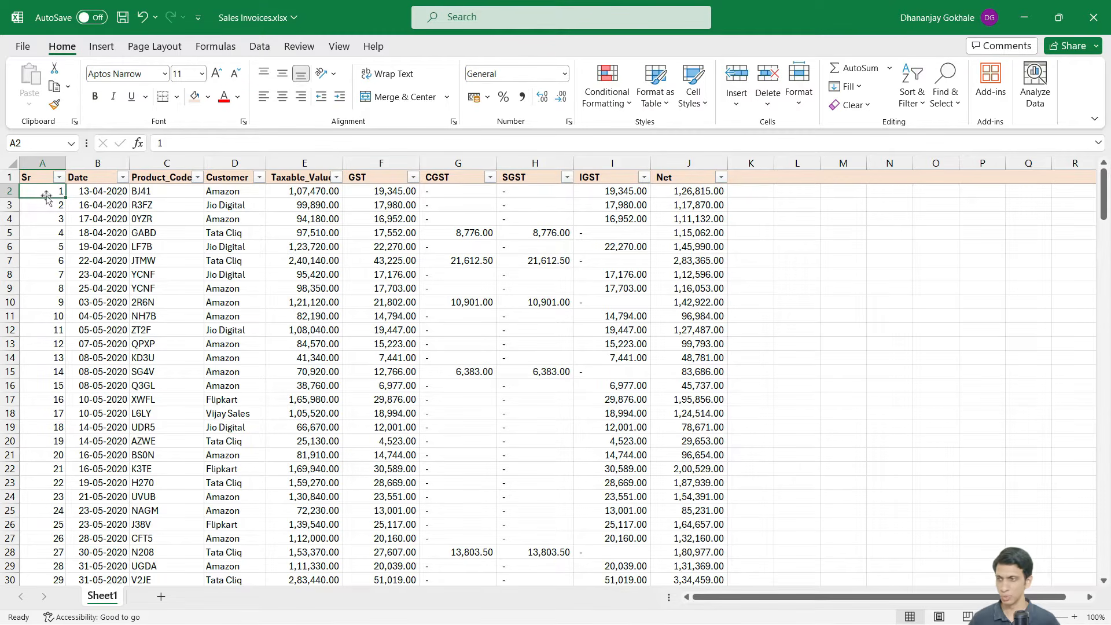
Review the sales invoice column headings from Product_Code across to Net
click(171, 179)
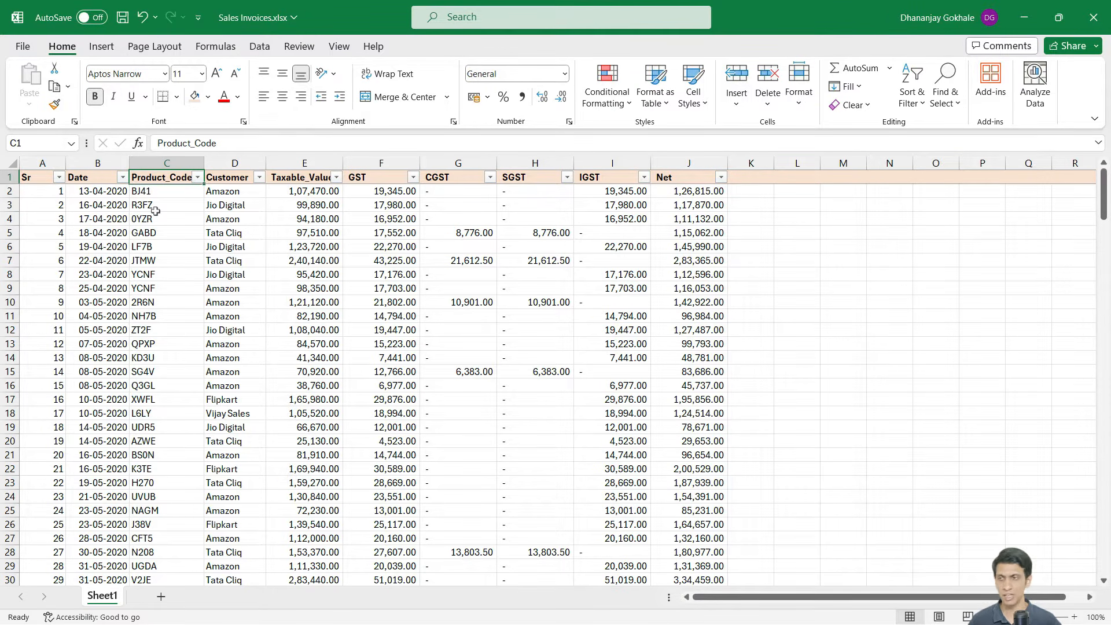
key(Right)
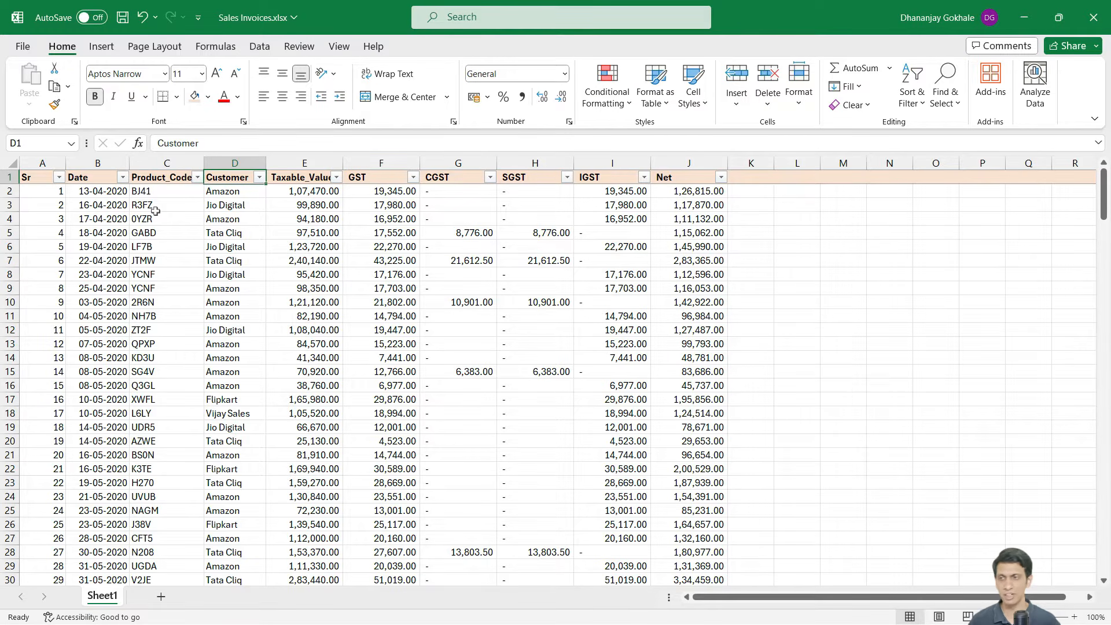
key(Right)
key(Right)
key(Right)
key(Right)
key(Right)
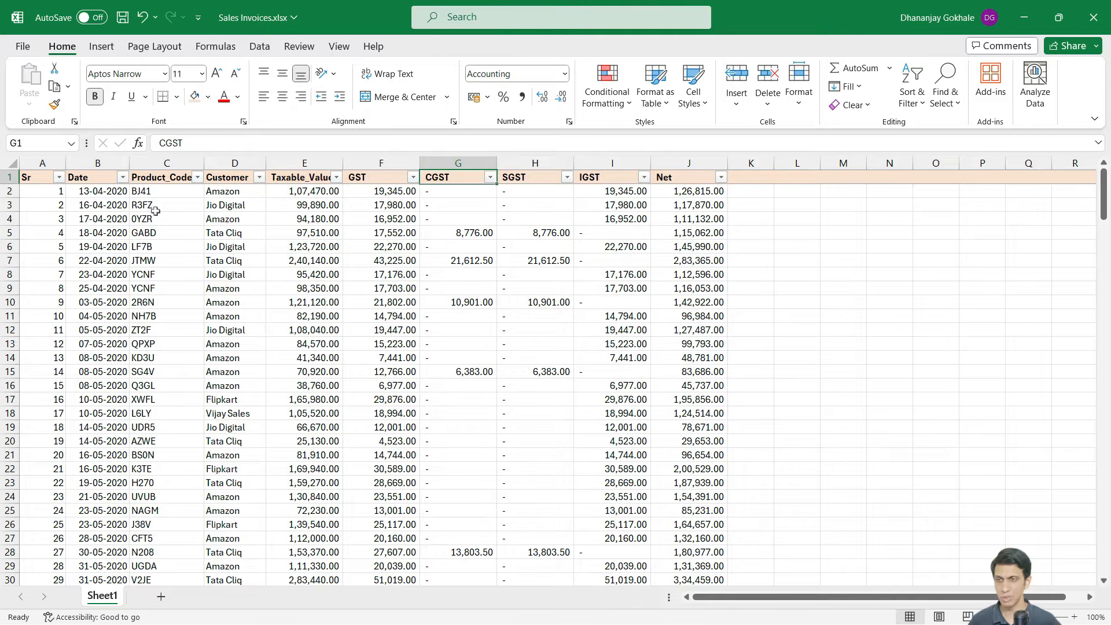
key(Right)
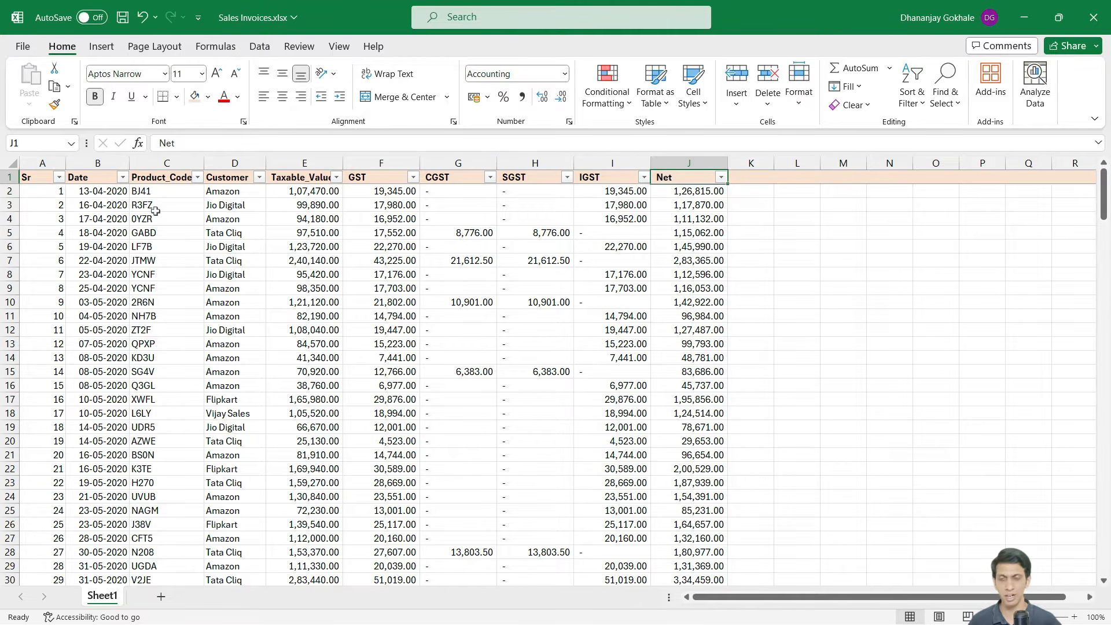
key(Right)
key(Left)
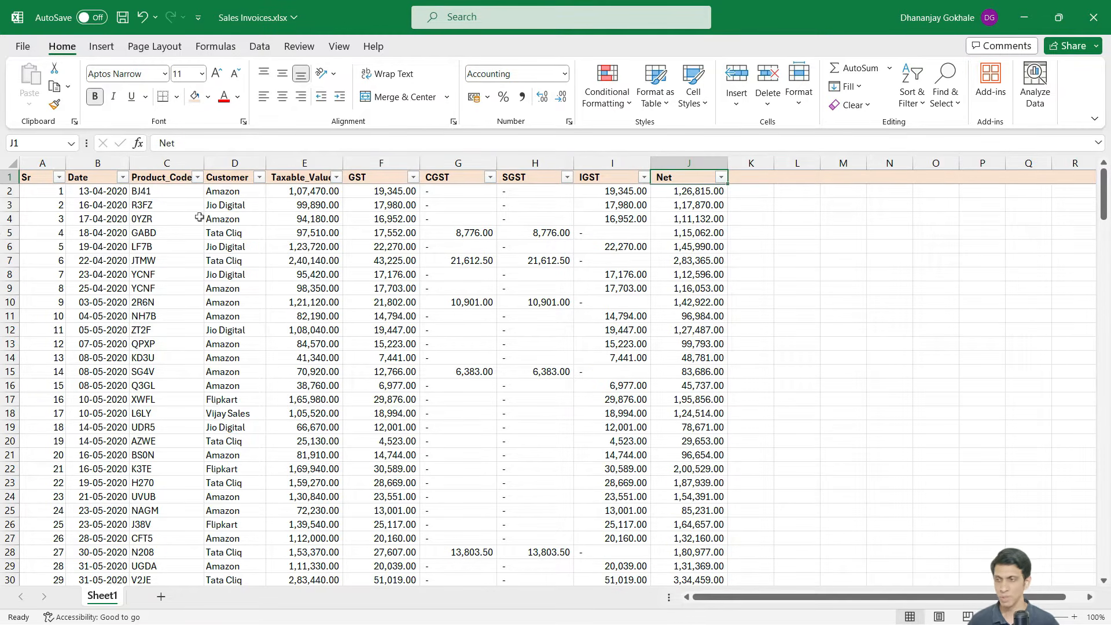
key(Left)
key(Left)
key(Left)
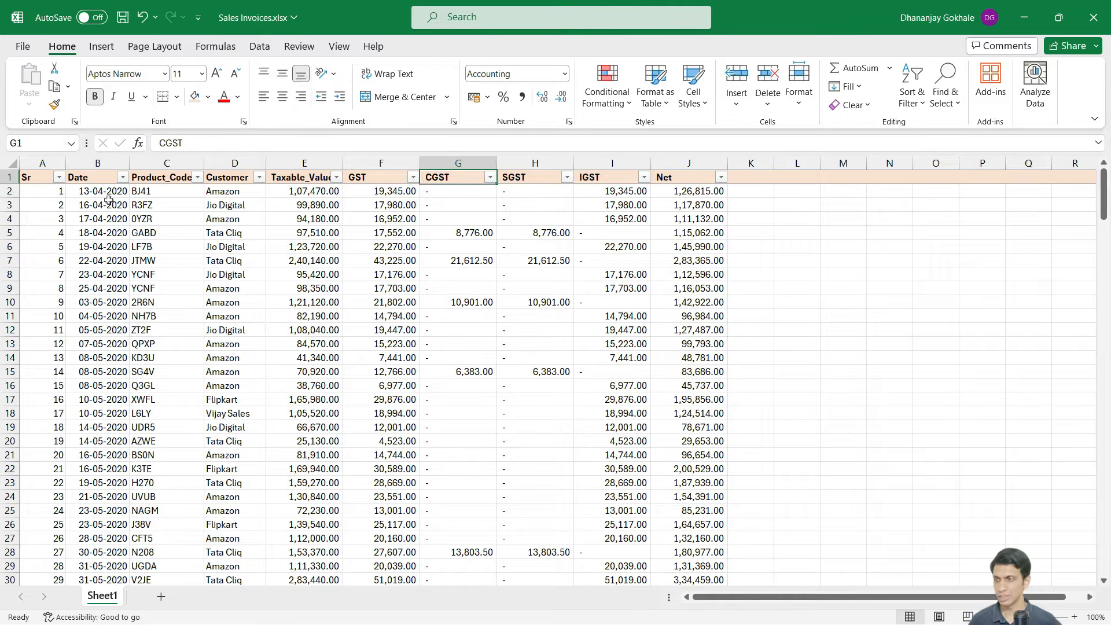
Check the last invoice row in the Sr column and return to the header row
key(ctrl+Left)
key(ctrl+Down)
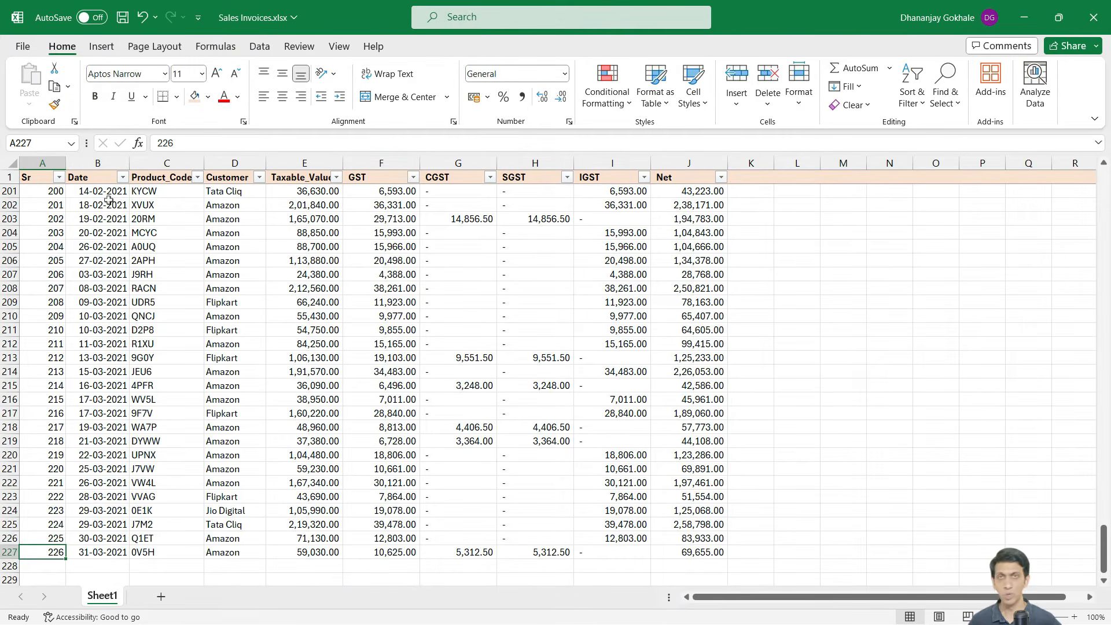
key(ctrl+Up)
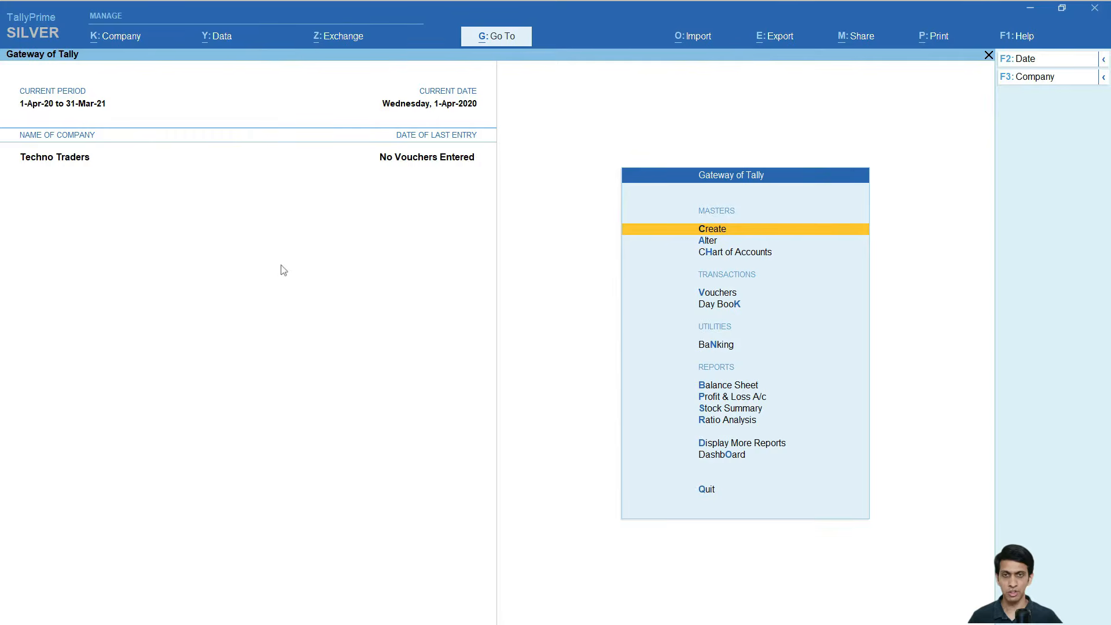
In TallyPrime, view the About information for the product release and license, then return to the Gateway of Tally
key(F1)
key(Up)
key(Up)
key(Up)
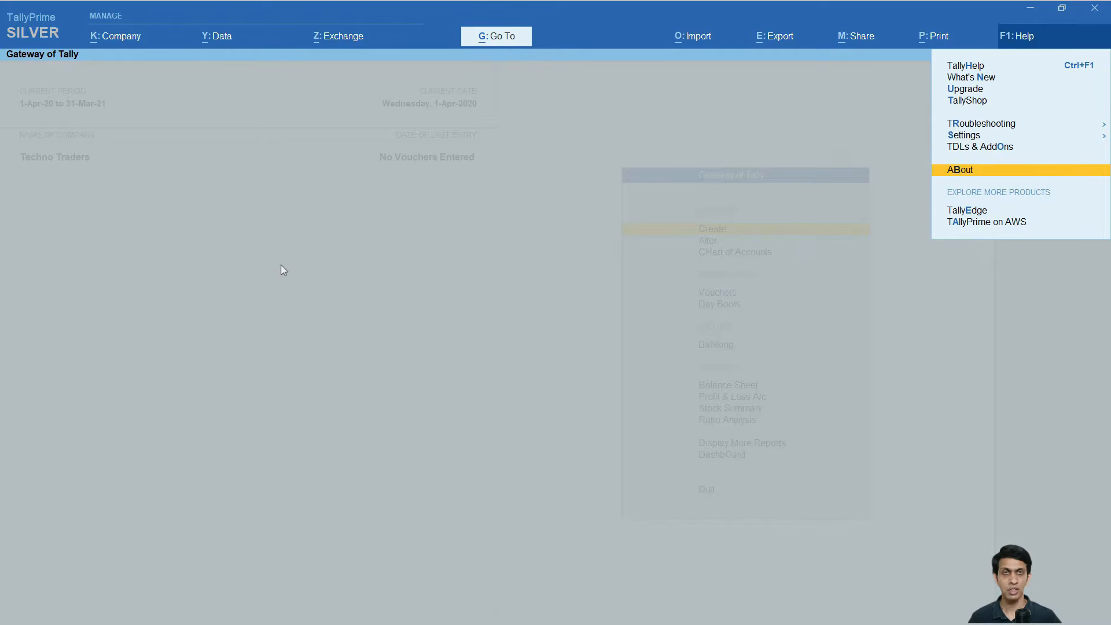
key(Return)
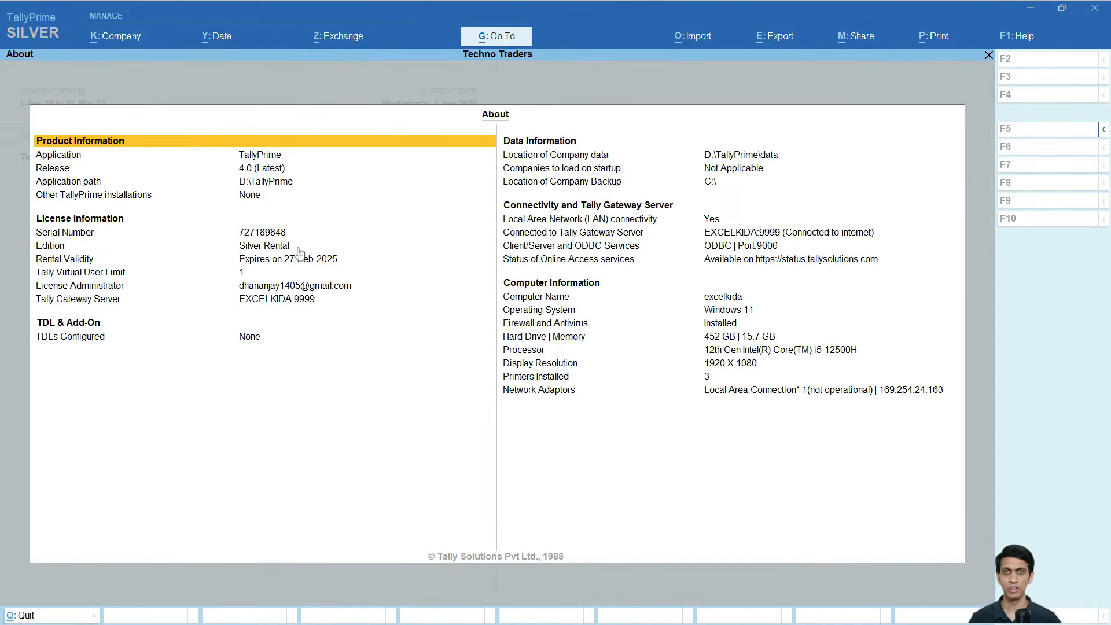
key(Escape)
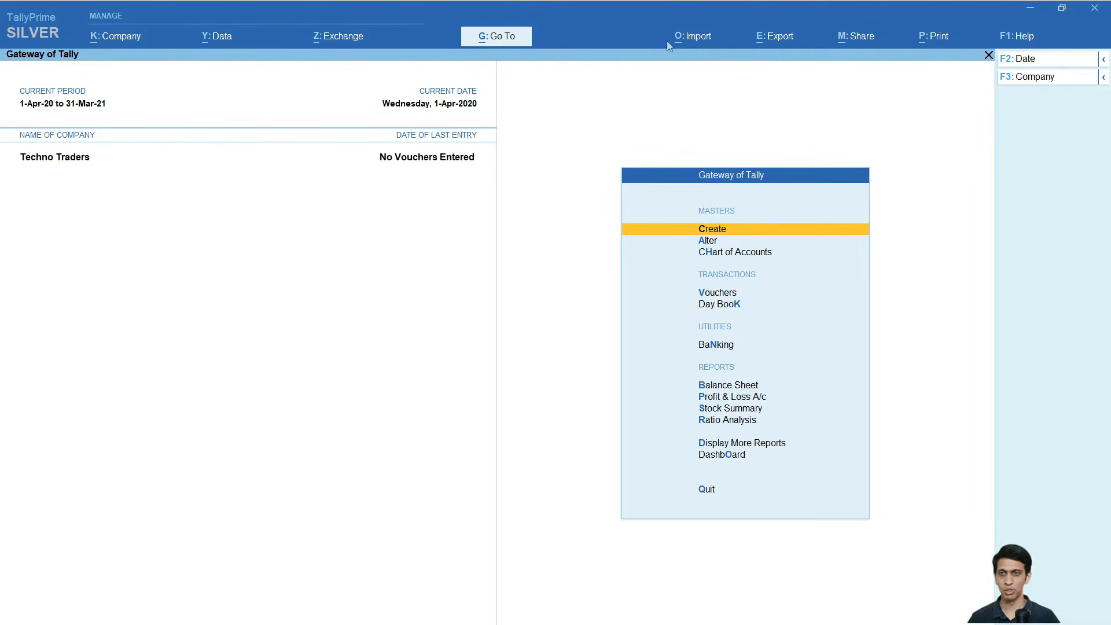
Export the sample Excel file for transactions, covering All Accounting Vouchers, to D:\TallyPrime as AccountingVouchers.xlsx
click(684, 39)
key(Up)
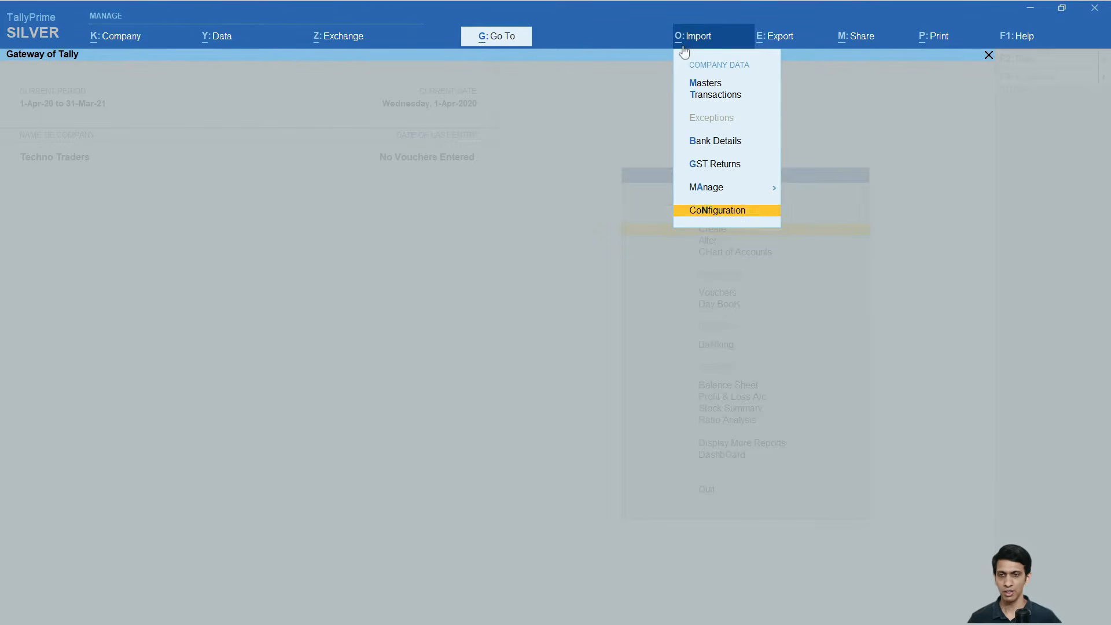
key(Up)
key(Return)
key(Down)
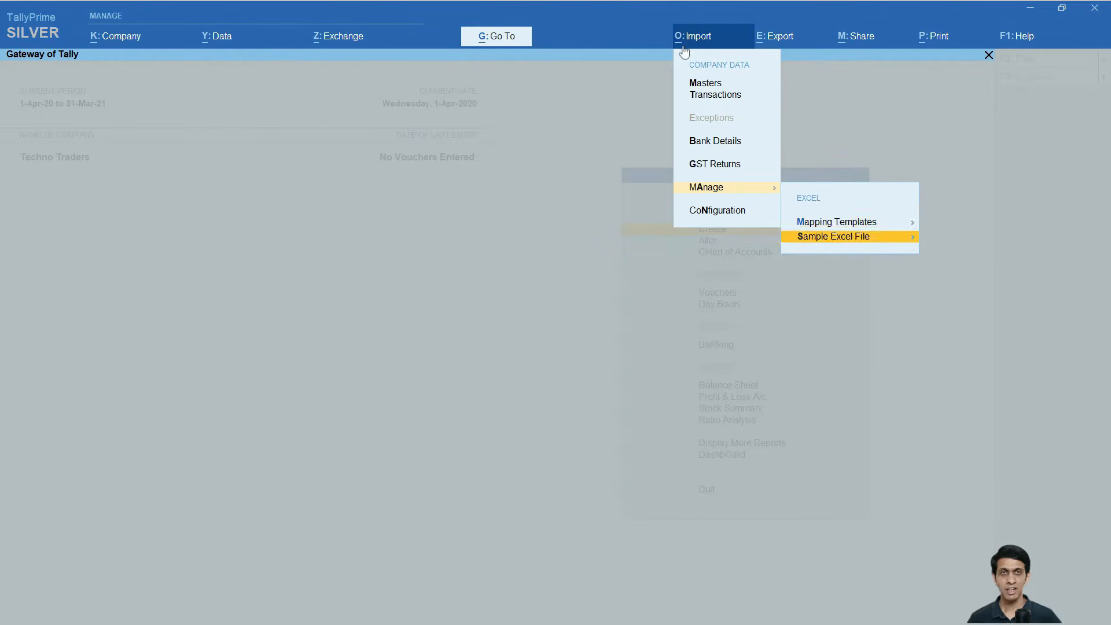
key(Return)
key(Down)
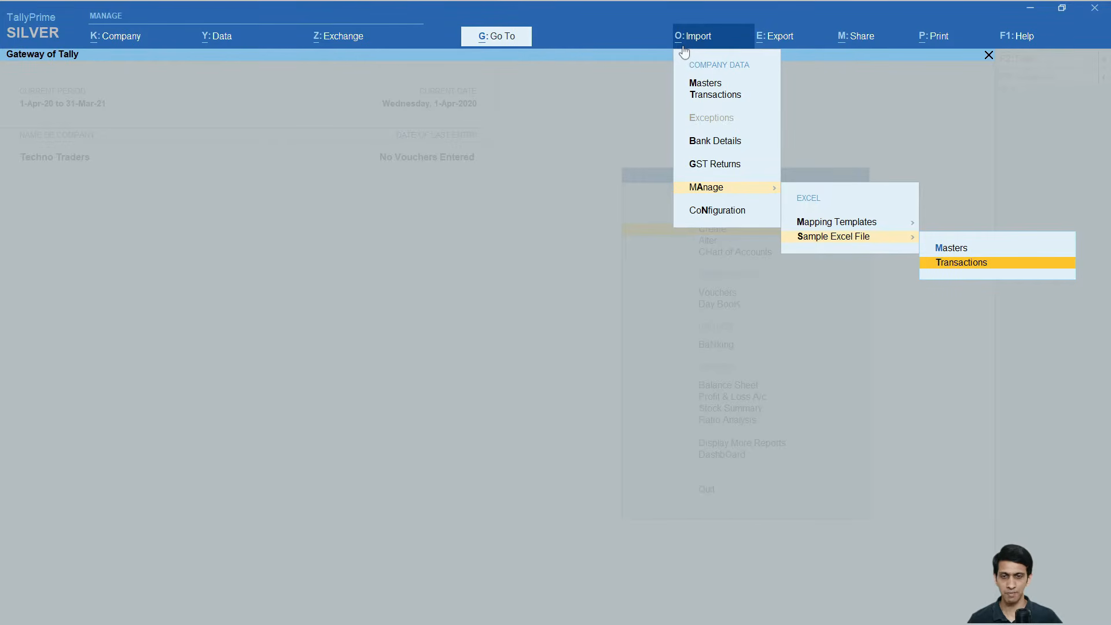
key(Return)
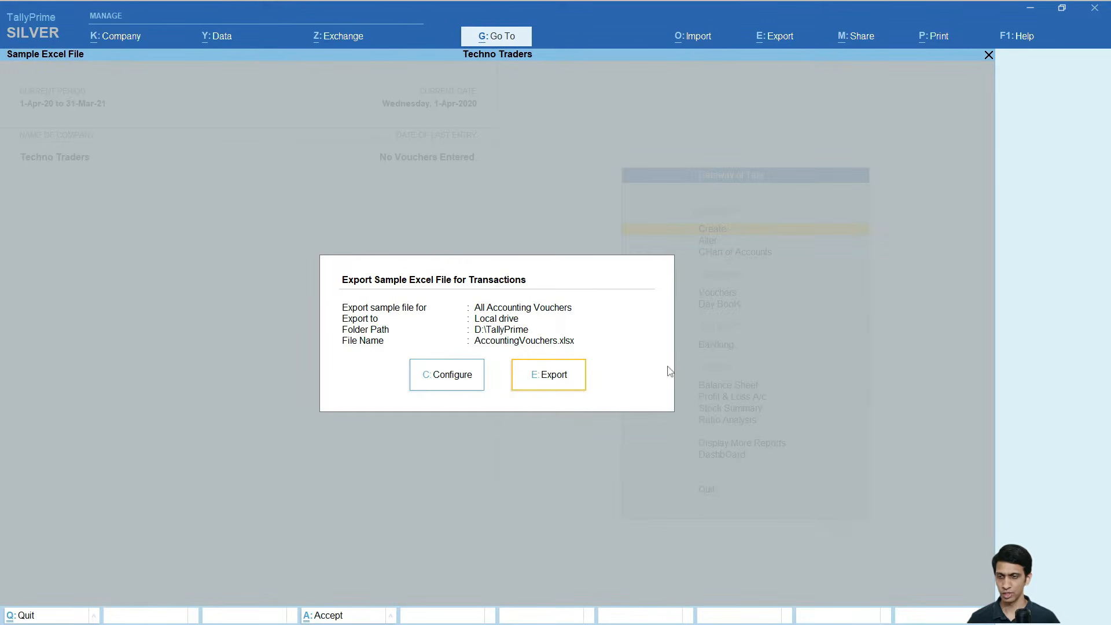
click(550, 380)
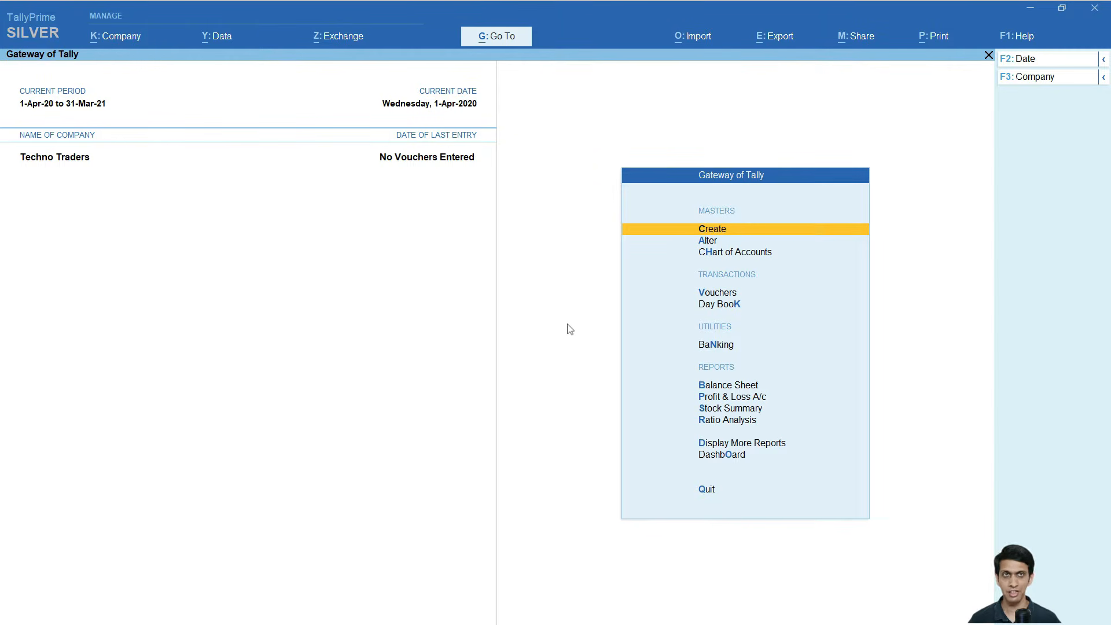
Switch to File Explorer and open AccountingVouchers.xlsx from the TallyPrime folder
key(alt+Tab)
key(alt+Tab)
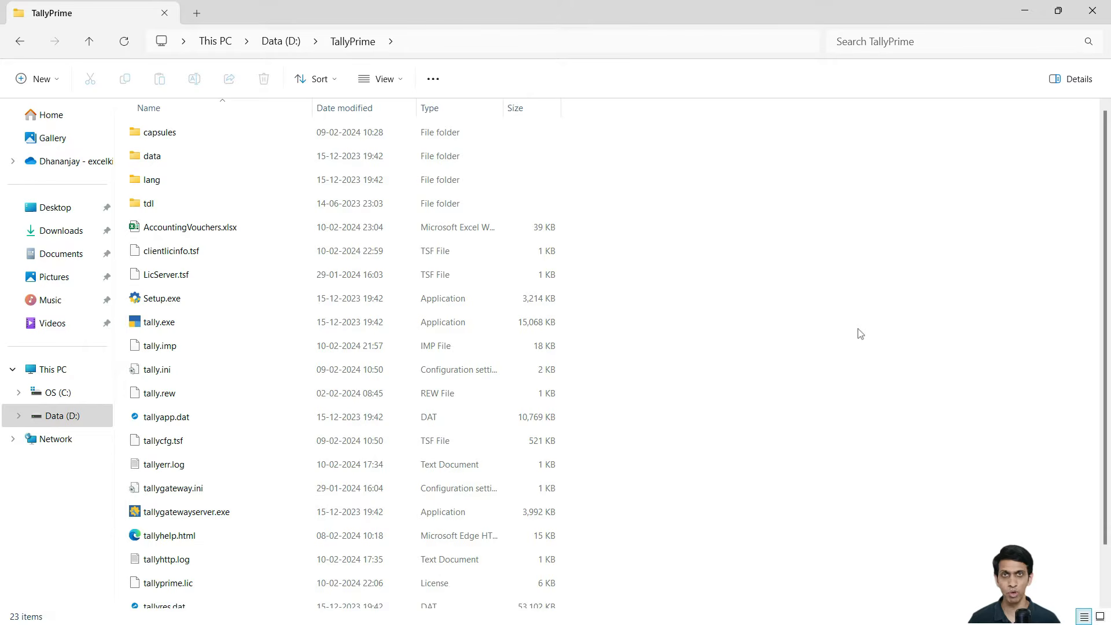
click(233, 229)
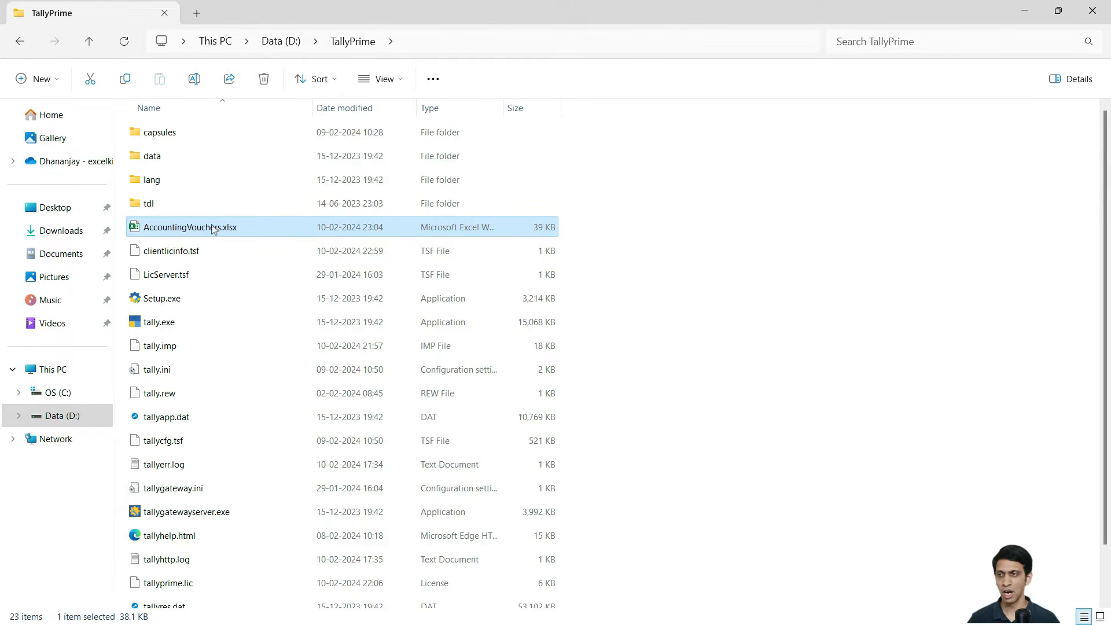
double_click(214, 228)
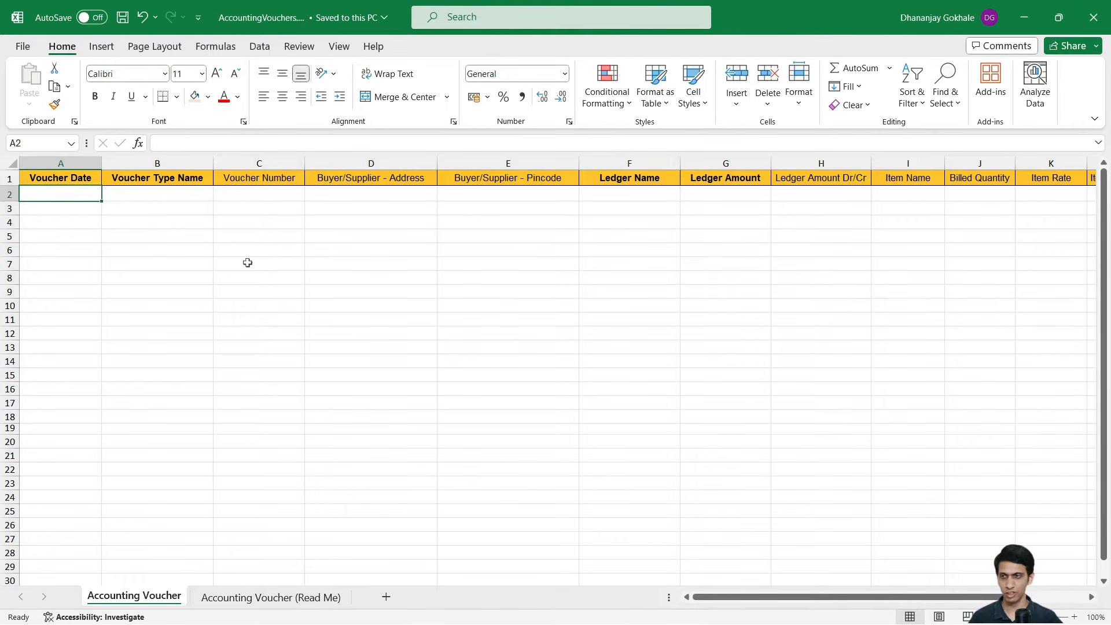
Examine the Accounting Voucher sheet's headings, including the voucher, buyer/supplier, ledger and item columns
key(Up)
key(Right)
key(Right)
key(Right)
key(Right)
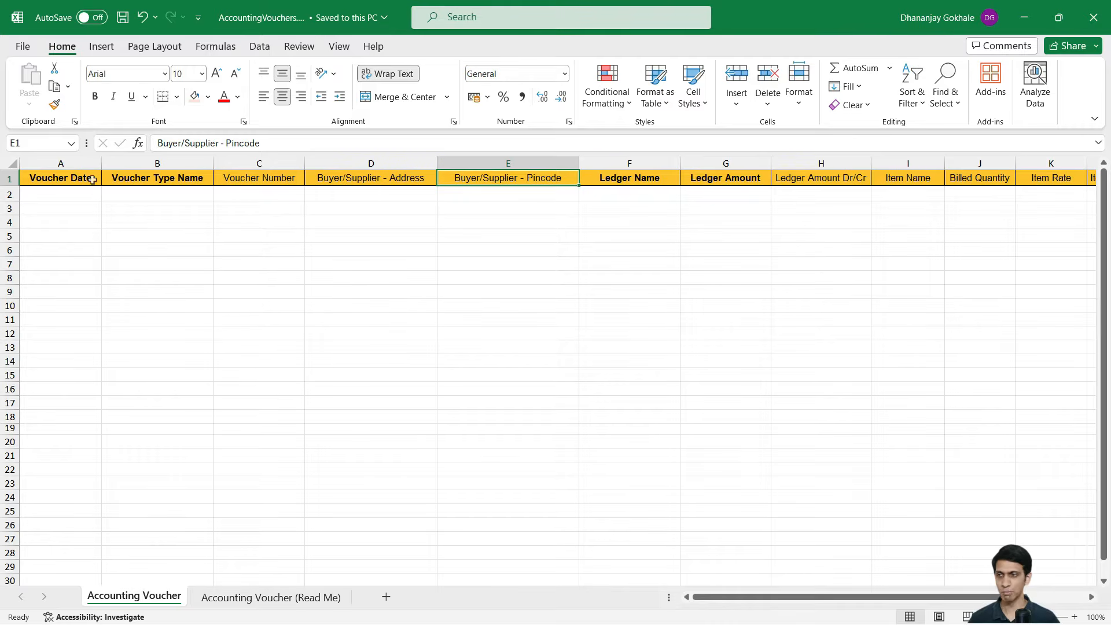
key(ctrl+Home)
click(134, 180)
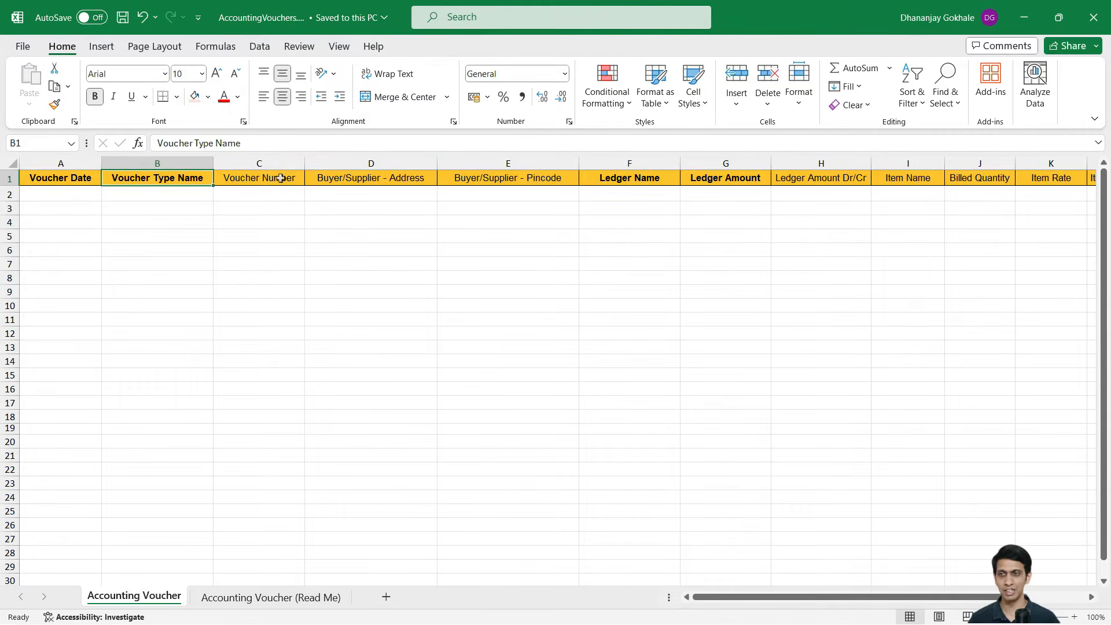
drag(298, 177, 496, 176)
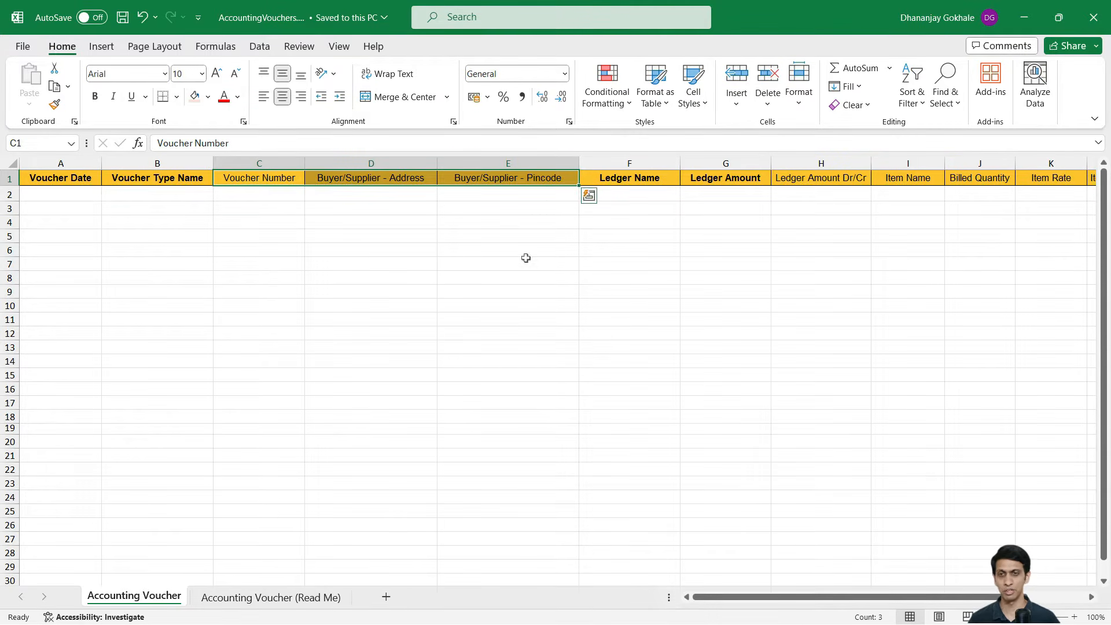
click(833, 184)
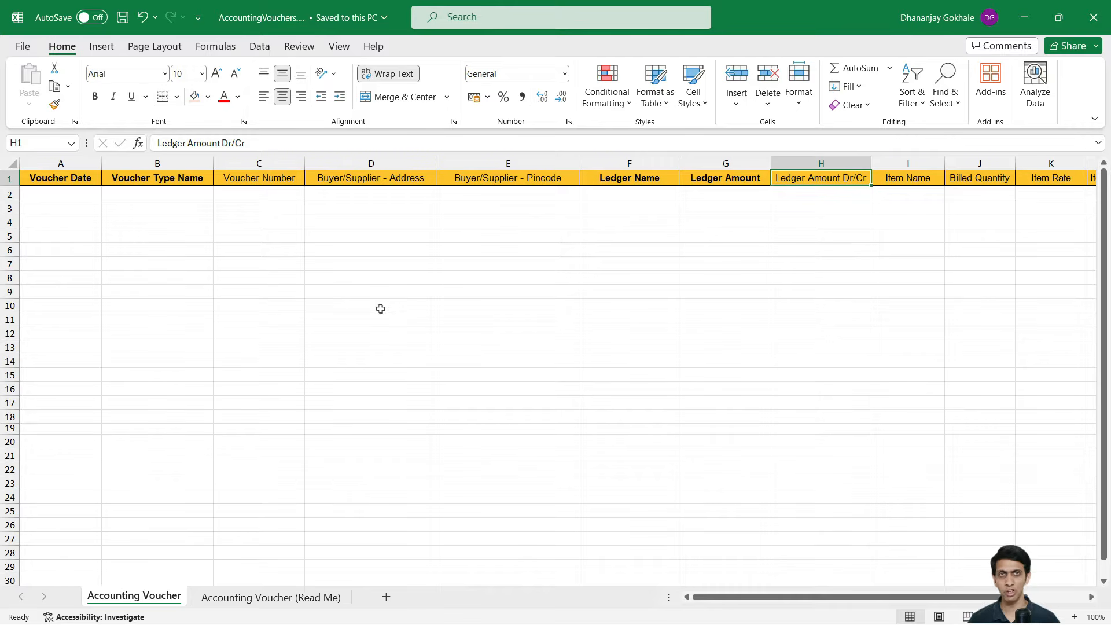
key(Right)
key(Right)
key(Right)
key(Right)
key(Right)
key(Right)
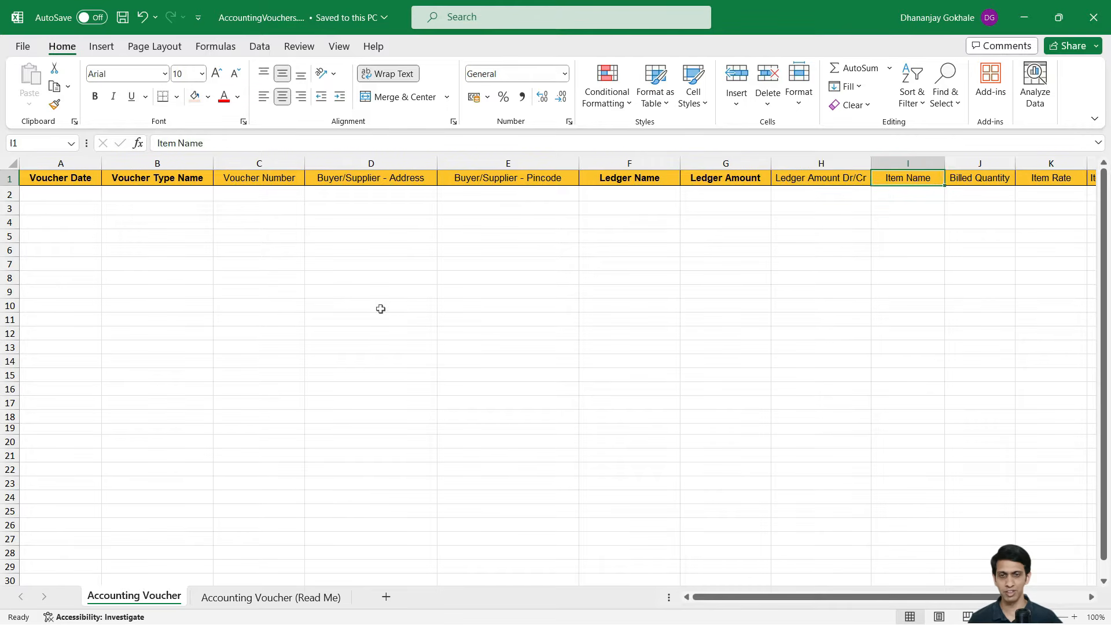
key(ctrl+Home)
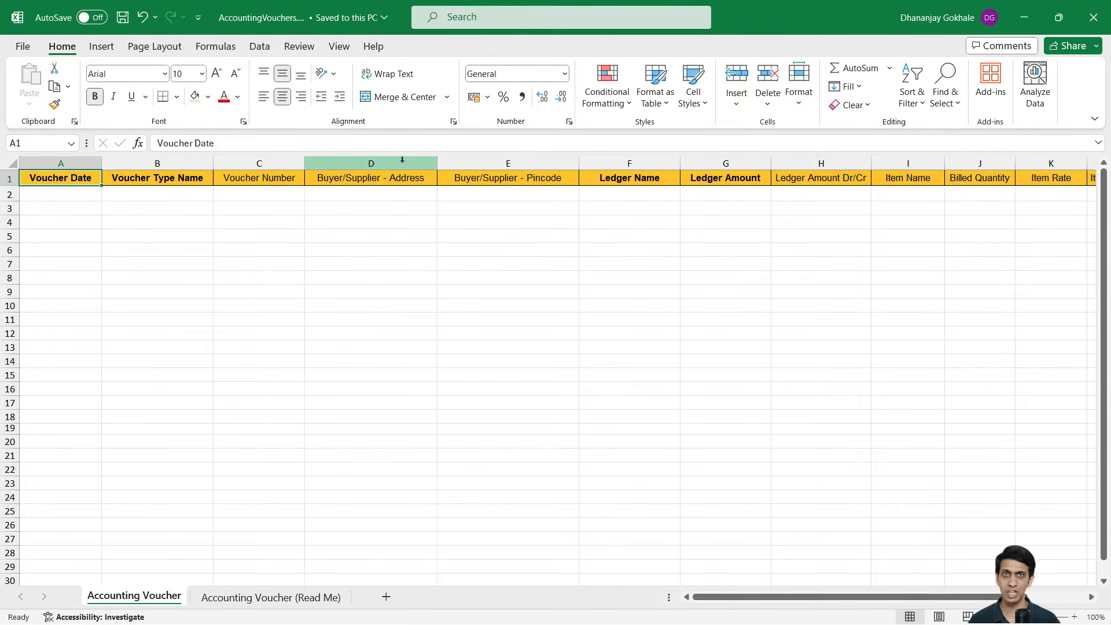
Delete the Buyer/Supplier - Address and Buyer/Supplier - Pincode columns from the Accounting Voucher sheet
drag(402, 159, 512, 155)
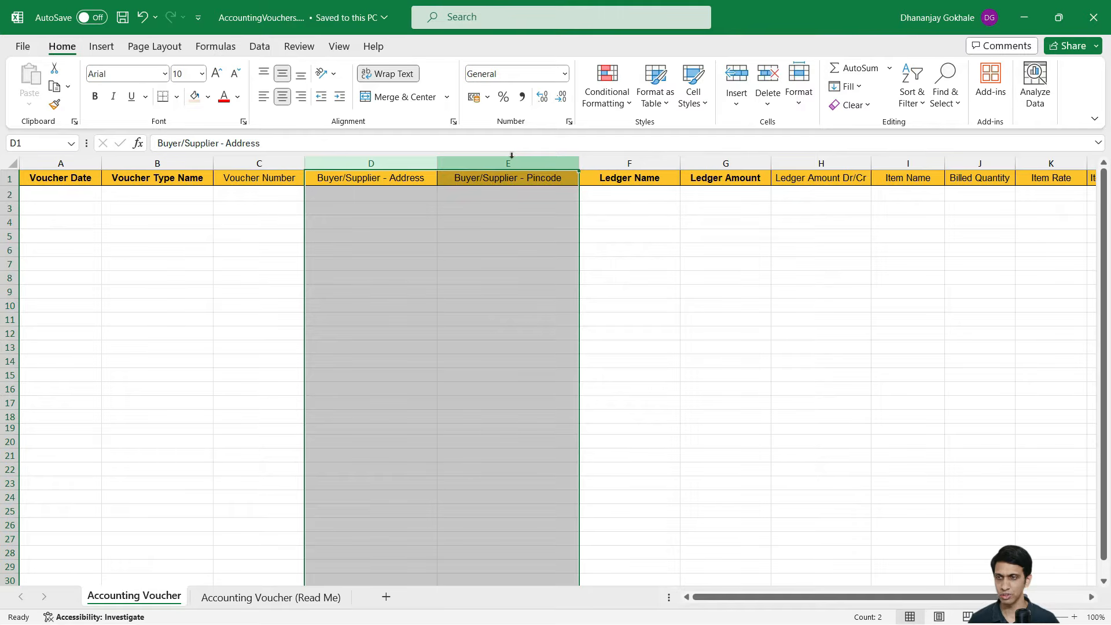
key(ctrl+minus)
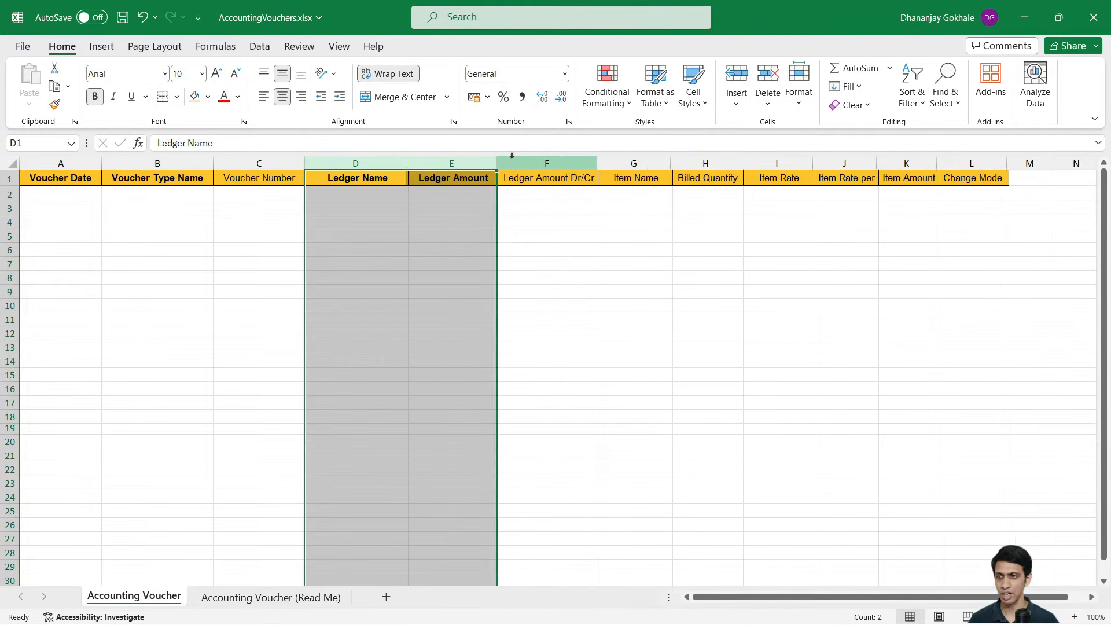
click(591, 192)
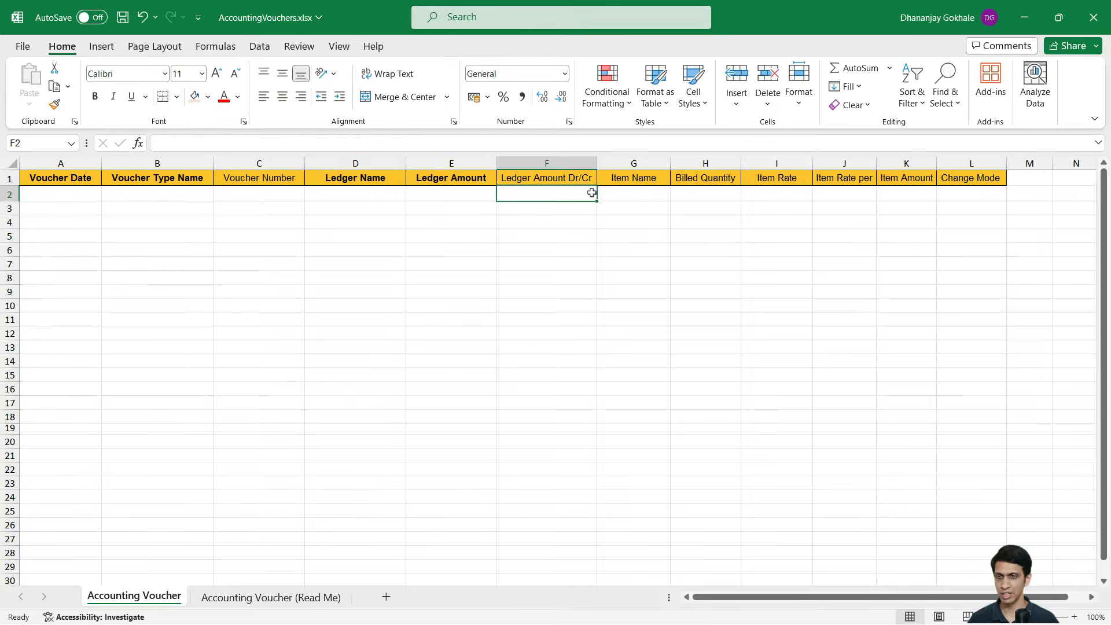
Review the template headings one by one from Voucher Date through Item Name
click(55, 180)
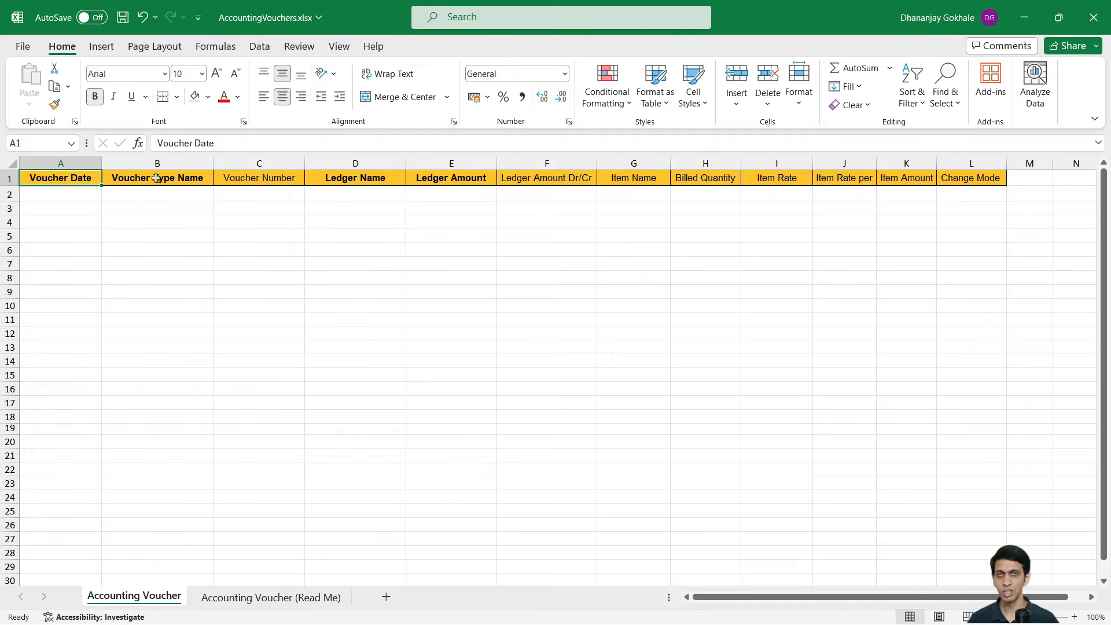
click(156, 178)
click(259, 177)
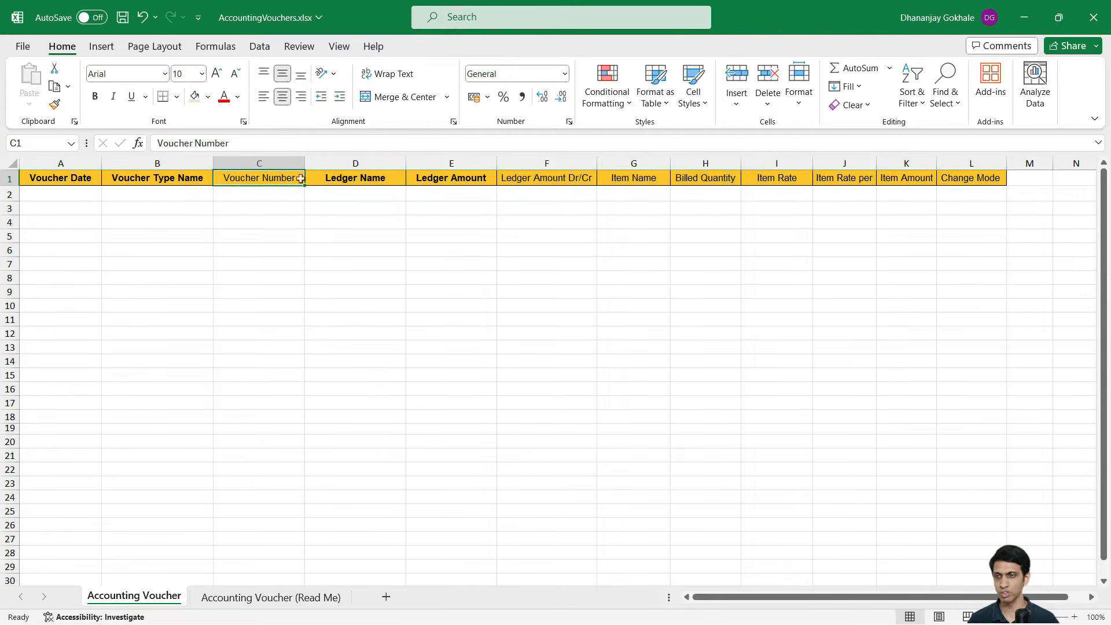
click(361, 178)
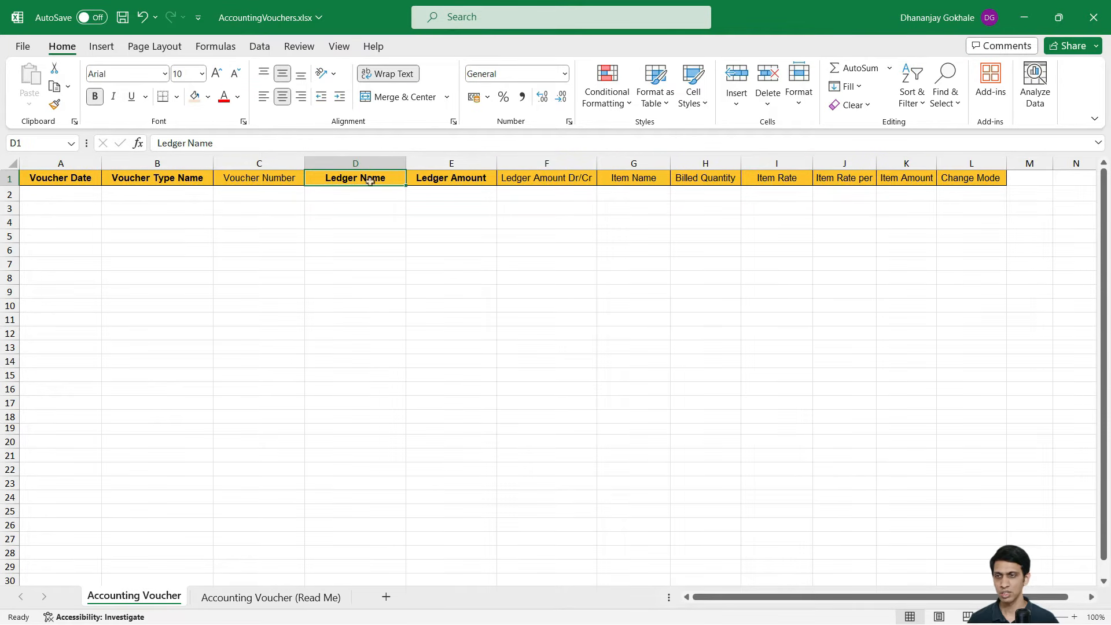
click(441, 179)
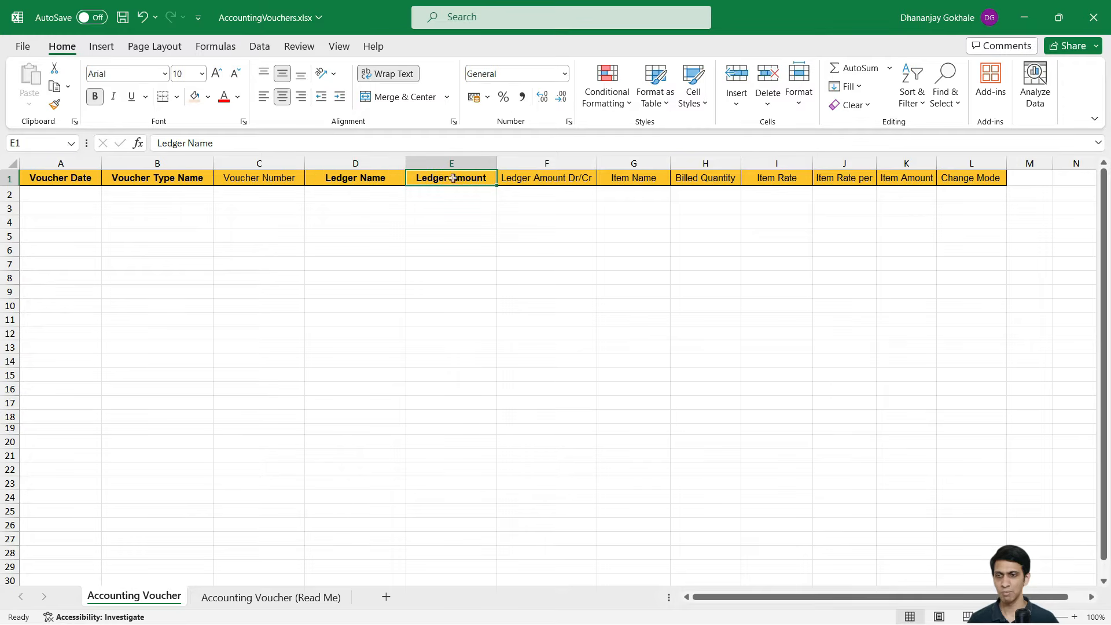
click(531, 180)
click(635, 177)
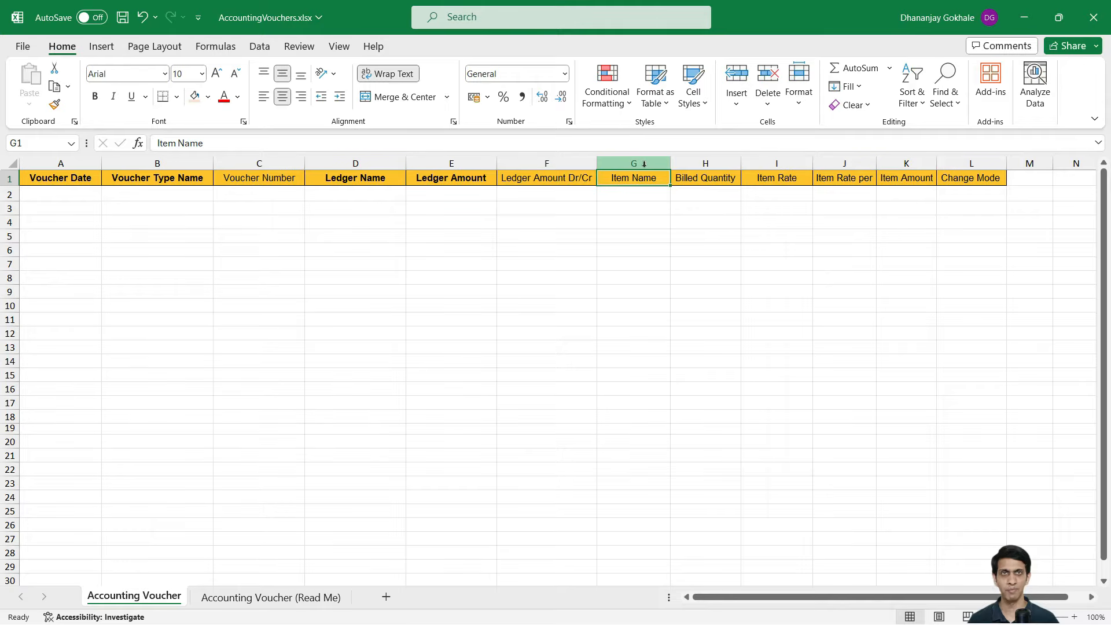
Delete the columns from Item Name through Change Mode from the Accounting Voucher sheet
drag(644, 164, 977, 159)
right_click(977, 160)
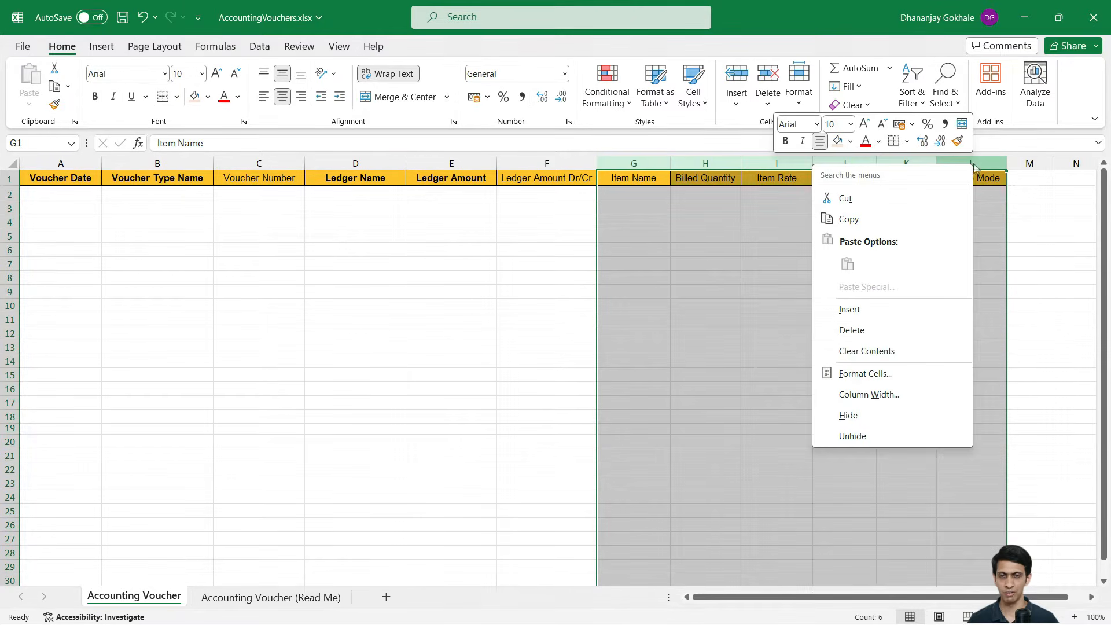
click(860, 328)
click(518, 206)
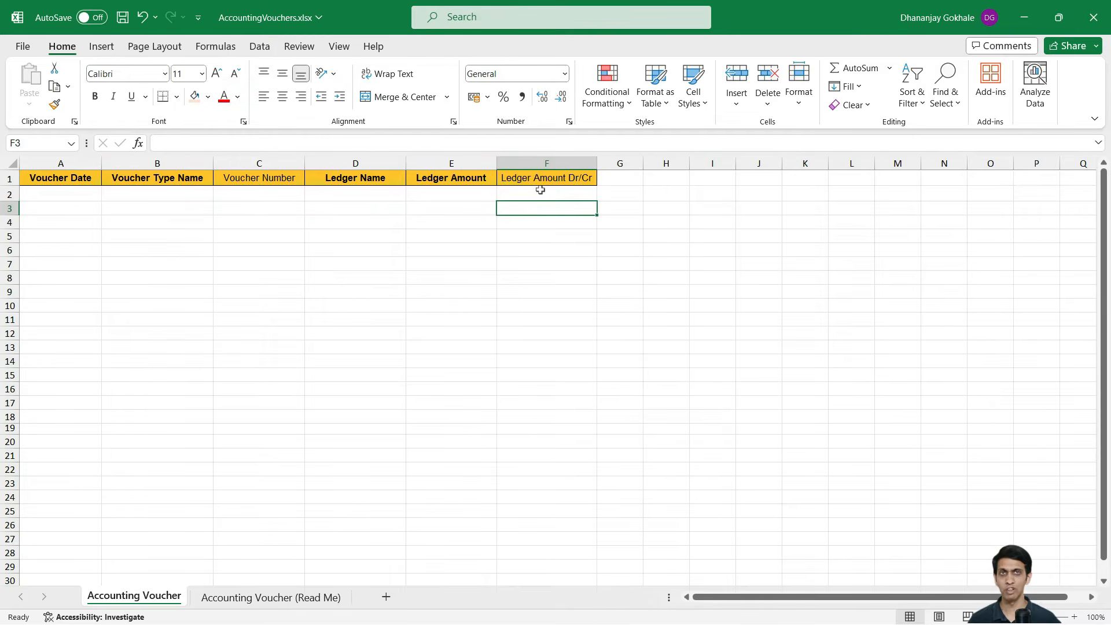
Review the field list on the Accounting Voucher (Read Me) sheet, including the ledger and item details, and return to the Accounting Voucher sheet
click(540, 190)
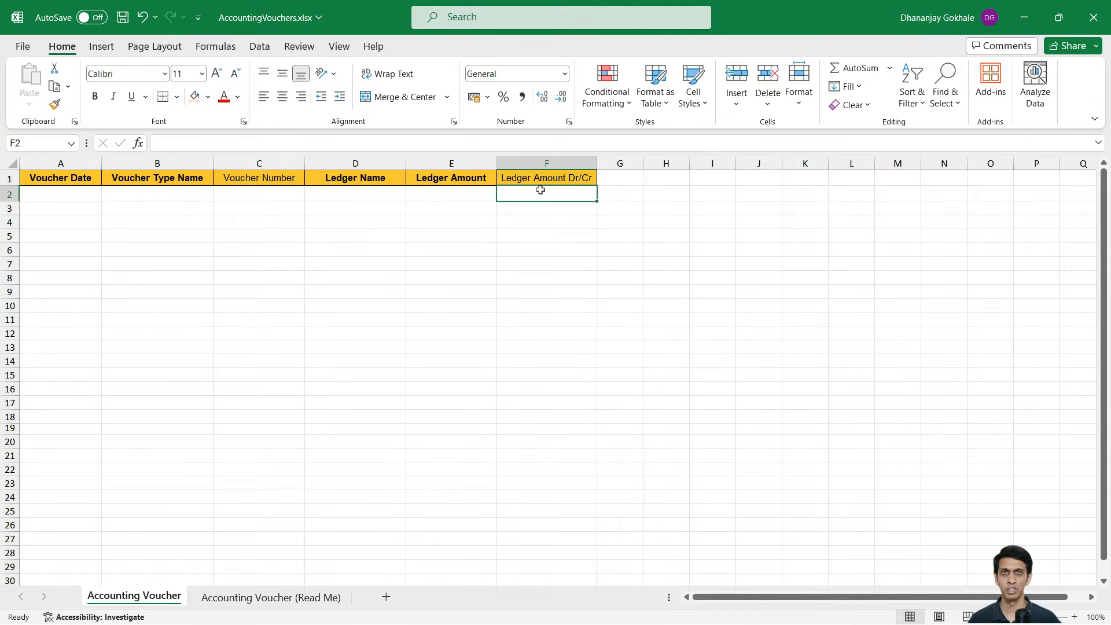
key(Home)
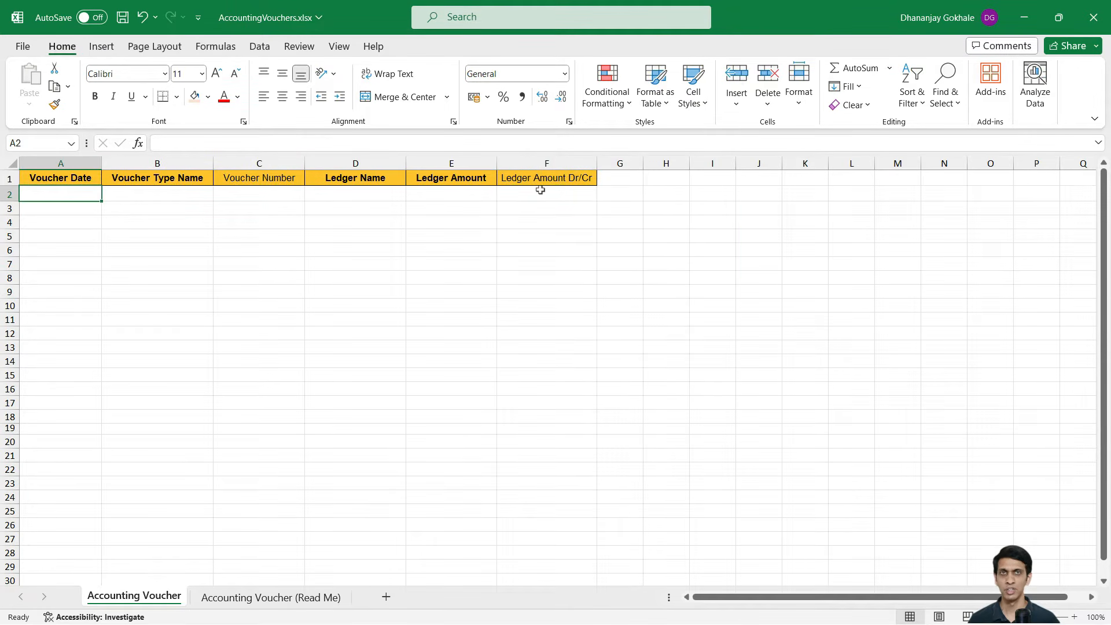
click(272, 598)
click(77, 257)
scroll(62, 299, down, 2)
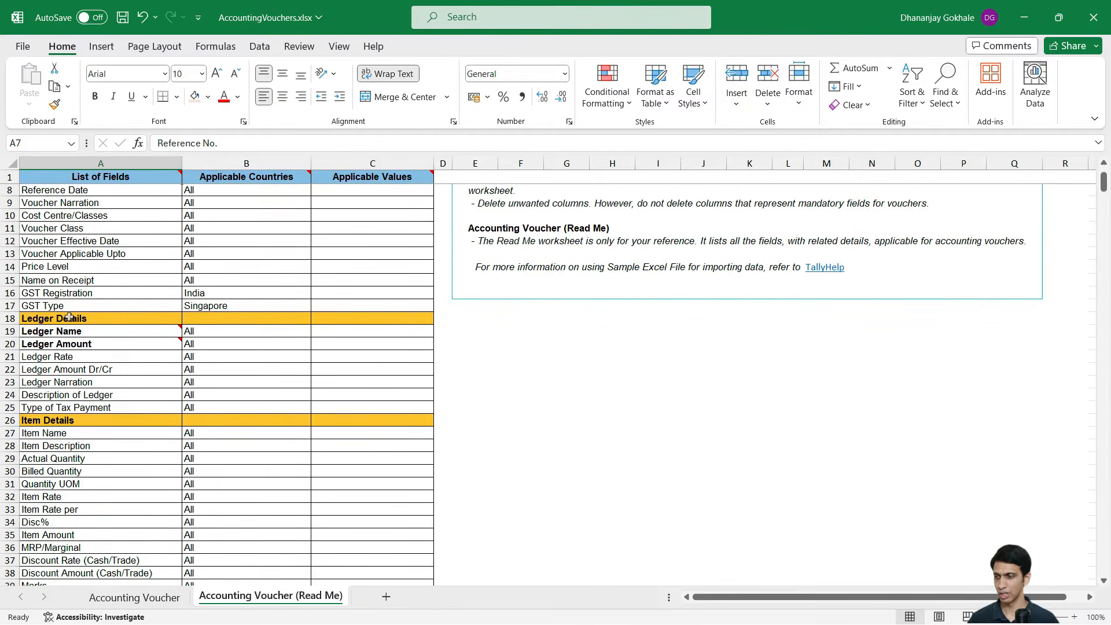
click(38, 488)
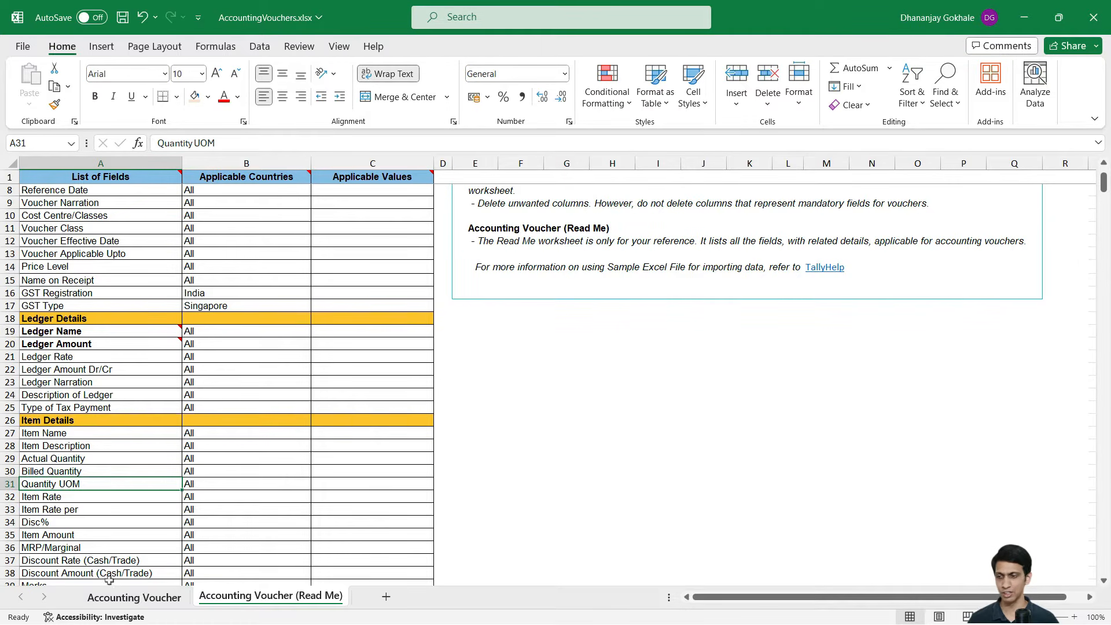
click(132, 599)
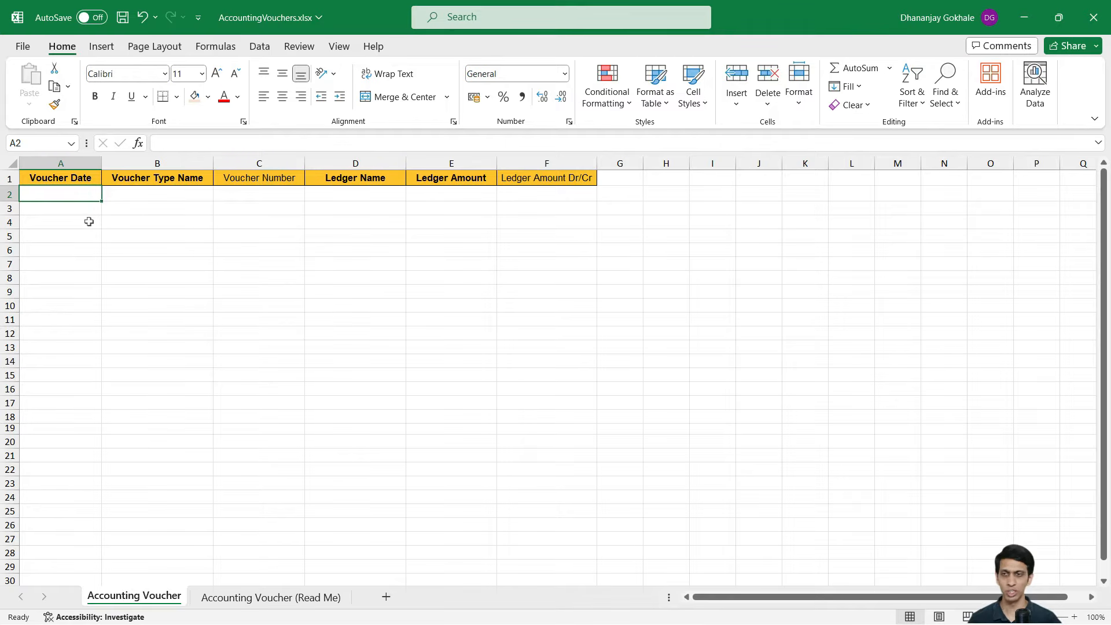
key(Up)
key(Down)
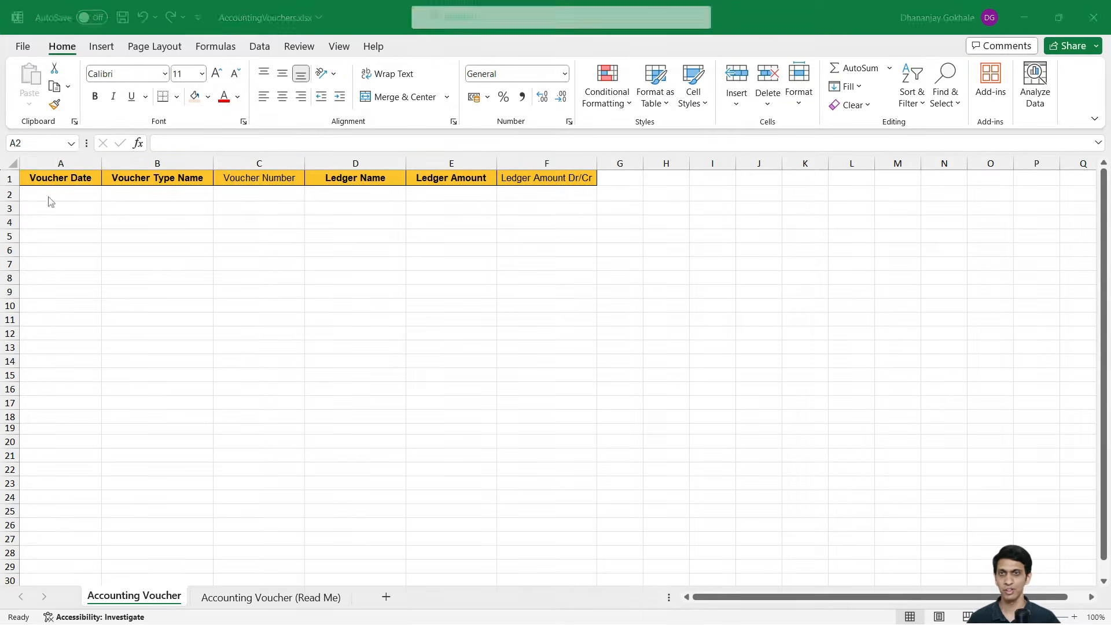
Copy the first invoice's date from Sales Invoices.xlsx into cell A2 under Voucher Date in AccountingVouchers.xlsx
key(alt+Tab)
key(alt+Tab)
key(alt+Tab)
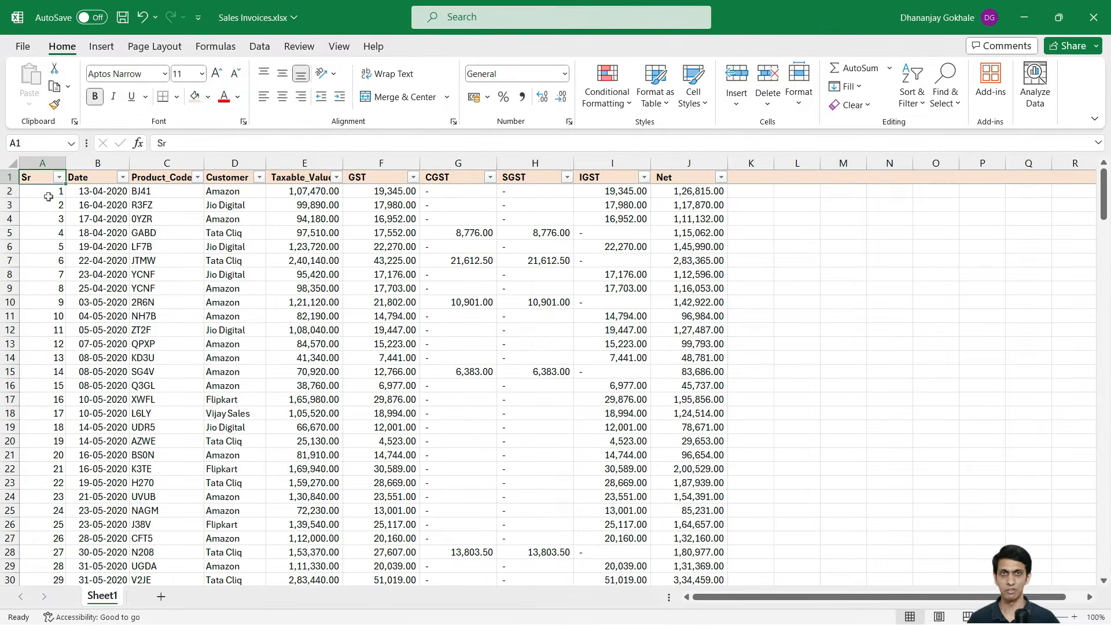
click(49, 195)
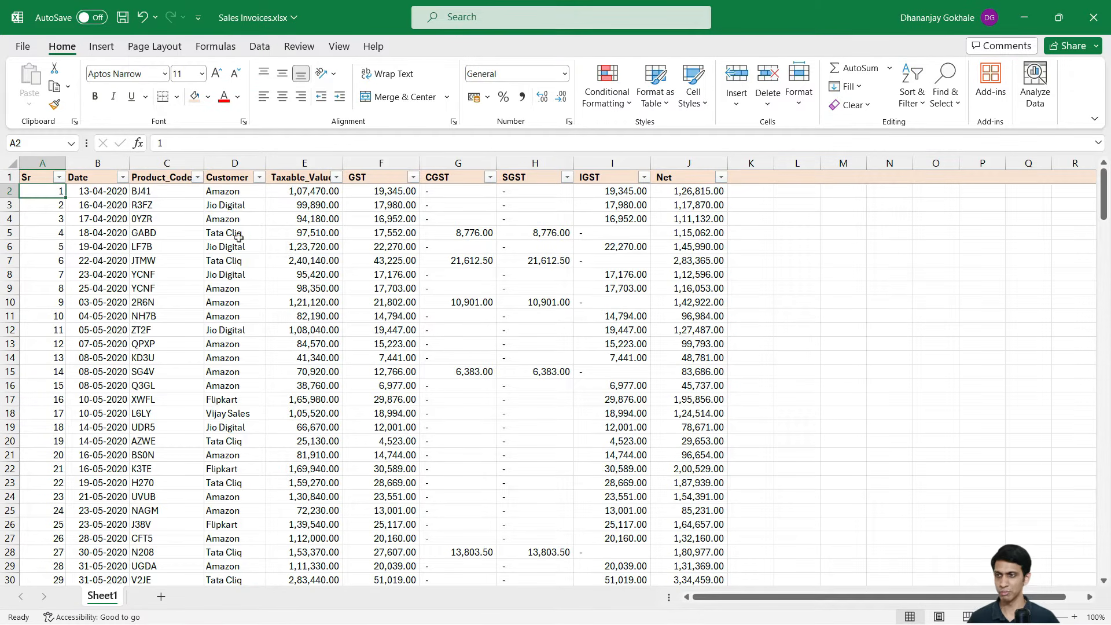
key(Right)
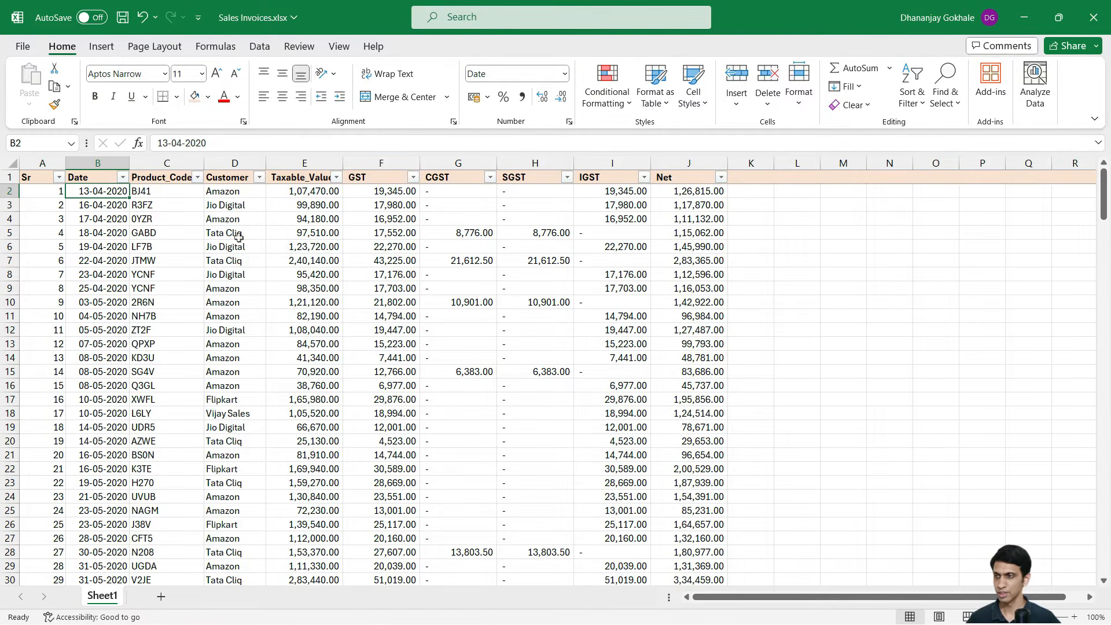
key(ctrl+c)
key(alt+Tab)
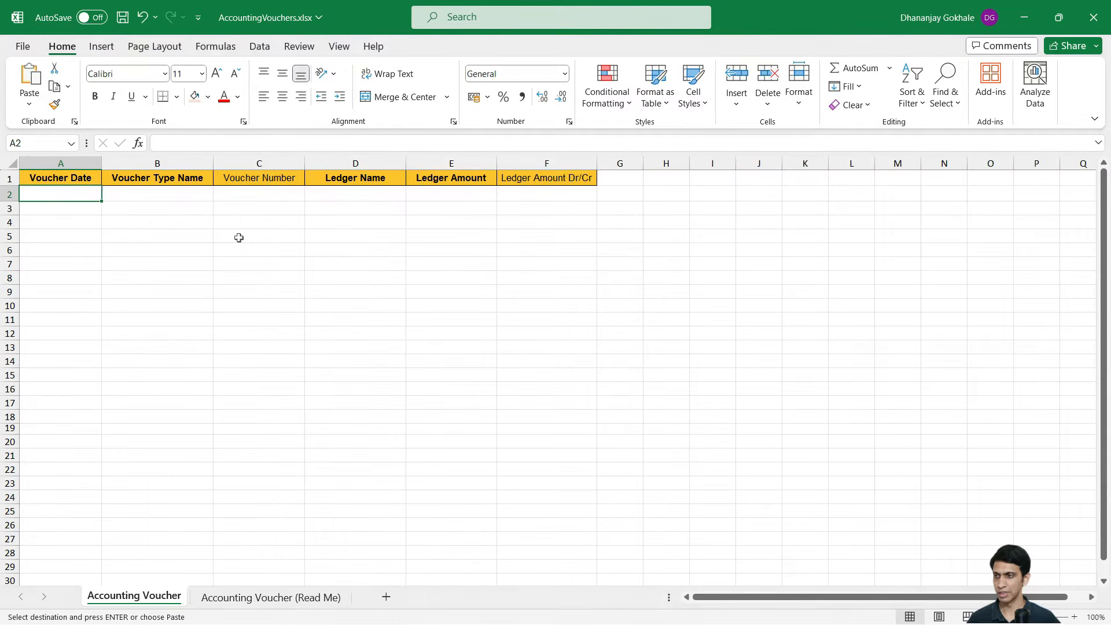
key(ctrl+v)
Enter Sales as the Voucher Type Name in cell B2
key(Right)
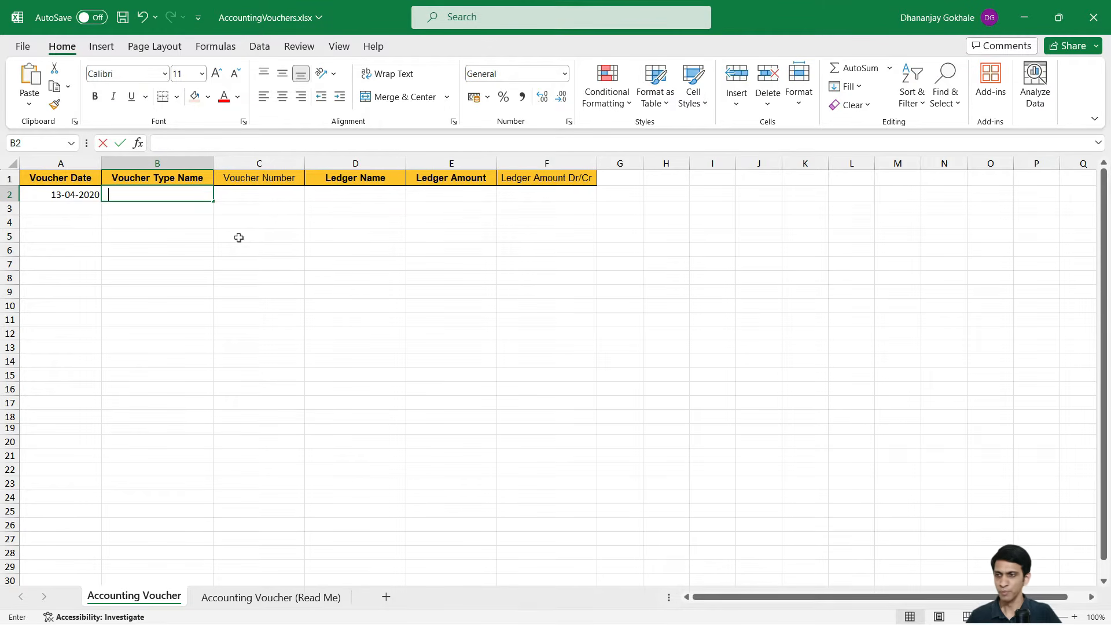
text(Sales)
key(Return)
key(Up)
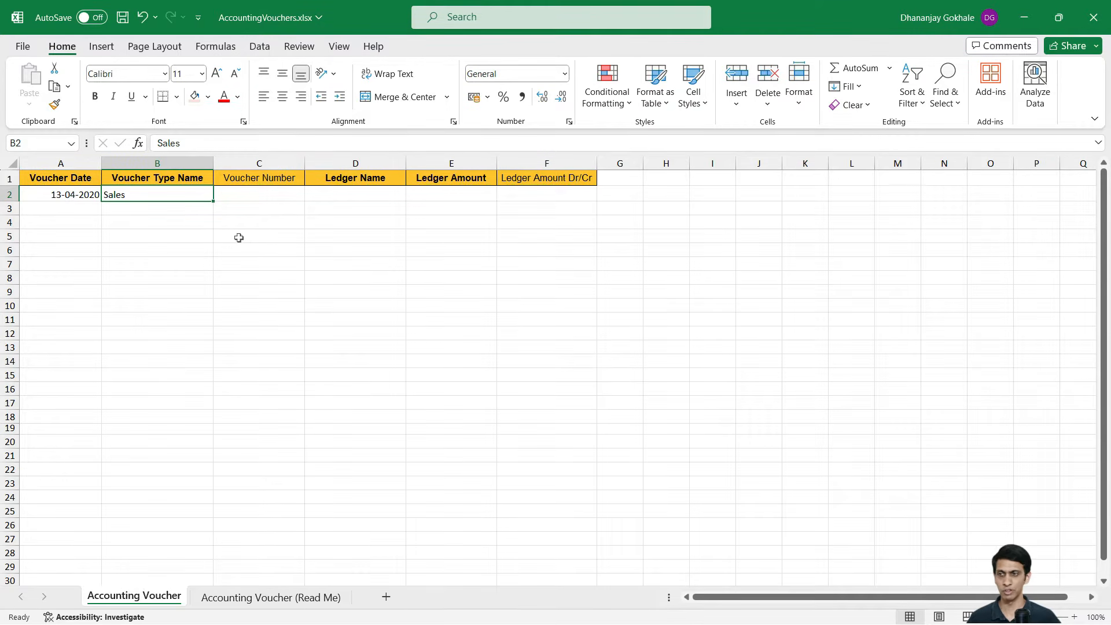
Switch to Sales Invoices.xlsx and add the heading Vch_No in cell K1, beside the Net column
key(Right)
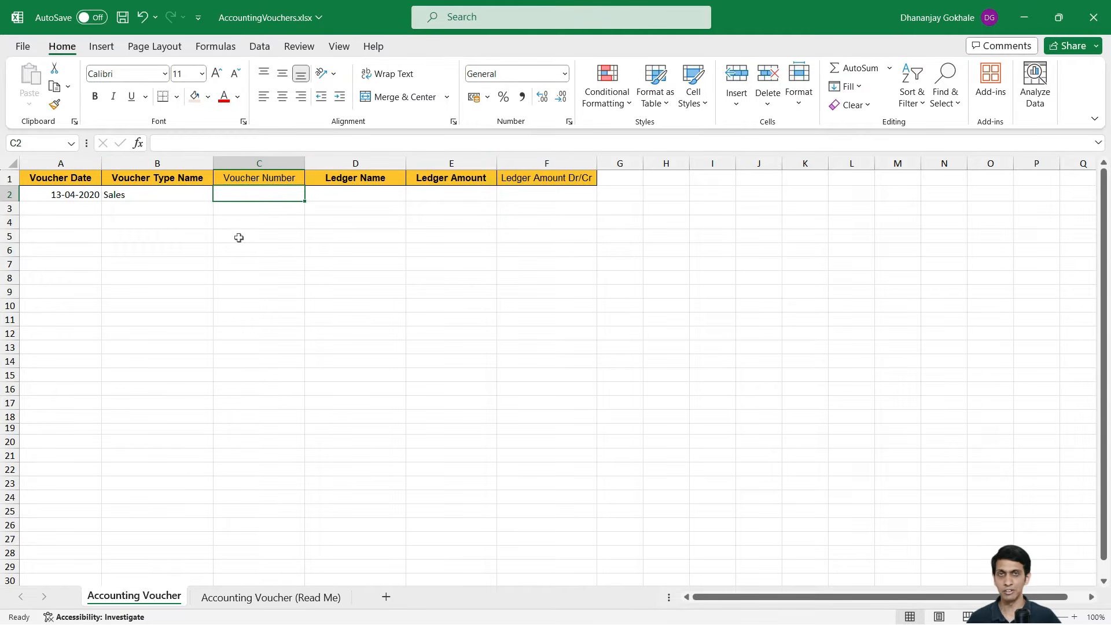
key(alt+Tab)
key(Up)
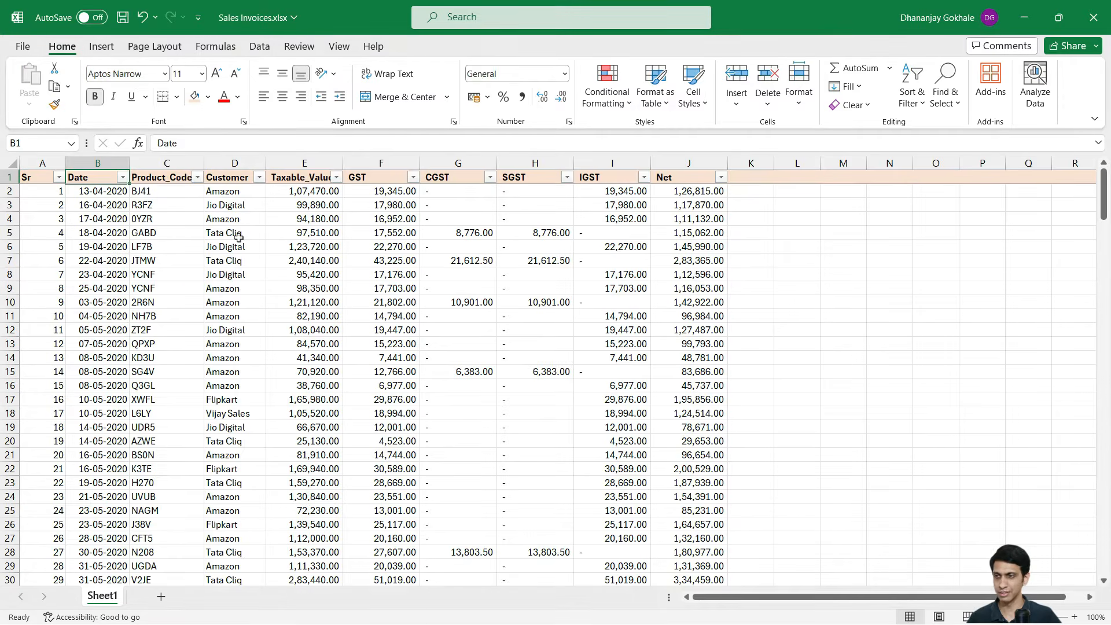
key(ctrl+Right)
key(Right)
text(Vc)
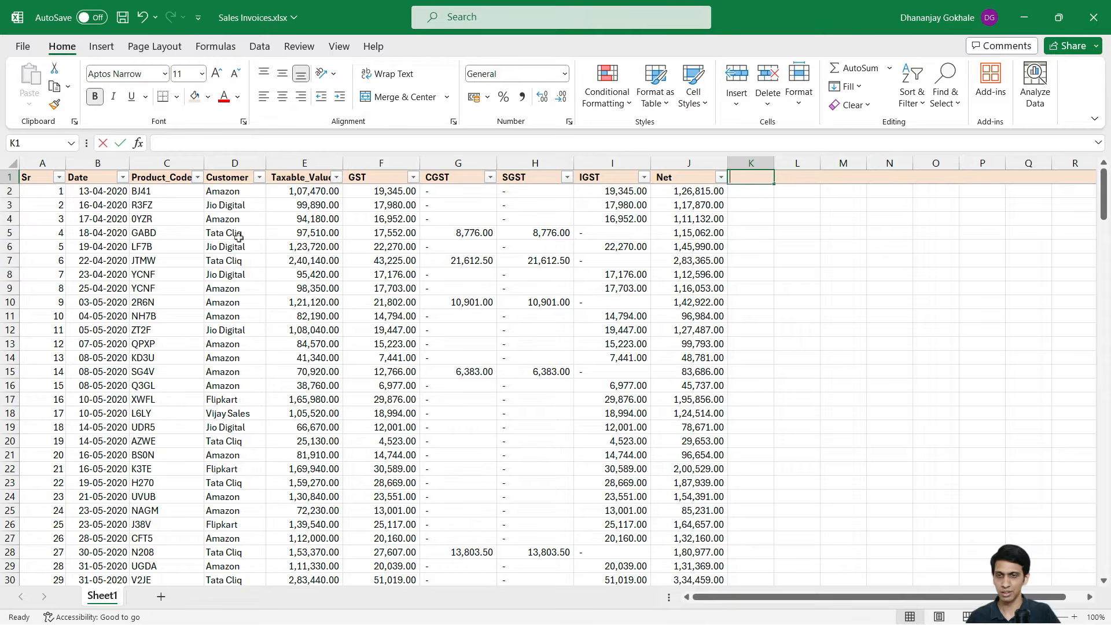
text(b)
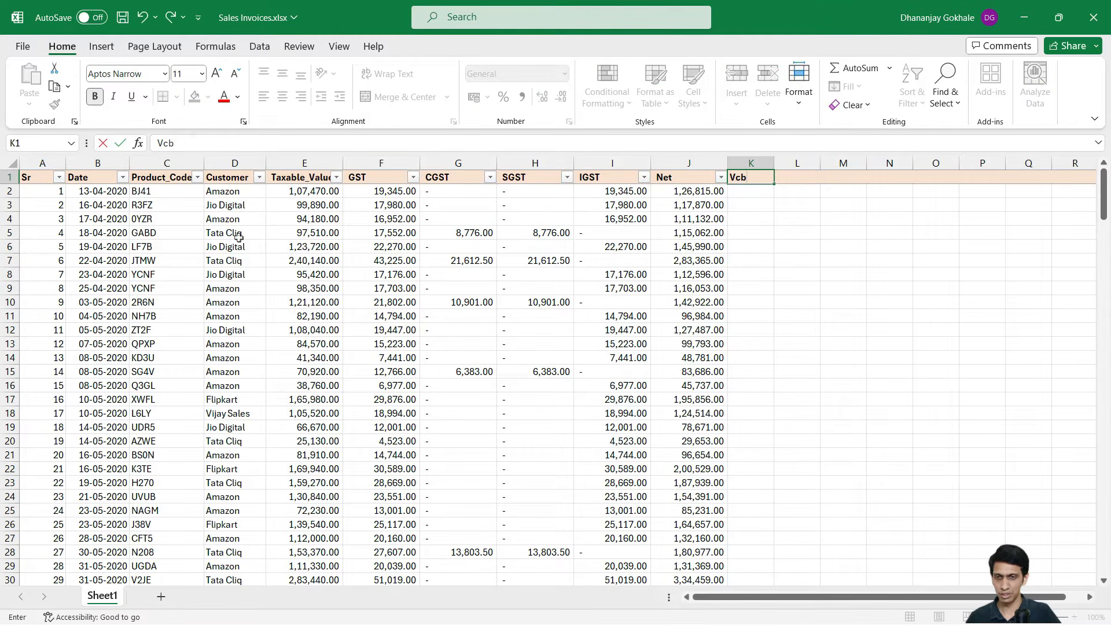
key(BackSpace)
text(h_No)
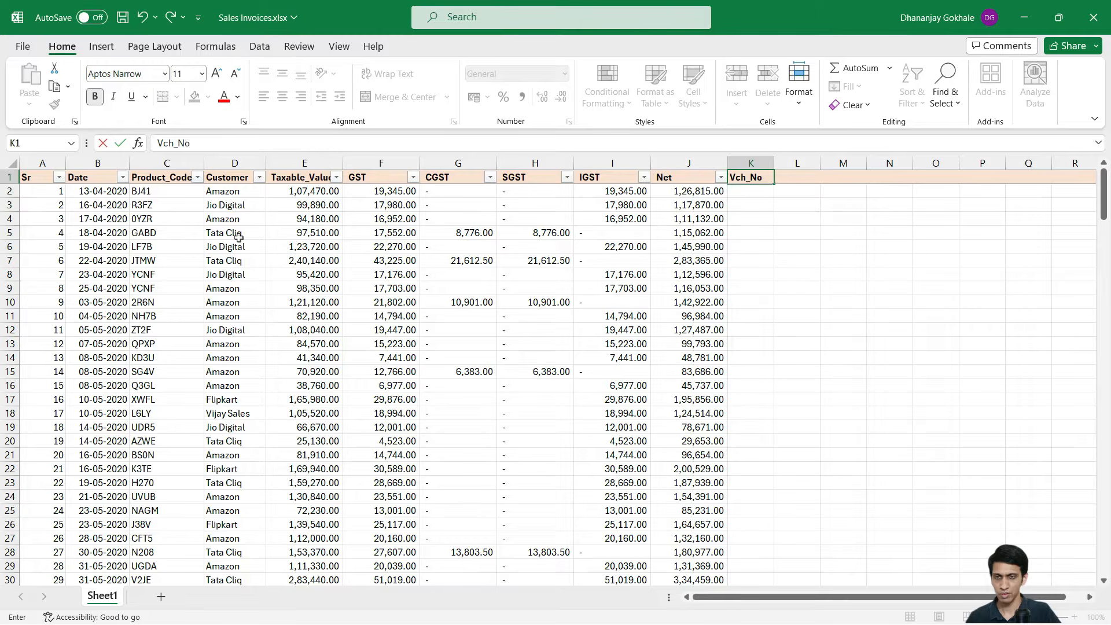
key(Return)
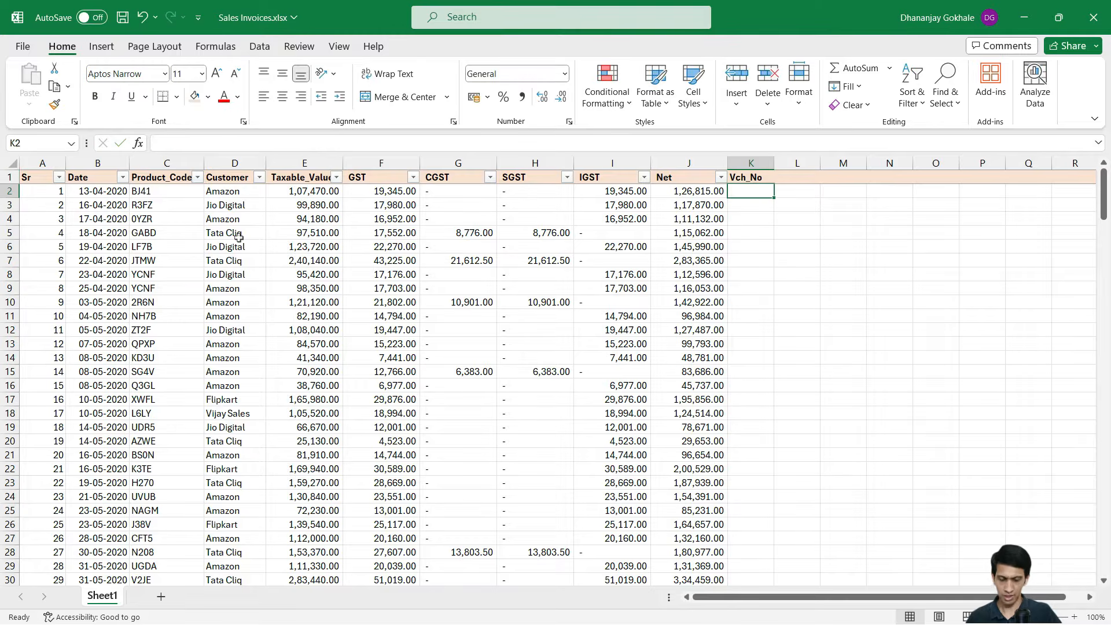
Enter the voucher number formula ="20-21/SAL/"&TEXT(A2,"000") in cell K2
text(=")
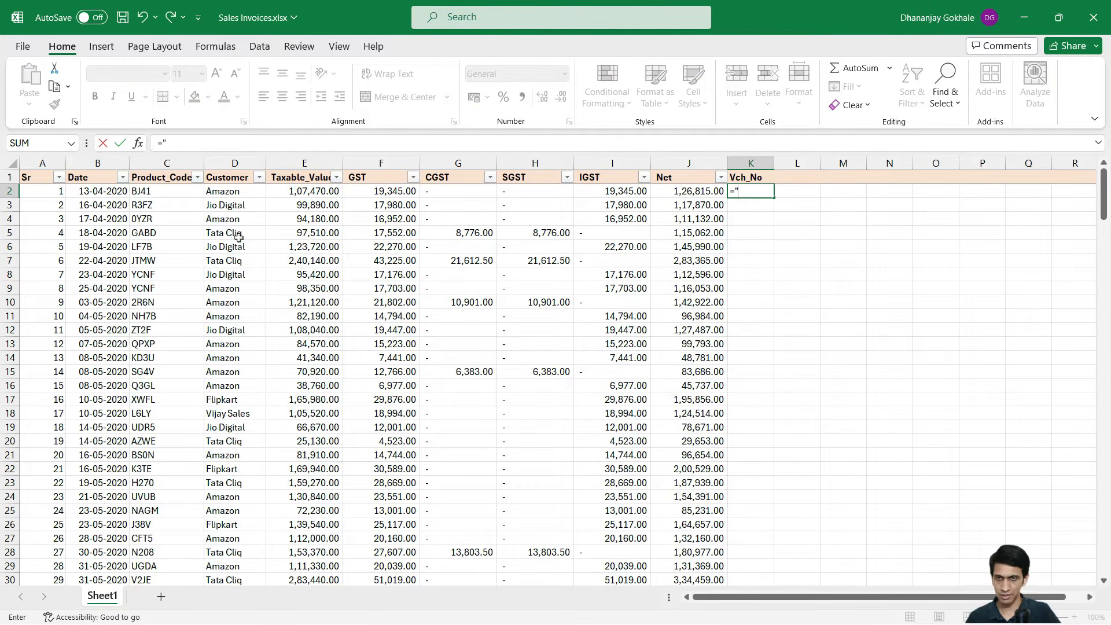
text(20)
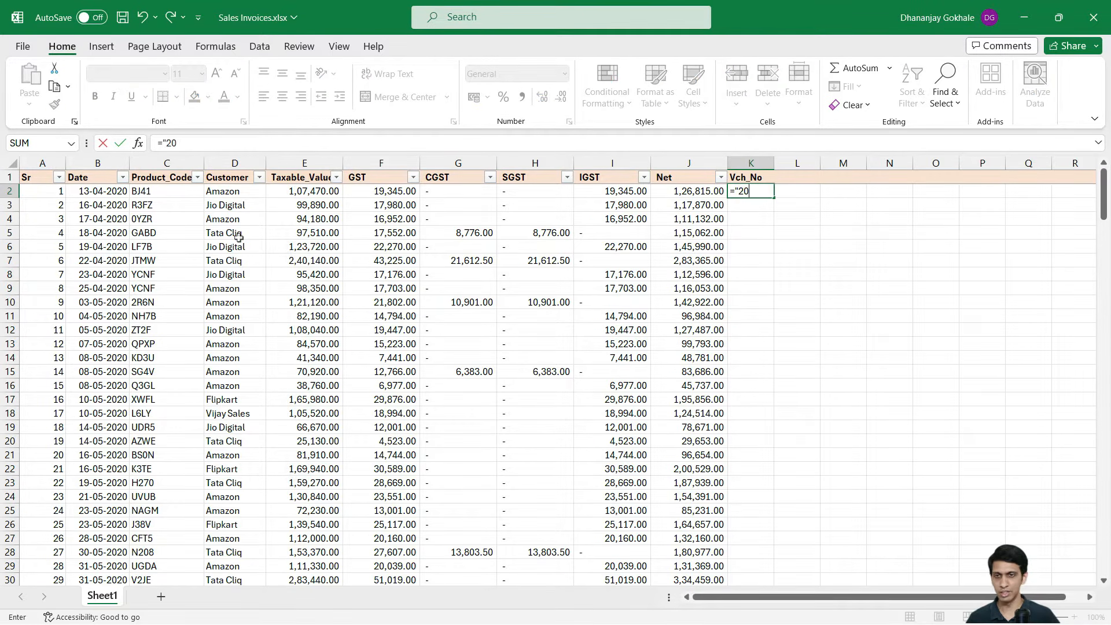
text(-21)
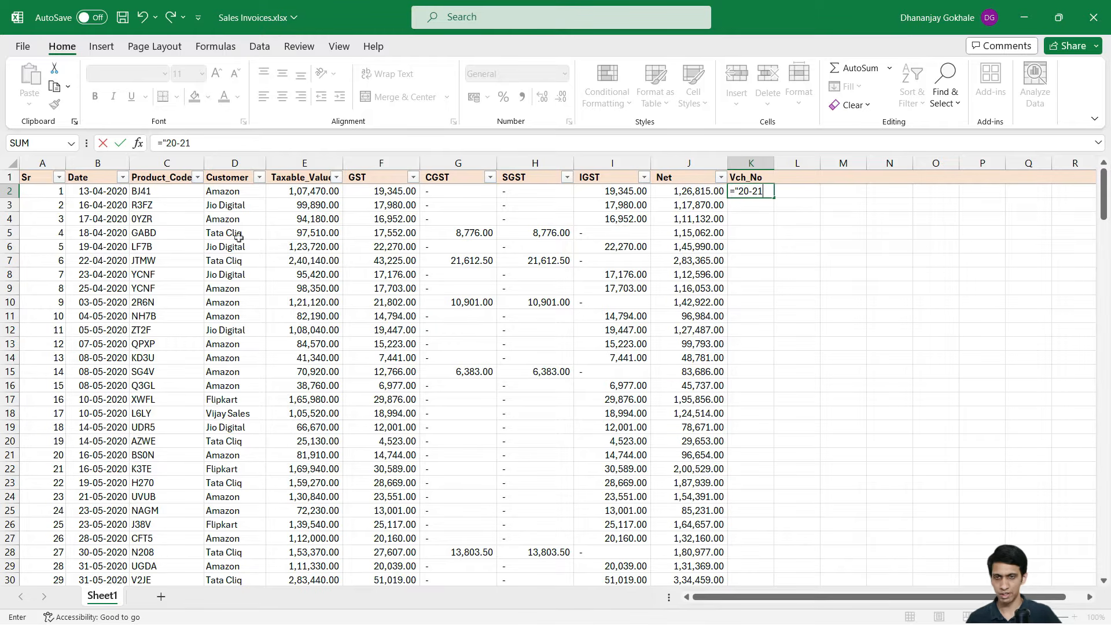
text(/)
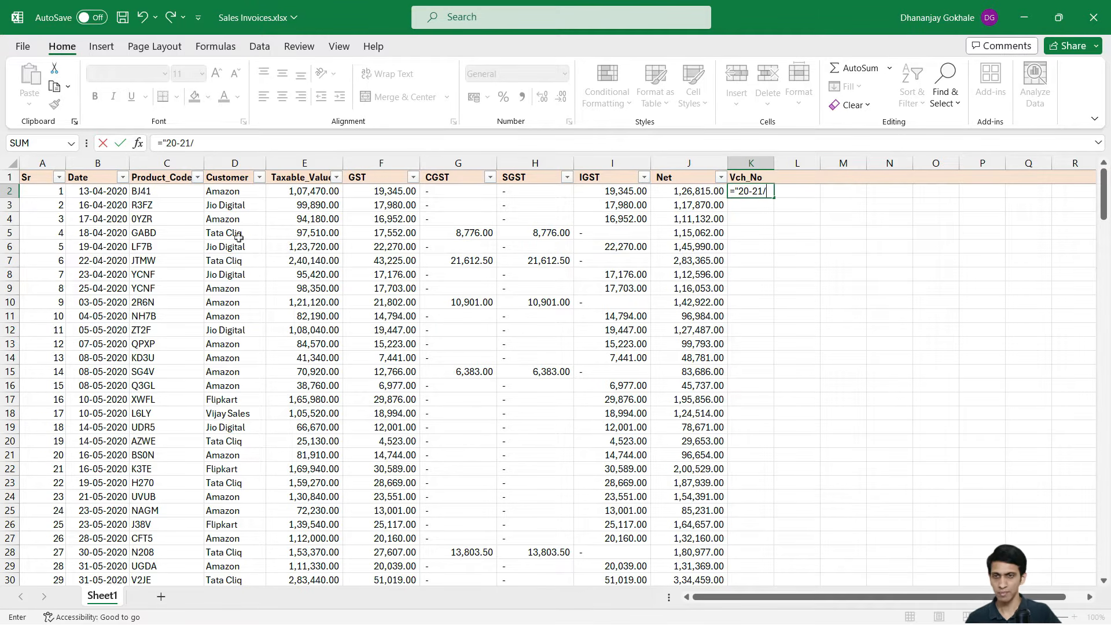
text(SAL)
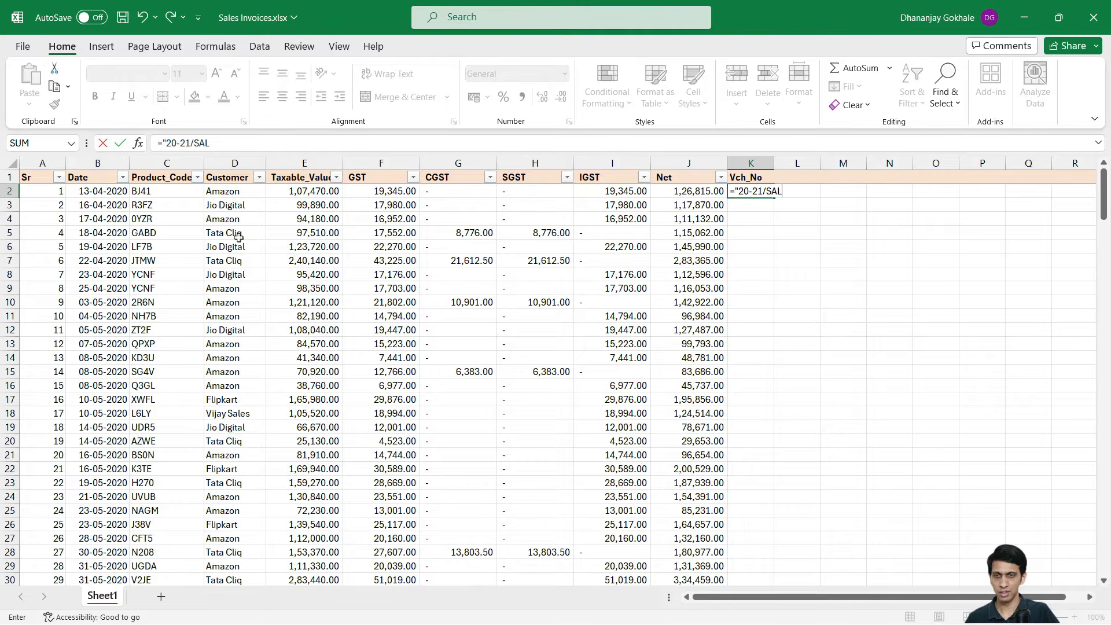
text(/)
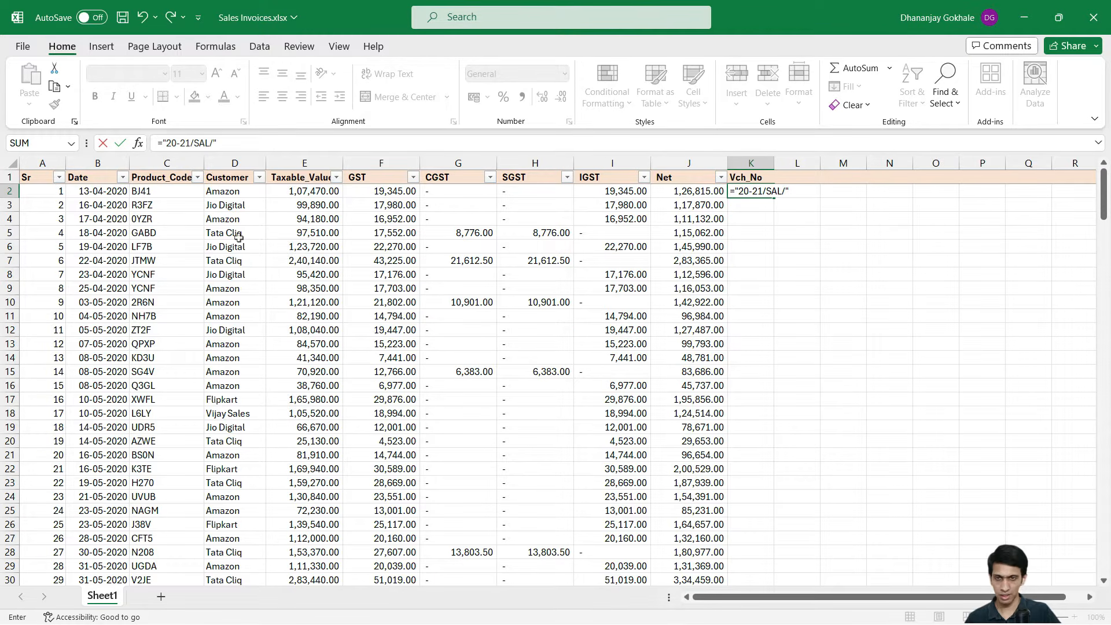
text("&)
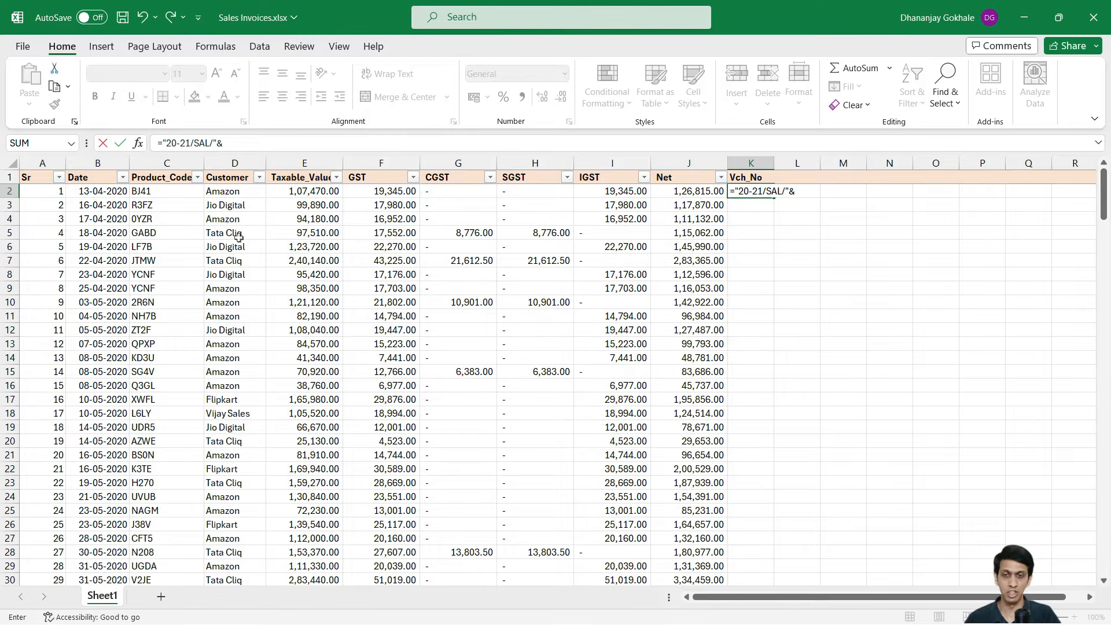
text(TEXT()
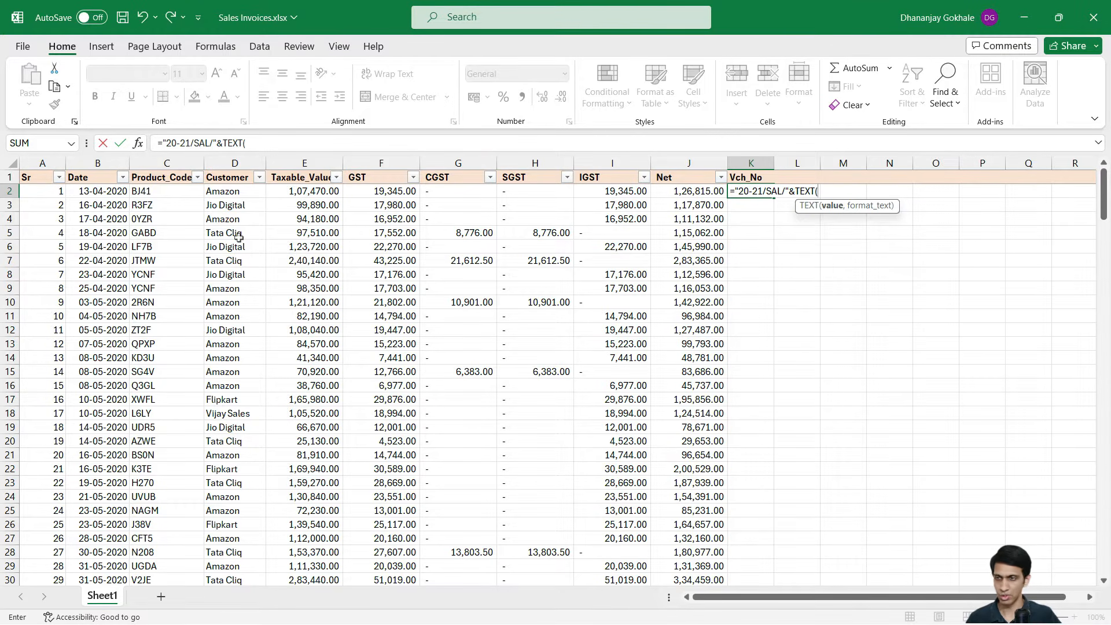
key(ctrl+Left)
text(,)
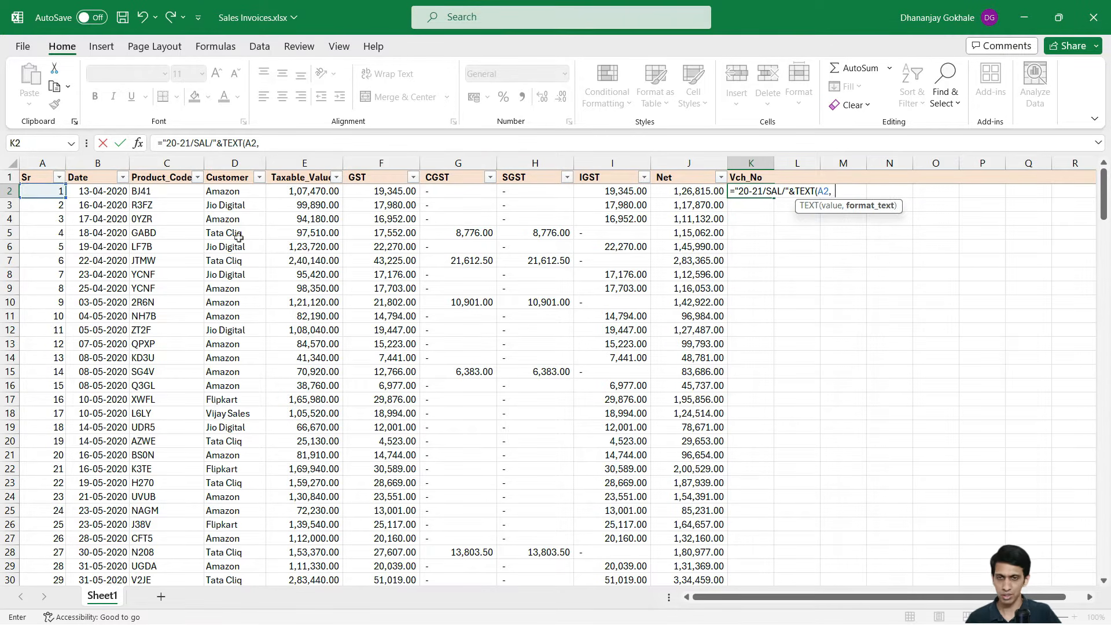
text("000)
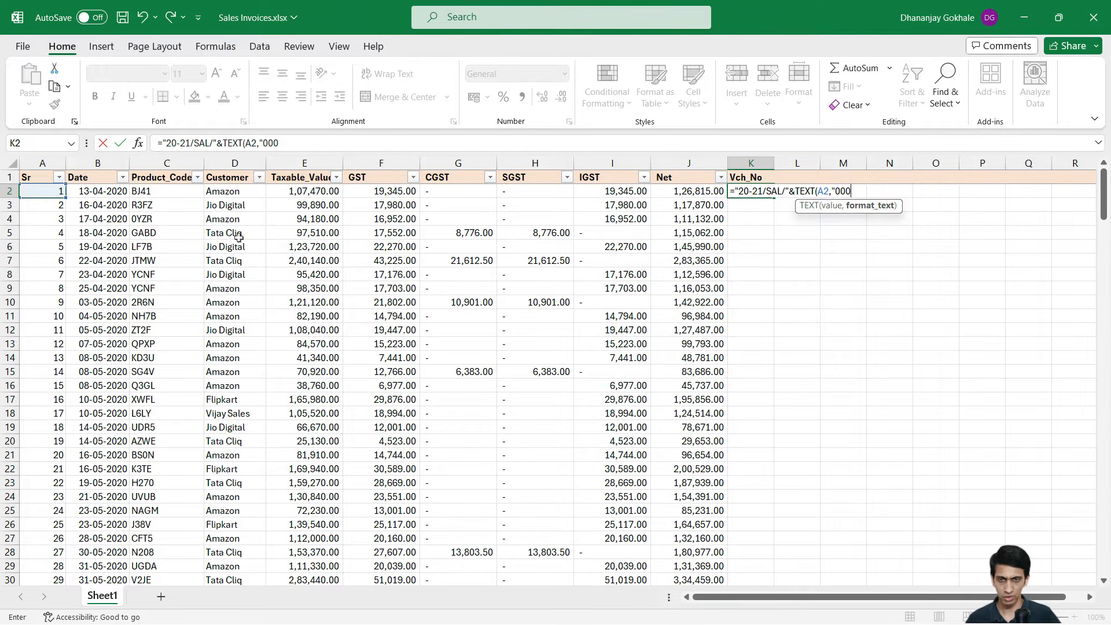
text(})
key(BackSpace)
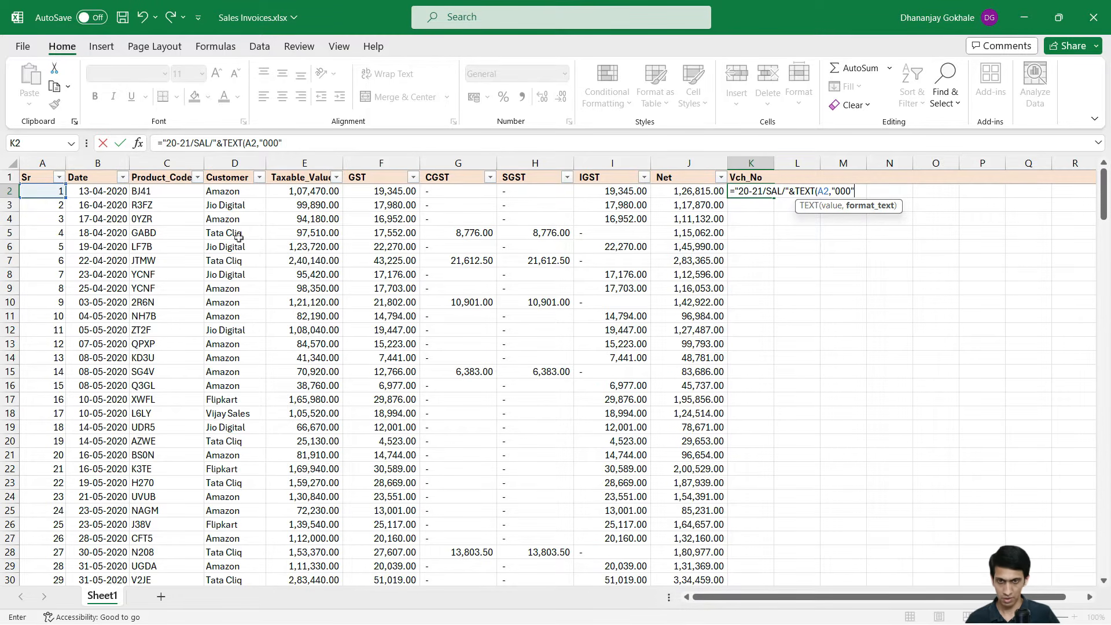
text("))
key(Return)
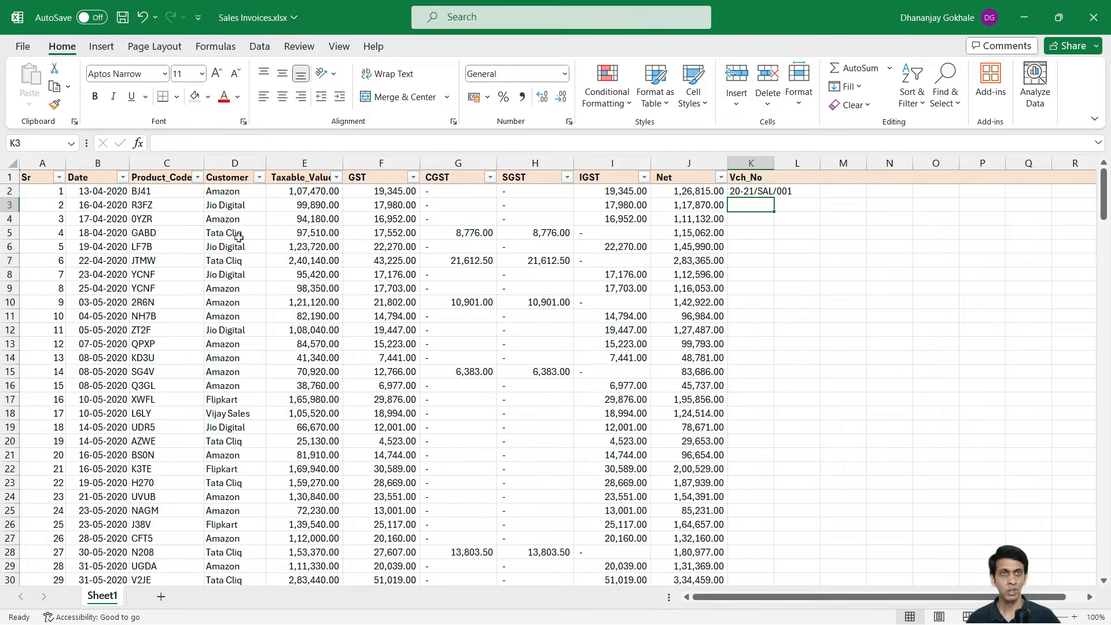
Fill the voucher number formula down the Vch_No column for all invoices and save the workbook
key(Up)
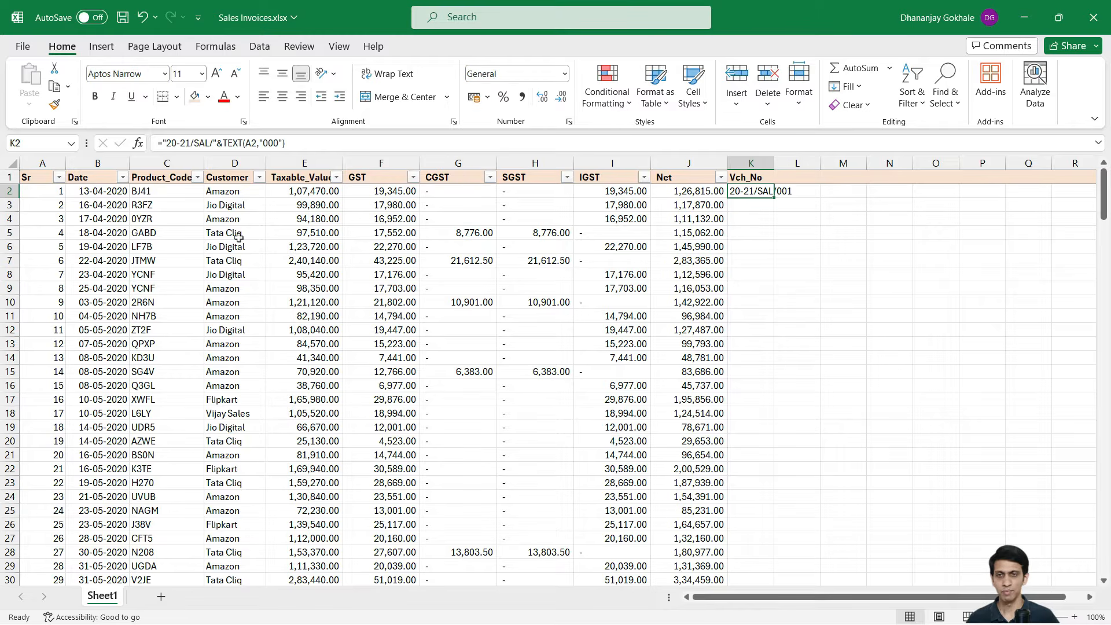
double_click(773, 200)
key(Up)
key(Down)
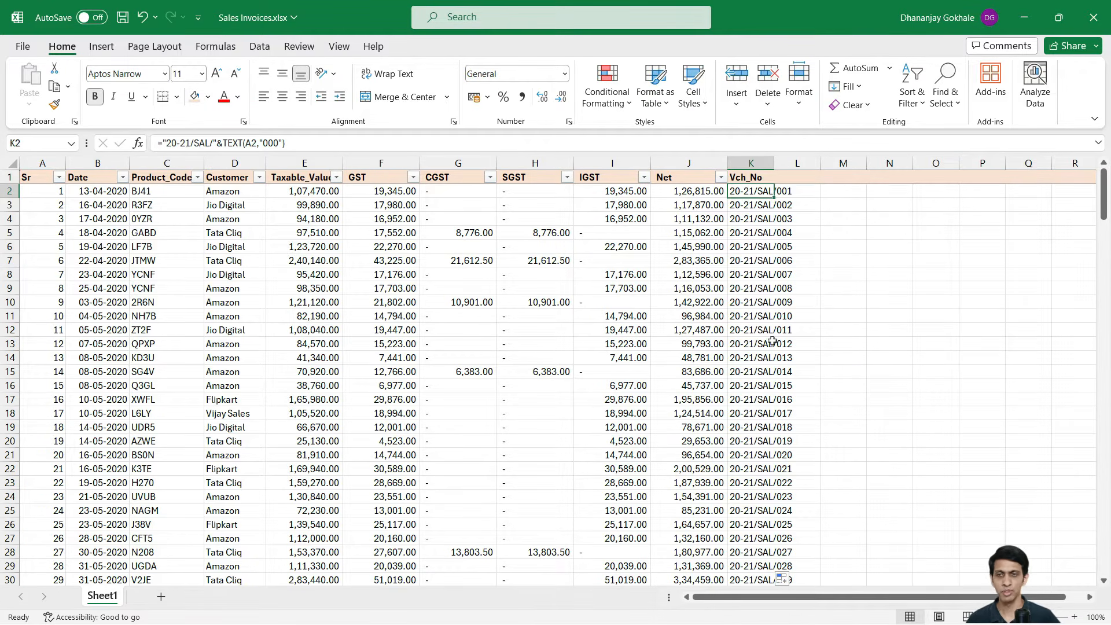
key(ctrl+s)
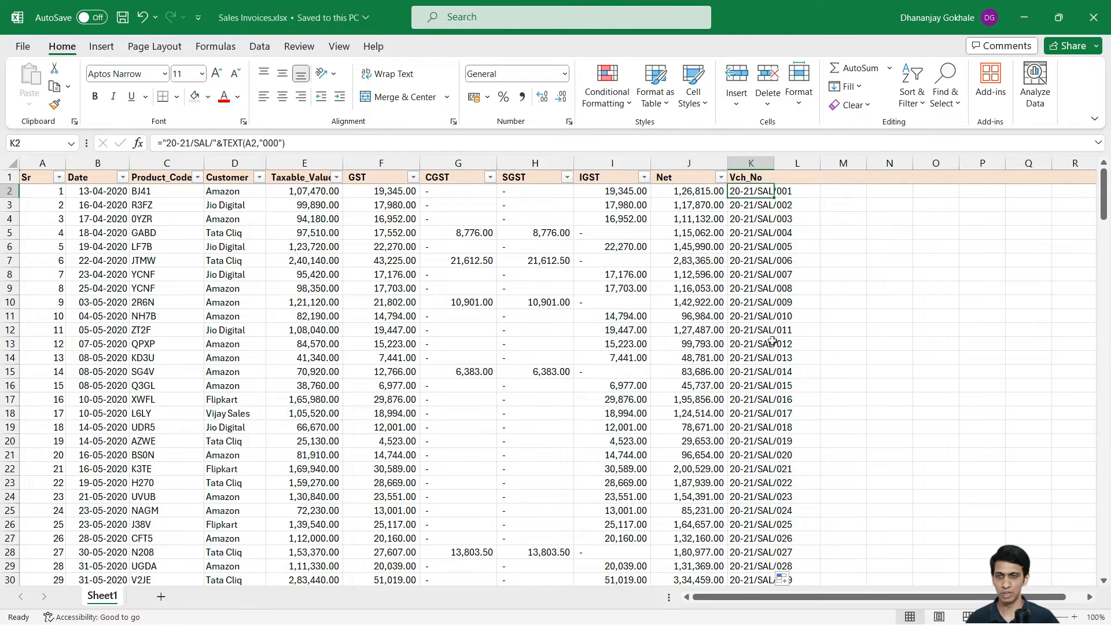
Copy the first invoice's voucher number from K2 into C2 of AccountingVouchers.xlsx, pasting it as a value
key(Left)
key(Left)
key(Right)
key(Right)
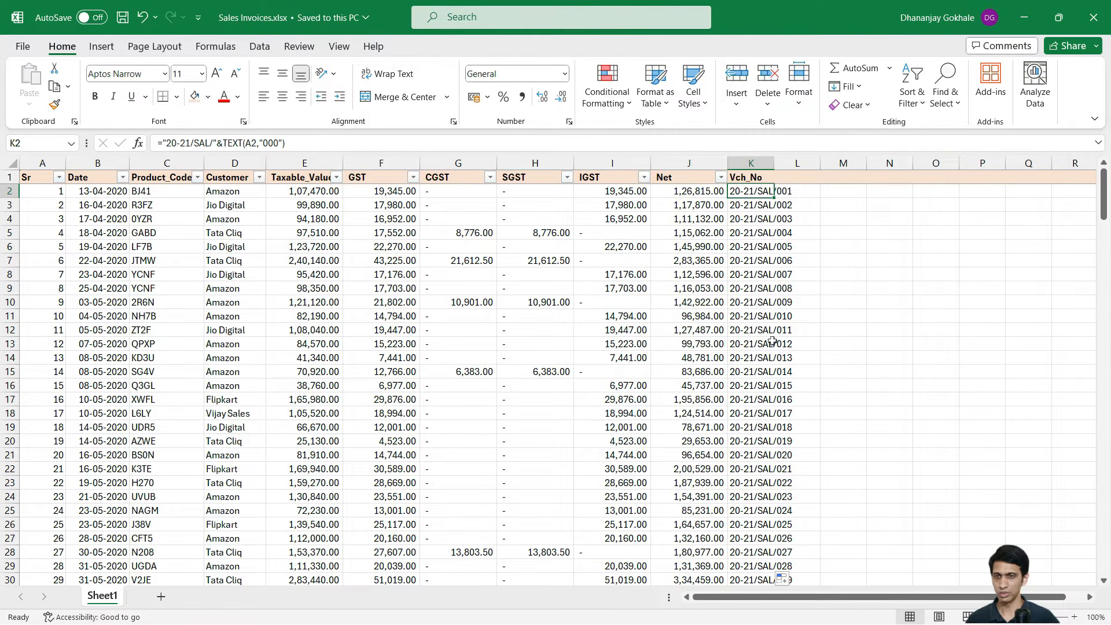
key(ctrl+c)
key(alt+Tab)
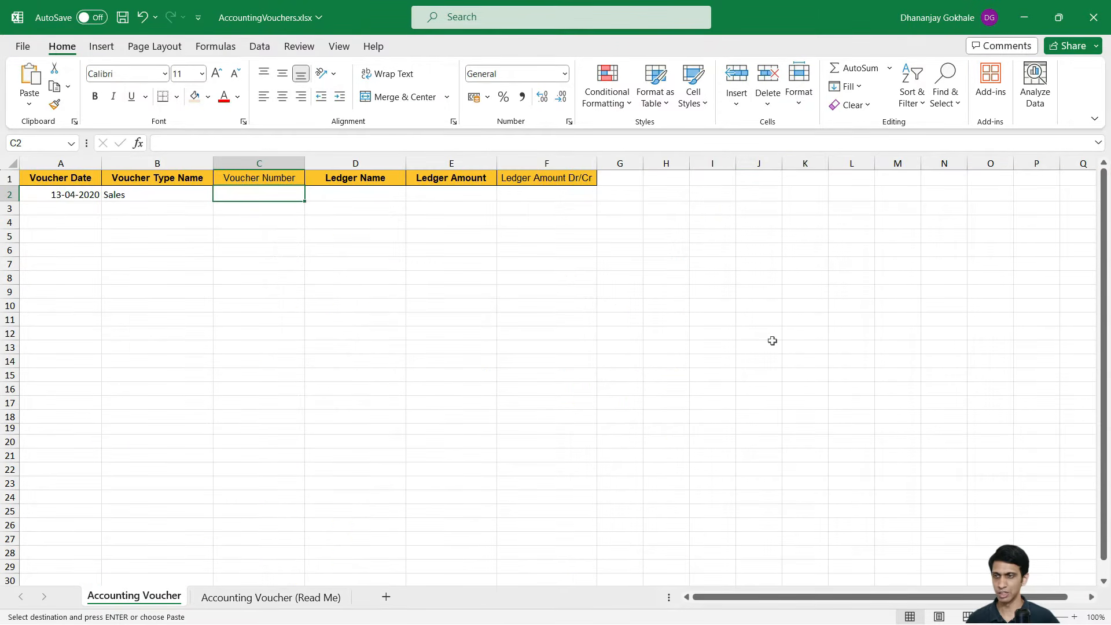
key(alt)
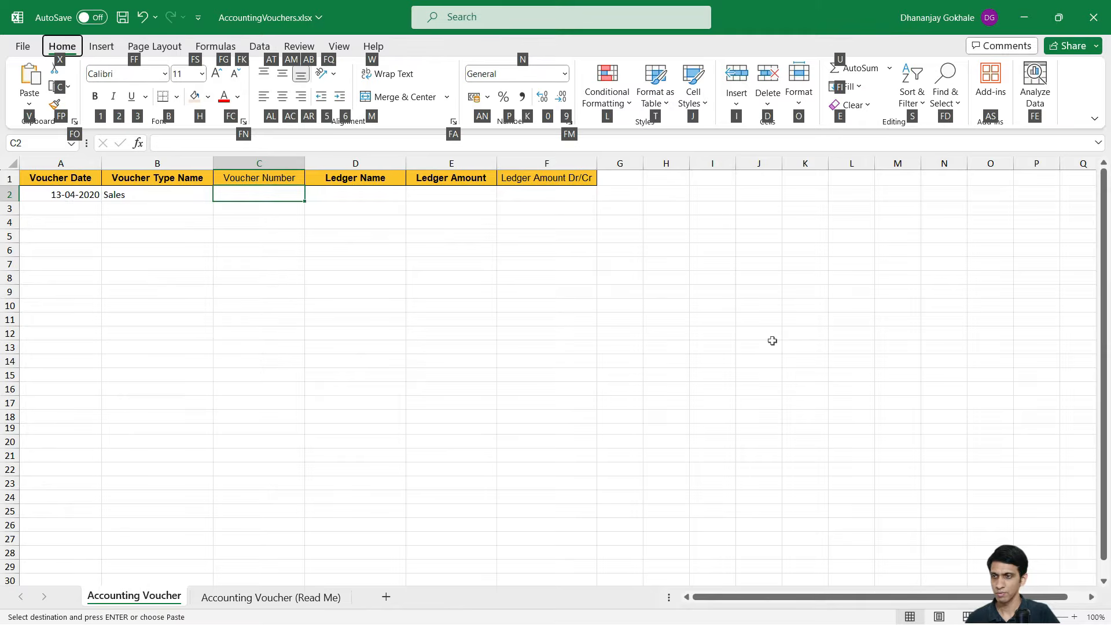
key(v)
key(v)
key(Right)
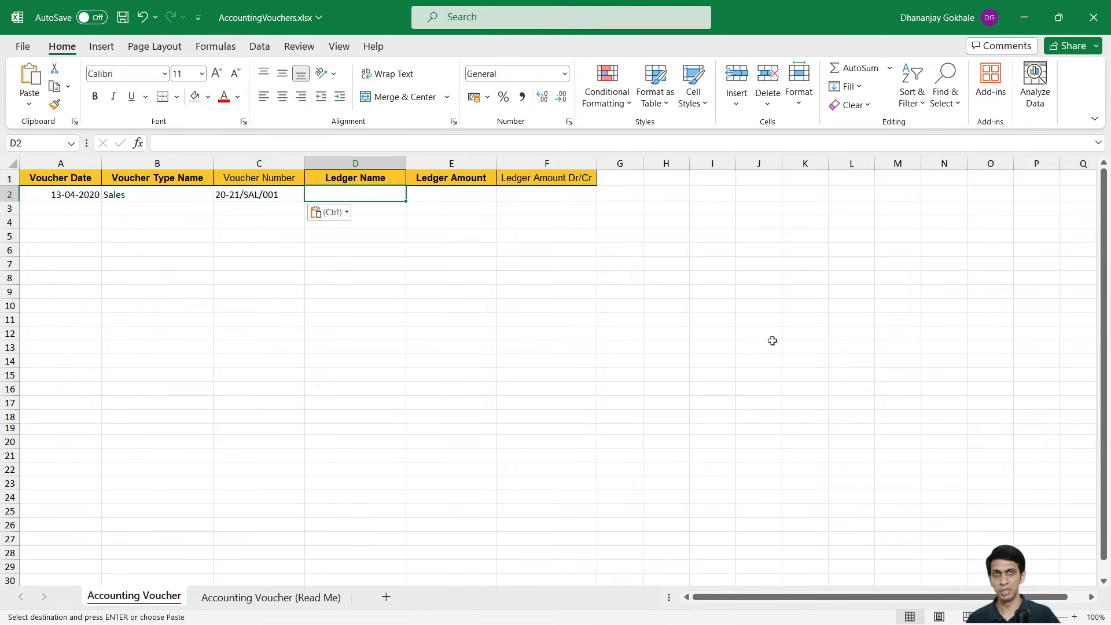
Switch to Sales Invoices.xlsx and examine the first invoice's amounts from Taxable_Value through IGST to Net
key(Right)
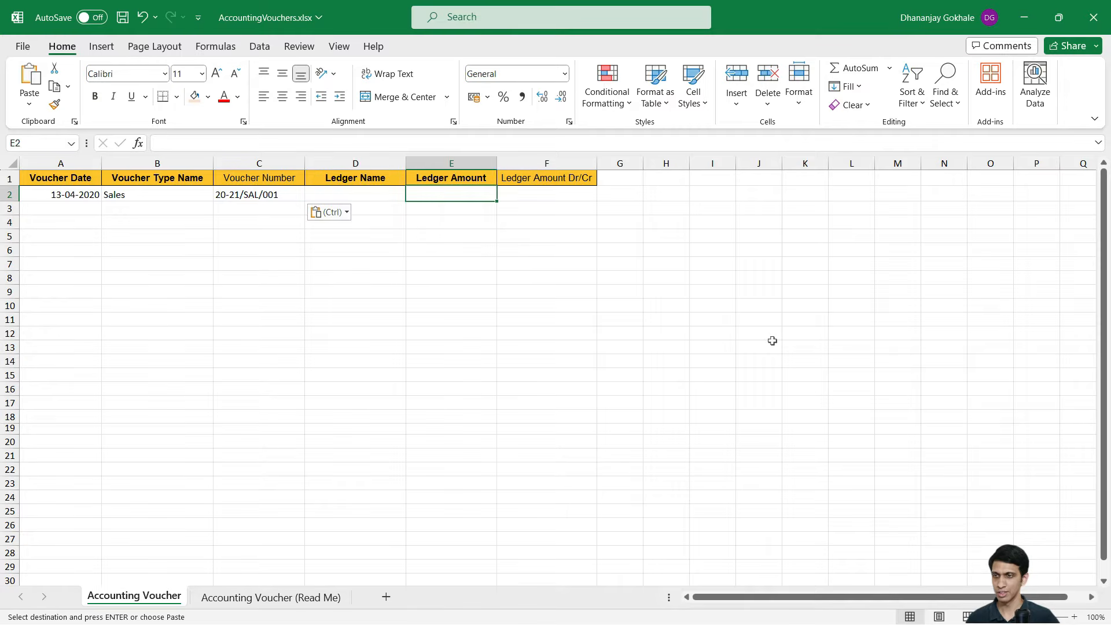
key(Left)
key(alt+Tab)
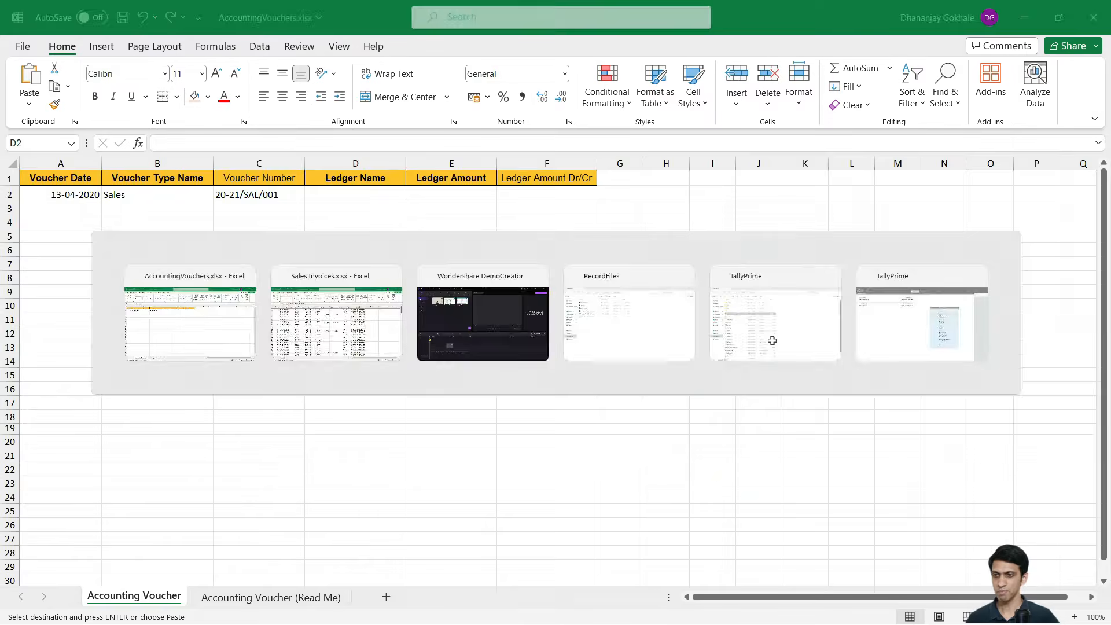
key(Left)
key(Left)
key(Left)
key(Left)
key(Left)
key(Left)
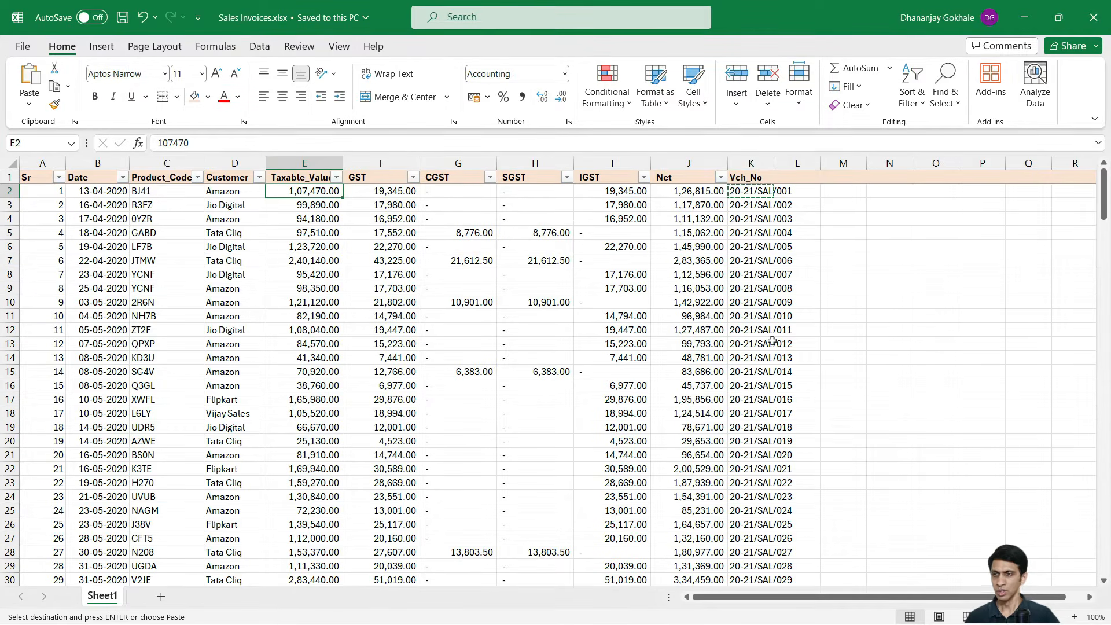
key(Escape)
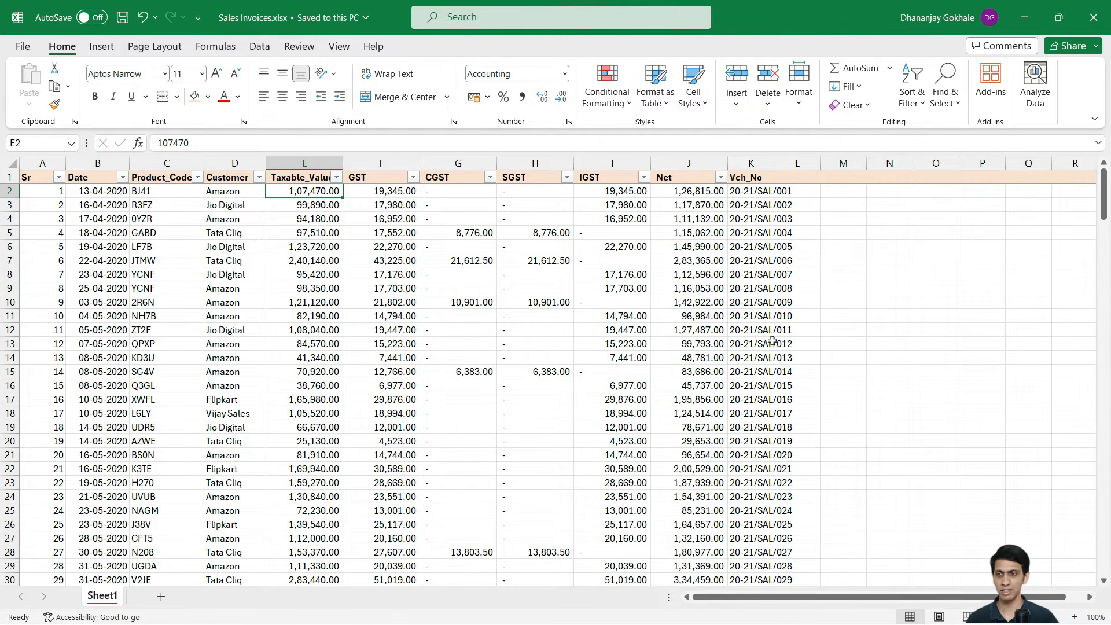
key(Right)
key(Right)
key(Right)
key(Right)
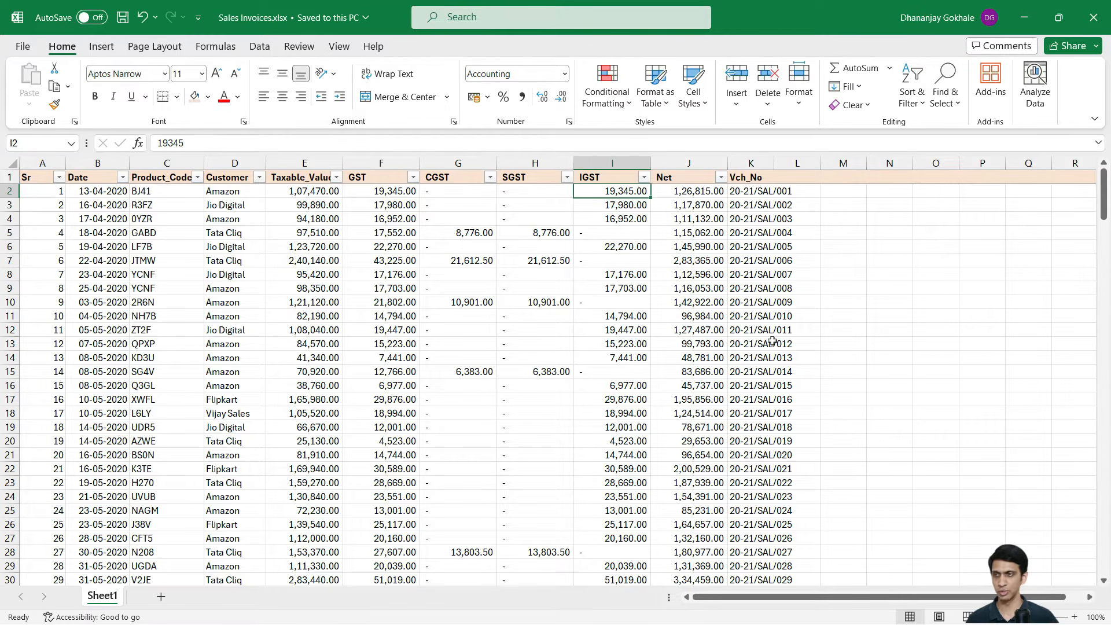
Copy the first invoice's customer, Amazon, into the Ledger Name cell D2 of AccountingVouchers.xlsx
key(Left)
key(Left)
key(Left)
key(Left)
key(Left)
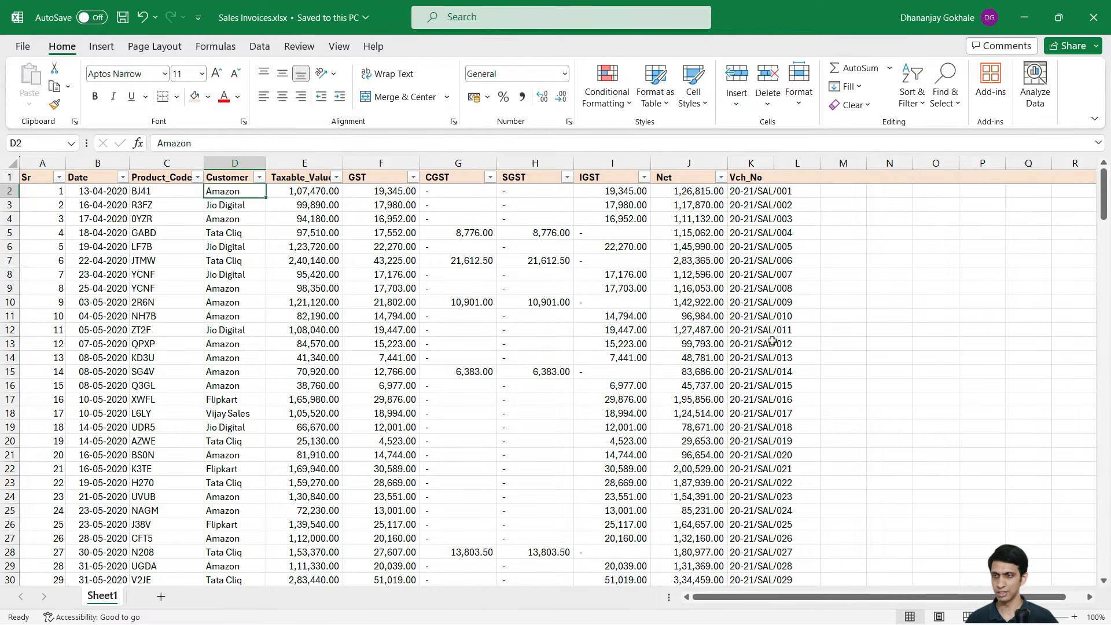
key(ctrl+c)
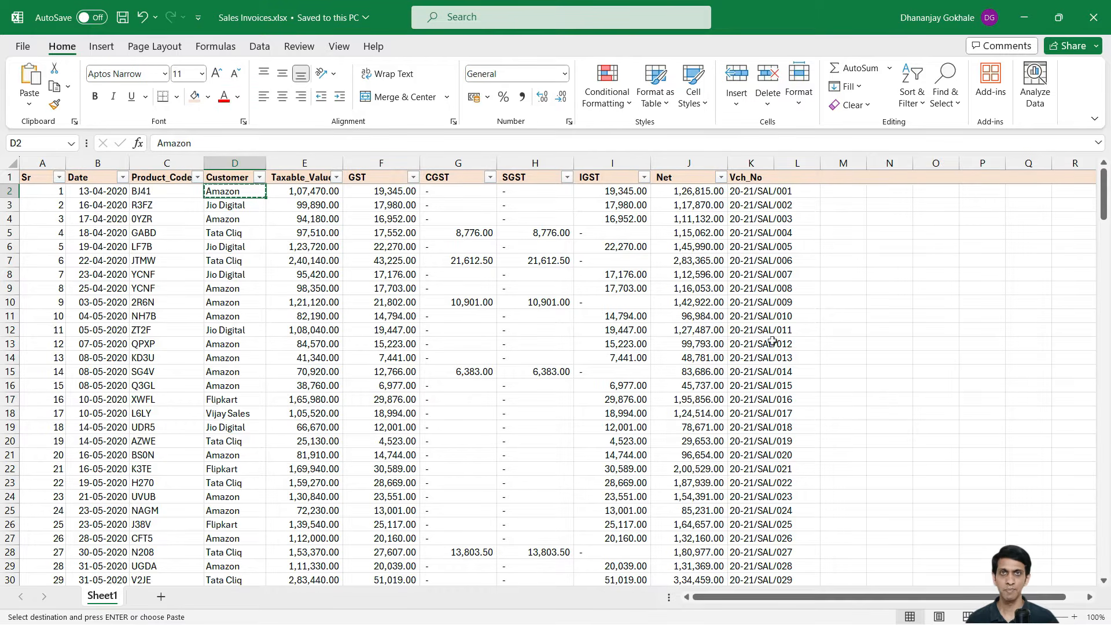
key(ctrl+Tab)
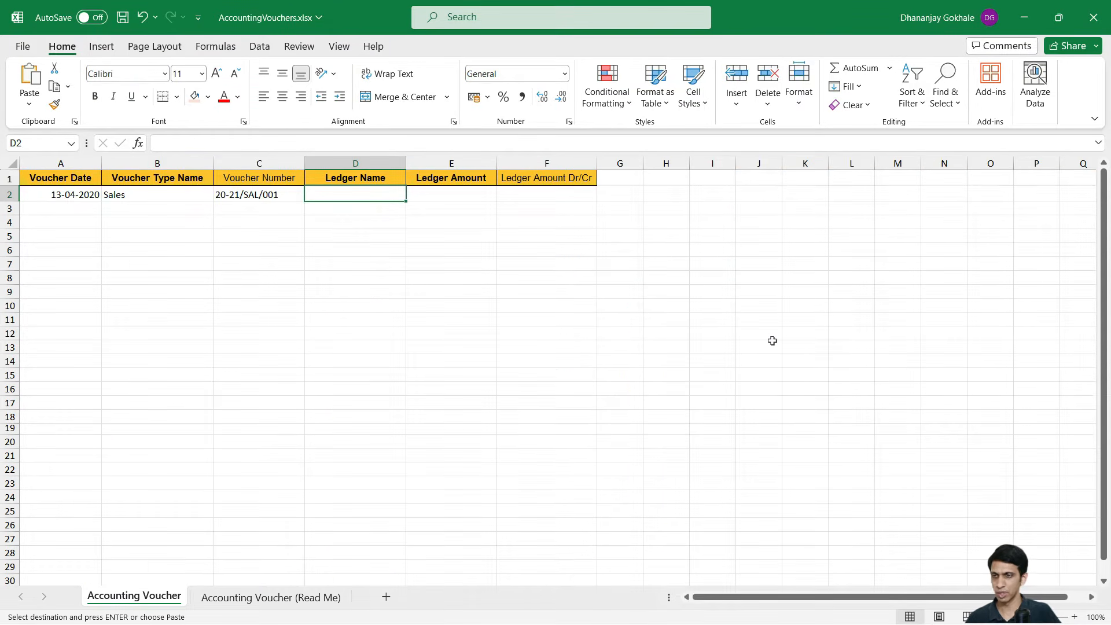
key(ctrl+v)
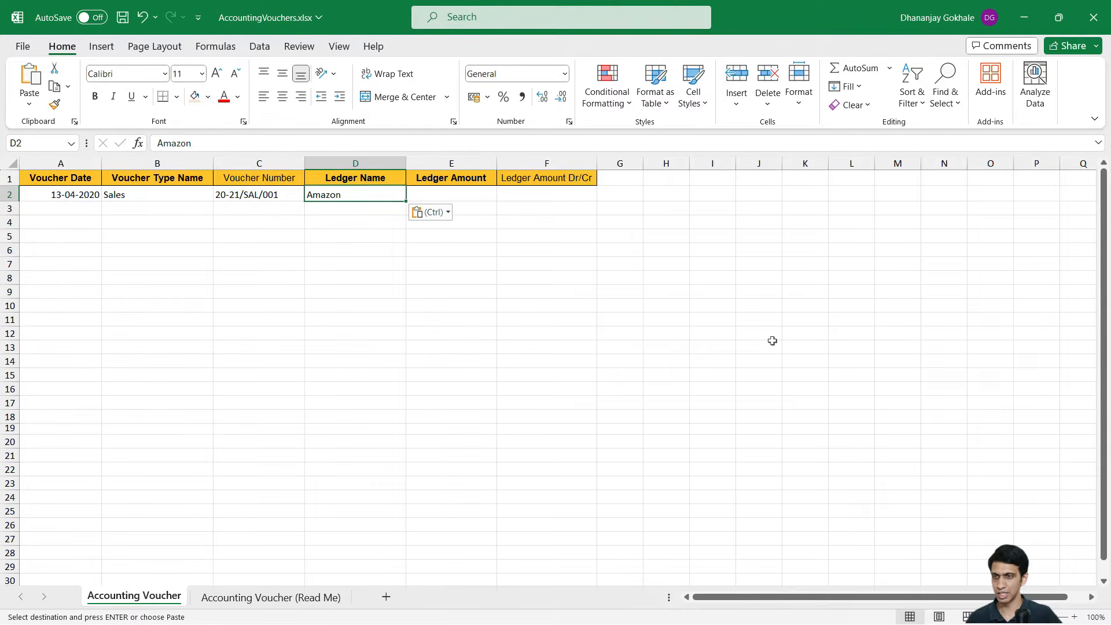
Copy the first invoice's Net amount, 126815, from Sales Invoices.xlsx and paste it as a value into Ledger Amount cell E2
key(Right)
key(ctrl+Tab)
key(Right)
key(Right)
key(Right)
key(Right)
key(Right)
key(Right)
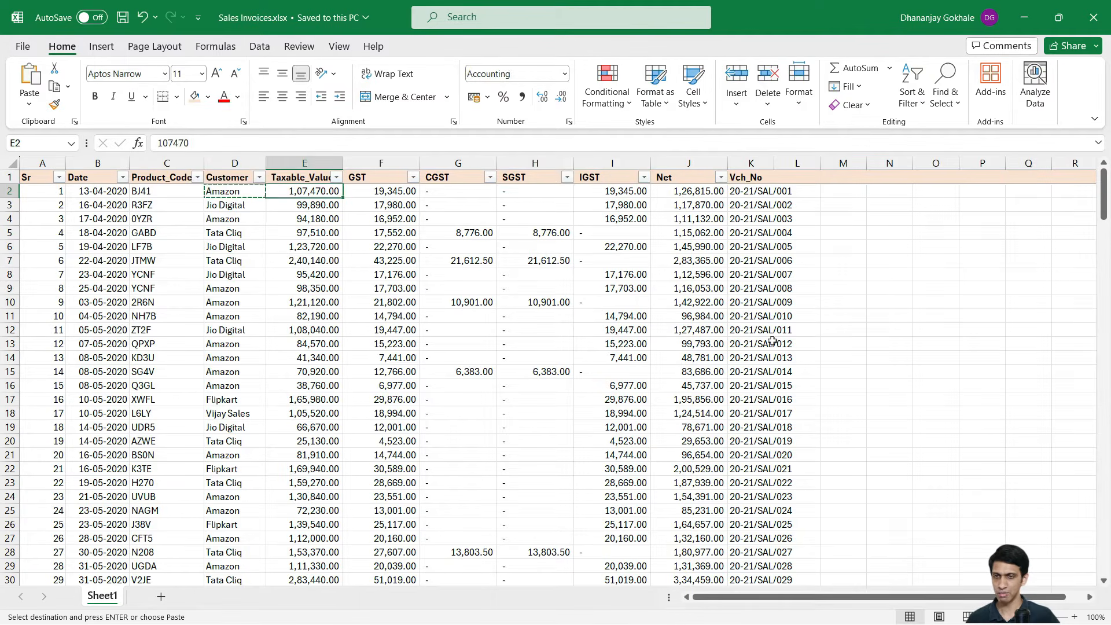
key(ctrl+c)
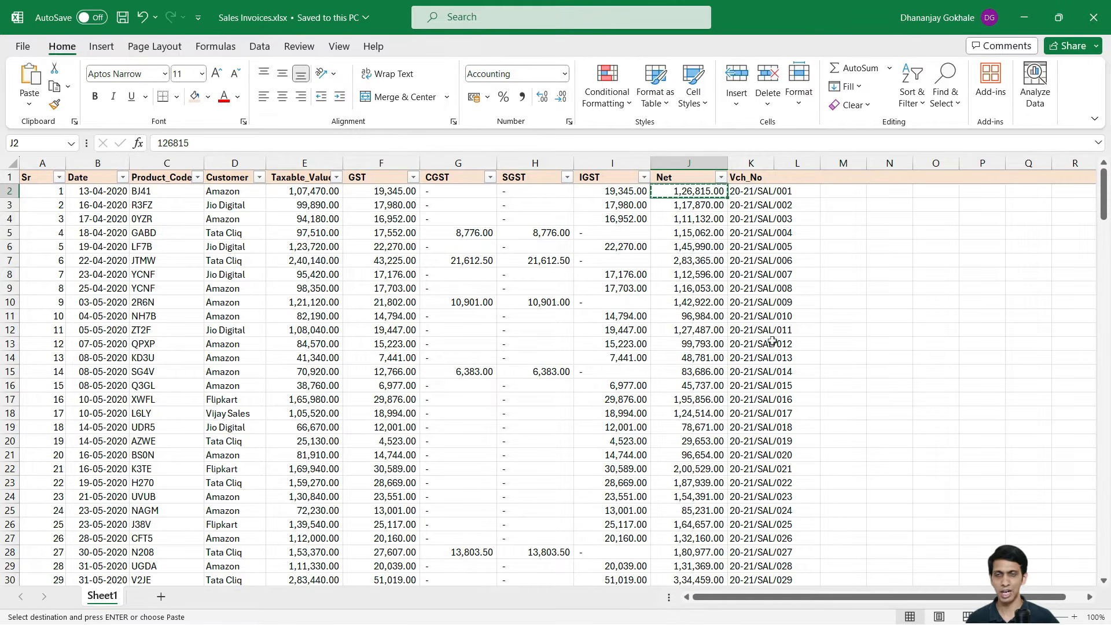
key(ctrl+Tab)
key(alt+h)
key(v)
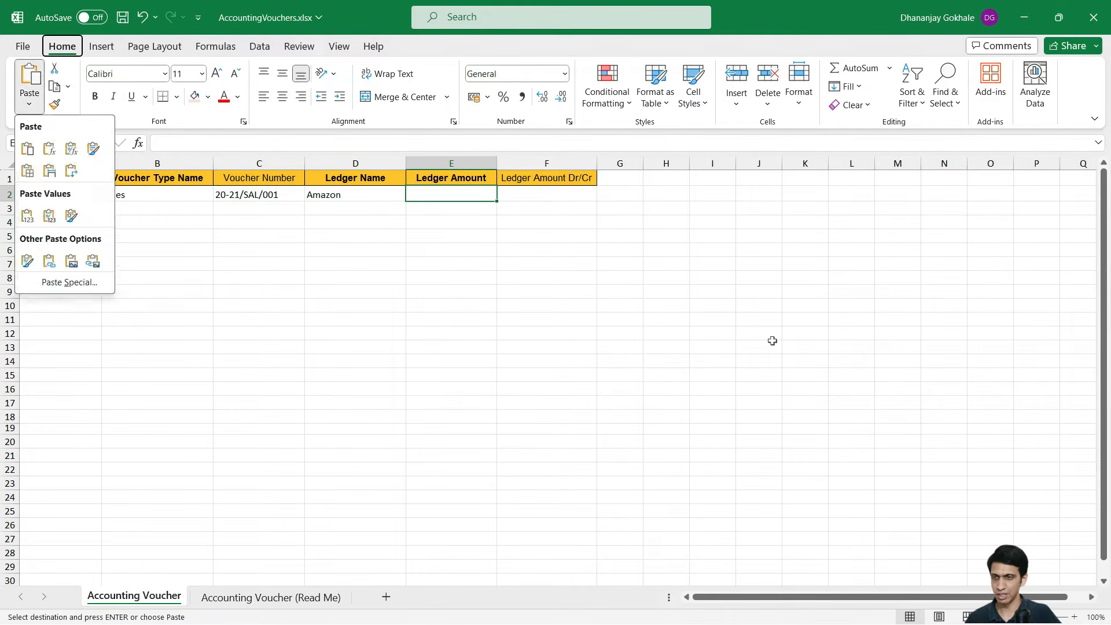
key(v)
Enter Dr as the Ledger Amount Dr/Cr for the Amazon line in cell F2
key(Right)
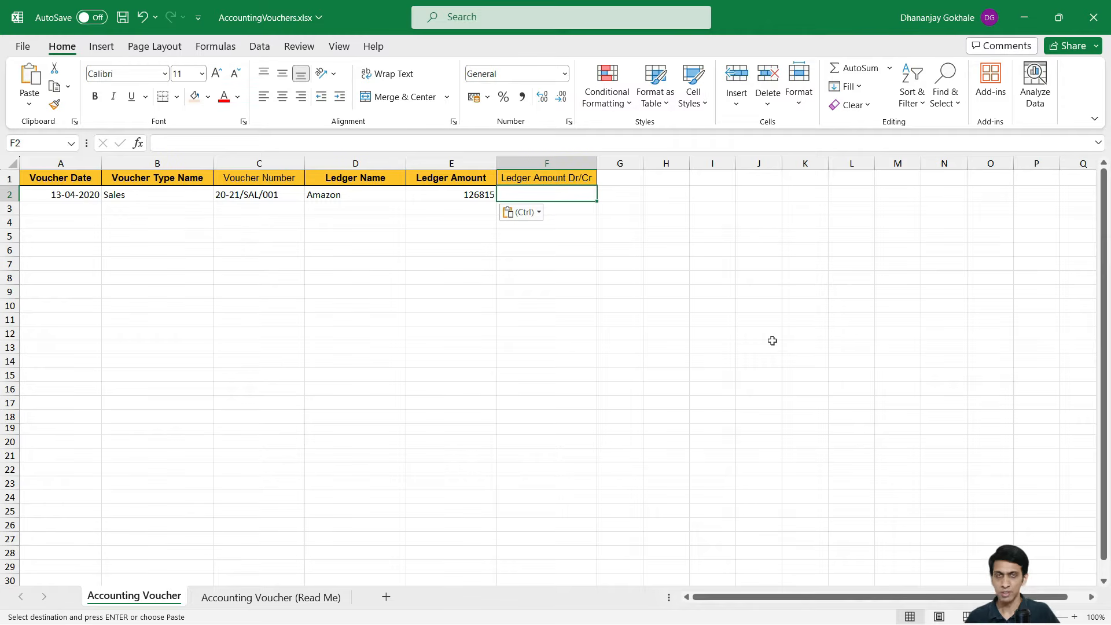
text(Dr)
key(Return)
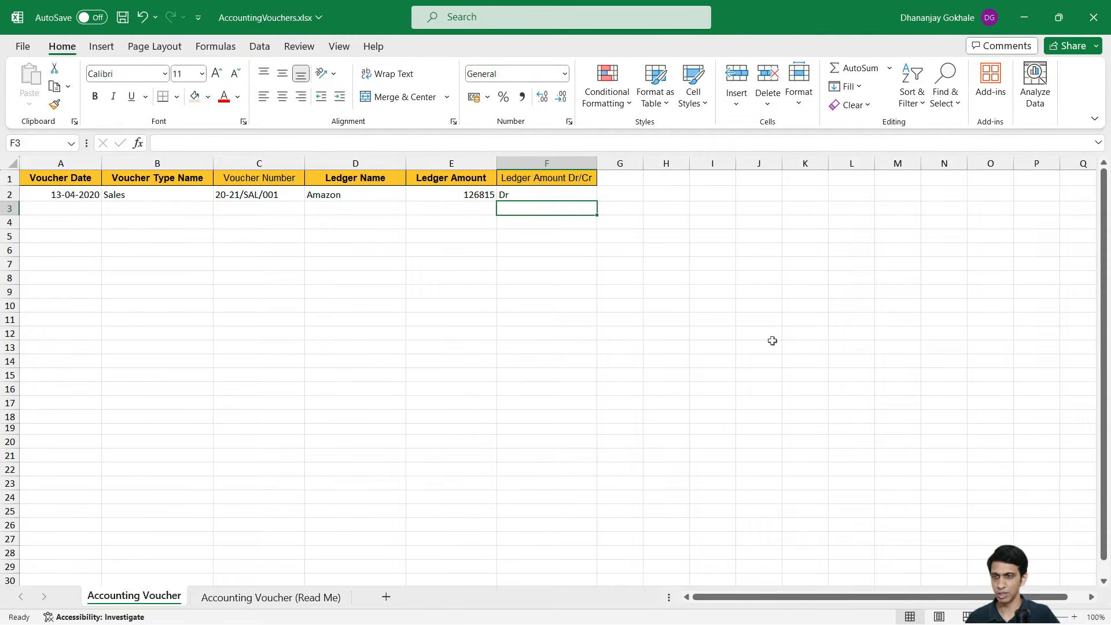
Select Ledger Name cell D3, switch to TallyPrime and open the Chart of Accounts' list of ledgers
key(Up)
key(Left)
key(ctrl+Left)
key(Down)
key(Right)
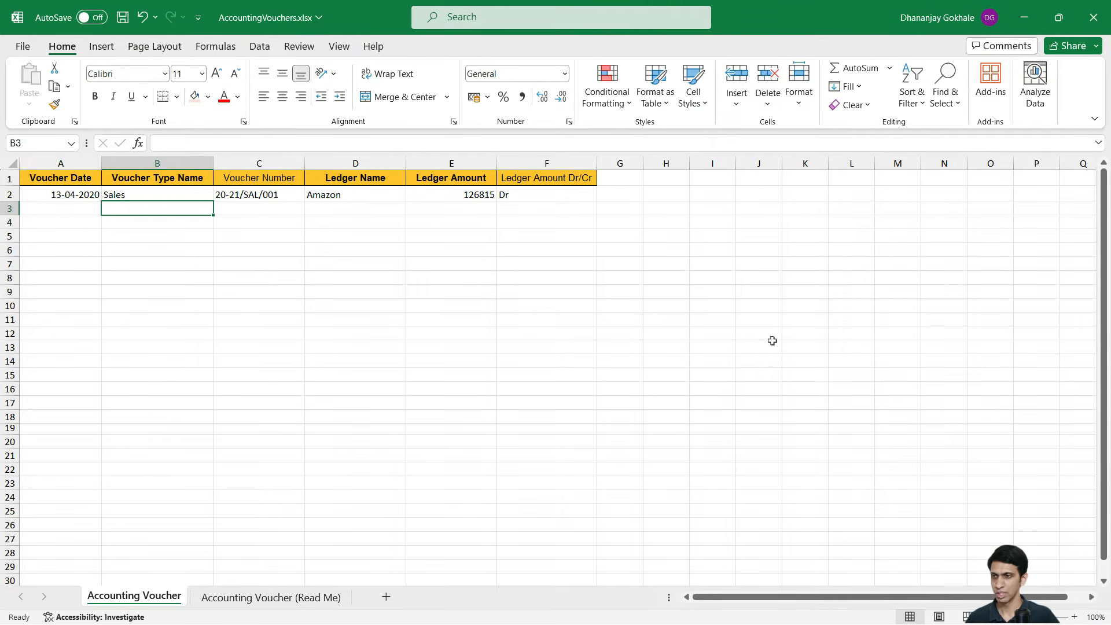
key(Right)
key(Right)
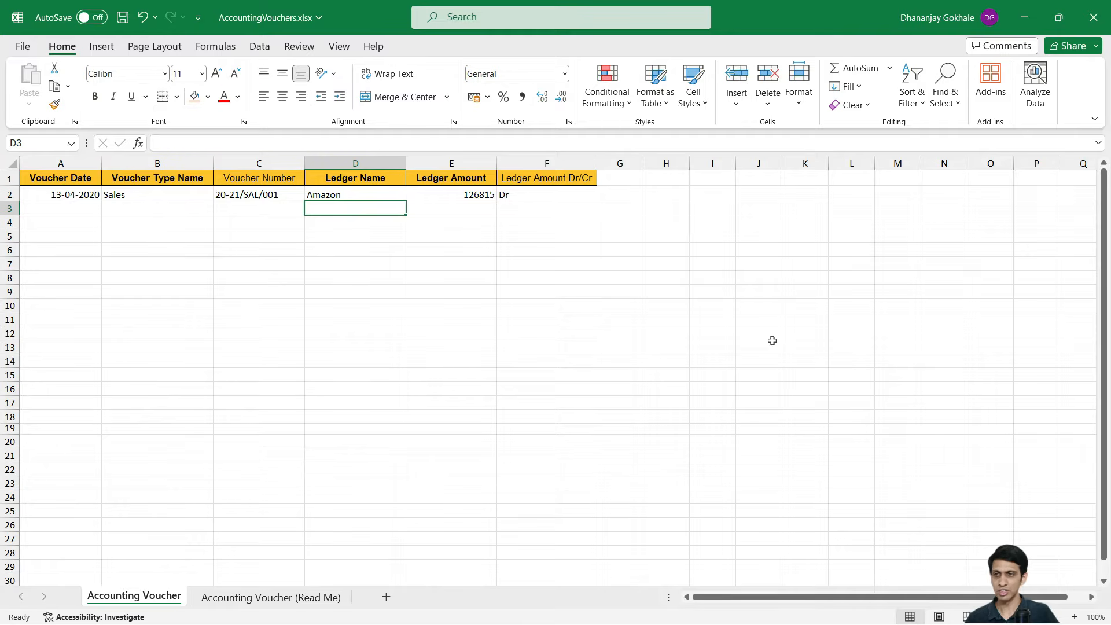
key(alt+Tab)
key(alt+Tab)
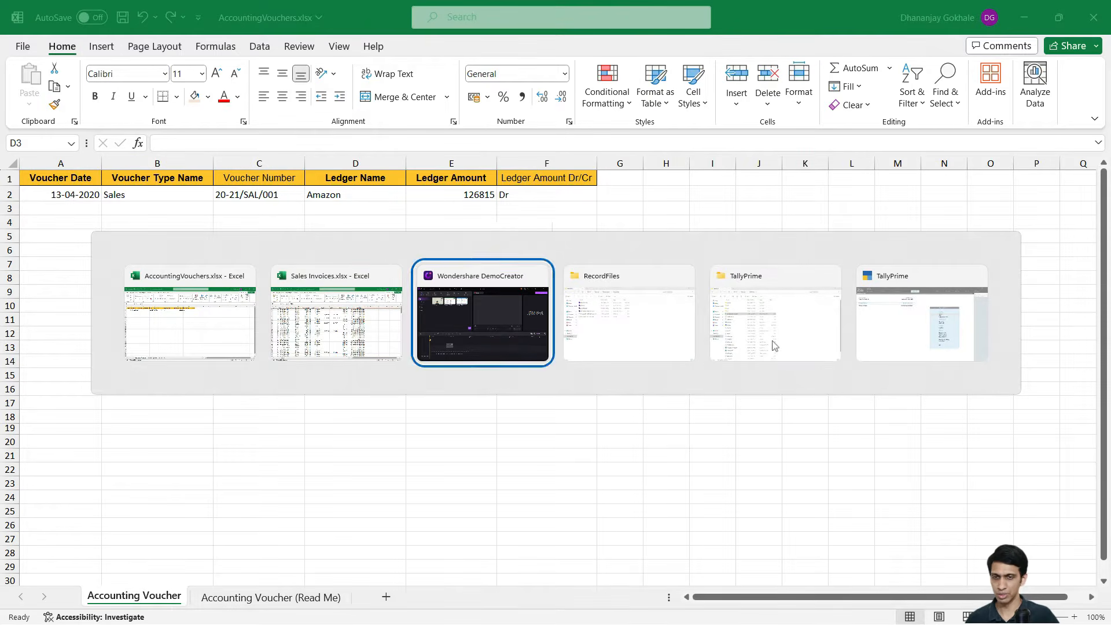
key(alt+Tab)
key(alt+Tab)
key(Down)
key(Down)
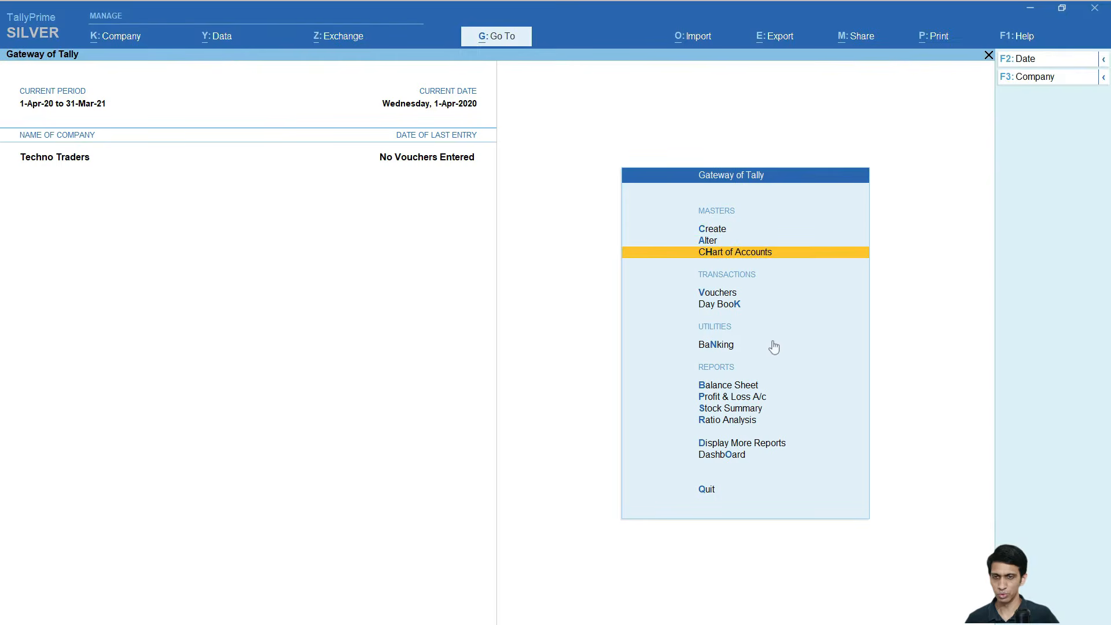
key(Return)
key(Return)
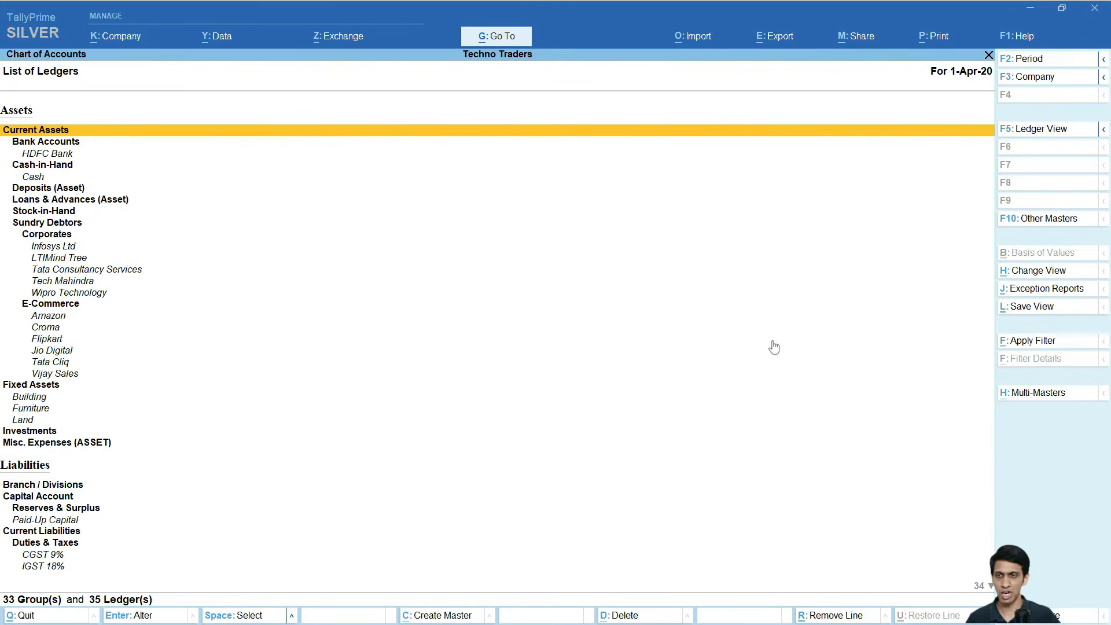
Examine the exact ledger names in TallyPrime for the e-commerce customers, the GST taxes and laptop sales
key(Down)
key(Down)
key(Down)
key(Down)
key(Down)
key(Down)
key(Down)
key(Down)
key(Down)
key(Down)
key(Down)
key(Down)
key(Down)
key(Down)
key(Down)
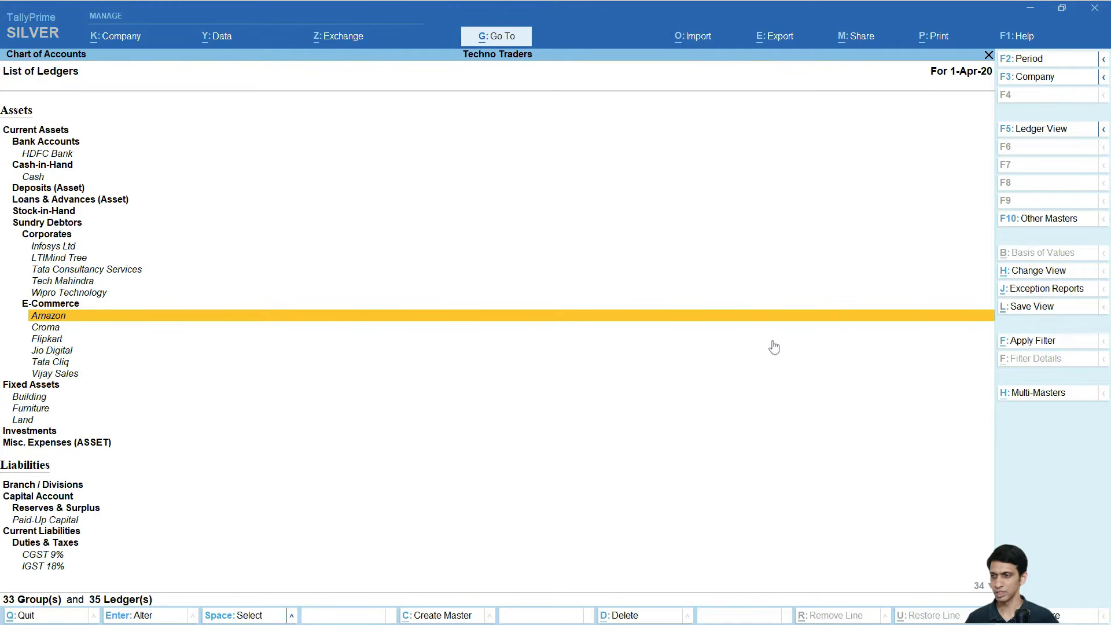
key(Page_Down)
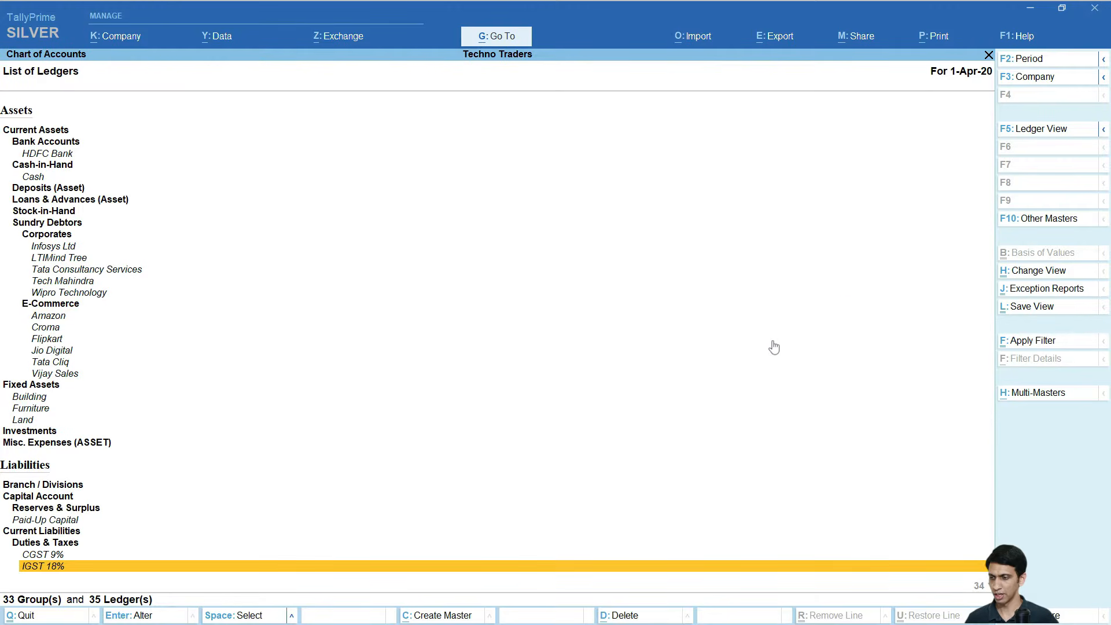
scroll(775, 347, down, 2)
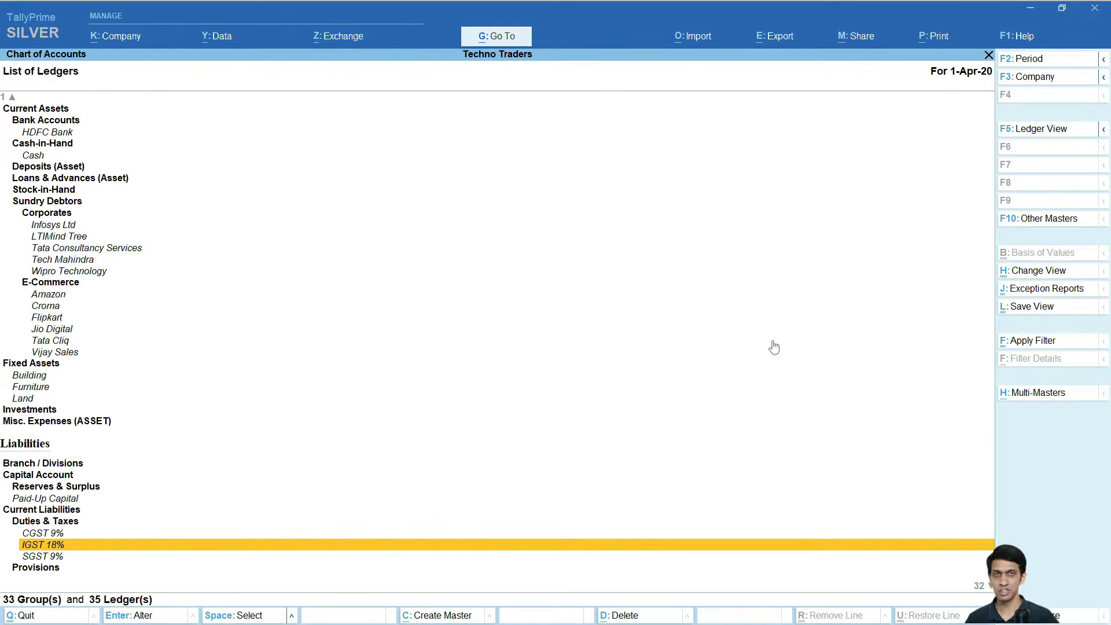
key(Page_Down)
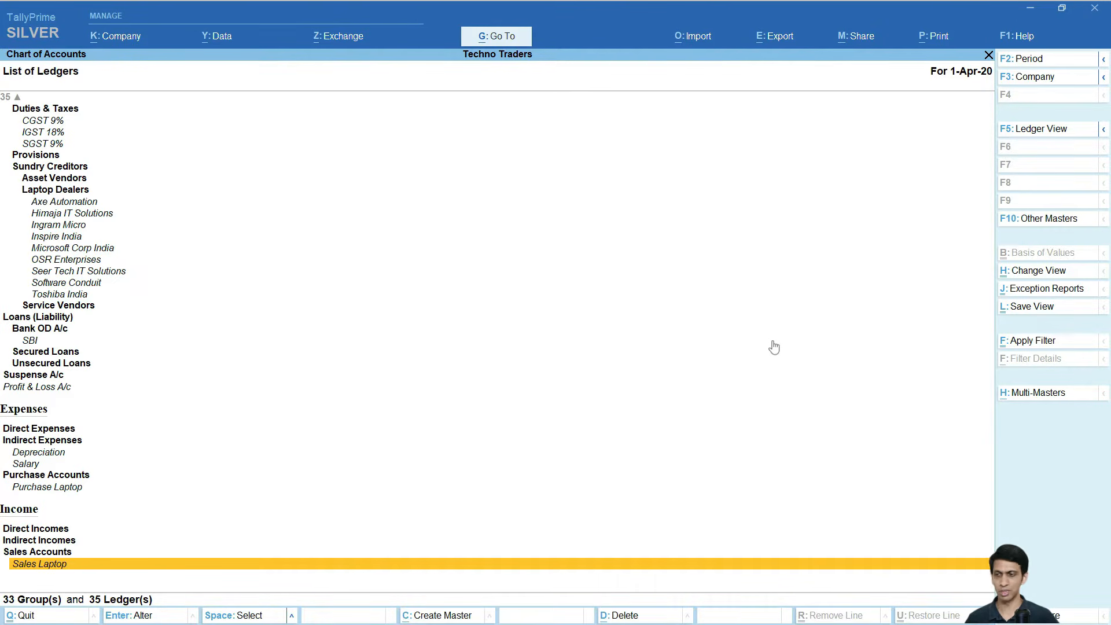
Return to AccountingVouchers.xlsx in Excel and enter IGST 18% as the Ledger Name in cell D3
key(alt+Tab)
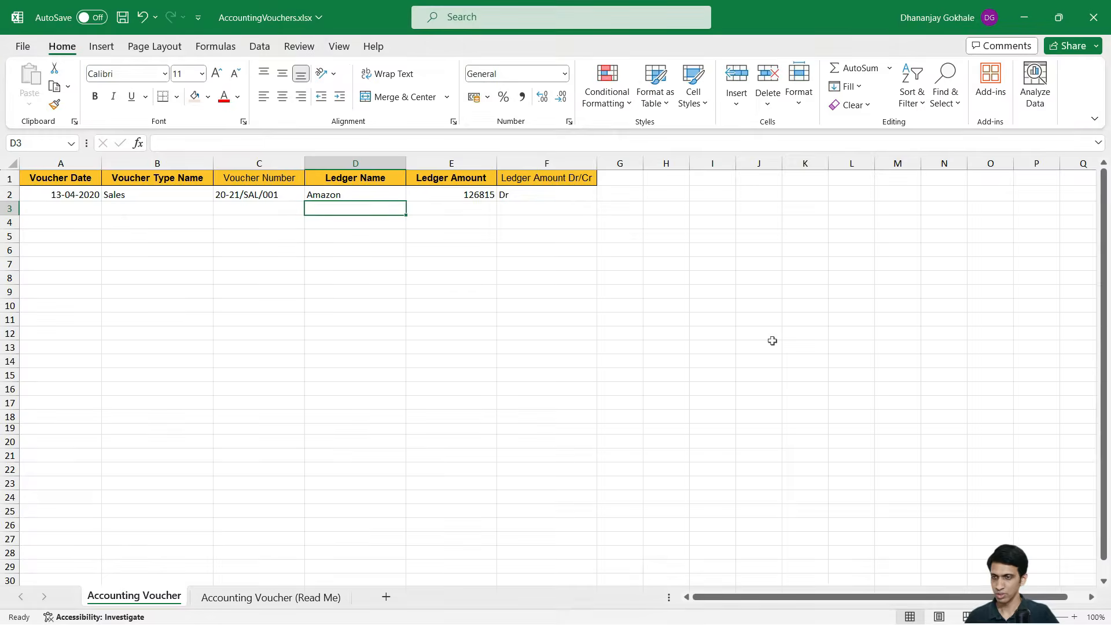
text(IGST)
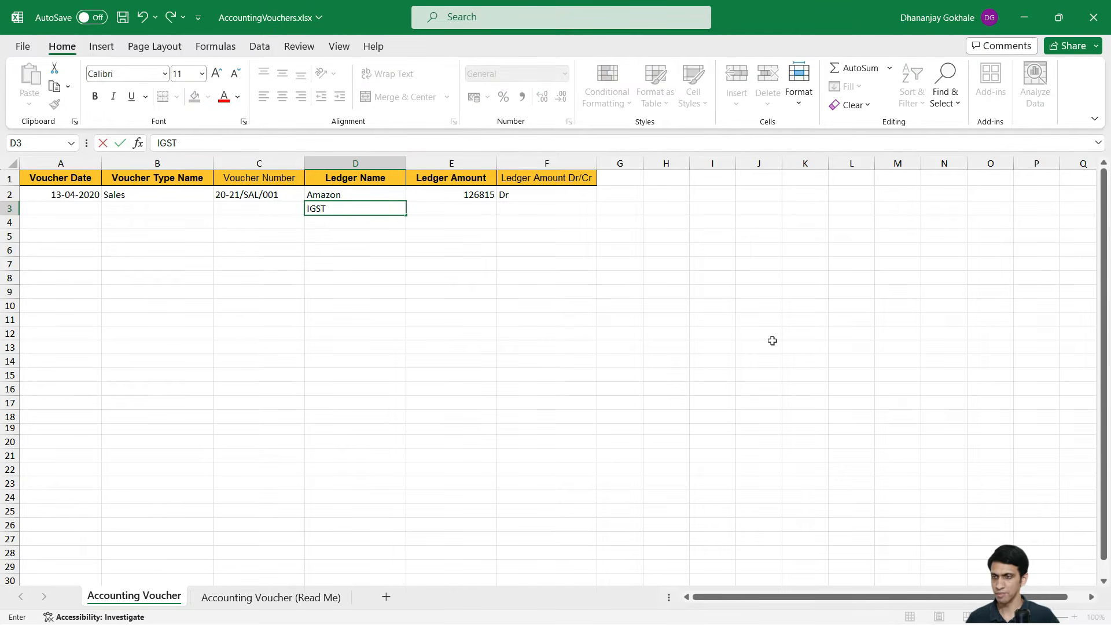
text( 18%)
key(Return)
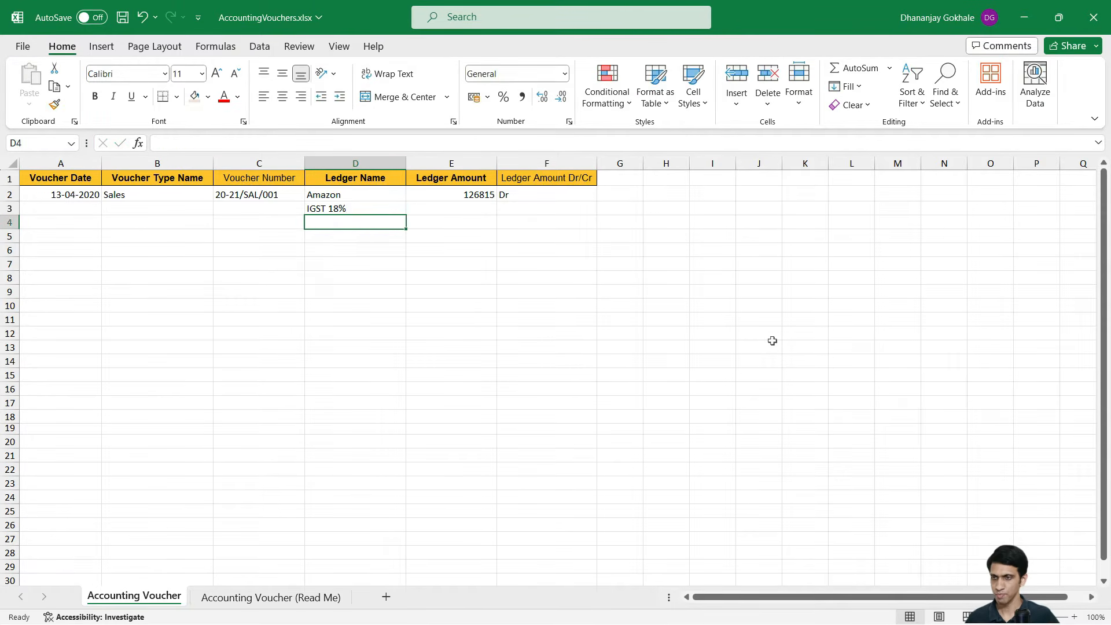
Copy the first invoice's IGST amount, 19345, from Sales Invoices.xlsx and paste it as a value into cell E3
key(Up)
key(Right)
key(alt+Tab)
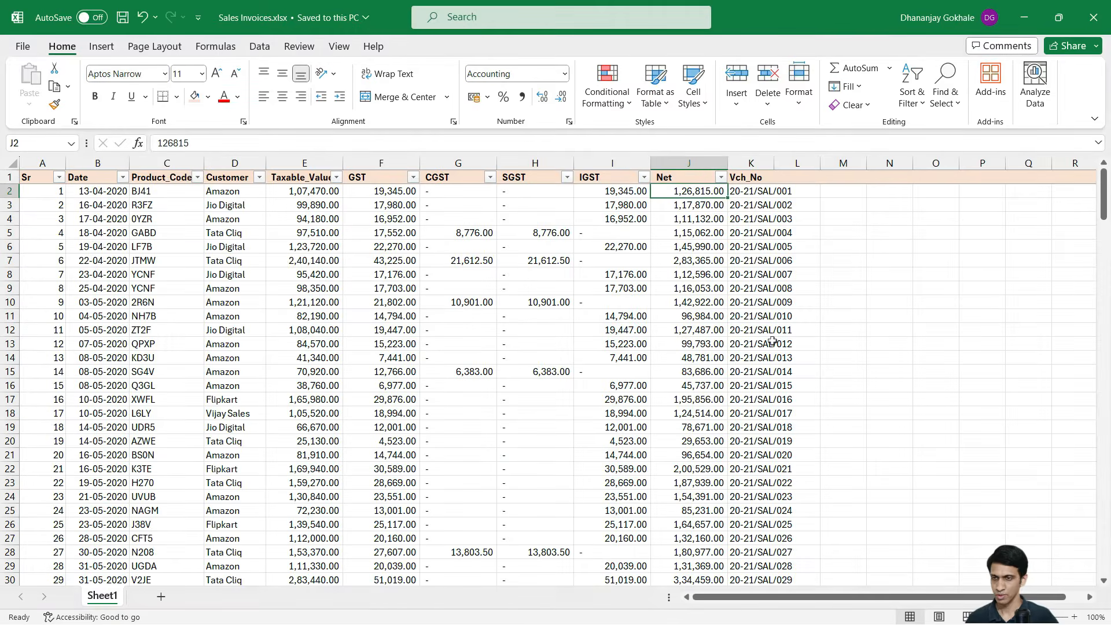
key(ctrl+c)
key(alt+Tab)
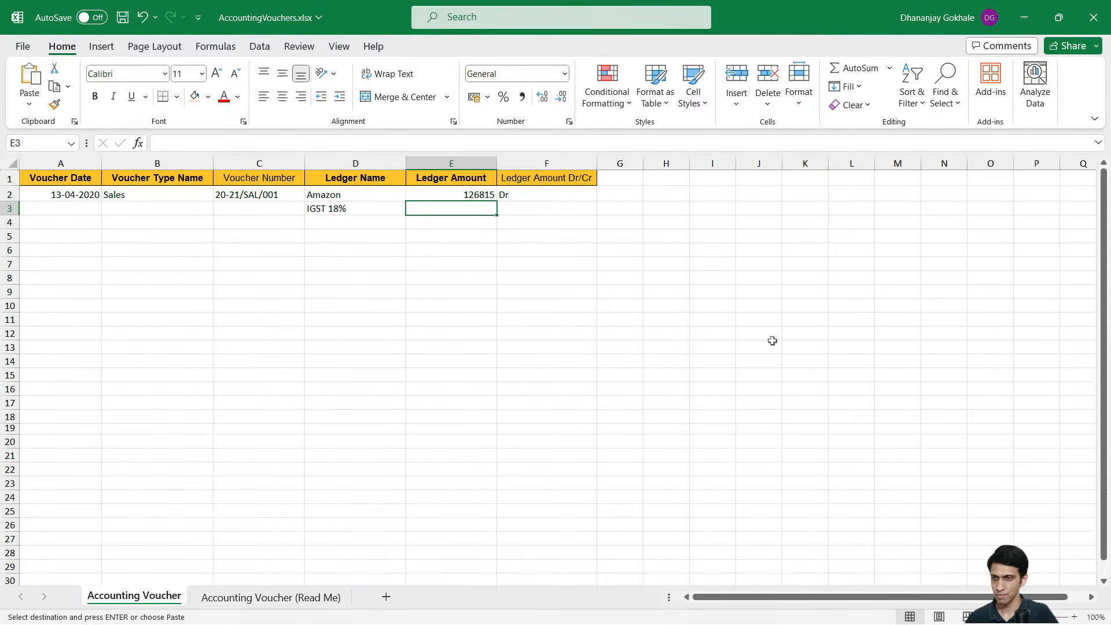
key(alt+e)
key(s)
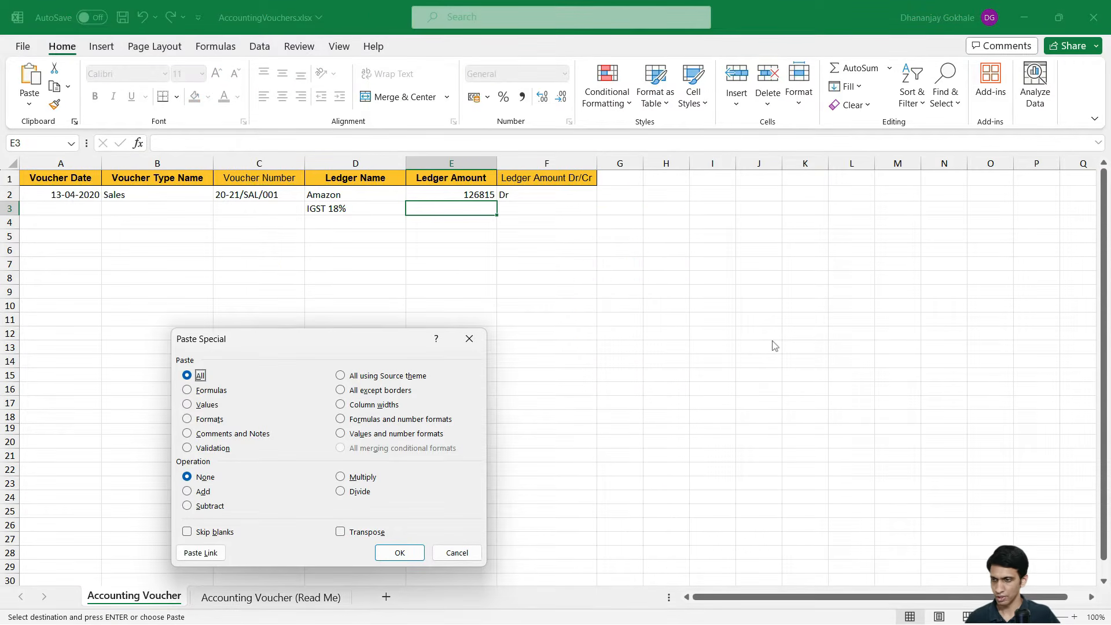
key(v)
key(Return)
Mark the IGST 18% ledger line as Cr in cell F3
key(Tab)
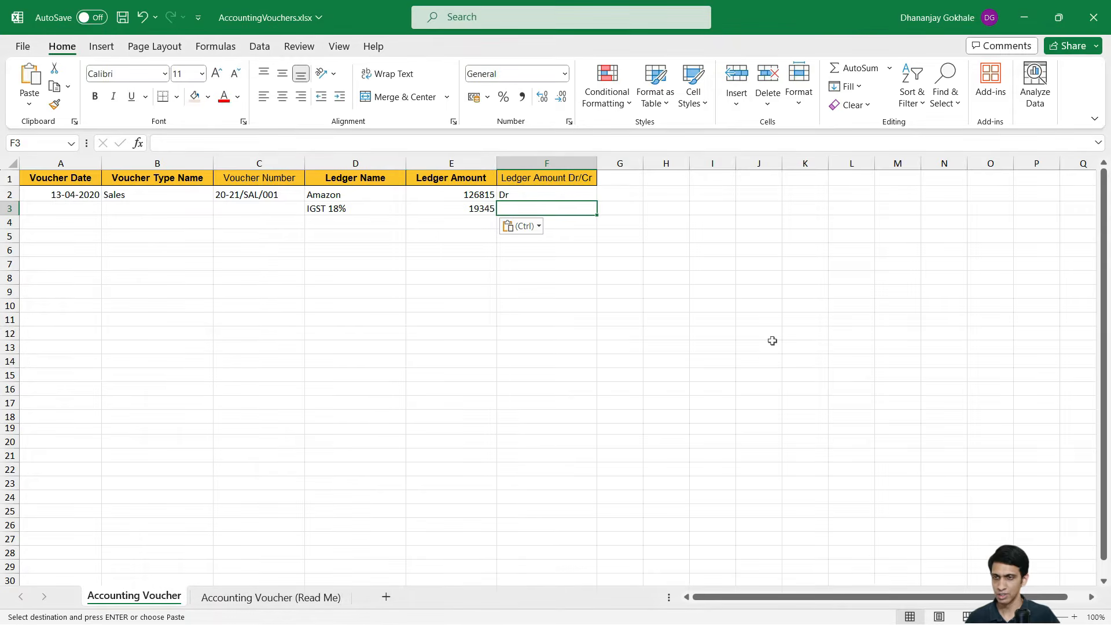
text(cR)
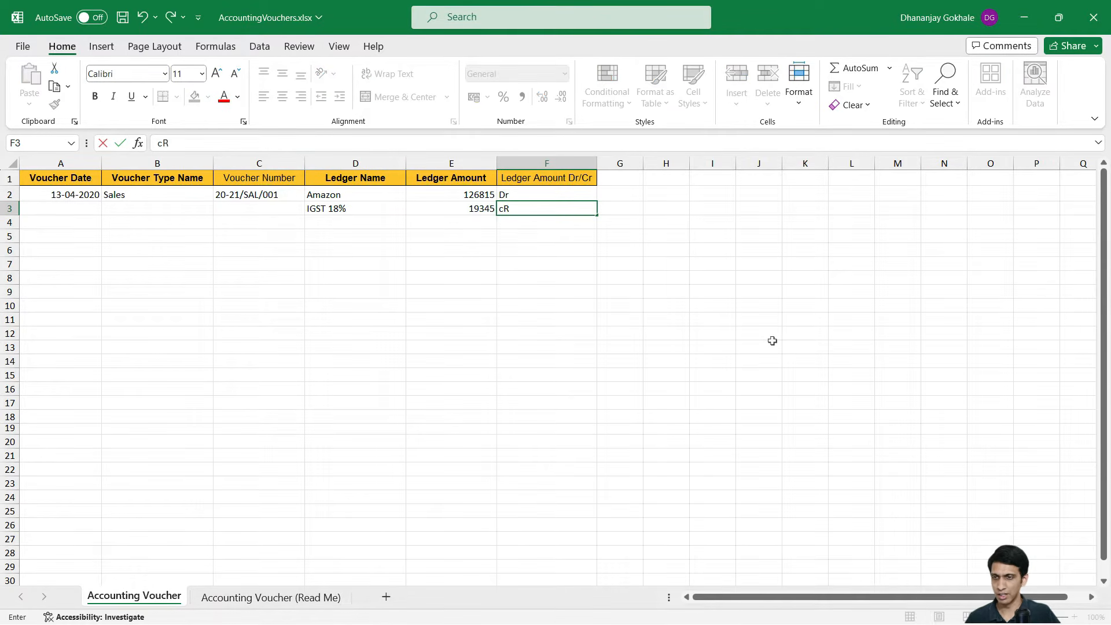
key(BackSpace)
key(BackSpace)
text(Cr)
key(Return)
Enter Sales Laptop as the Ledger Name in cell D4, checking the exact ledger name in TallyPrime
key(Up)
key(Left)
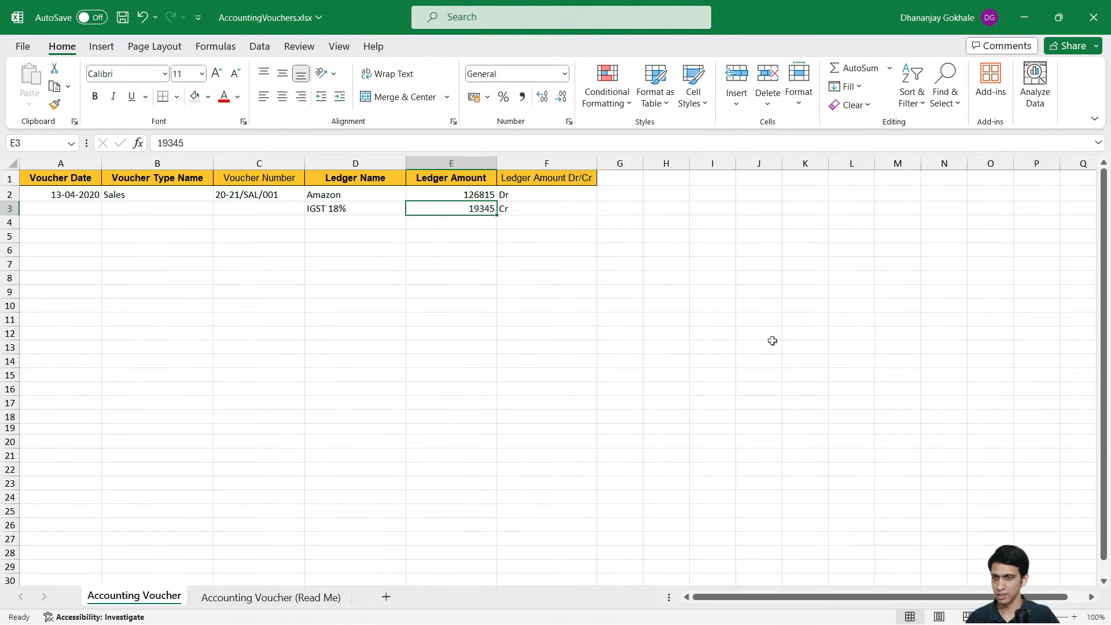
key(Left)
key(Down)
key(alt+Tab)
key(alt+Tab)
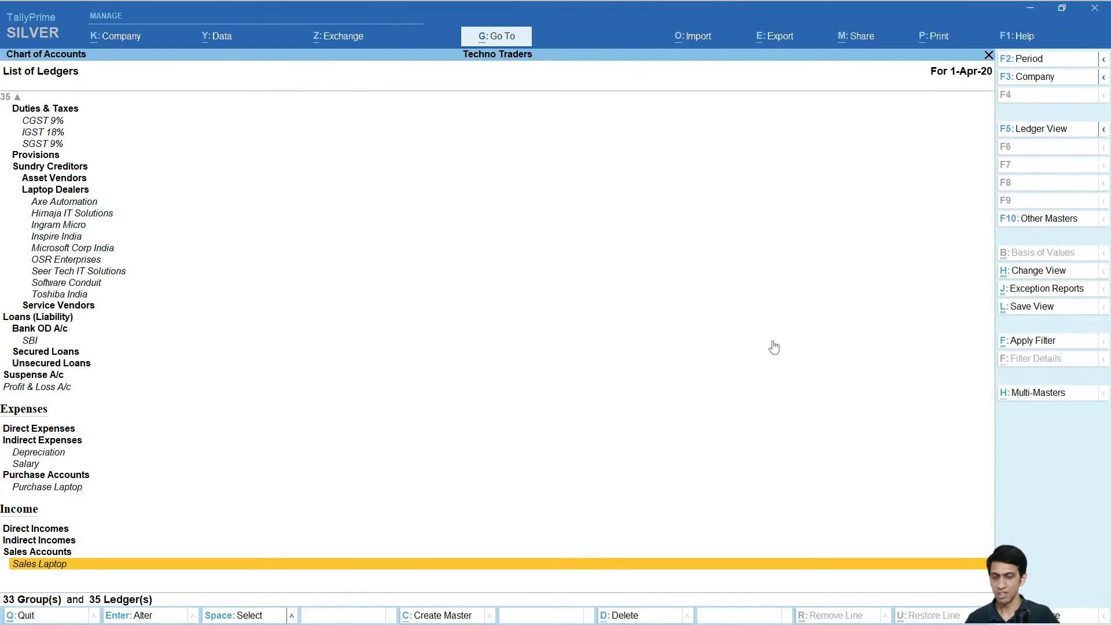
key(alt+Tab)
text(Sales )
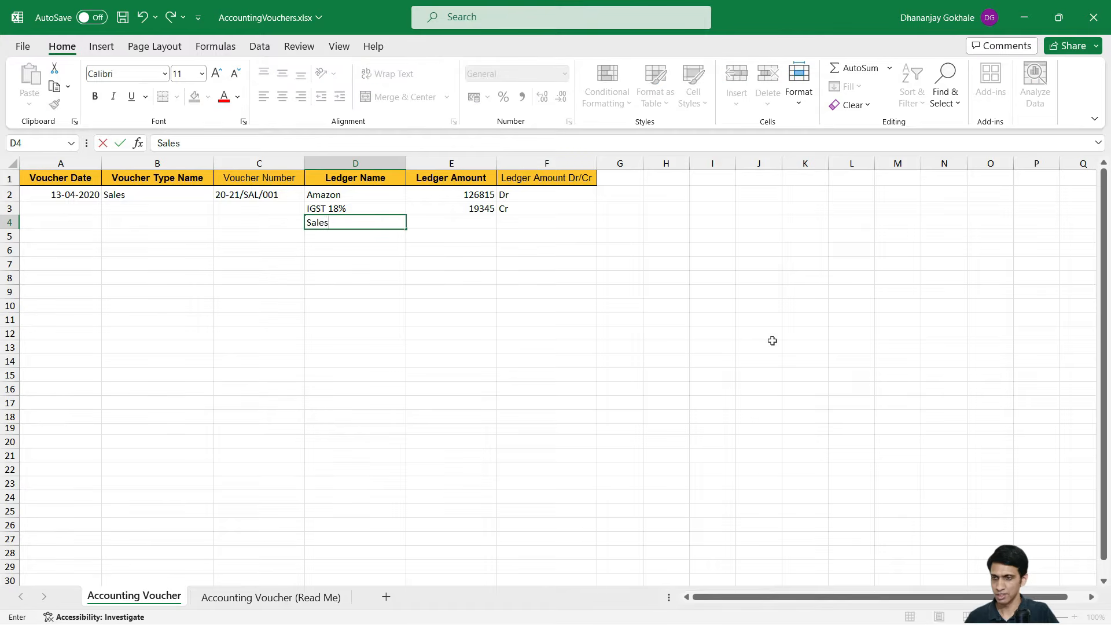
text(Laptop)
key(Return)
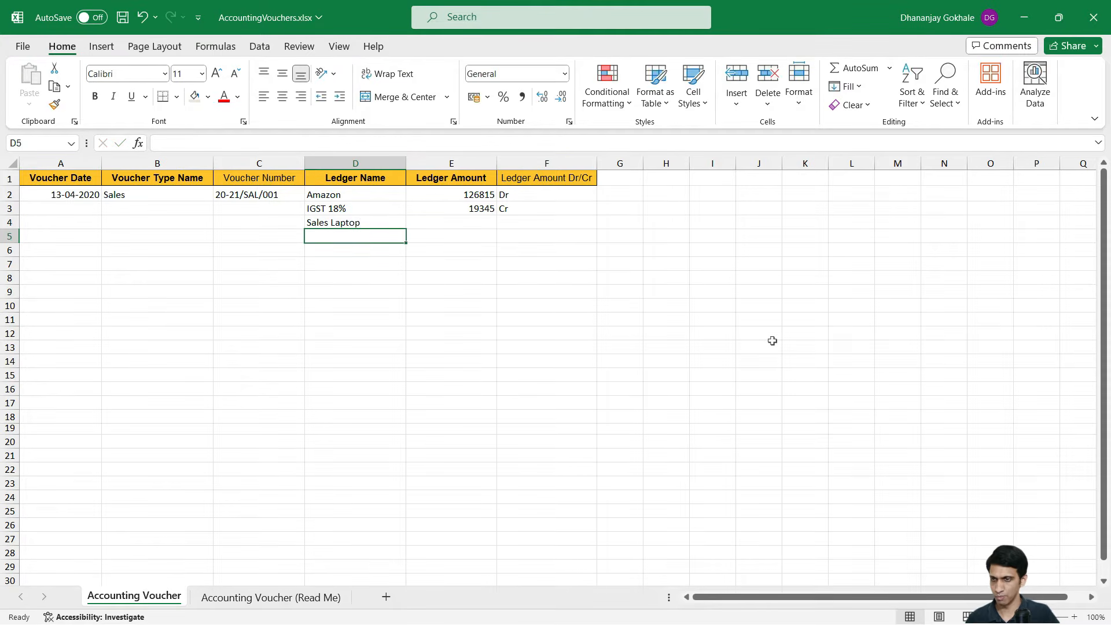
Copy the first invoice's taxable value, 107470, from Sales Invoices.xlsx and paste it as a value into cell E4 of AccountingVouchers.xlsx
key(alt+Tab)
key(alt+Tab)
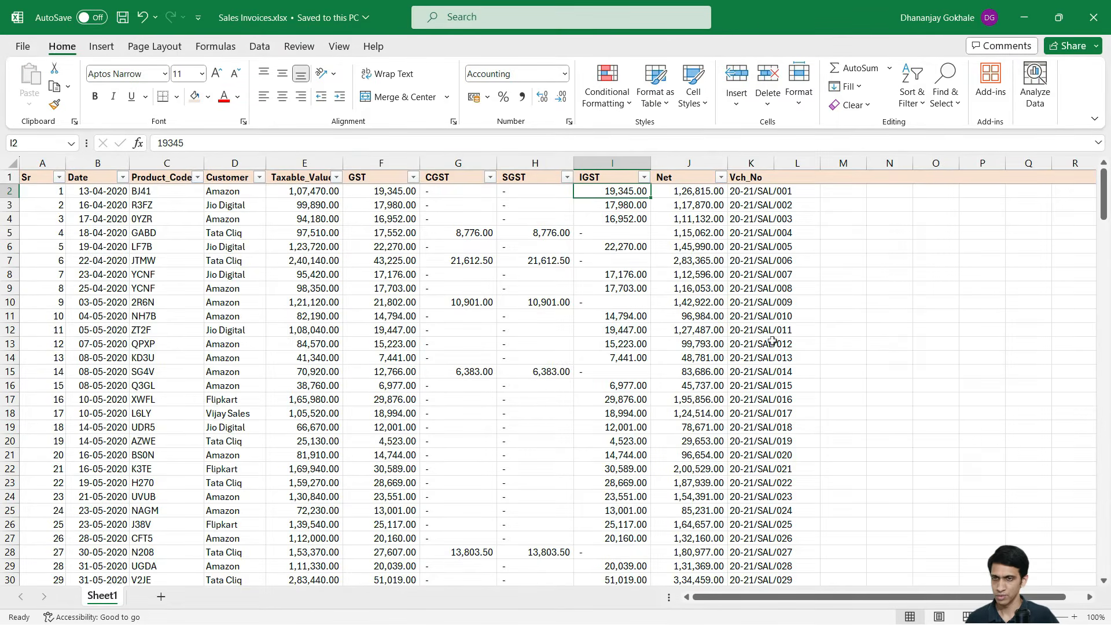
key(Left)
key(Left)
key(Left)
key(Left)
key(ctrl+c)
key(alt+Tab)
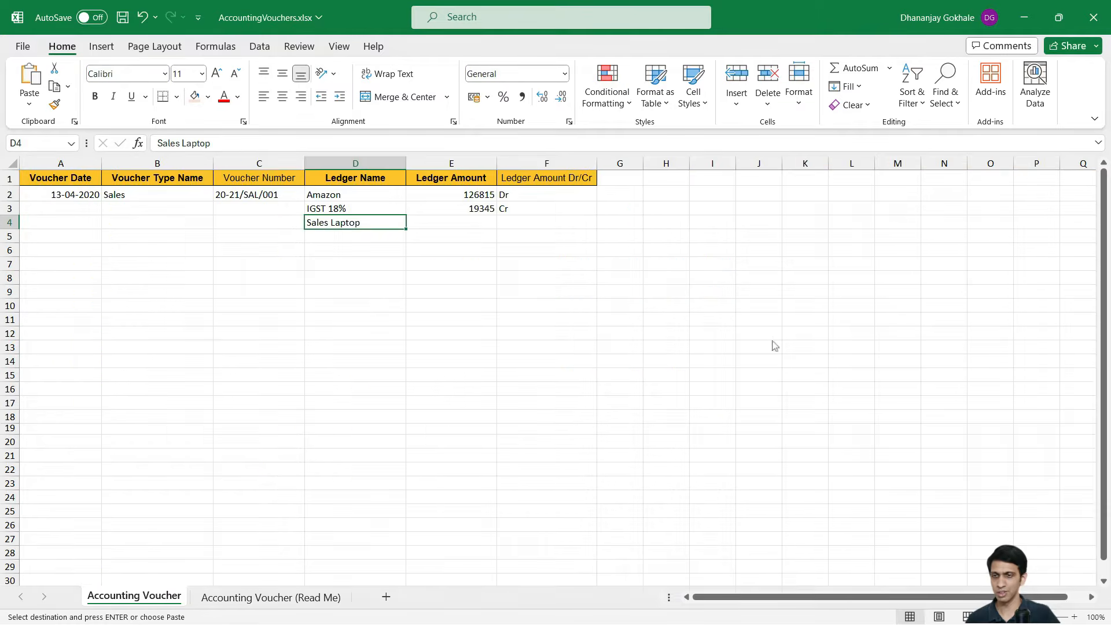
key(Right)
key(alt+e)
key(s)
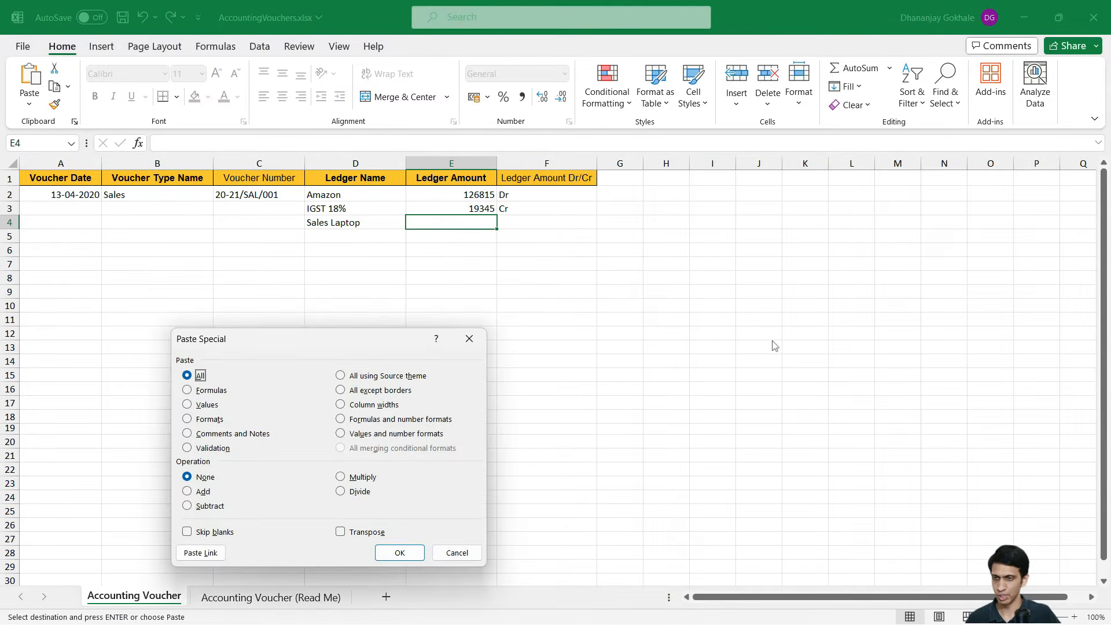
key(v)
key(Return)
Fill the Cr entry from cell F3 down to F4
key(Right)
key(shift+Up)
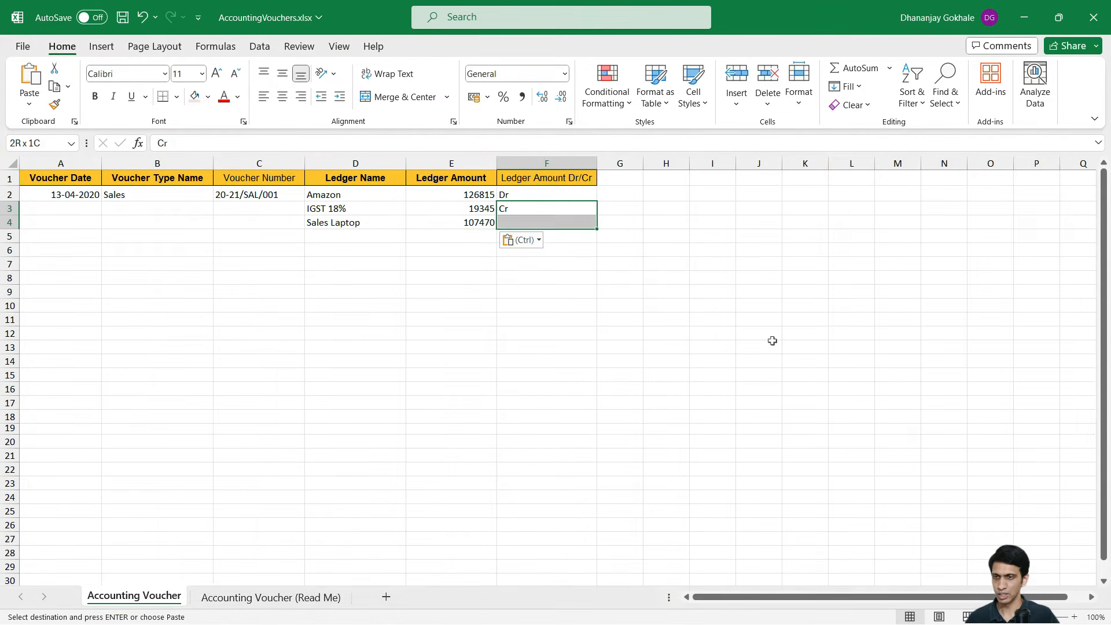
key(ctrl+d)
Fill the voucher date, voucher type name and voucher number from row 2 down to rows 3 and 4
key(Left)
key(Left)
key(Left)
key(Left)
key(Left)
key(shift+Up)
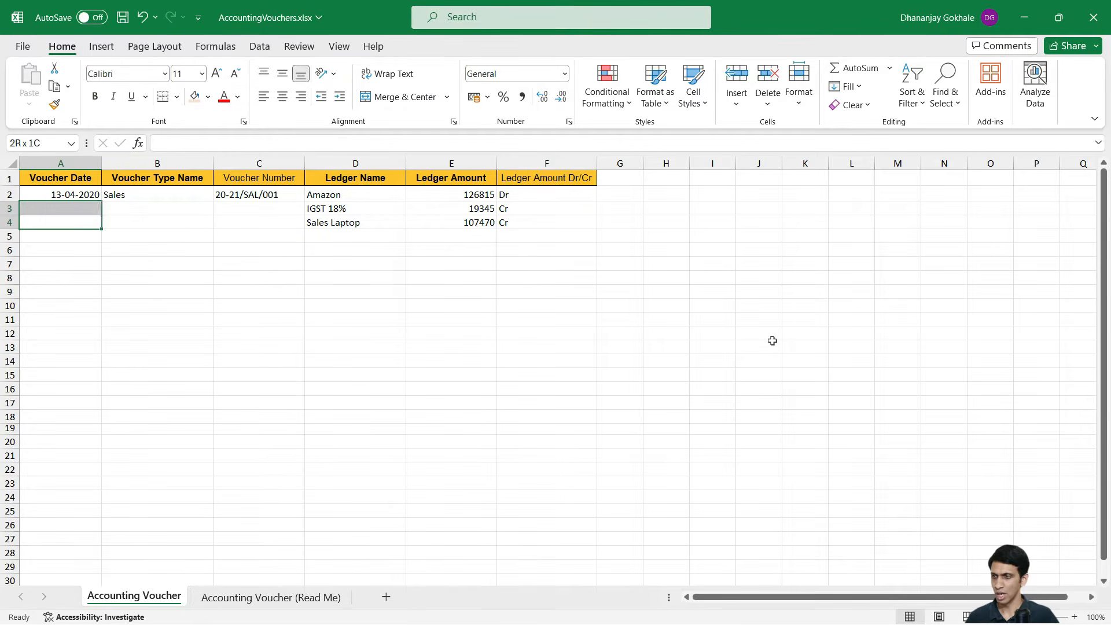
key(shift+Right)
key(shift+Right)
key(shift+Up)
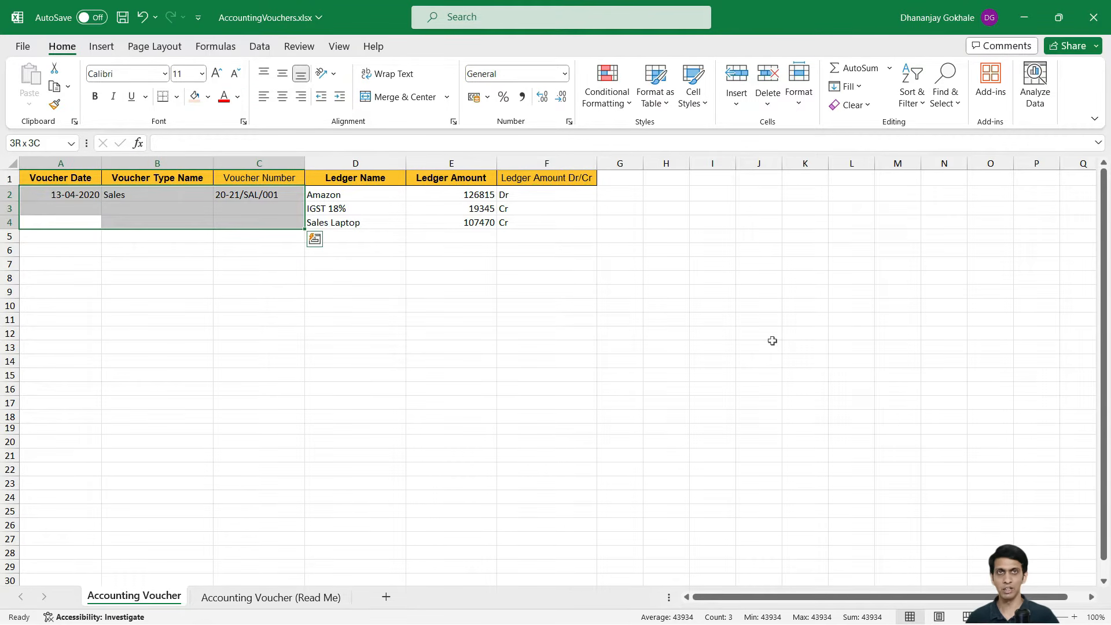
key(ctrl+d)
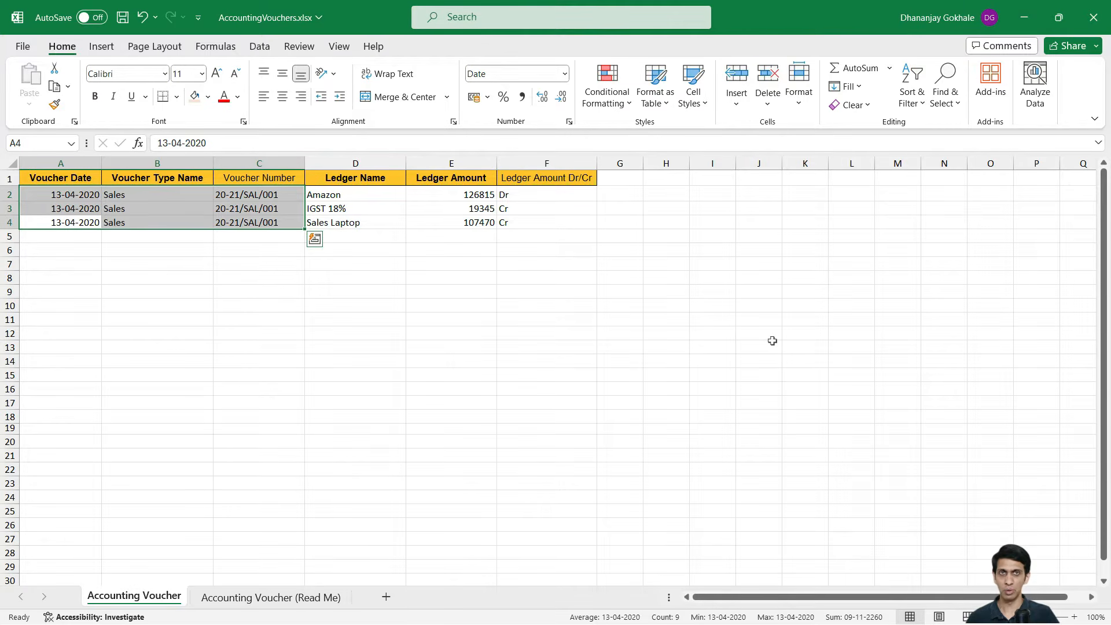
Save the AccountingVouchers.xlsx workbook with the completed three-line sales voucher
key(Up)
key(Up)
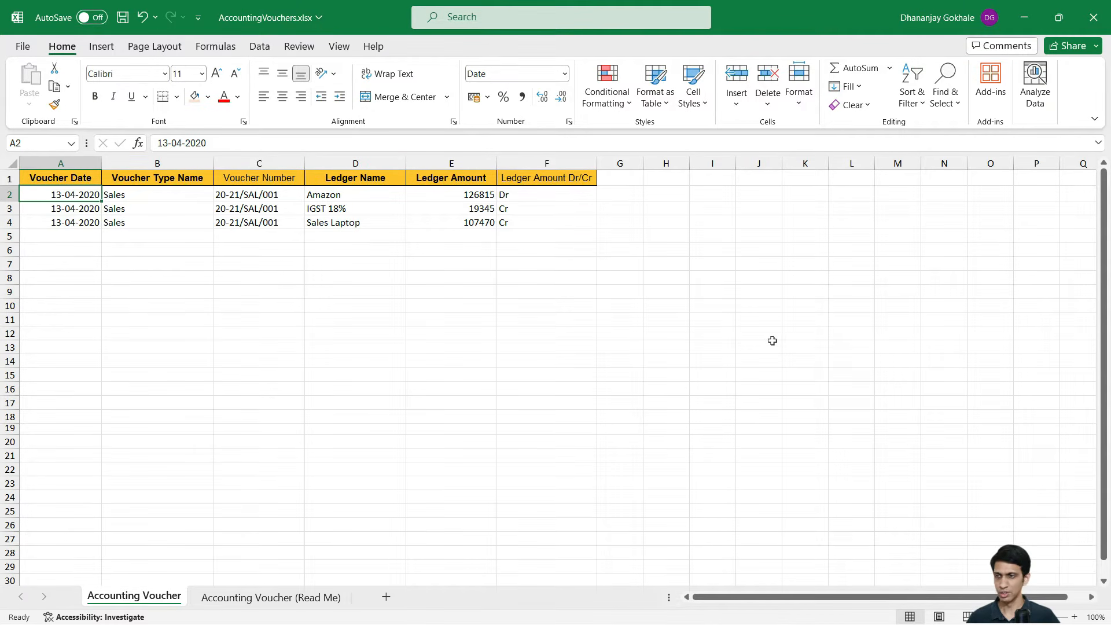
key(Up)
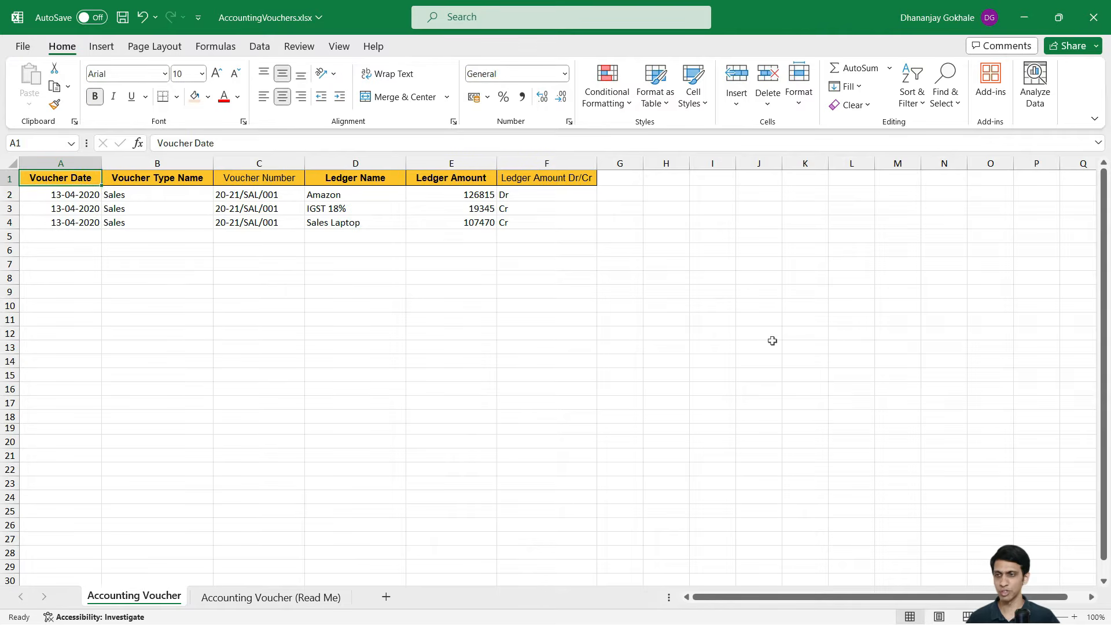
key(ctrl+s)
key(Down)
Switch to TallyPrime, leave the Chart of Accounts and open the Statistics report
key(alt+Tab)
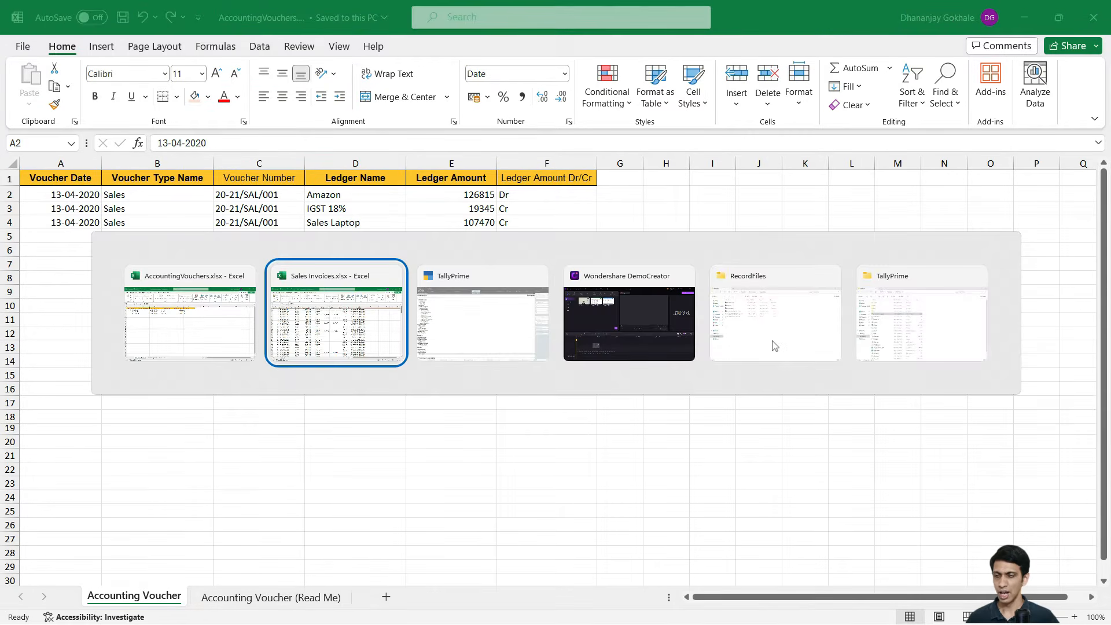
key(alt+Tab)
key(Up)
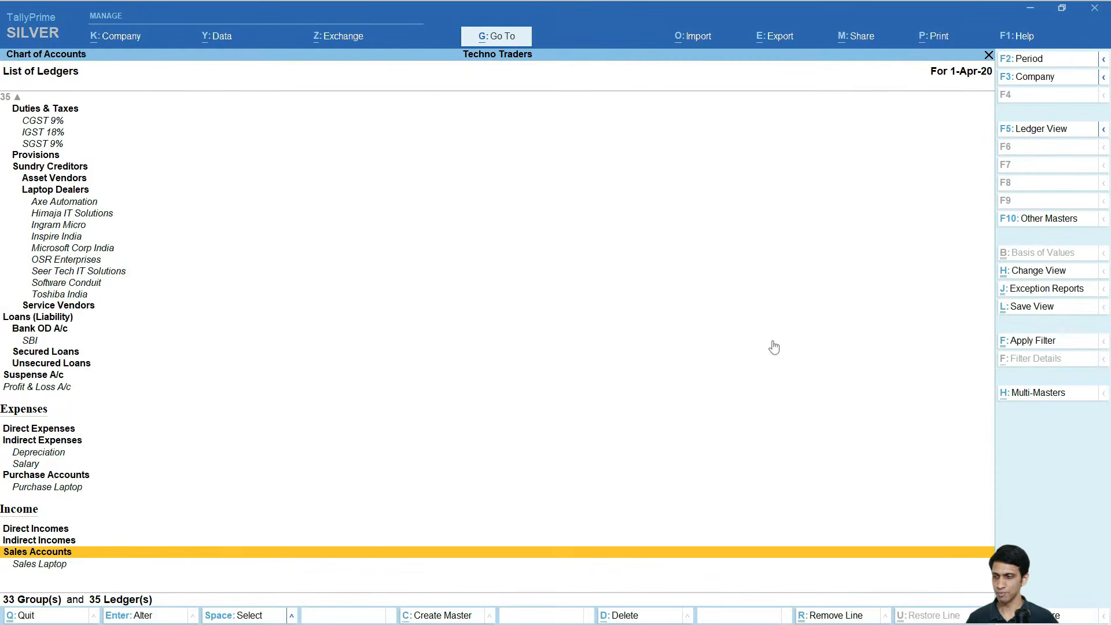
key(Down)
key(Escape)
key(Escape)
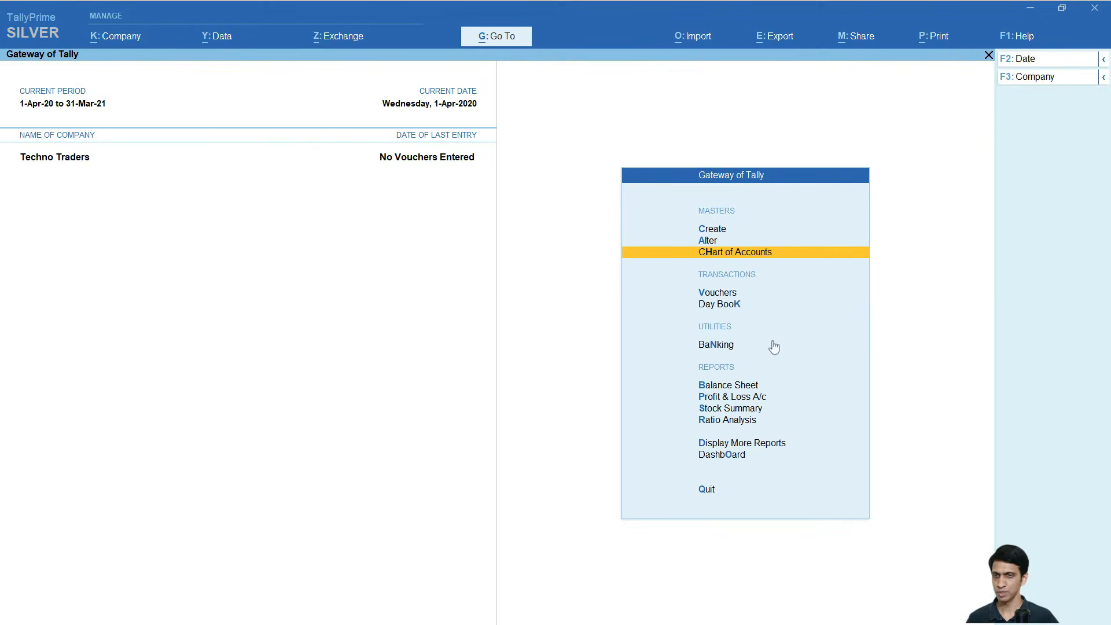
key(alt+g)
text(Stati)
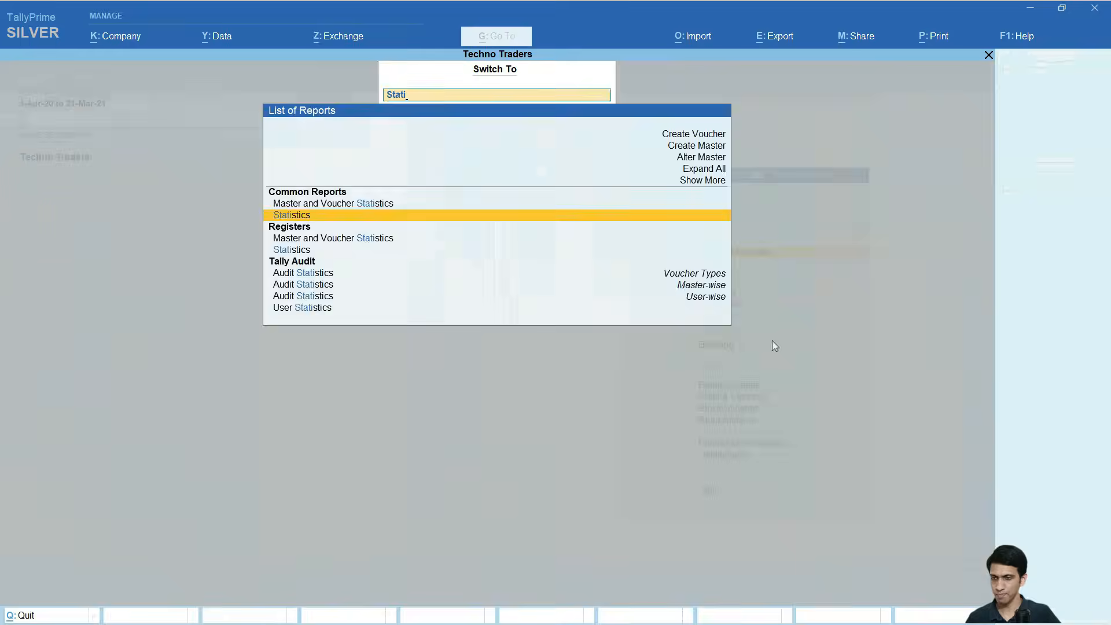
key(Return)
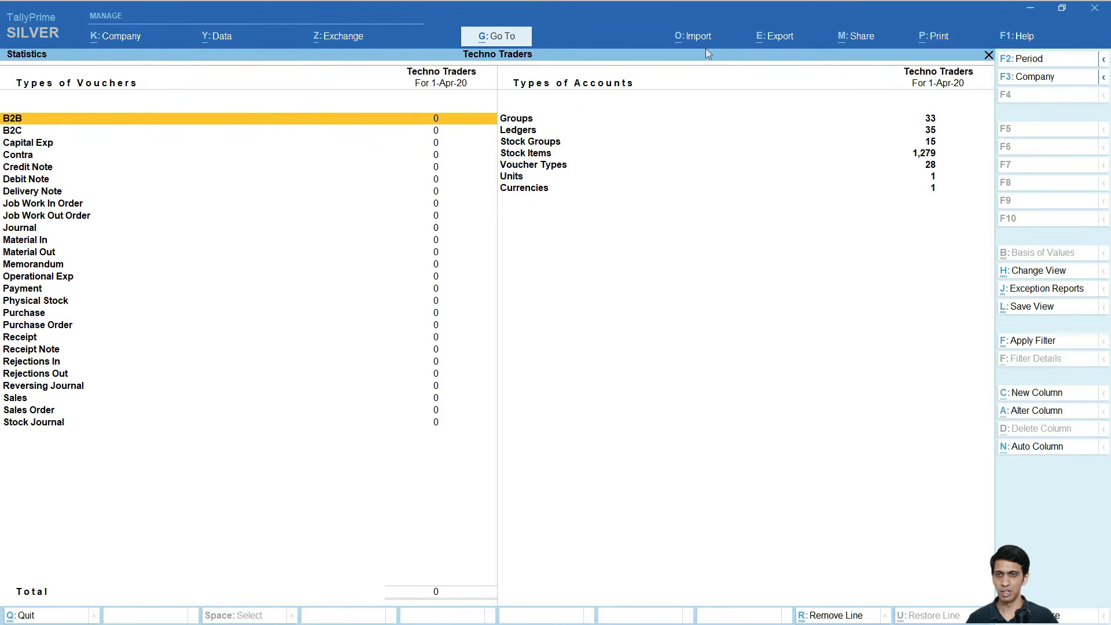
Close the Sales Invoices.xlsx and AccountingVouchers.xlsx workbooks in Excel
key(alt+Tab)
key(alt+Tab)
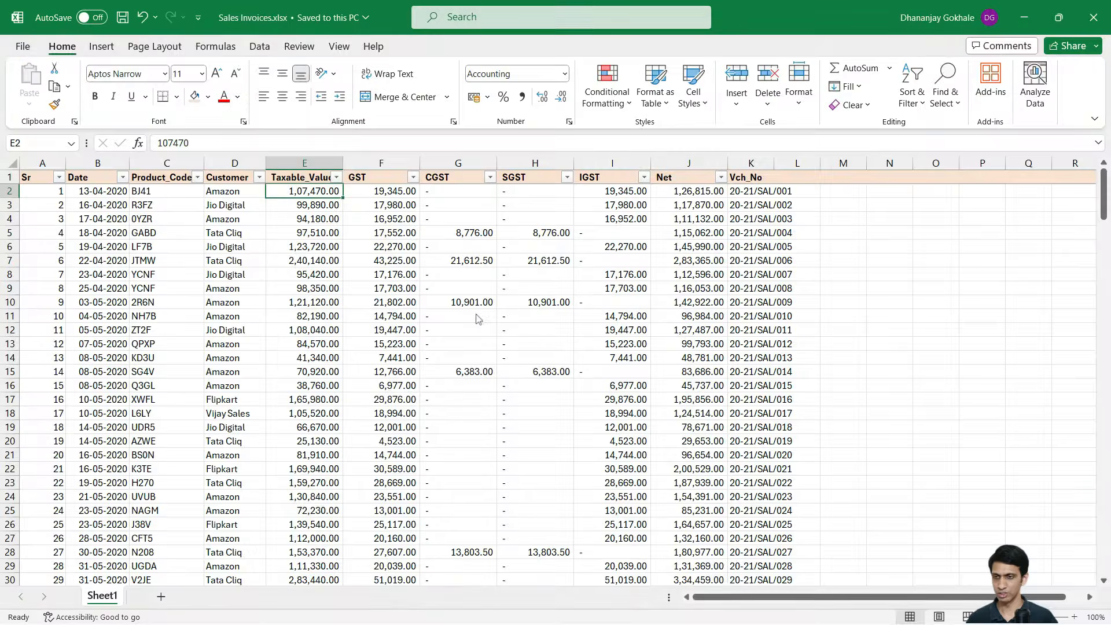
click(50, 188)
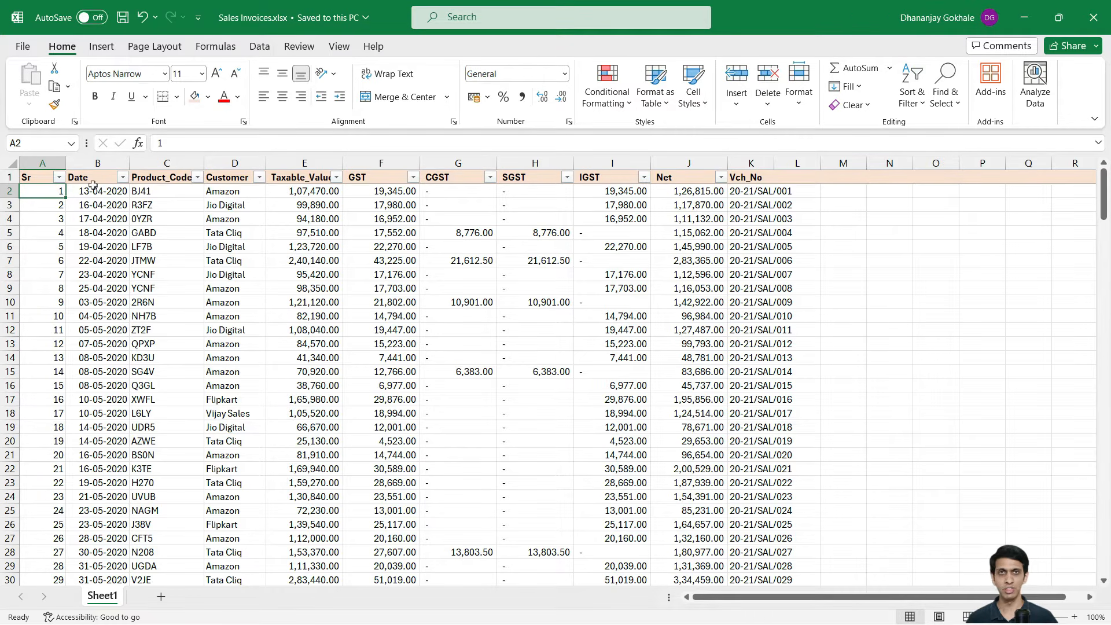
click(1093, 17)
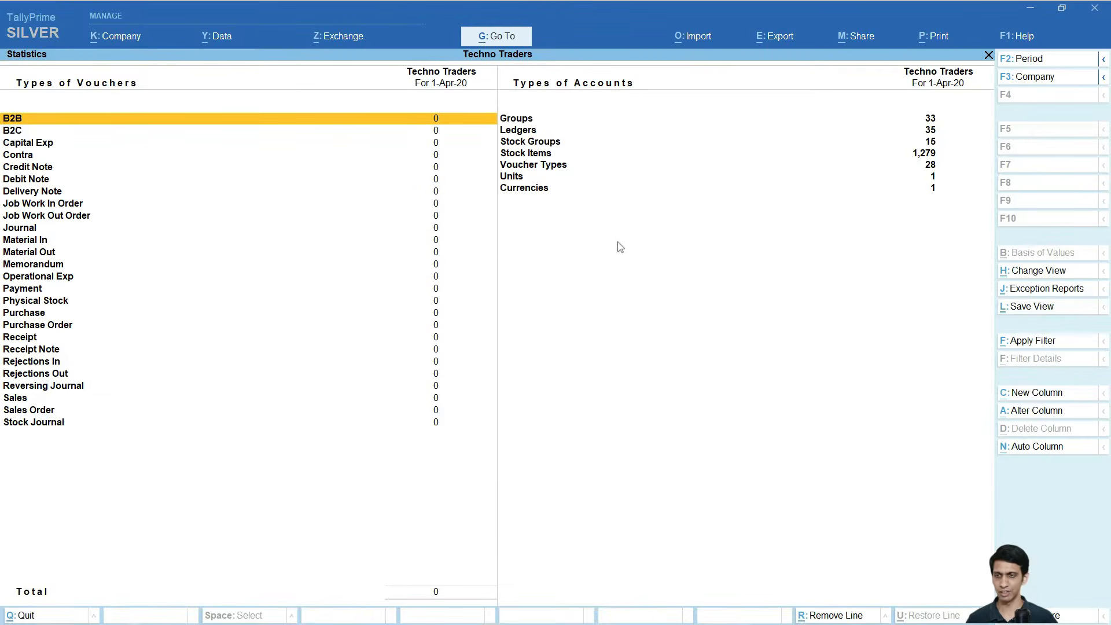
key(alt+Tab)
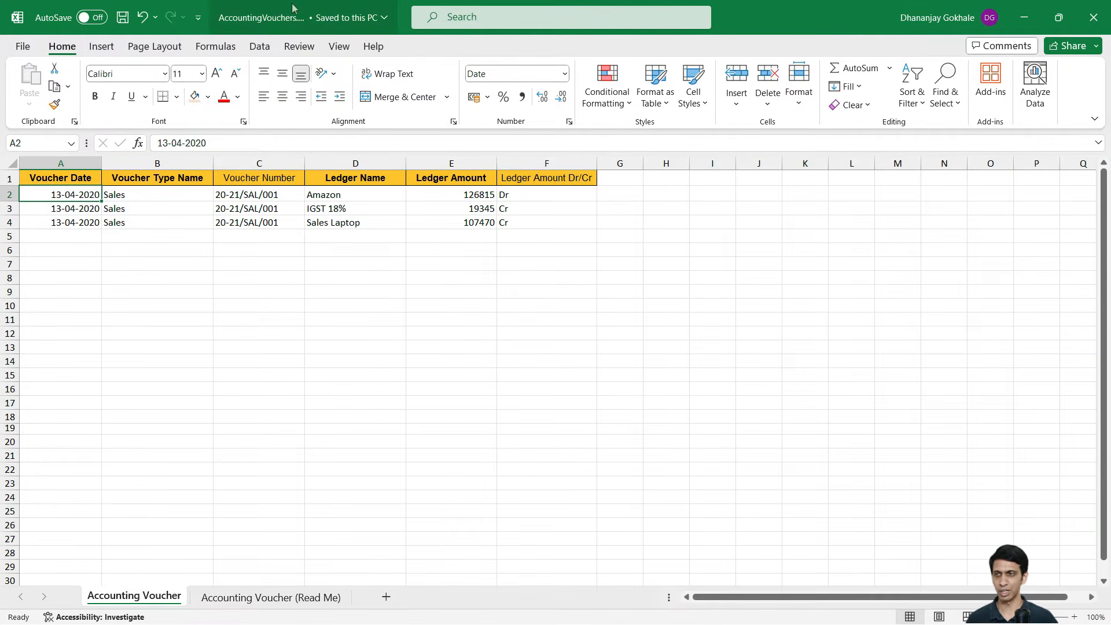
click(1096, 6)
Start a transactions import in TallyPrime with the Excel (Spreadsheet) format and AccountingVouchers.xlsx from D:\TallyPrime as the file
click(691, 40)
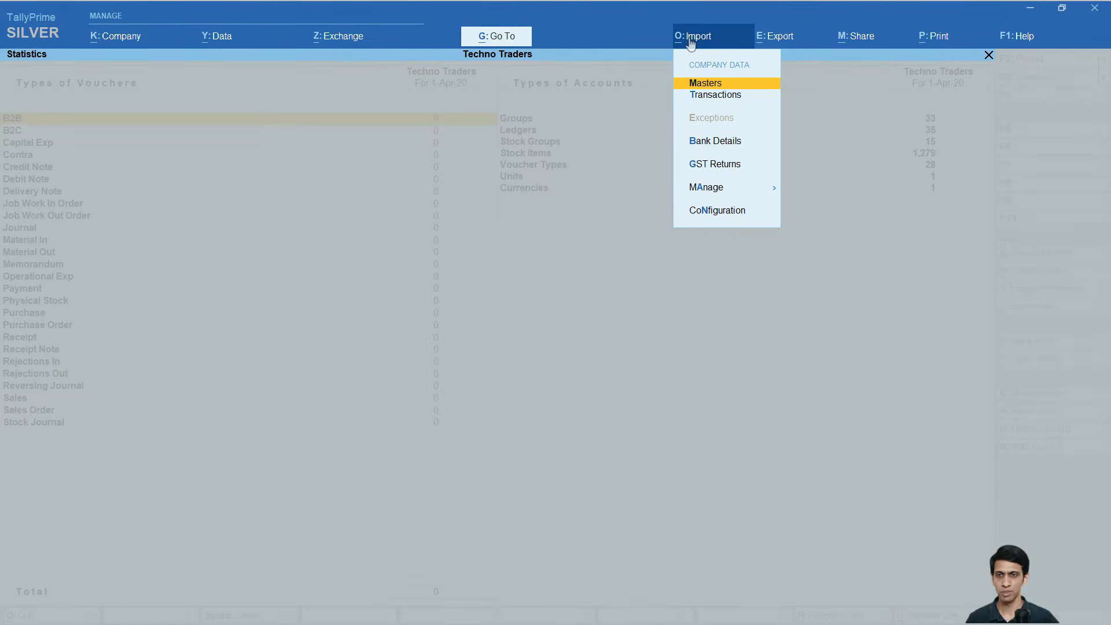
key(Down)
key(Return)
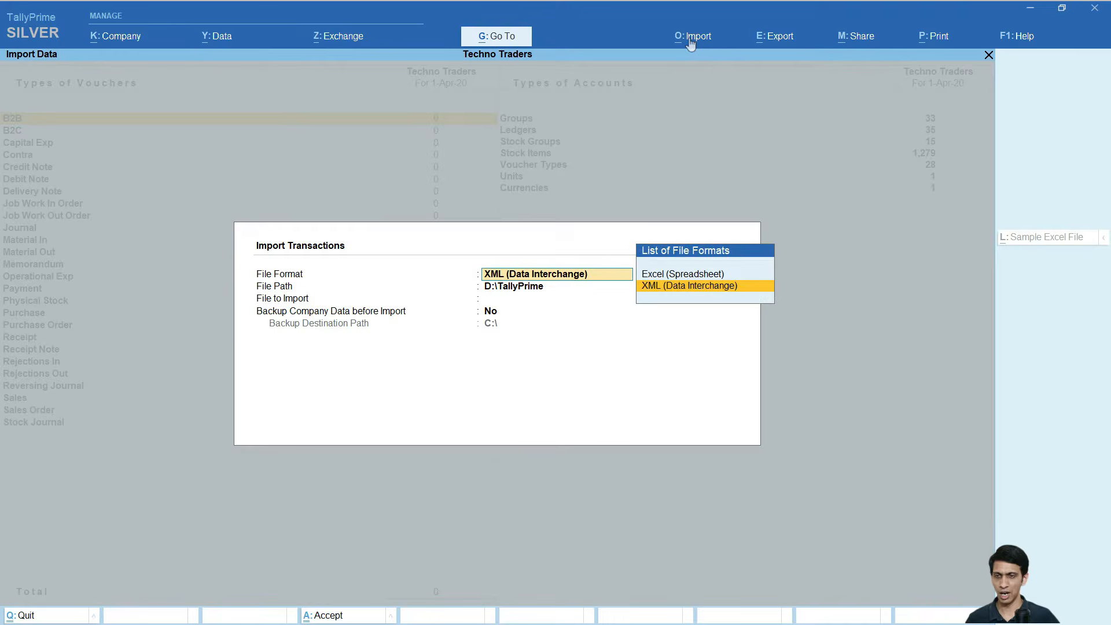
key(Up)
key(Return)
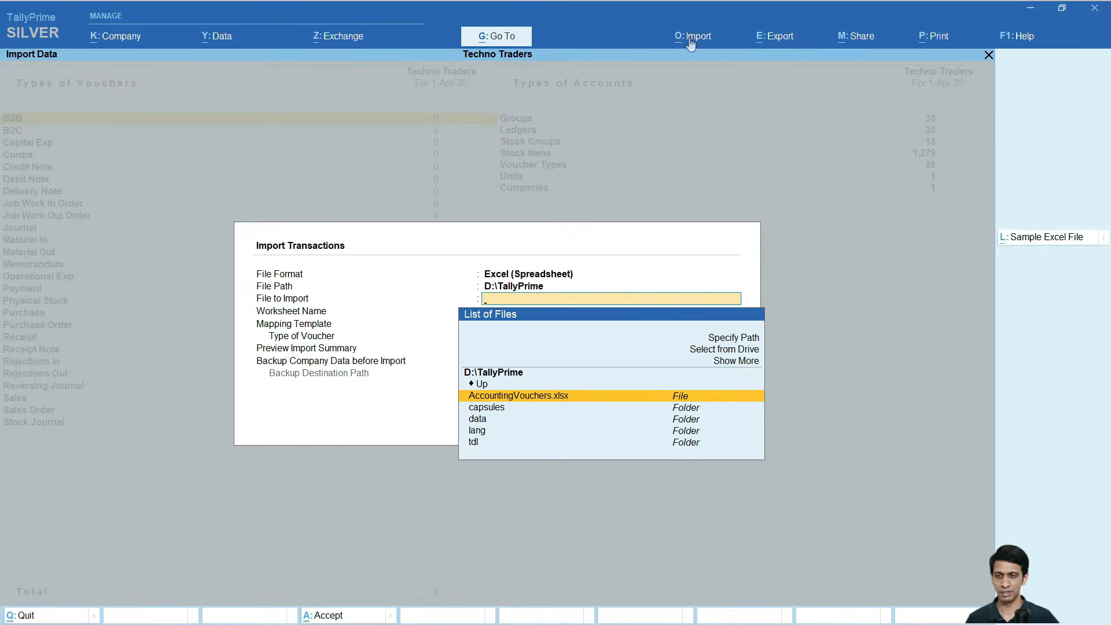
key(Down)
key(Up)
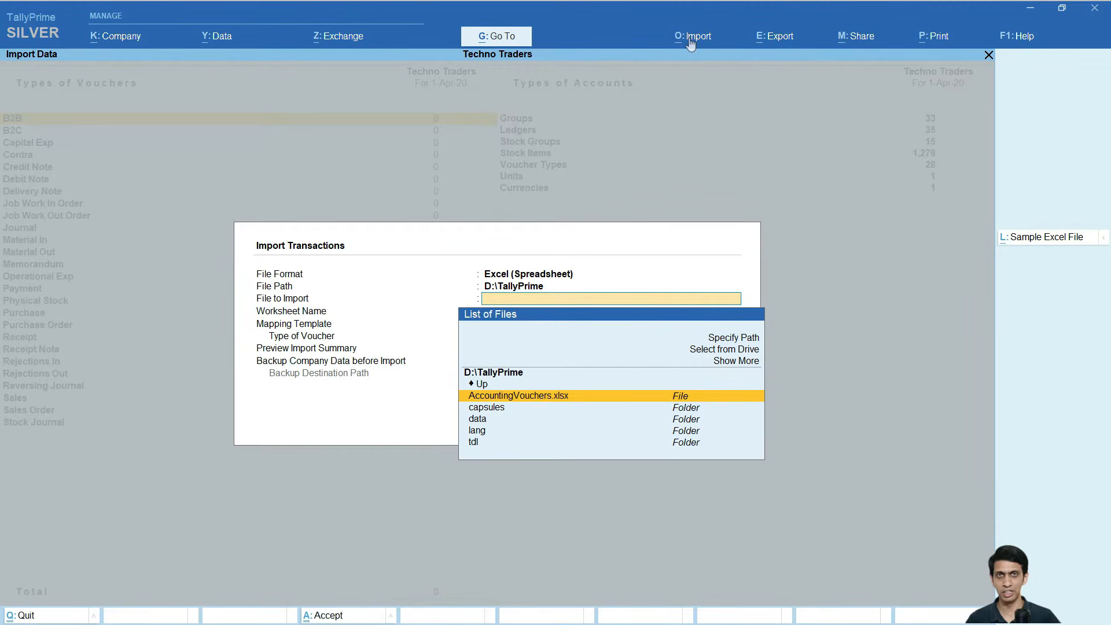
key(Return)
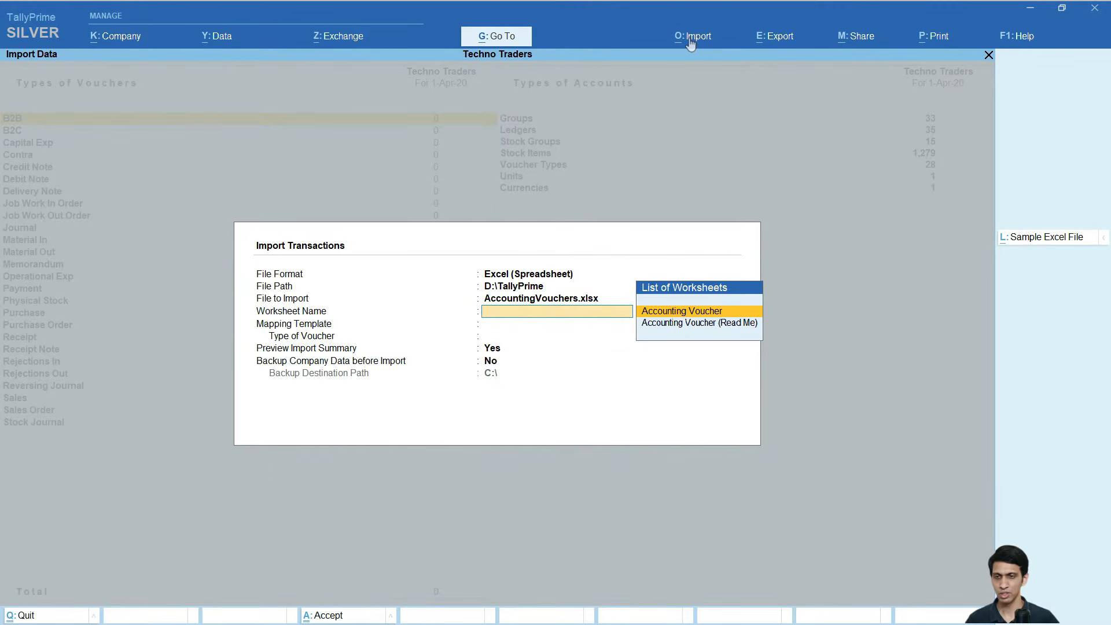
Import the Accounting Voucher worksheet using the Default Template, with the import summary preview on and no company data backup
key(Down)
key(Up)
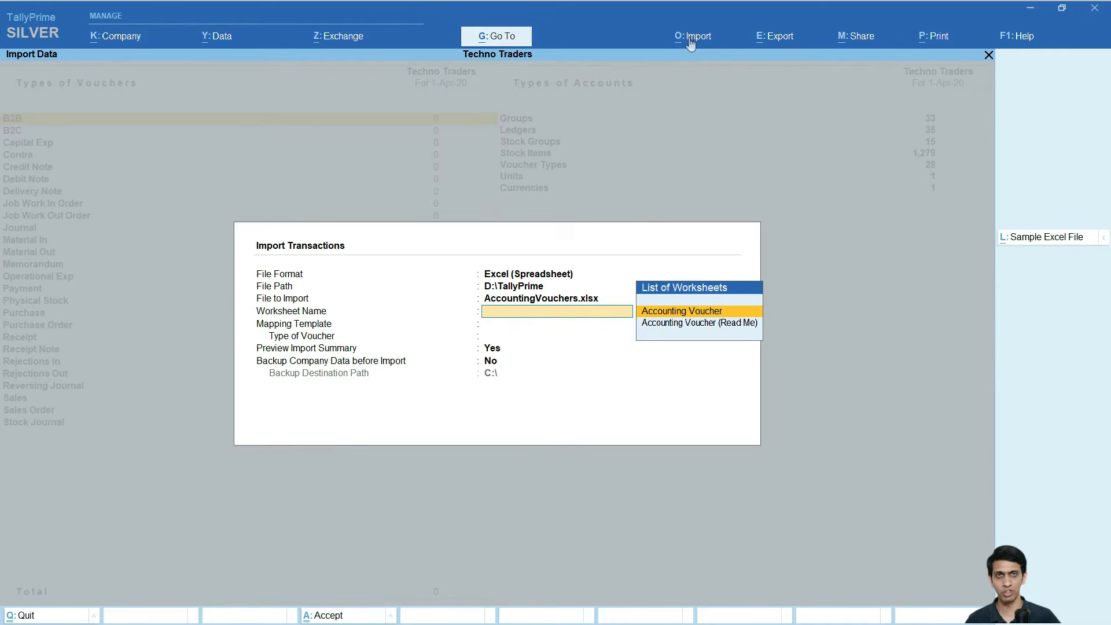
key(Return)
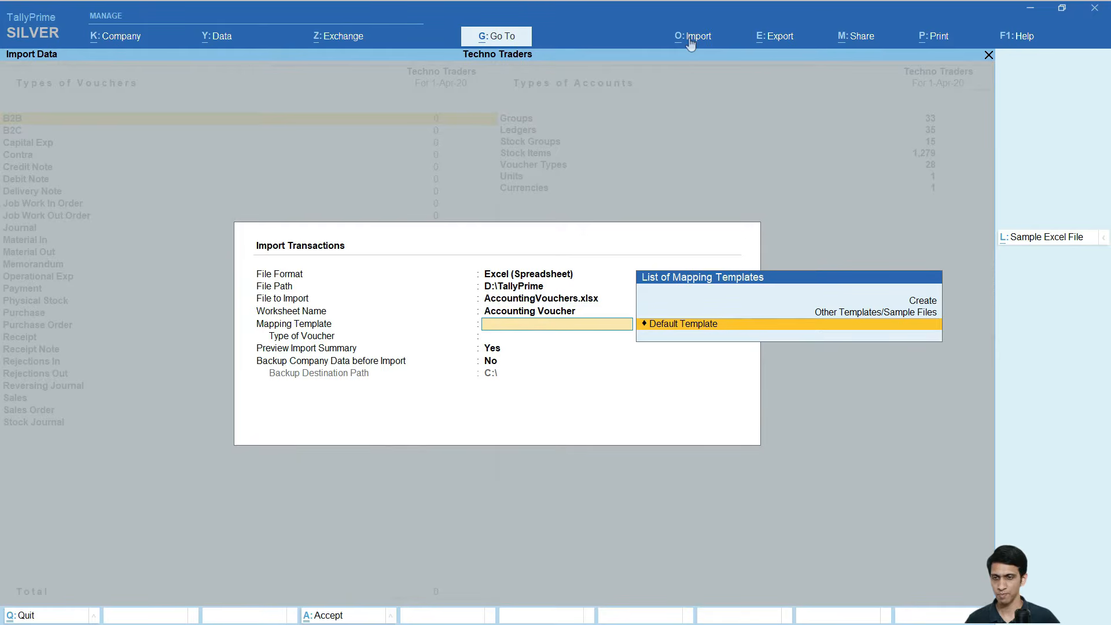
key(Return)
key(Return)
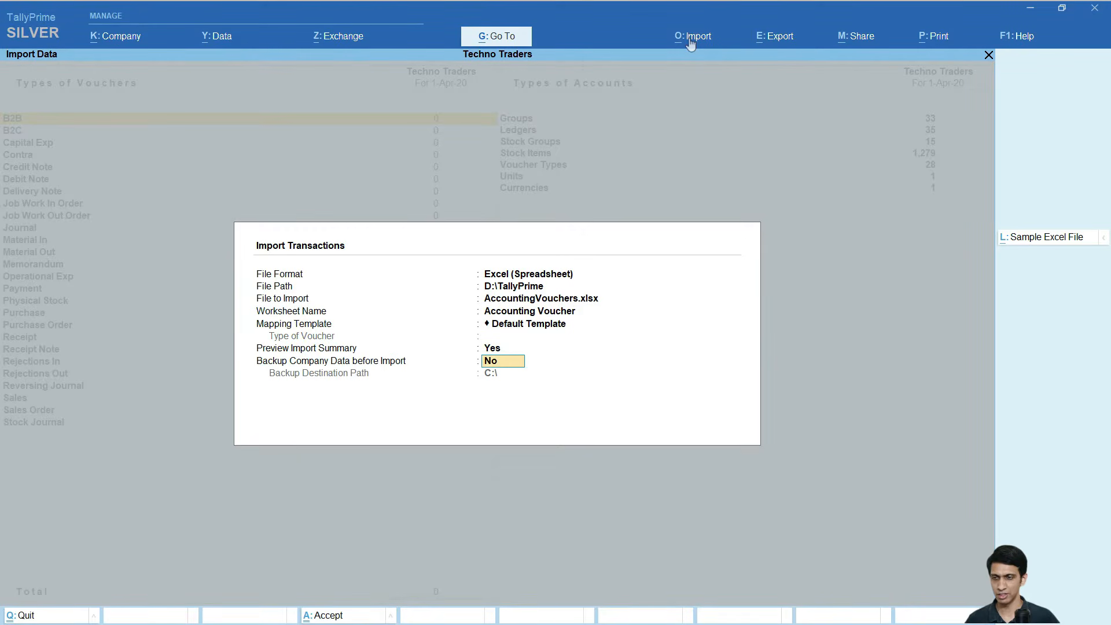
key(Return)
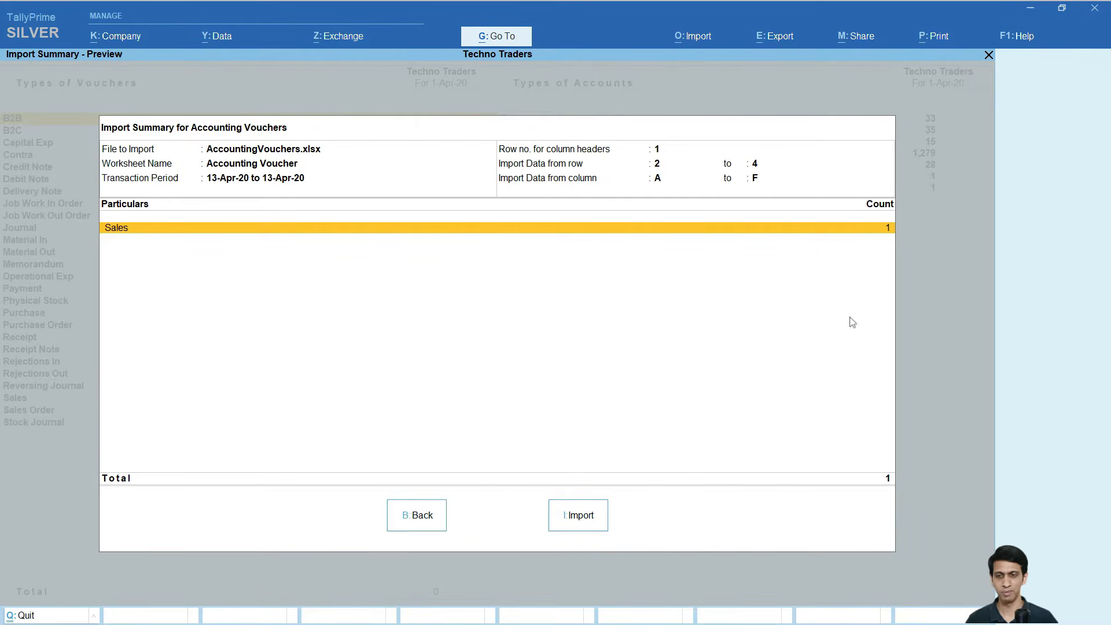
click(579, 523)
key(Return)
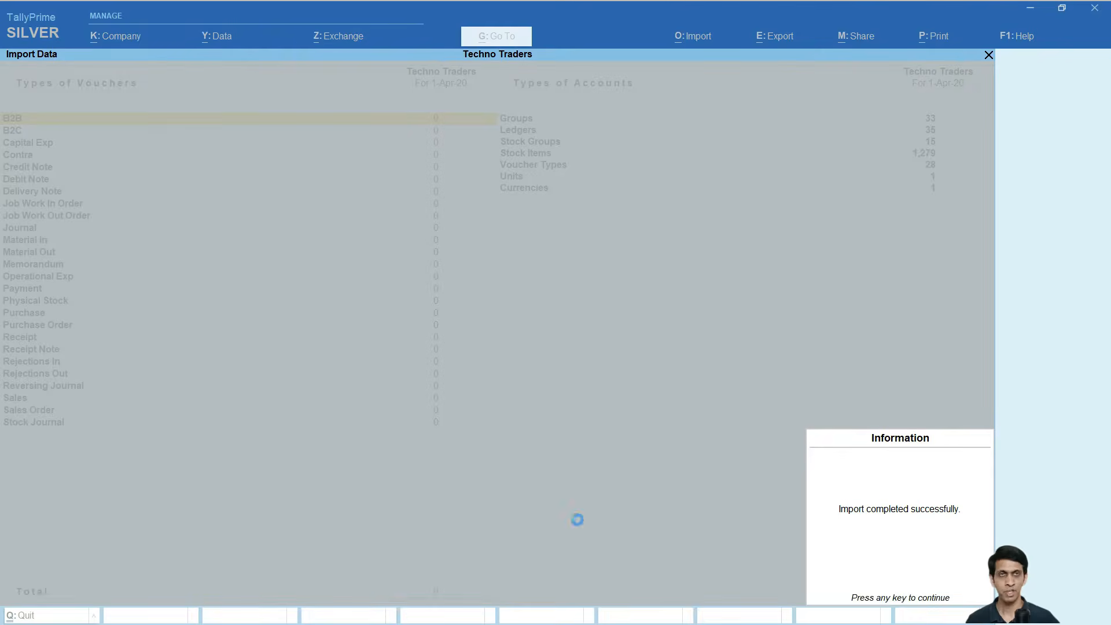
Check the Sales voucher type's entry in the Statistics report
key(Down)
key(Down)
key(Down)
key(Down)
key(Down)
key(Down)
key(Down)
key(Down)
key(Down)
key(Down)
key(Down)
key(Down)
key(Down)
key(Down)
key(Down)
key(Down)
key(Down)
key(Down)
key(Down)
key(Down)
key(Down)
key(Down)
key(Down)
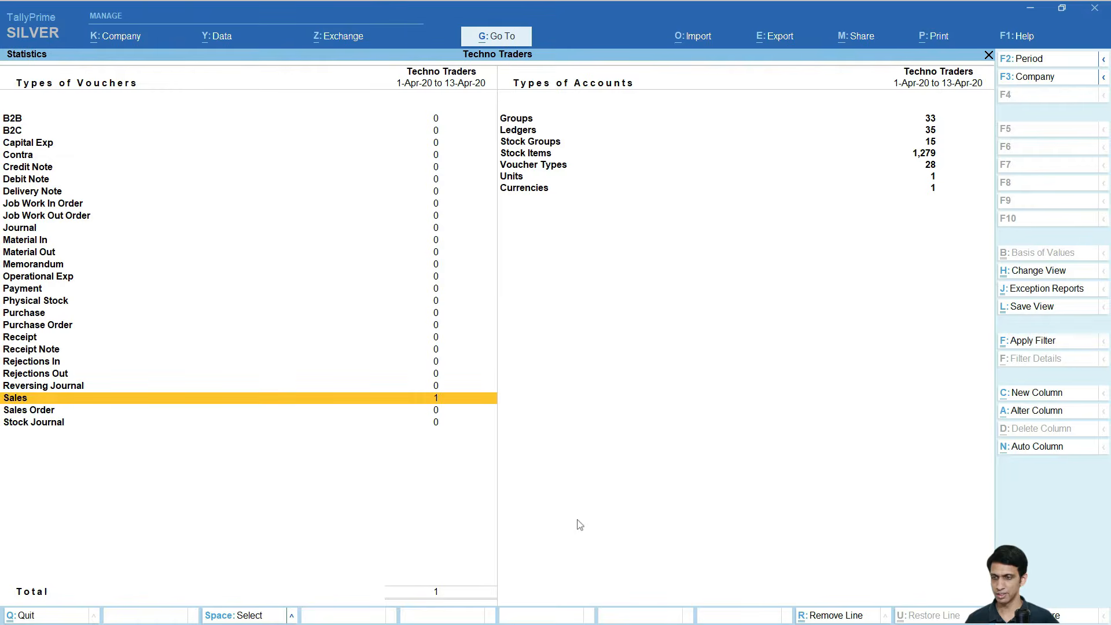
Review the ledger entries of the imported Amazon sales voucher, close it without changes and delete it from the voucher register
key(Return)
key(Return)
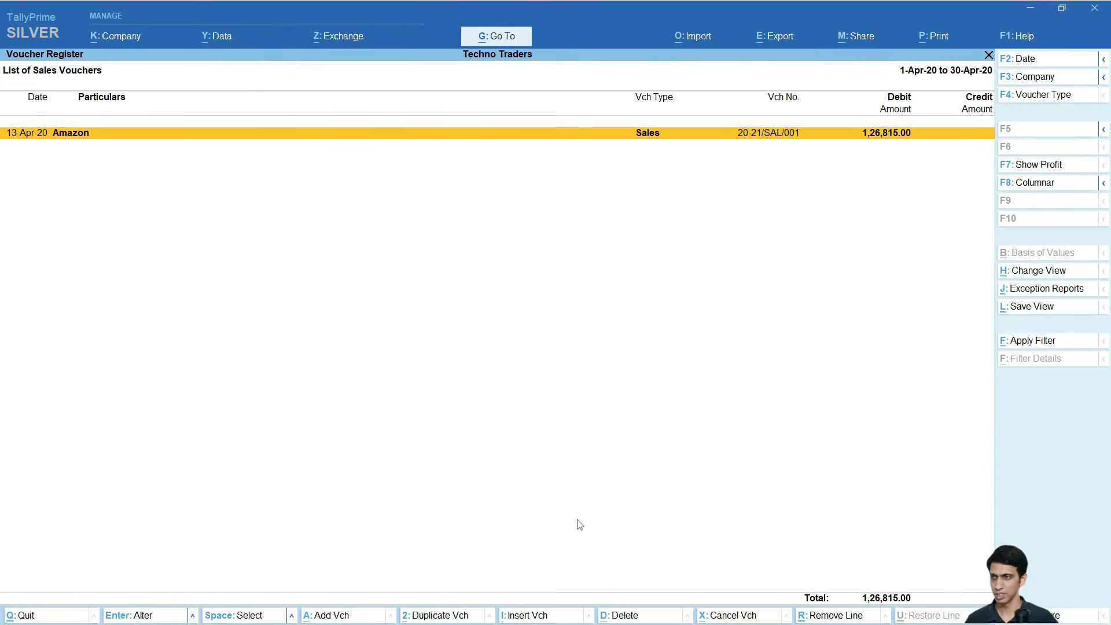
key(Return)
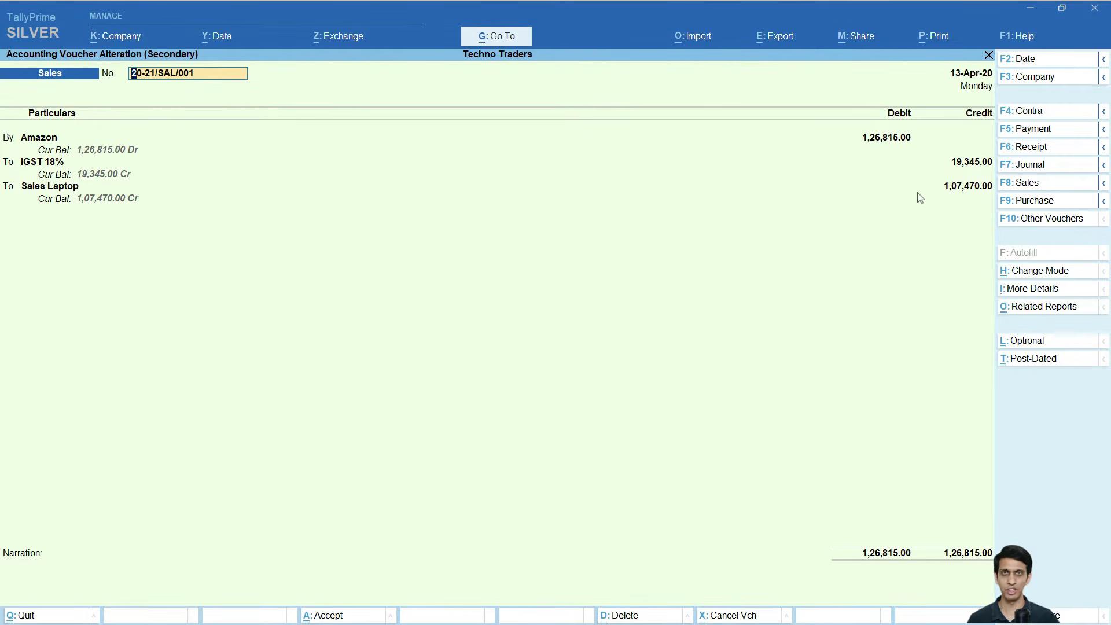
key(Escape)
key(y)
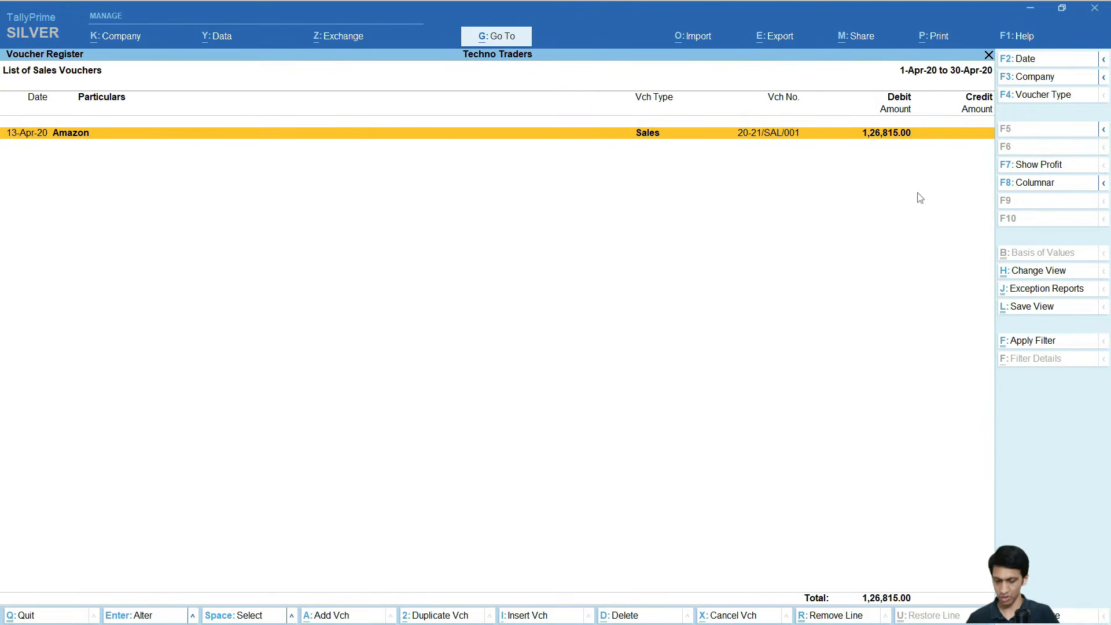
key(alt+d)
key(y)
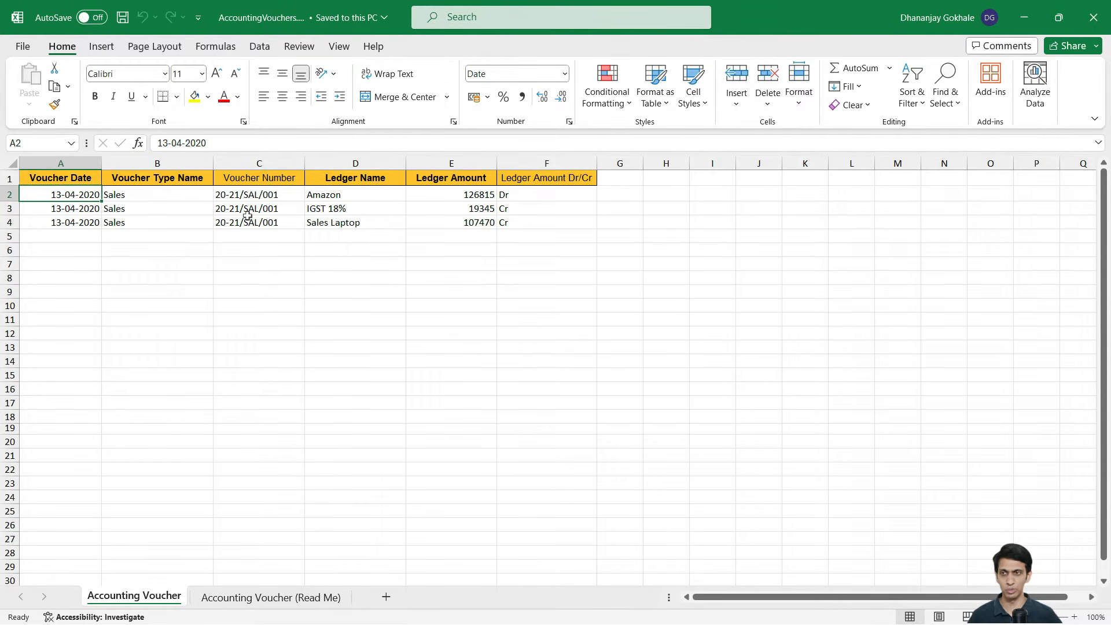
In the AccountingVouchers.xlsx workbook, insert two blank rows between the IGST 18% and Sales Laptop rows
key(Down)
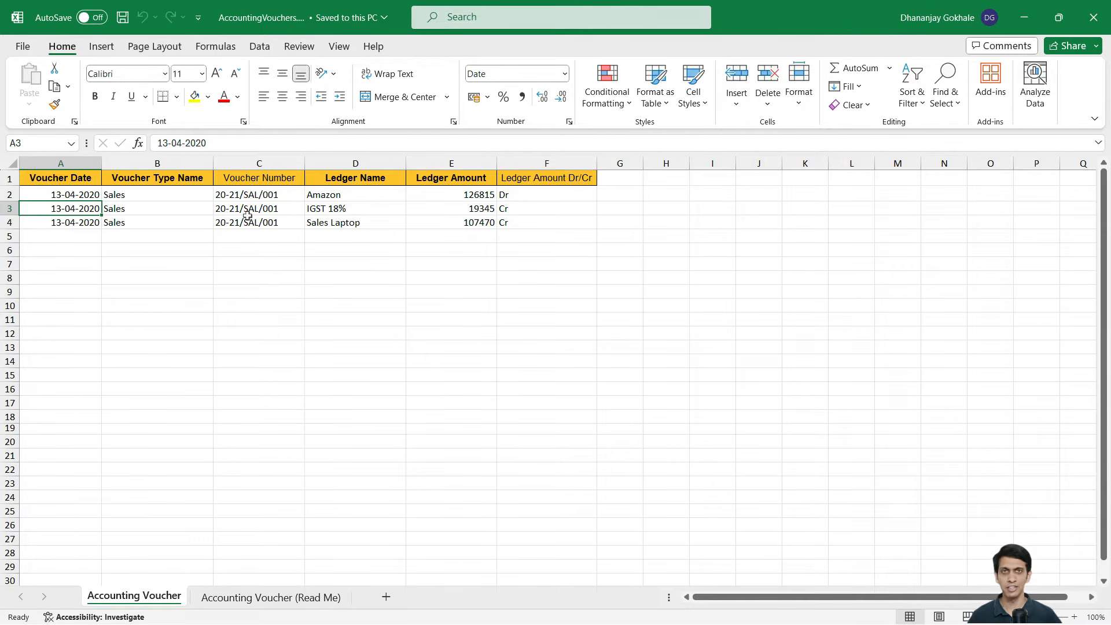
key(Down)
key(shift+space)
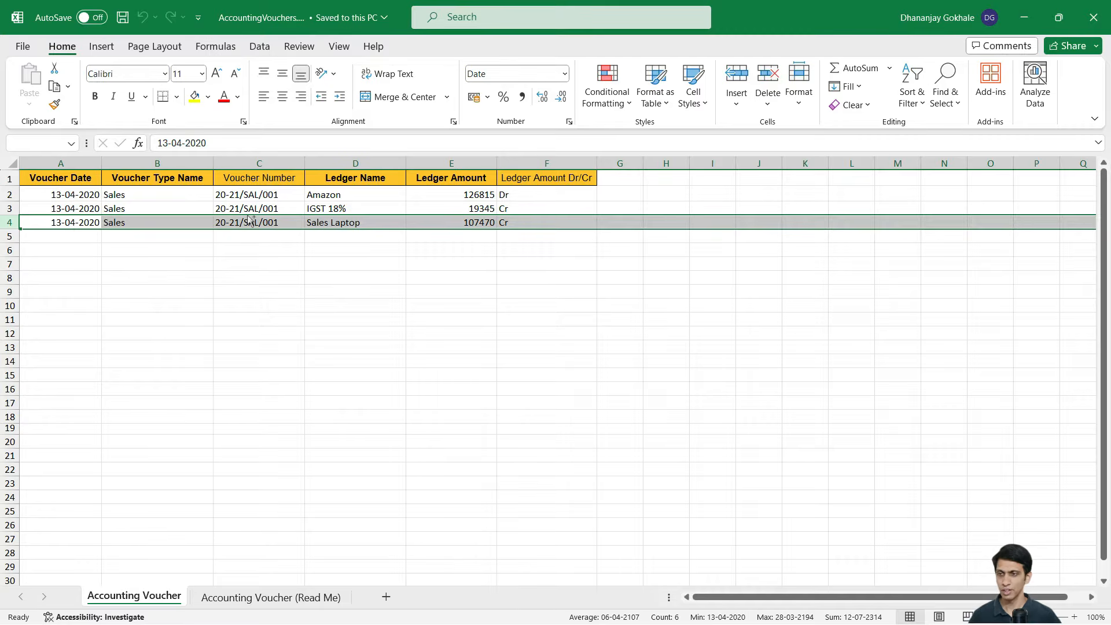
key(ctrl+shift+plus)
key(ctrl+shift+plus)
key(Right)
key(Right)
key(Right)
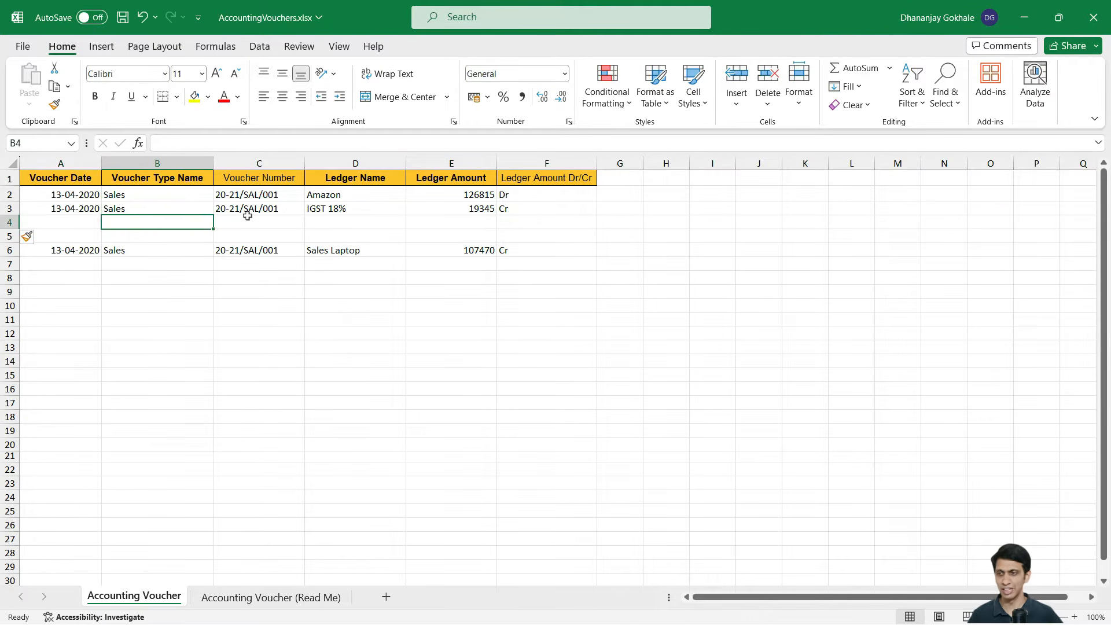
key(Right)
key(Left)
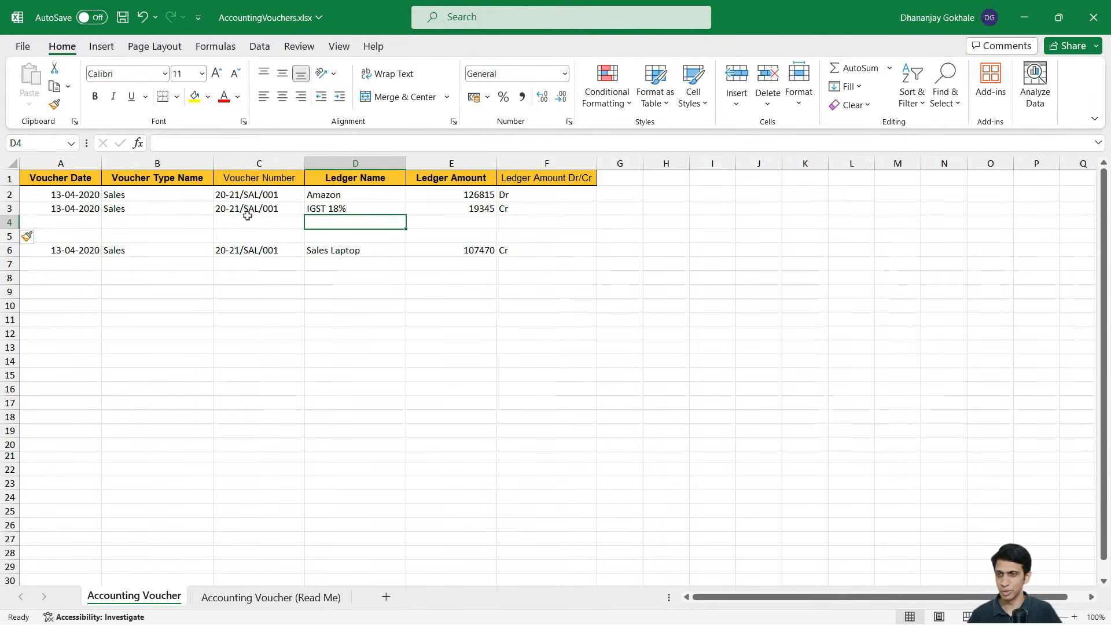
Switch to TallyPrime and look up the GST ledger names in the chart of accounts' list of ledgers
key(alt+Tab)
key(alt+Tab)
key(alt+Tab)
key(alt+Tab)
key(alt+Tab)
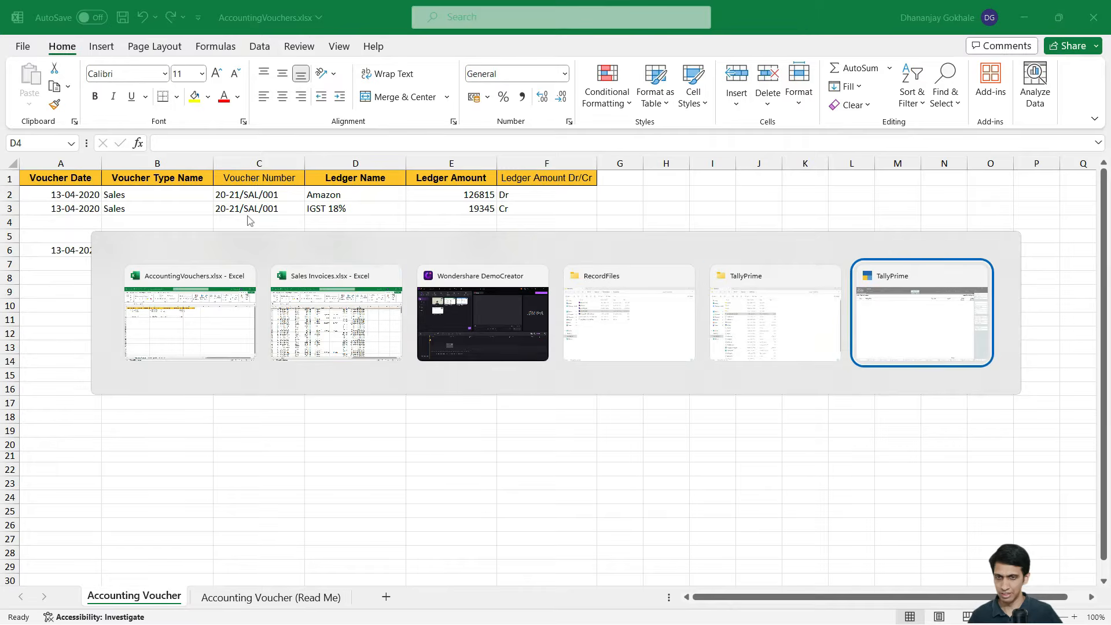
key(Escape)
key(Escape)
key(Up)
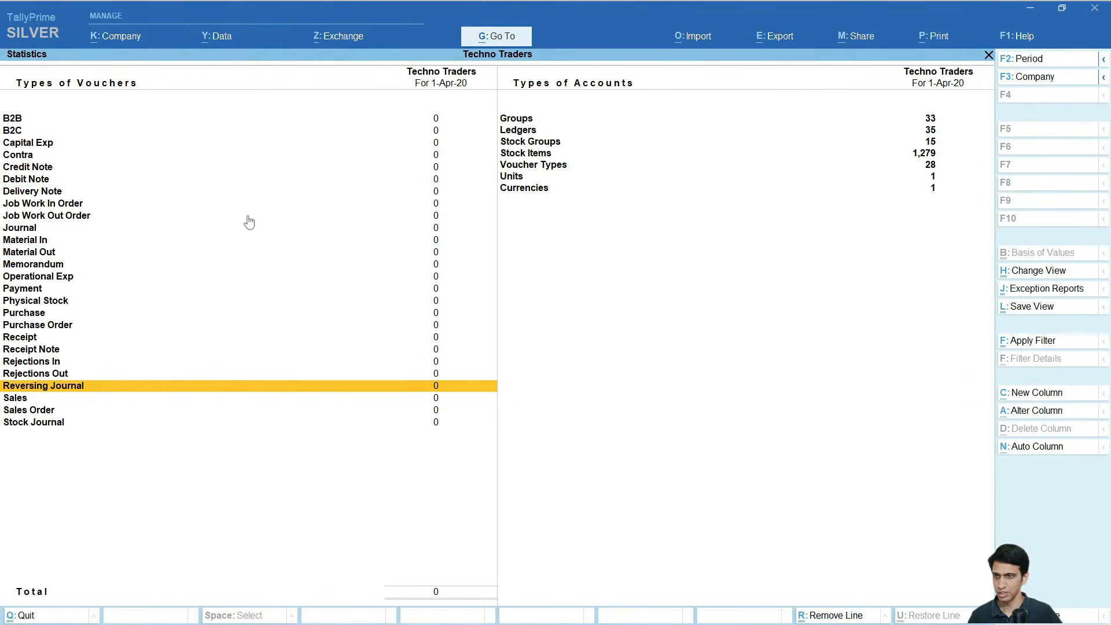
key(Escape)
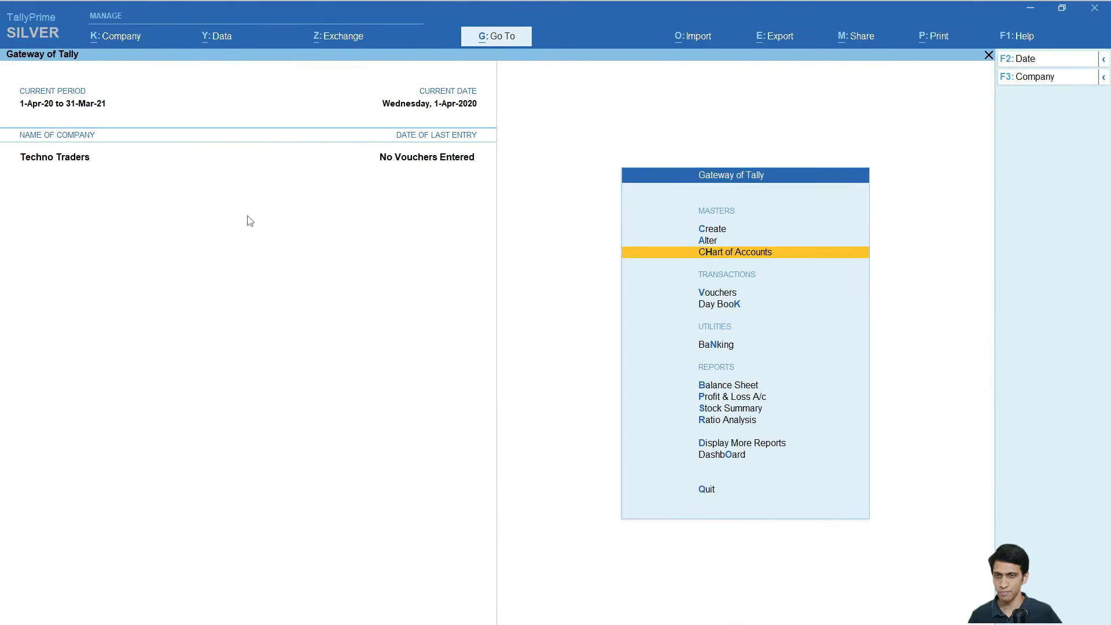
key(Return)
key(Return)
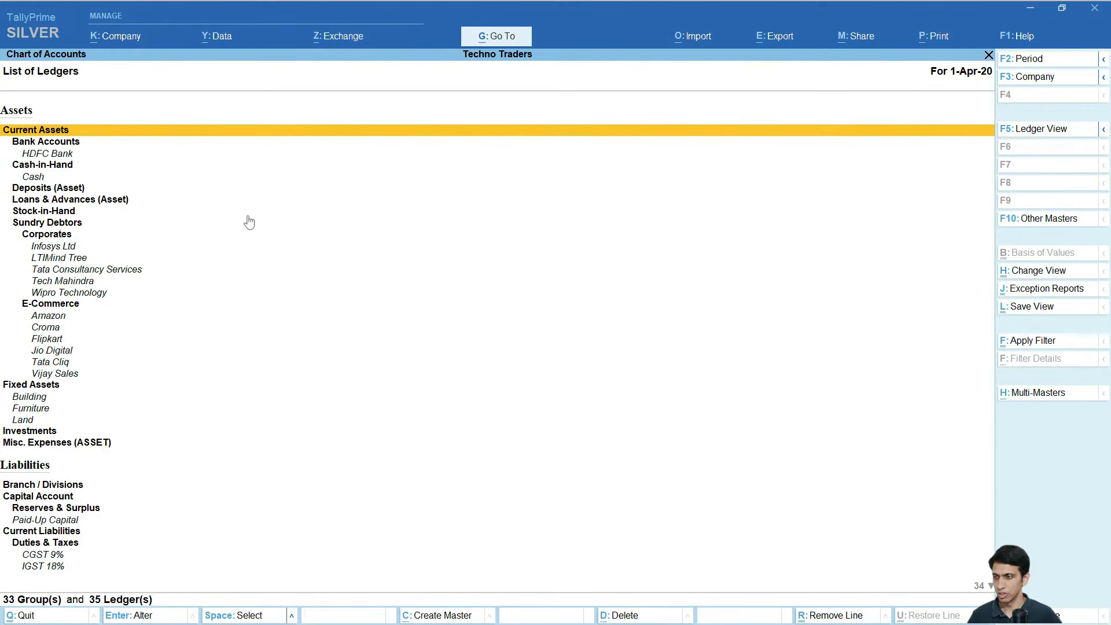
key(Down)
key(Down)
key(Down)
key(Down)
key(Down)
key(Down)
key(Down)
key(Down)
key(Down)
key(Down)
key(Down)
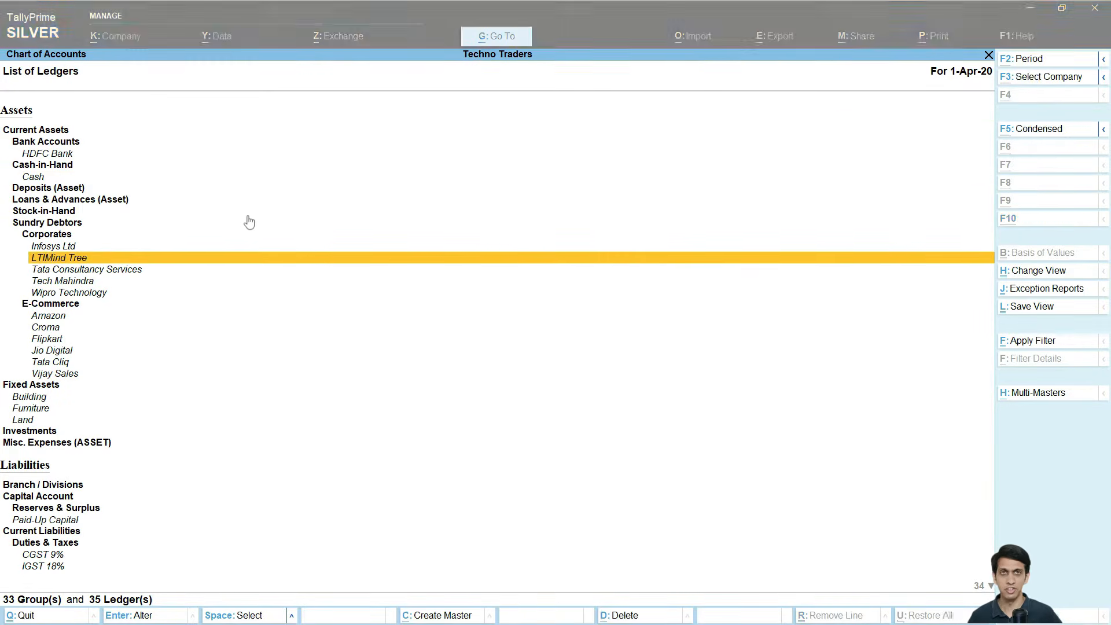
Switch back to AccountingVouchers.xlsx in Excel and enter the ledger name CGST 9% in cell D4
key(alt+Tab)
text(cg)
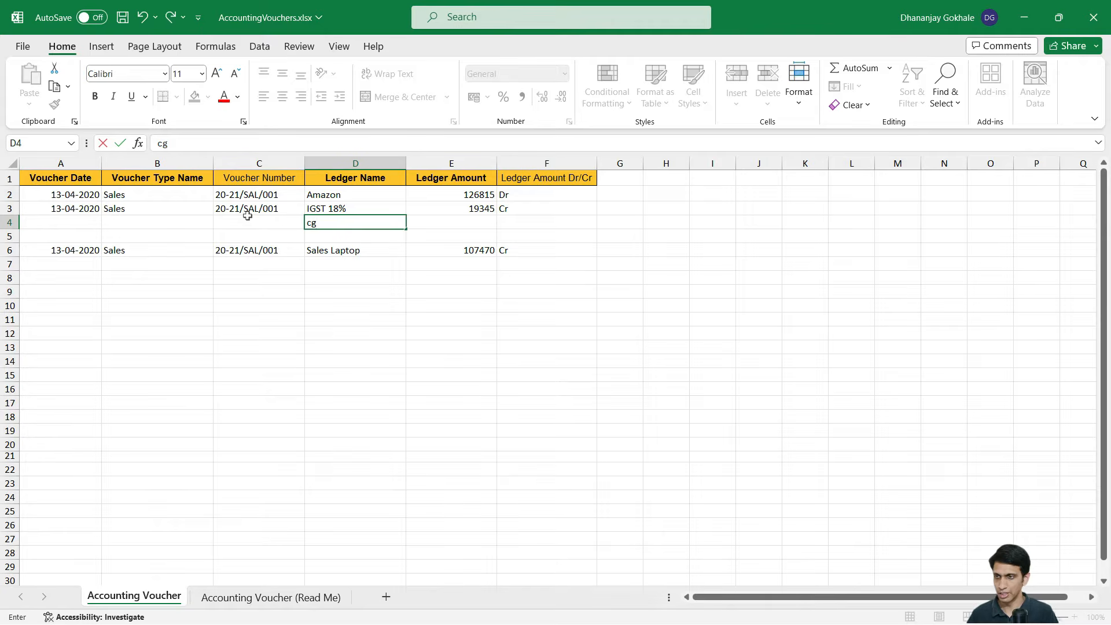
key(BackSpace)
key(BackSpace)
text(CGST 9)
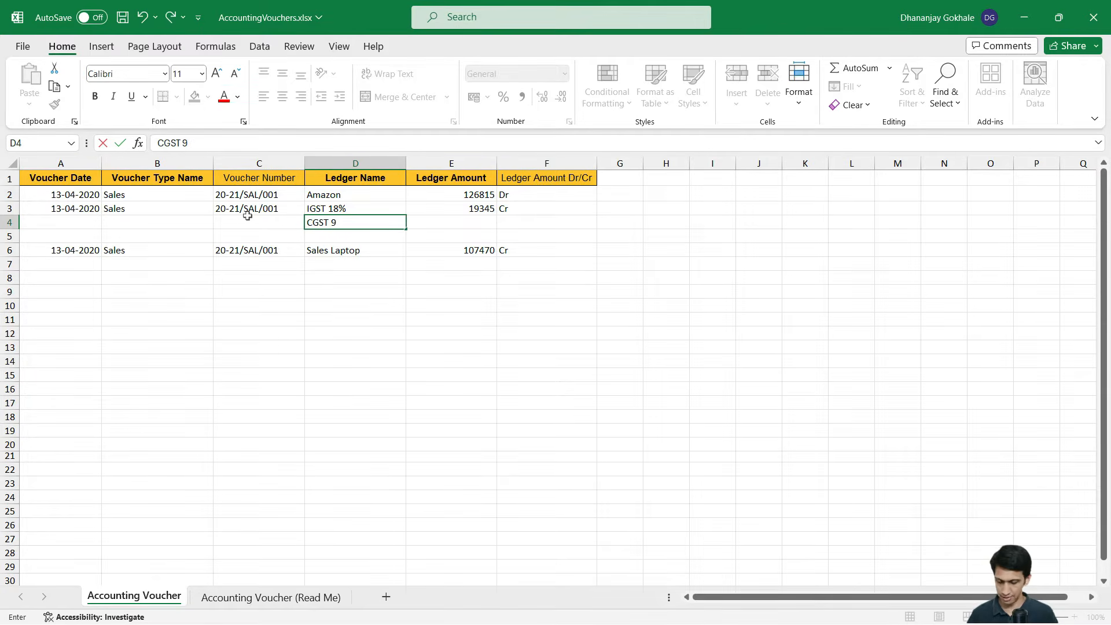
text(%)
key(Return)
Copy the CGST 9% ledger name down to cell D5 and change it there to SGST 9%
key(shift+Up)
key(ctrl+d)
key(shift+Down)
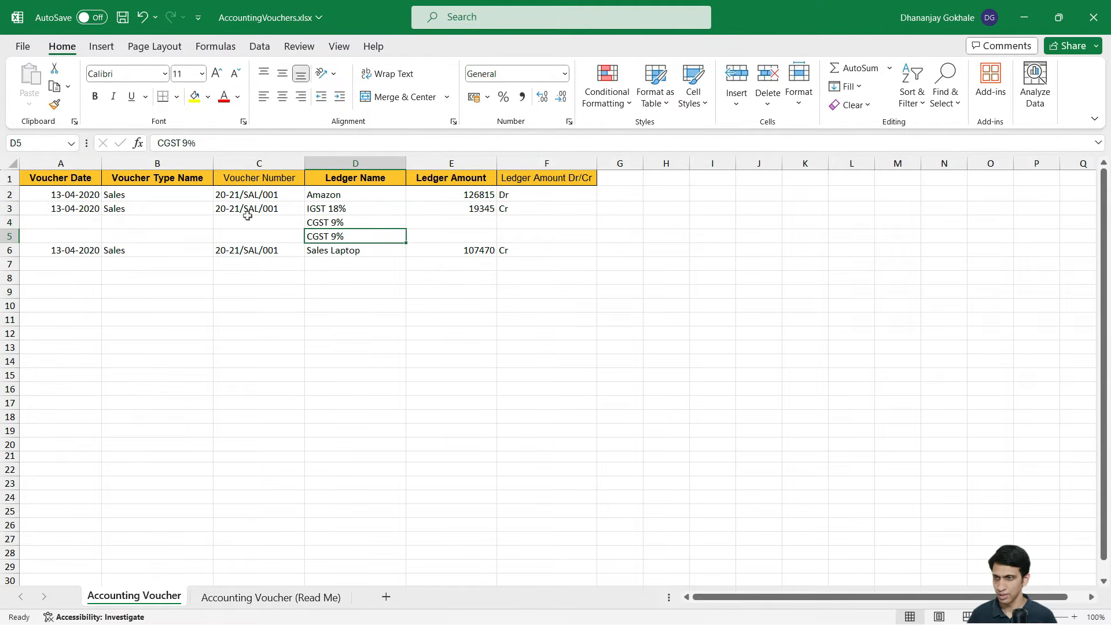
key(F2)
key(Home)
key(Delete)
text(S)
key(Return)
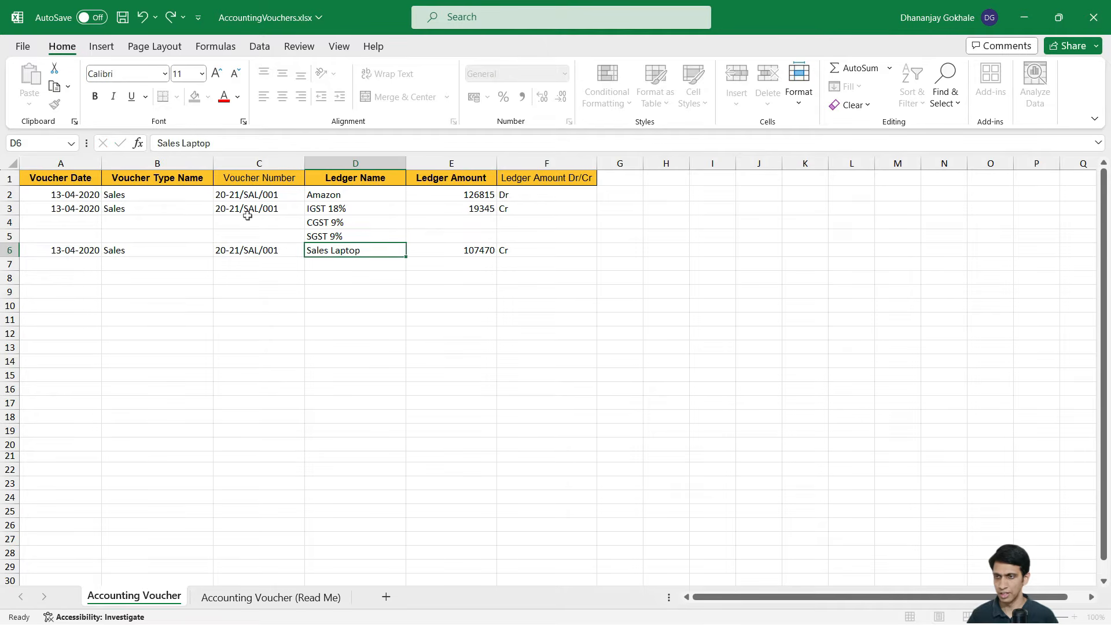
Enter a ledger amount of 0 for both the CGST 9% and SGST 9% rows
key(Up)
key(Right)
key(Up)
text(0)
key(Return)
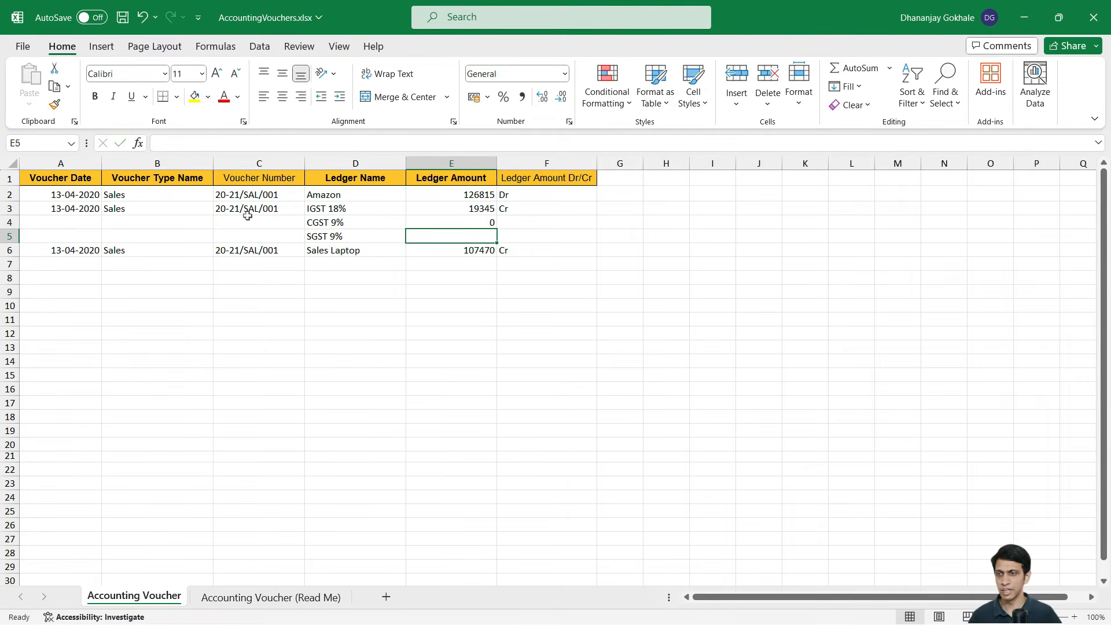
text(0)
key(Return)
Mark the CGST 9% and SGST 9% ledger amounts as Cr in cells F4 and F5
key(Up)
key(Up)
key(Right)
text(Cr)
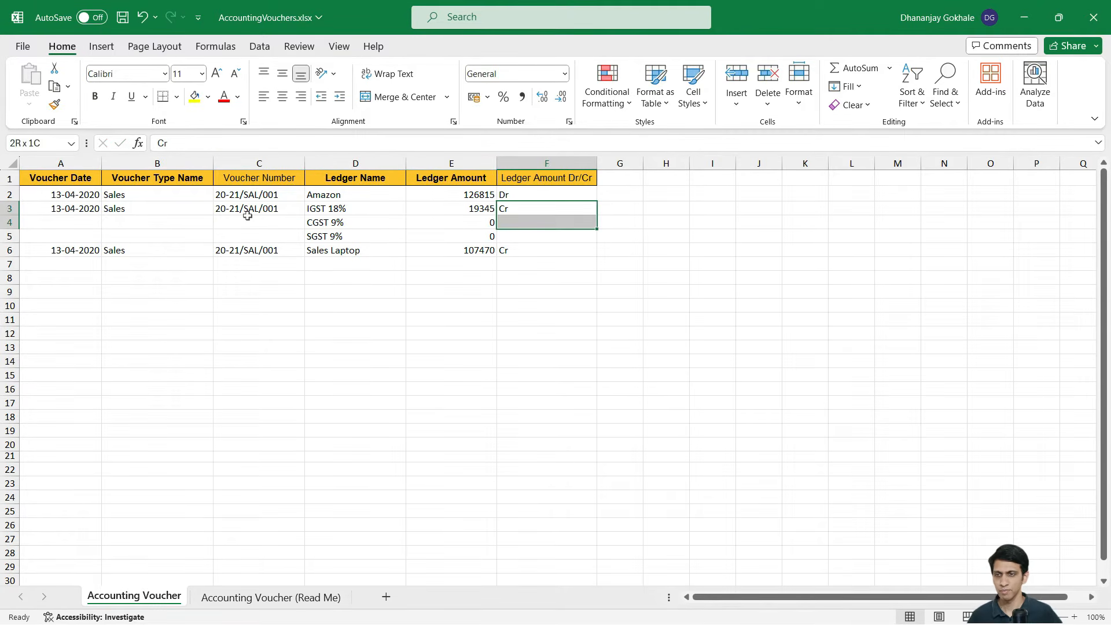
key(Return)
text(Cr)
key(Return)
Fill the voucher date, type and number from row 3 down to rows 4 and 5, and save the workbook
key(Up)
key(Up)
key(Left)
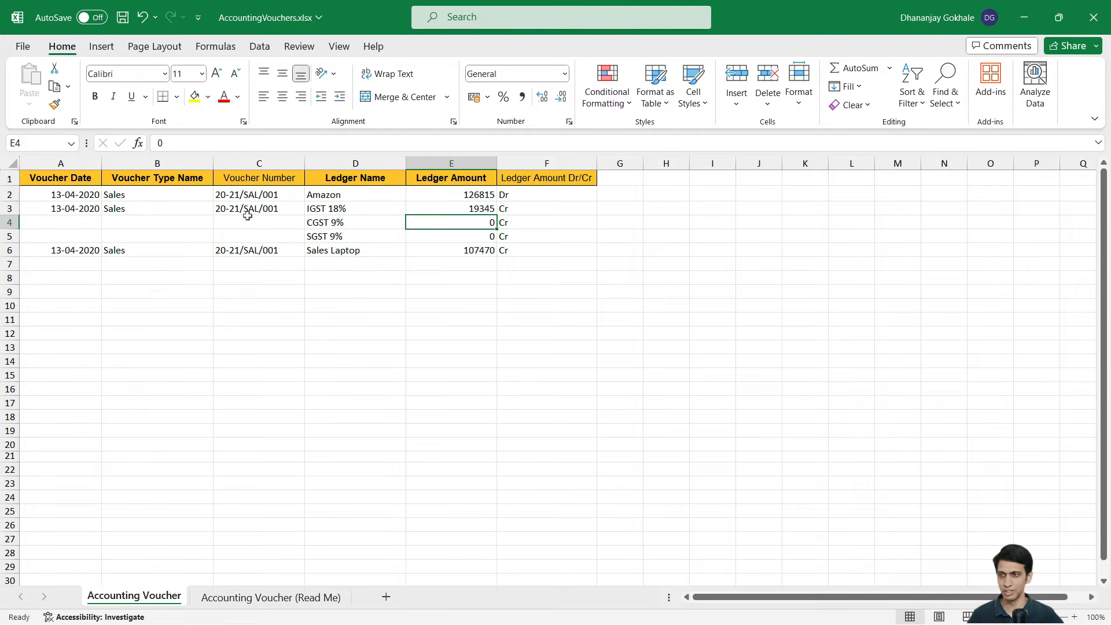
key(Left)
key(Left)
key(Left)
key(Left)
key(Up)
key(shift+Right)
key(shift+Right)
key(shift+Down)
key(shift+Down)
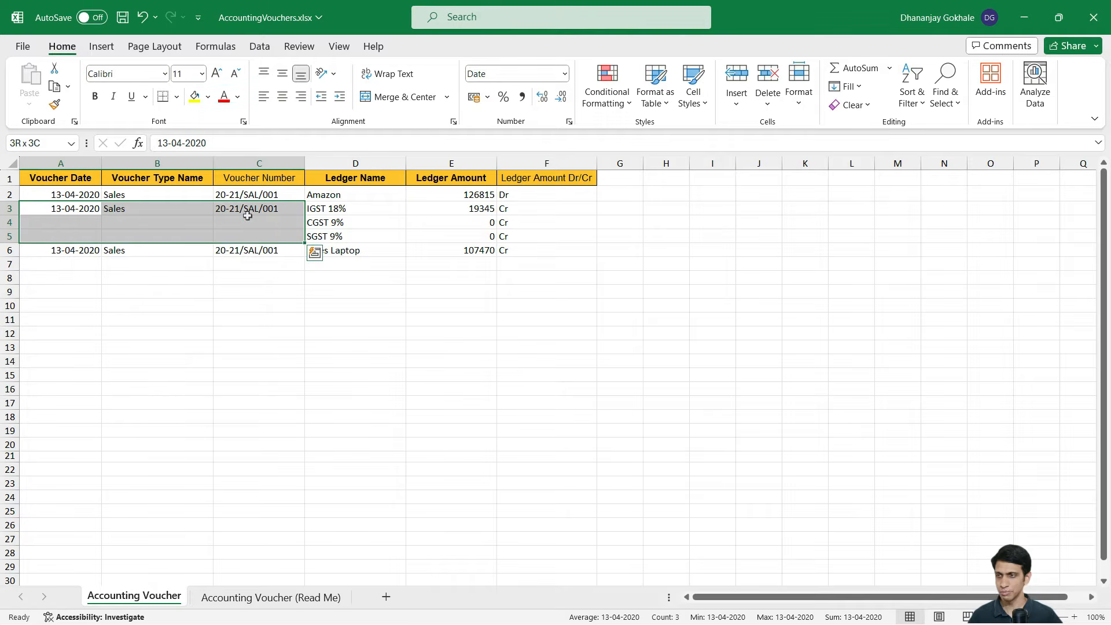
key(ctrl+d)
key(Up)
key(ctrl+s)
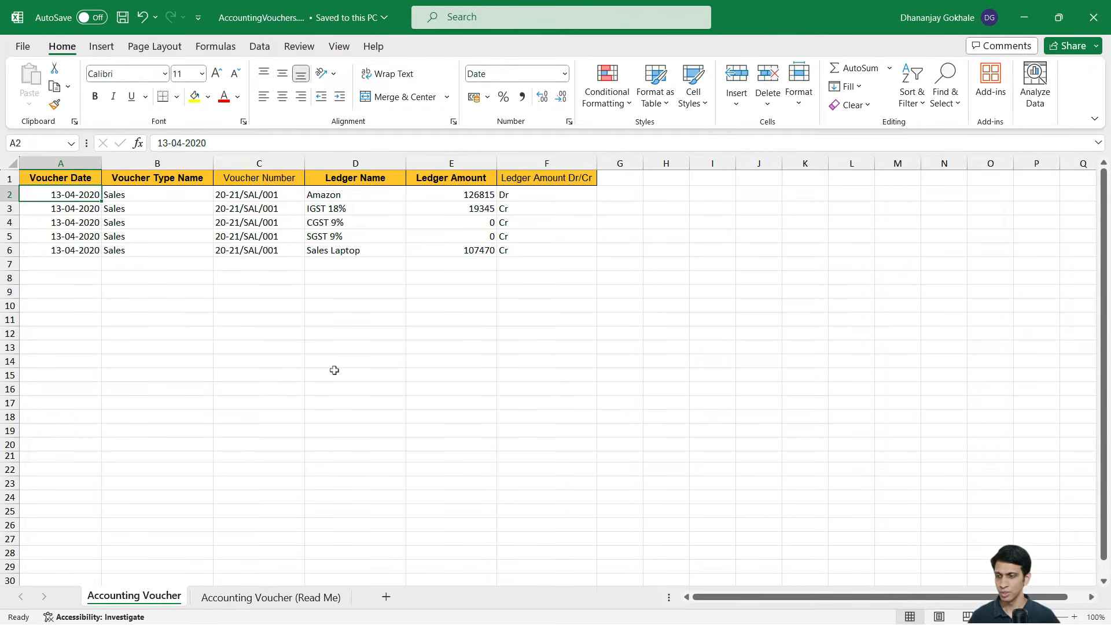
Copy the Accounting Voucher sheet to the end of the Sales Invoices.xlsx workbook
right_click(149, 599)
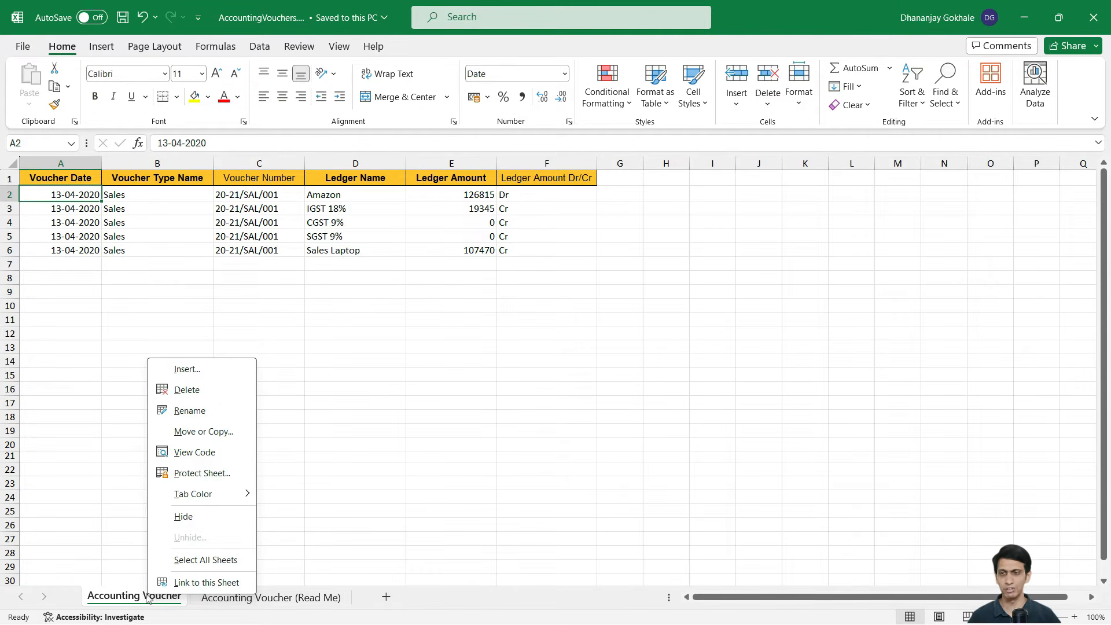
click(194, 432)
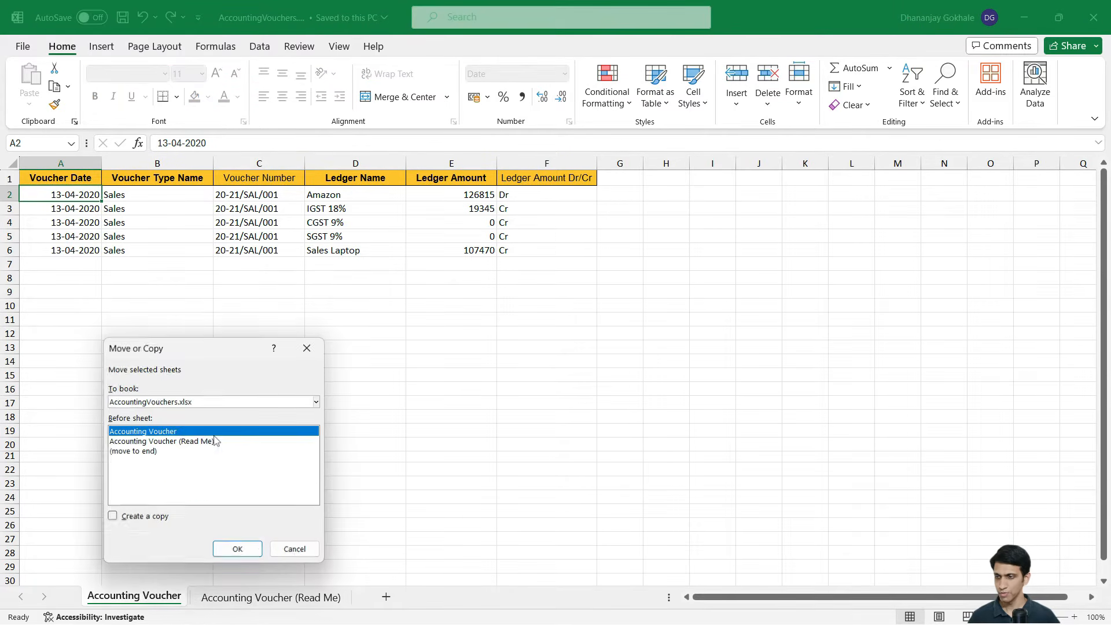
click(153, 517)
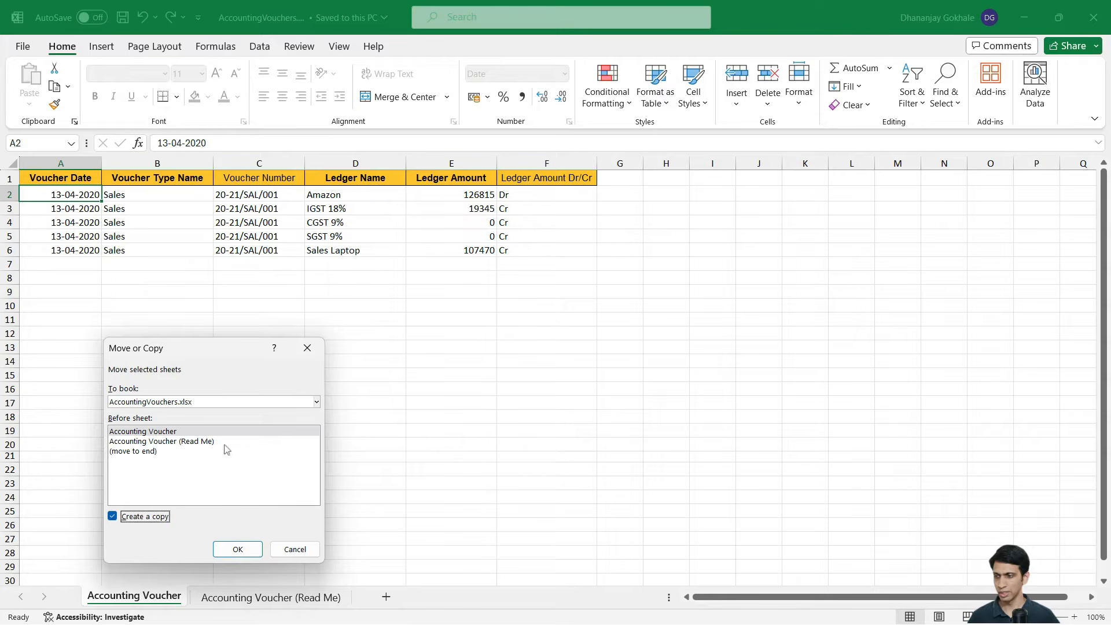
click(172, 404)
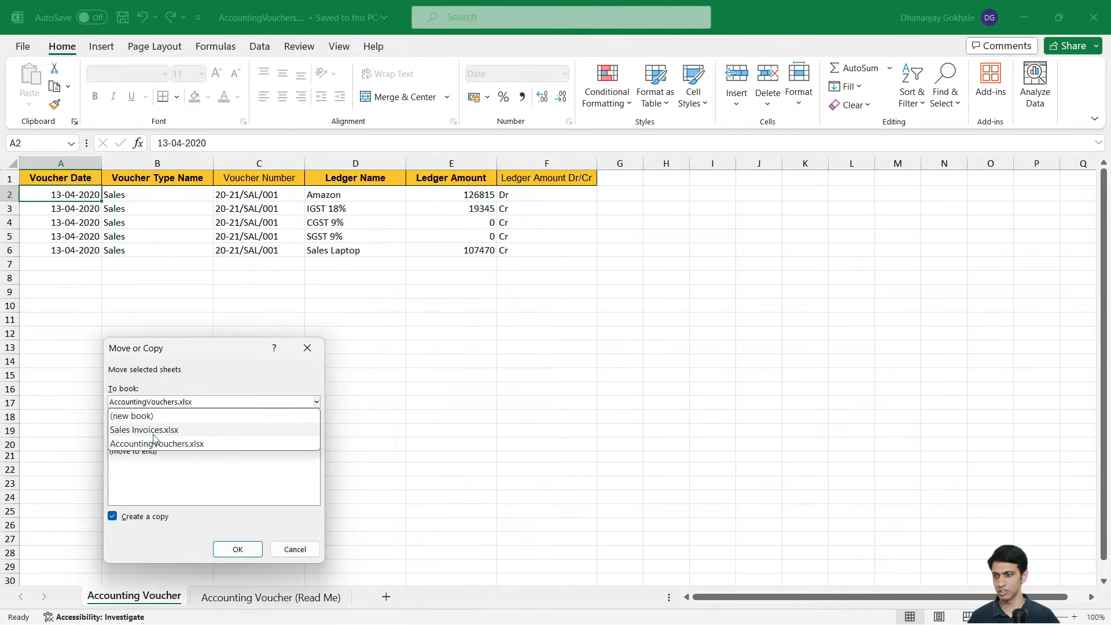
click(154, 433)
double_click(132, 442)
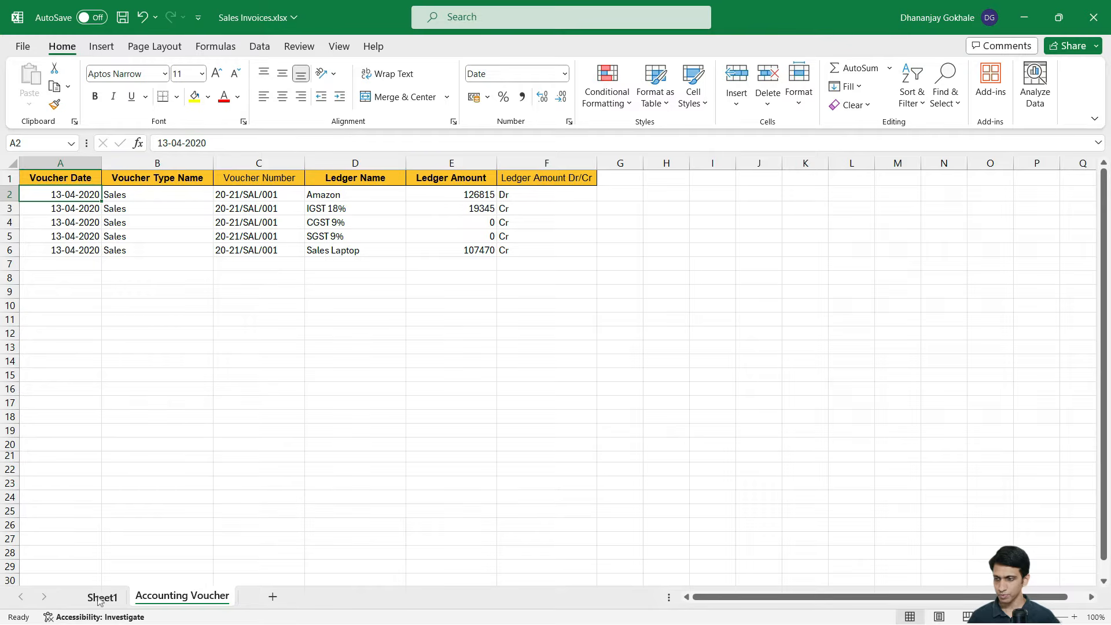
Compare the invoice rows on Sheet1 with the Accounting Voucher sheet's layout, examining the voucher number and ledger name entries
click(351, 195)
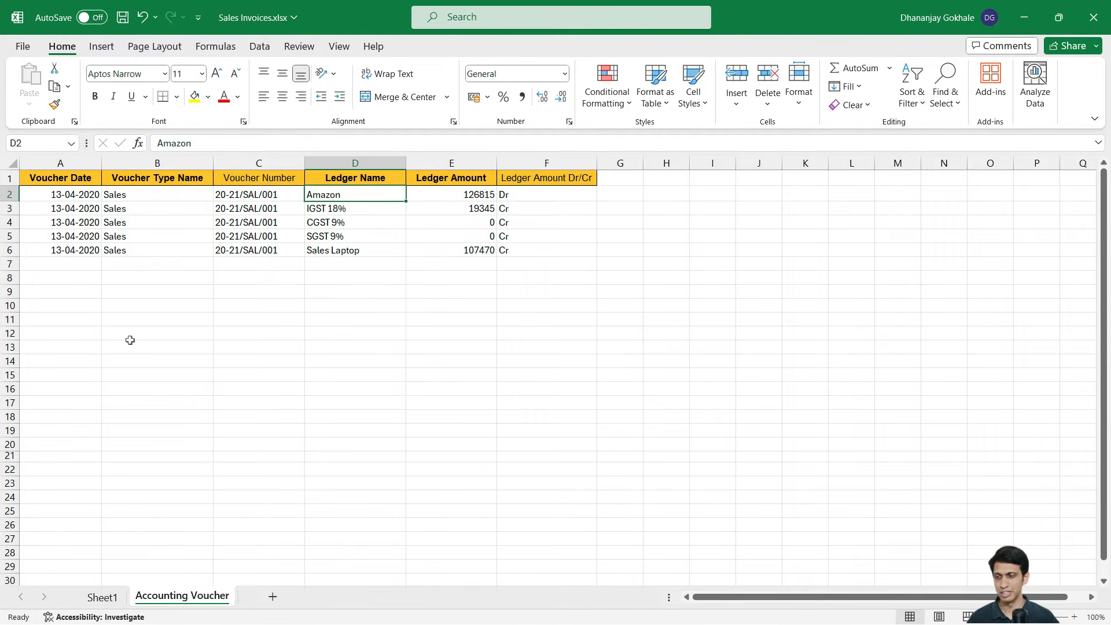
click(102, 597)
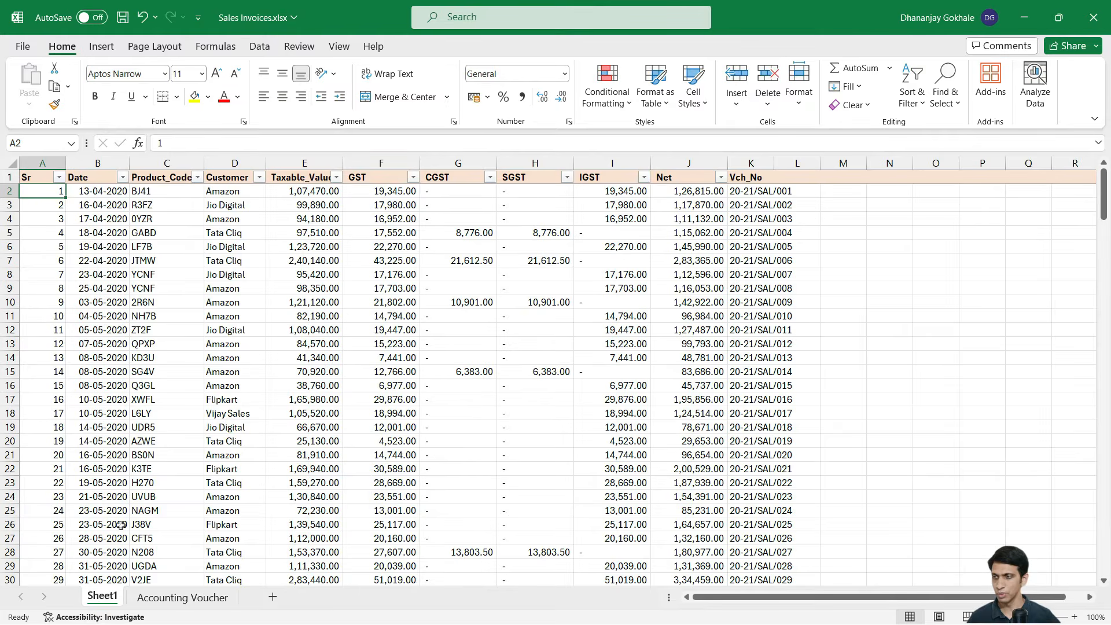
key(ctrl+Down)
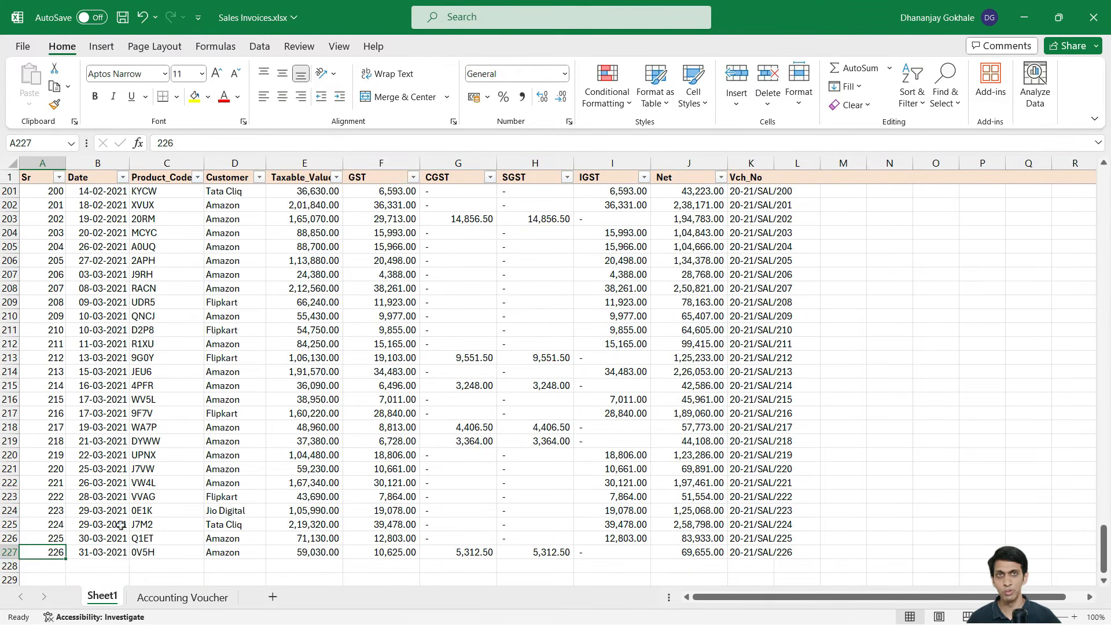
key(ctrl+Up)
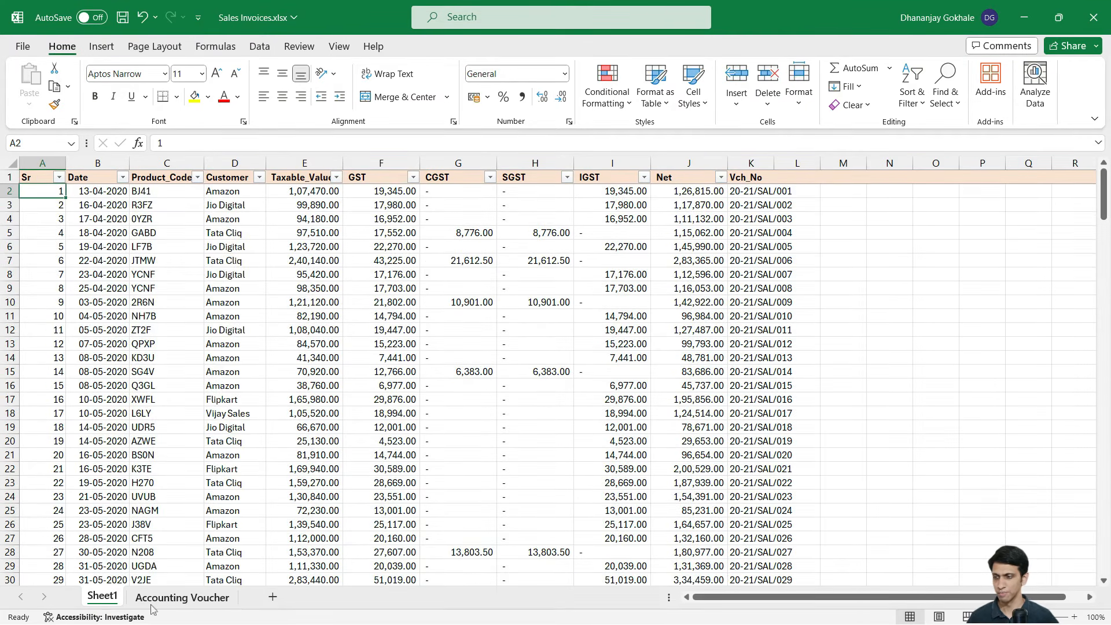
click(177, 605)
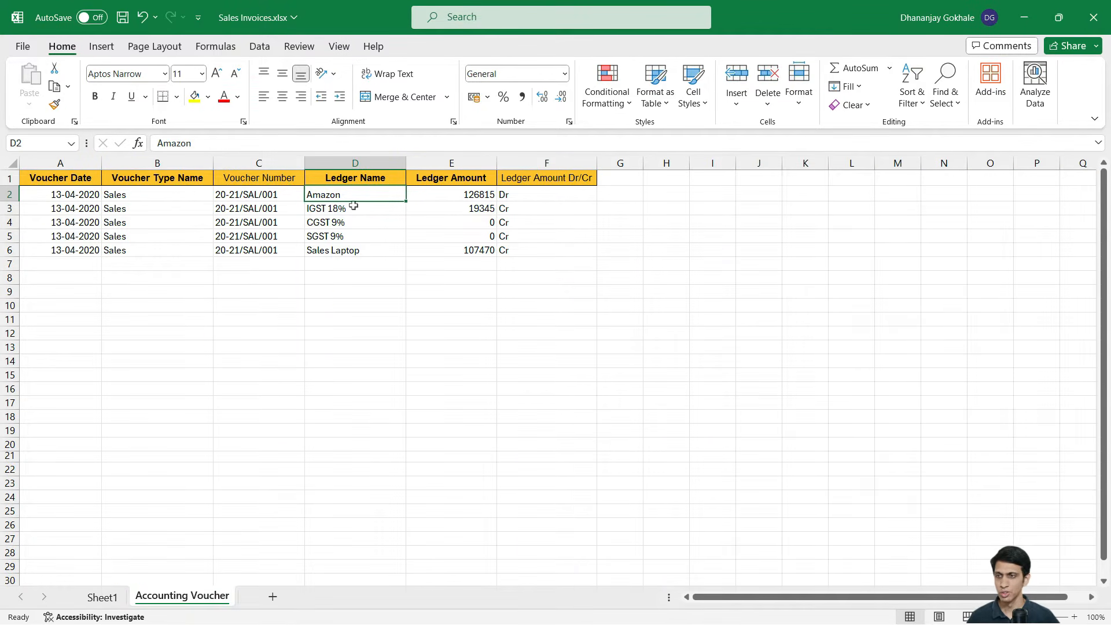
click(261, 218)
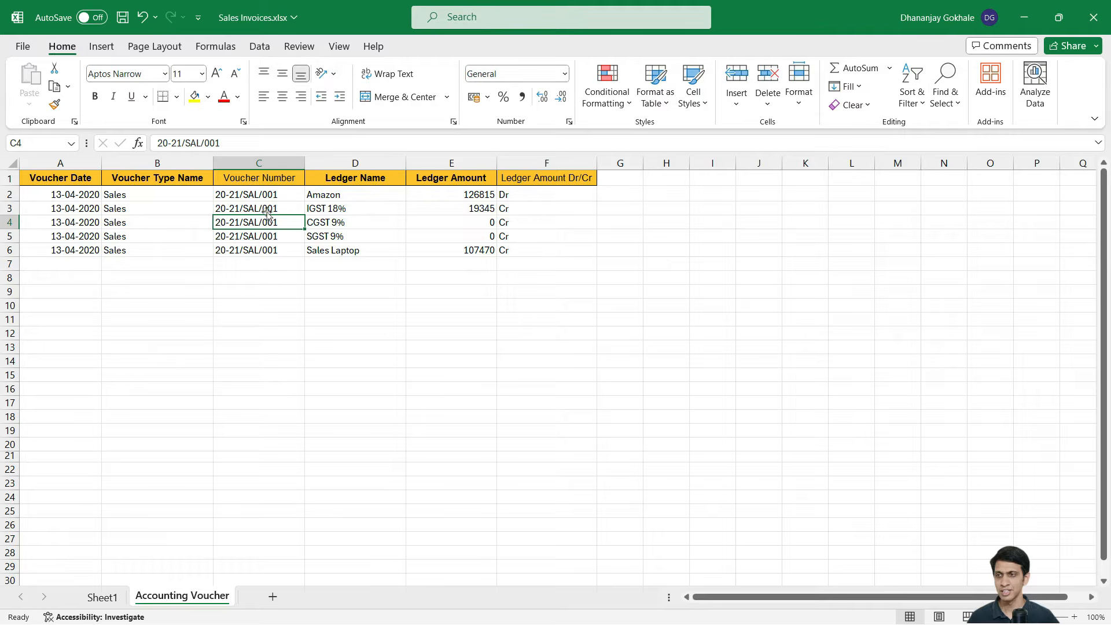
click(347, 195)
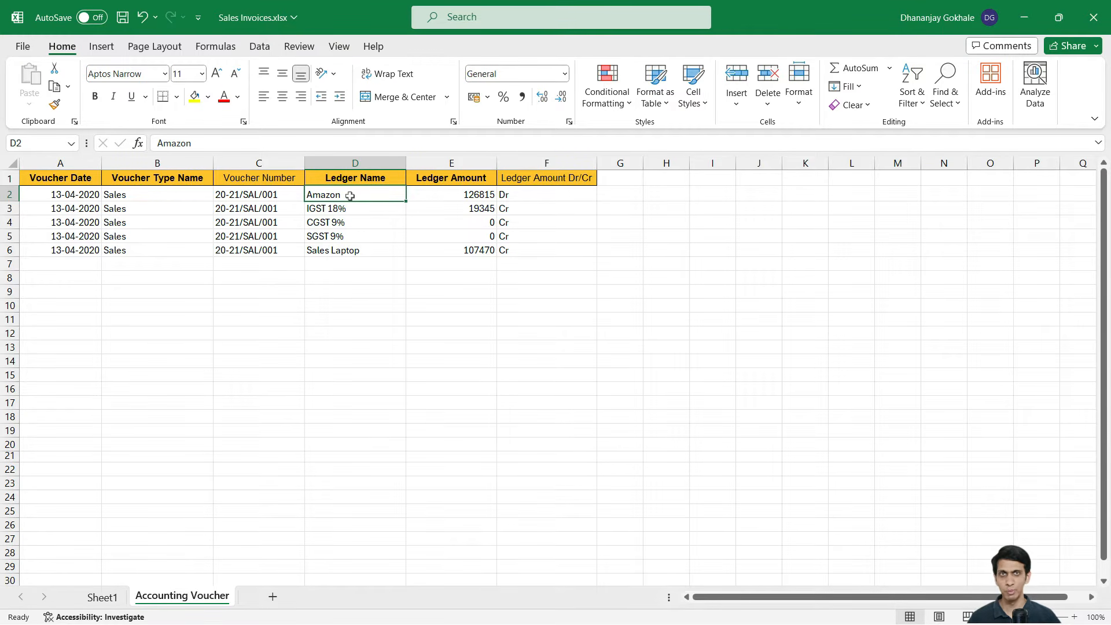
drag(343, 209, 352, 243)
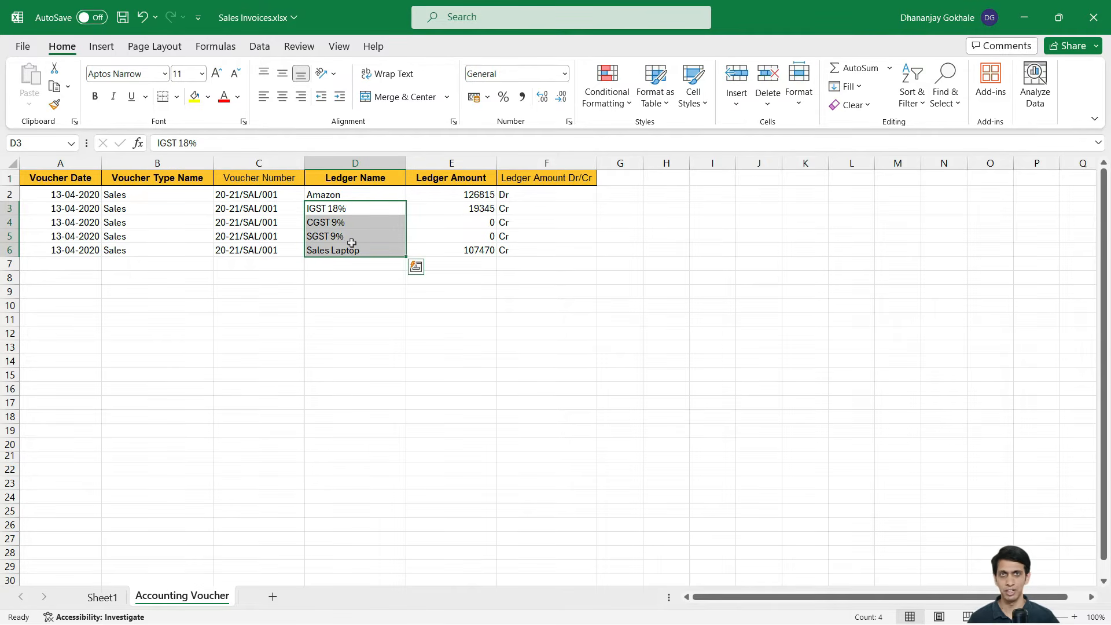
Review the Accounting Voucher sheet's ledger names and amounts for IGST, CGST, SGST and sales, plus the customer row, voucher date and number
click(357, 220)
drag(470, 208, 468, 248)
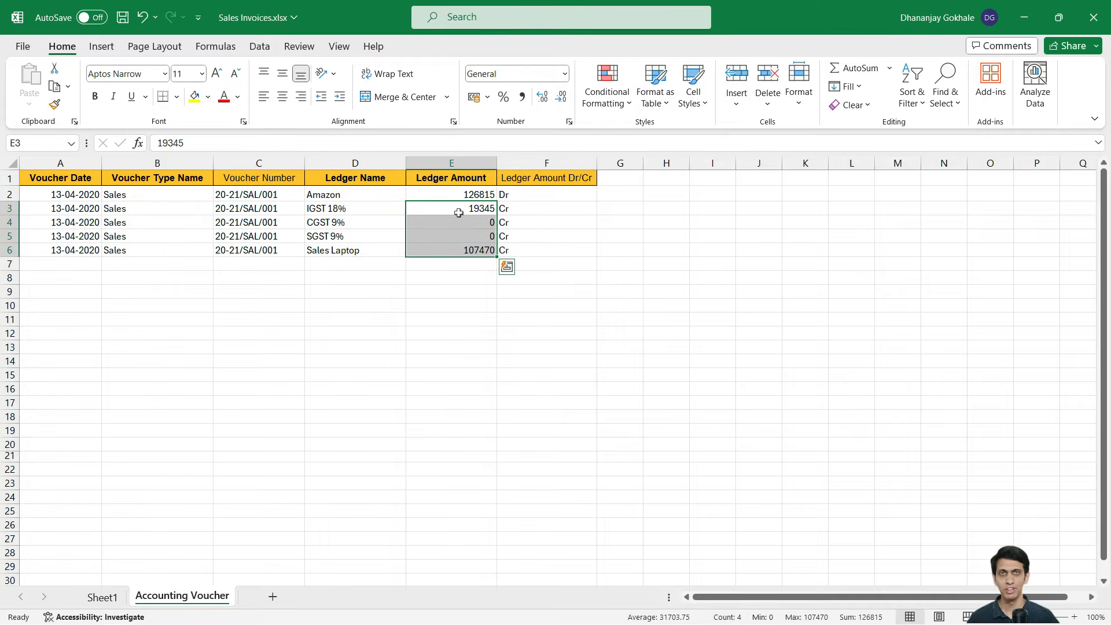
click(457, 210)
drag(335, 197, 432, 194)
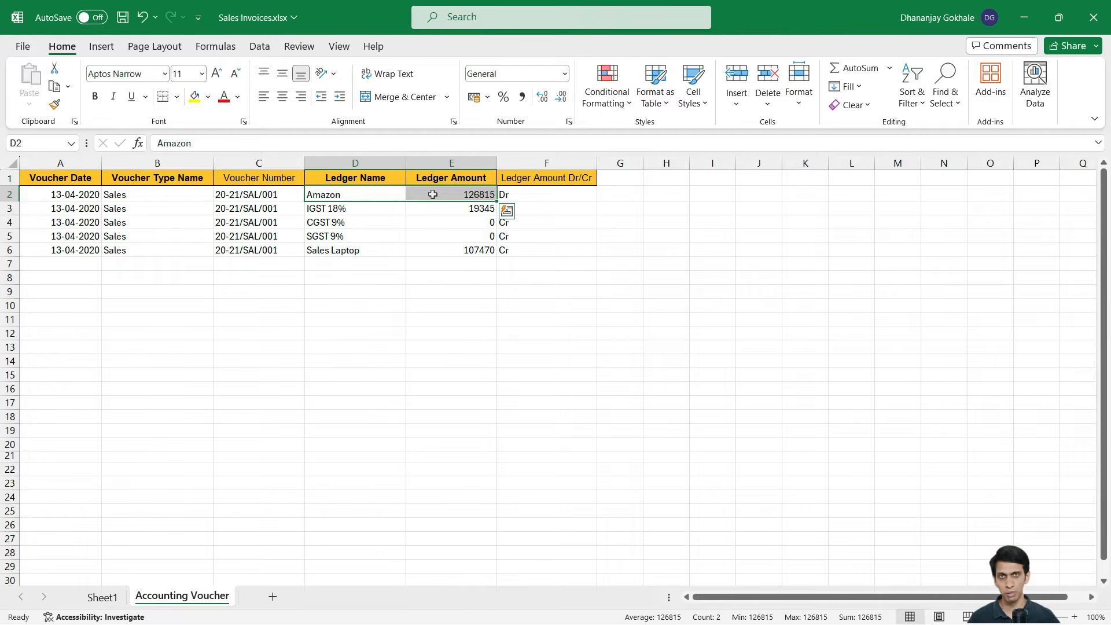
click(352, 240)
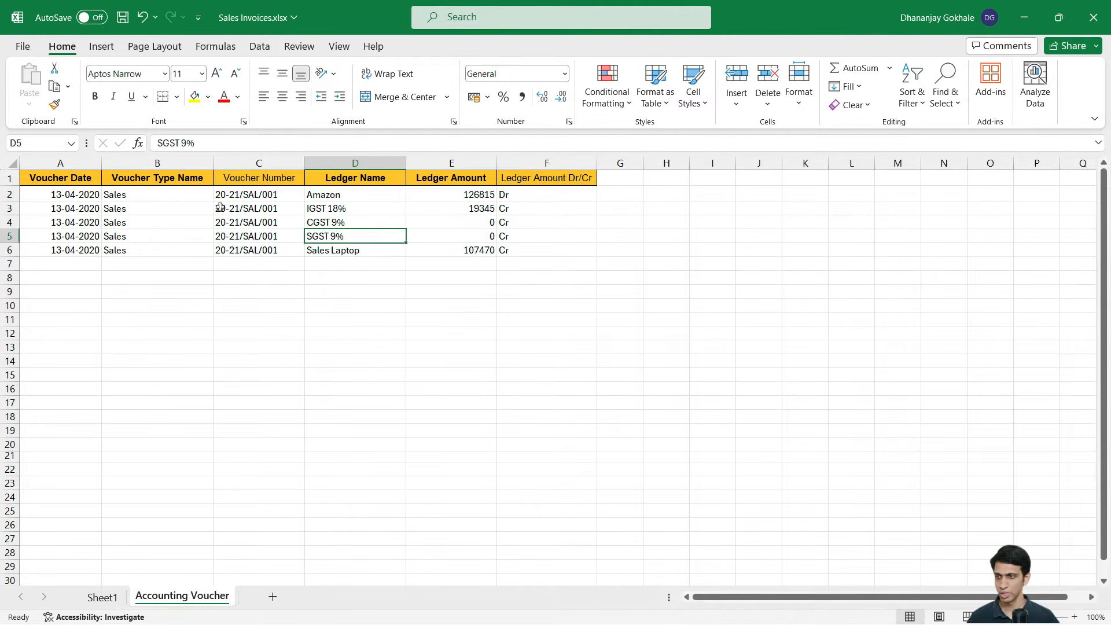
click(63, 195)
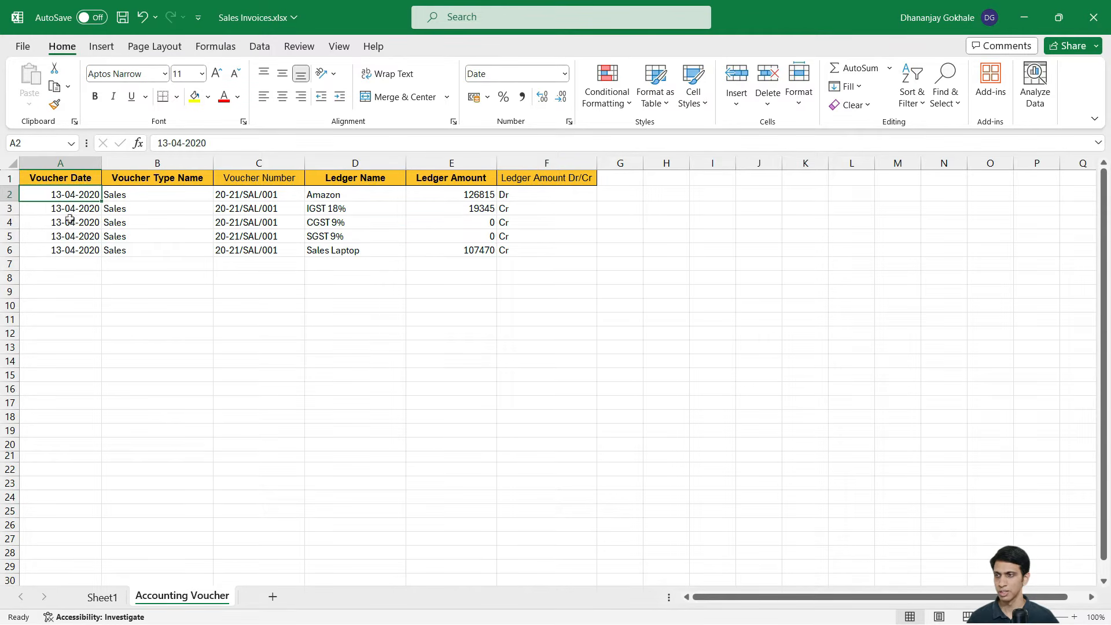
click(262, 194)
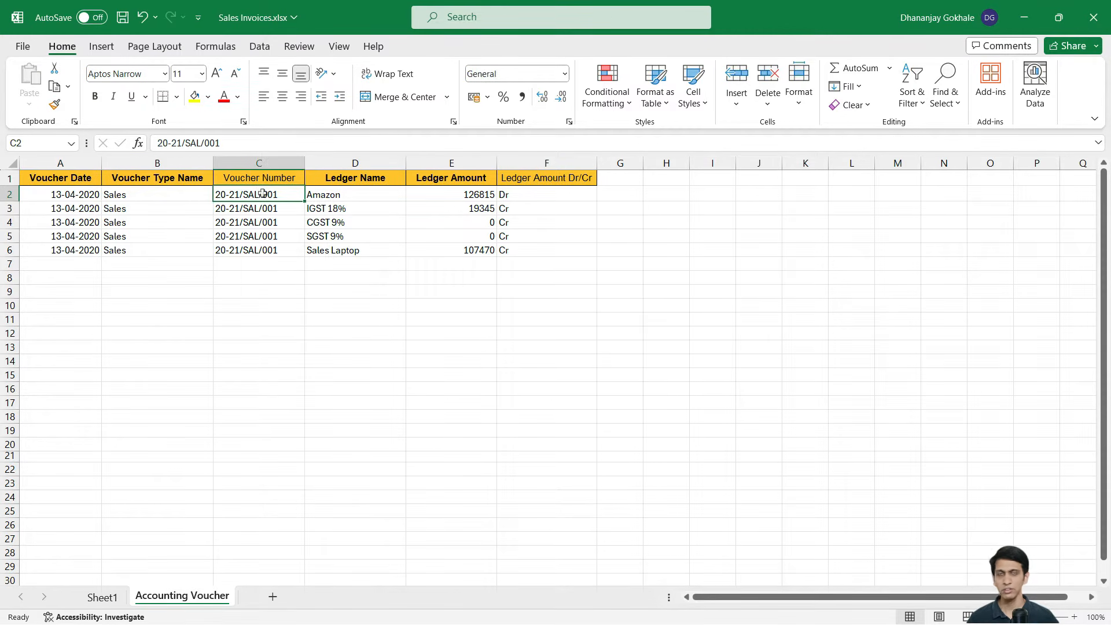
key(Down)
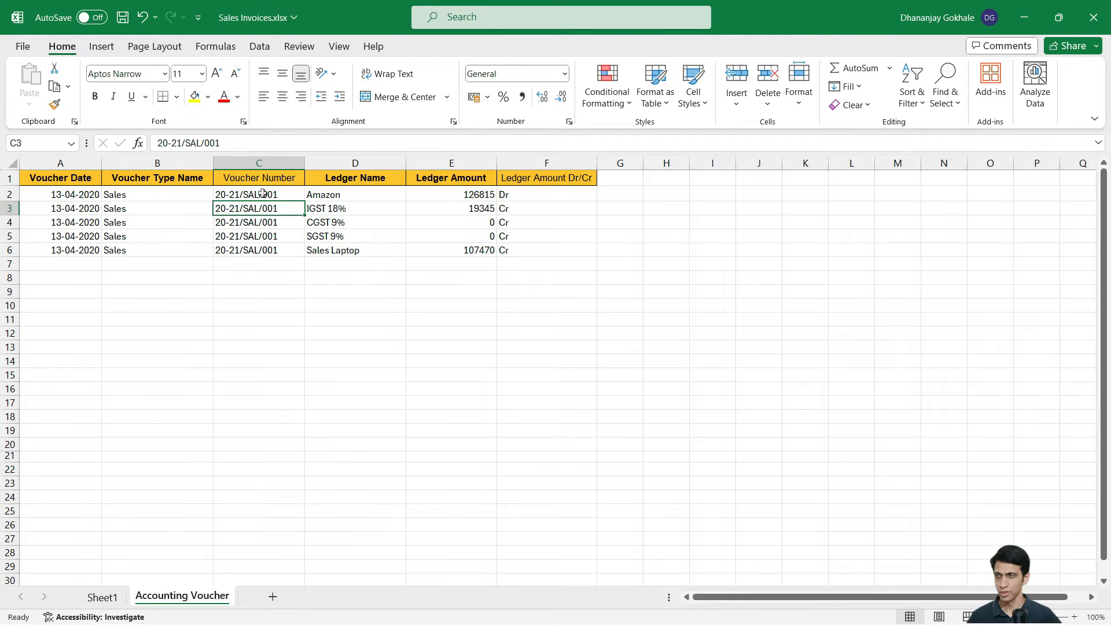
Insert three blank columns before the Voucher Date column on the Accounting Voucher sheet
key(Left)
key(Up)
key(Up)
key(Right)
key(Right)
key(Right)
key(Left)
key(Left)
key(Left)
key(Left)
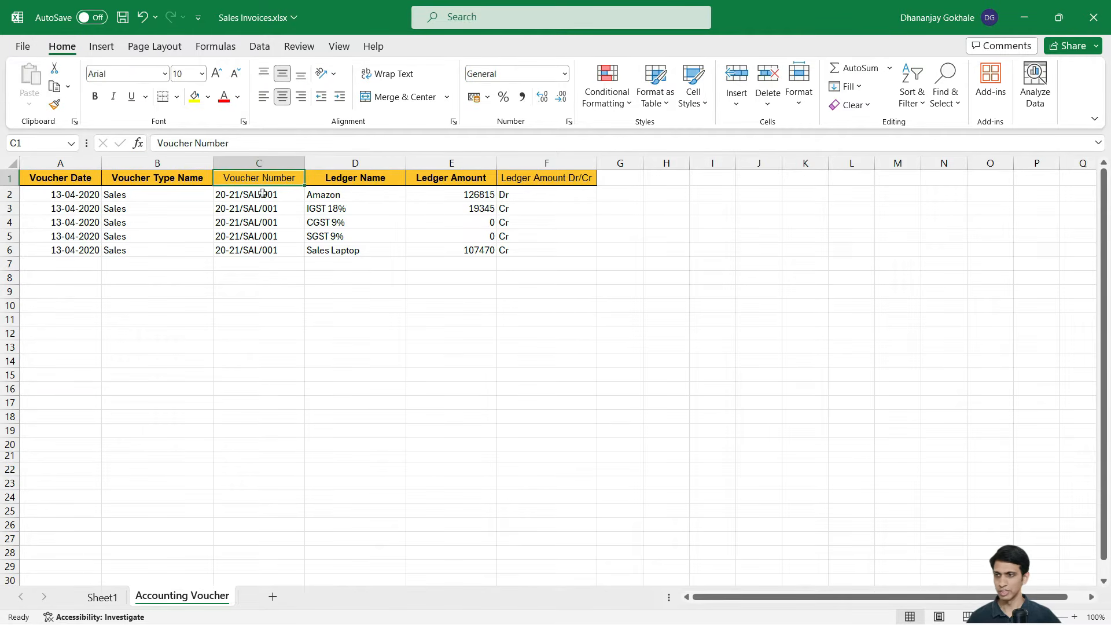
key(ctrl+space)
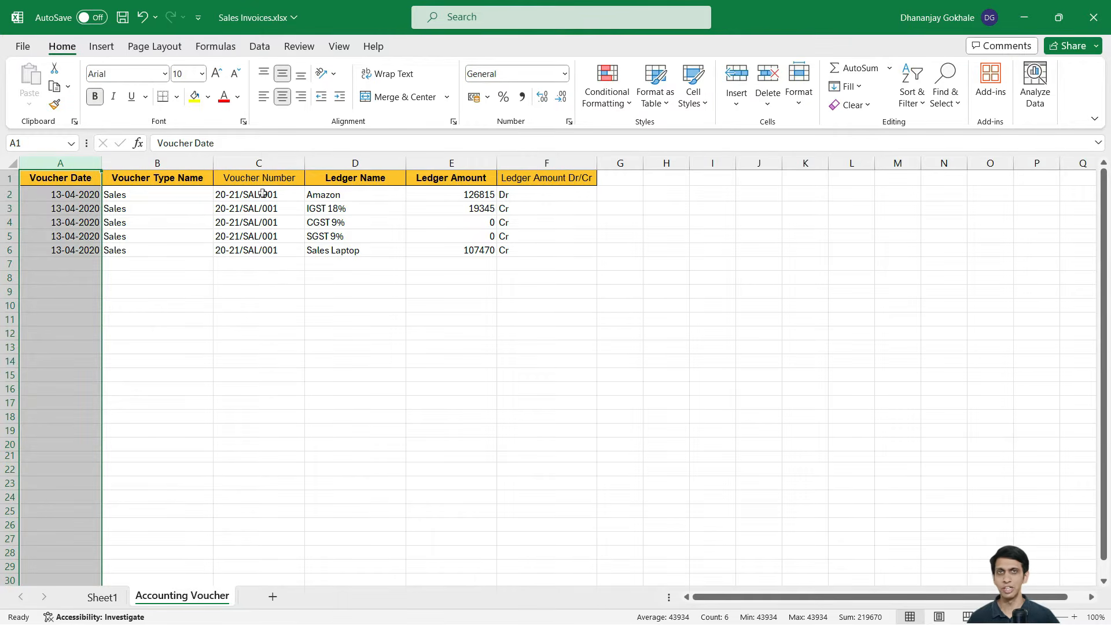
key(ctrl+shift+plus)
key(ctrl+shift+plus)
key(ctrl+shift+plus)
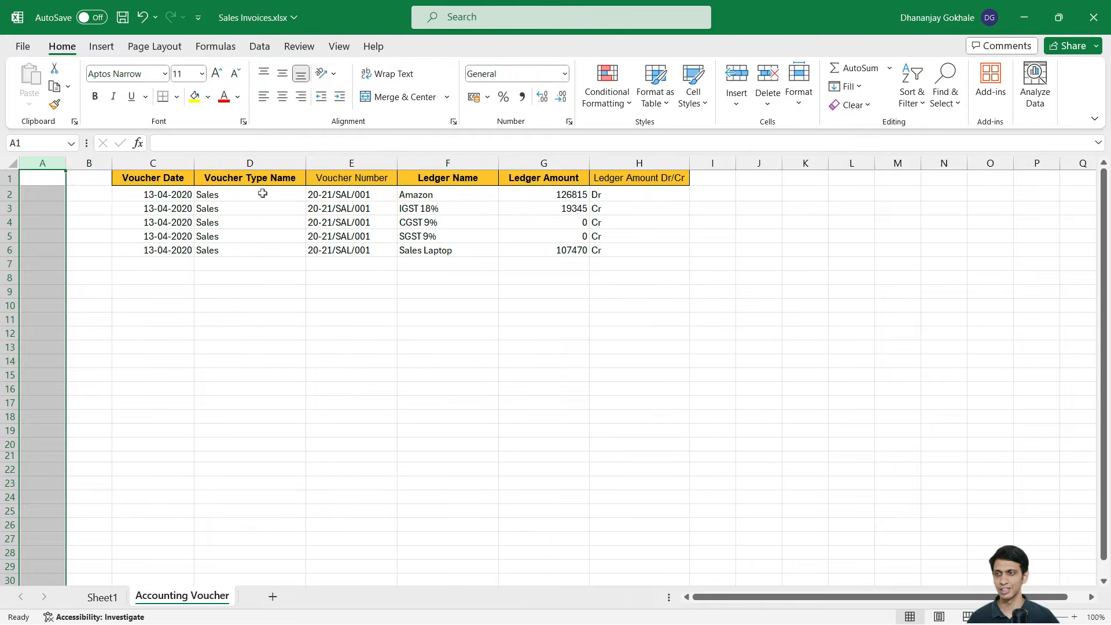
key(Left)
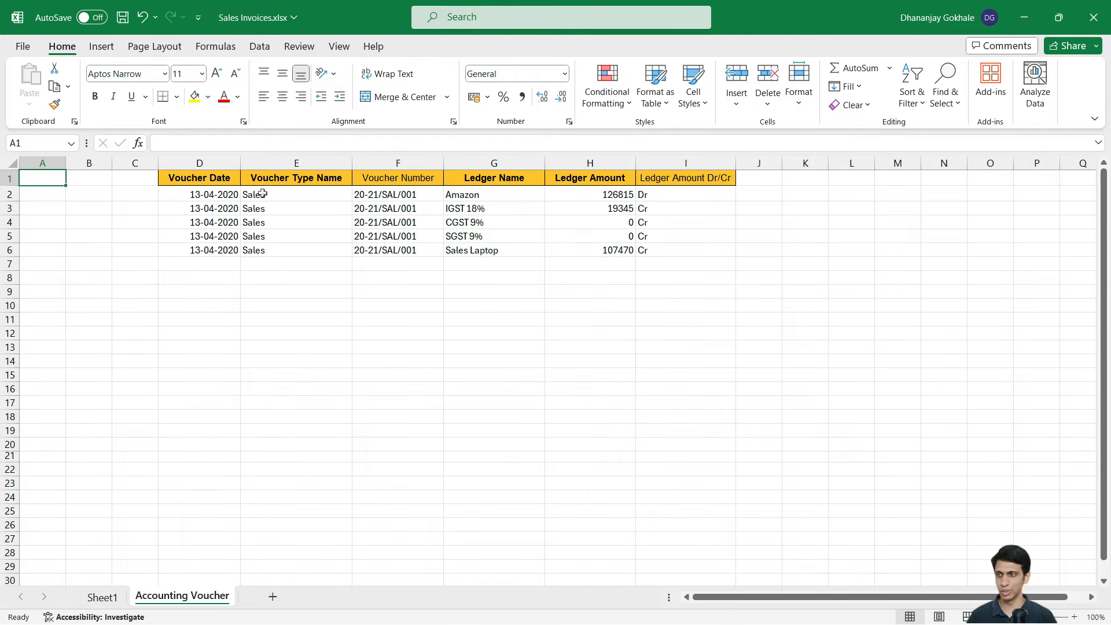
Enter the headers Ctr in cell A1 and Sr in cell B1
text(c)
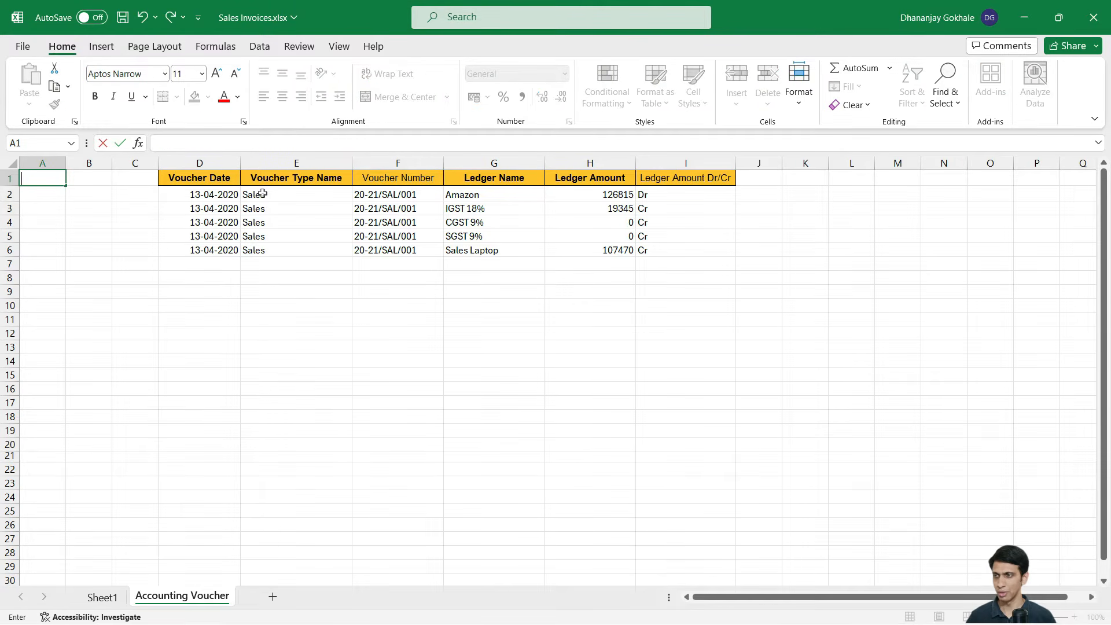
text(Ctr)
key(Return)
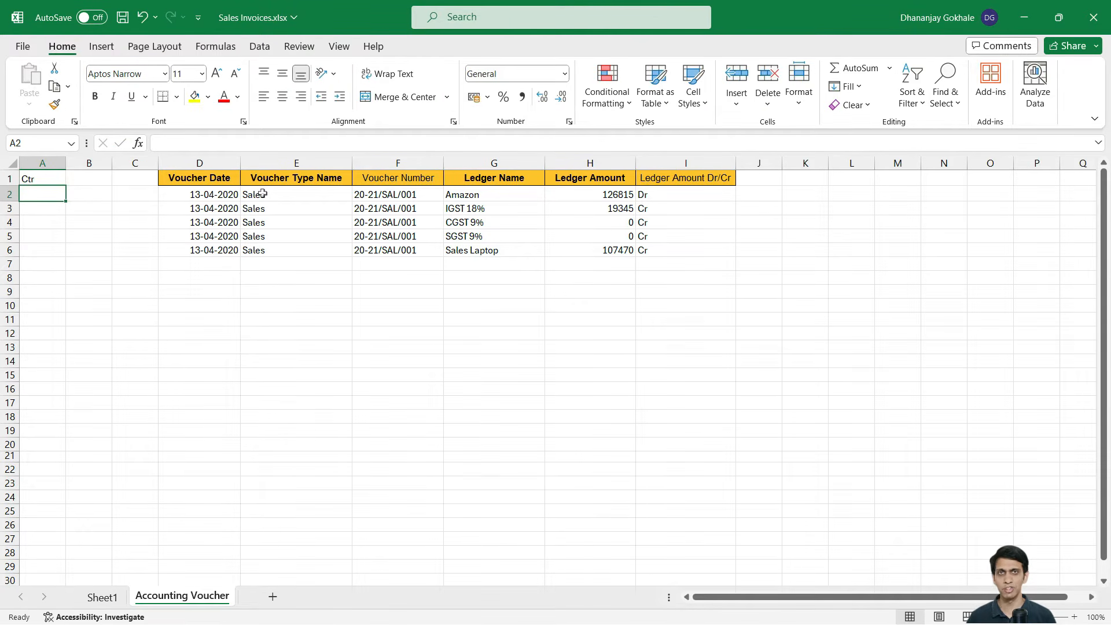
key(Up)
key(Right)
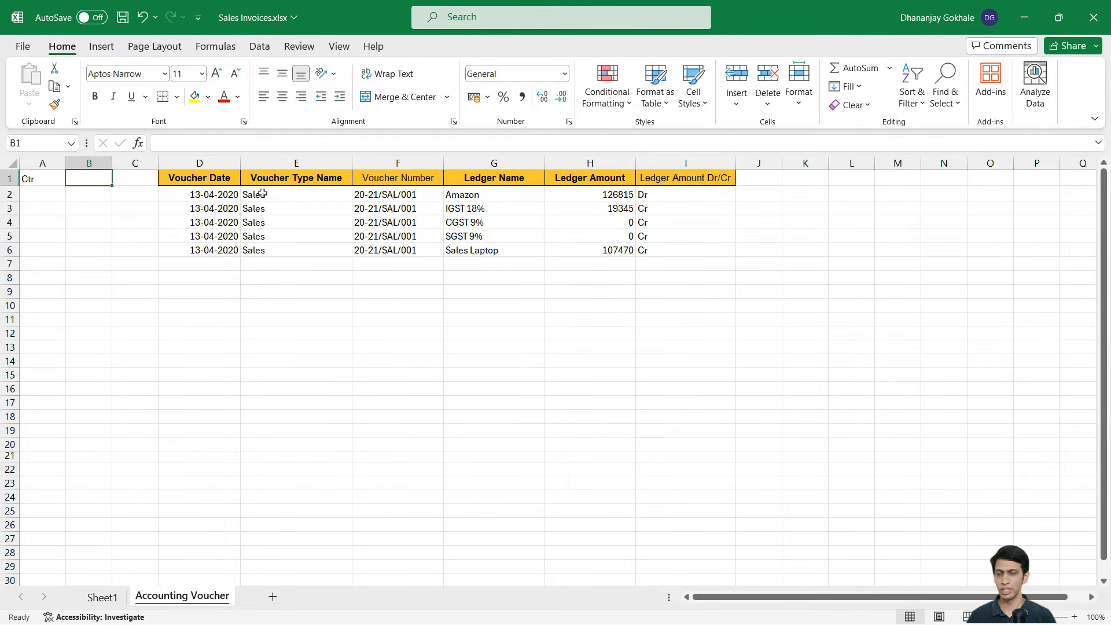
text(Sr)
key(Tab)
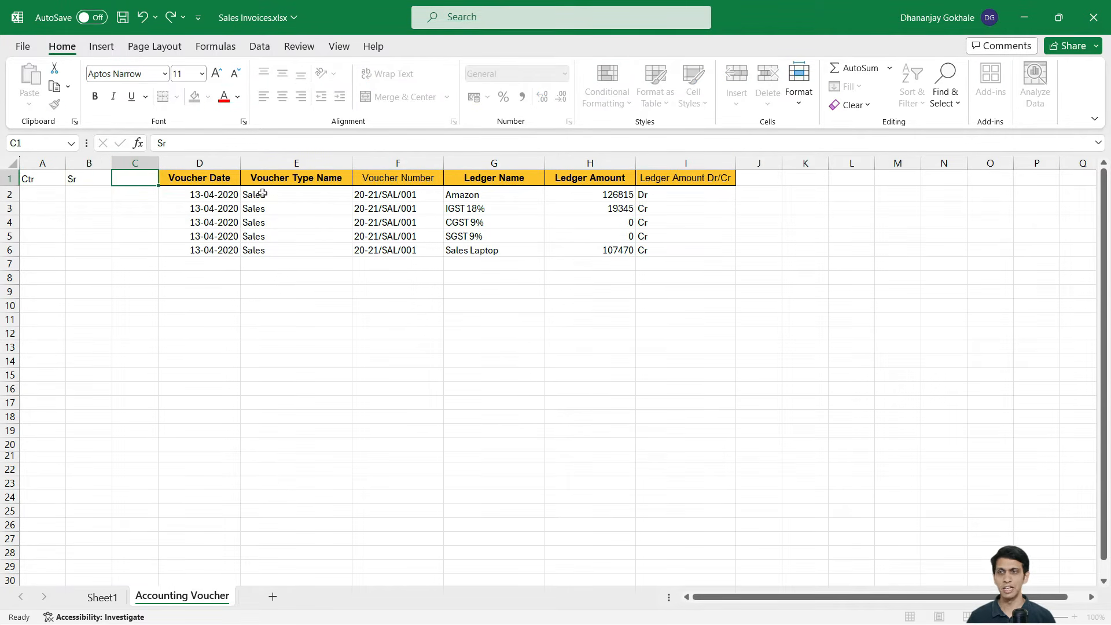
key(Left)
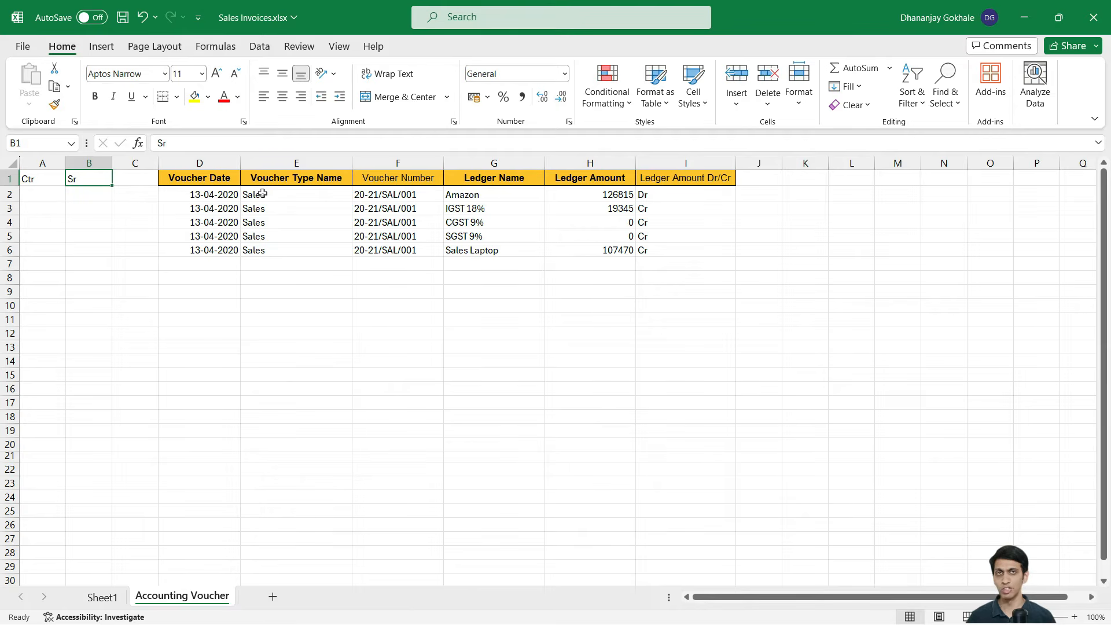
Check the Sr column on Sheet1 and enter the header Line in cell C1 of the Accounting Voucher sheet
key(ctrl+Page_Up)
key(Down)
key(Down)
key(Down)
key(ctrl+Up)
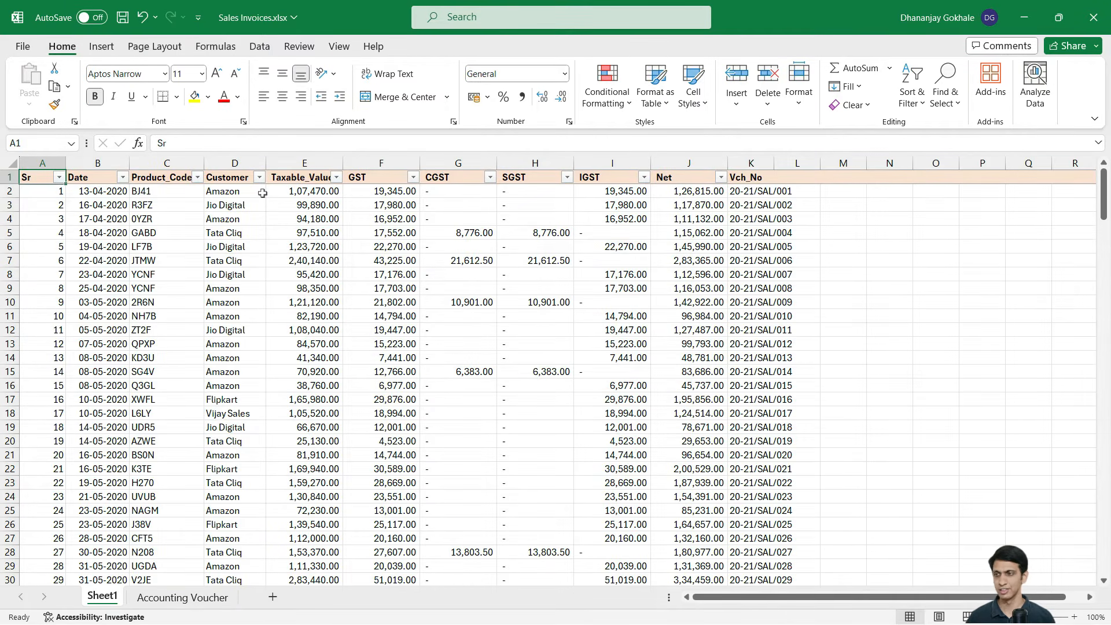
key(ctrl+Page_Down)
key(Right)
text(Line)
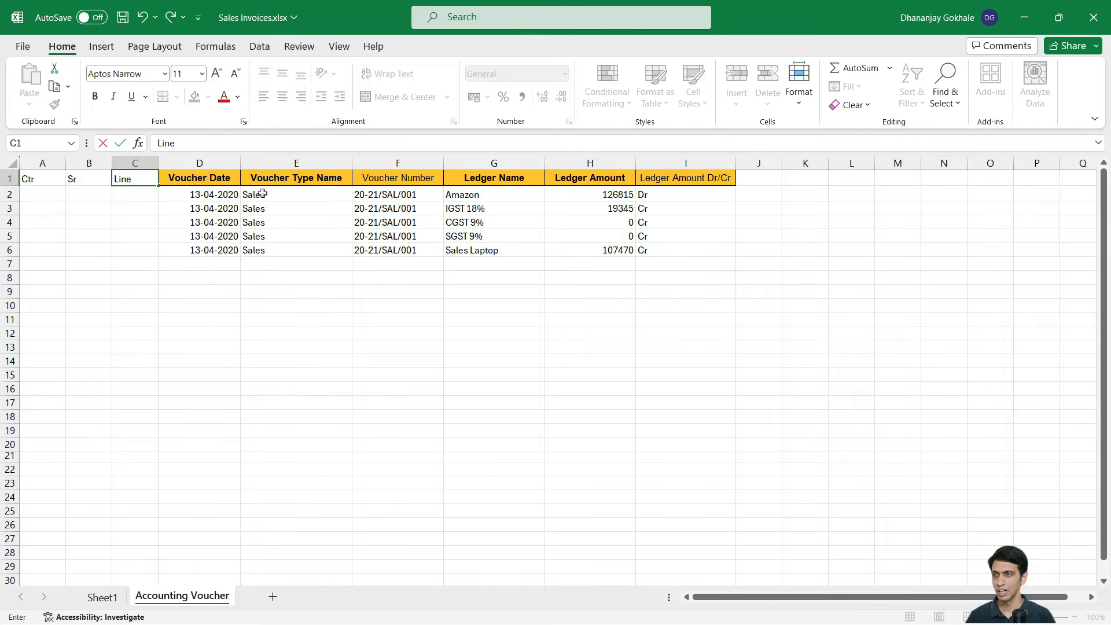
key(Return)
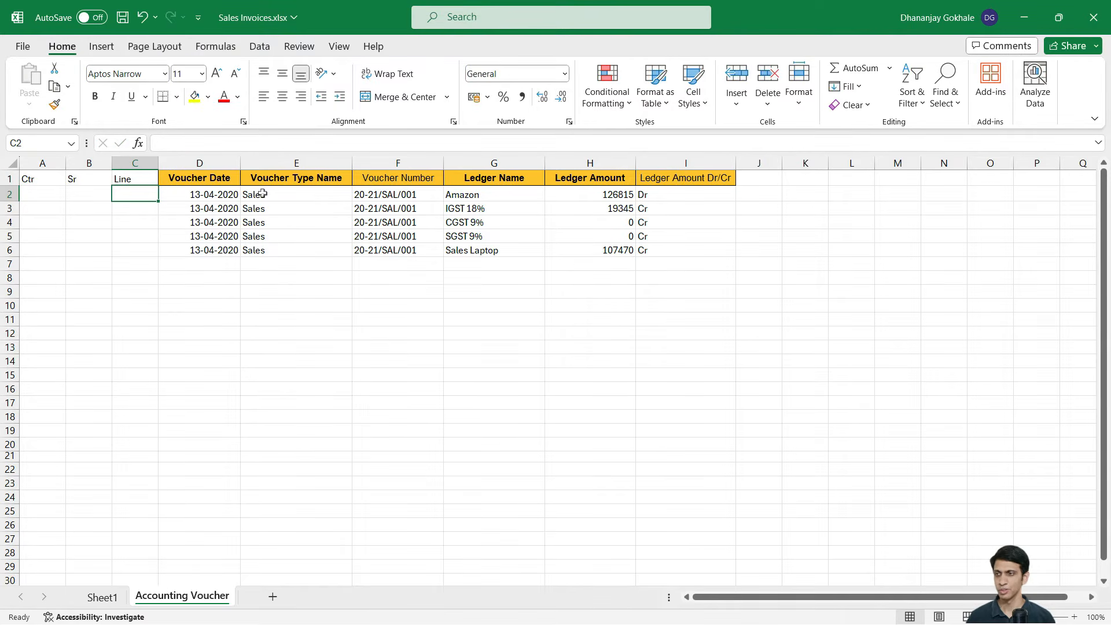
Number the five voucher rows 1 to 5 in the Line column, cells C2 to C6
text(1)
key(Return)
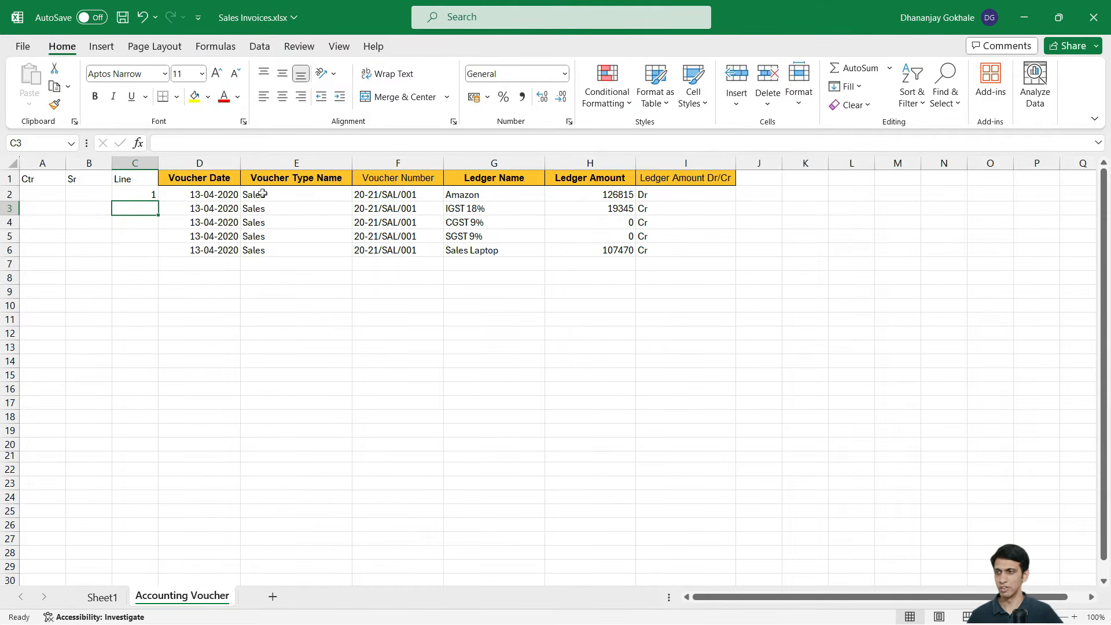
text(2)
key(Return)
key(Up)
key(Up)
key(shift+Down)
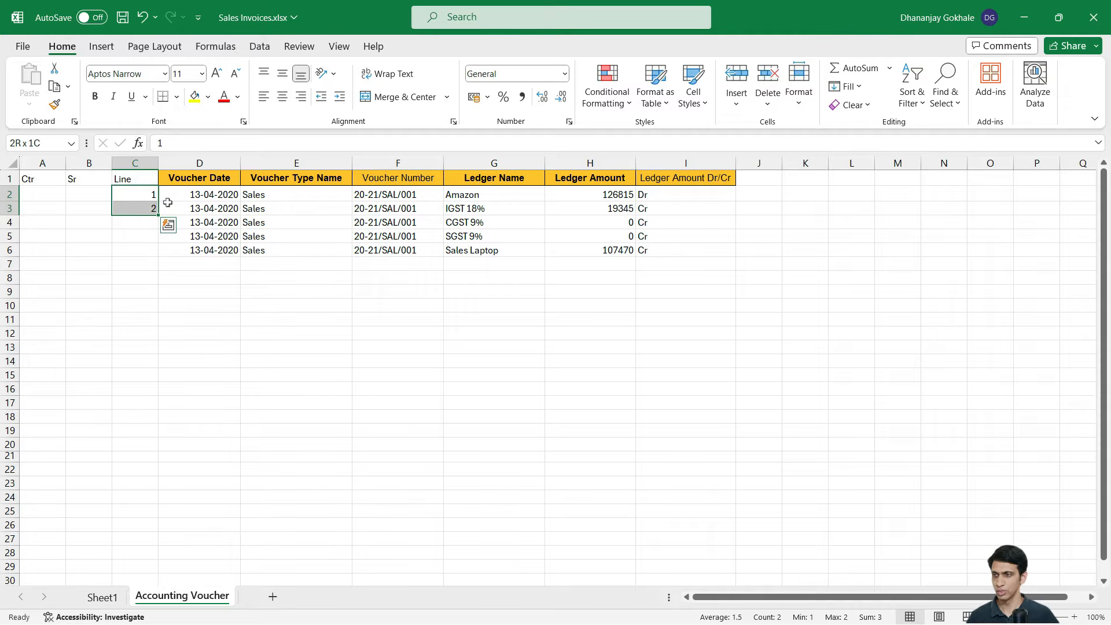
drag(158, 215, 163, 257)
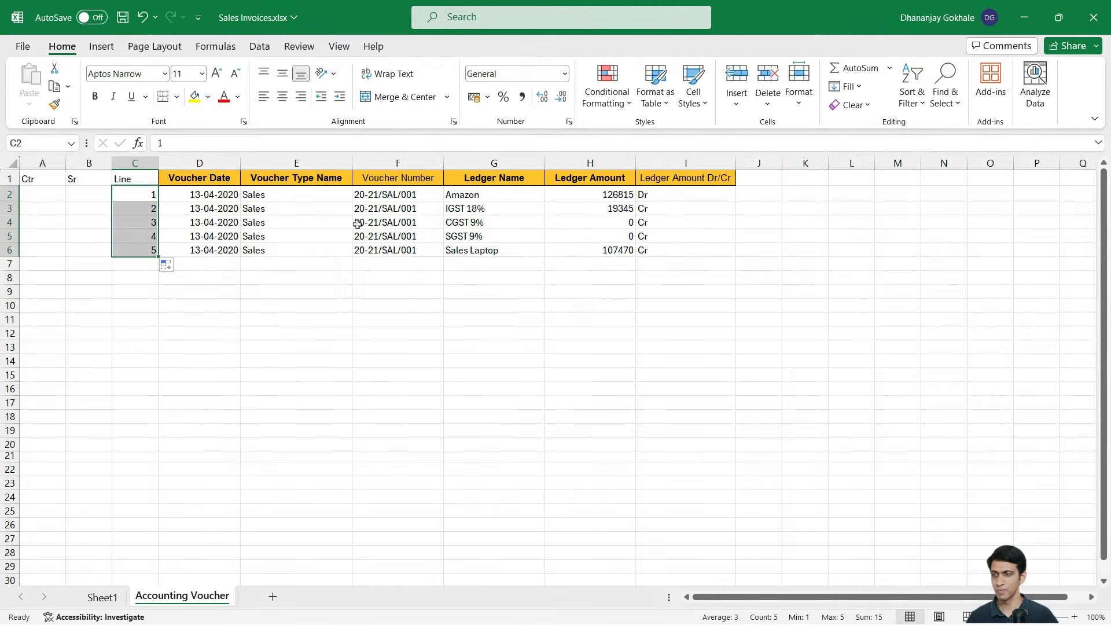
Enter 1 in the Sr column for all five rows of the first voucher, cells B2 to B6
key(Left)
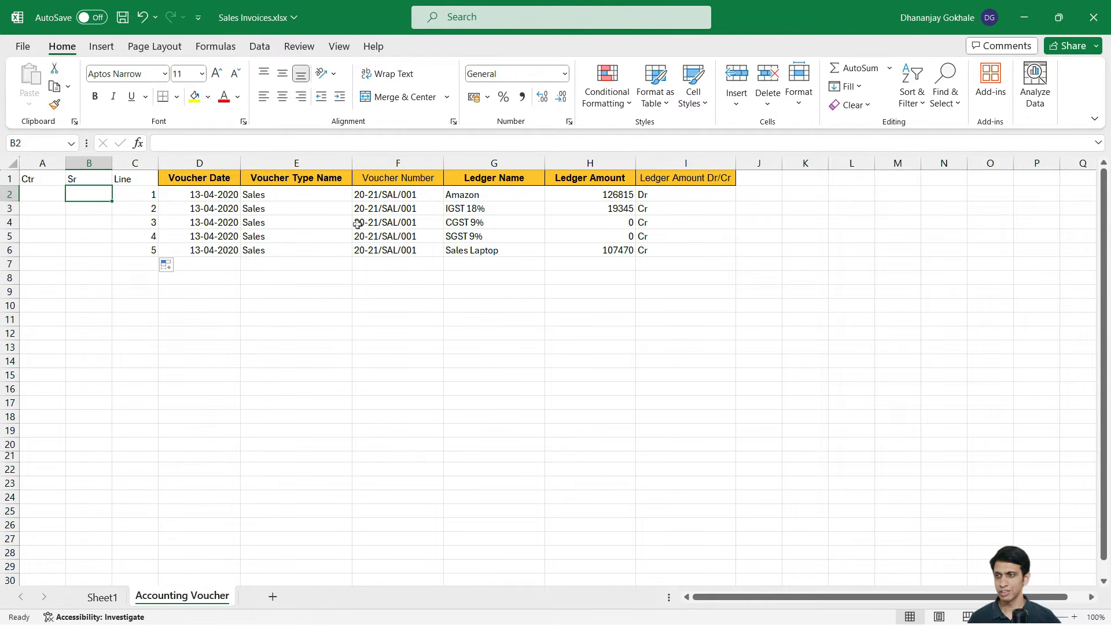
text(1)
key(Return)
key(Up)
key(shift+Down)
key(shift+Down)
key(shift+Down)
key(shift+Down)
key(ctrl+d)
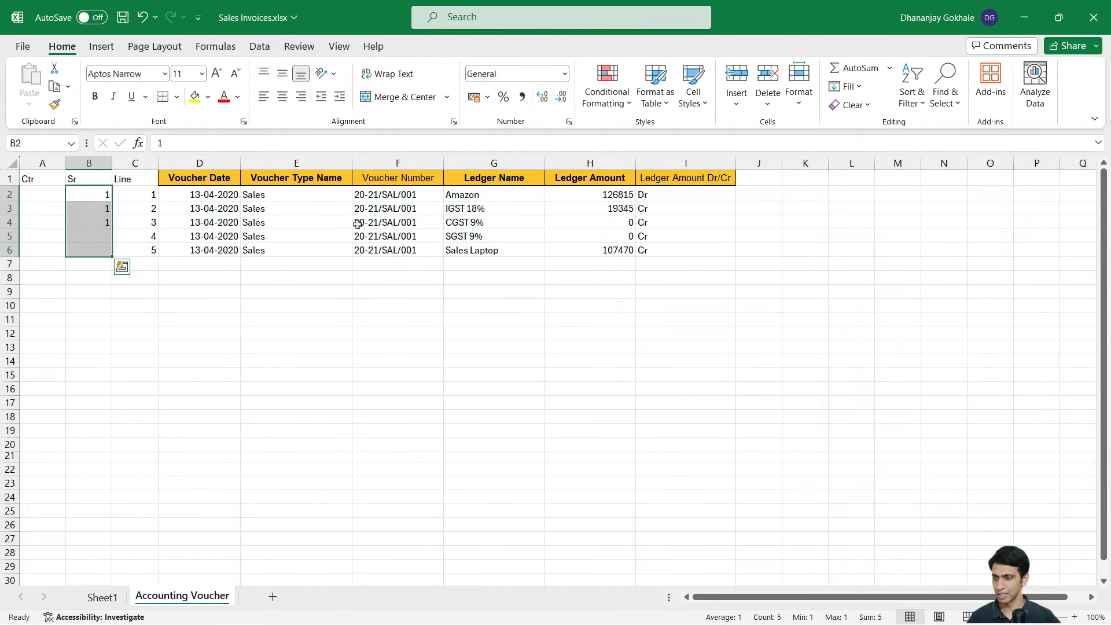
Copy the line numbers 1 to 5 from C2:C6 into cells C7 to C11
key(Down)
key(Down)
key(Down)
key(Down)
key(Down)
key(Right)
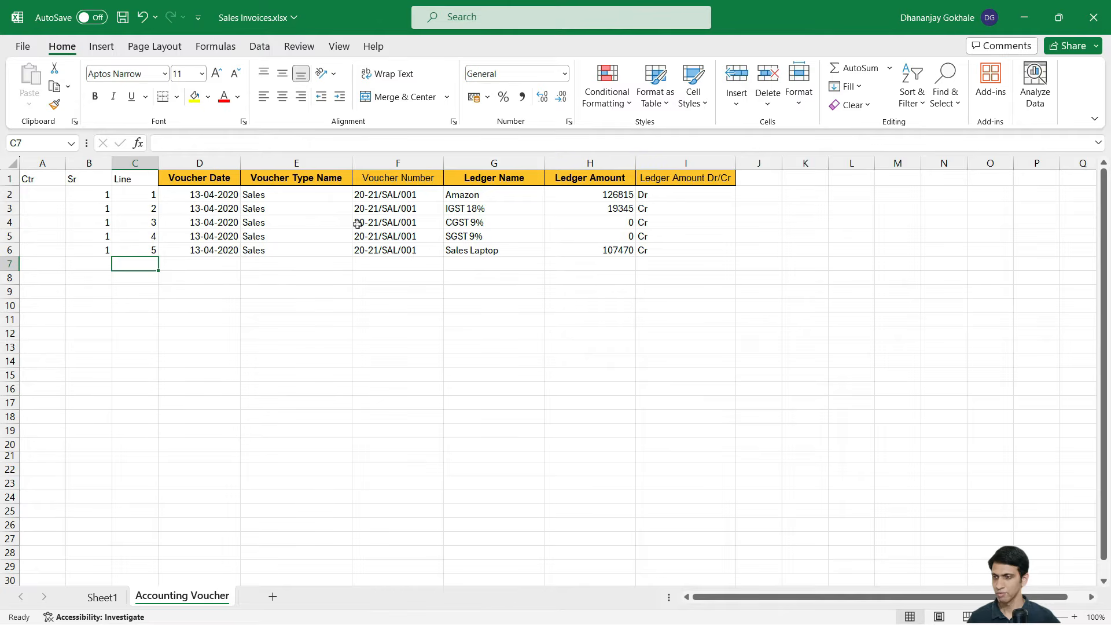
key(Up)
key(Up)
key(Up)
key(Up)
key(Up)
key(shift+Down)
key(shift+Down)
key(shift+Down)
key(shift+Down)
key(ctrl+c)
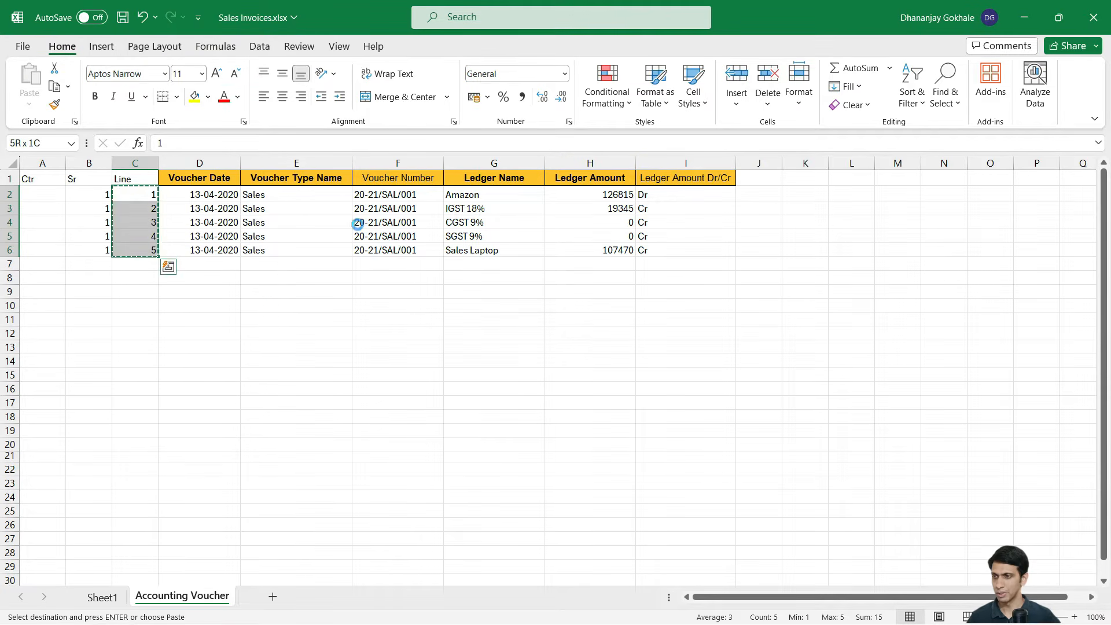
key(Down)
key(Down)
key(Down)
key(Down)
key(Down)
key(ctrl+v)
Enter 2 in cell B7 as the Sr value of the second voucher
key(Left)
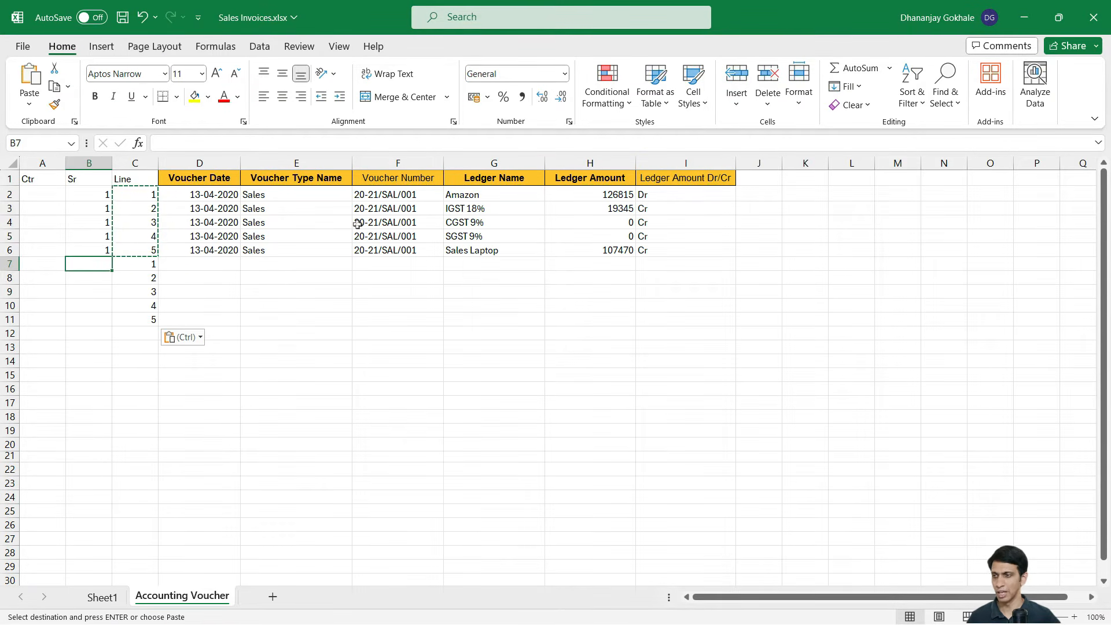
text(2)
key(Return)
key(Up)
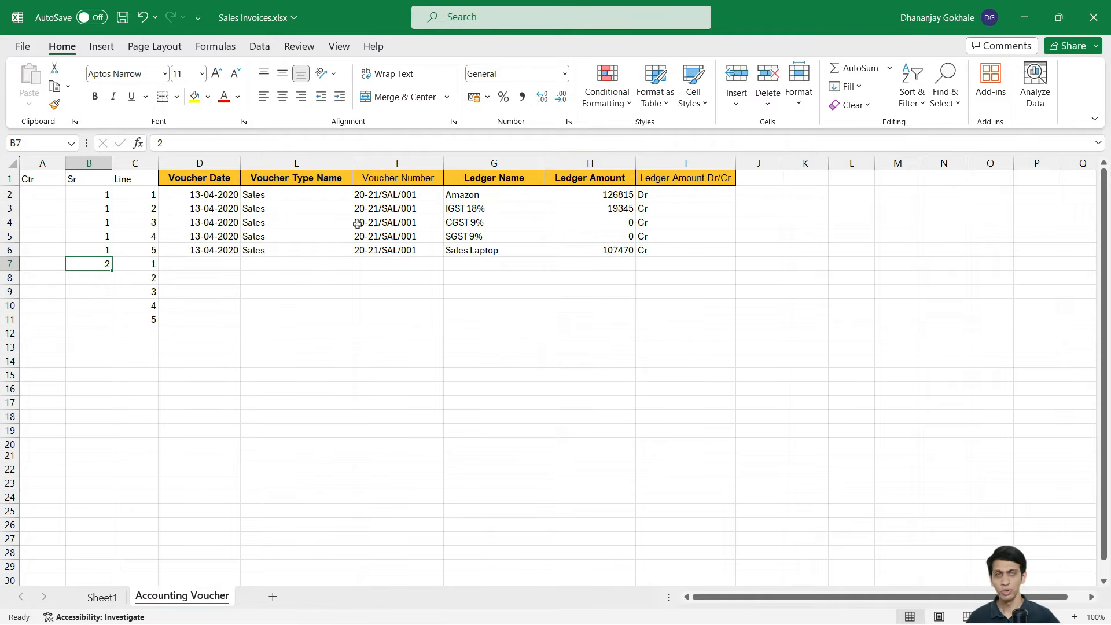
key(shift+Down)
key(shift+Down)
key(Down)
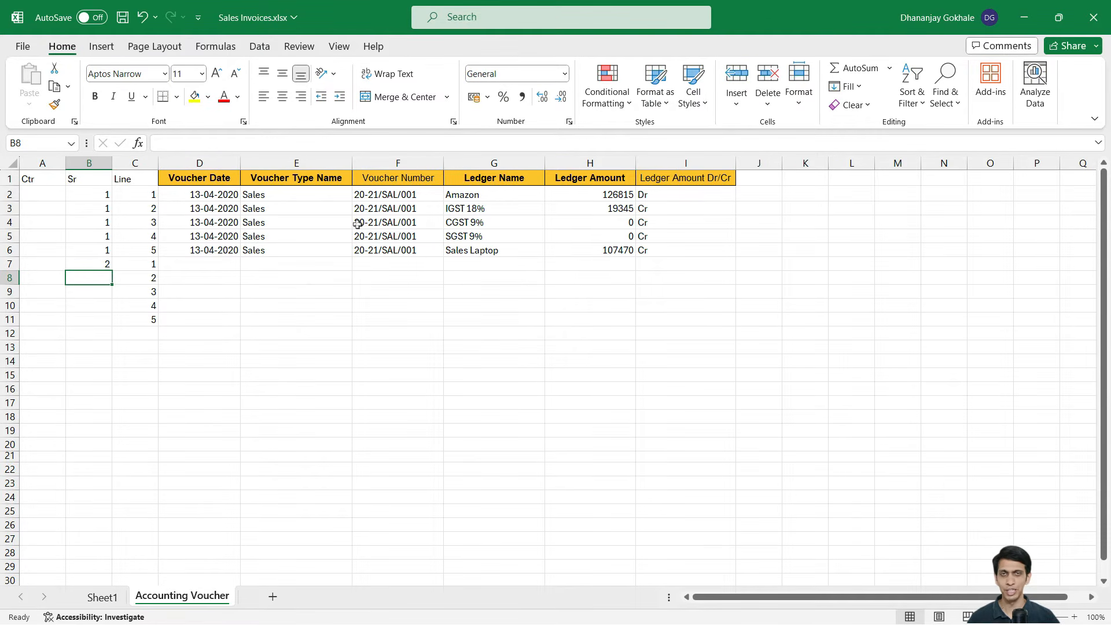
key(Up)
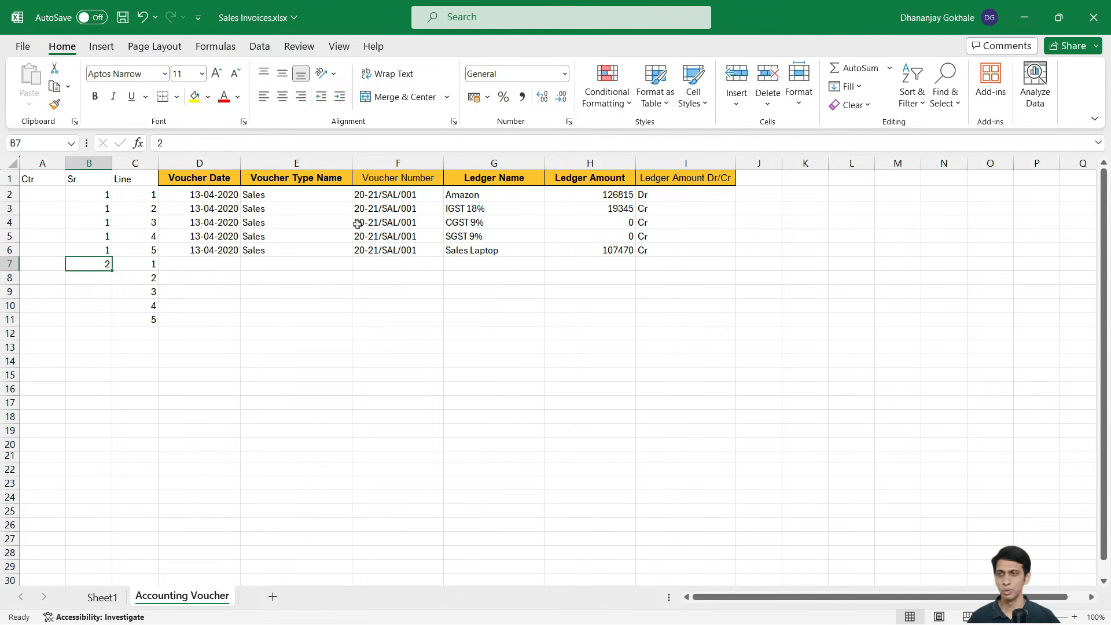
Check the last Sr number of the invoice list on Sheet1 and return to the Accounting Voucher sheet
key(Up)
key(Up)
key(Up)
key(Up)
key(Up)
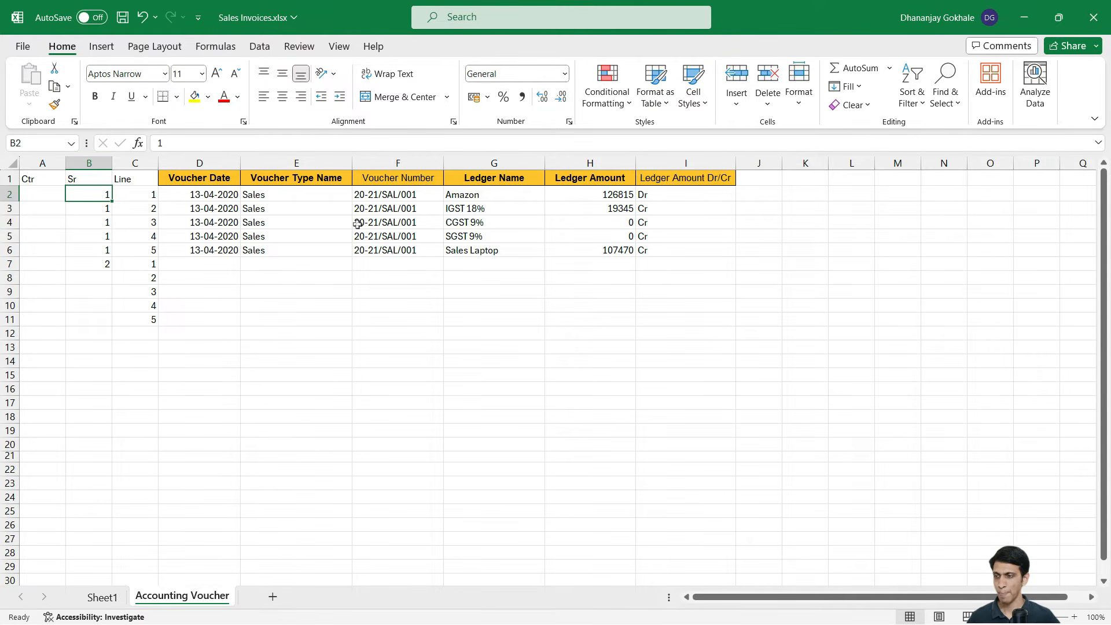
key(ctrl+Page_Up)
key(ctrl+Down)
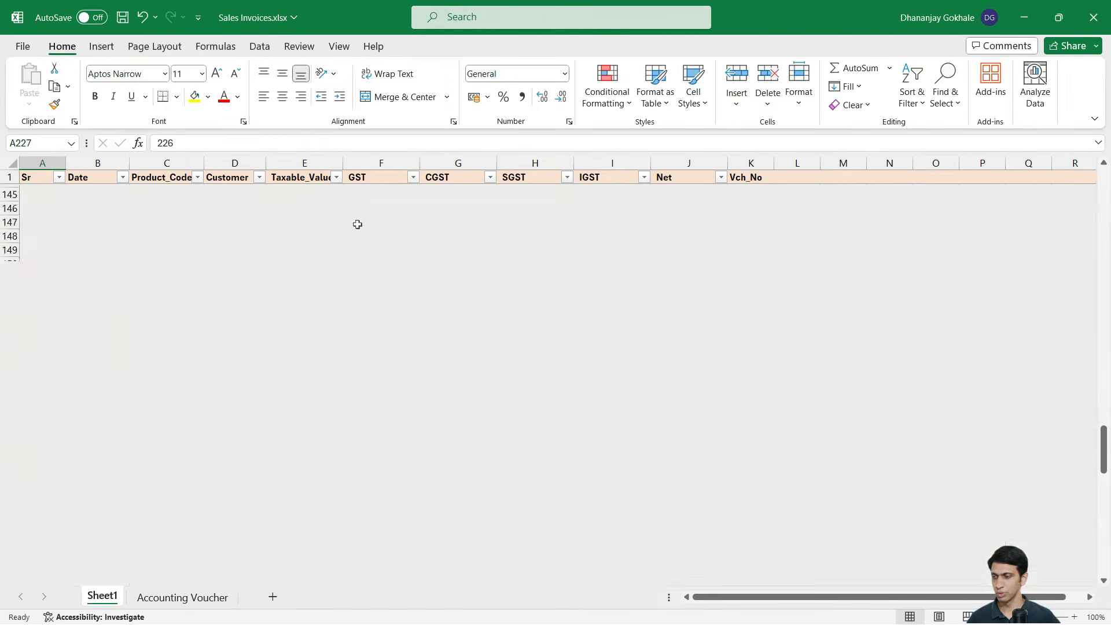
scroll(358, 225, down, 1)
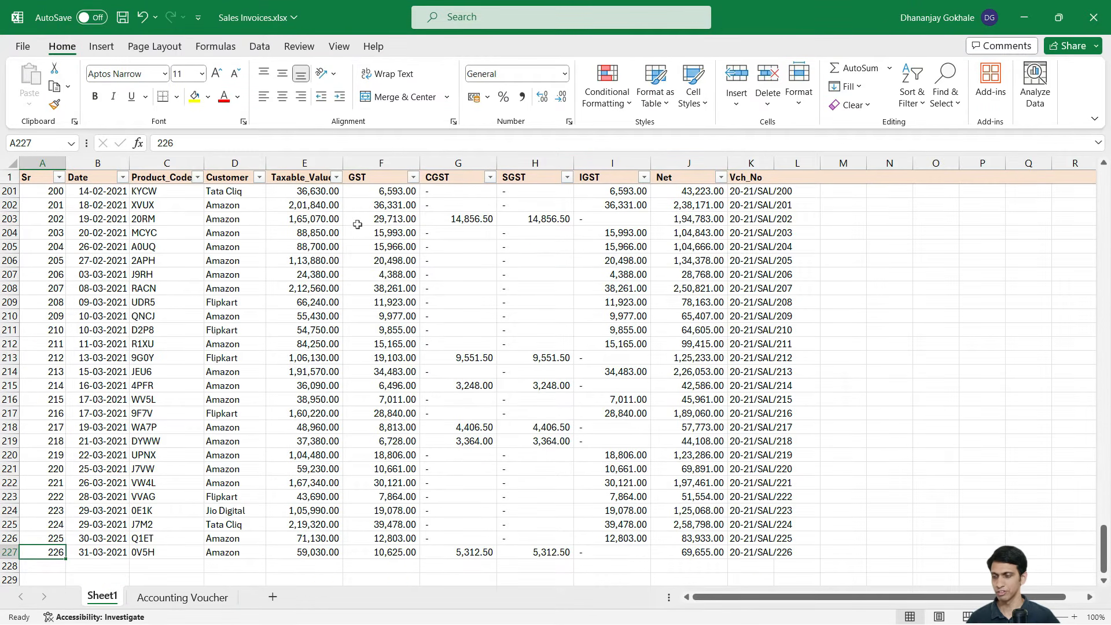
key(ctrl+Page_Down)
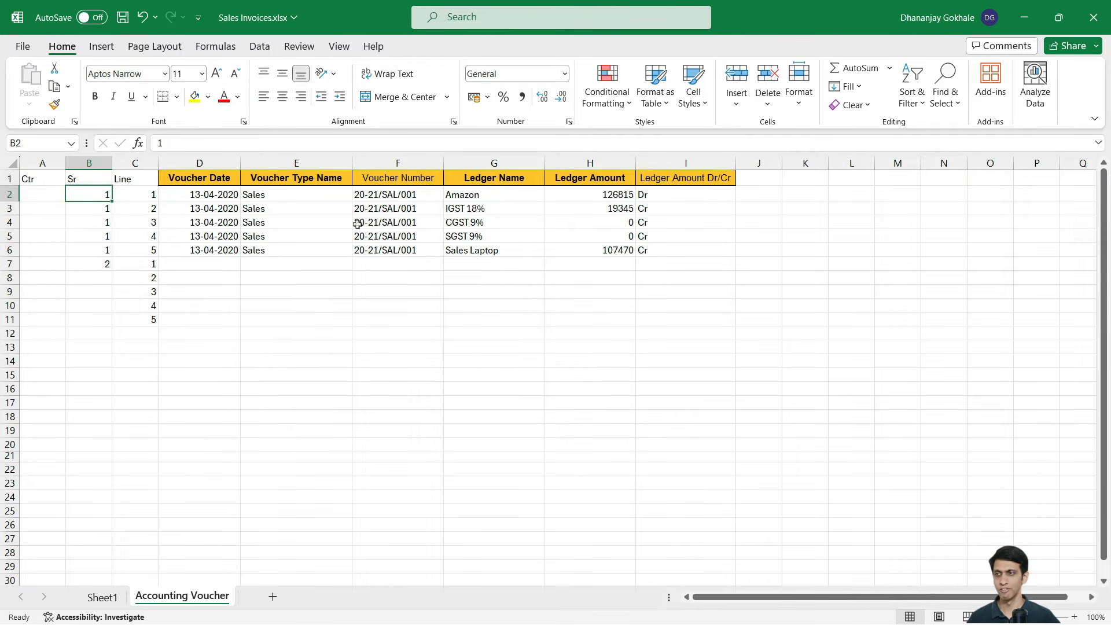
Calculate the total number of ledger lines in cell A2 with the formula =226*5
key(Left)
key(Up)
key(Down)
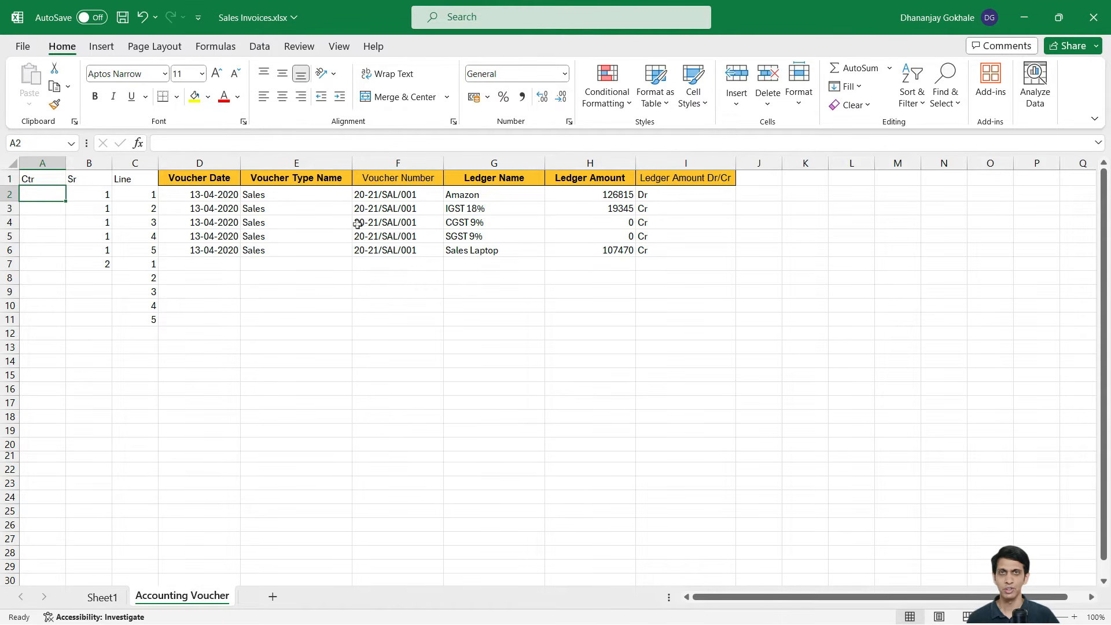
text(=225)
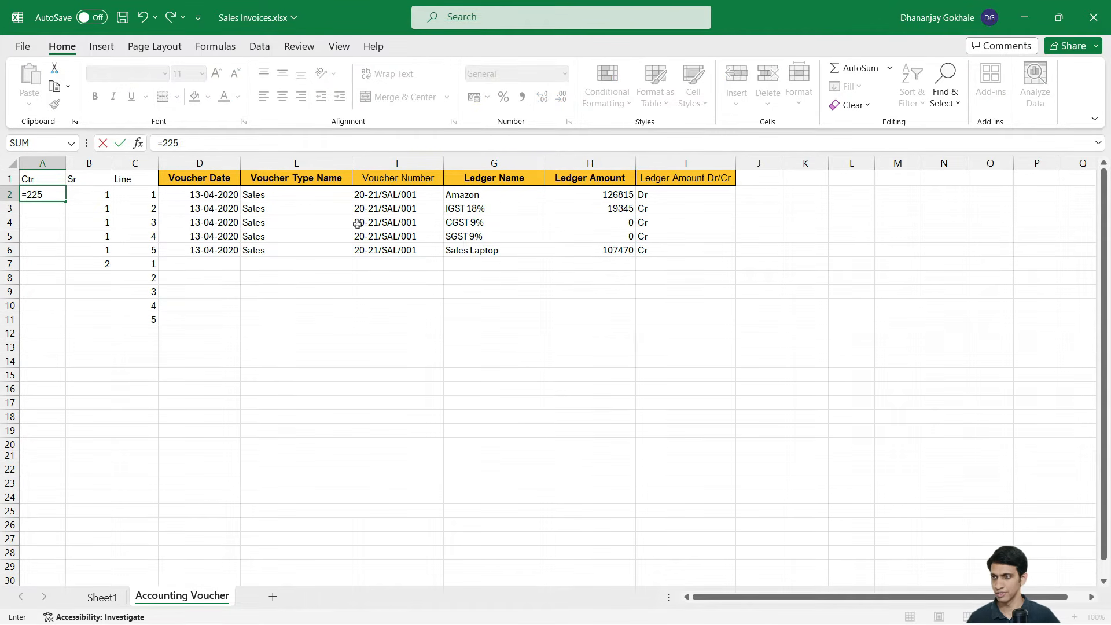
key(BackSpace)
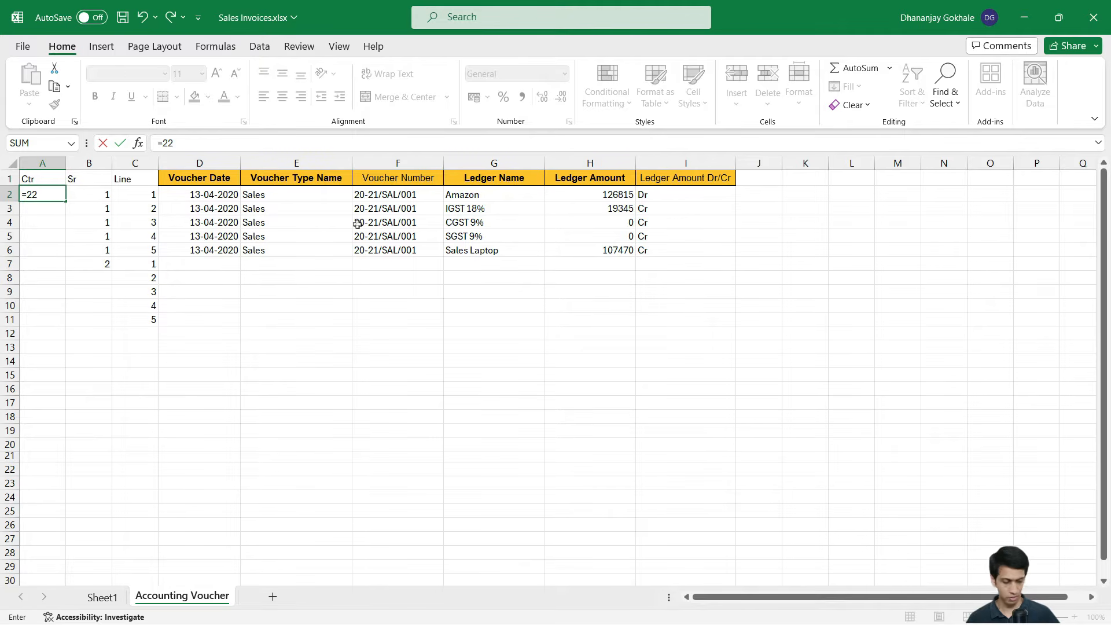
text(6*5)
key(Return)
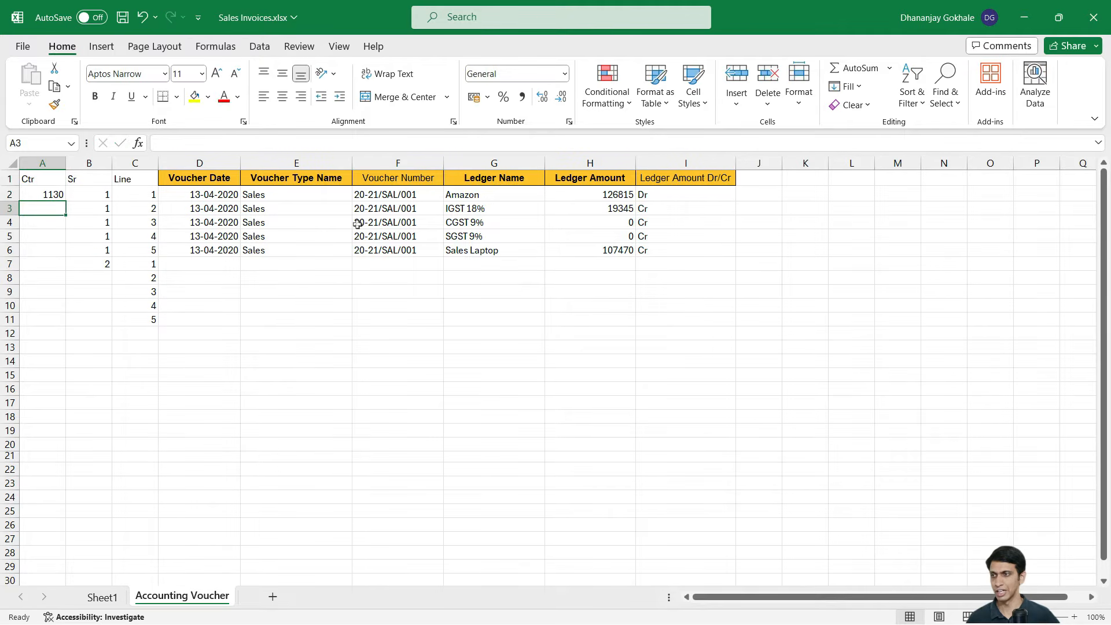
key(Up)
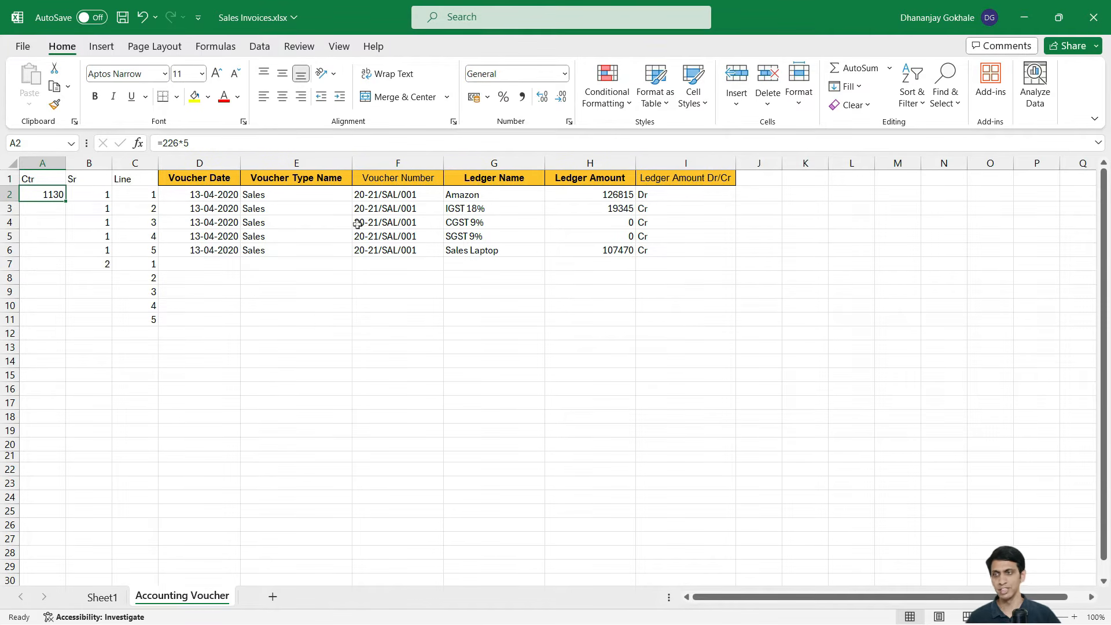
key(Delete)
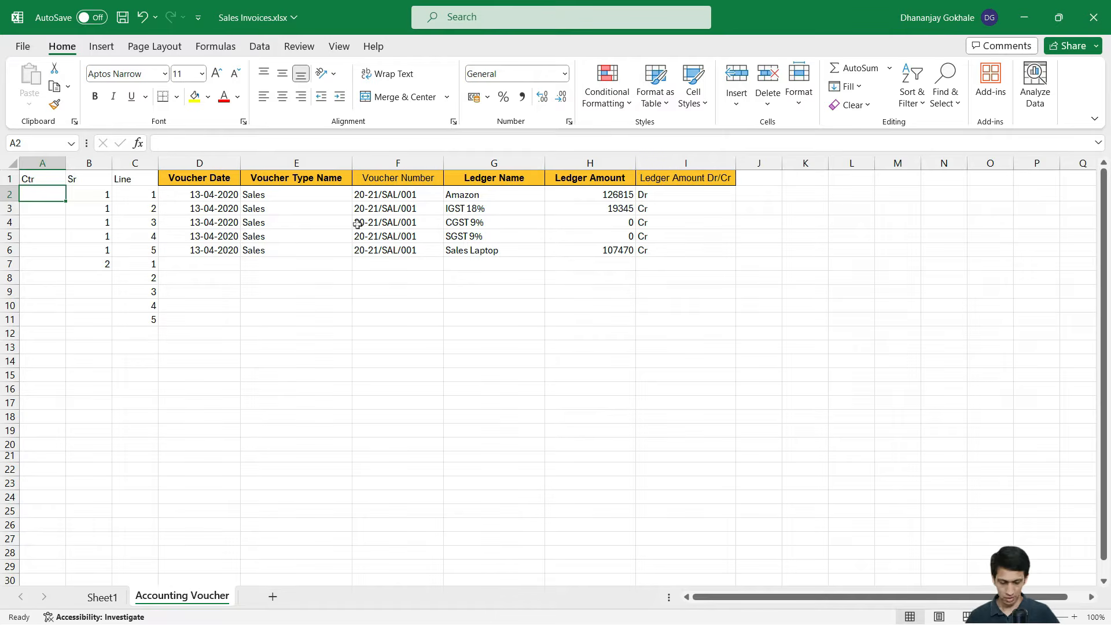
text(=)
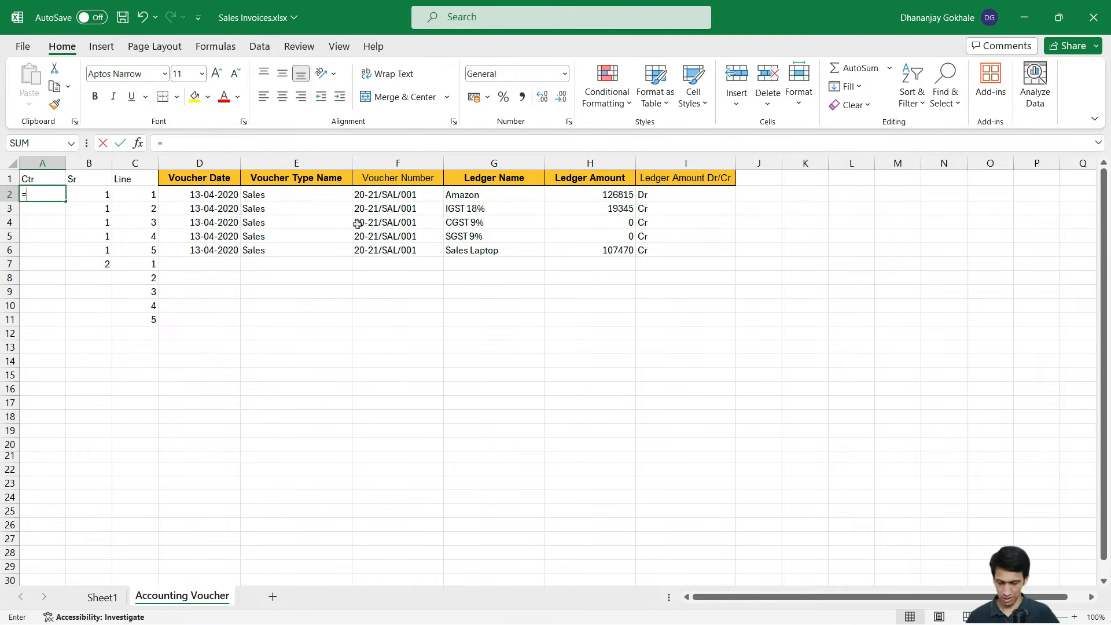
text(seq)
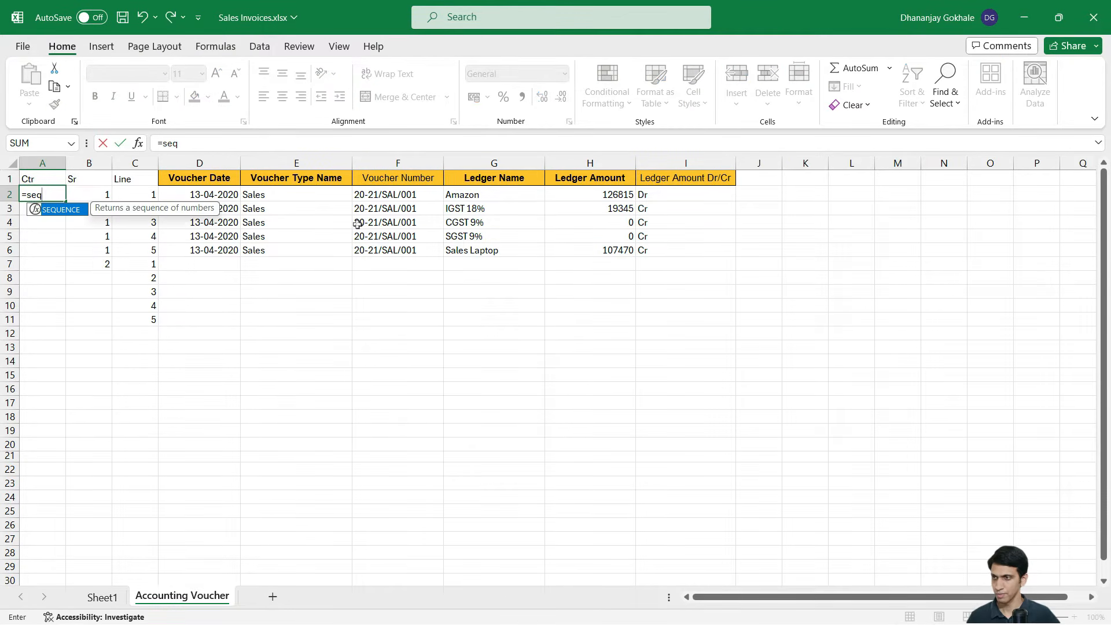
key(Escape)
key(ctrl+z)
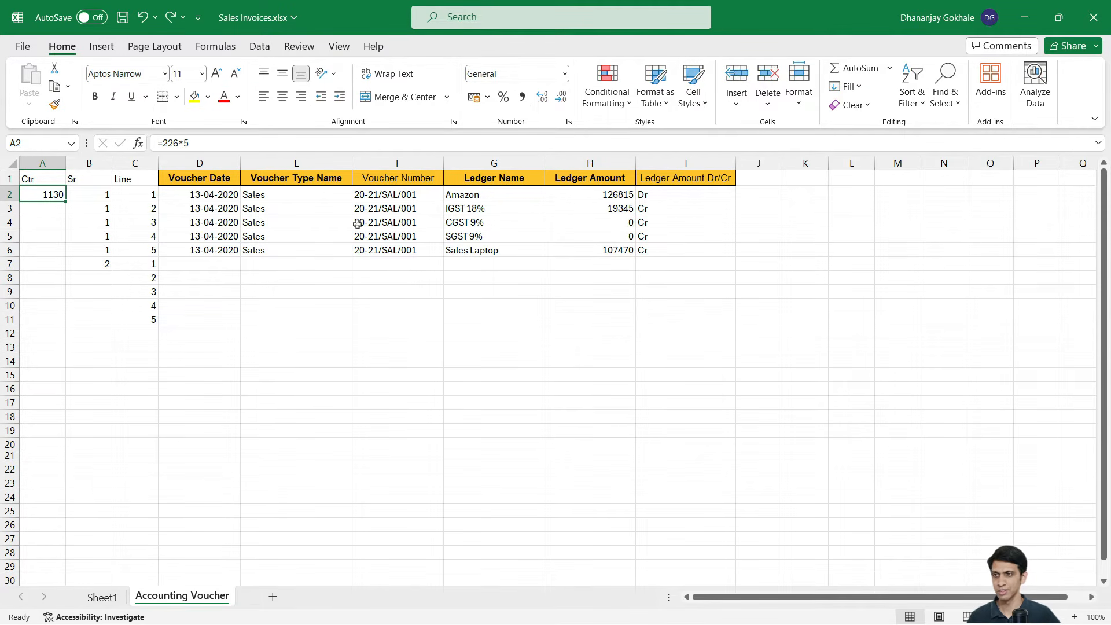
Replace the content of cell A2 with =SEQUENCE(1130,1,1) to number the Ctr column
key(Delete)
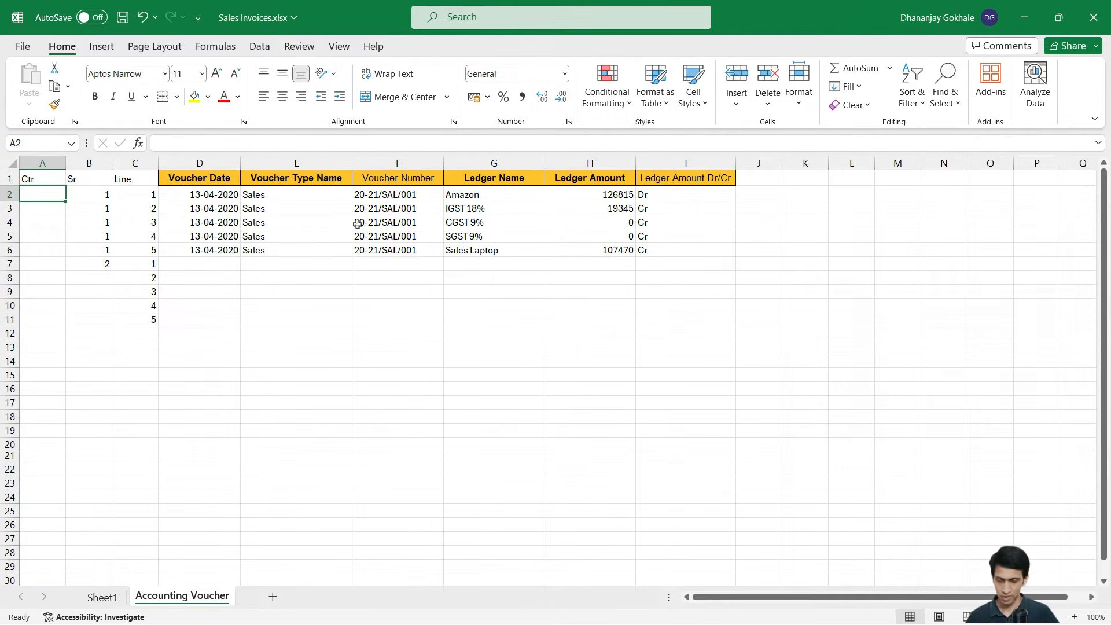
text(=seq)
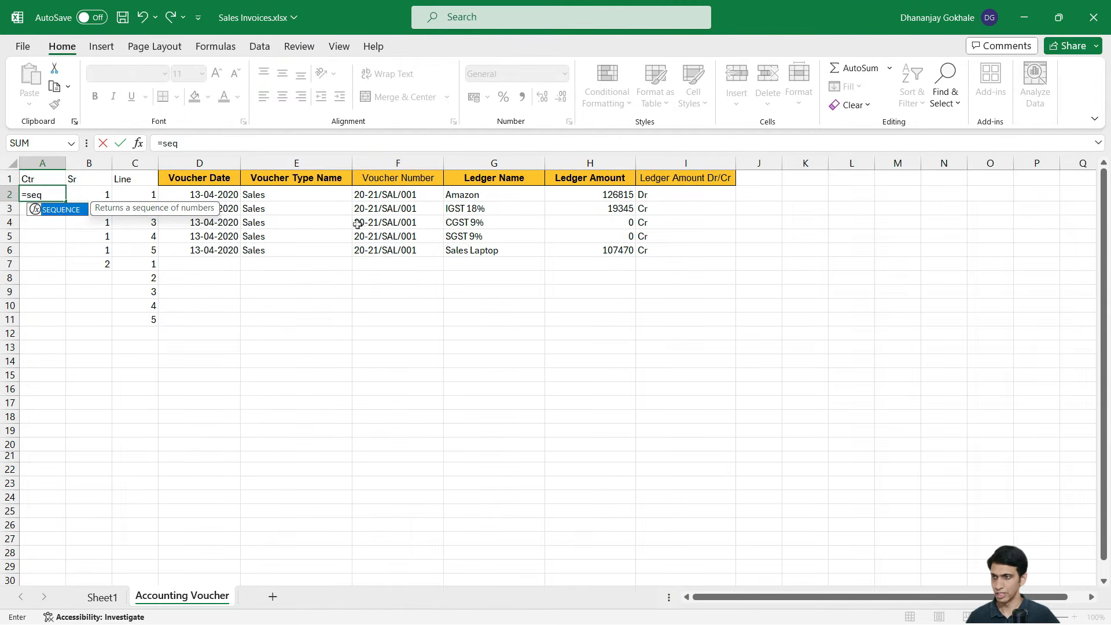
key(Tab)
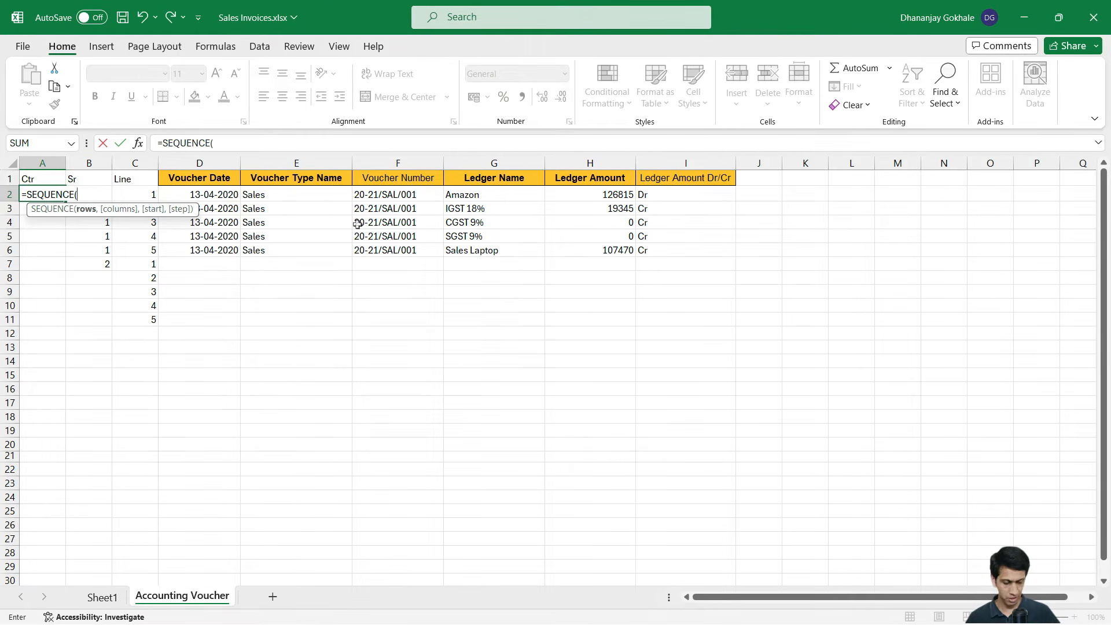
text(1130,)
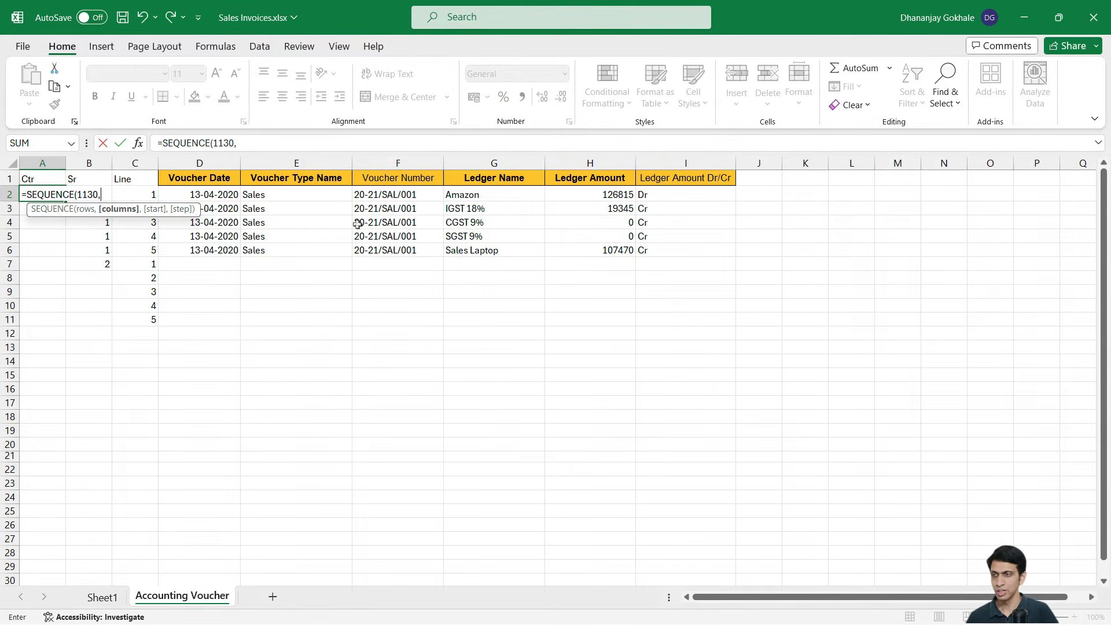
text(1)
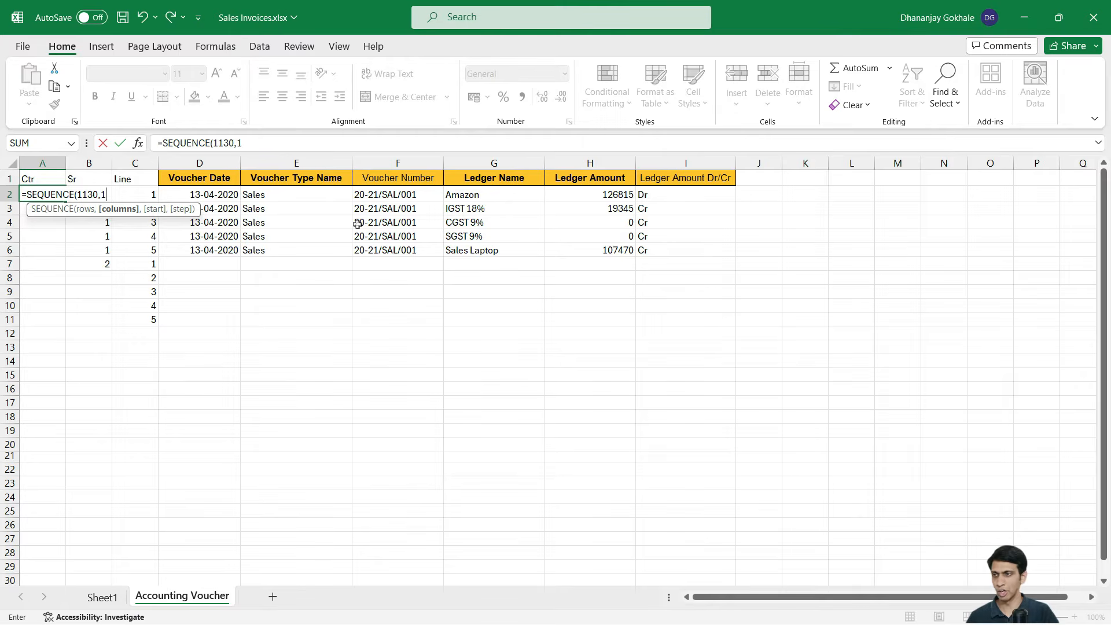
text(,)
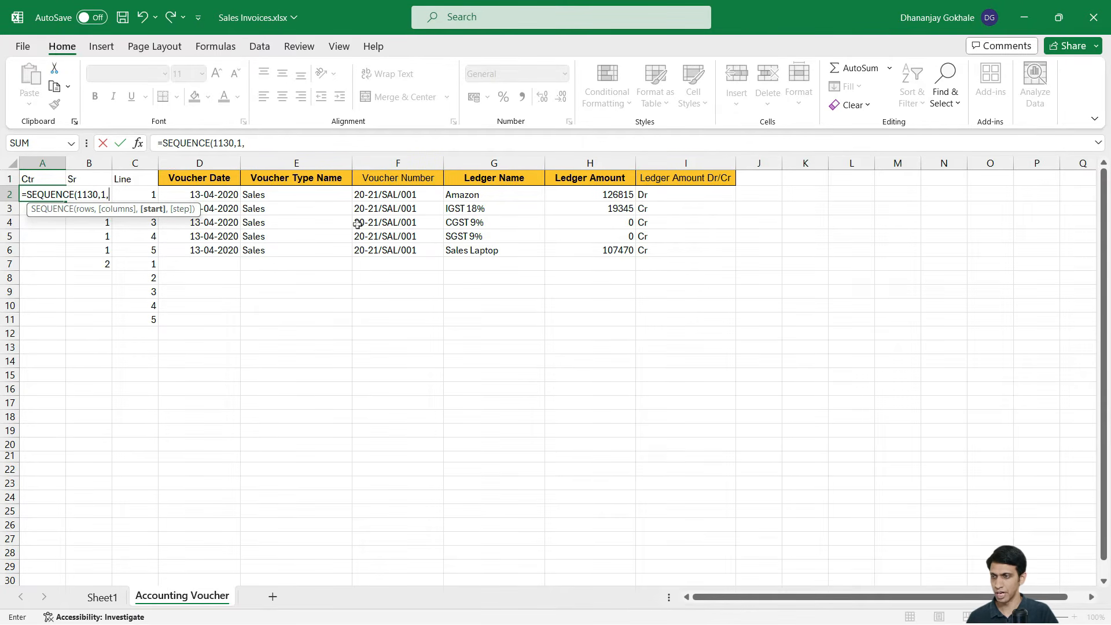
text(1))
key(Return)
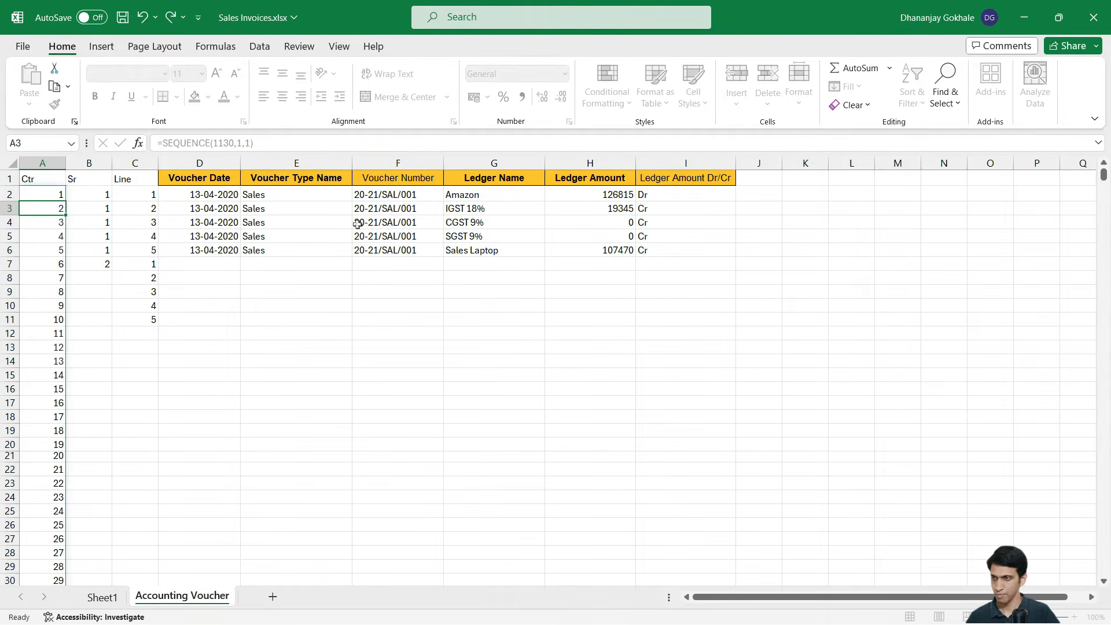
Check the last row of the Ctr sequence and return to its first row
key(ctrl+Down)
key(Down)
key(Up)
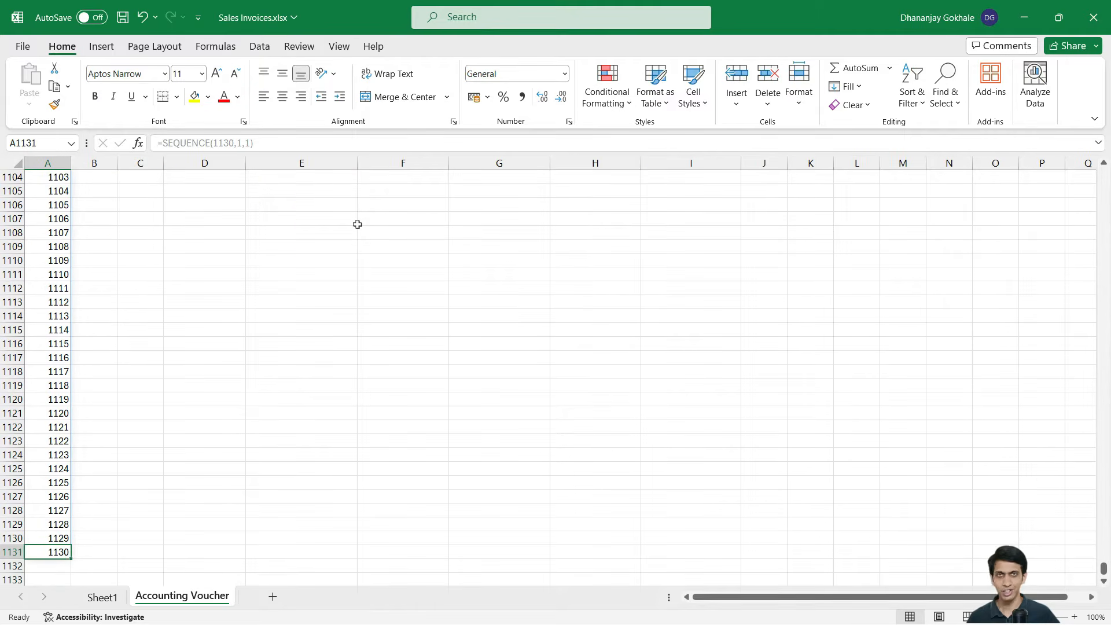
key(ctrl+Up)
key(Down)
Examine the Sr and Line values of the first two vouchers in rows 2 to 11
key(Right)
key(Down)
key(Down)
key(Down)
key(Down)
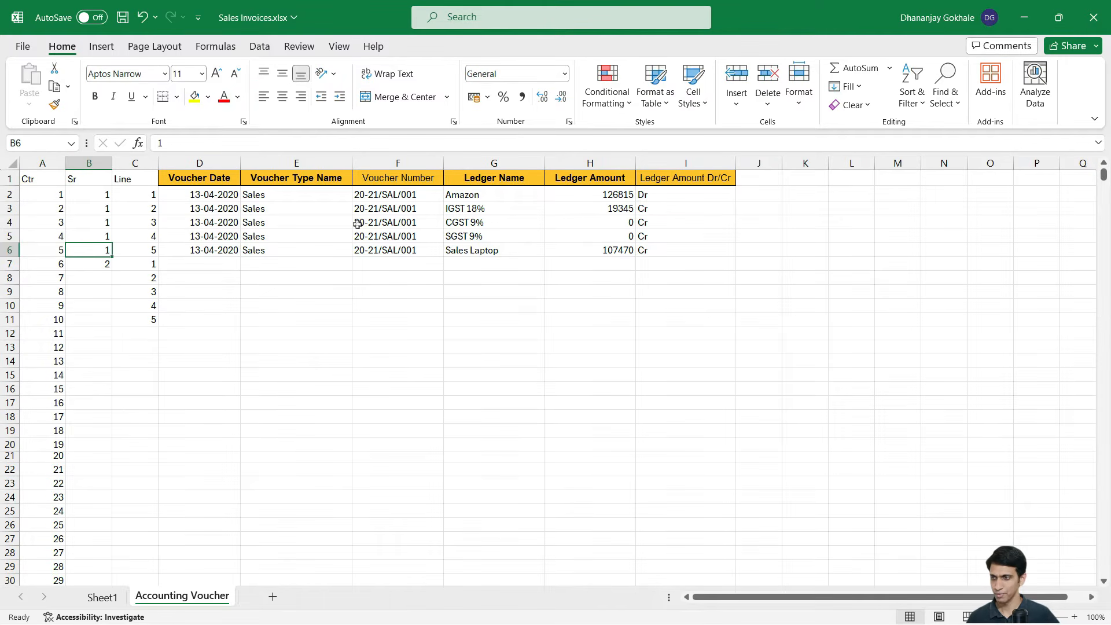
key(Right)
key(Up)
key(Up)
key(Down)
key(Down)
key(Down)
key(Down)
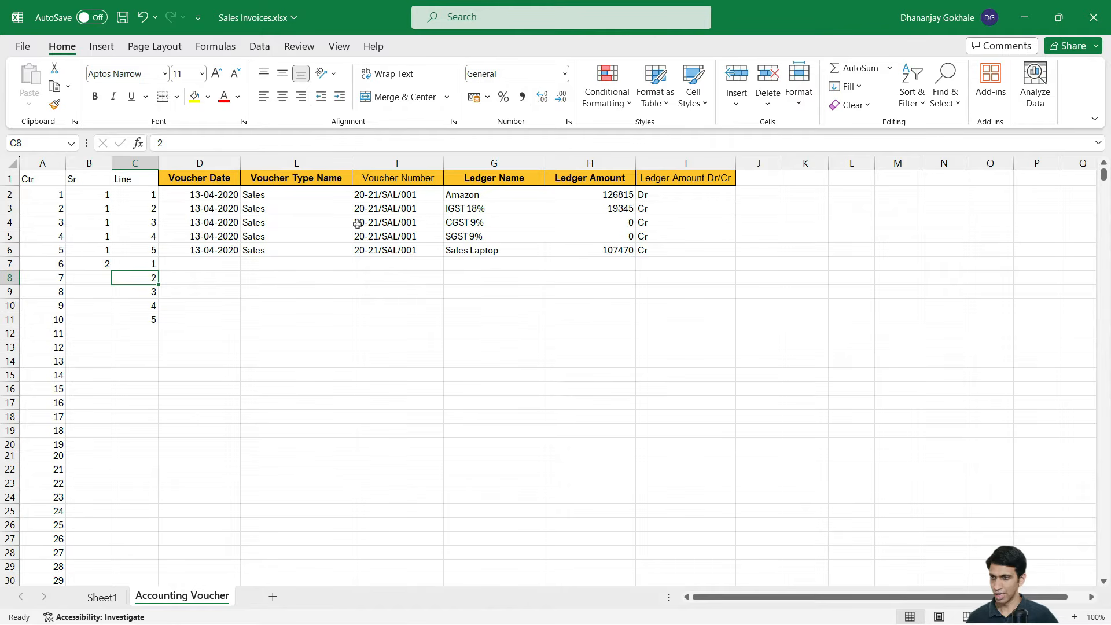
key(Down)
key(Down)
key(Down)
key(Up)
key(Up)
key(Left)
key(Up)
key(Up)
key(shift+Right)
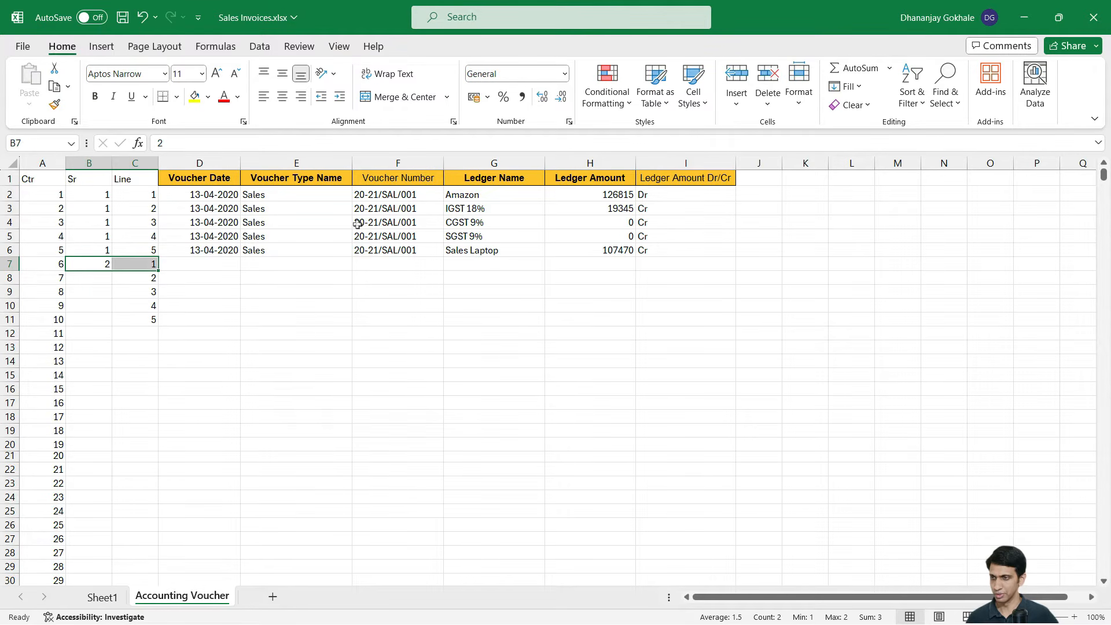
Clear the second voucher's Sr value from cell B7
key(shift+Left)
key(Delete)
key(Up)
key(Up)
key(Up)
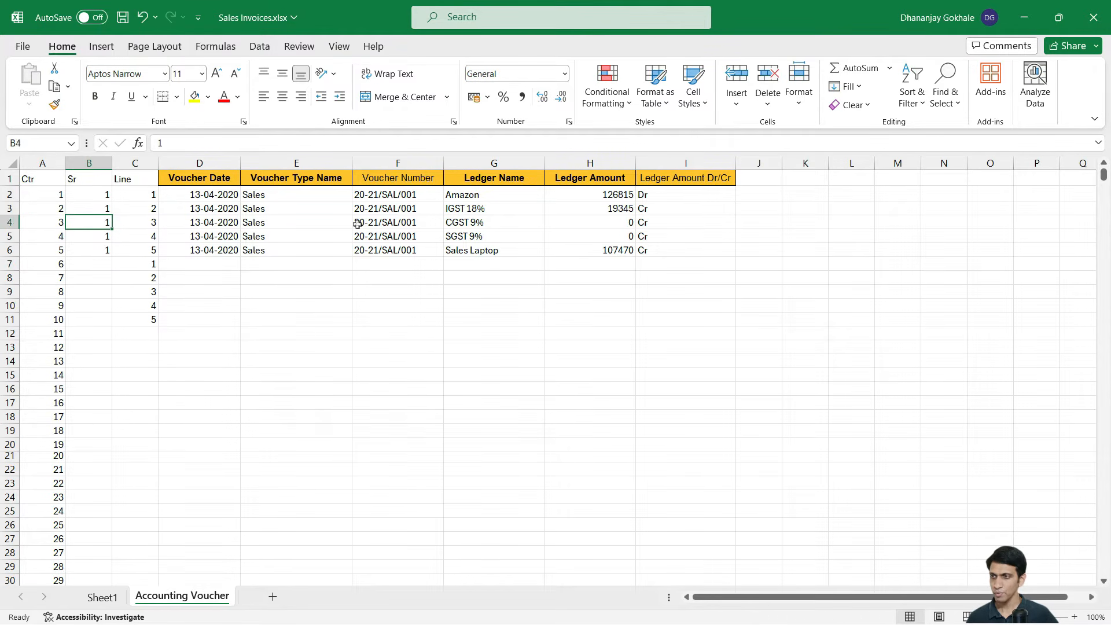
key(Up)
key(Up)
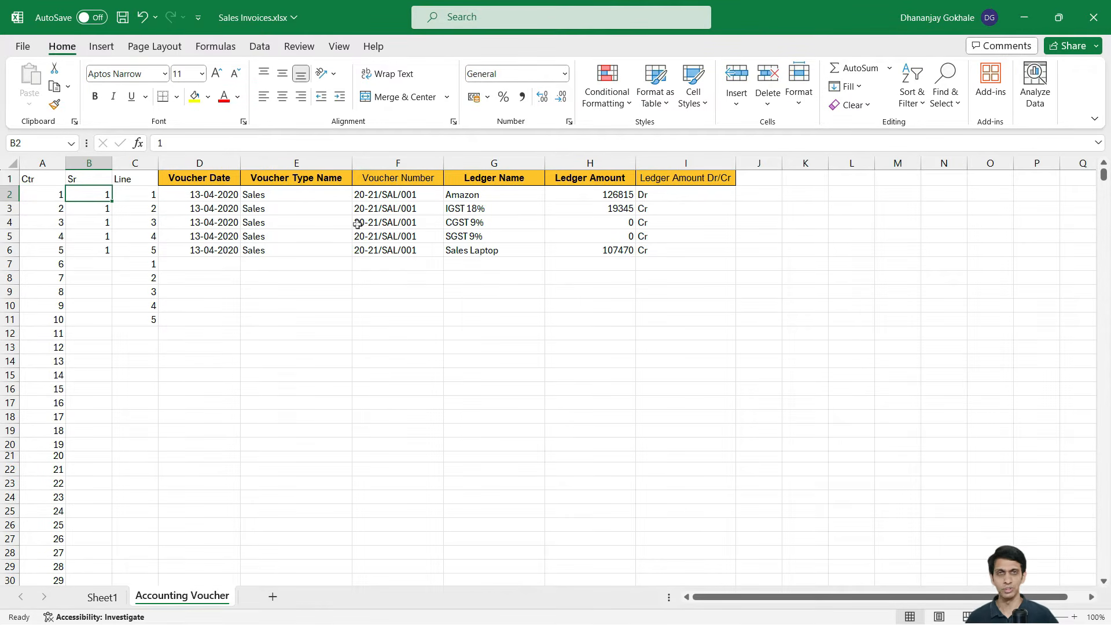
Clear the first voucher's manually entered Sr values from cells B2 to B6
key(Down)
key(Down)
key(Down)
key(Down)
key(Up)
key(Up)
key(Up)
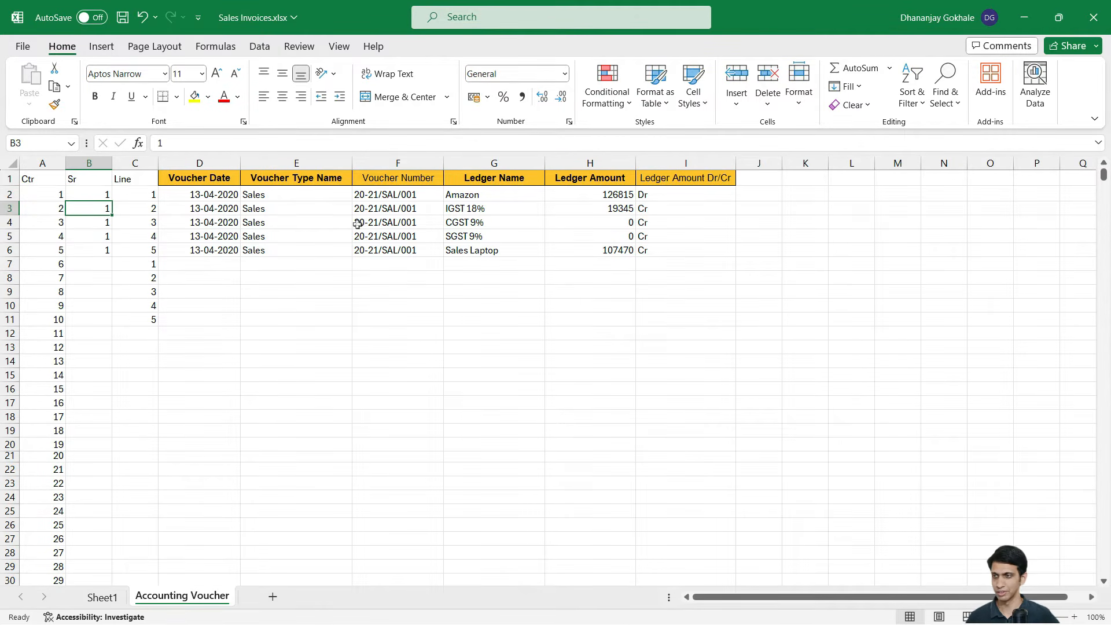
key(Up)
key(shift+Down)
key(shift+Down)
key(shift+Down)
key(shift+Down)
key(Delete)
key(Down)
key(Up)
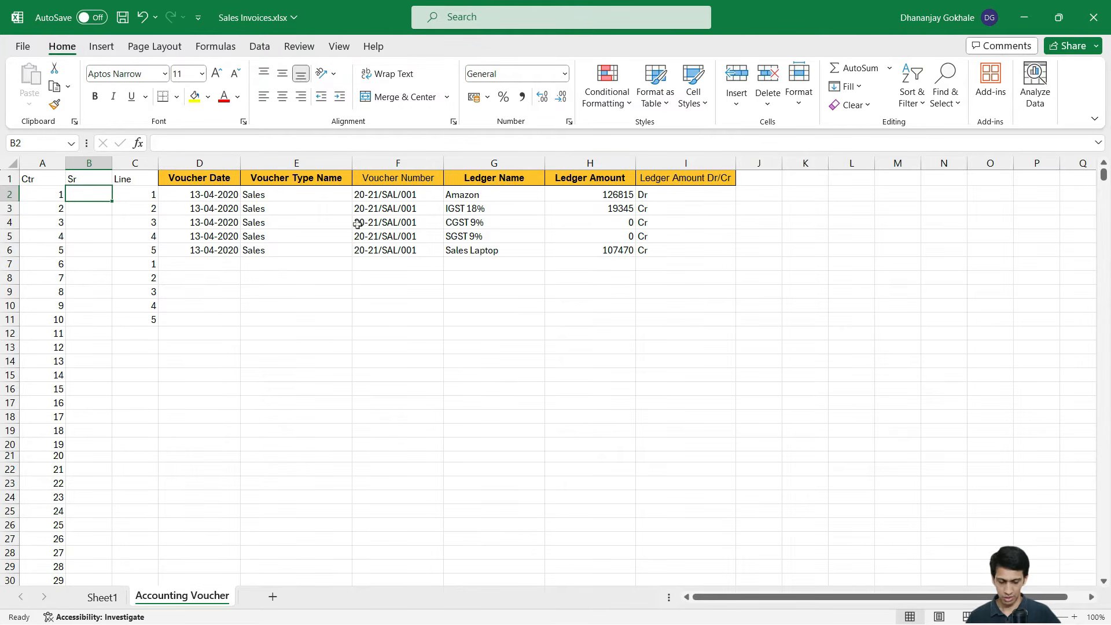
Enter the formula =INT(A2/5) in cell B2 of the Sr column
text(=)
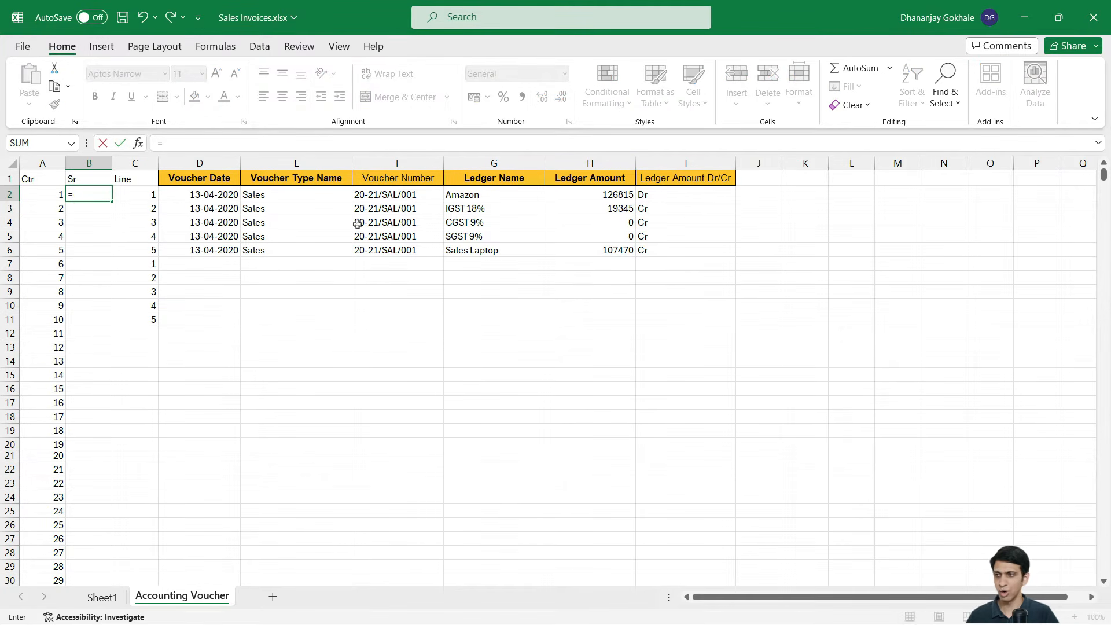
text(INT()
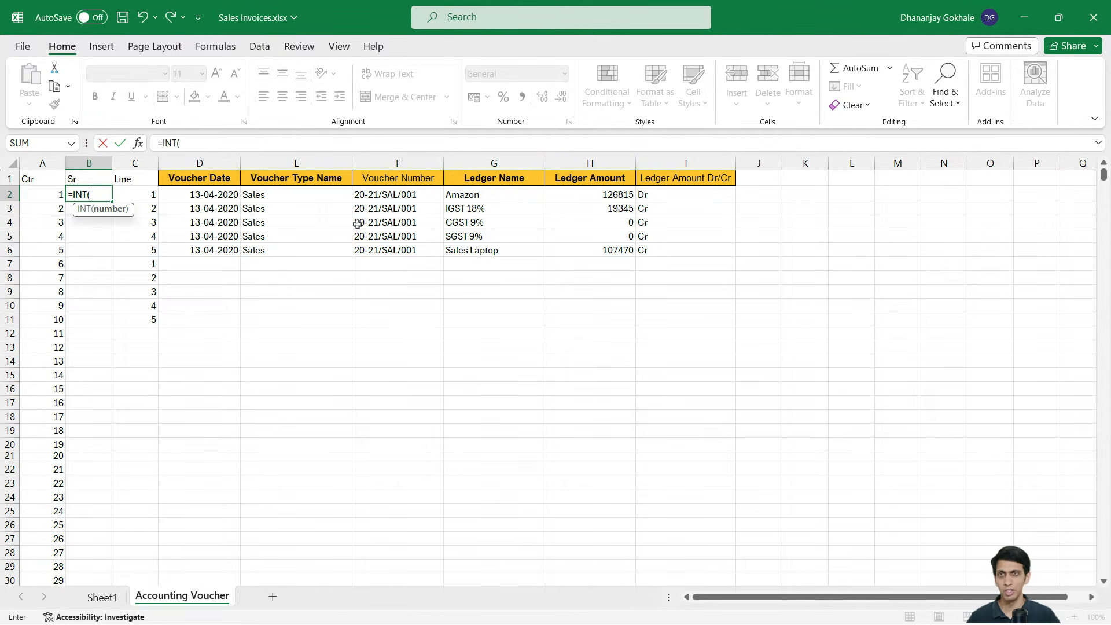
key(Left)
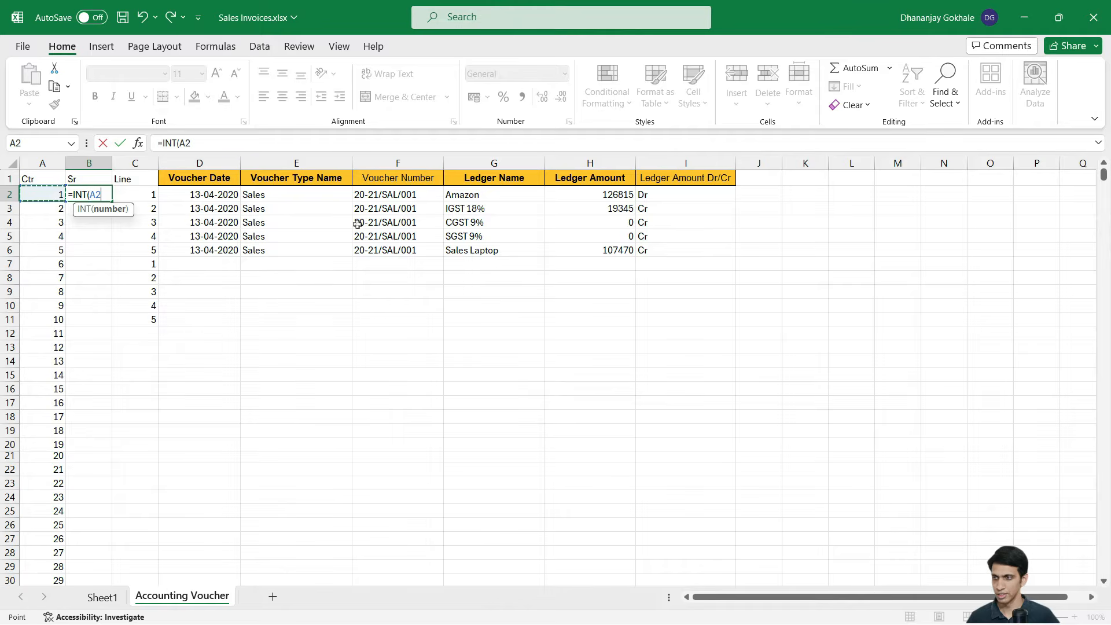
text(/5))
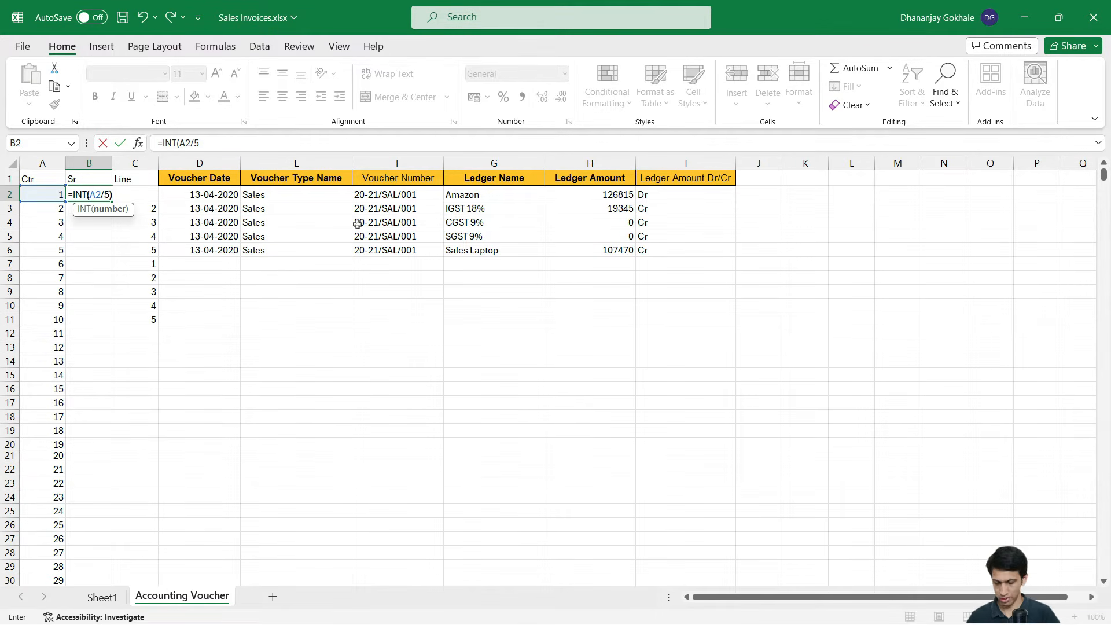
key(Return)
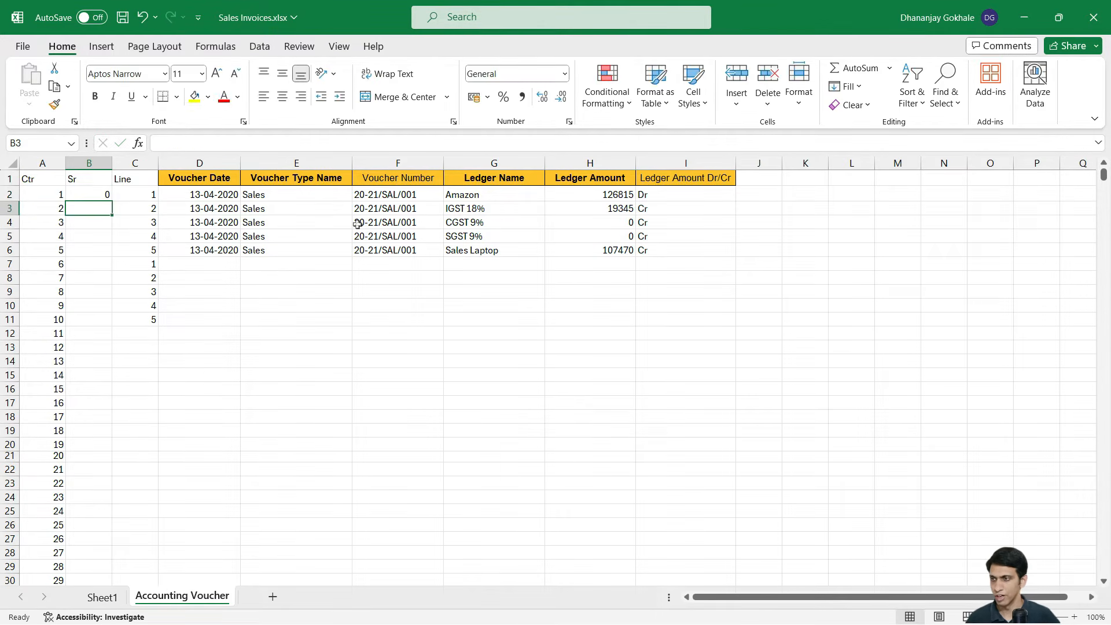
Fill the INT formula from cell B2 down through B11
key(Up)
key(shift+Down)
key(shift+Down)
key(shift+Down)
key(shift+Down)
key(shift+Down)
key(shift+Down)
key(shift+Down)
key(shift+Down)
key(shift+Down)
key(shift+Down)
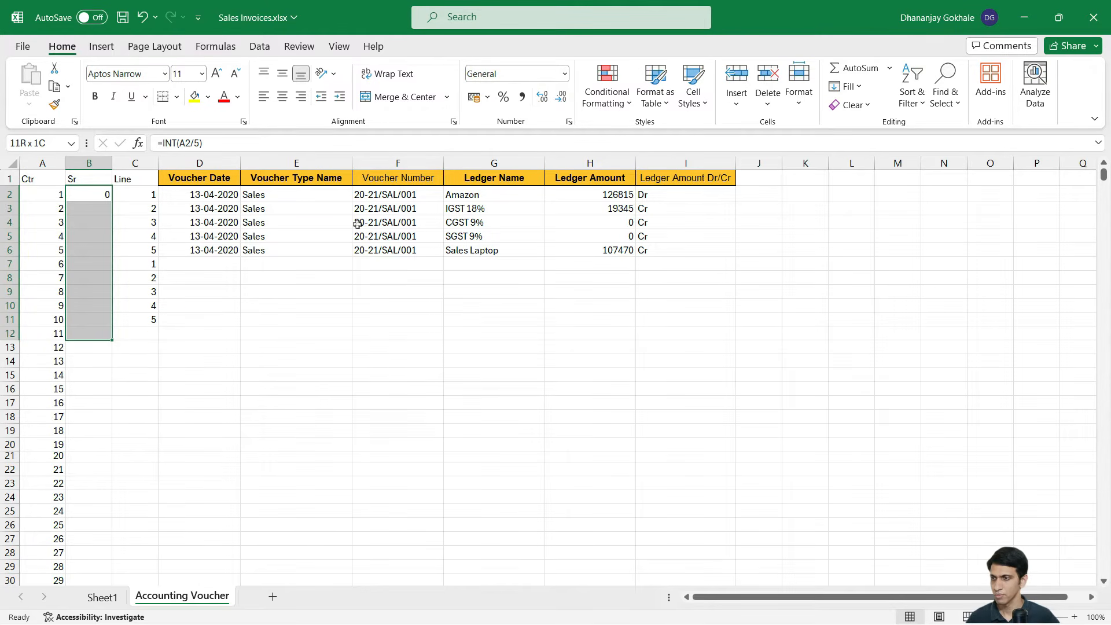
key(shift+Up)
key(ctrl+d)
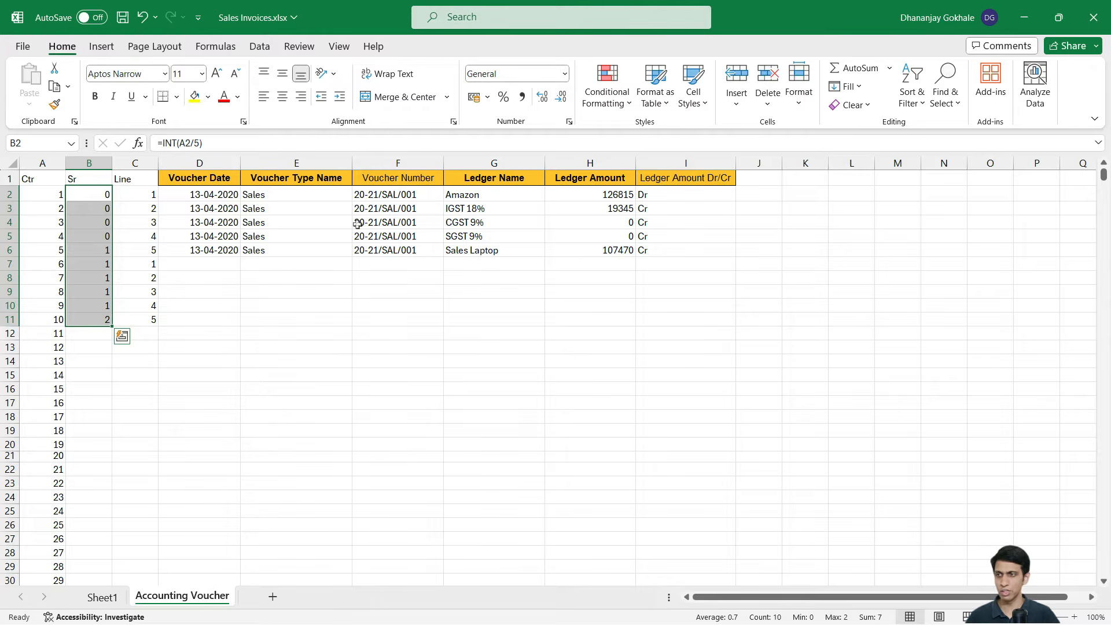
Examine where the calculated Sr values in B2 to B11 change relative to the Ctr and Line numbers
key(Up)
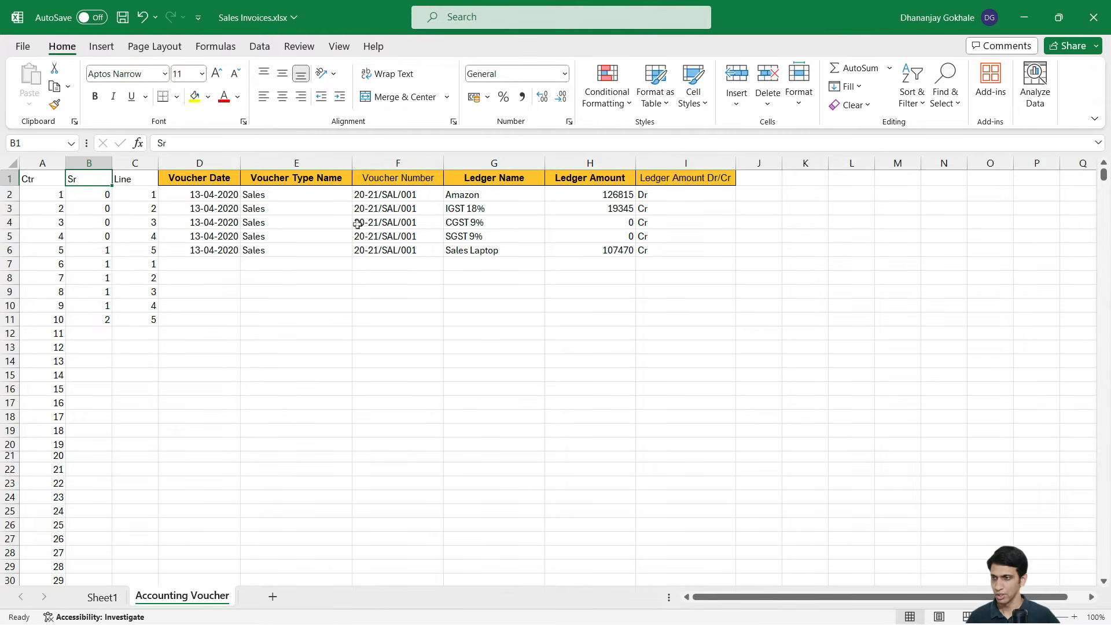
key(Down)
key(F2)
key(Return)
key(Down)
key(Down)
key(Down)
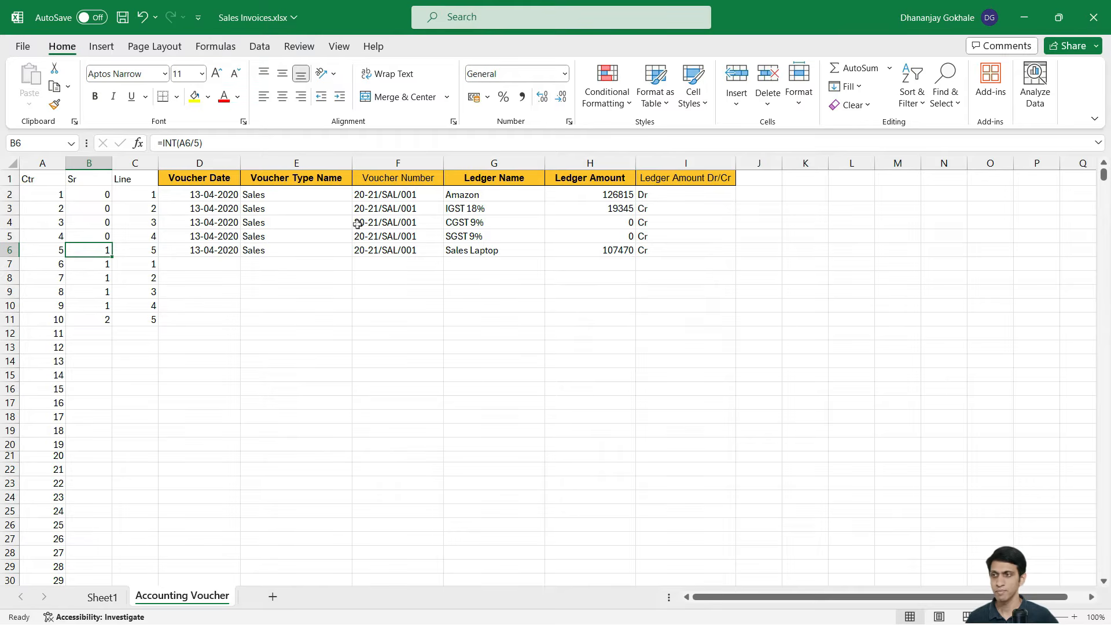
key(Down)
key(Down)
key(Down)
key(Down)
key(Down)
key(shift+space)
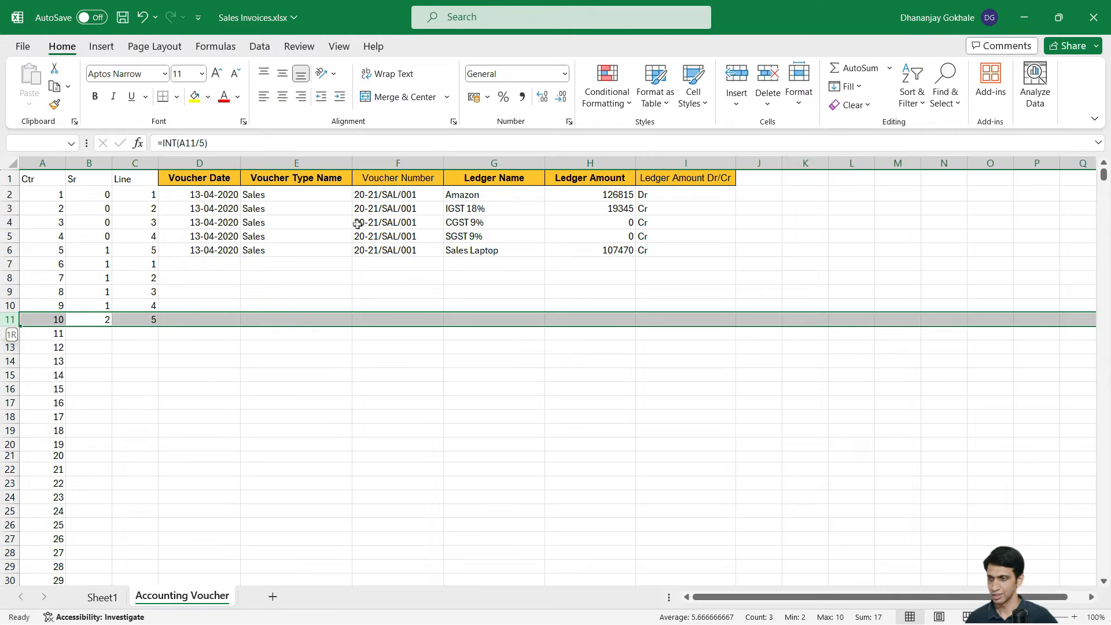
key(Up)
key(Up)
key(Up)
key(Up)
key(shift+space)
key(Down)
key(Up)
key(ctrl+Up)
key(Down)
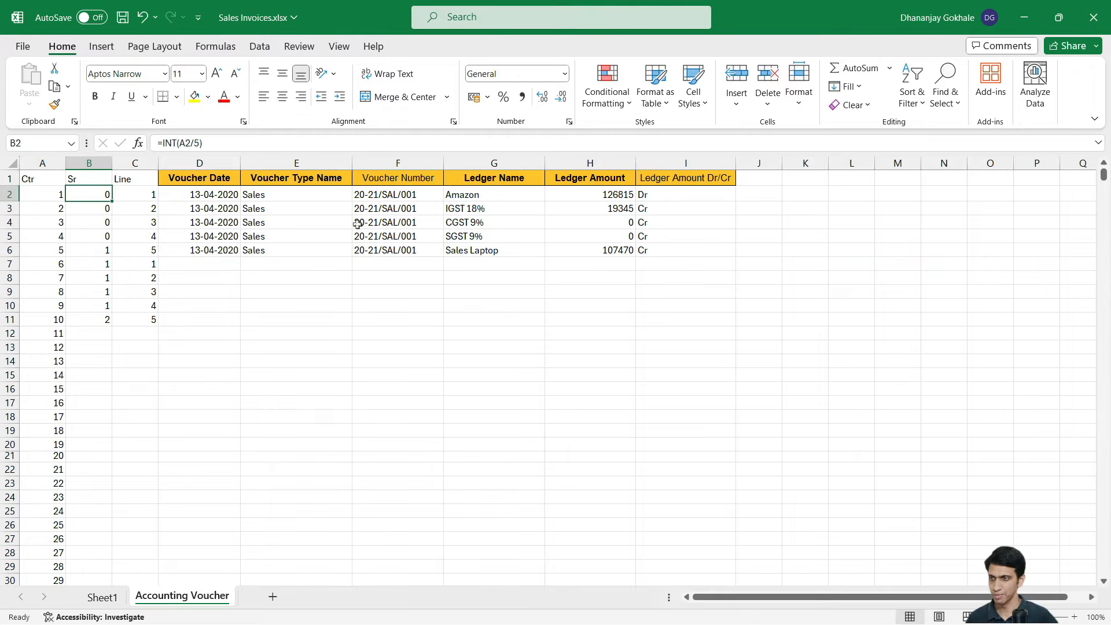
Change the Ctr formula in cell A2 to =SEQUENCE(1130,1,0) so the numbering starts at 0
key(Left)
key(F2)
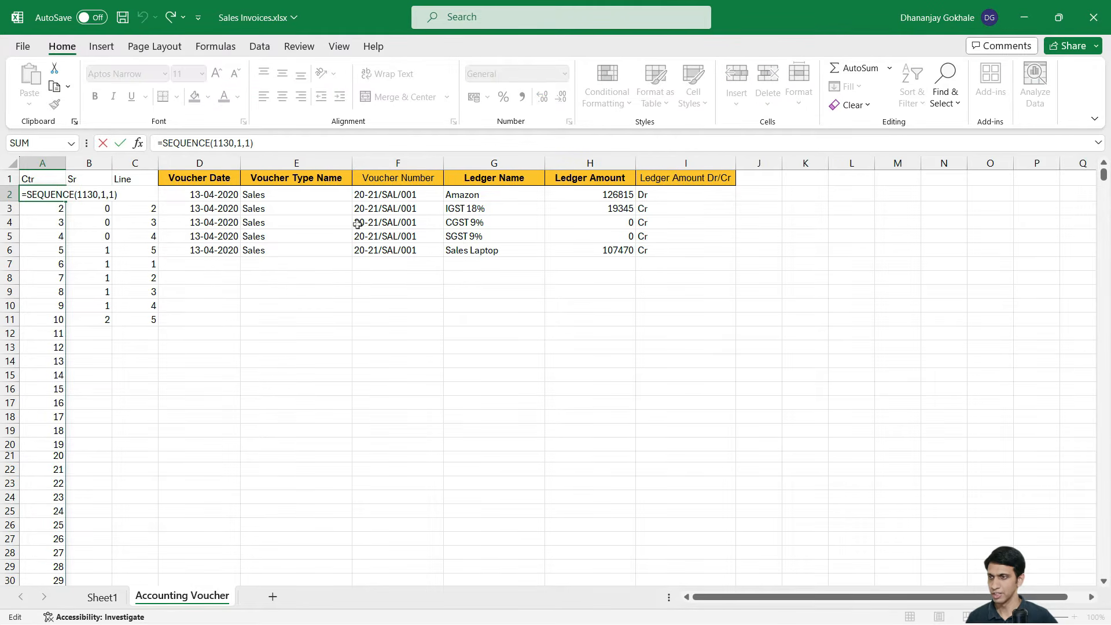
key(Left)
key(Left)
key(Left)
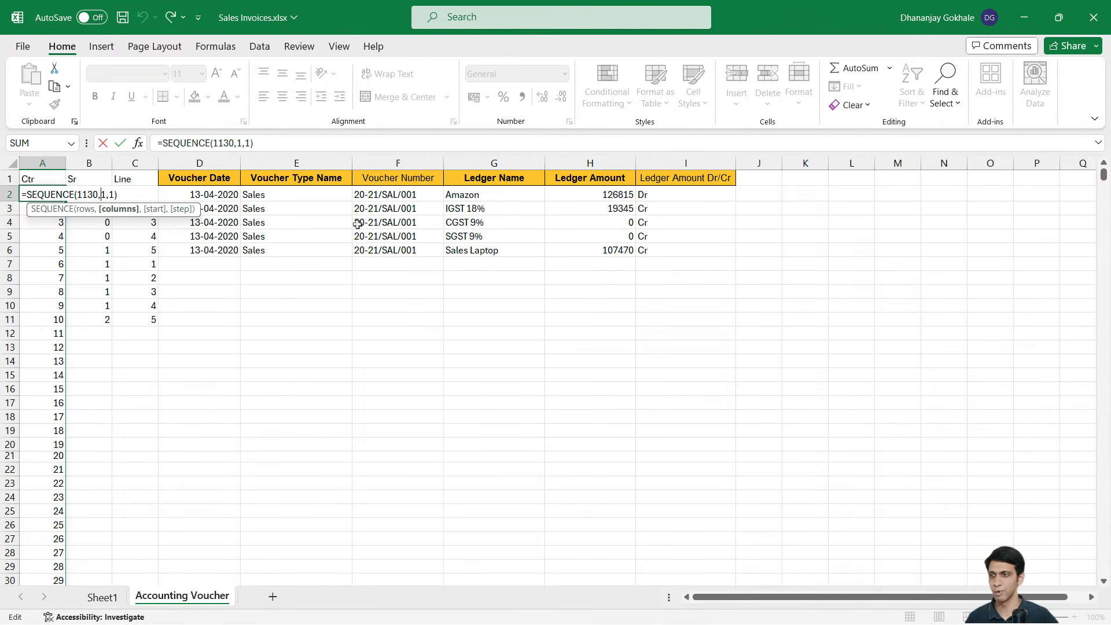
key(Left)
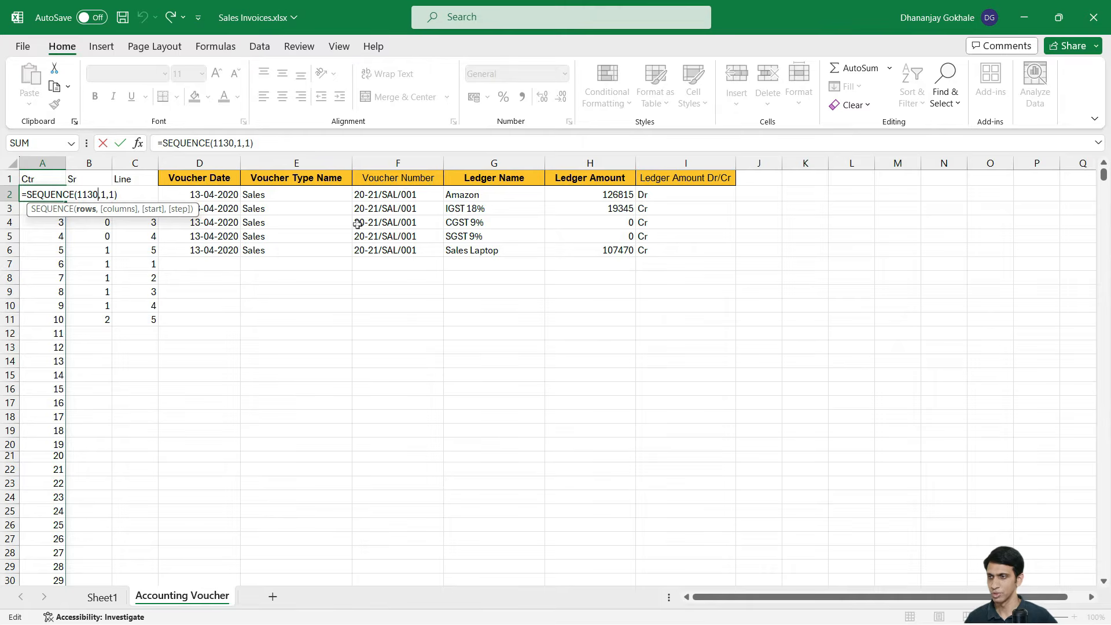
key(Right)
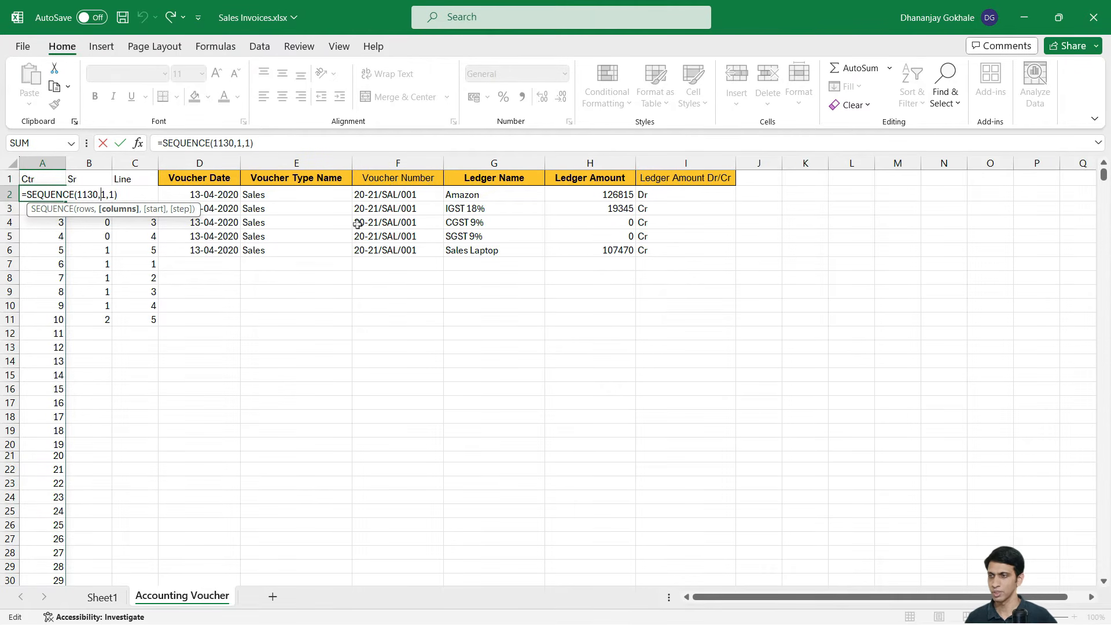
key(Right)
key(Right)
text(0)
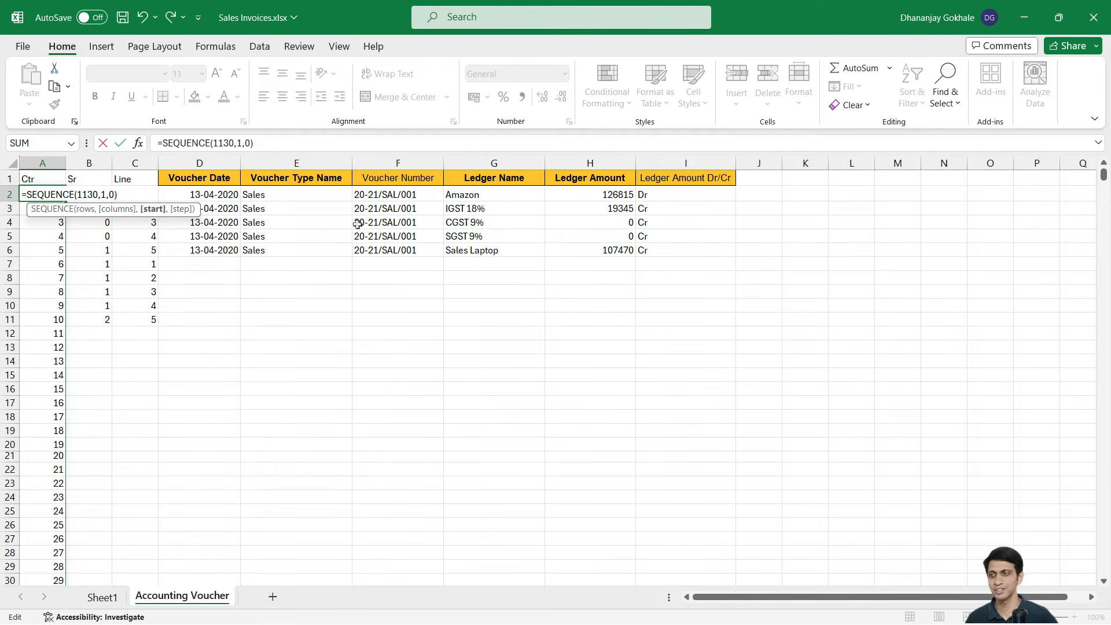
key(Return)
key(Up)
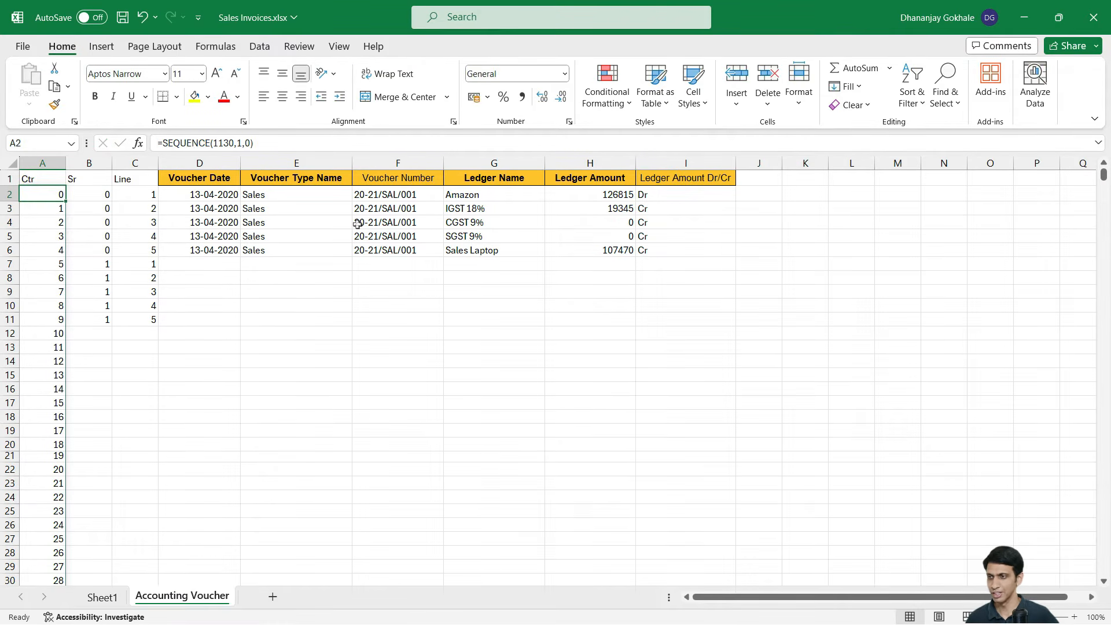
Examine how the recalculated Sr values in B2 to B7 group against the Ctr and Line numbers
key(Right)
key(shift+Down)
key(shift+Down)
key(shift+Down)
key(shift+Down)
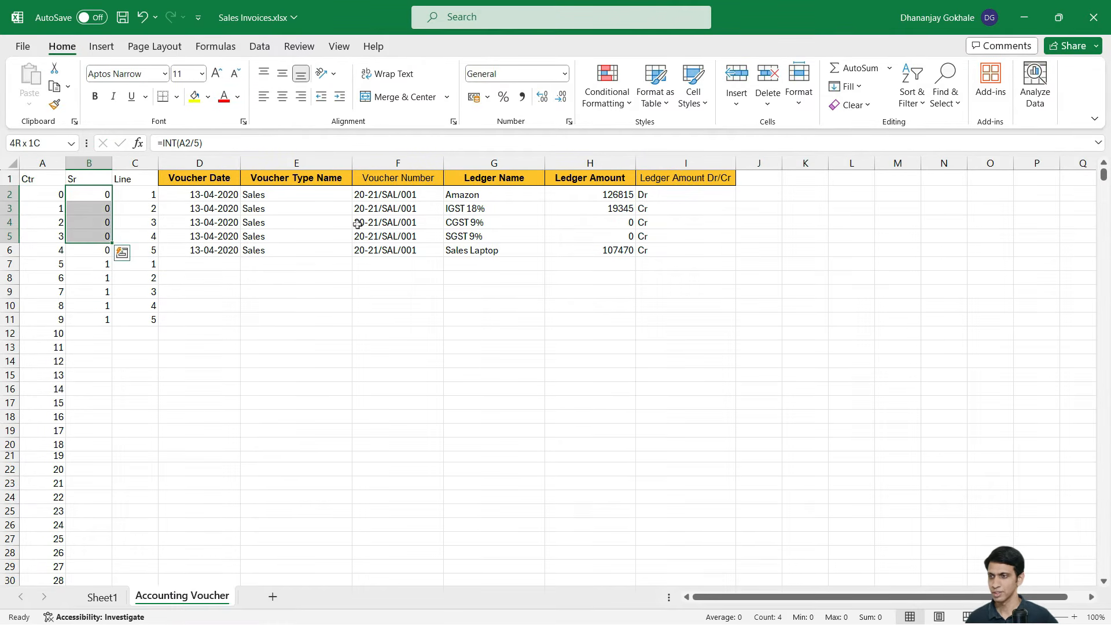
key(Down)
key(Down)
key(Down)
key(Down)
key(Down)
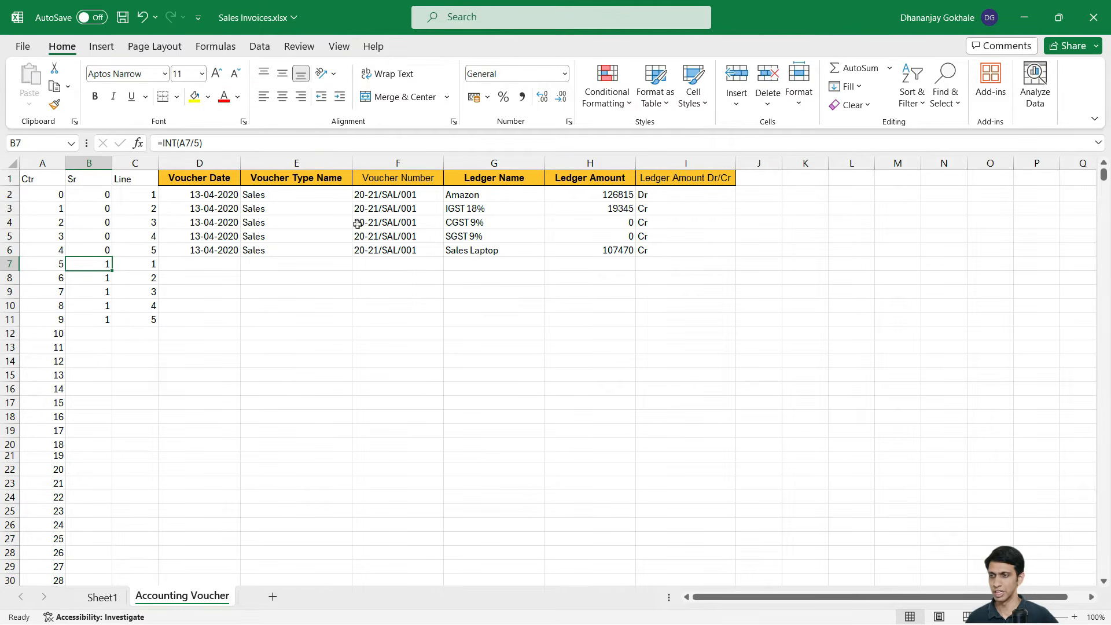
key(Up)
key(Up)
key(Up)
key(Up)
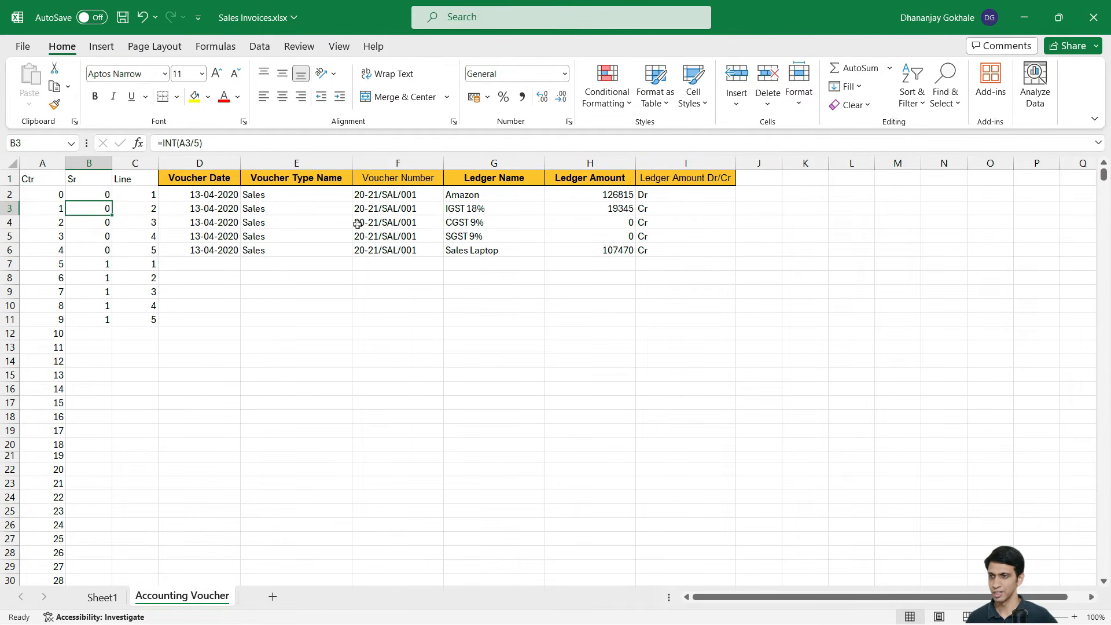
Clear the Sr formulas from B3 to B11 and change the formula in B2 to =INT(A2/5)+1
key(ctrl+shift+Down)
key(ctrl+z)
key(F2)
text(+1)
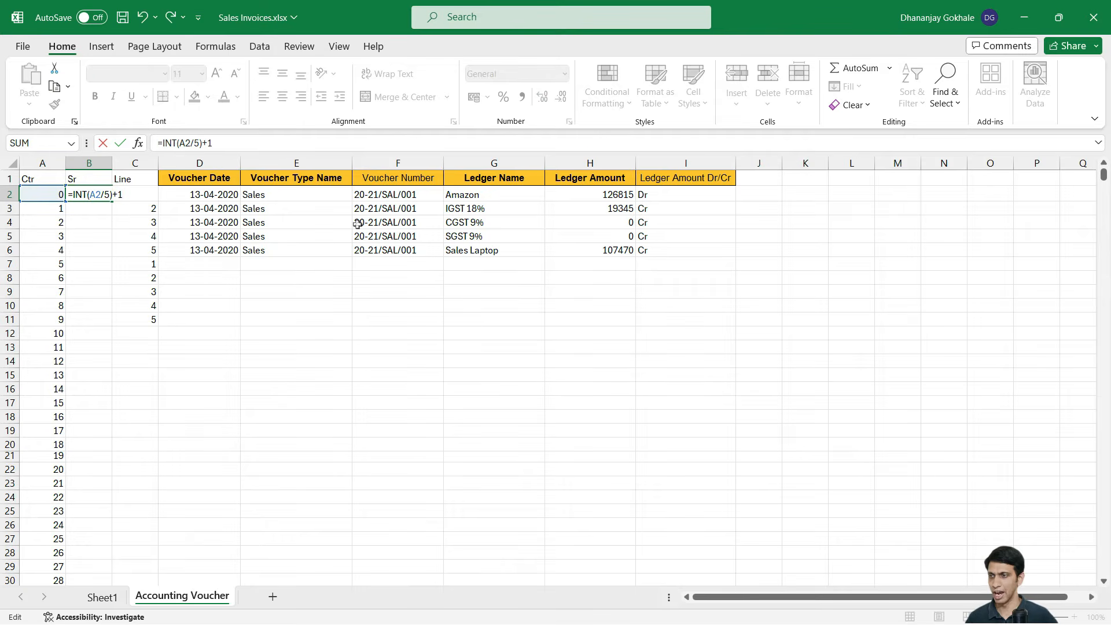
key(Return)
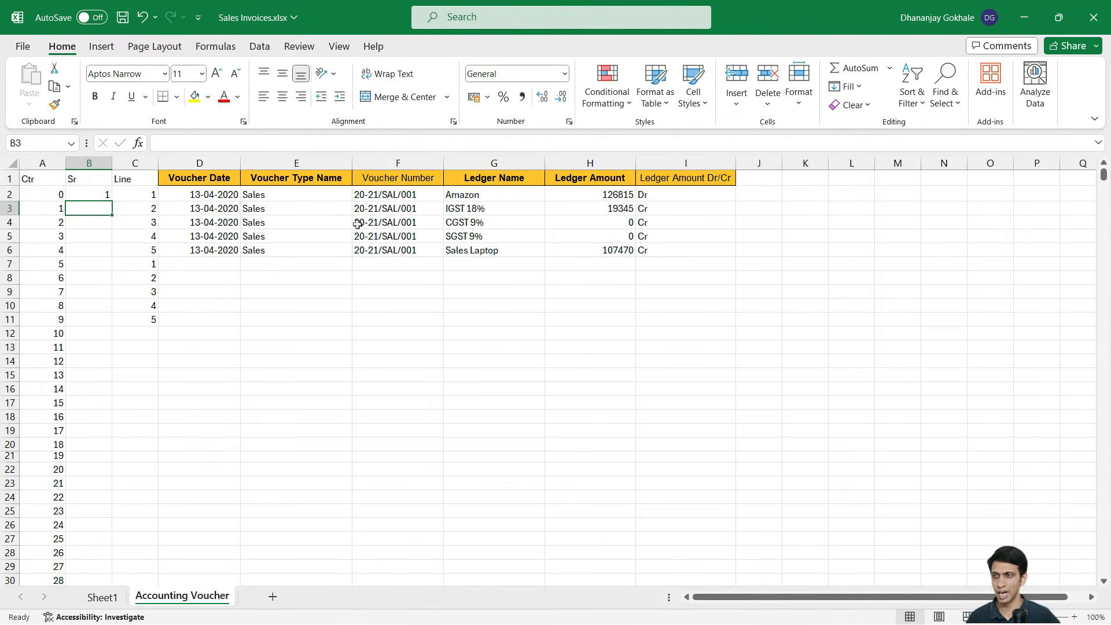
key(Up)
key(F2)
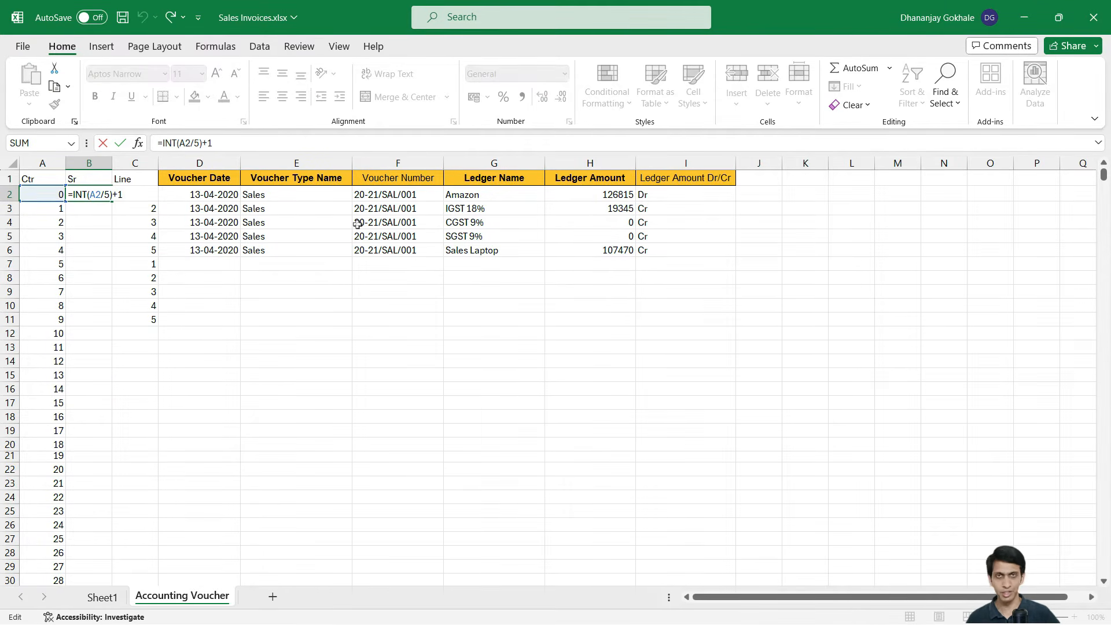
key(Return)
Fill the Sr formula from cell B2 down to the last Ctr row, B1131
click(85, 194)
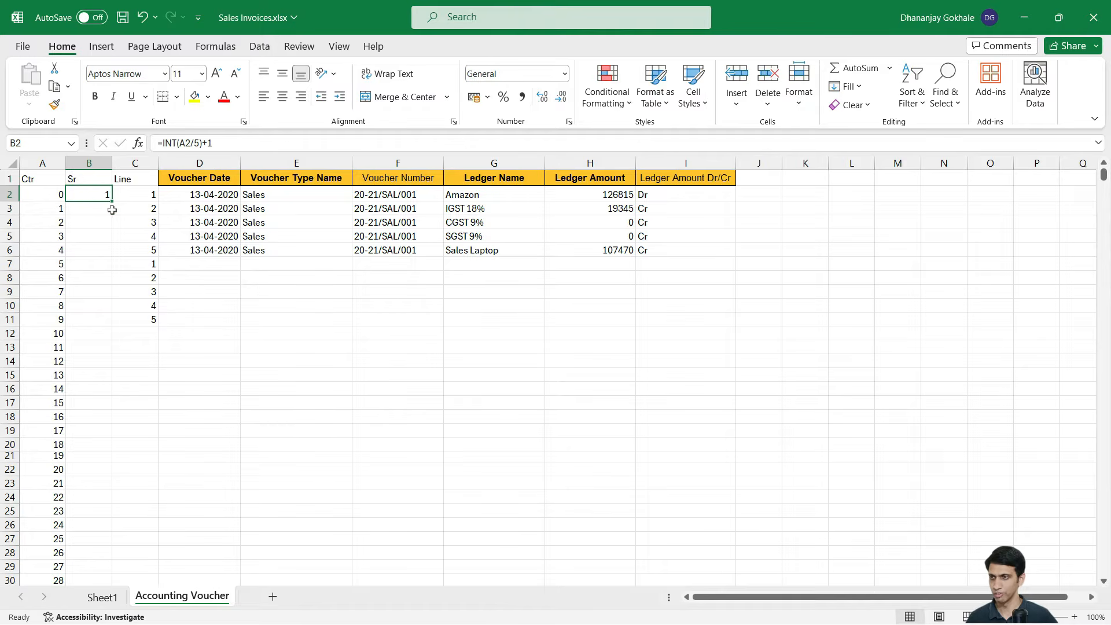
double_click(111, 201)
click(96, 238)
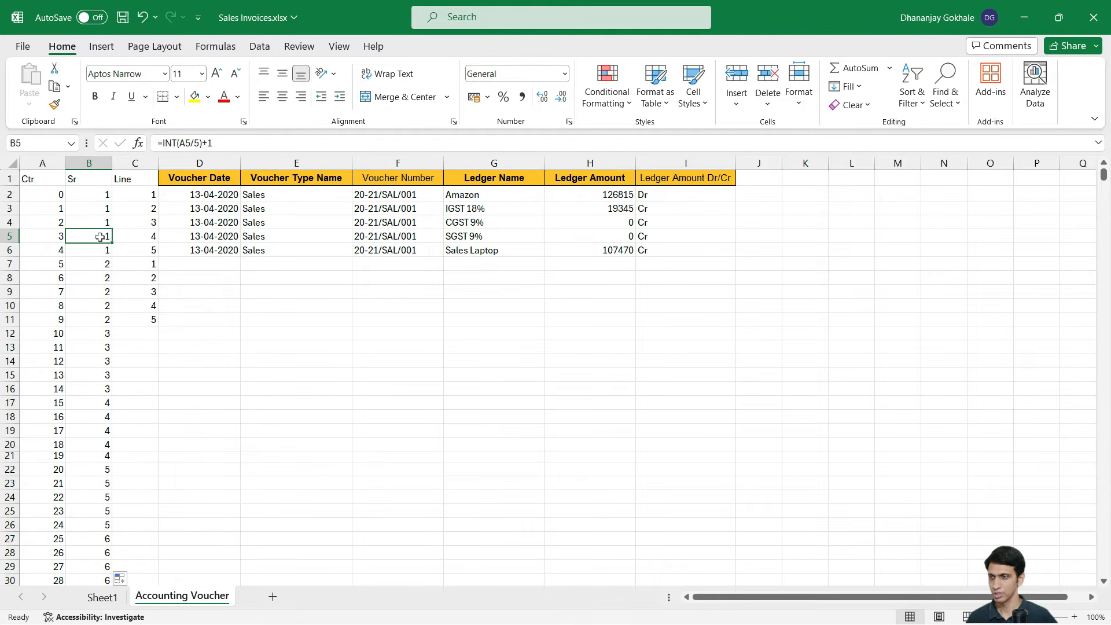
Check the Sr numbering where the second voucher starts and in the last two groups of five rows
key(Down)
key(Down)
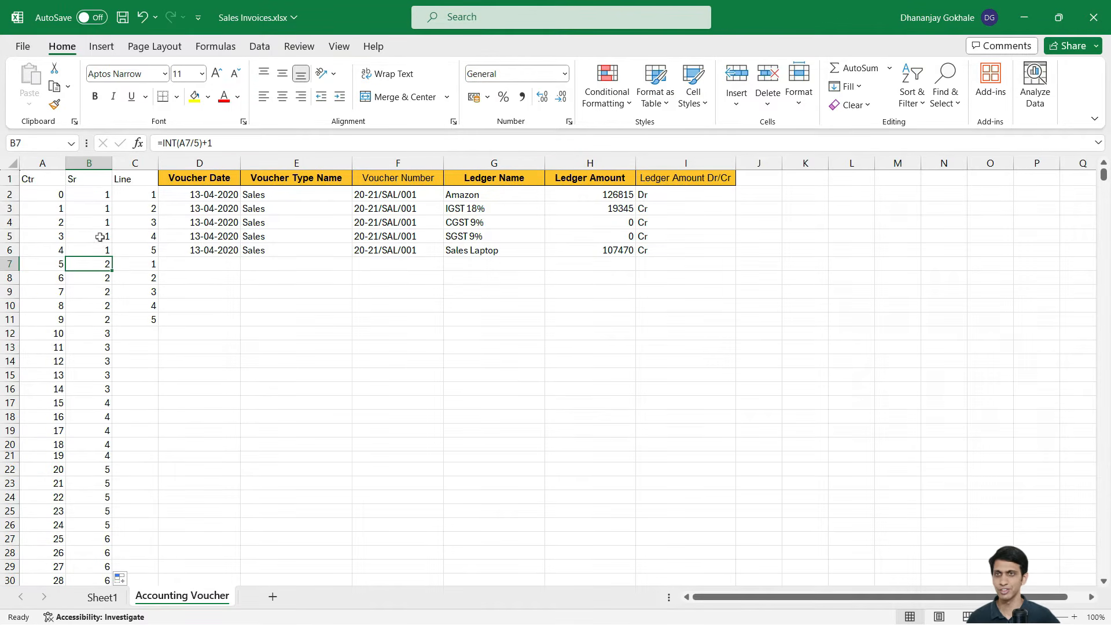
key(ctrl+Down)
key(Down)
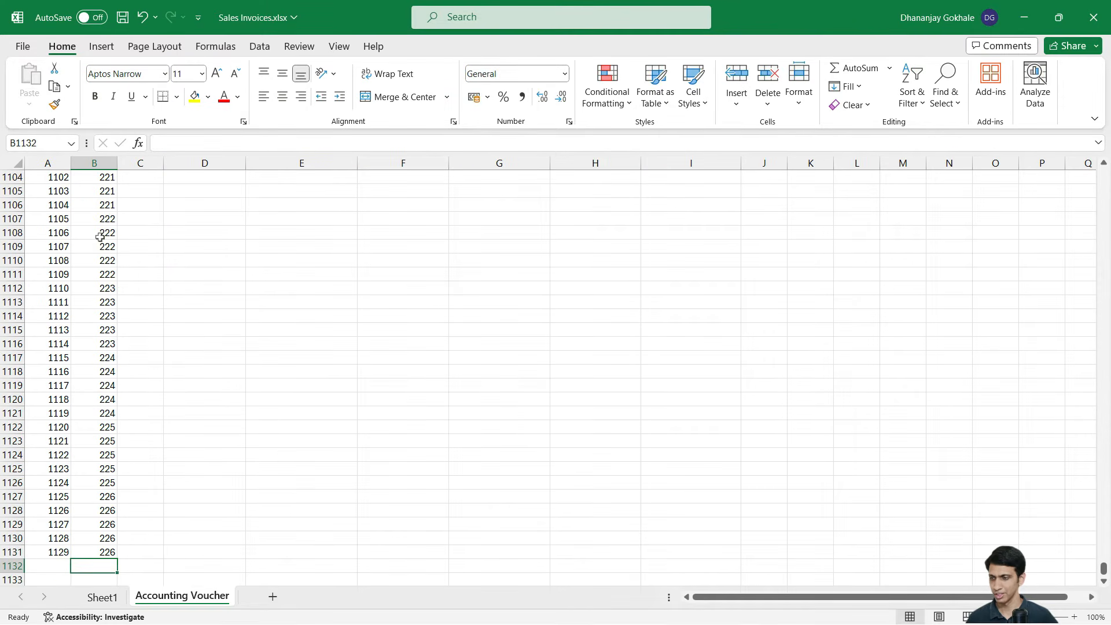
click(107, 500)
key(ctrl+shift+Down)
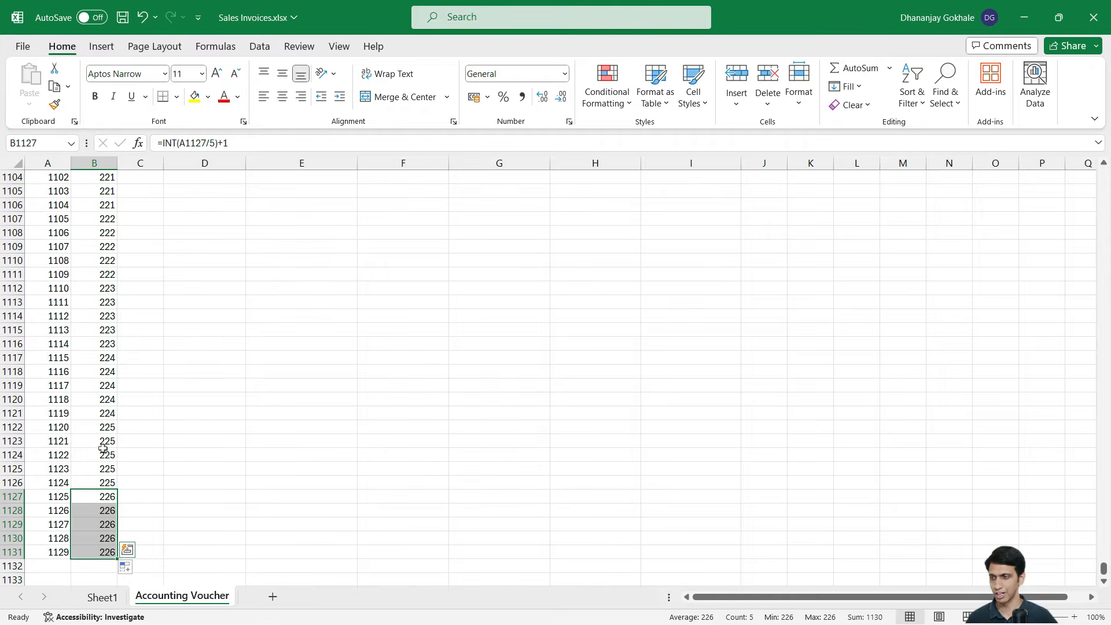
drag(103, 429, 99, 485)
Clear the second voucher's manually entered Line values from cells C7 to C11
key(ctrl+Up)
key(Down)
key(Down)
key(Right)
key(Down)
key(Down)
key(Down)
key(Down)
key(Down)
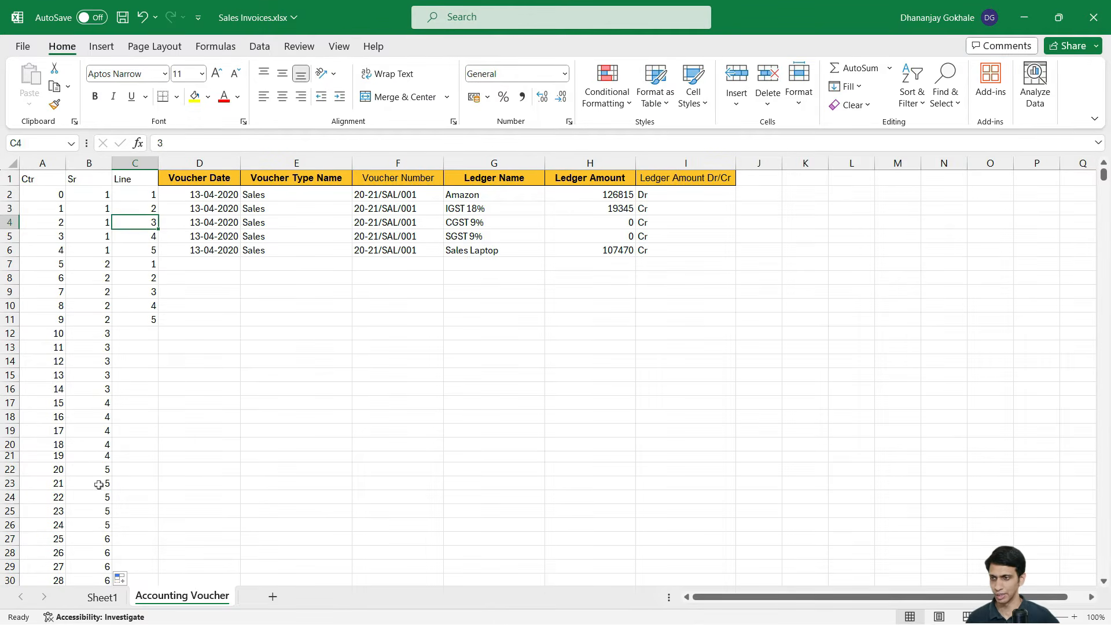
key(Up)
key(shift+Down)
key(shift+Down)
key(shift+Down)
key(shift+Down)
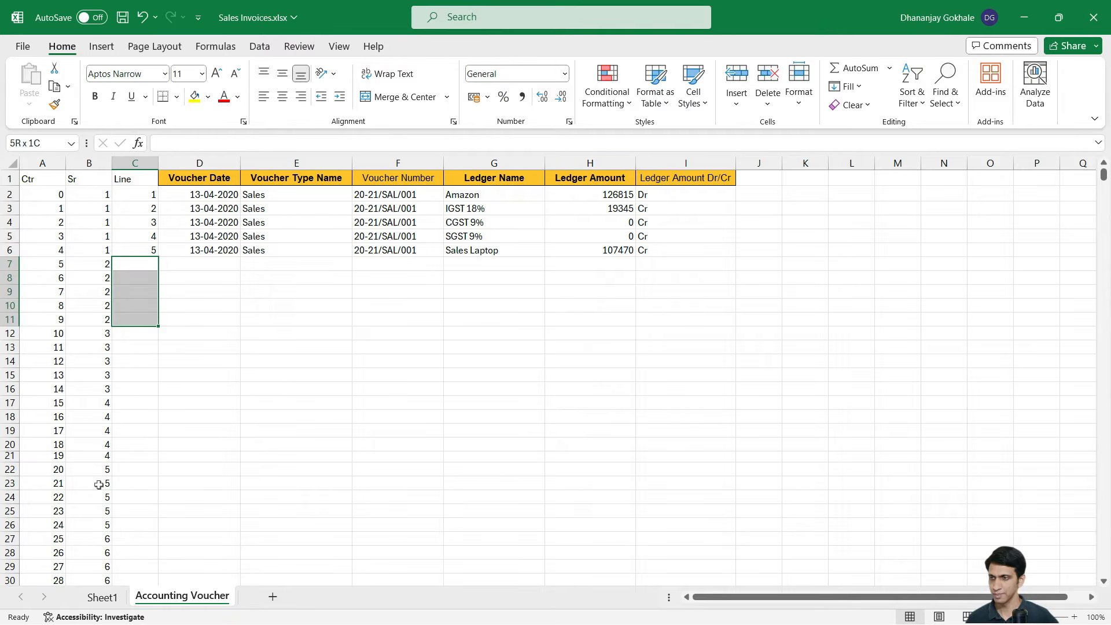
key(Delete)
key(Up)
key(ctrl+Up)
key(shift+Down)
key(shift+Down)
key(shift+Down)
key(shift+Down)
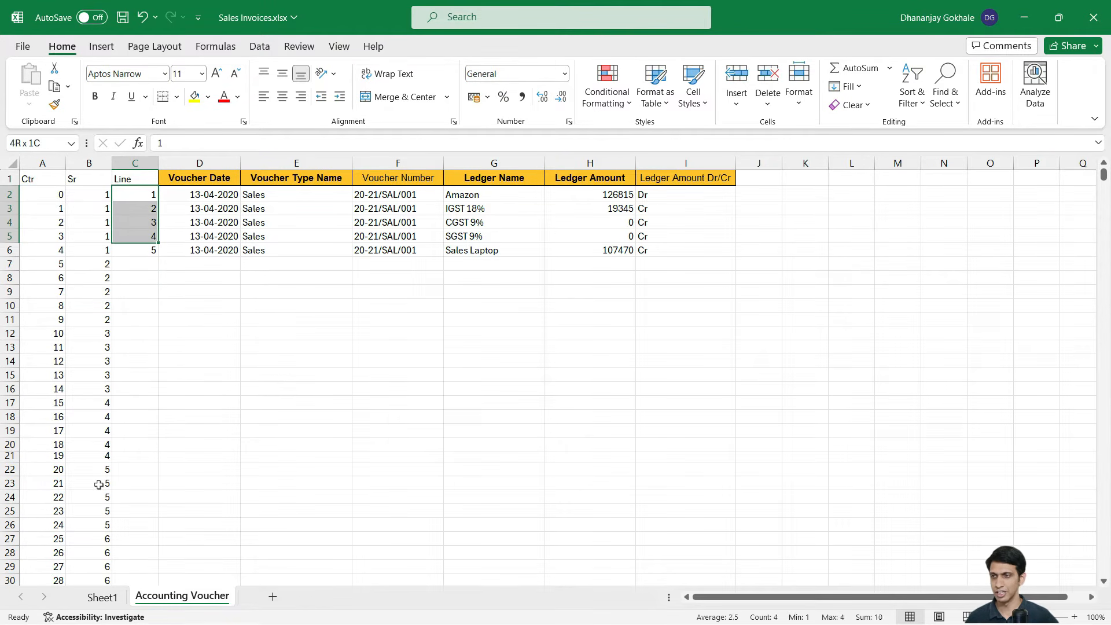
key(ctrl+c)
key(Down)
key(Down)
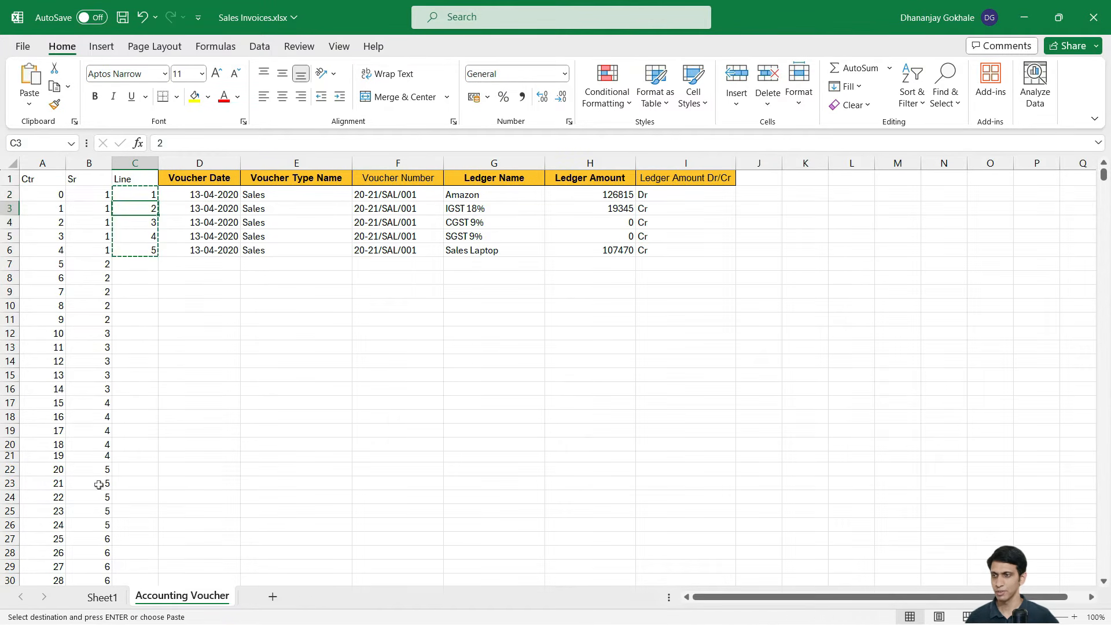
key(Up)
key(Up)
key(Escape)
Copy the Line numbers 1 to 5 from cells C2 to C6
key(shift+Down)
key(shift+Down)
key(shift+Down)
key(shift+Down)
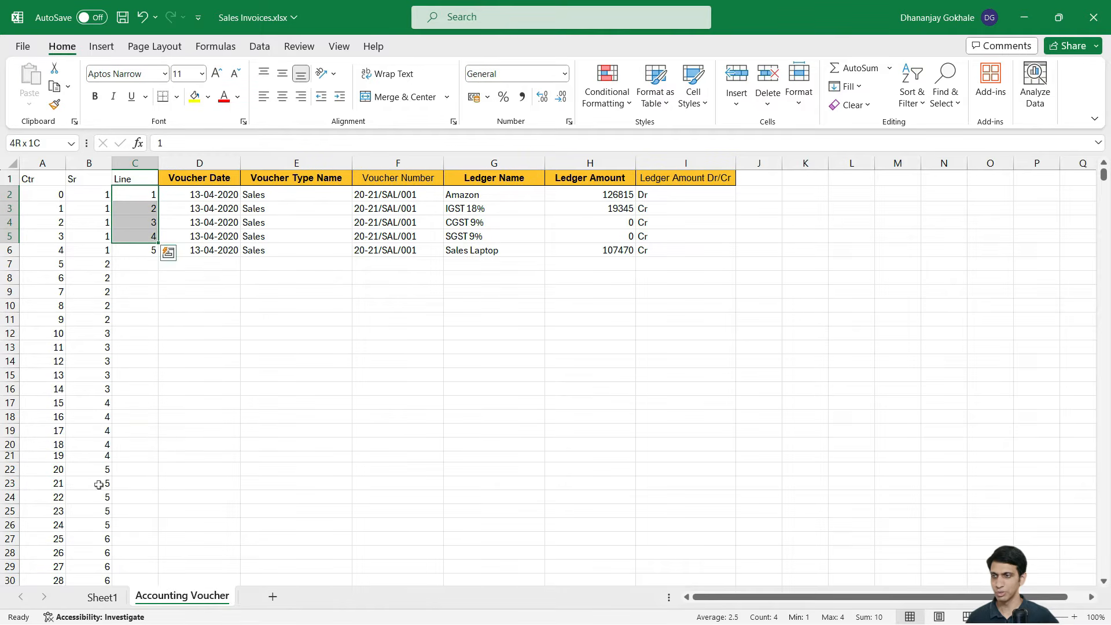
key(ctrl+c)
Paste the copied line numbers repeatedly into the Line column from C7 down to the last Sr row, C1131
key(Down)
key(Down)
key(Down)
key(Down)
key(Down)
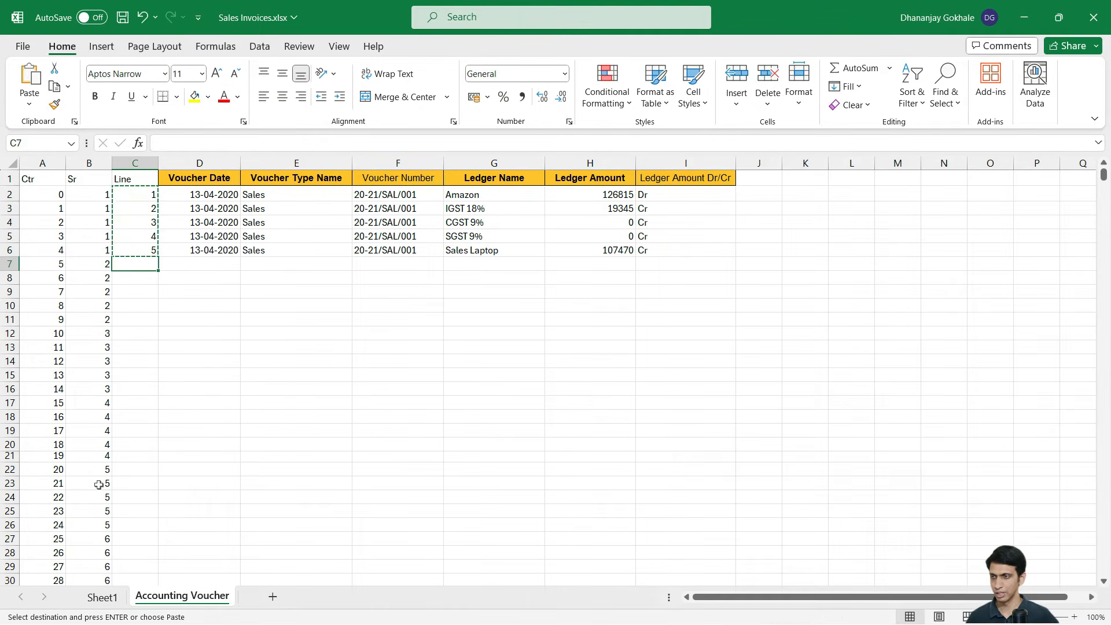
key(Left)
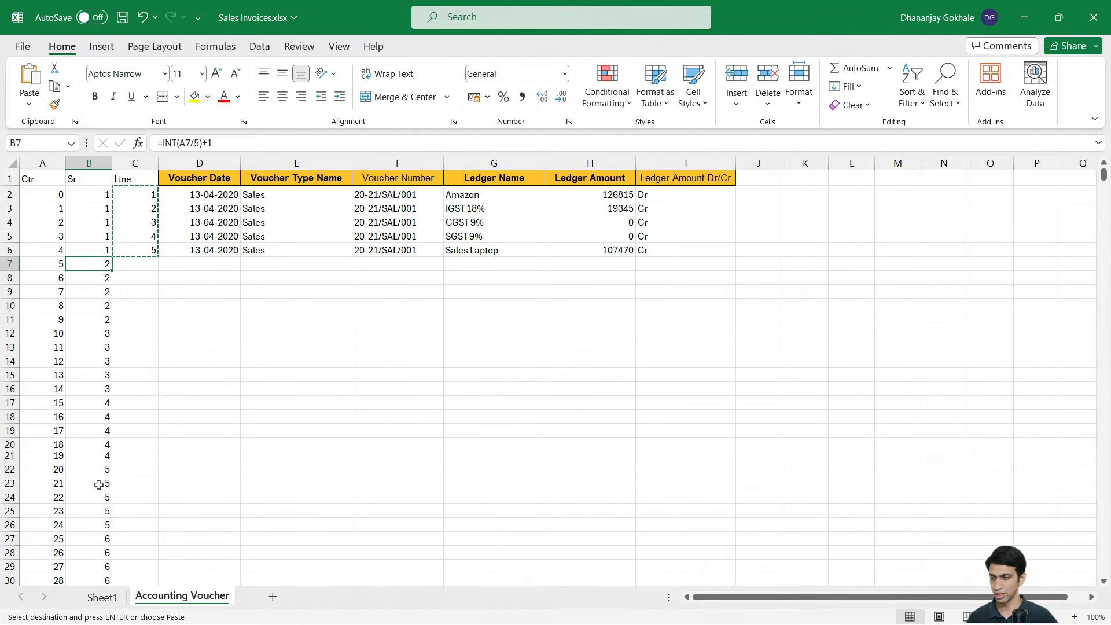
key(ctrl+Down)
key(Right)
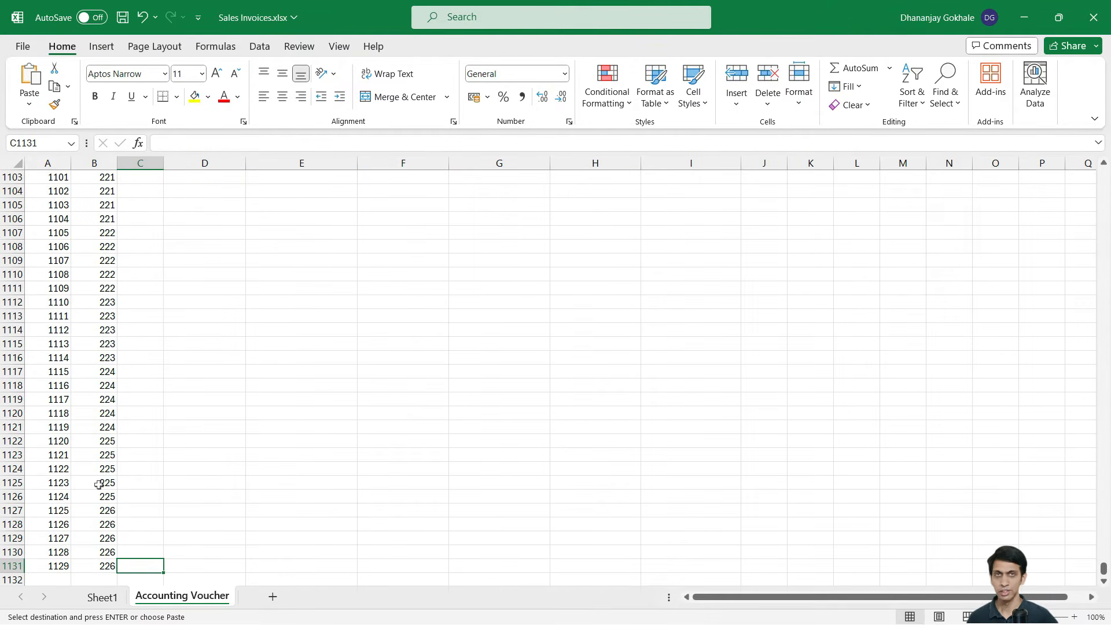
key(Left)
key(Right)
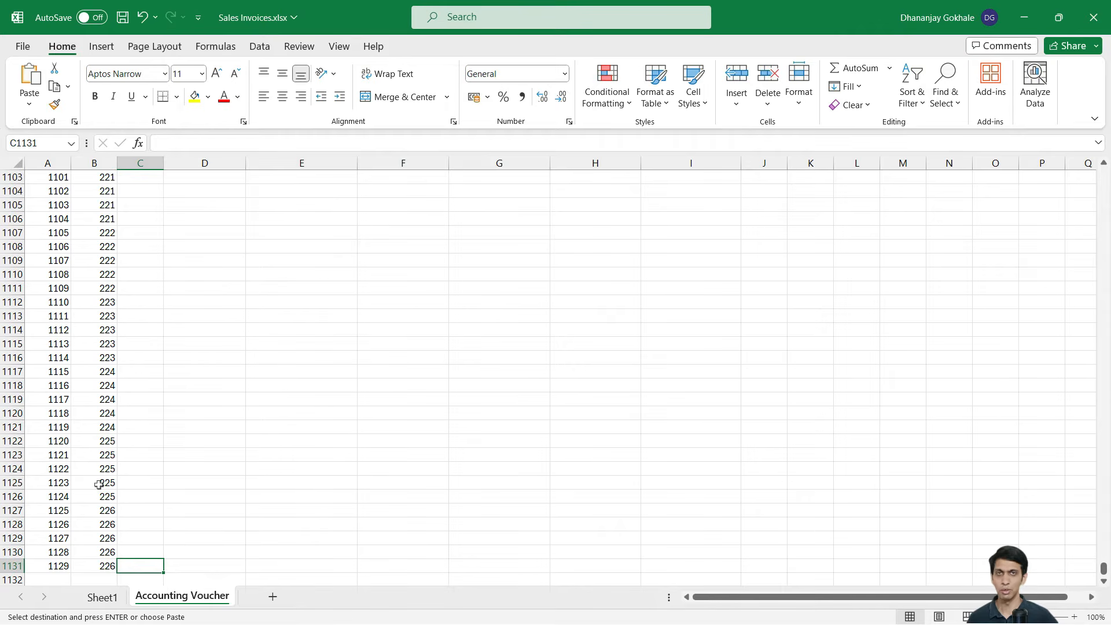
key(ctrl+shift+Up)
key(shift+Up)
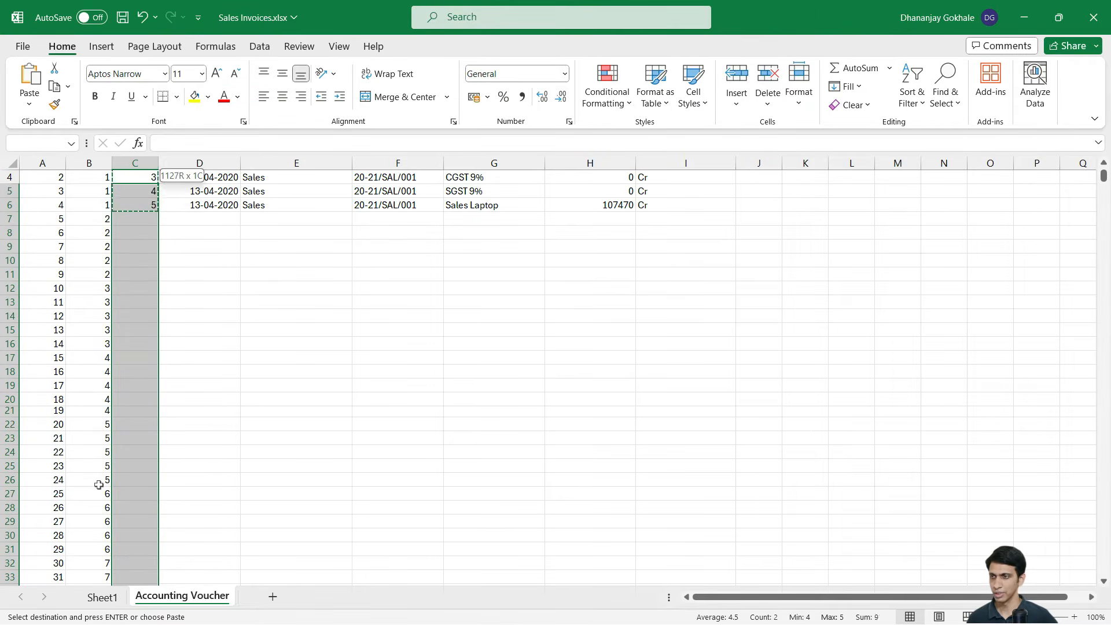
key(shift+Down)
key(shift+Down)
key(shift+Down)
key(shift+Up)
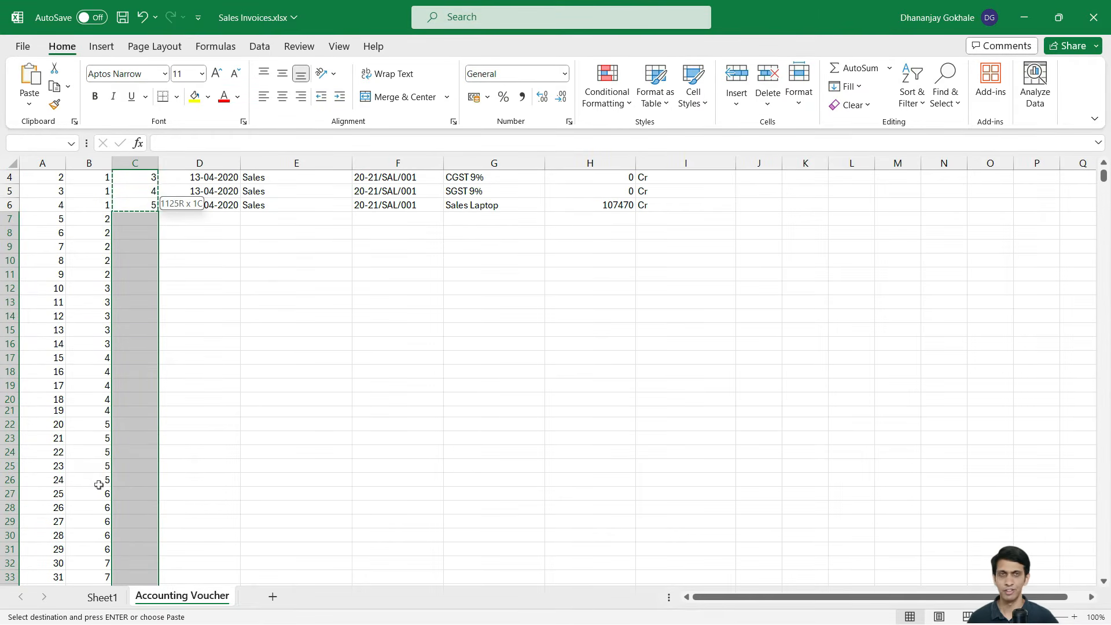
scroll(280, 436, up, 1)
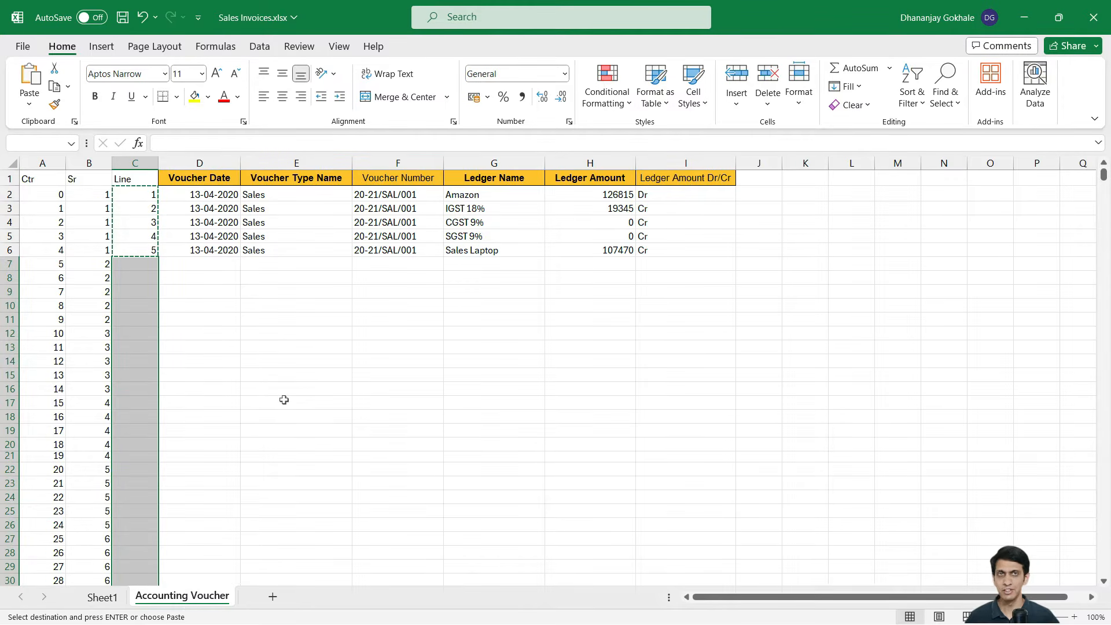
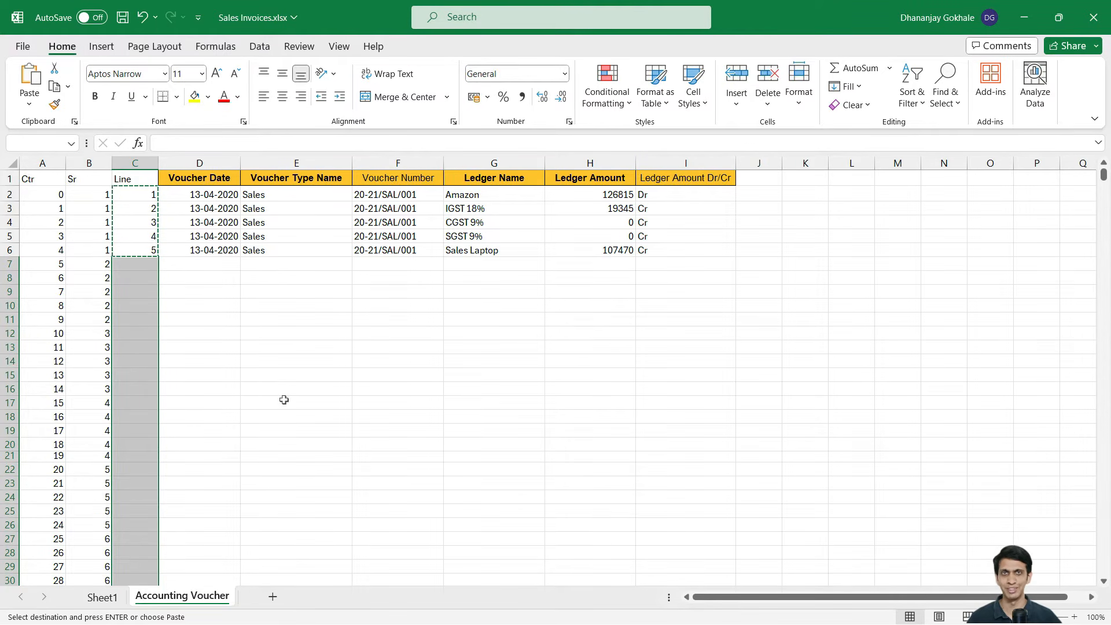
key(ctrl+v)
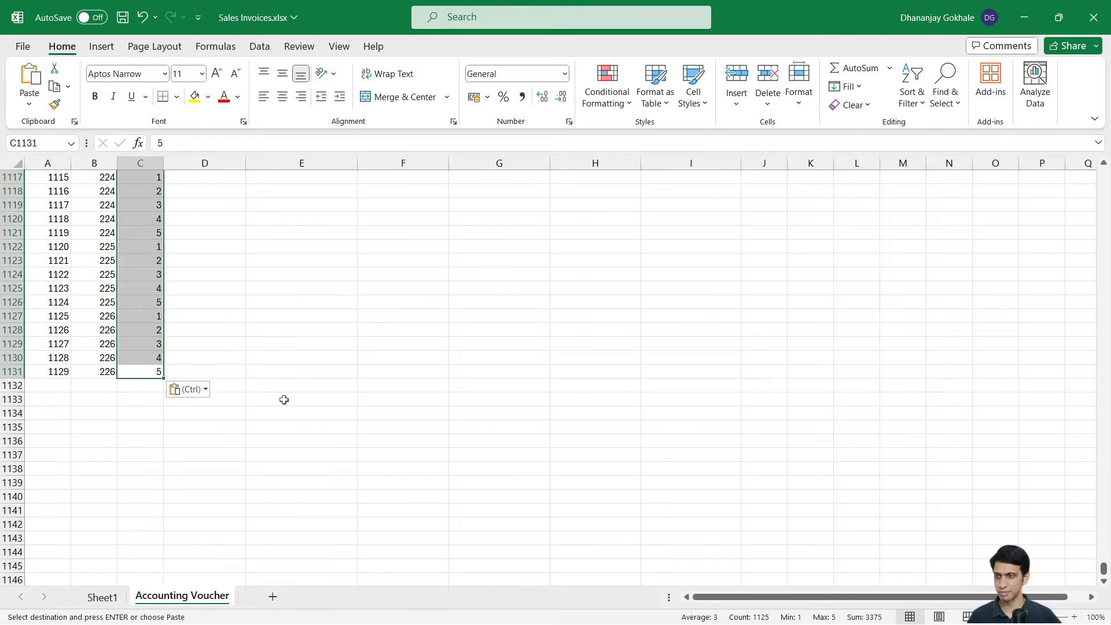
Review the repeating Line numbers from the end of the column back to the first voucher's rows
key(Up)
key(Up)
key(Up)
key(ctrl+Up)
key(Down)
key(Escape)
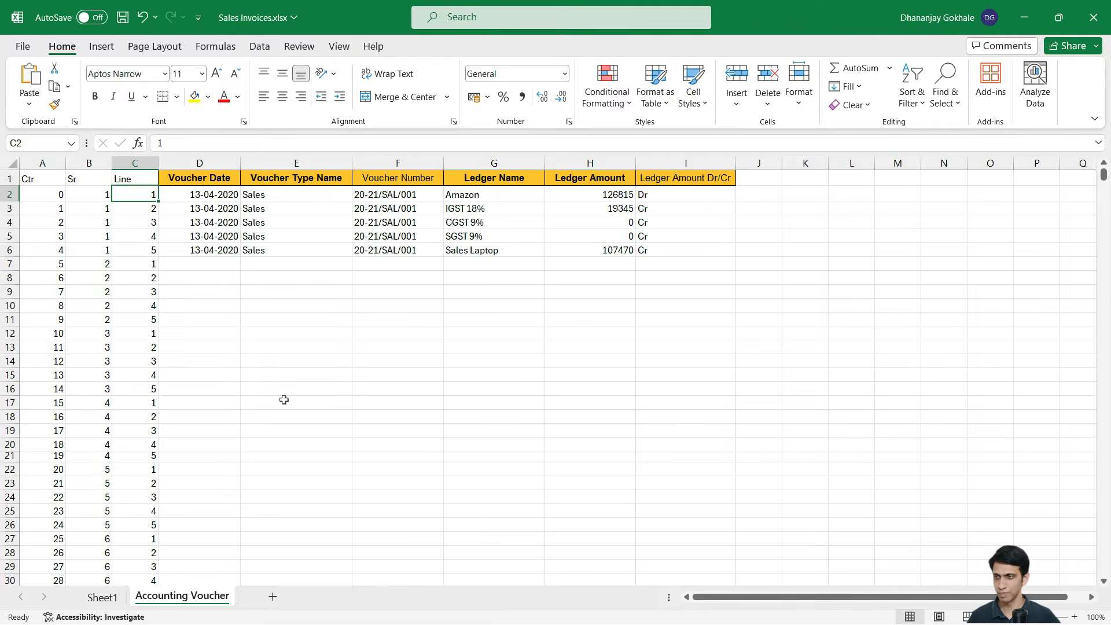
key(Down)
key(Down)
key(Down)
key(Down)
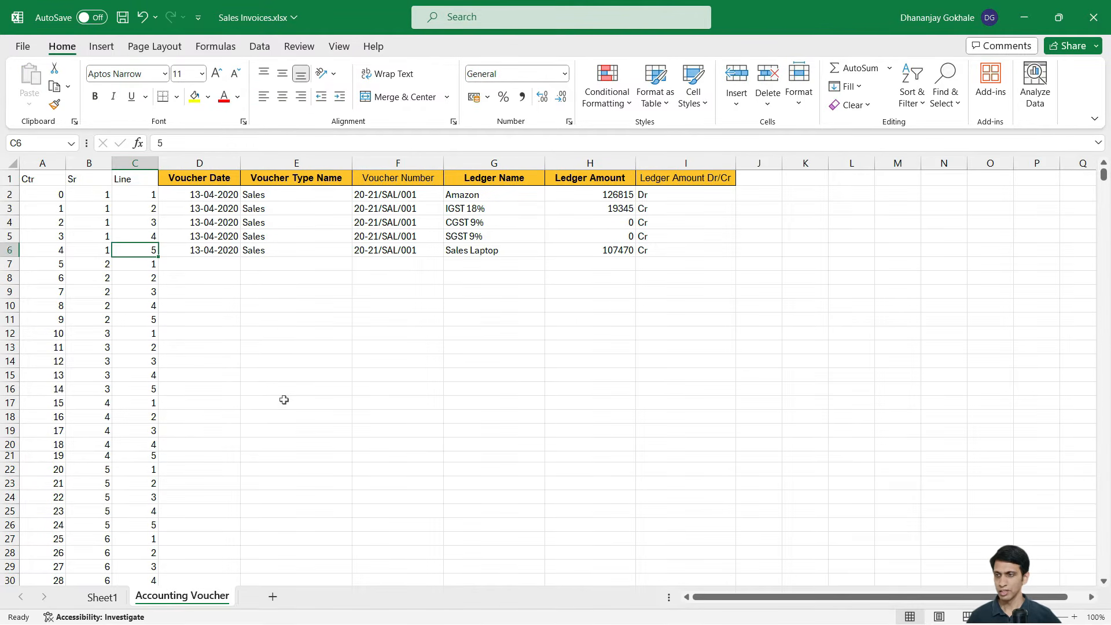
Examine the first voucher's Voucher Date and Voucher Type Name entries across its five ledger lines
key(Down)
key(Right)
key(Up)
key(Up)
key(Up)
key(Up)
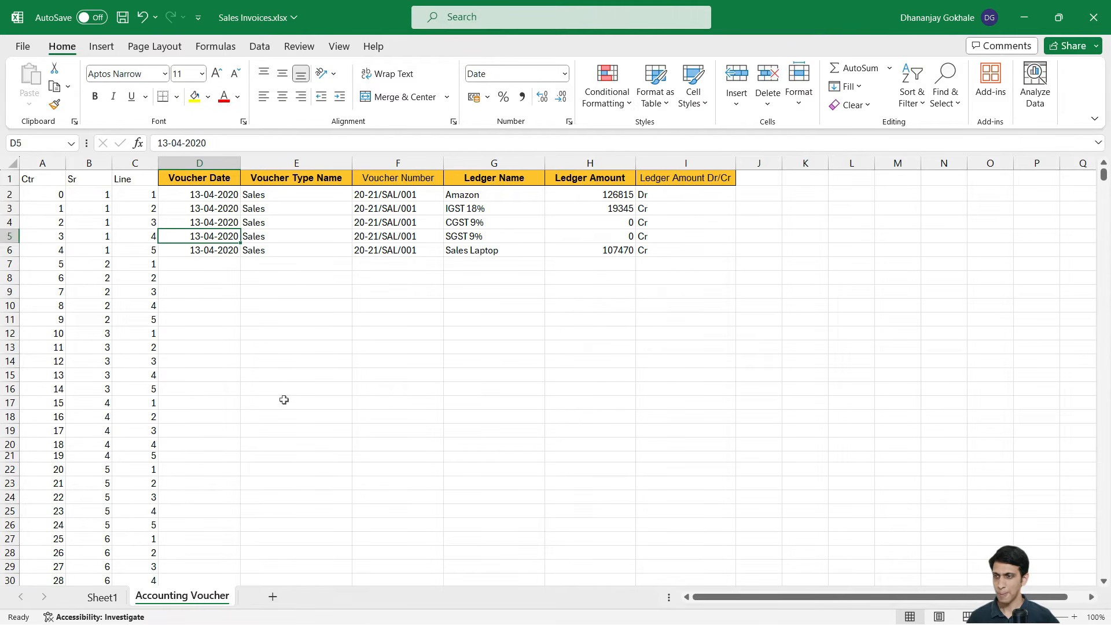
key(shift+Right)
key(shift+Right)
key(shift+Left)
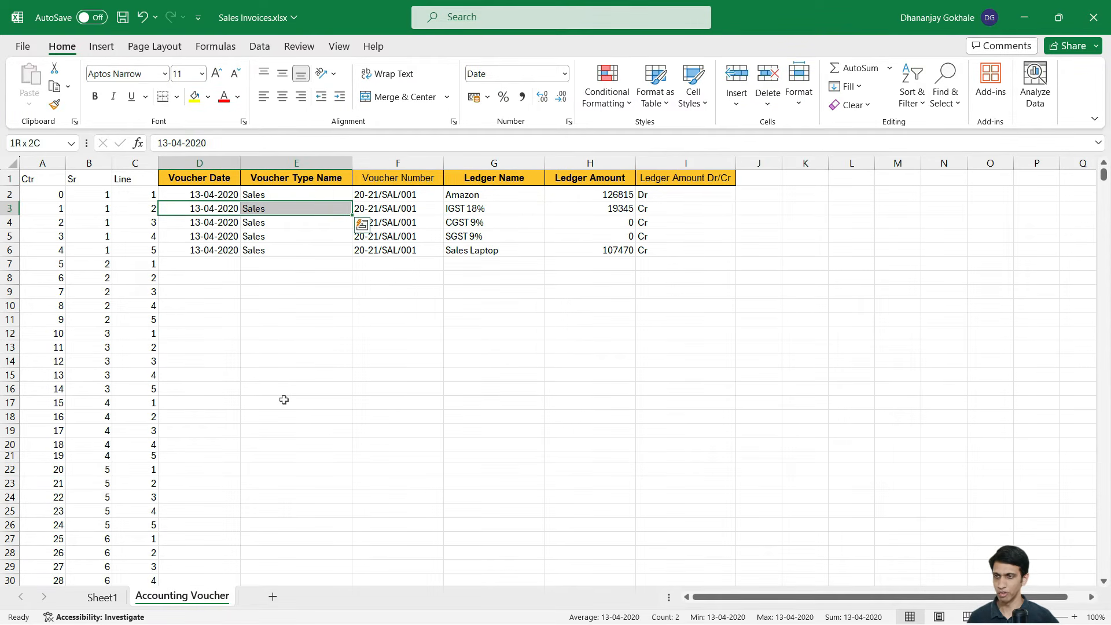
key(shift+Right)
key(shift+Left)
key(Down)
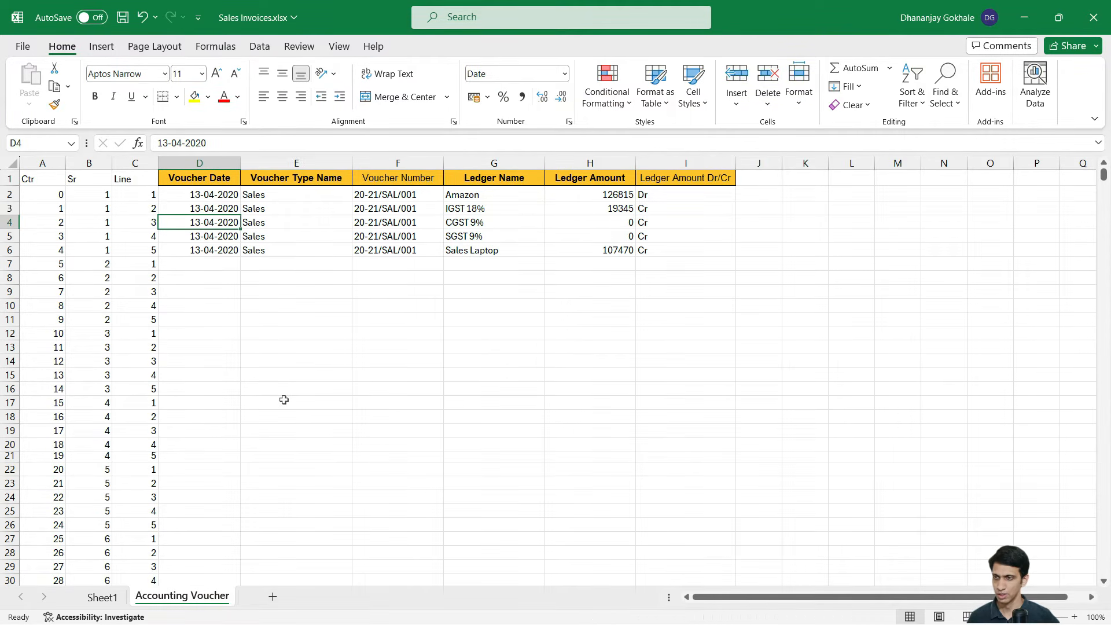
key(Right)
key(Up)
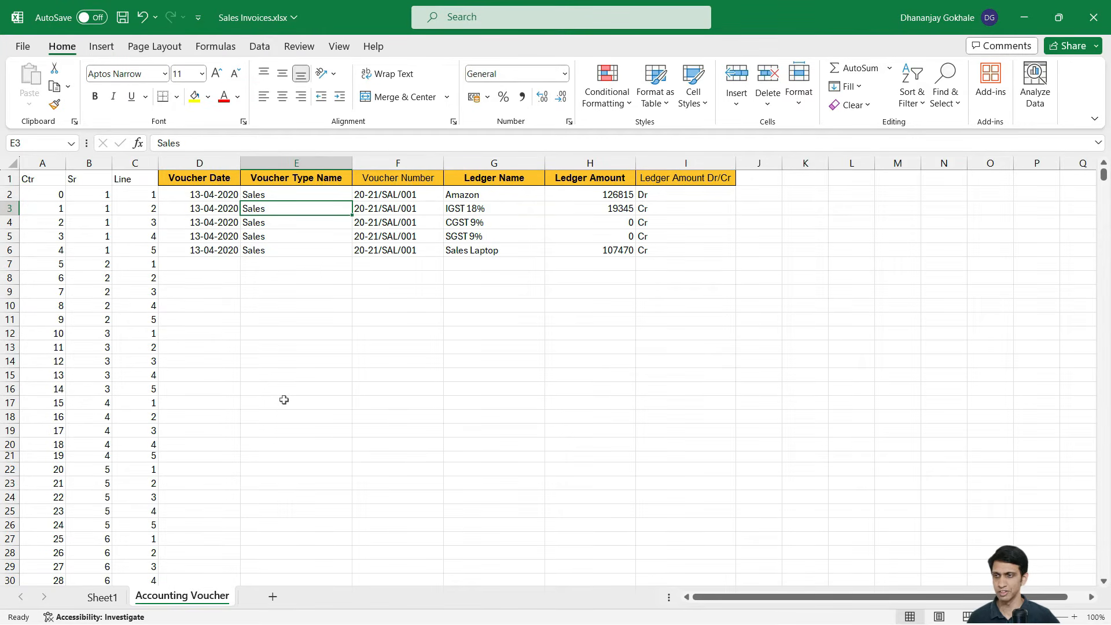
Clear the existing Voucher Date entries in D2:D6 of the Accounting Voucher sheet
key(Left)
key(ctrl+shift+Down)
key(Delete)
key(Right)
key(Right)
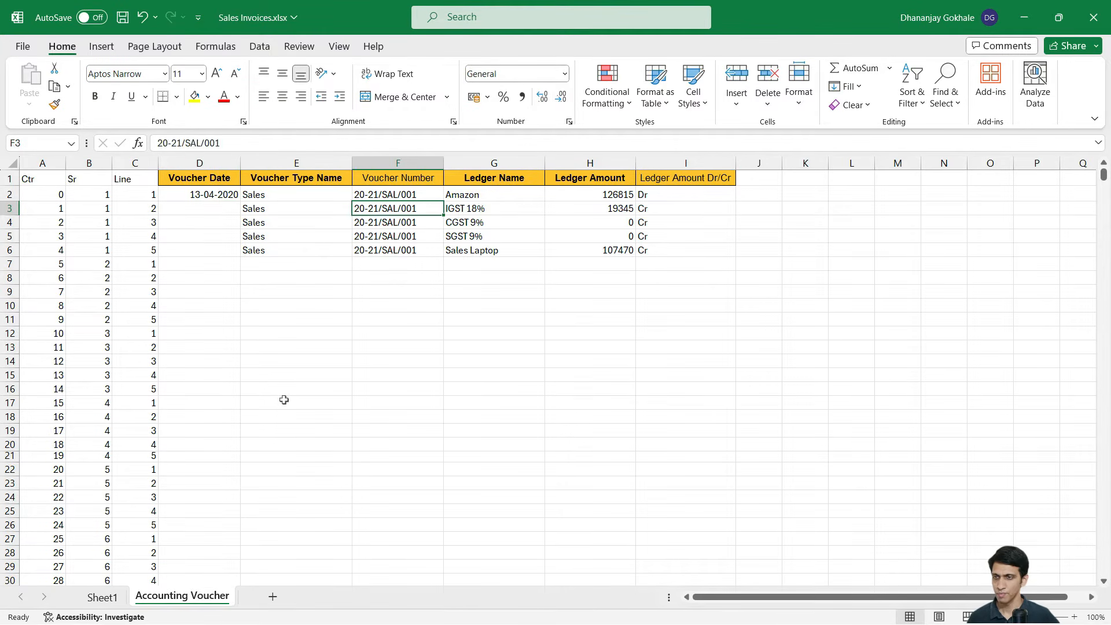
key(Right)
key(ctrl+shift+Down)
key(Left)
key(Left)
key(Left)
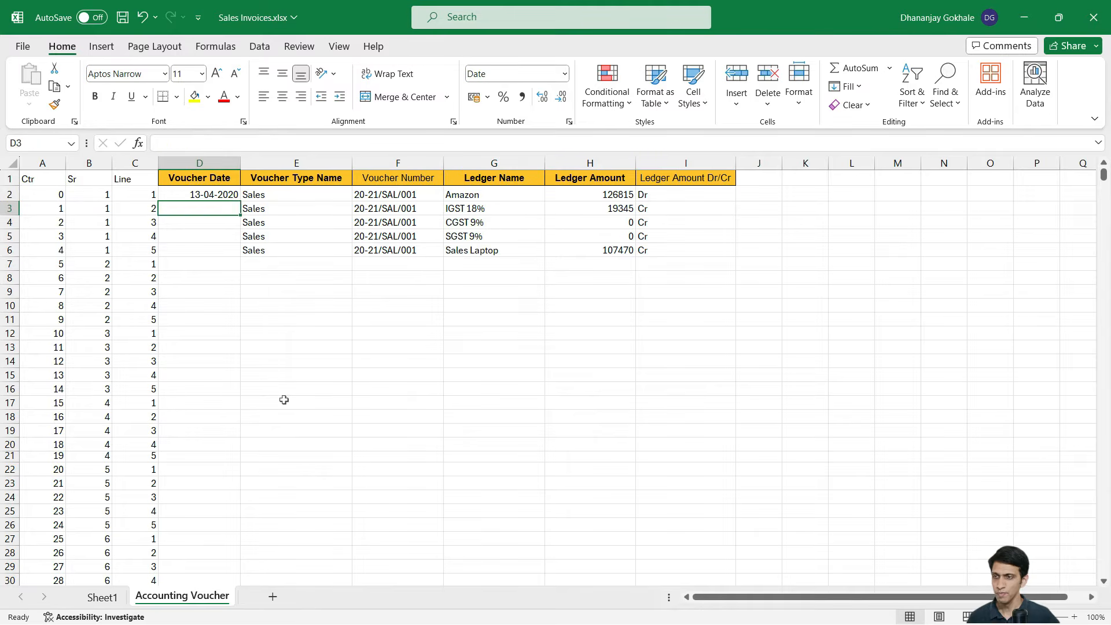
key(Up)
key(Delete)
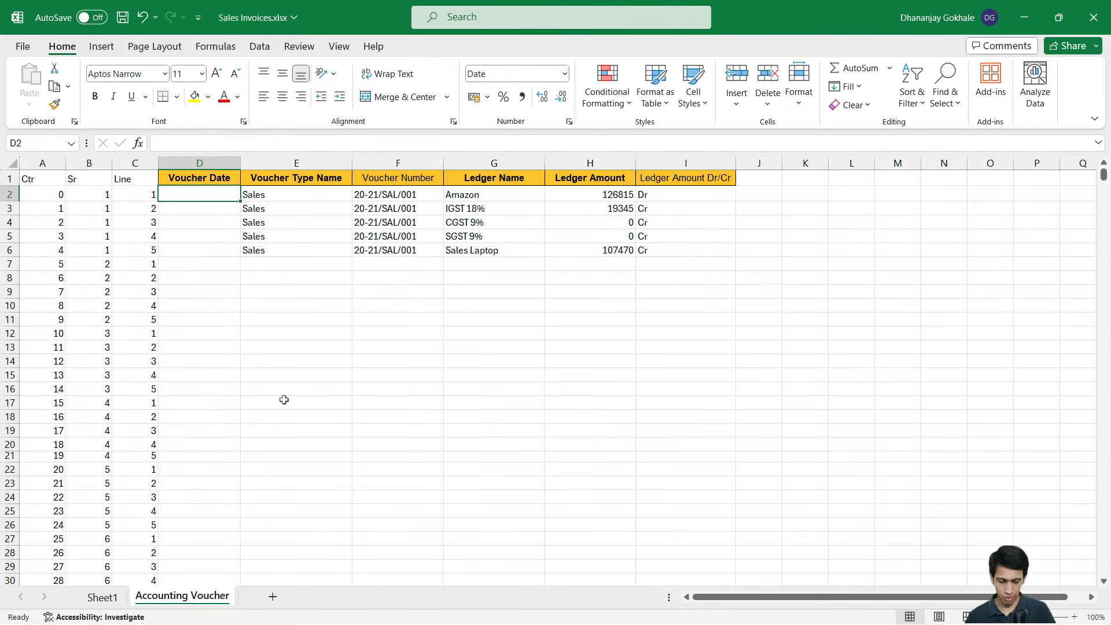
Enter =XLOOKUP(B2,Sheet1!A:A,Sheet1!B:B) in D2 to look up the voucher date by Sr number
text(=)
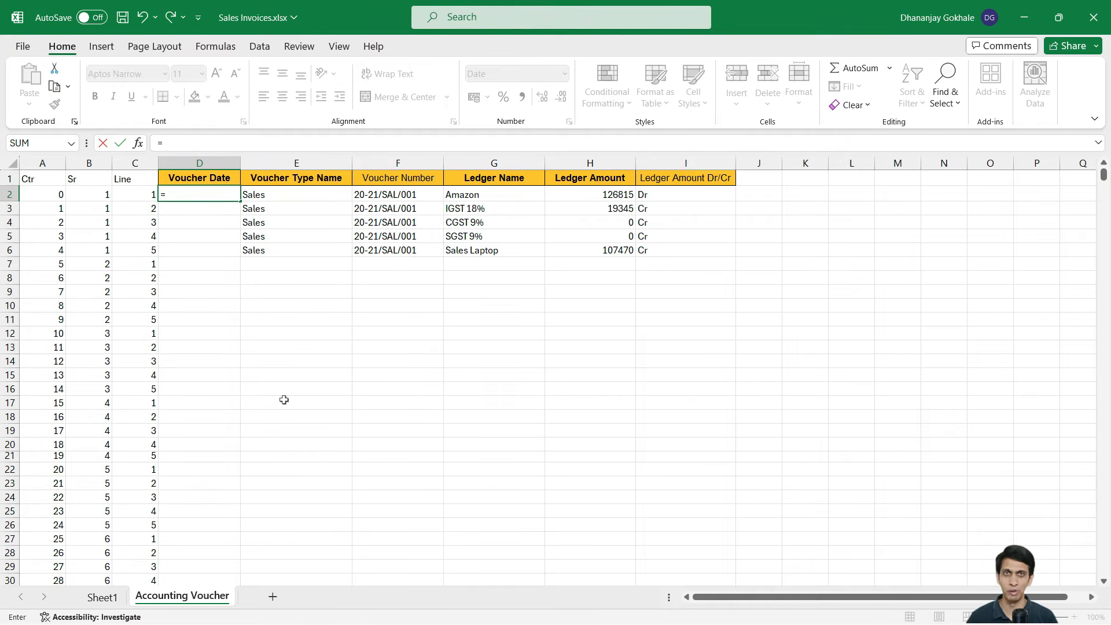
text(XLO)
key(Tab)
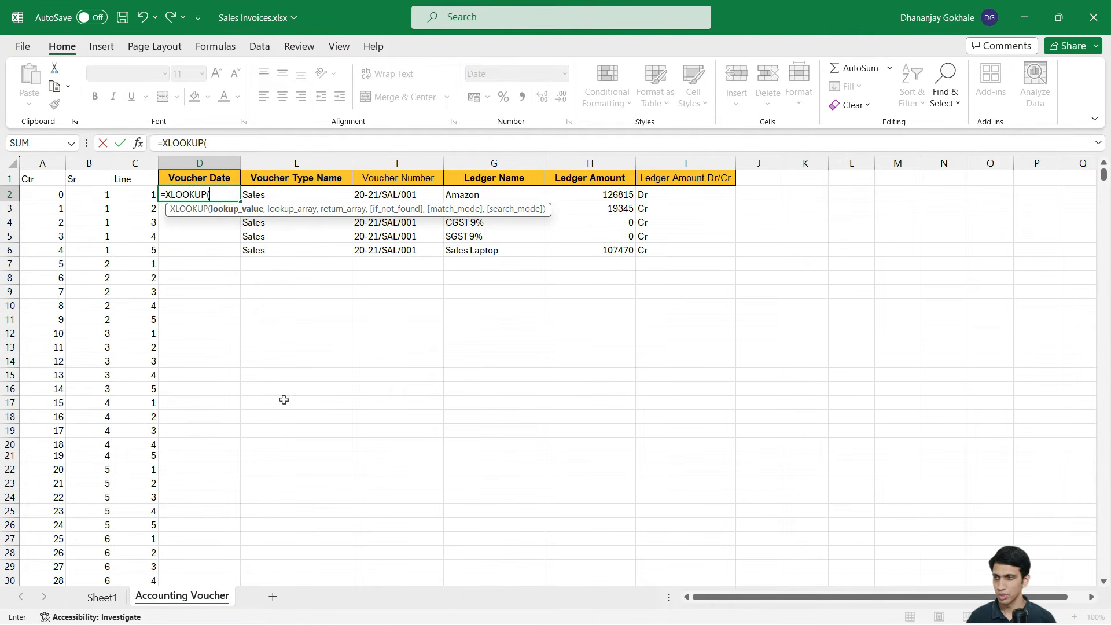
key(Left)
key(Left)
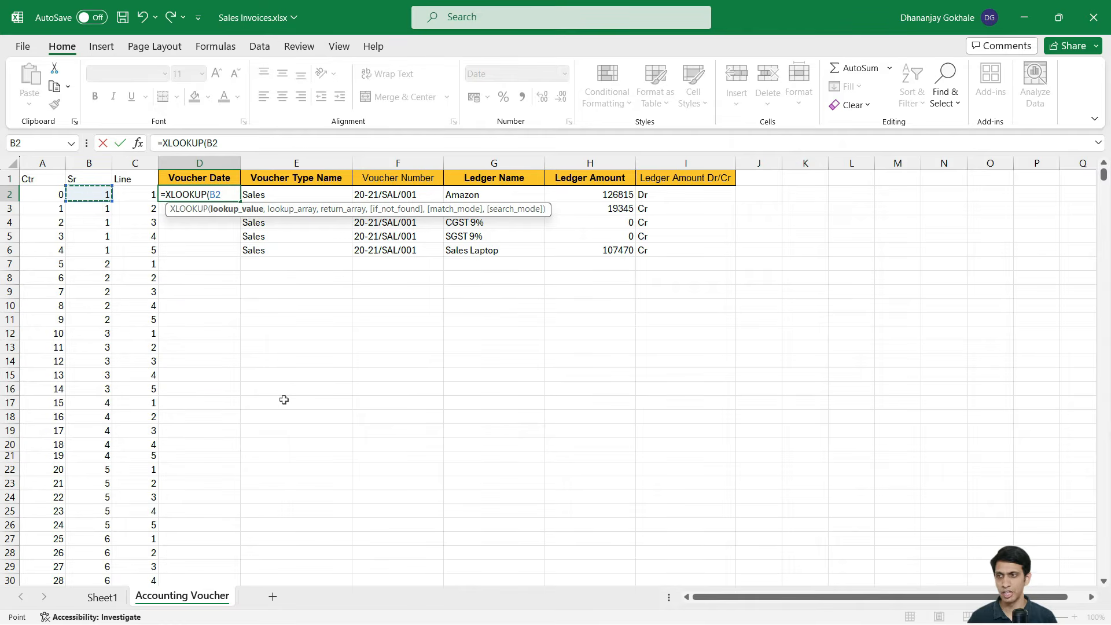
text(,)
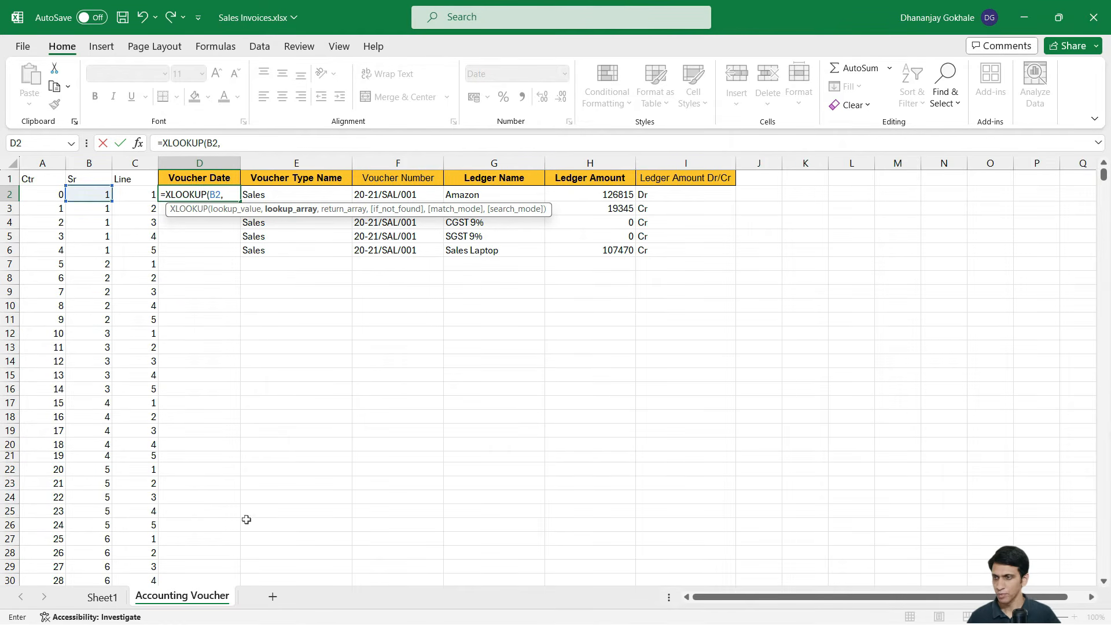
click(103, 598)
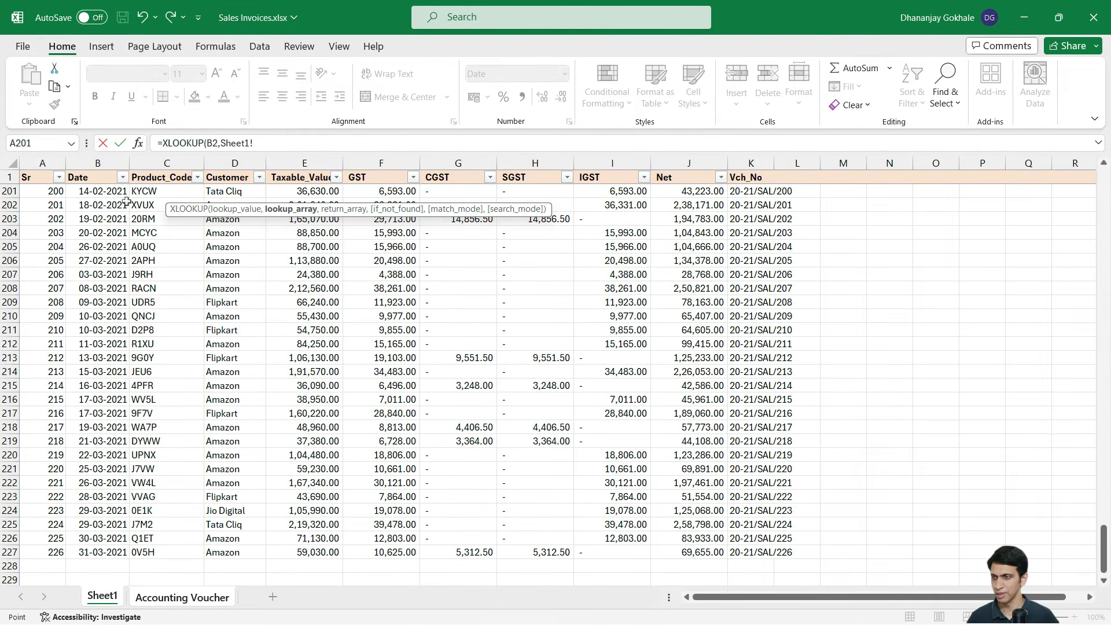
click(43, 165)
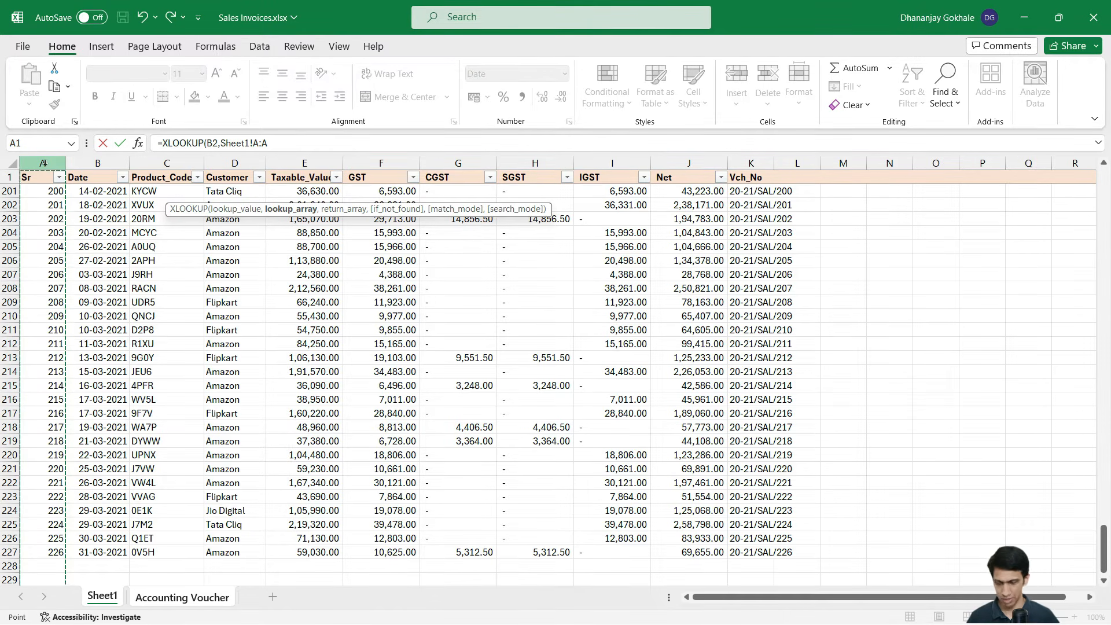
text(,)
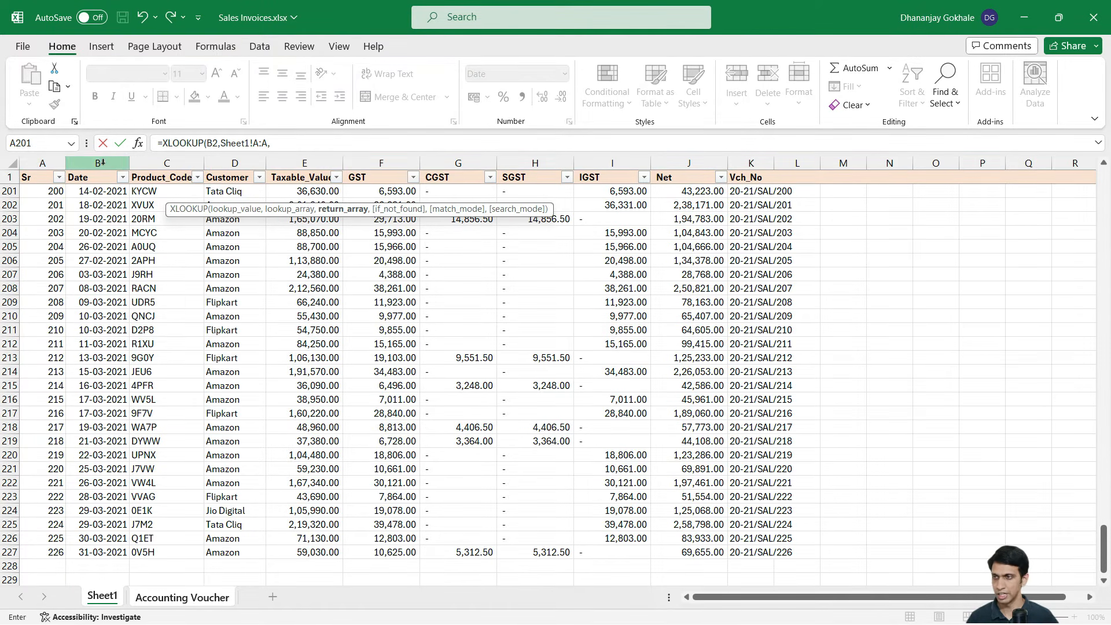
click(102, 163)
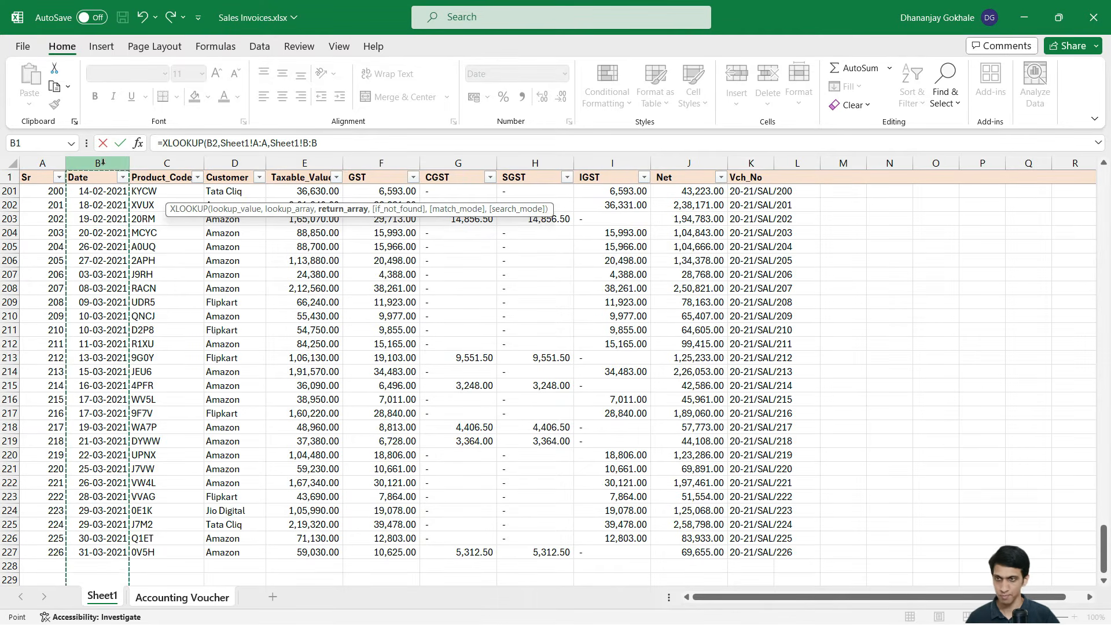
text())
key(Return)
Fill the D2 lookup formula down the Voucher Date column alongside all the Line rows
key(Up)
key(Left)
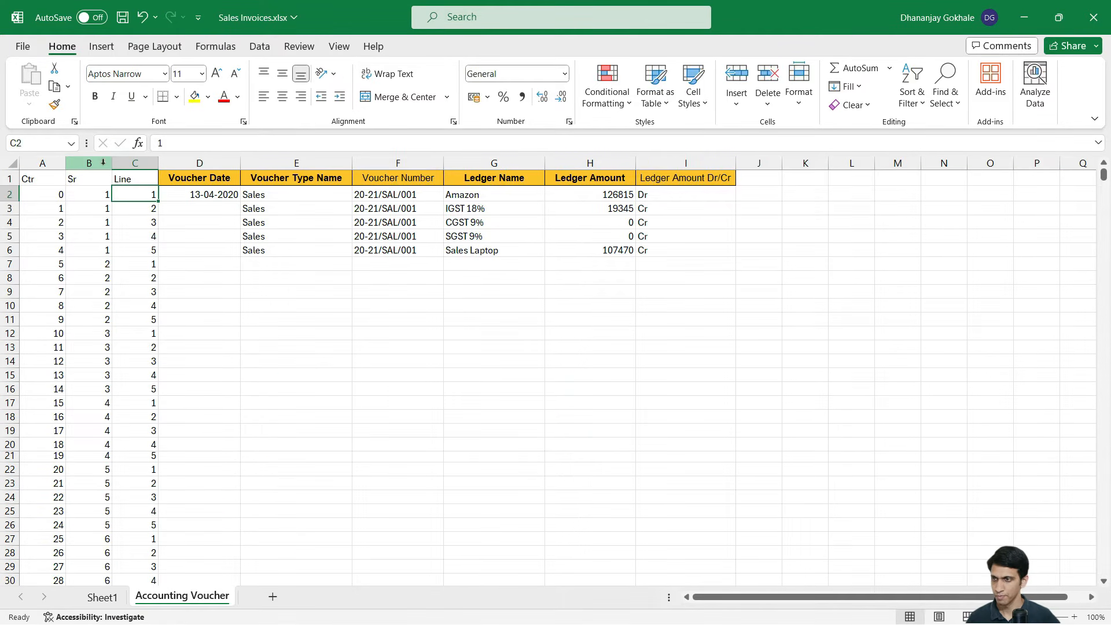
key(ctrl+Down)
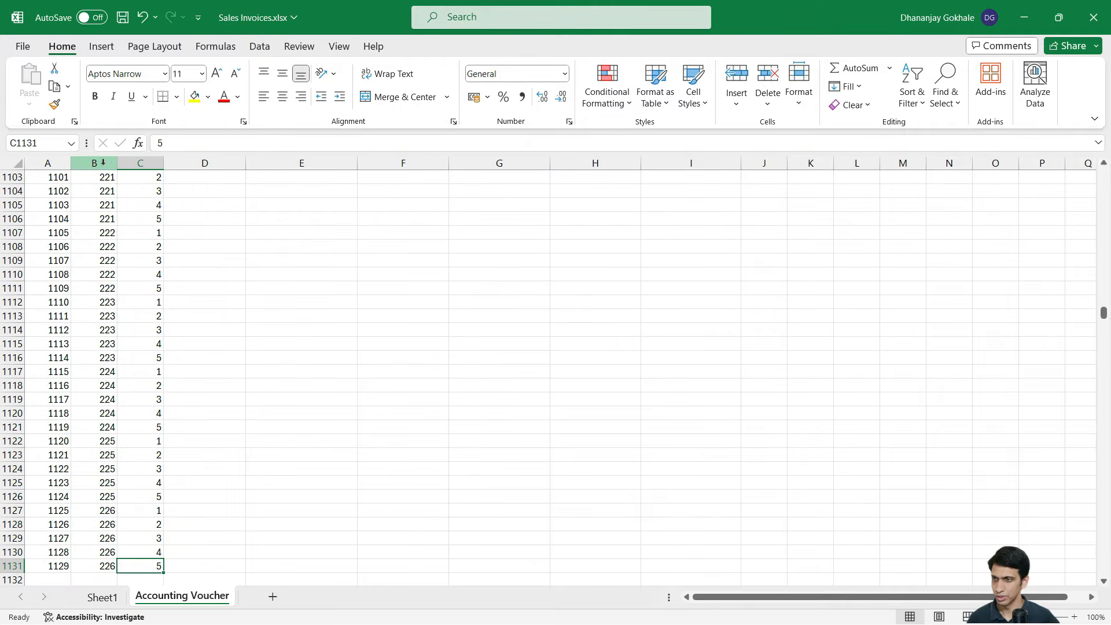
key(Right)
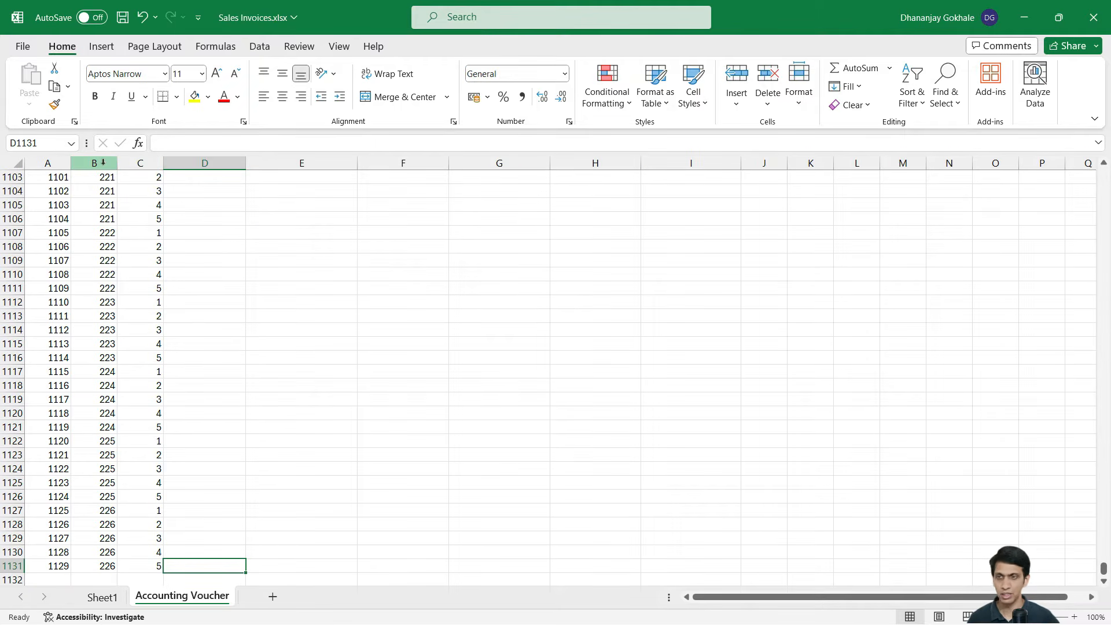
key(ctrl+Up)
key(Down)
key(Up)
key(Up)
key(Down)
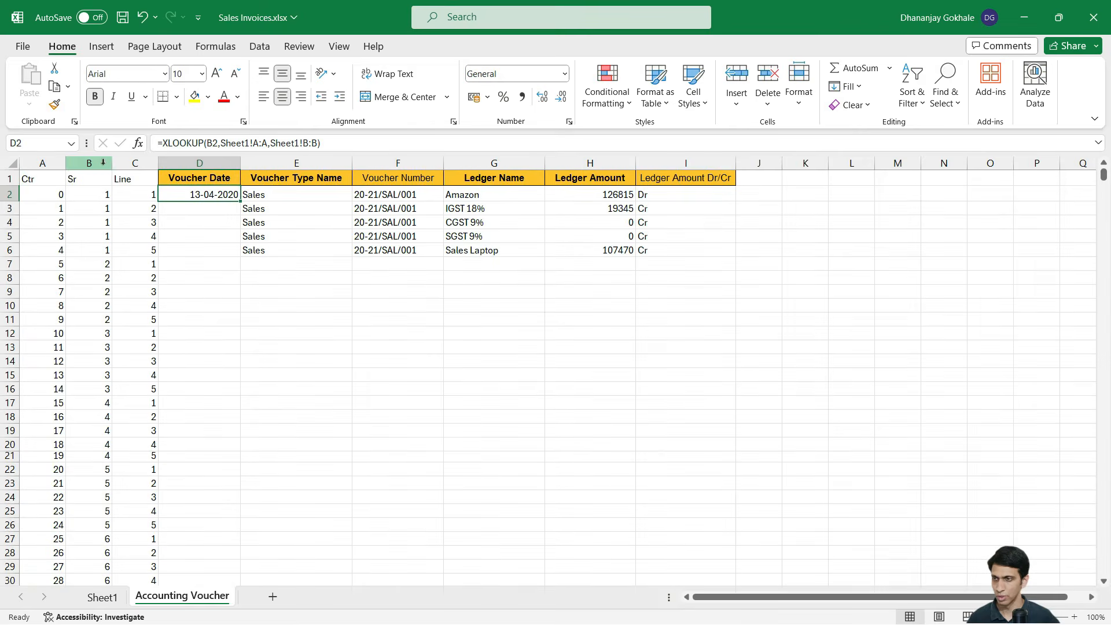
double_click(239, 202)
click(217, 291)
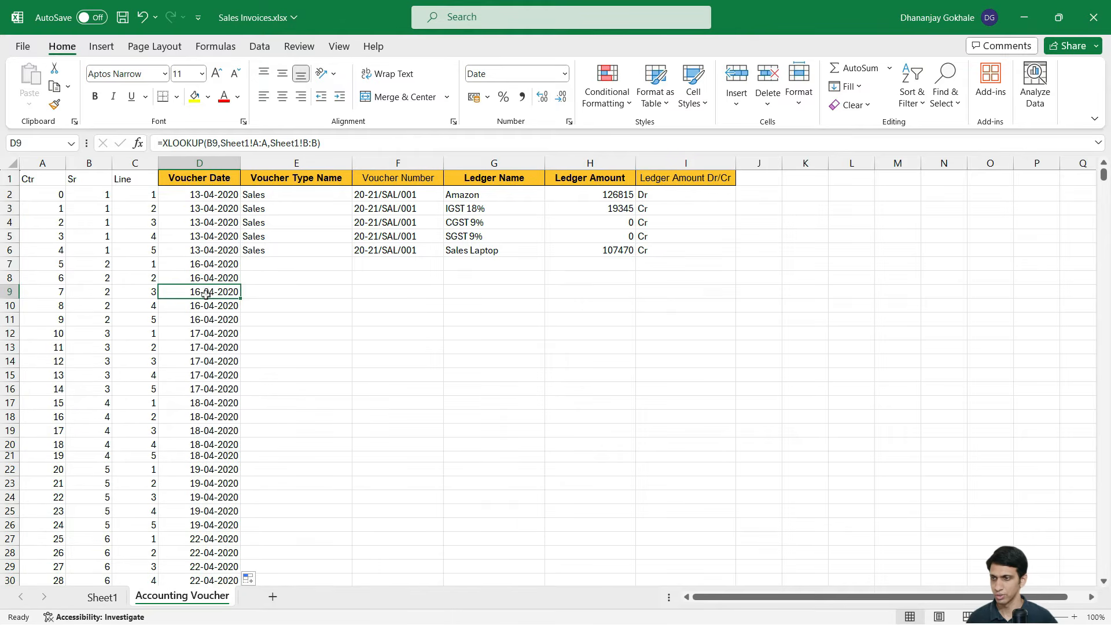
click(216, 266)
scroll(216, 271, down, 2)
scroll(216, 271, up, 2)
Fill the Sales entry from E6 down the rest of the Voucher Type Name column
click(306, 251)
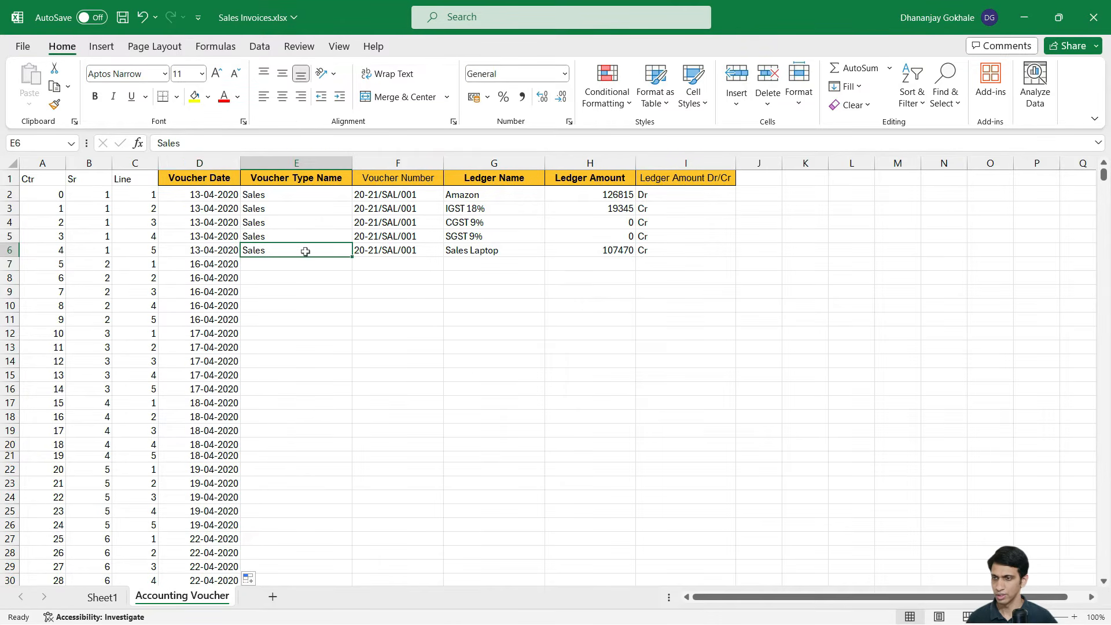
double_click(353, 259)
click(299, 302)
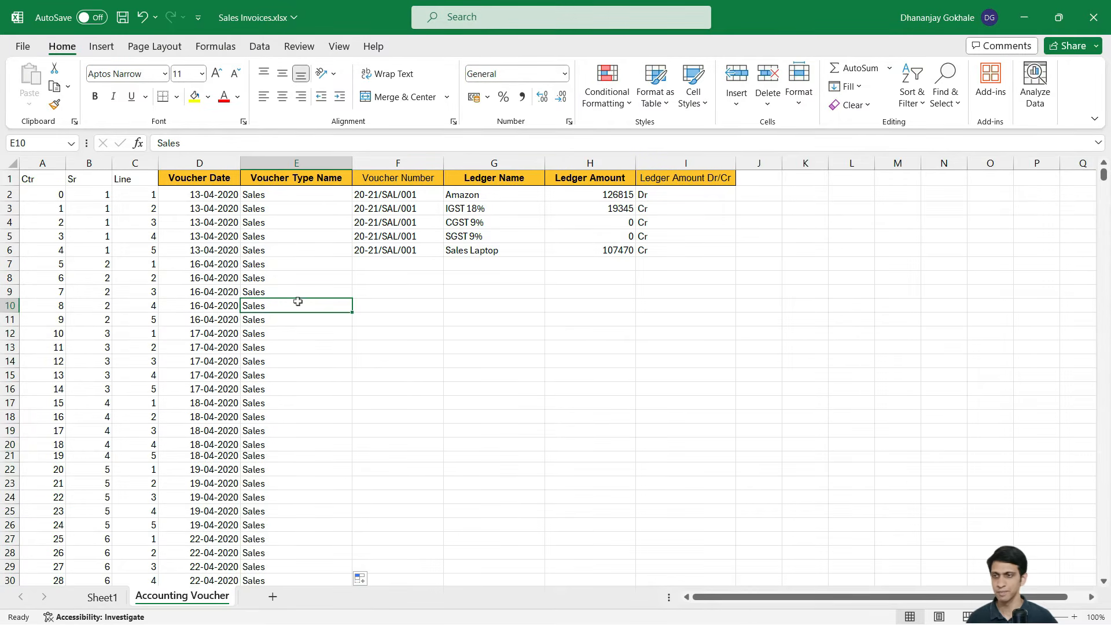
Clear the Voucher Number entries below the first one, in F3:F9
drag(385, 208, 388, 289)
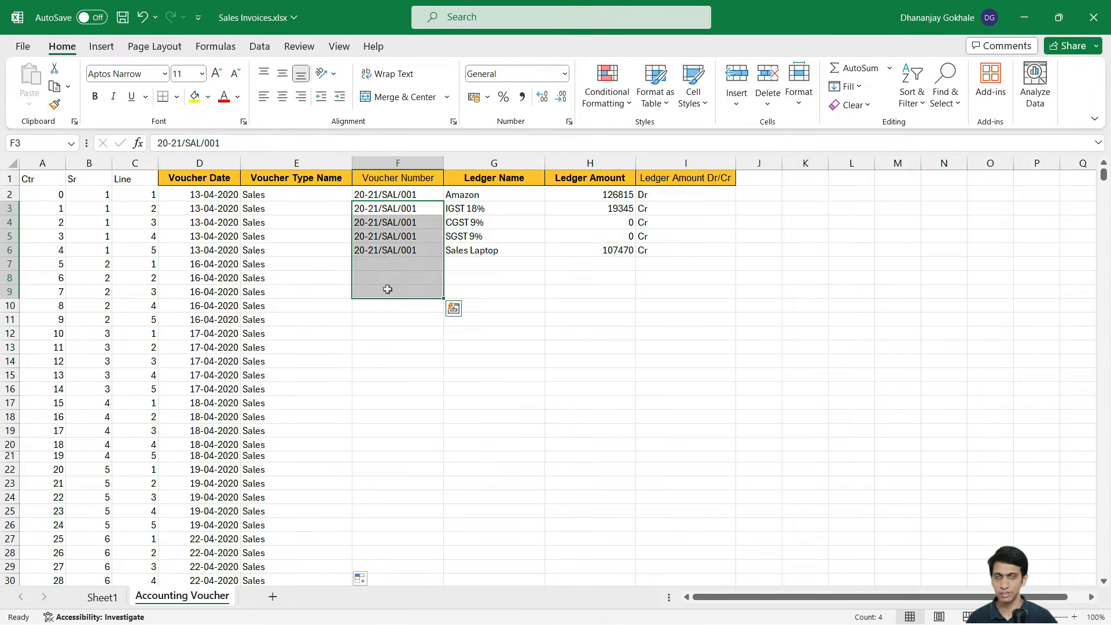
key(Delete)
key(Up)
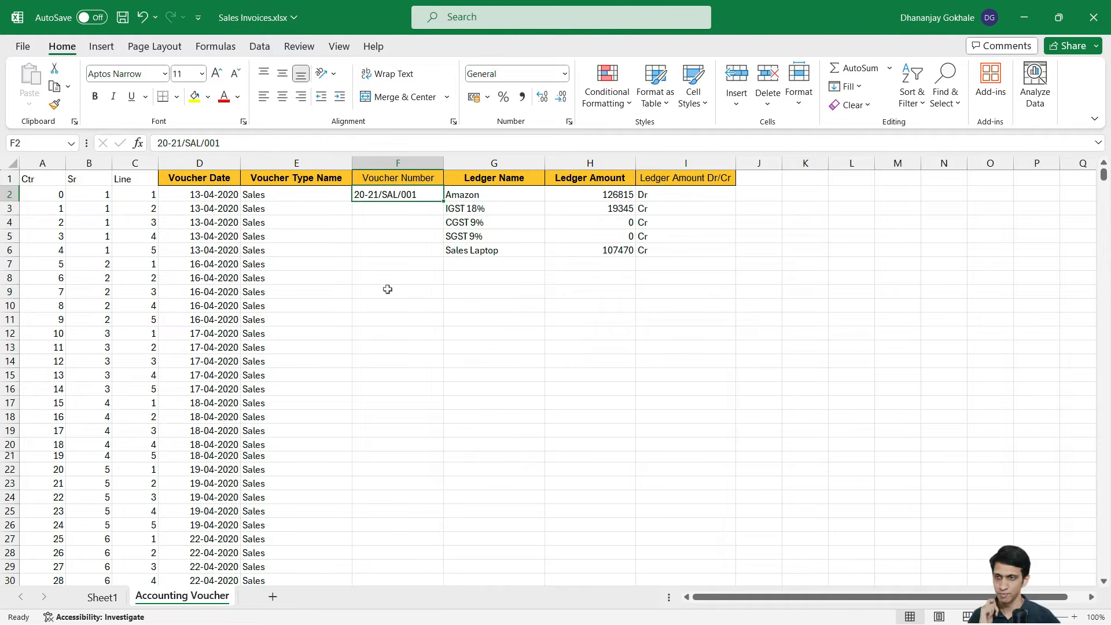
key(Left)
key(Left)
key(Right)
key(Right)
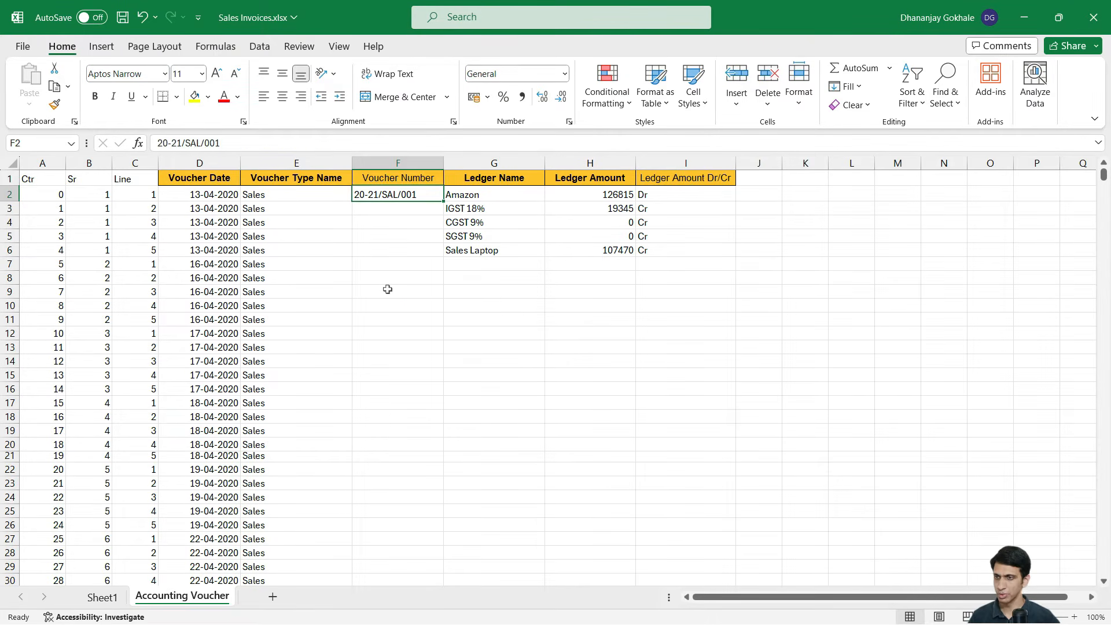
Replace the voucher number in F2 with the formula =XLOOKUP(B2,Sheet1!A:A,Sheet1!K:K)
key(Delete)
text(=XLOOKUP()
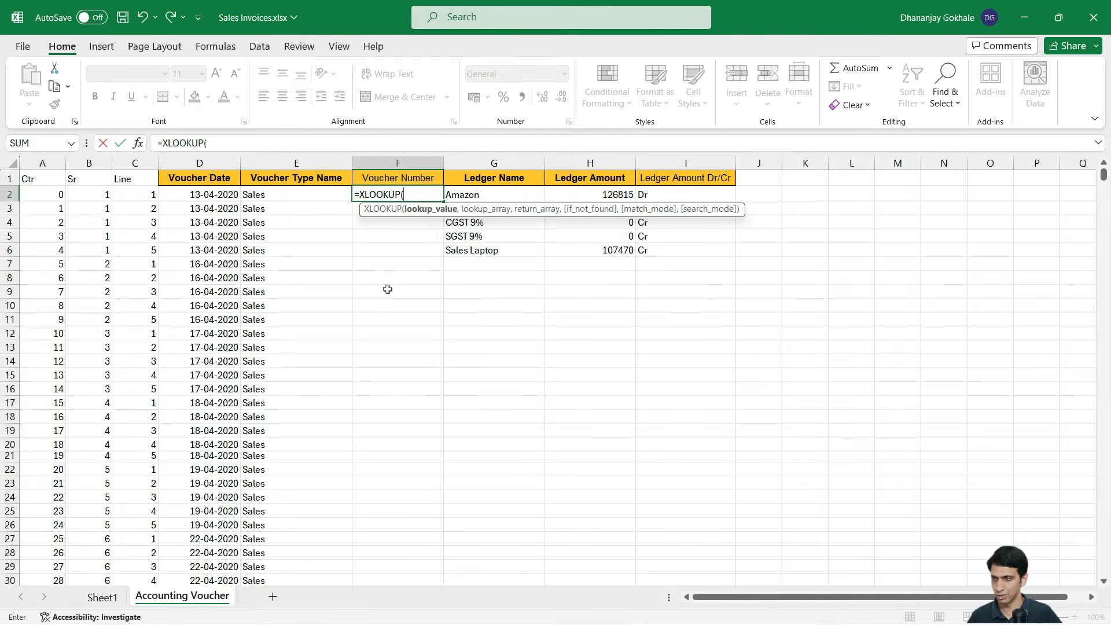
key(ctrl+Left)
key(Right)
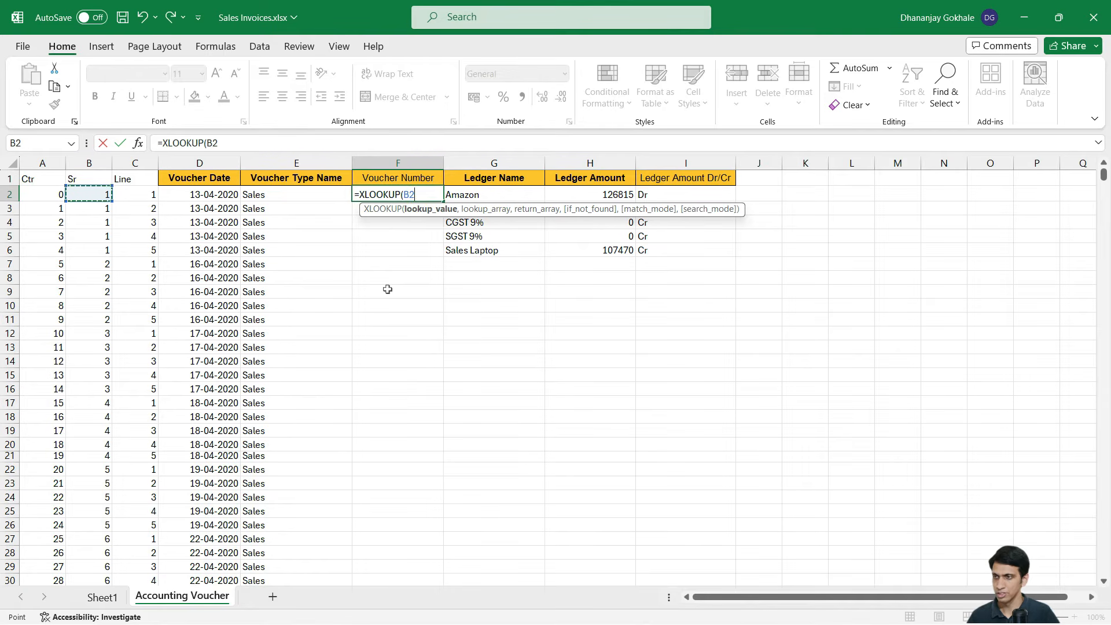
text(,)
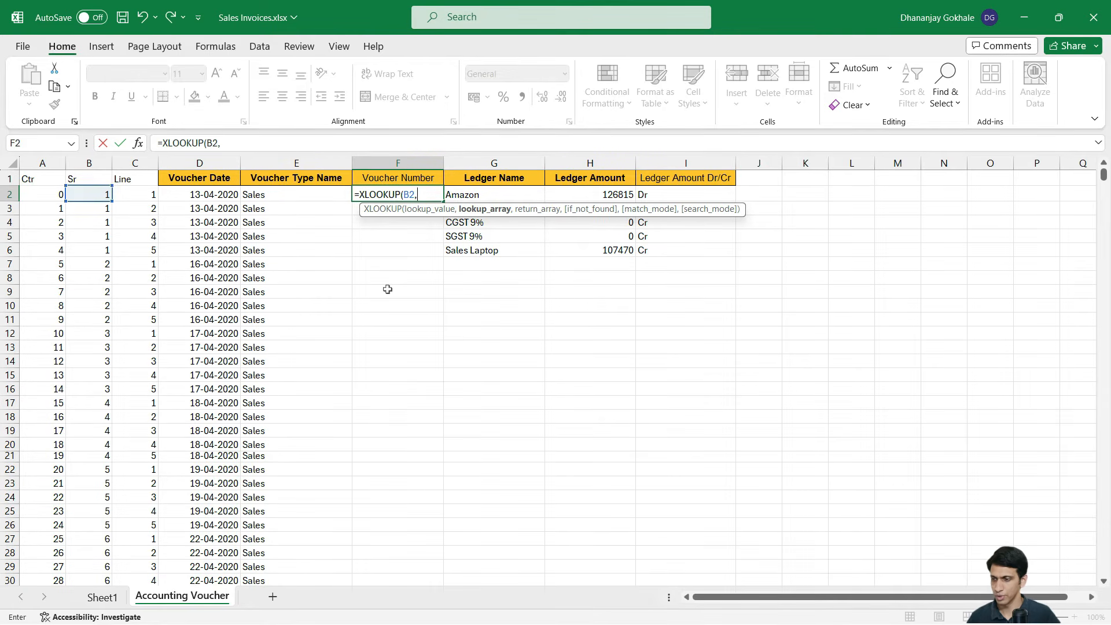
key(ctrl+Page_Up)
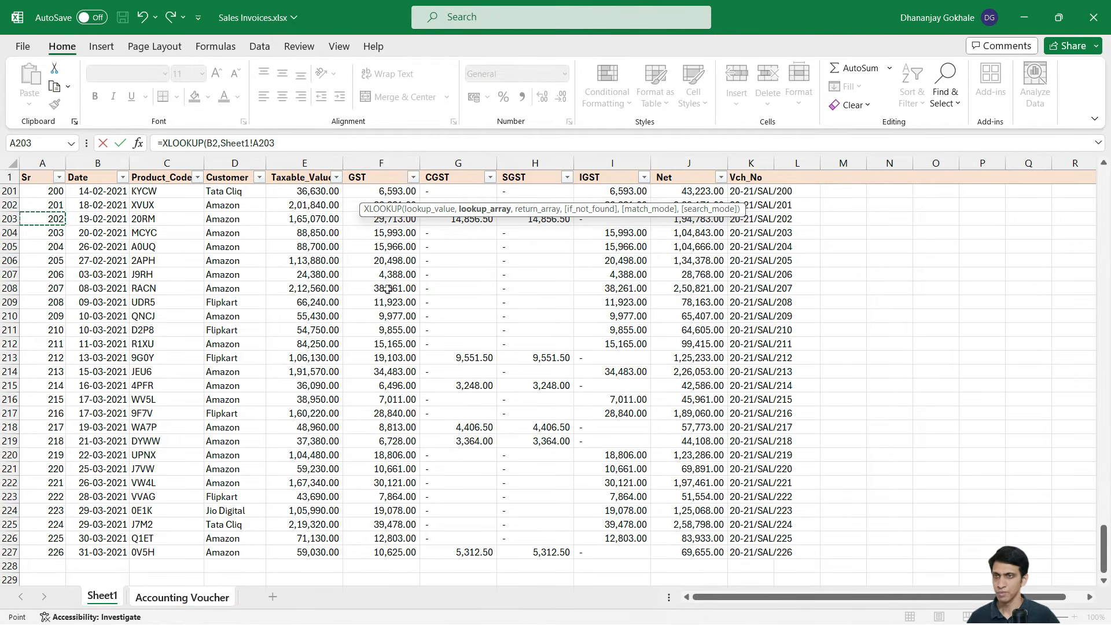
key(ctrl+space)
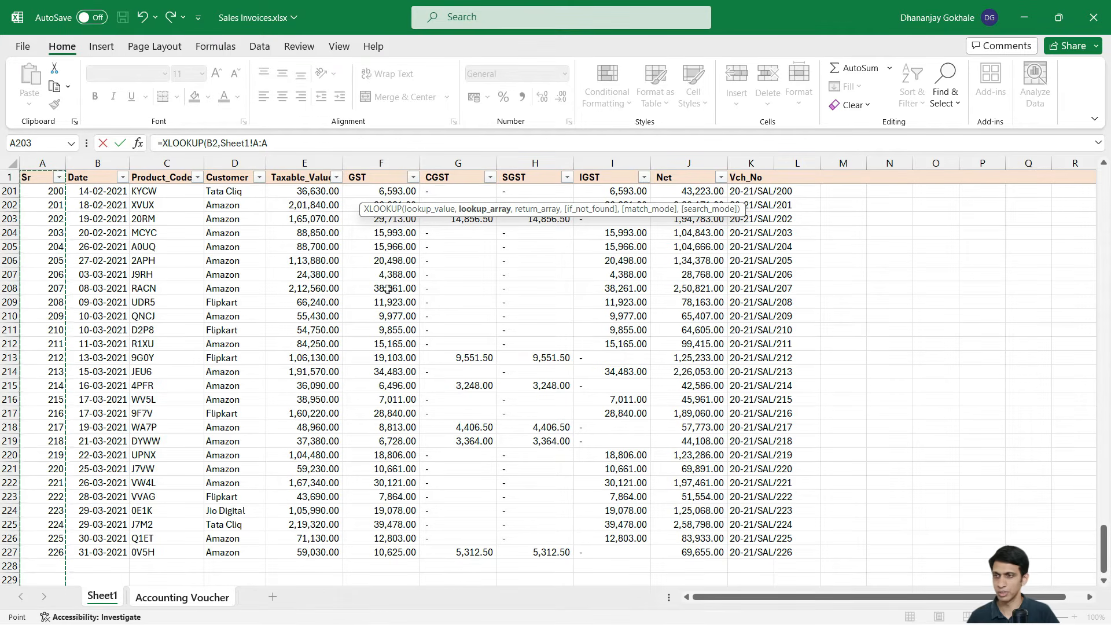
text(,)
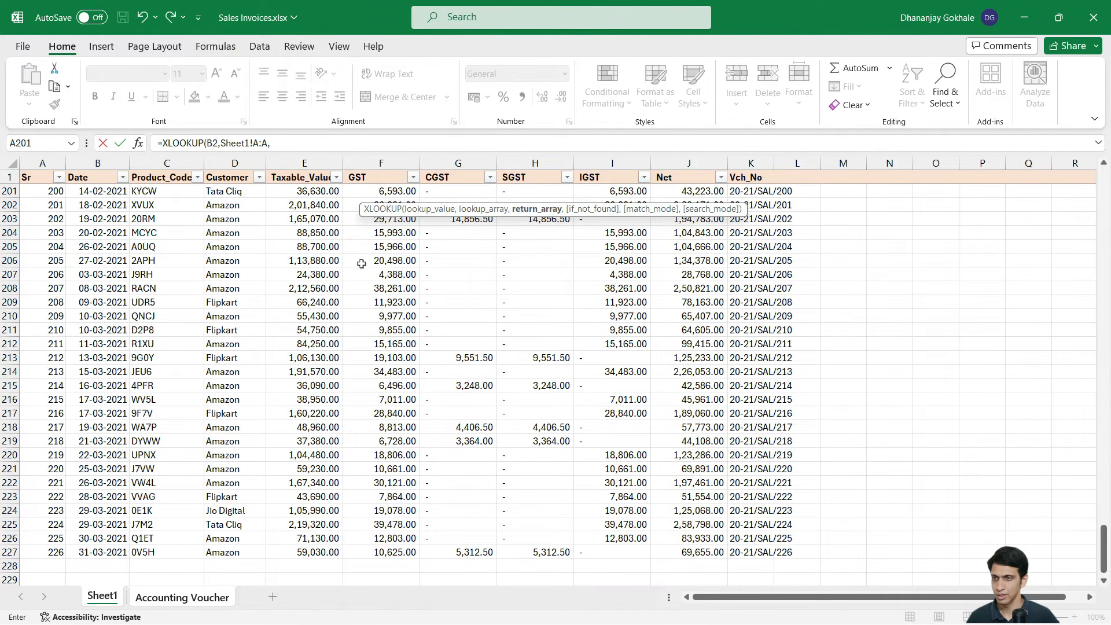
click(755, 162)
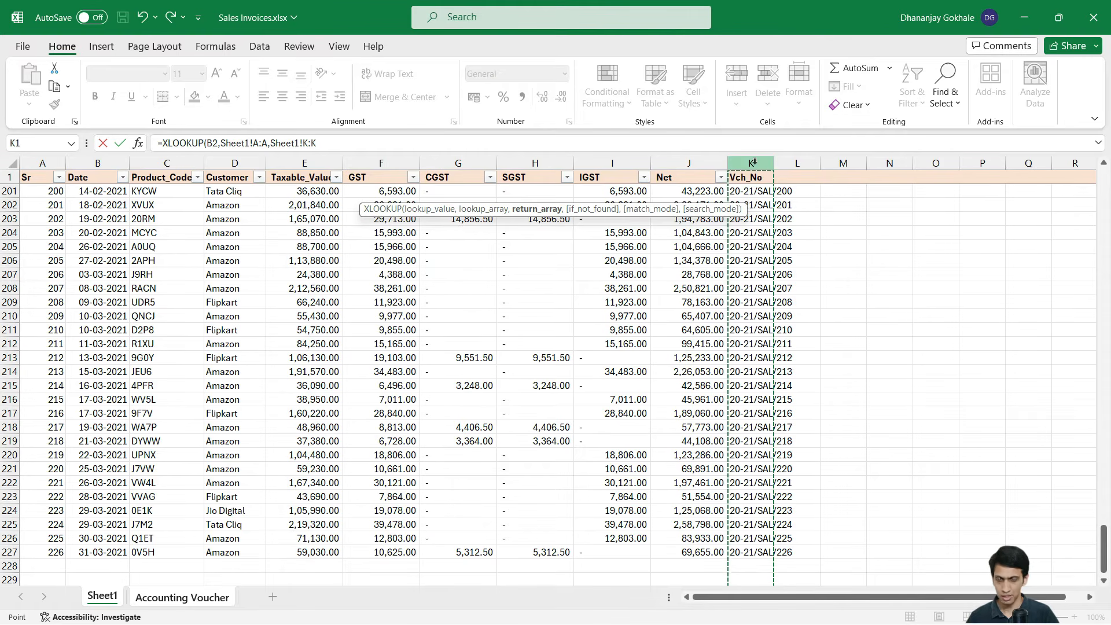
key(Return)
Fill the F2 lookup formula down the Voucher Number column
key(Up)
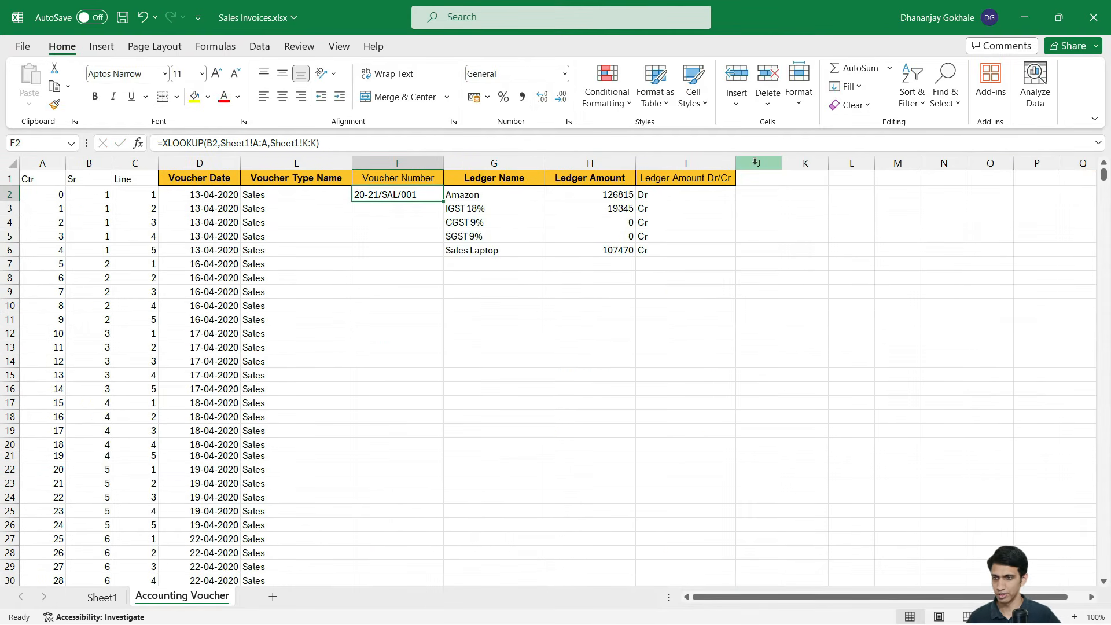
double_click(444, 201)
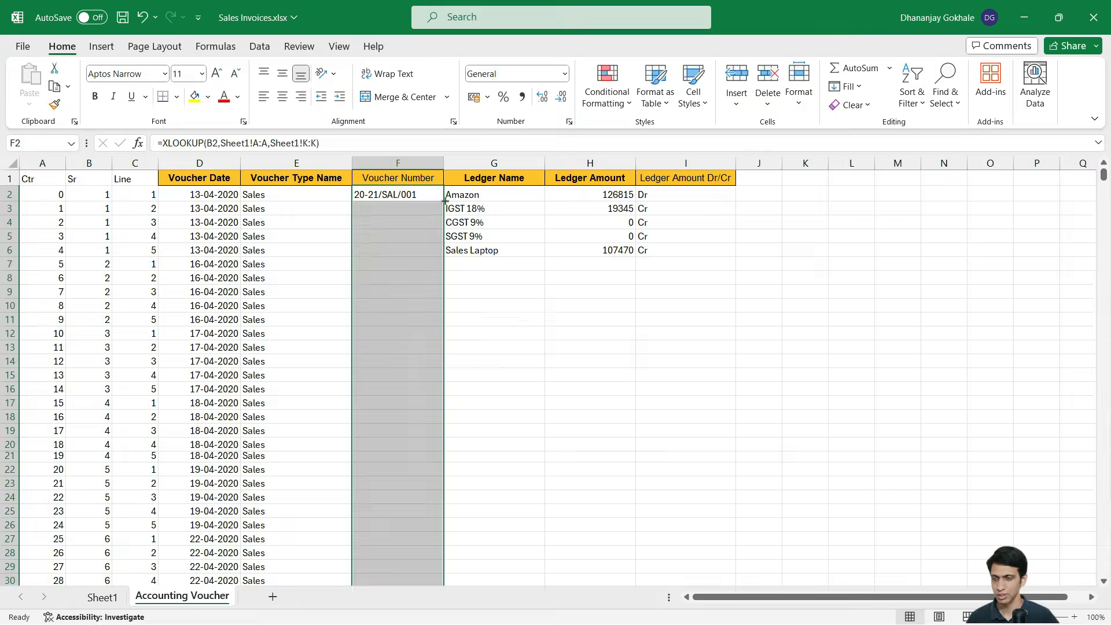
click(488, 284)
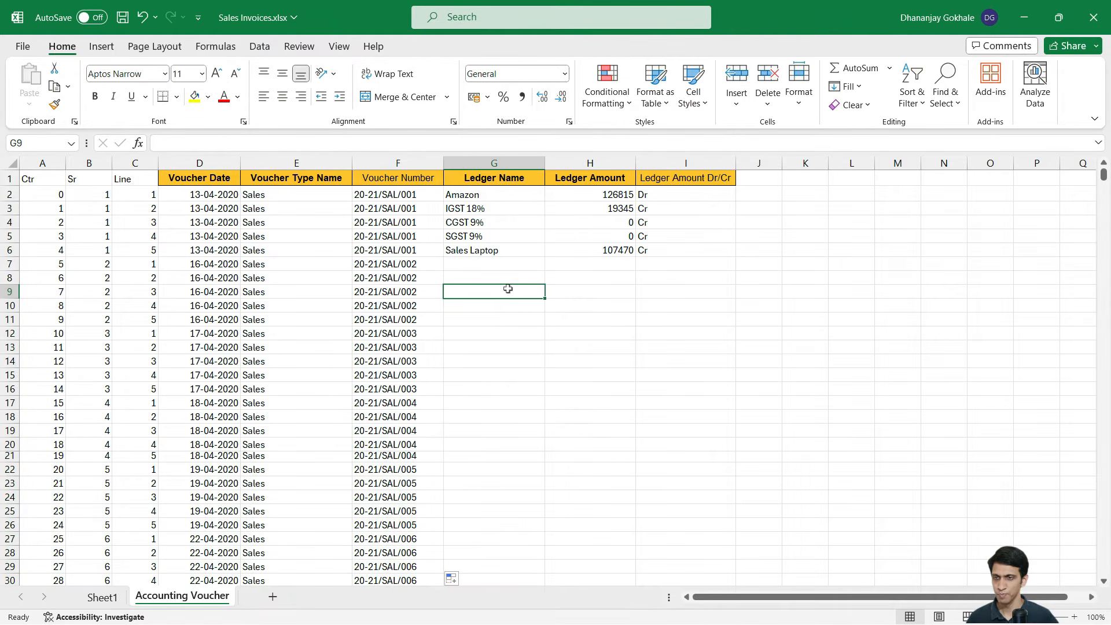
Clear the existing Ledger Amount values in H2:H6
click(606, 196)
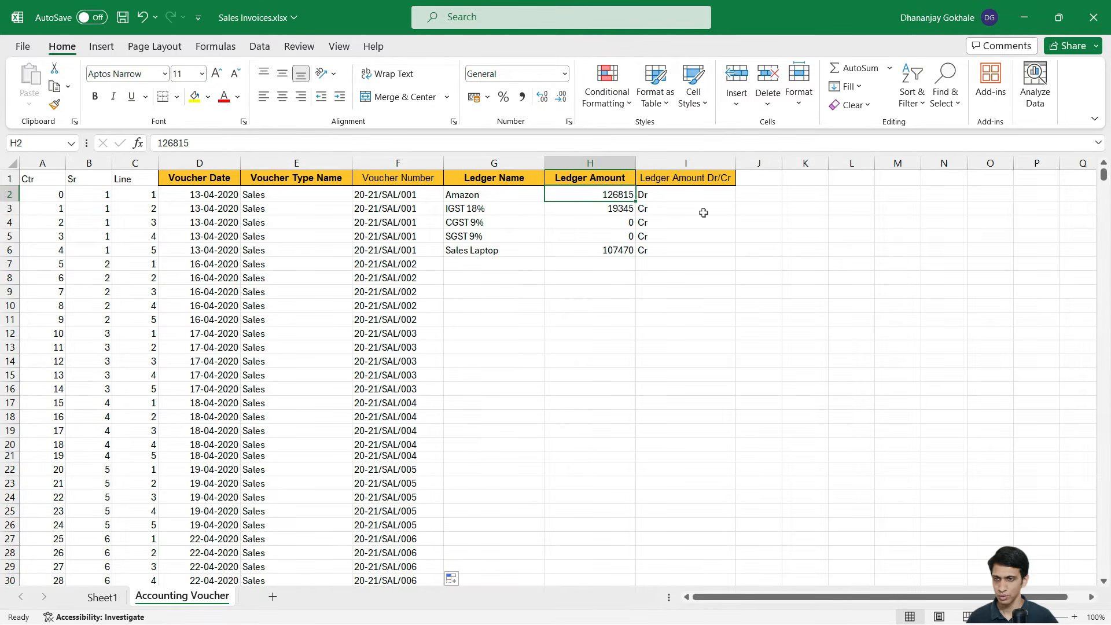
key(shift+Down)
key(shift+Down)
key(shift+Down)
key(shift+Down)
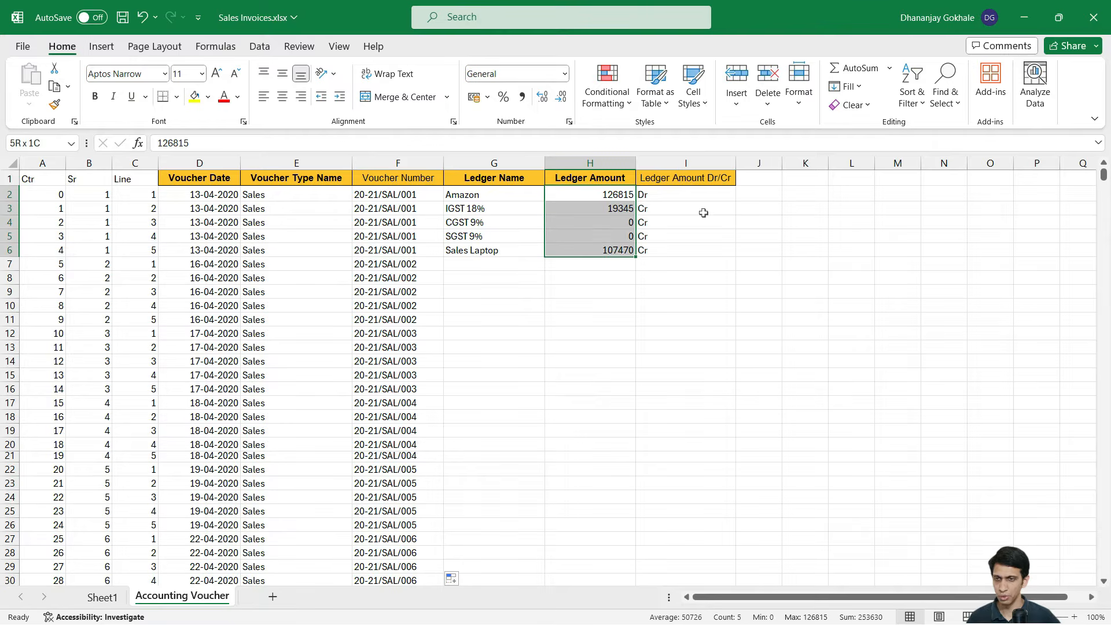
key(Delete)
key(Up)
key(Down)
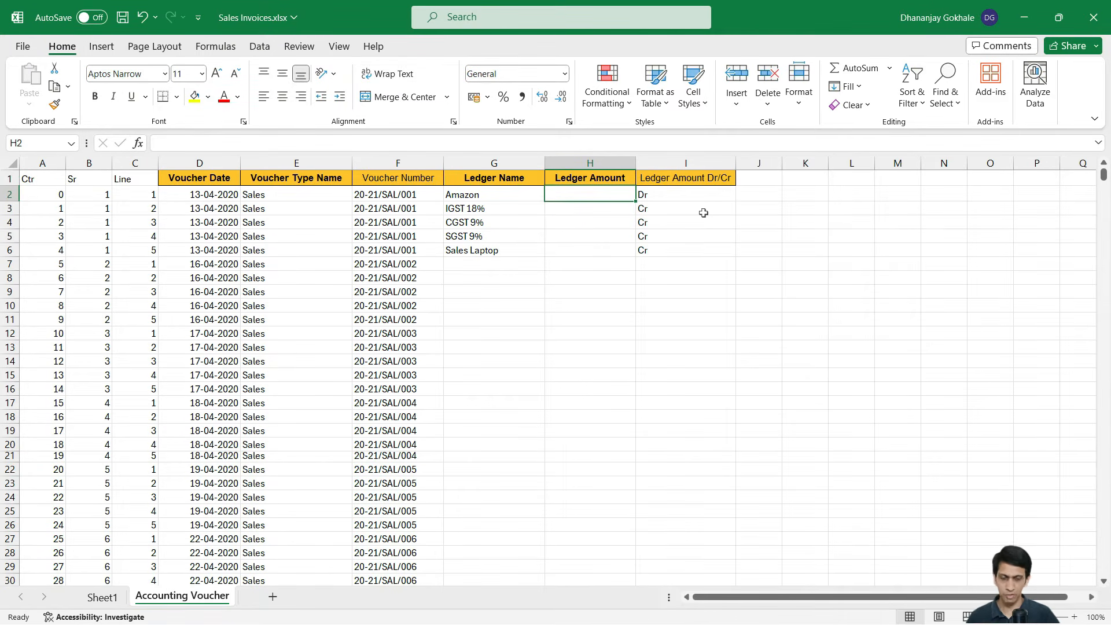
Enter the formula =XLOOKUP(B2,Sheet1!A:A,Sheet1!J:J) in H2 to return the Net amount for the Amazon ledger
text(=XLOOKUP()
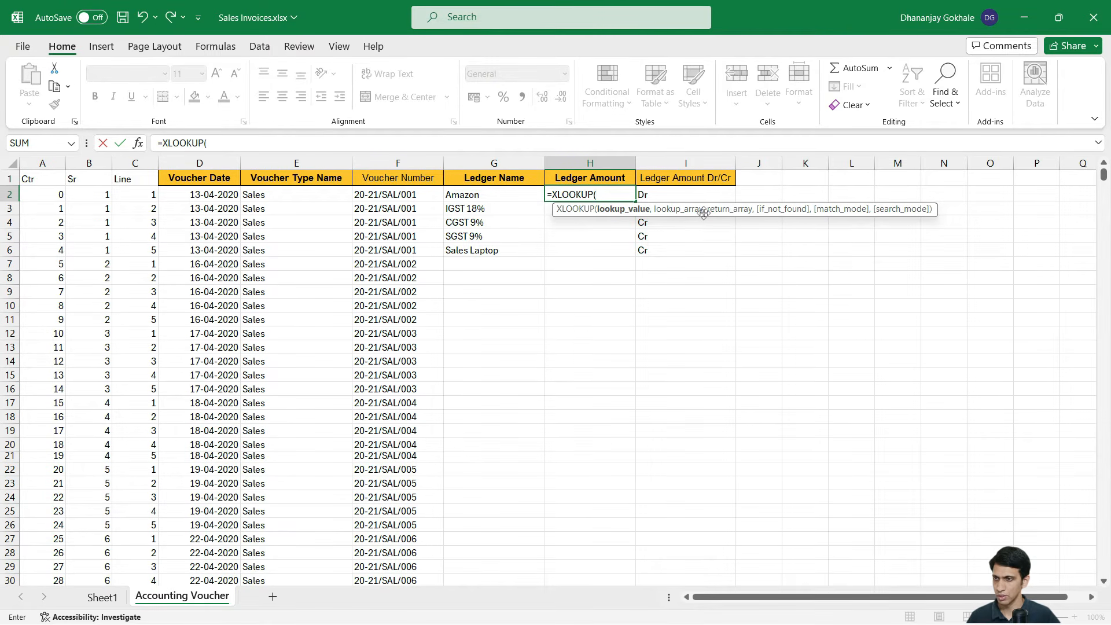
key(Left)
key(Left)
key(Left)
key(Left)
key(Left)
key(Left)
text(,)
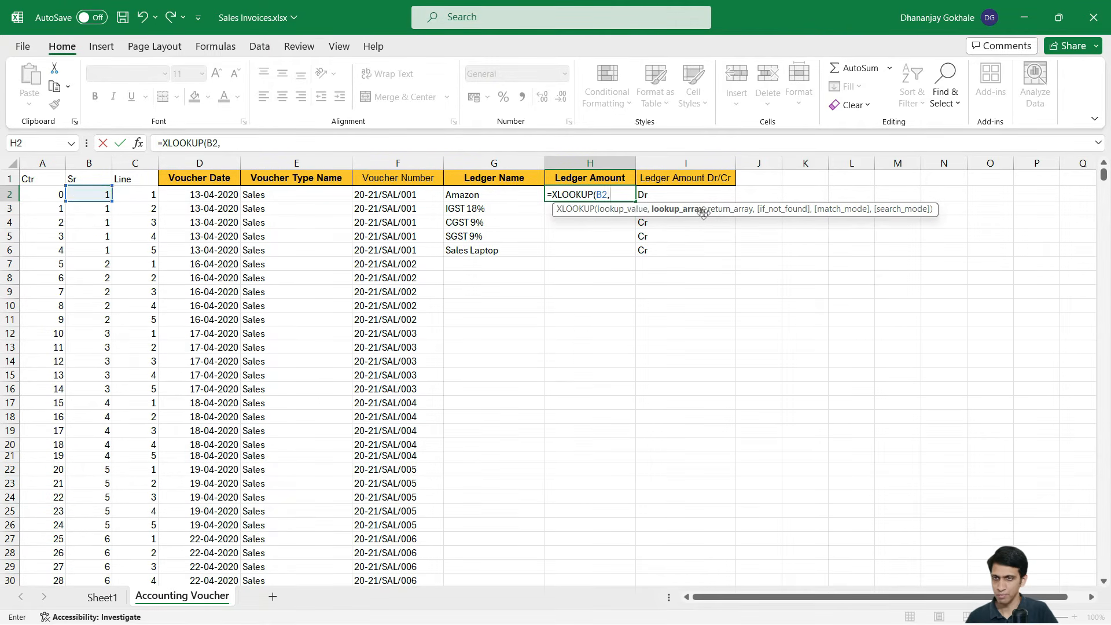
key(ctrl+Page_Up)
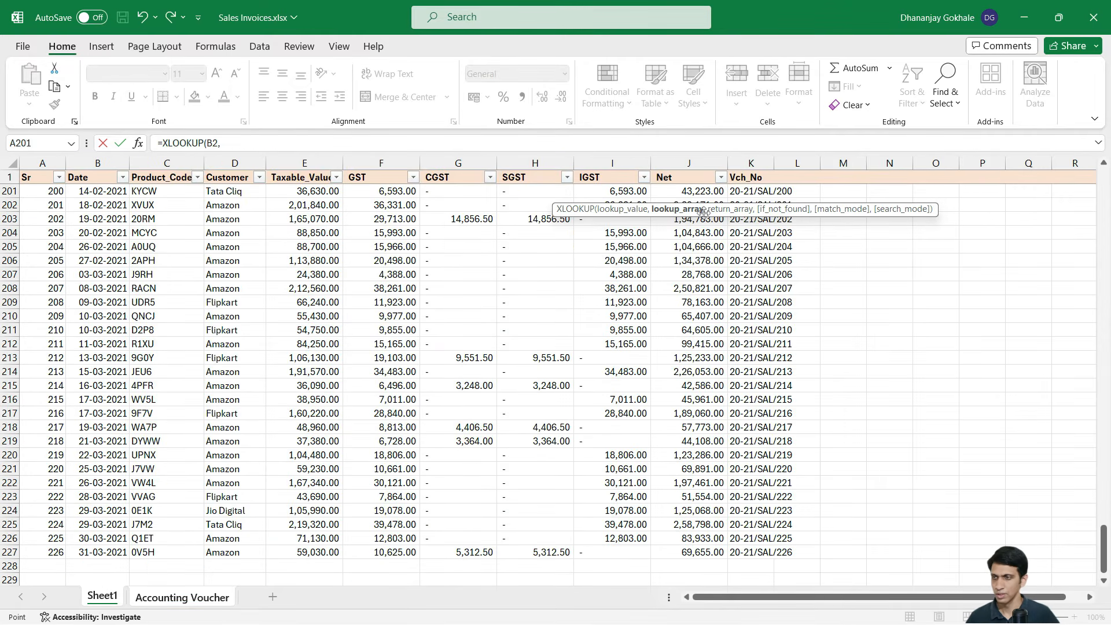
key(Down)
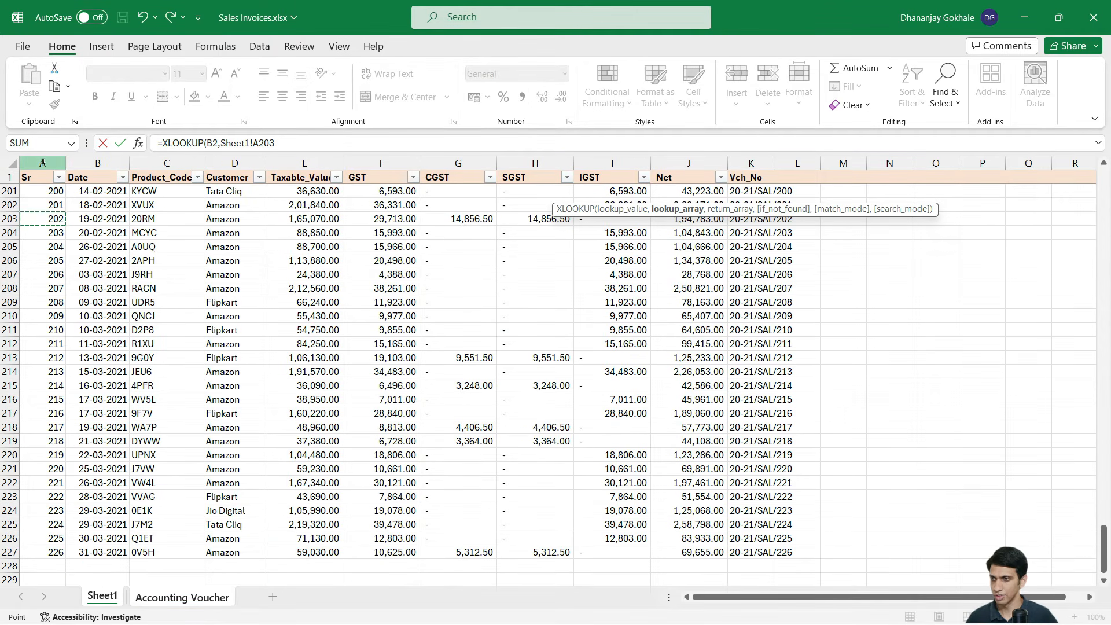
click(42, 163)
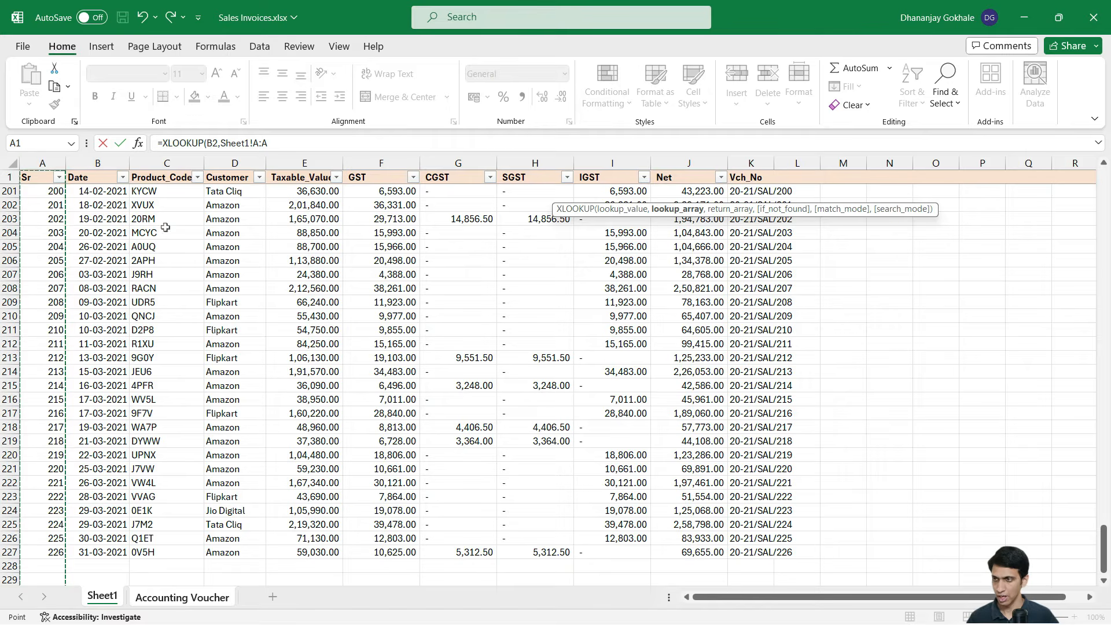
text(,)
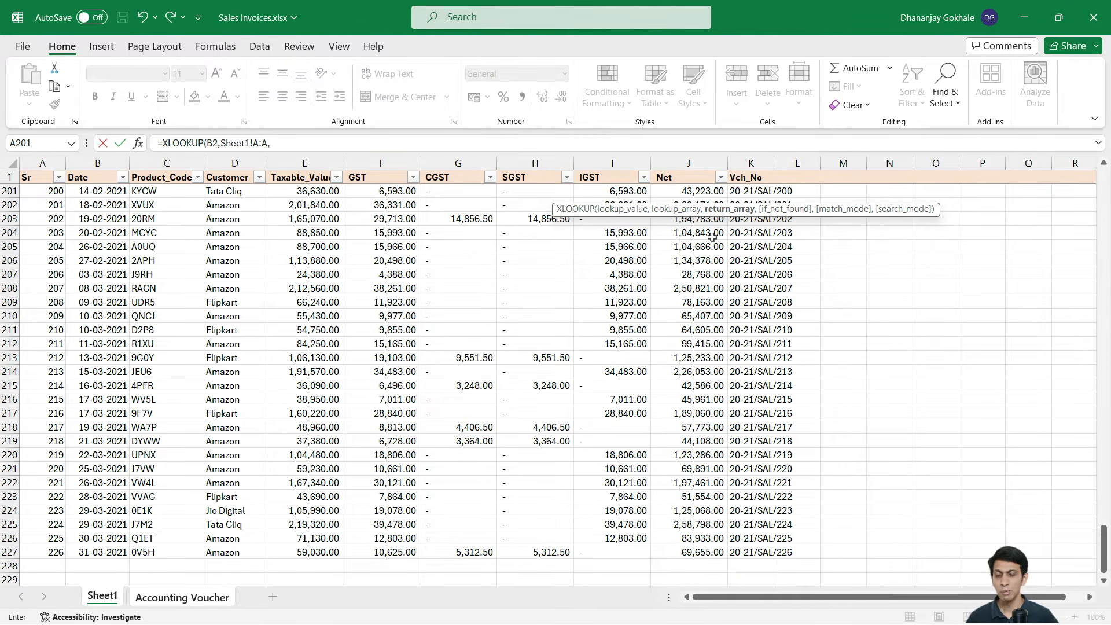
click(682, 161)
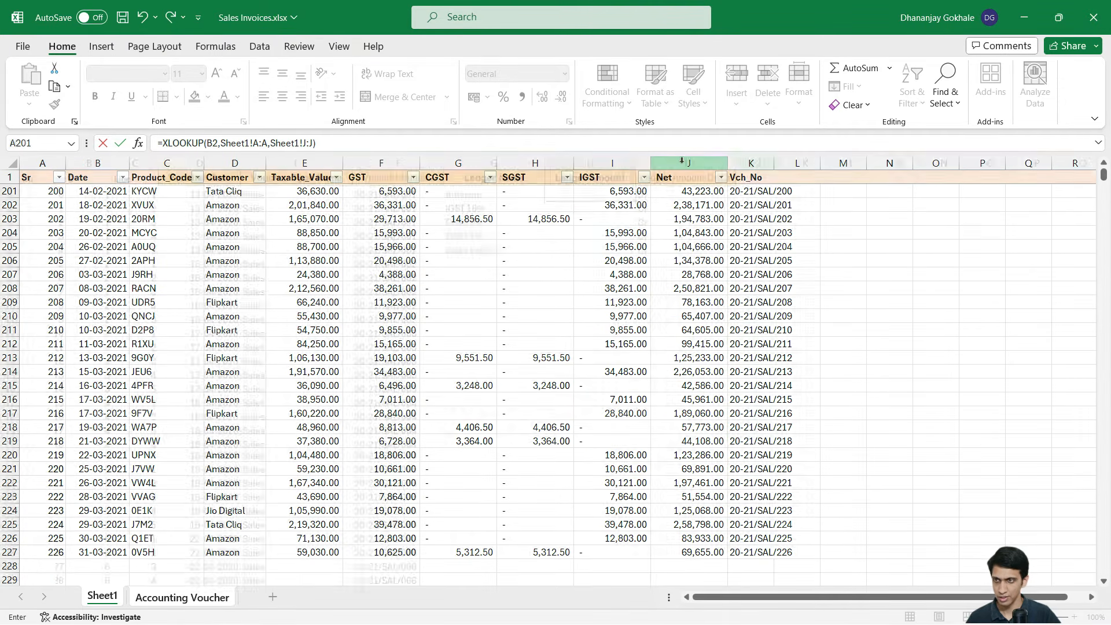
key(Return)
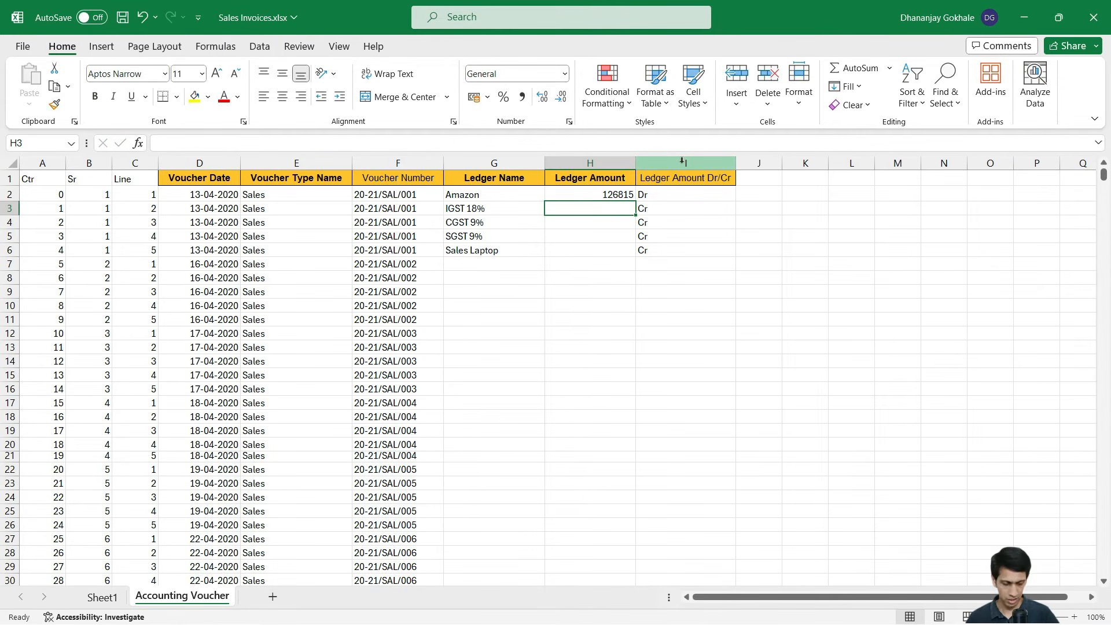
Enter the formula =XLOOKUP(B3,Sheet1!A:A,Sheet1!I:I) in H3 to return the IGST amount
text(=XLOOKUP()
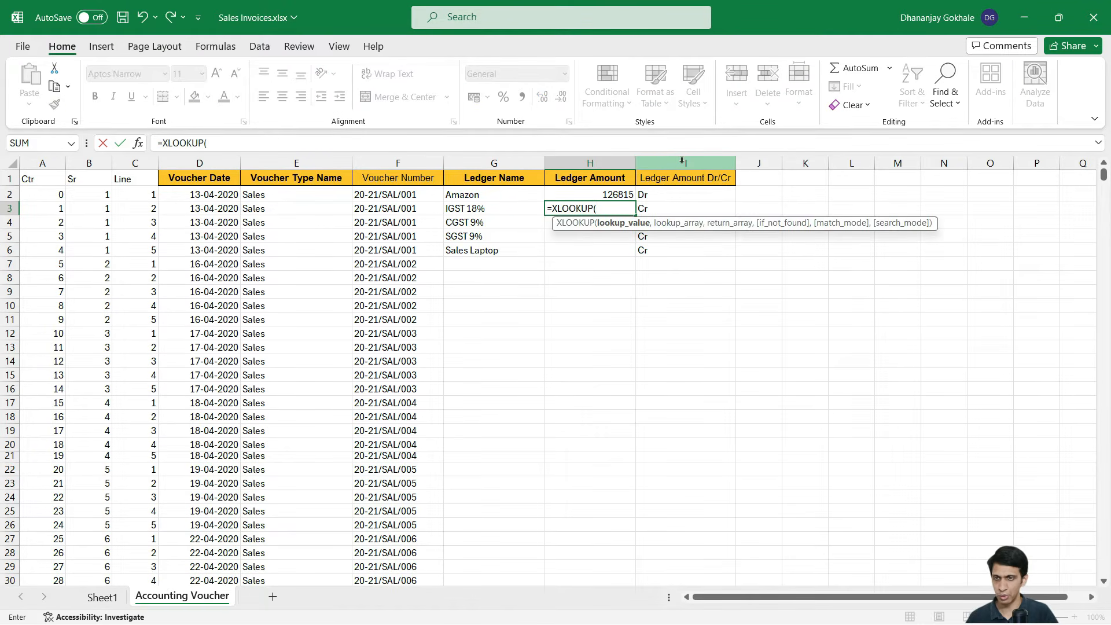
key(ctrl+Left)
key(Right)
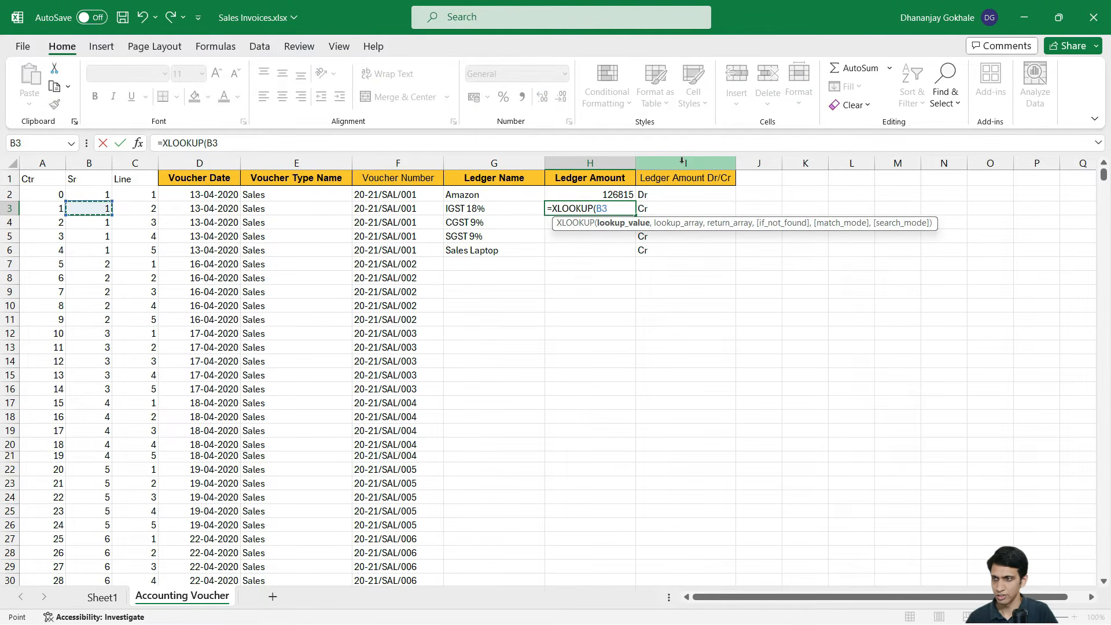
text(,)
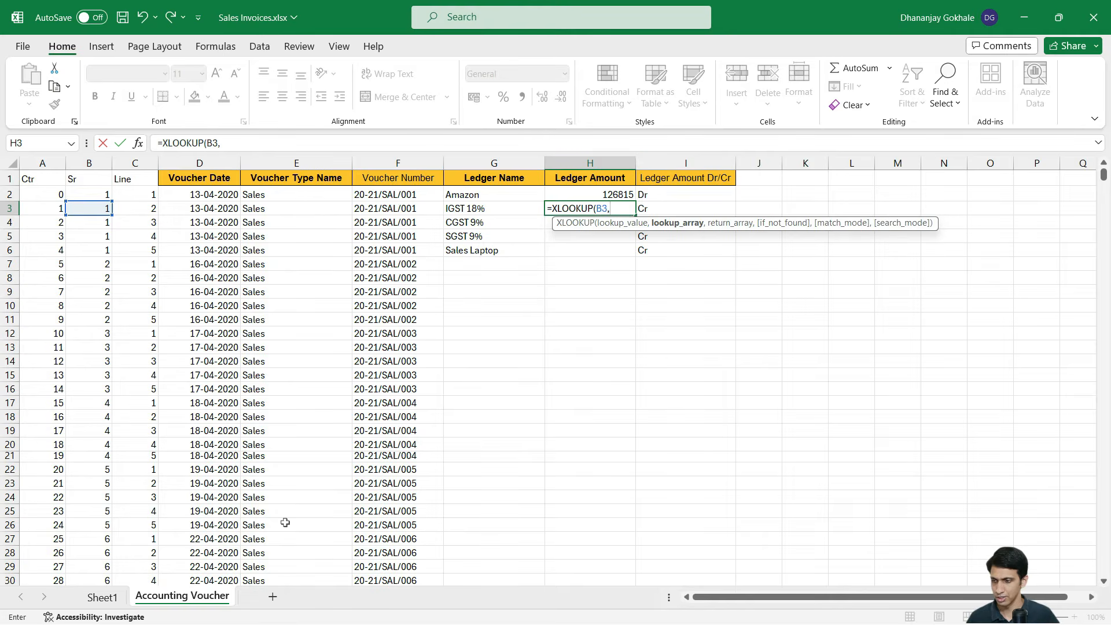
click(103, 597)
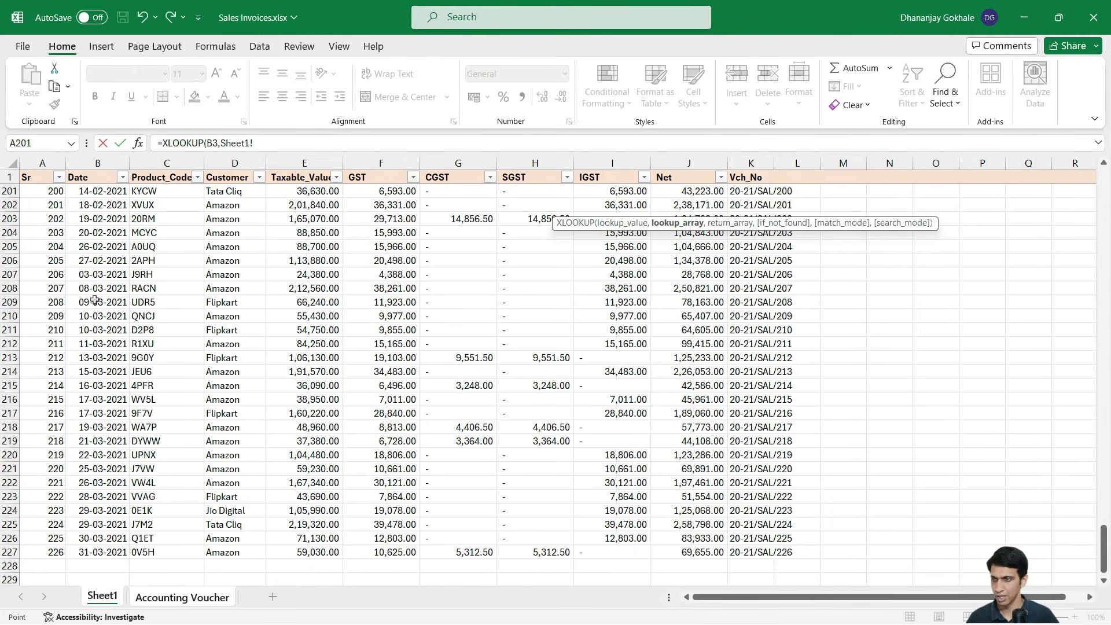
click(45, 164)
text(,)
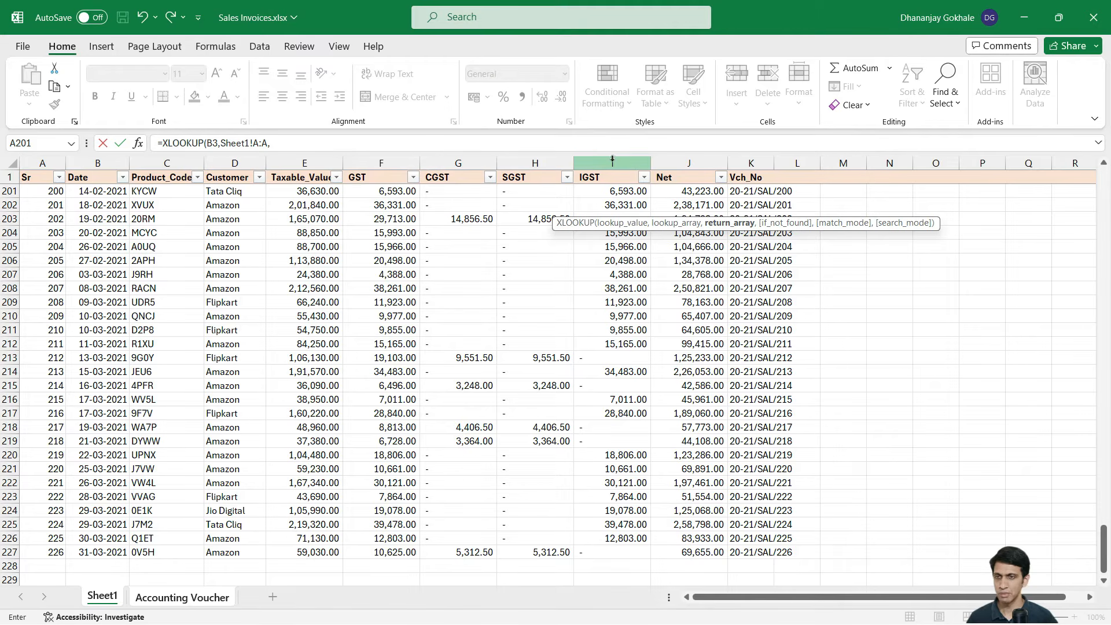
click(614, 163)
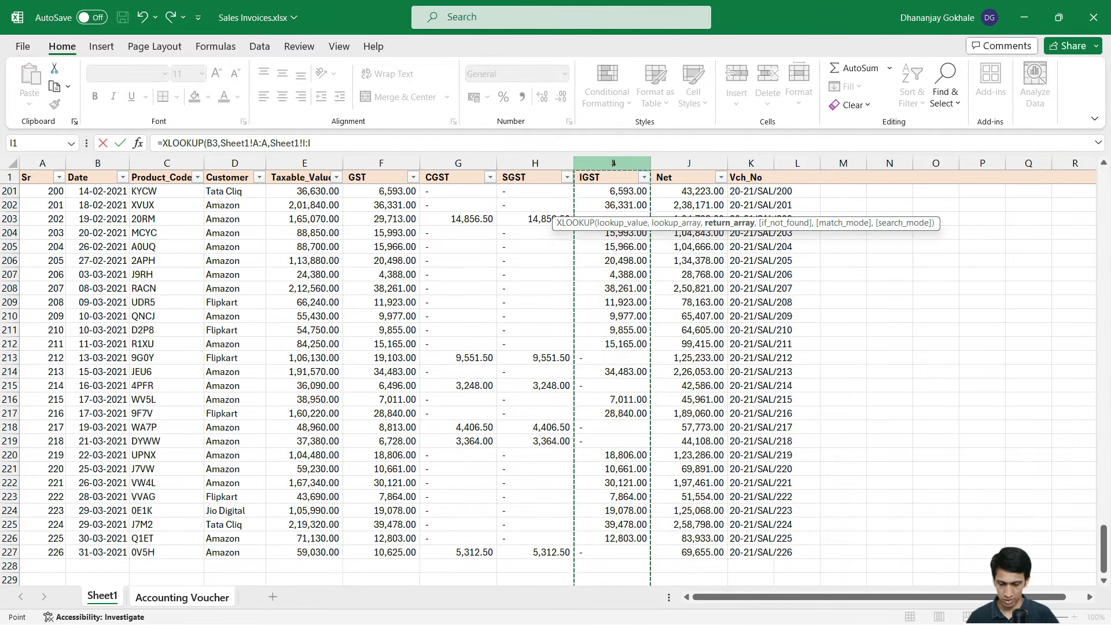
text())
key(Return)
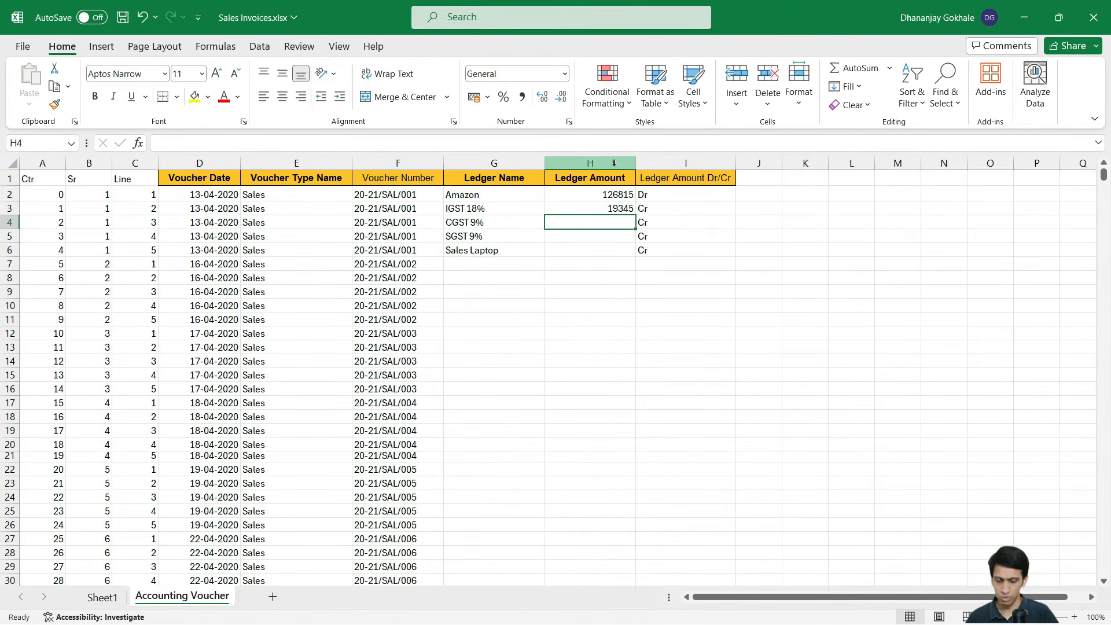
Enter the formula =XLOOKUP(B4,Sheet1!A:A,Sheet1!G:G) in H4 to return the CGST amount
text(=XL)
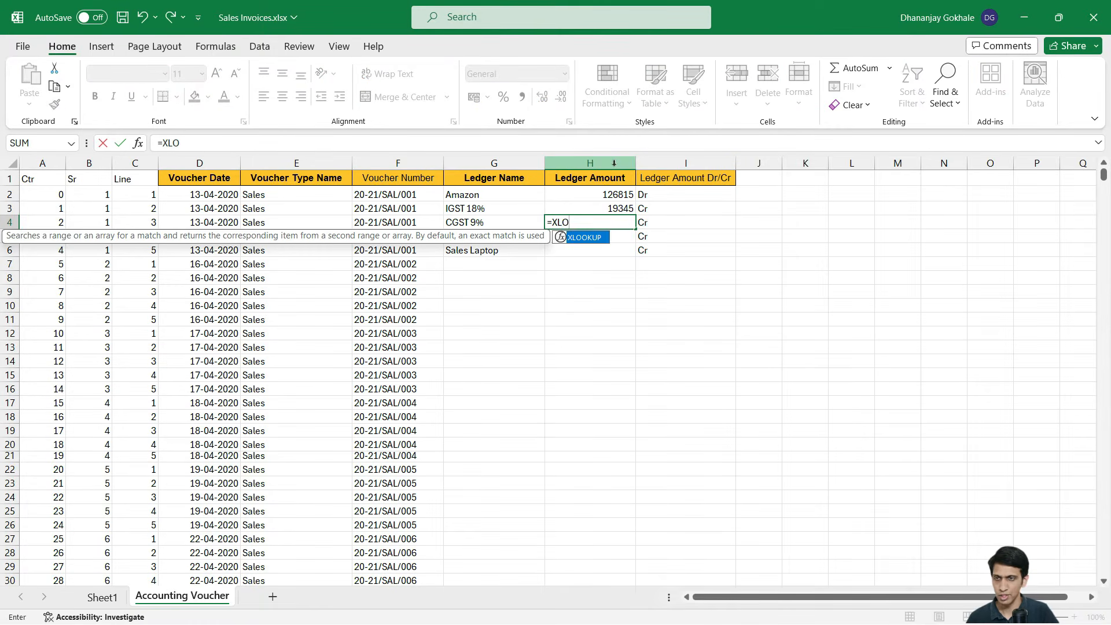
text(O)
key(Tab)
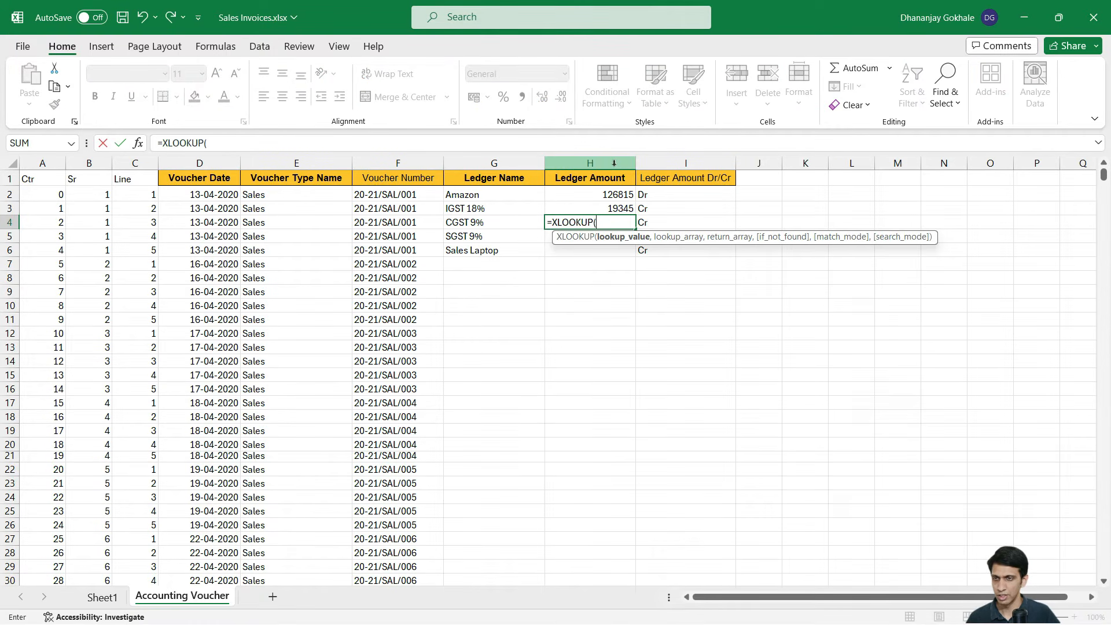
key(Home)
key(Right)
text(,)
key(ctrl+Page_Up)
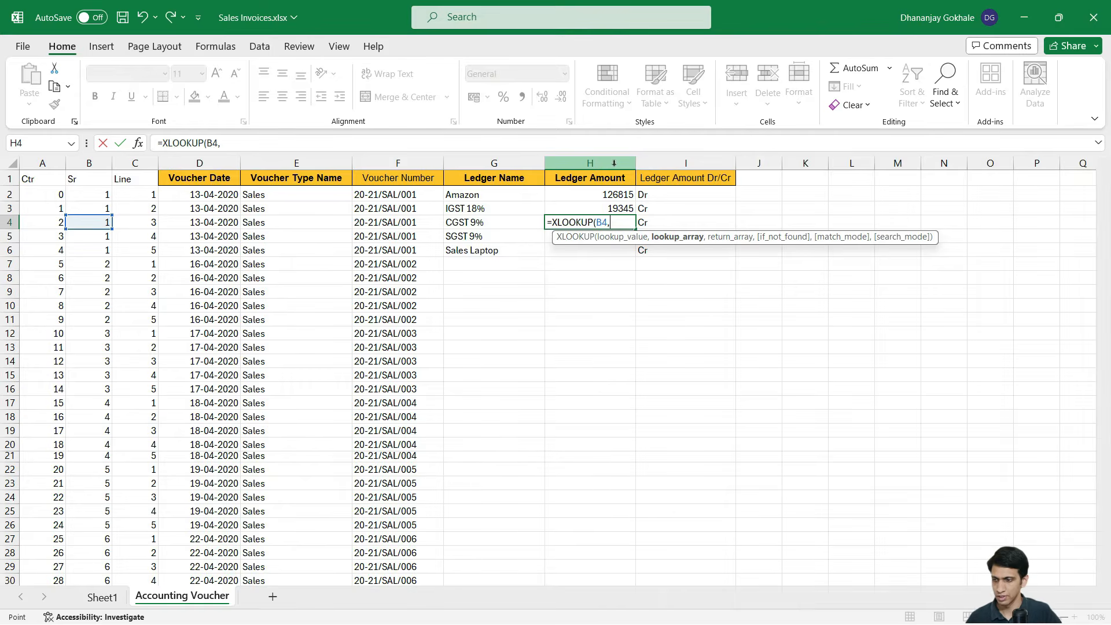
click(39, 164)
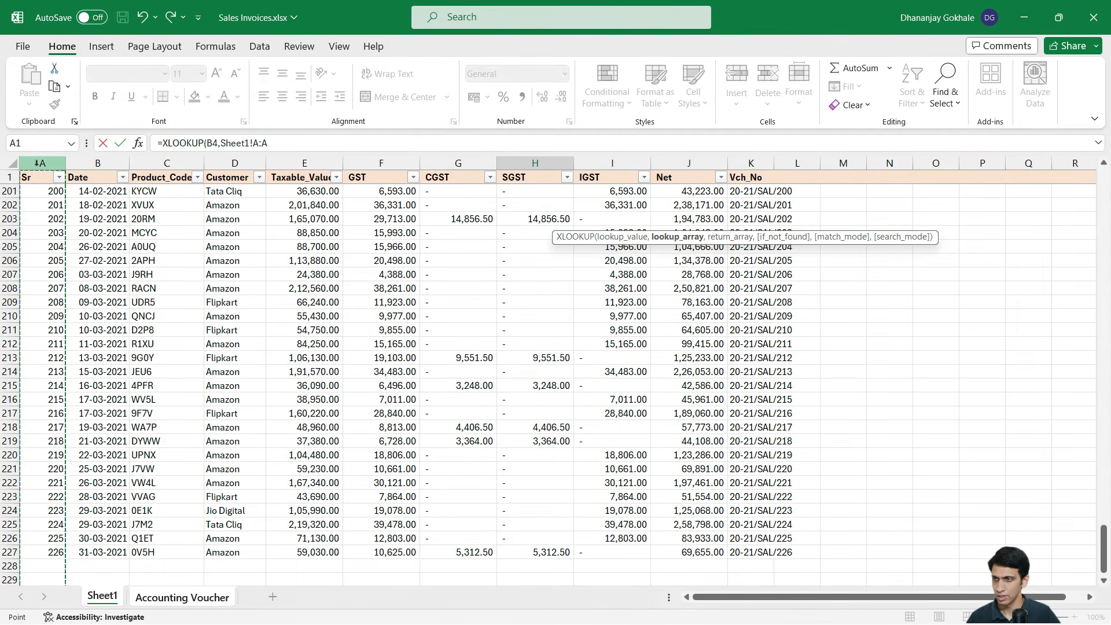
text(,)
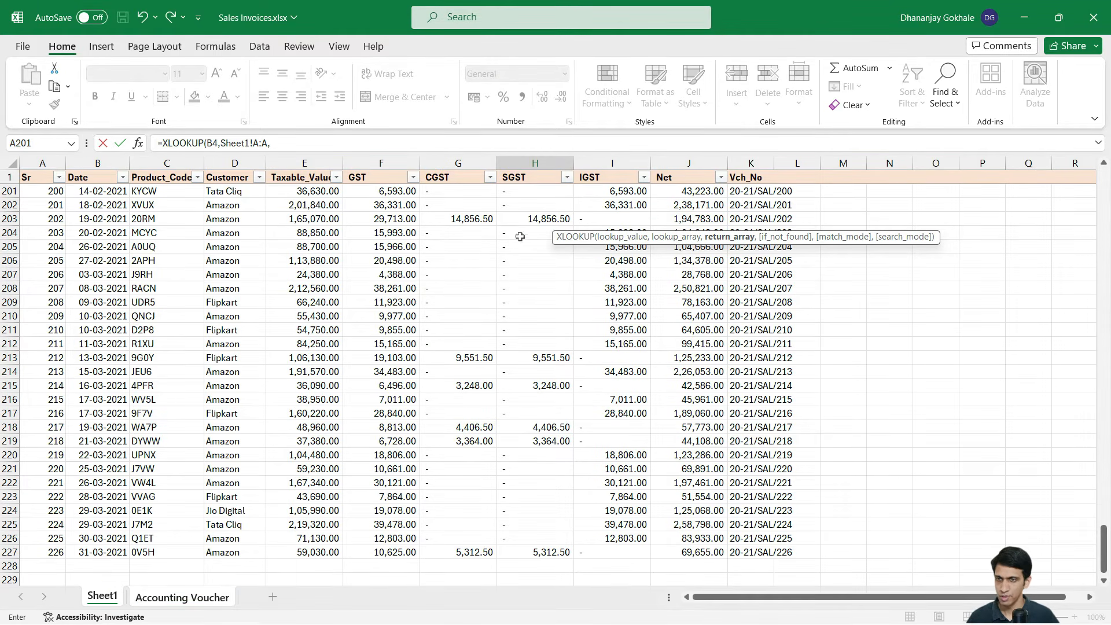
click(465, 163)
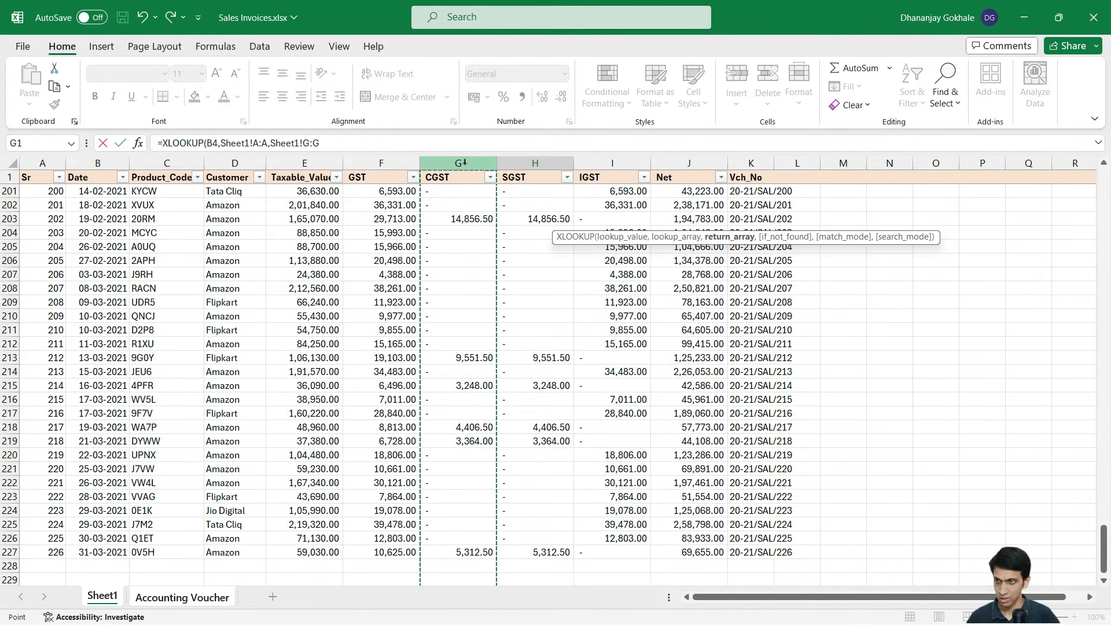
key(Return)
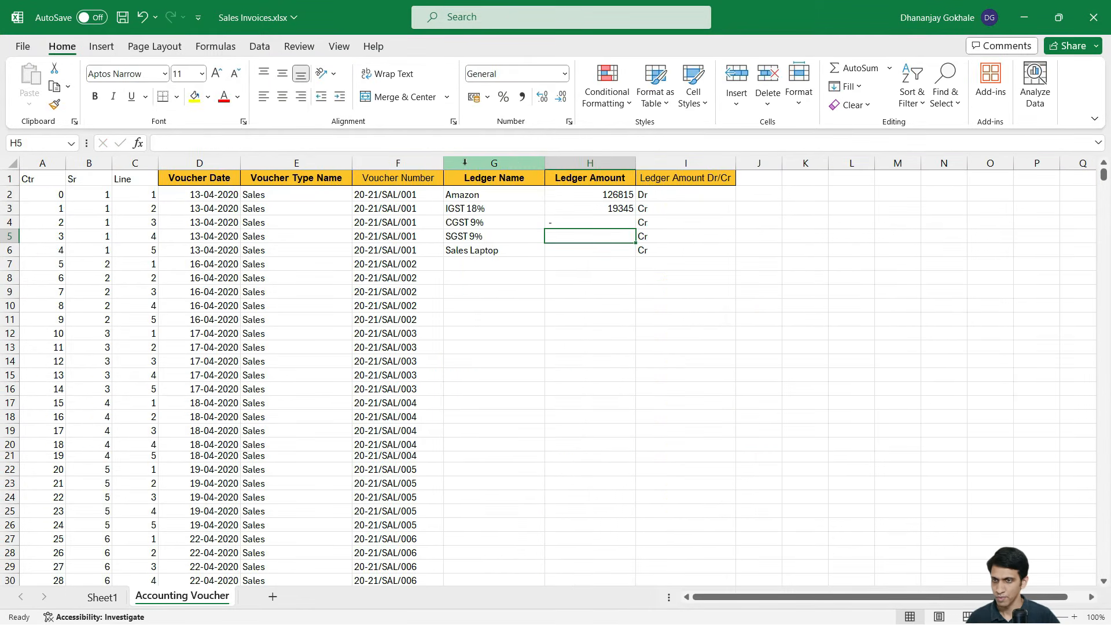
Set the SGST 9% ledger amount in H5 equal to the CGST amount with =H4
key(Return)
key(Up)
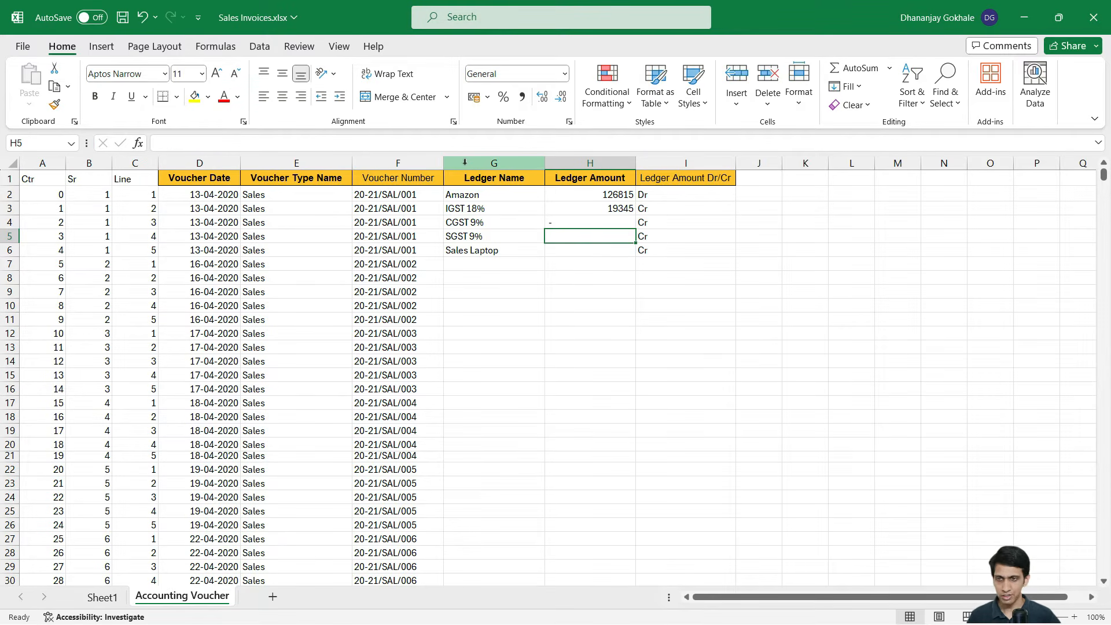
text(=)
key(Up)
key(Return)
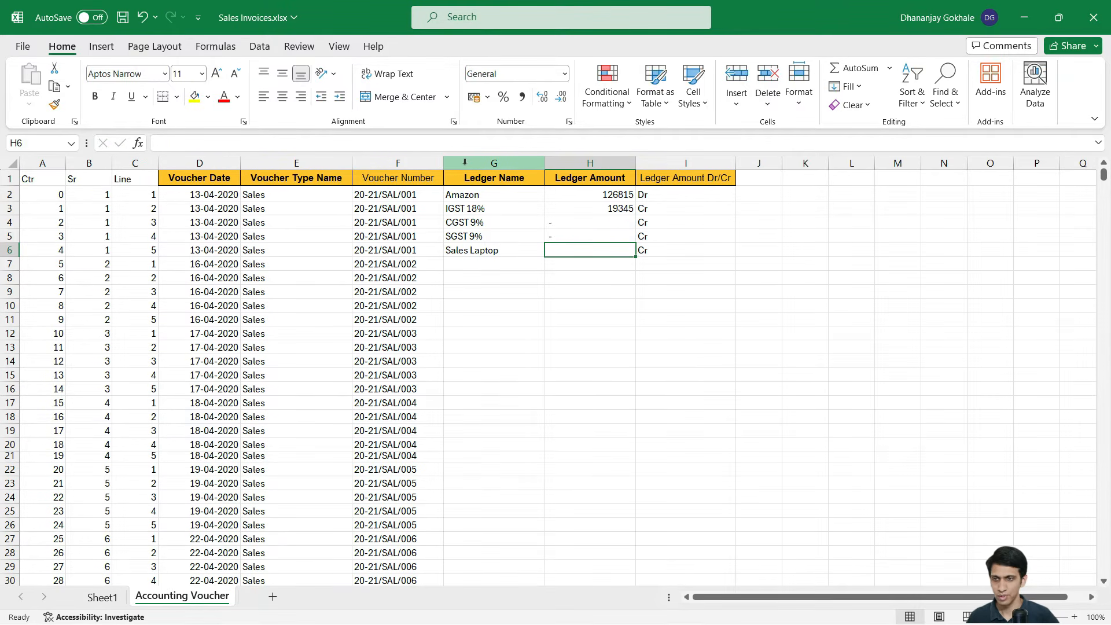
Enter the formula =XLOOKUP(B6,Sheet1!A:A,Sheet1!E:E) in H6 to return the taxable value for Sales Laptop
key(Down)
key(Up)
text(=XLO)
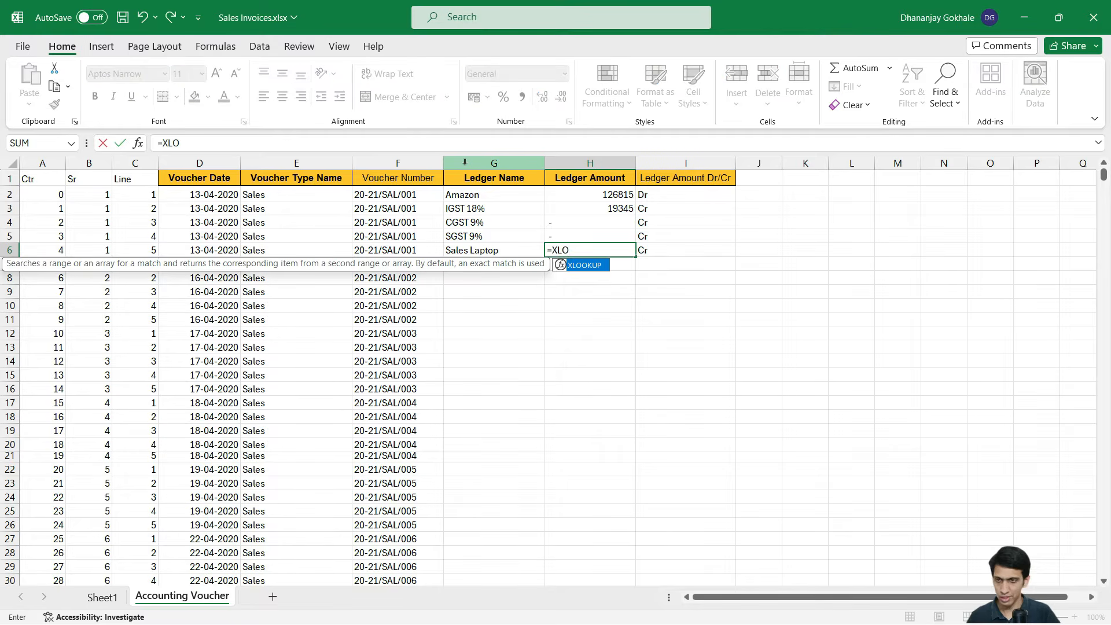
key(Tab)
key(ctrl+Left)
key(Right)
text(,)
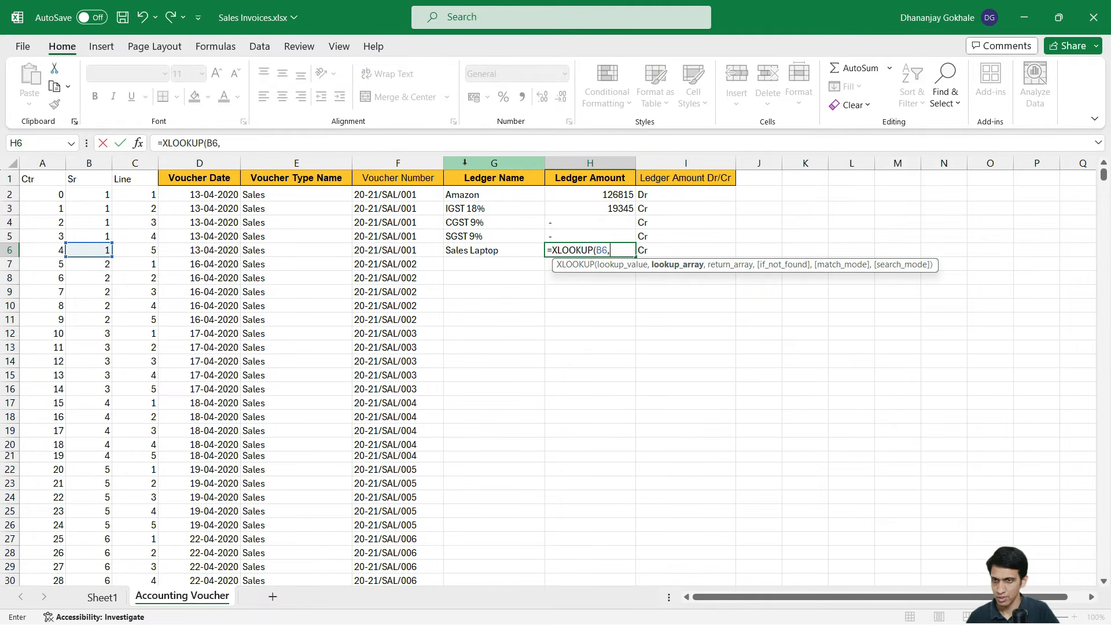
key(ctrl+Page_Up)
click(42, 163)
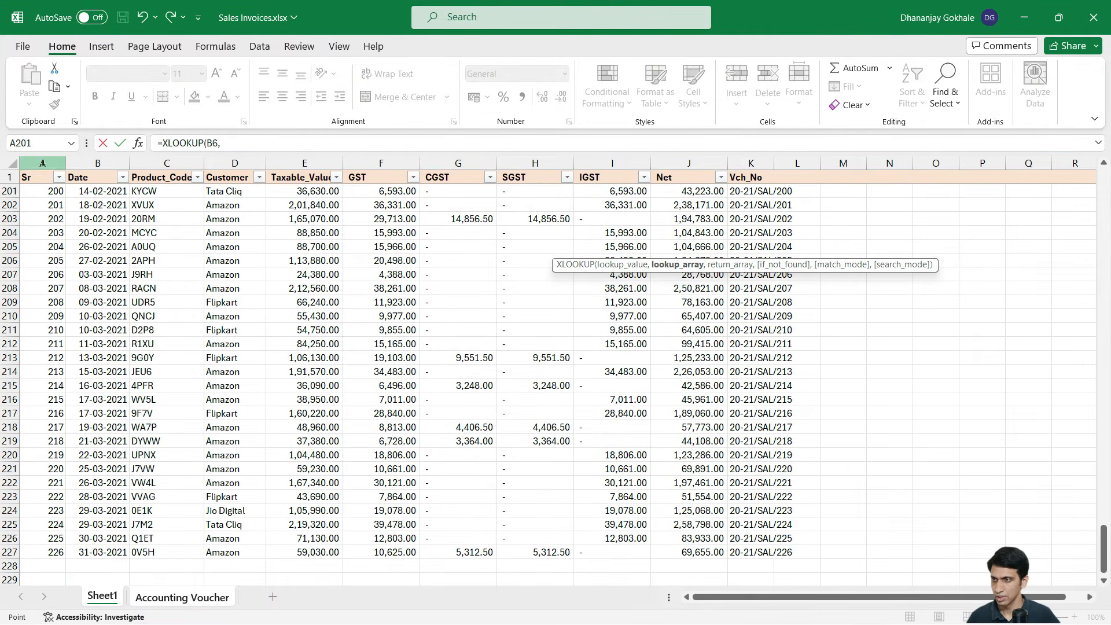
text(,)
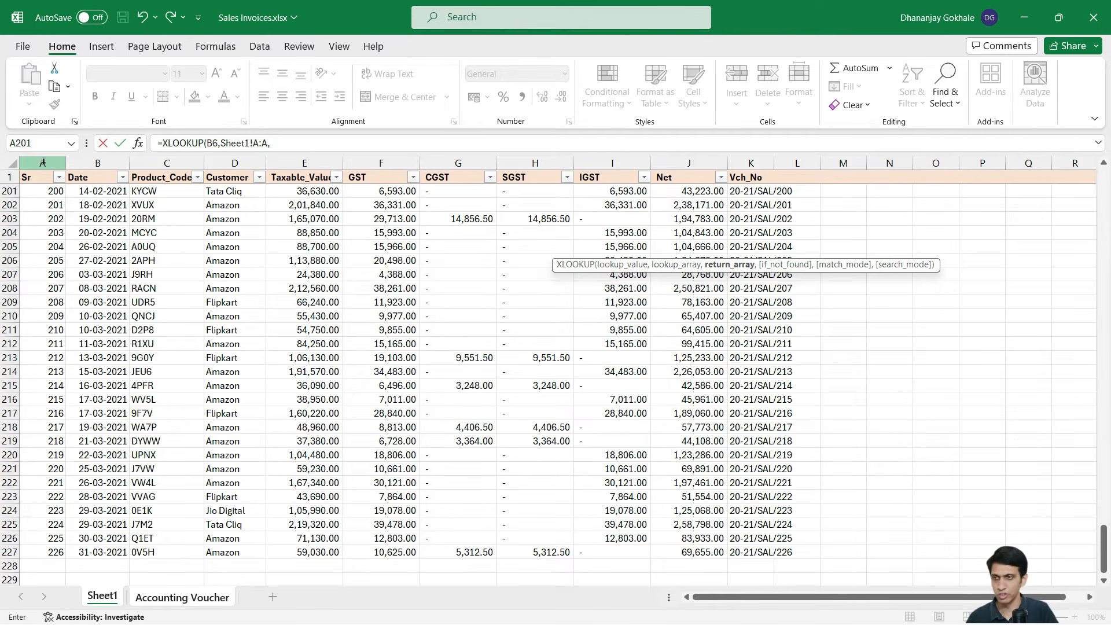
click(301, 162)
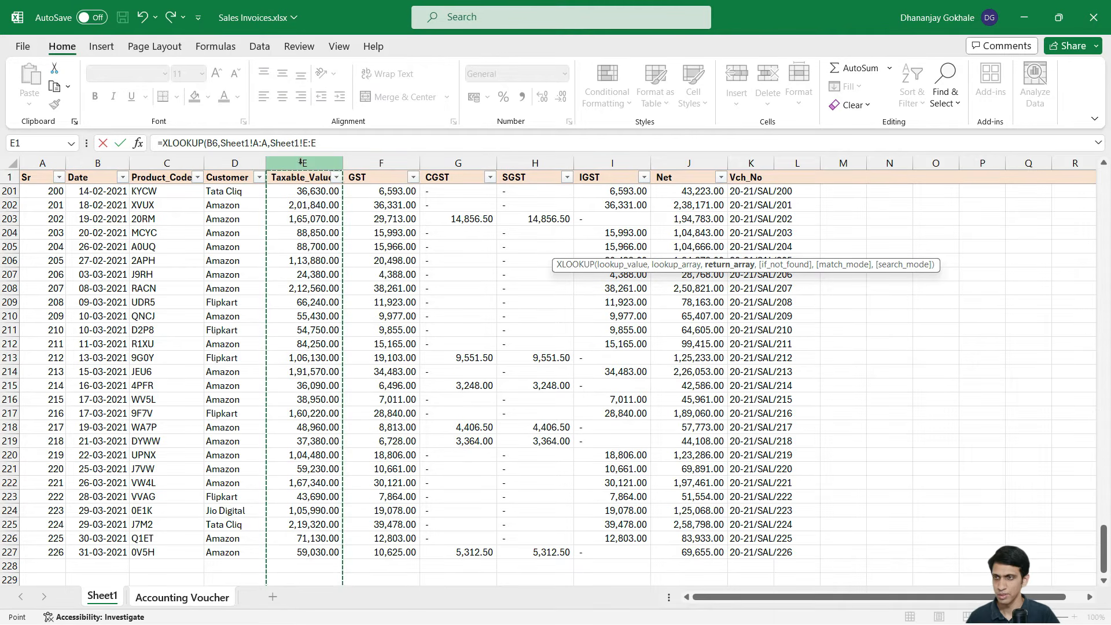
key(Escape)
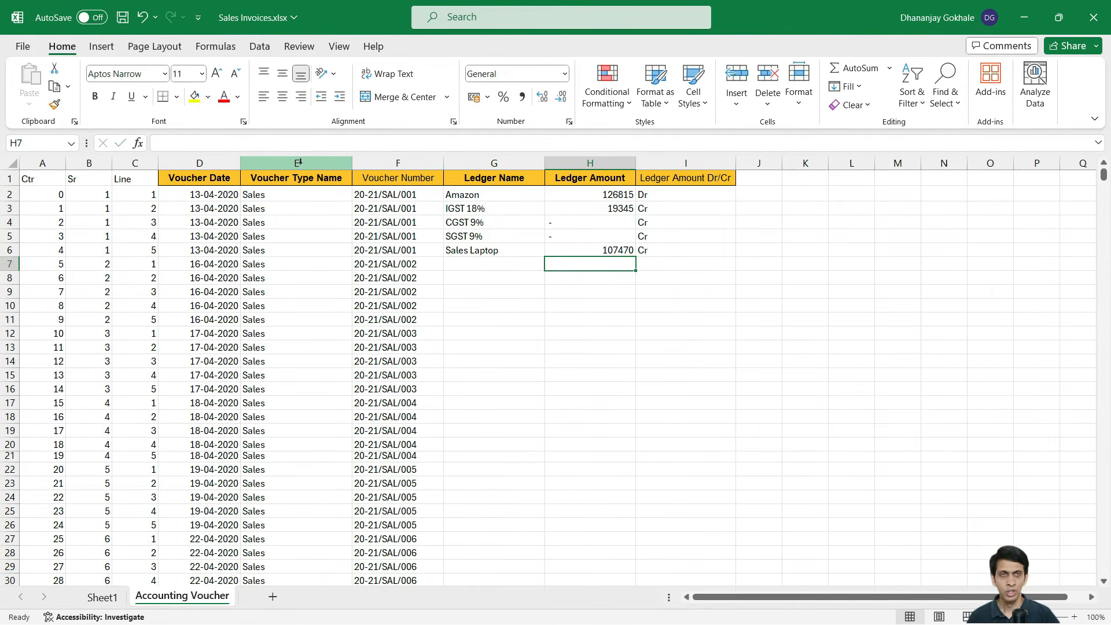
Replace the ledger name in G2 with the formula =XLOOKUP(B2,Sheet1!A:A,Sheet1!D:D) to return the customer, and save the workbook
key(Up)
key(Up)
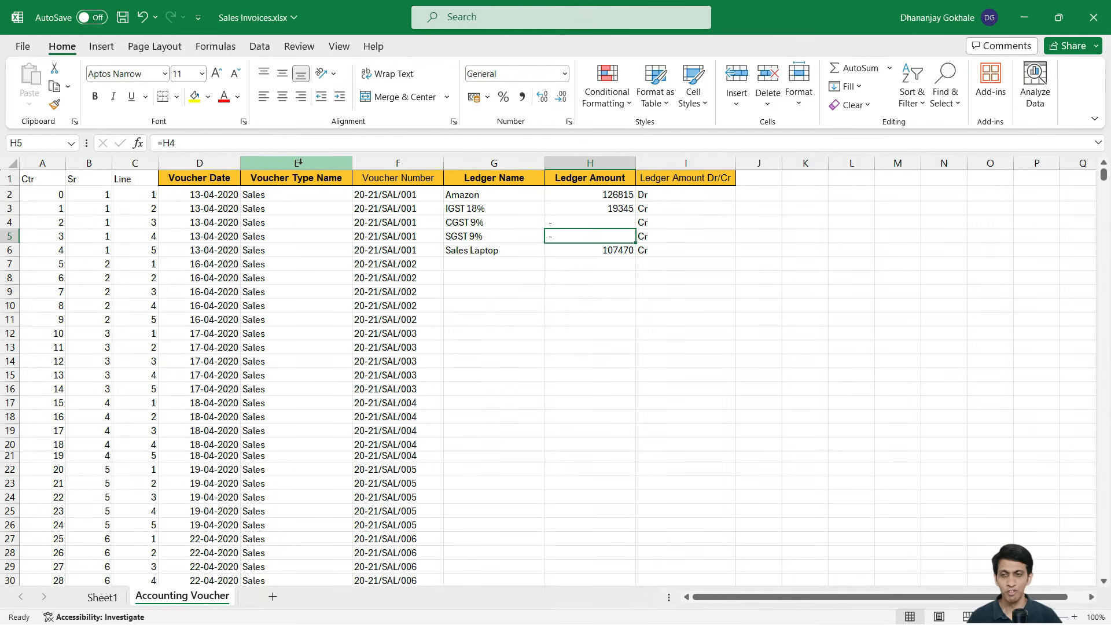
key(Up)
key(Up)
key(Left)
key(Up)
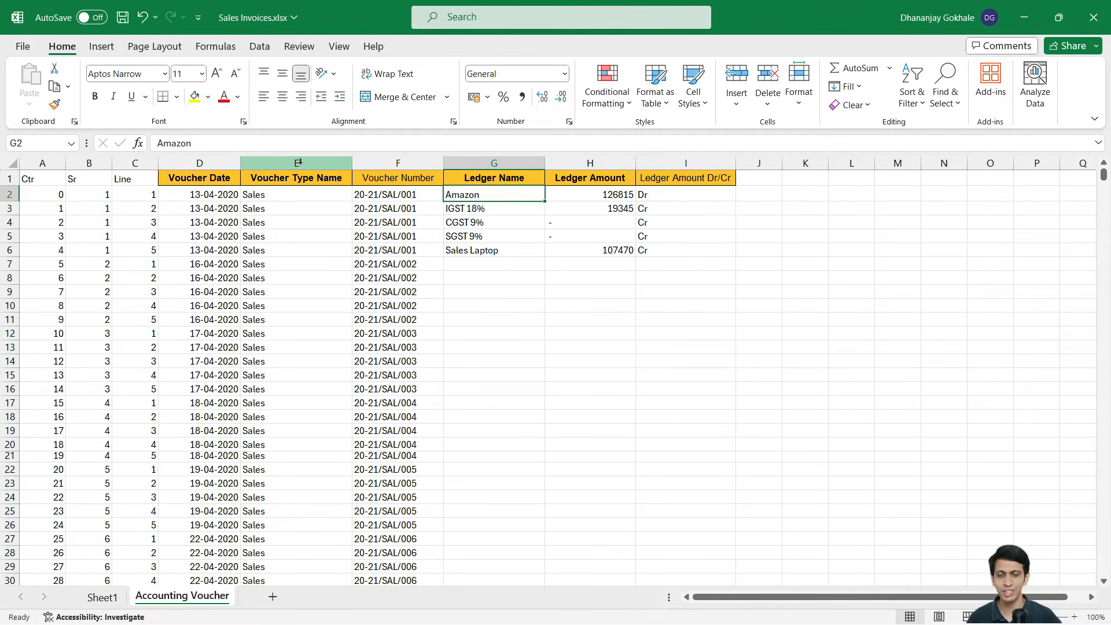
key(Delete)
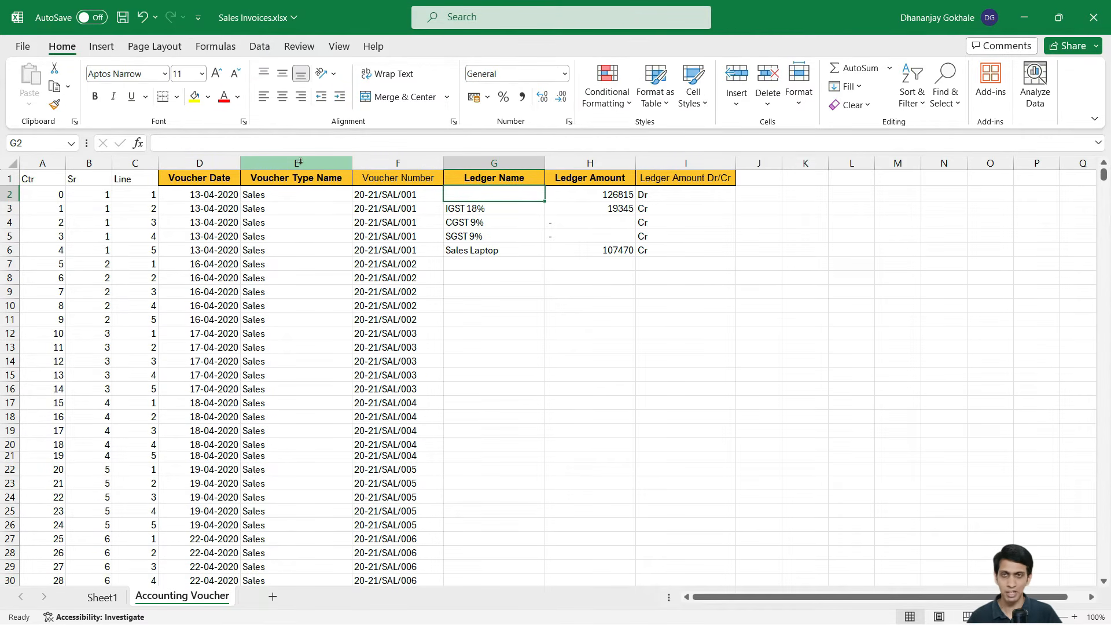
text(=)
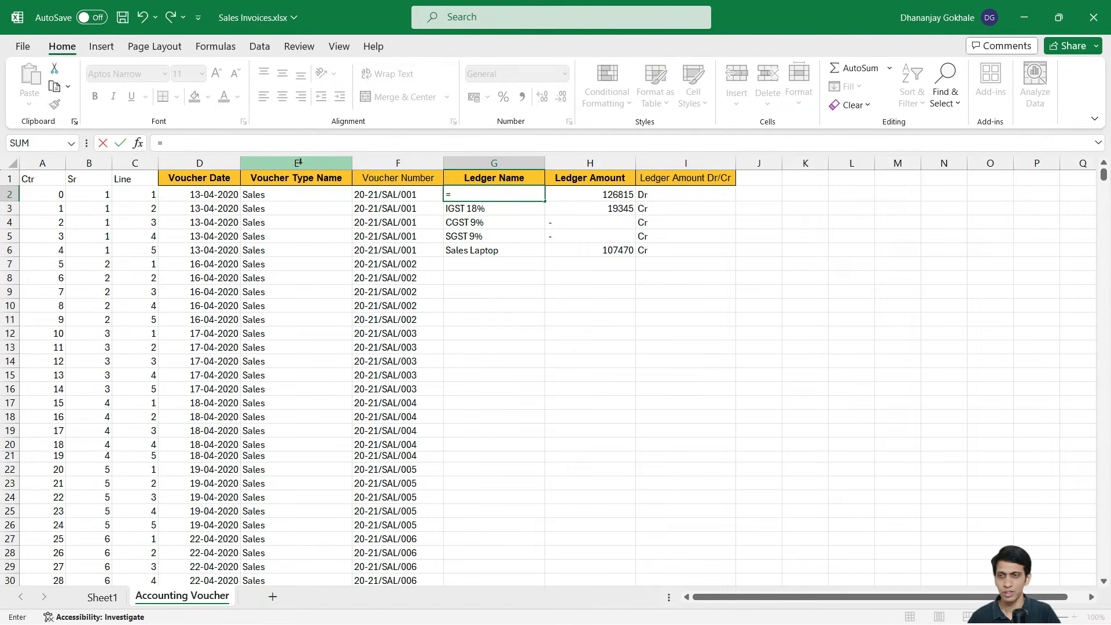
text(xl)
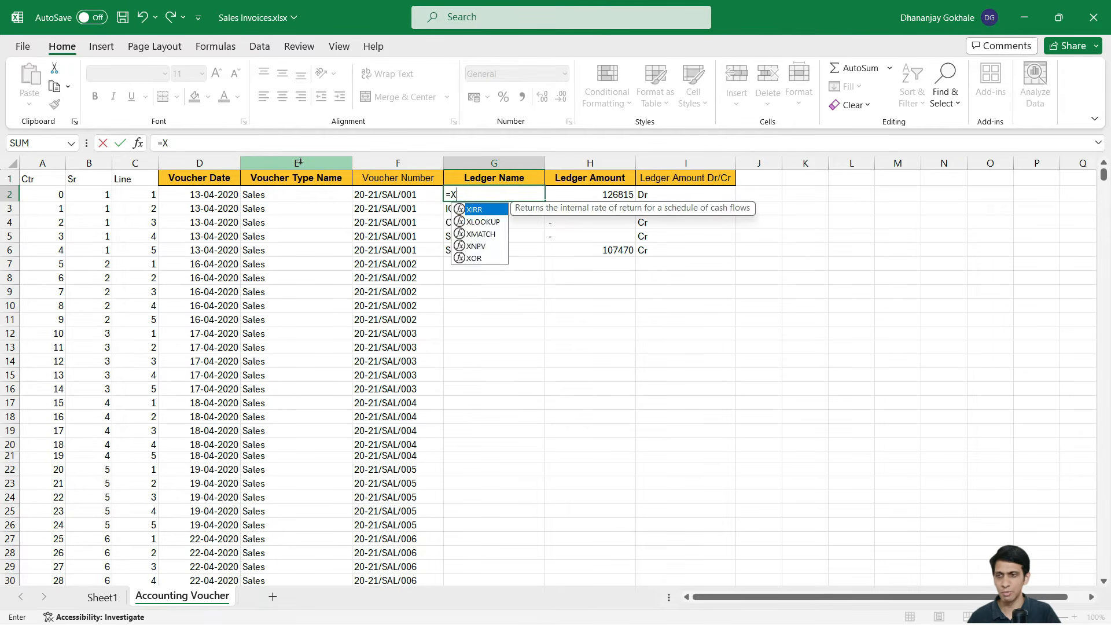
key(Tab)
key(Left)
key(Left)
key(Left)
key(Left)
key(Left)
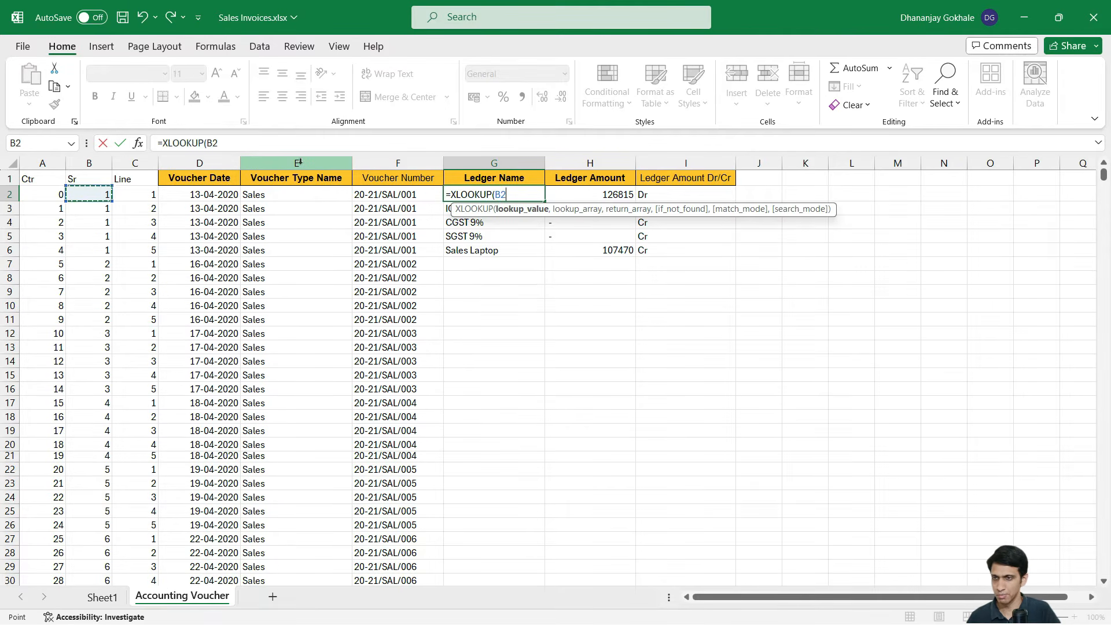
text(,)
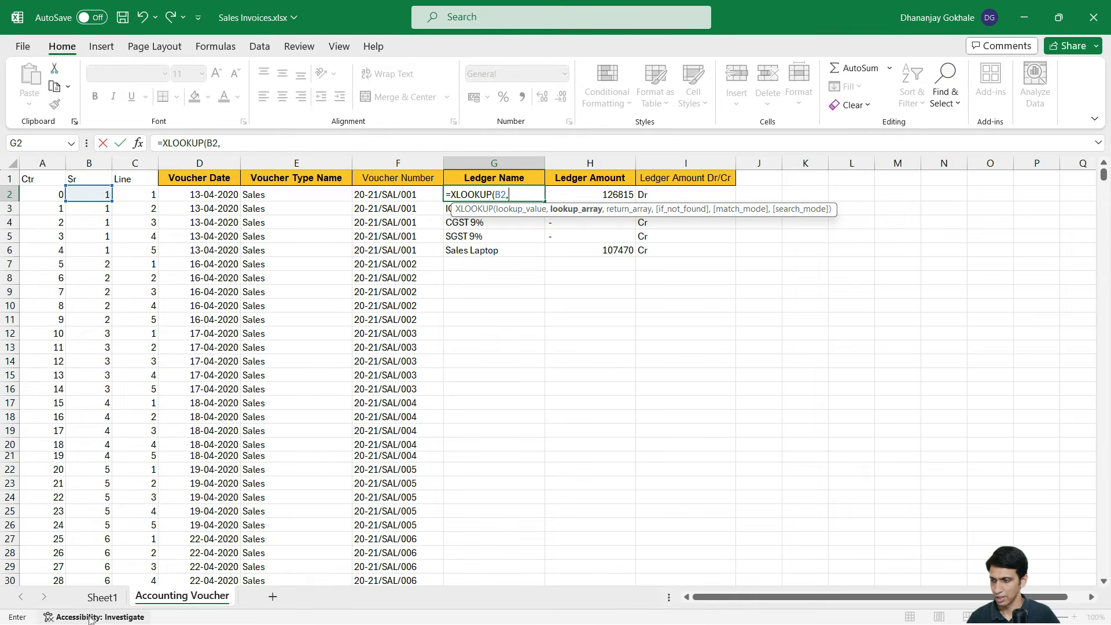
click(102, 597)
click(42, 162)
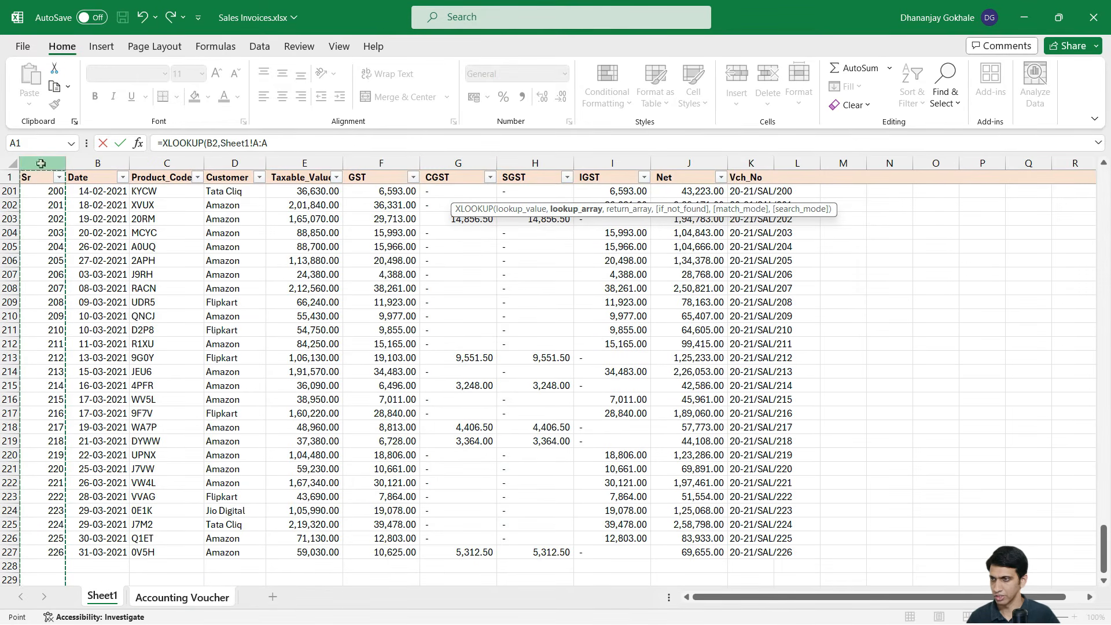
text(,)
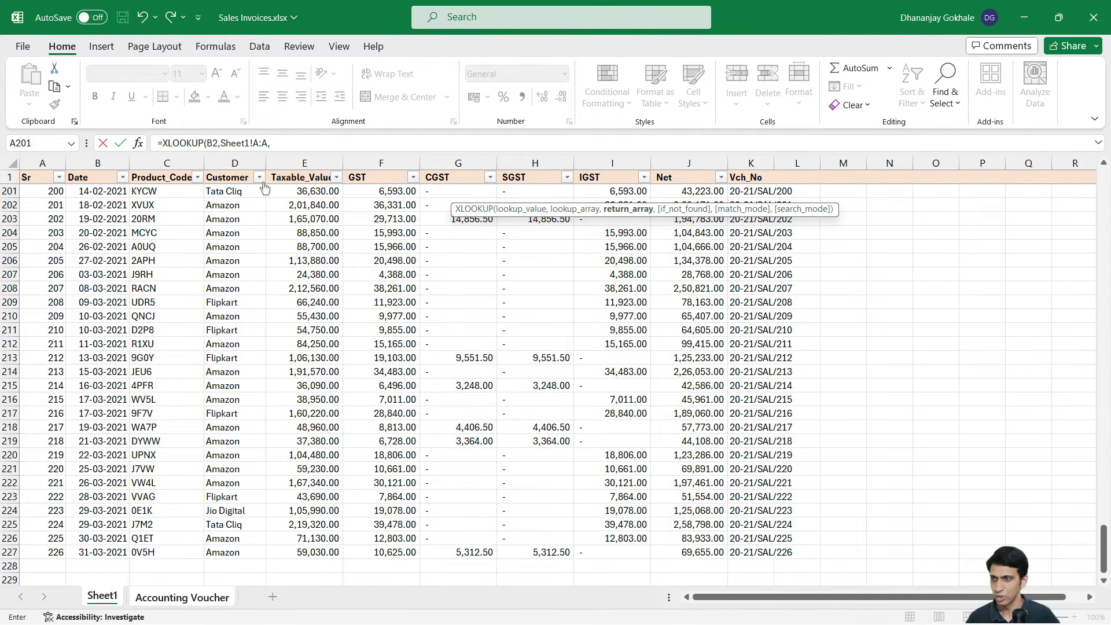
click(228, 164)
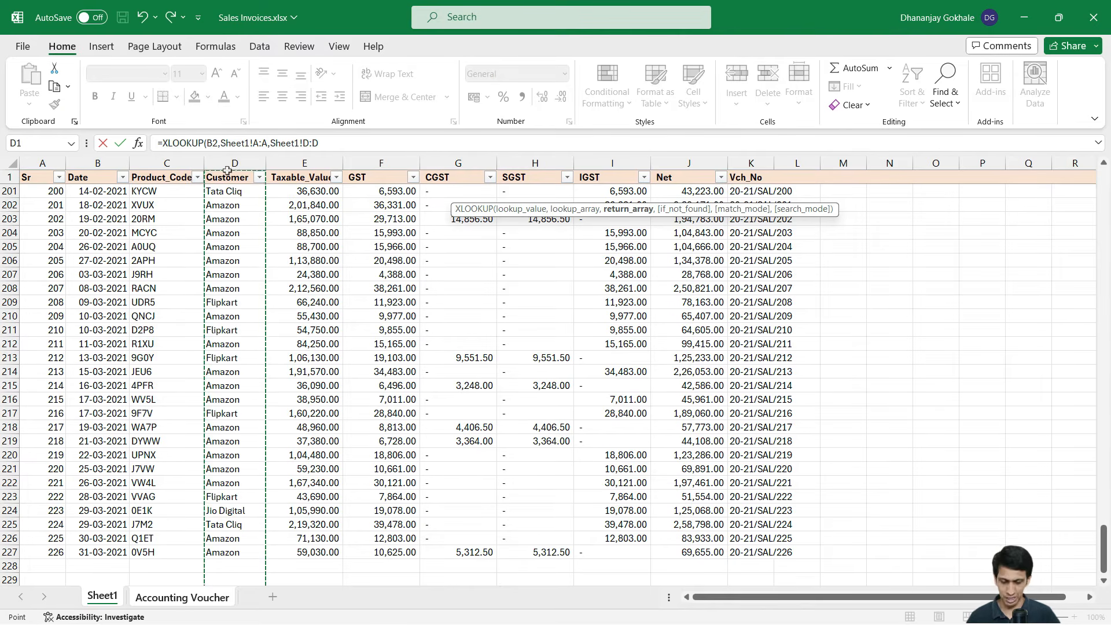
text())
key(Return)
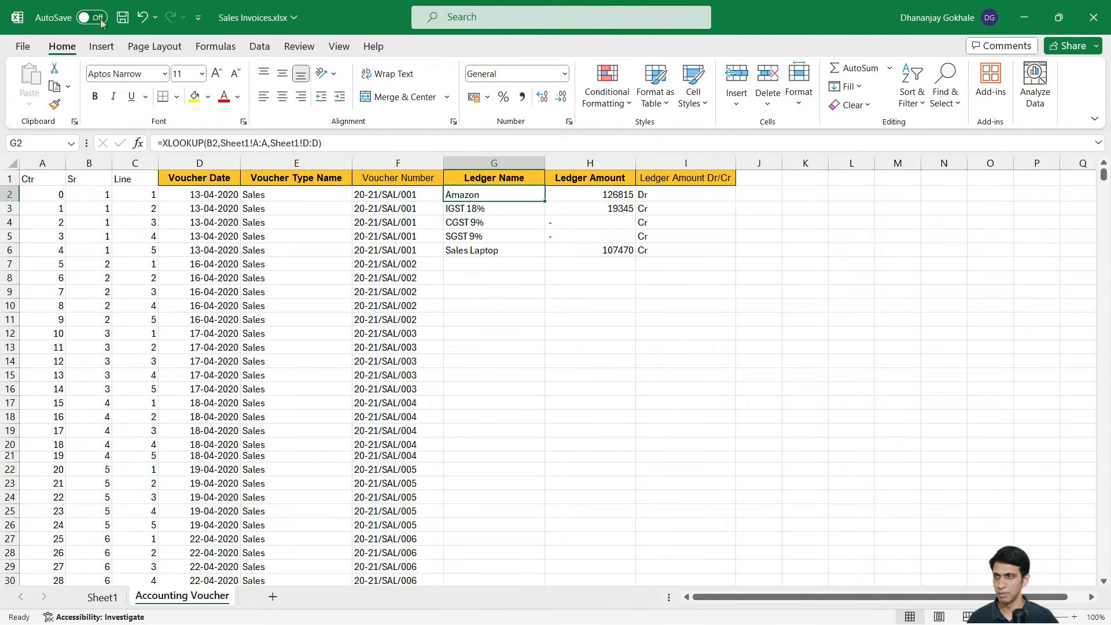
click(122, 18)
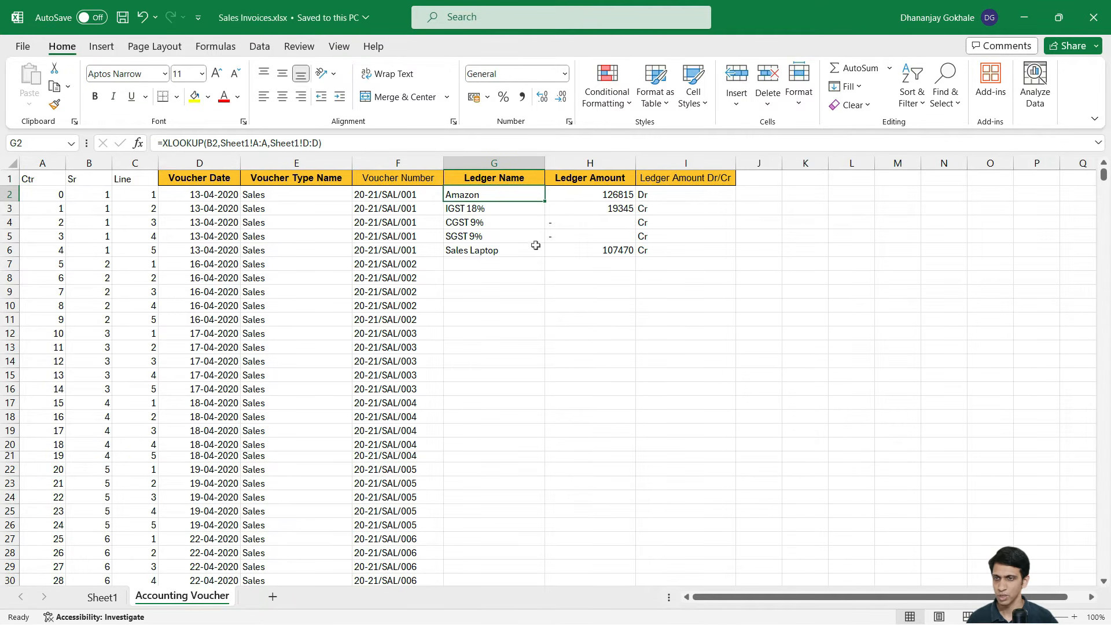
Copy the five-line ledger block G2:I6 and paste it down columns G to I from row 7 through row 1131
click(501, 246)
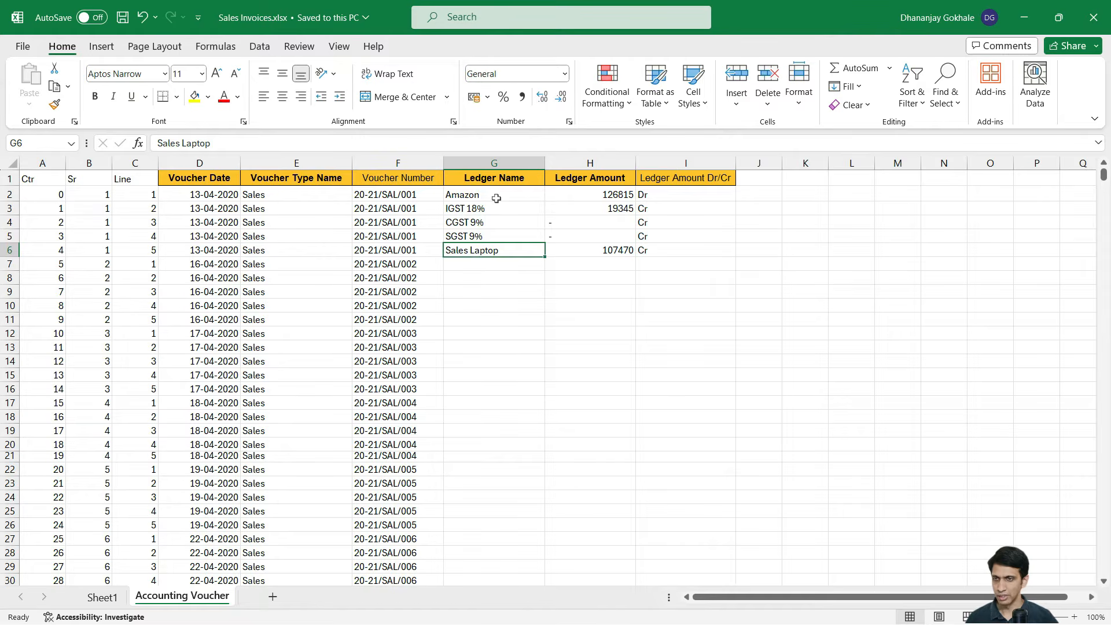
drag(498, 197, 666, 248)
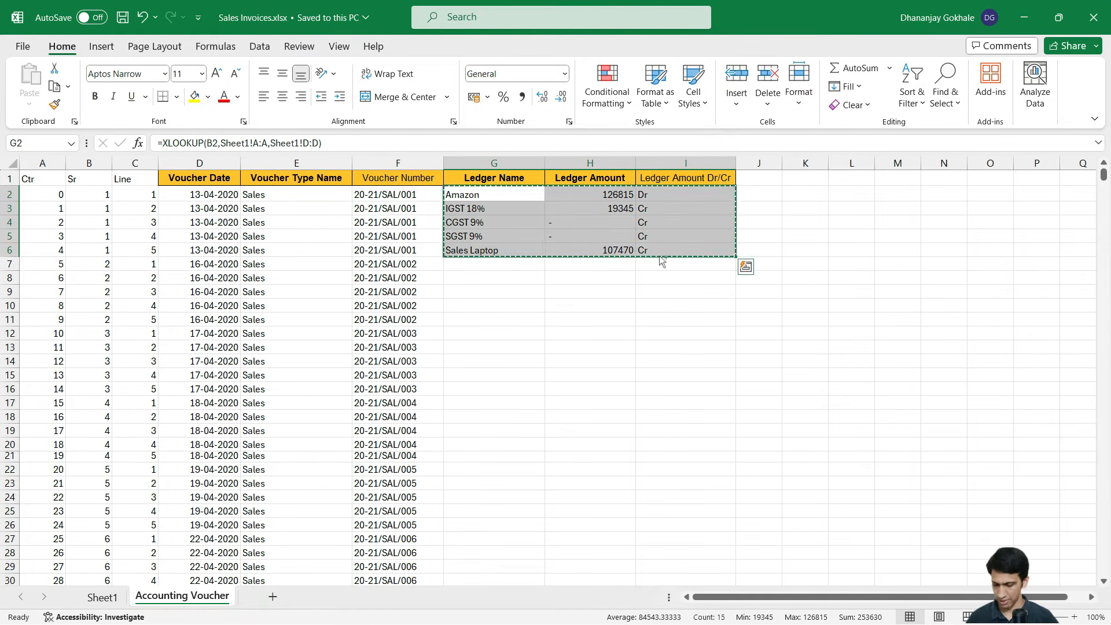
key(ctrl+c)
click(426, 267)
key(ctrl+Down)
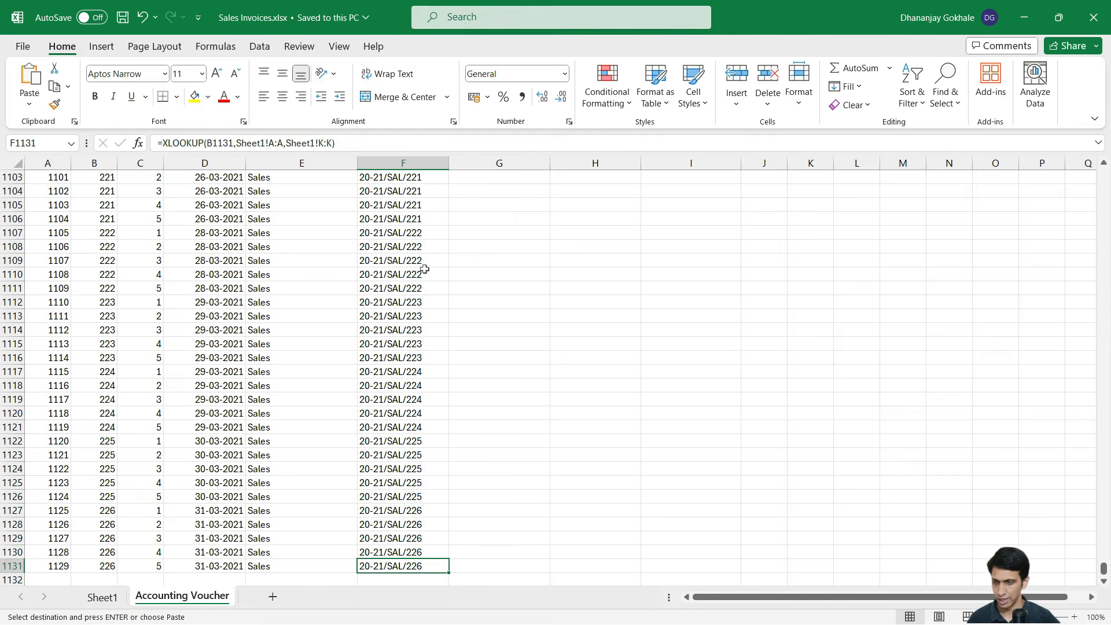
key(Right)
key(ctrl+shift+Up)
key(shift+Down)
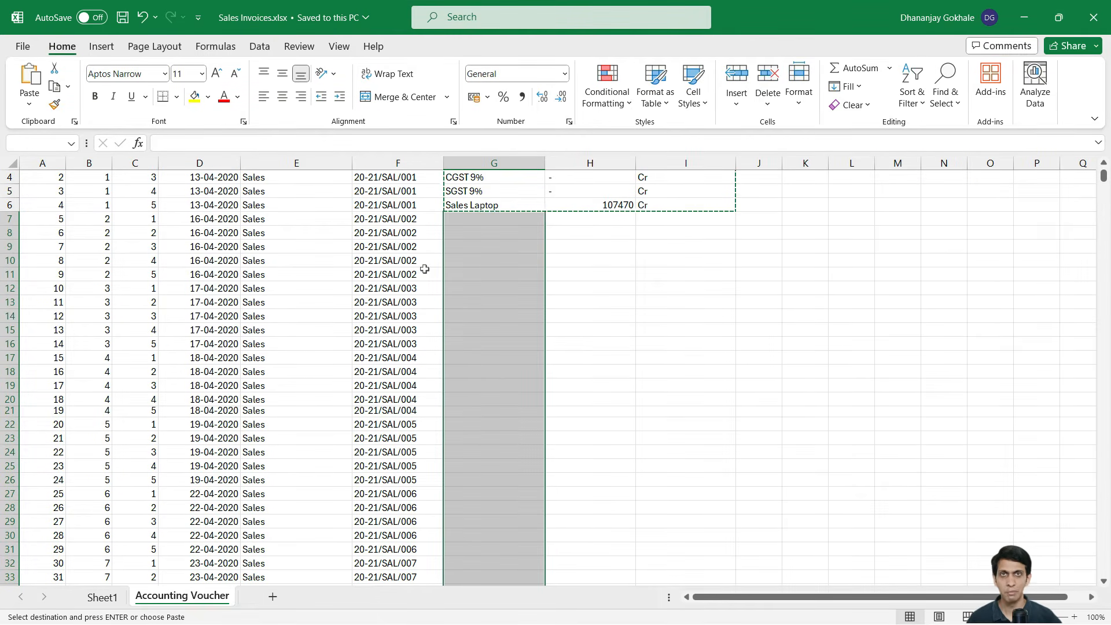
key(ctrl+v)
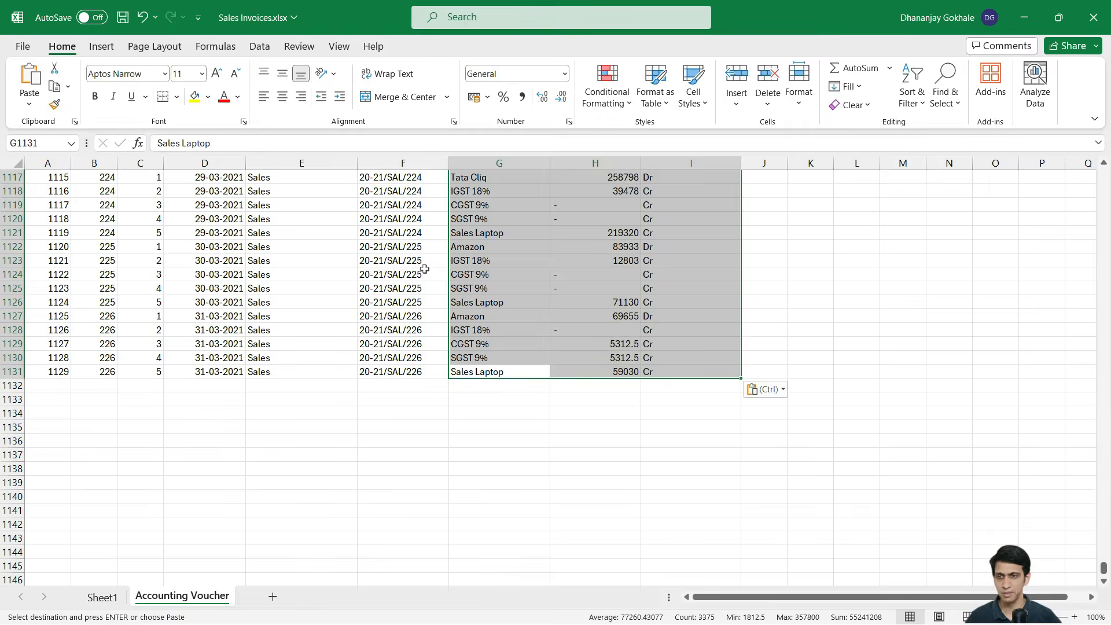
key(Up)
key(Up)
key(ctrl+Up)
key(Down)
key(Escape)
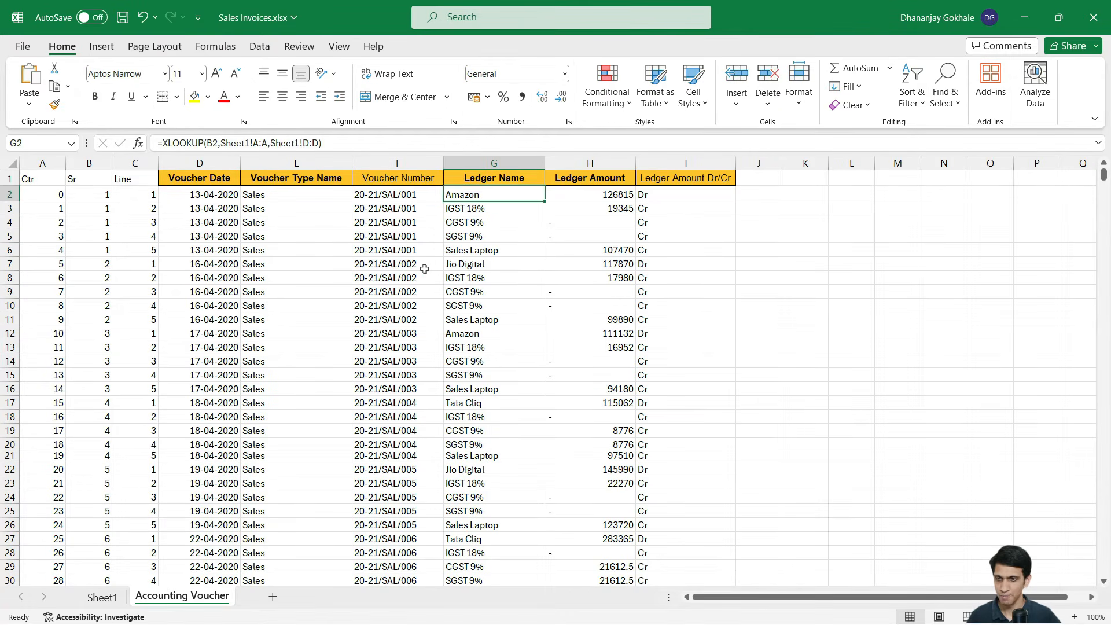
Check the filled ledger names, amounts and Dr/Cr values down to the last voucher row
key(Down)
key(Down)
key(Down)
scroll(535, 361, down, 20)
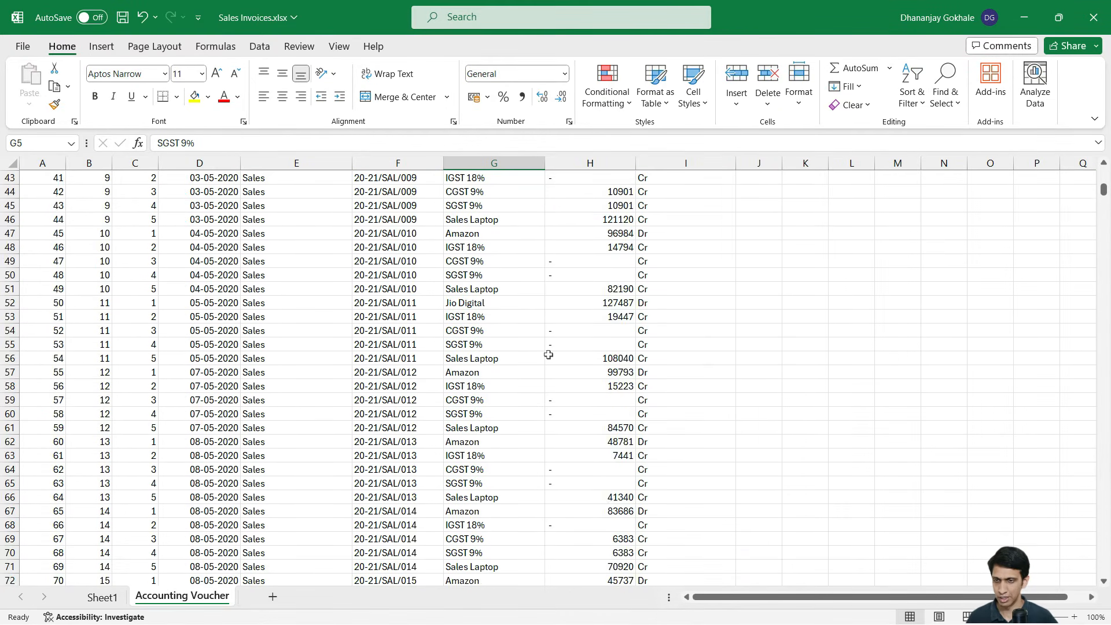
scroll(546, 358, down, 20)
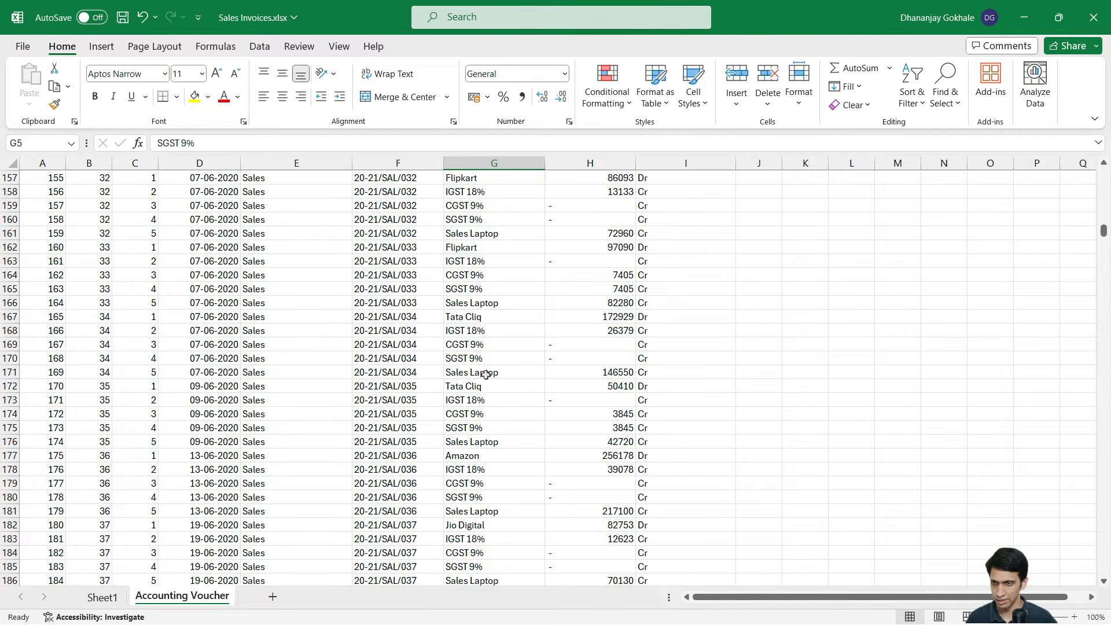
click(482, 344)
scroll(617, 358, down, 4)
scroll(616, 358, down, 14)
click(475, 374)
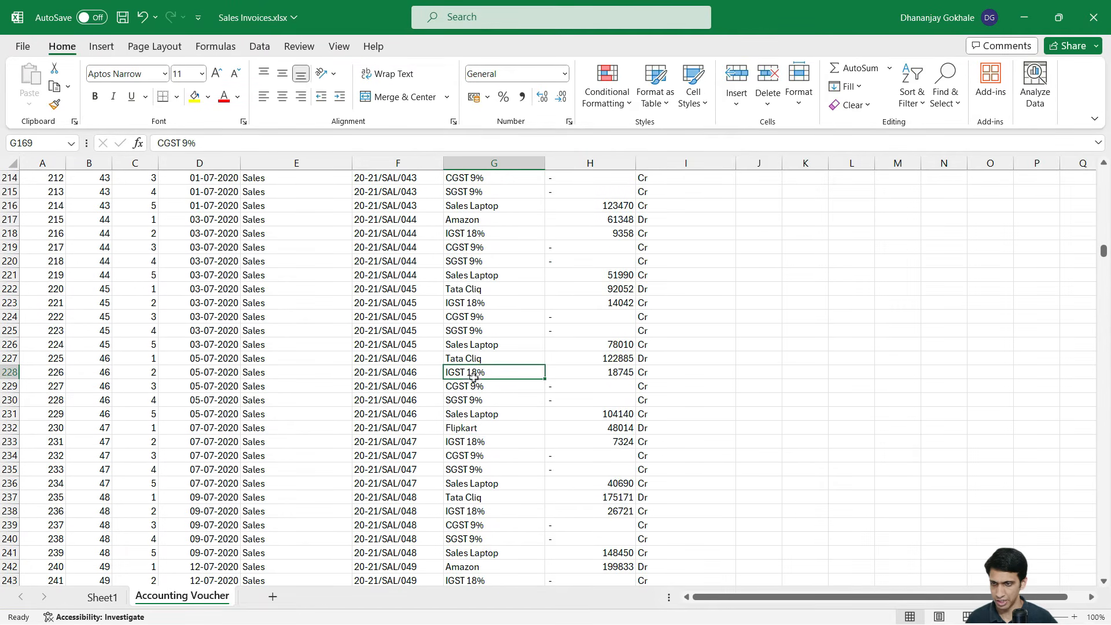
key(ctrl+Down)
key(Down)
key(Up)
key(Up)
Examine the invoice with Sr 4 in Sheet1, including its date, customer and tax amounts
key(ctrl+Page_Up)
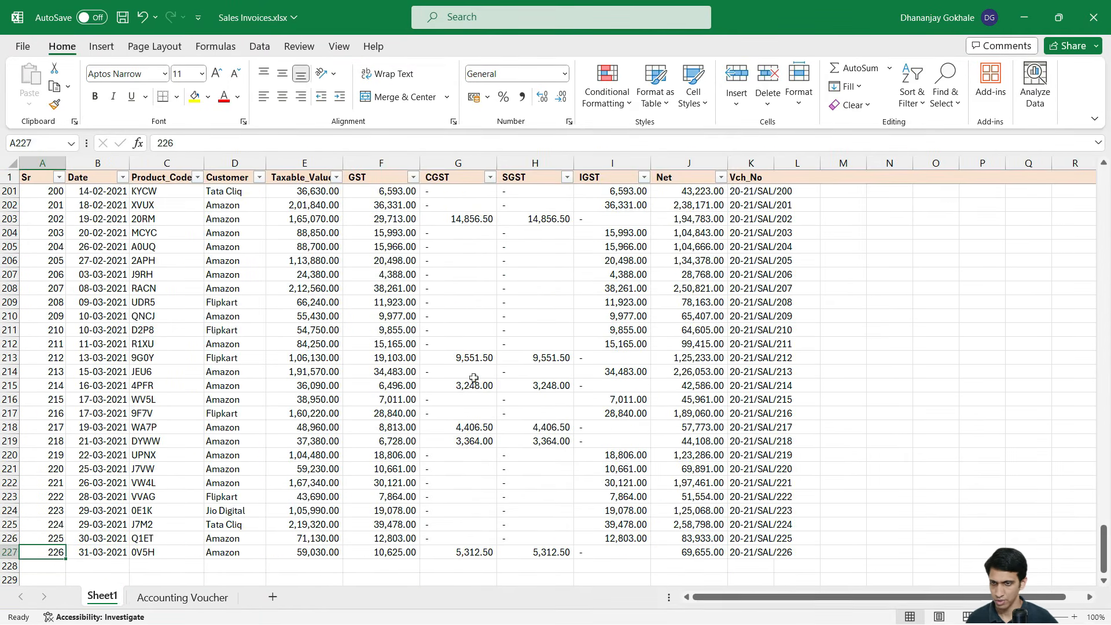
key(ctrl+Home)
key(Right)
key(Right)
key(Right)
key(Right)
key(Right)
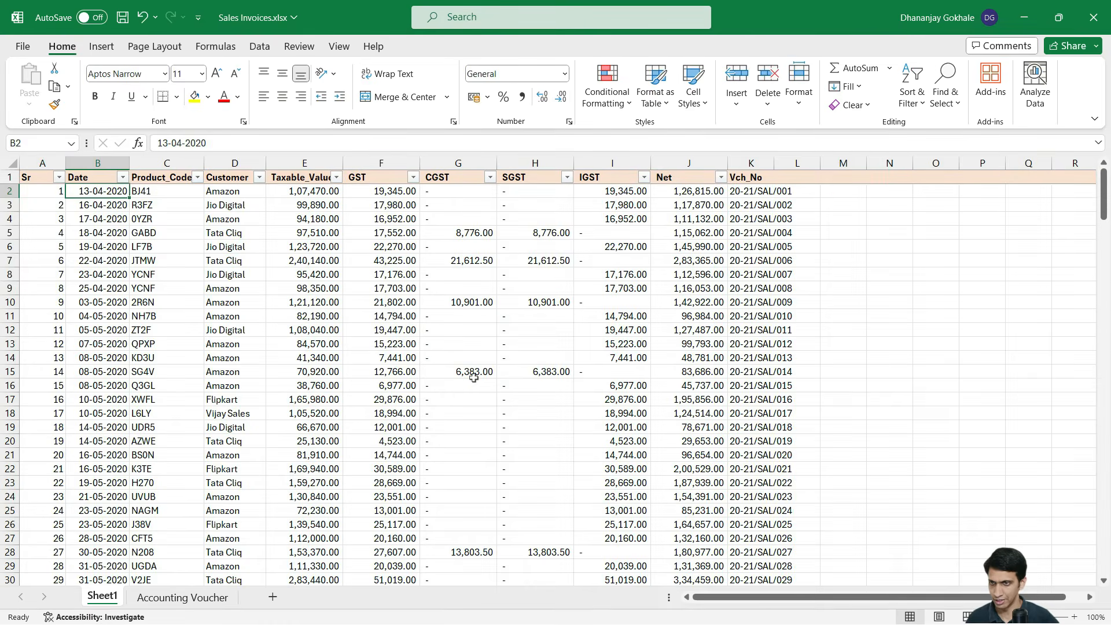
key(Down)
key(Down)
key(Down)
key(Left)
key(Left)
key(Left)
key(Left)
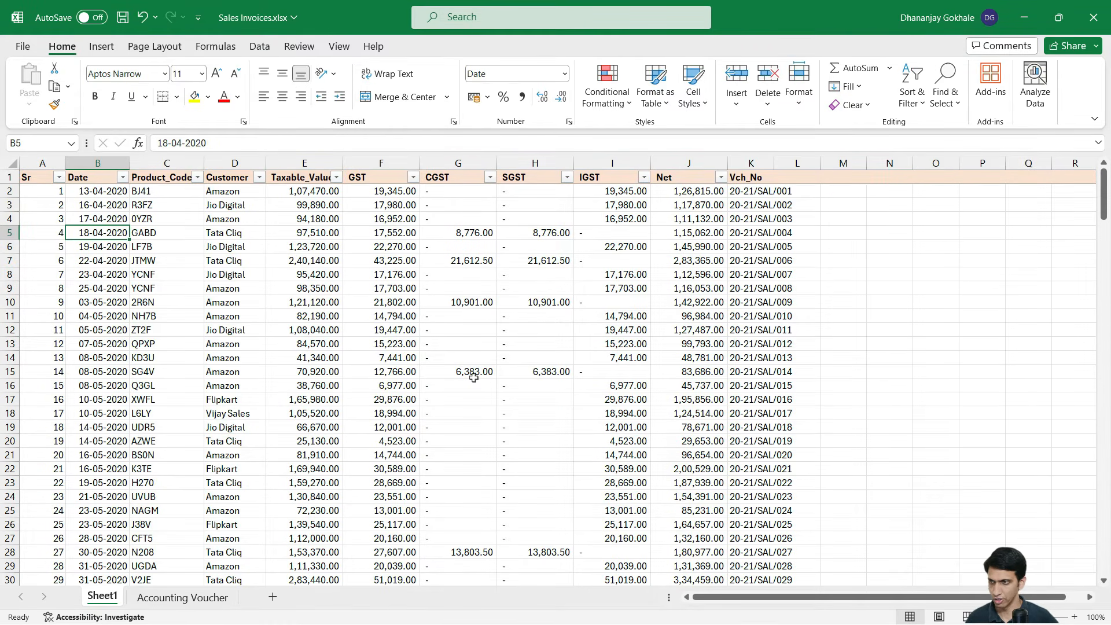
key(shift+space)
key(Left)
key(ctrl+Page_Down)
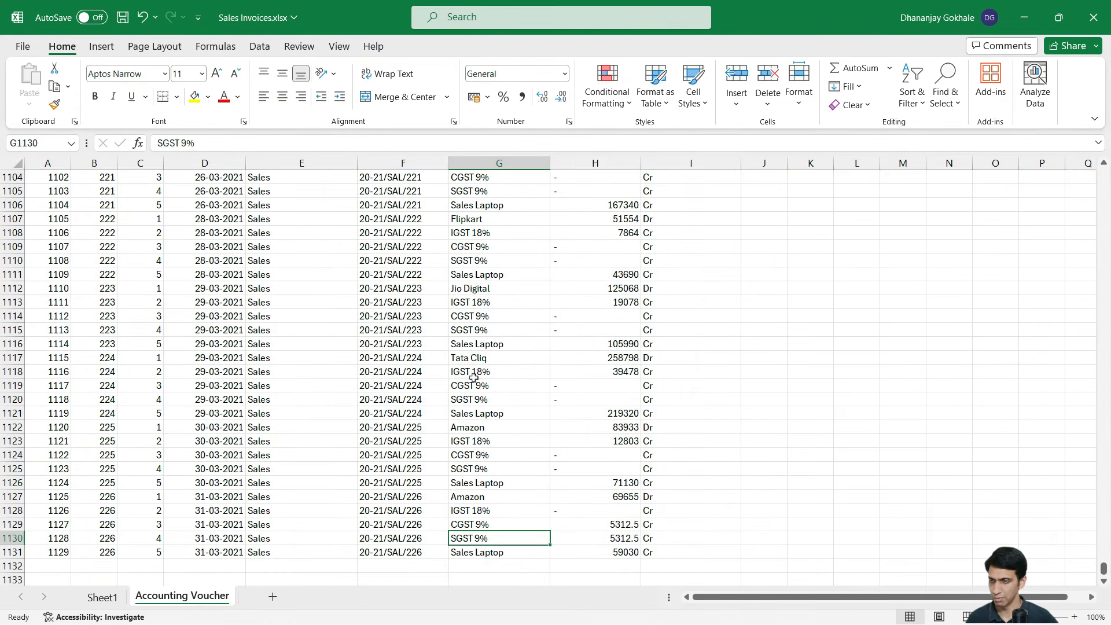
Compare the voucher lines for Sr 4 in the Accounting Voucher sheet, checking the IGST, CGST and SGST ledger amounts
key(ctrl+Home)
key(Down)
key(Down)
key(Down)
key(Down)
key(Down)
key(Down)
key(Down)
key(Down)
key(Down)
key(Down)
key(Down)
key(Down)
key(Down)
key(Down)
key(Down)
key(Down)
key(Down)
key(Down)
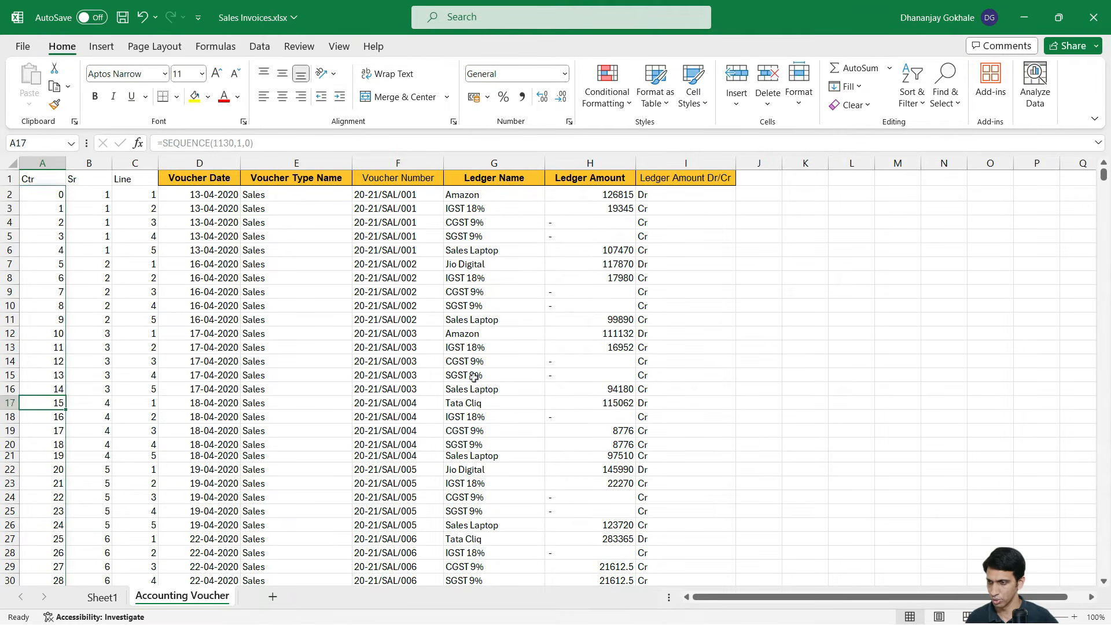
key(Right)
key(Down)
key(Right)
key(Right)
key(Right)
key(Right)
key(Right)
key(Up)
key(Right)
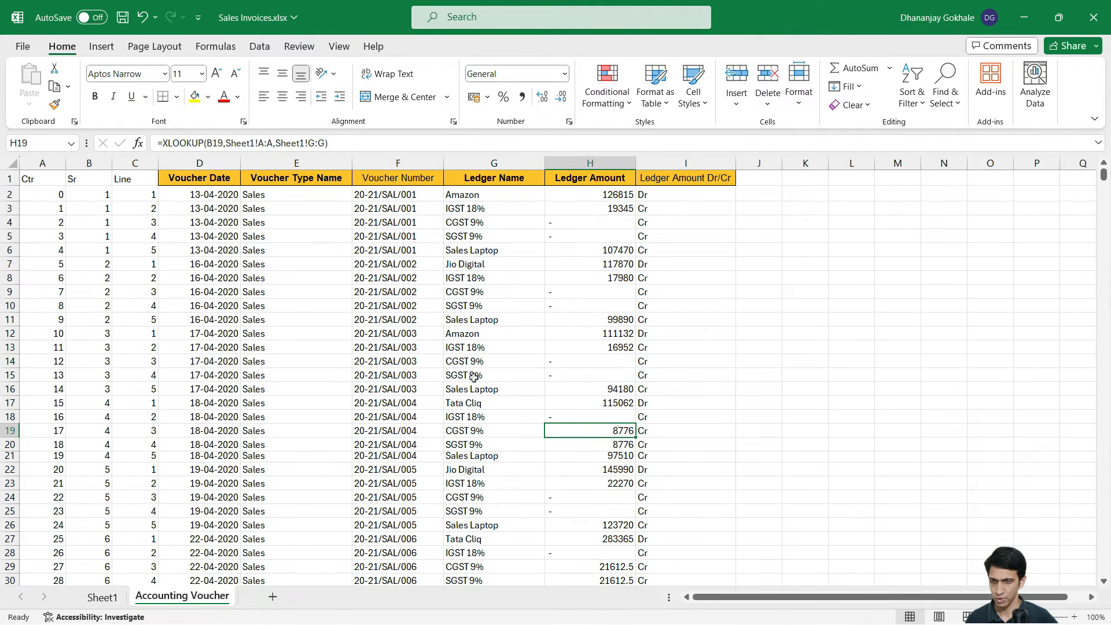
key(shift+Down)
key(shift+space)
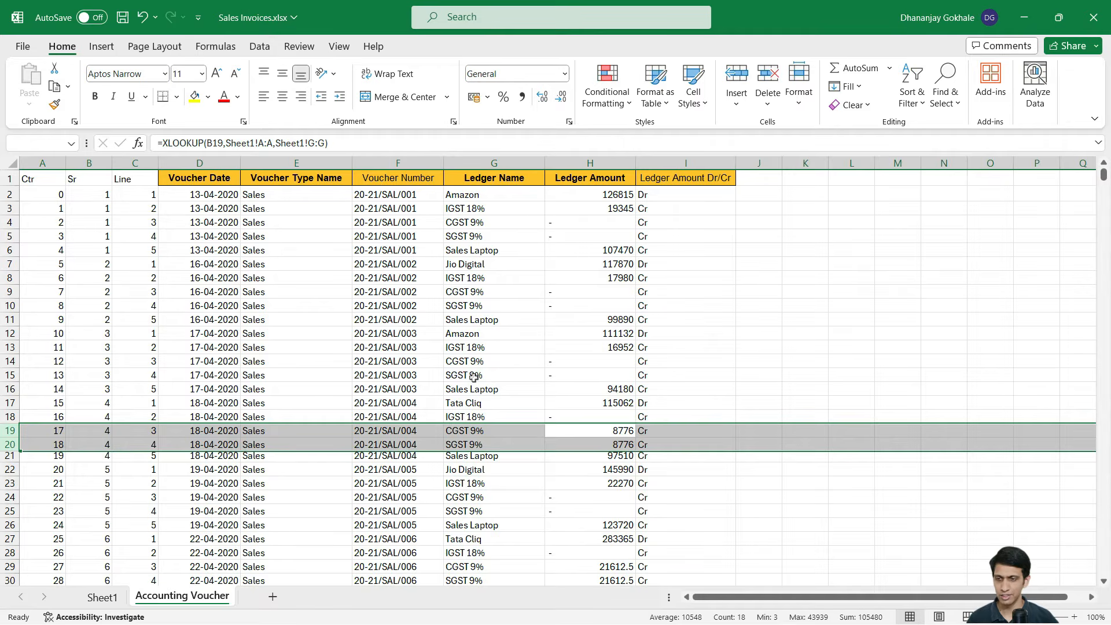
key(Up)
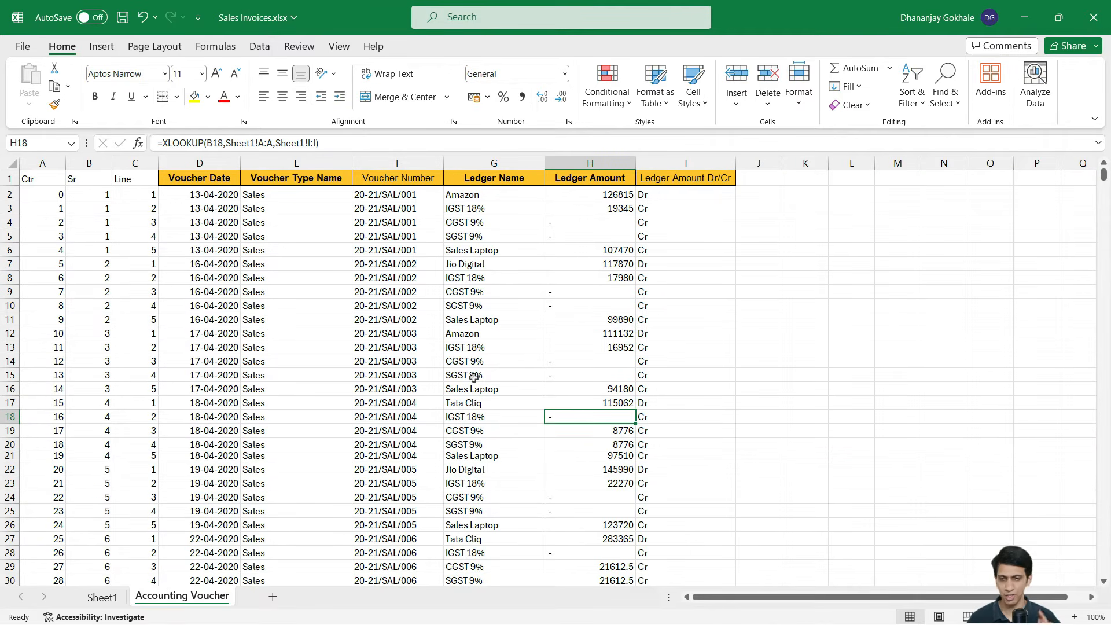
Copy the voucher data D2:I1131, from Voucher Date through Ledger Amount Dr/Cr, in the Accounting Voucher sheet of Sales Invoices
key(Up)
key(Up)
key(ctrl+Home)
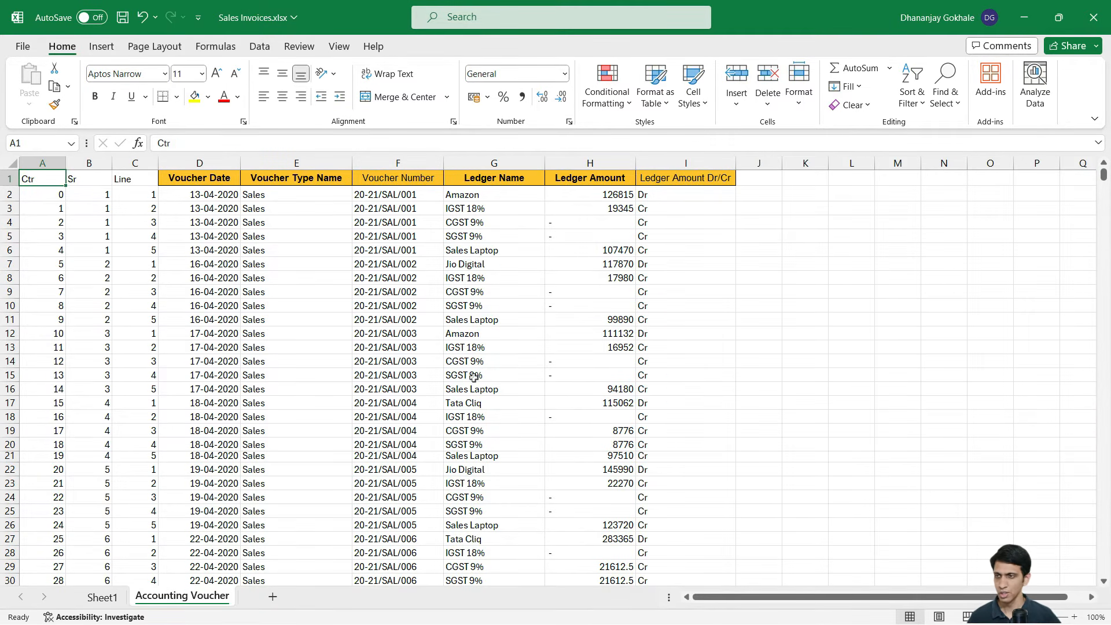
key(Down)
key(Right)
key(Right)
key(Right)
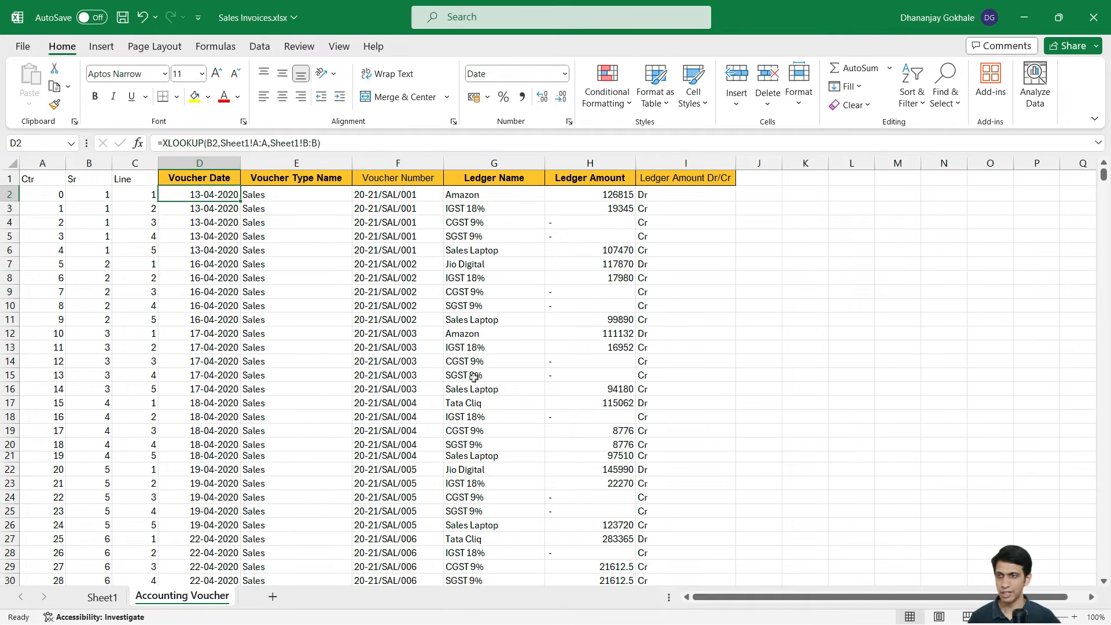
key(shift+Right)
key(shift+Right)
key(shift+Right)
key(shift+Right)
key(shift+Right)
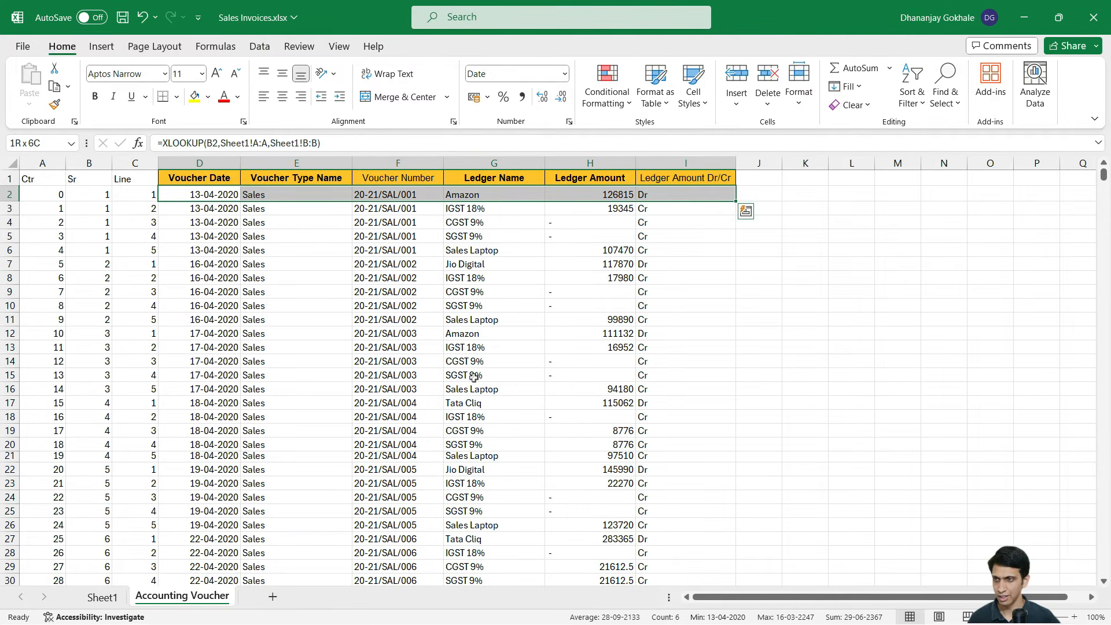
key(ctrl+shift+Down)
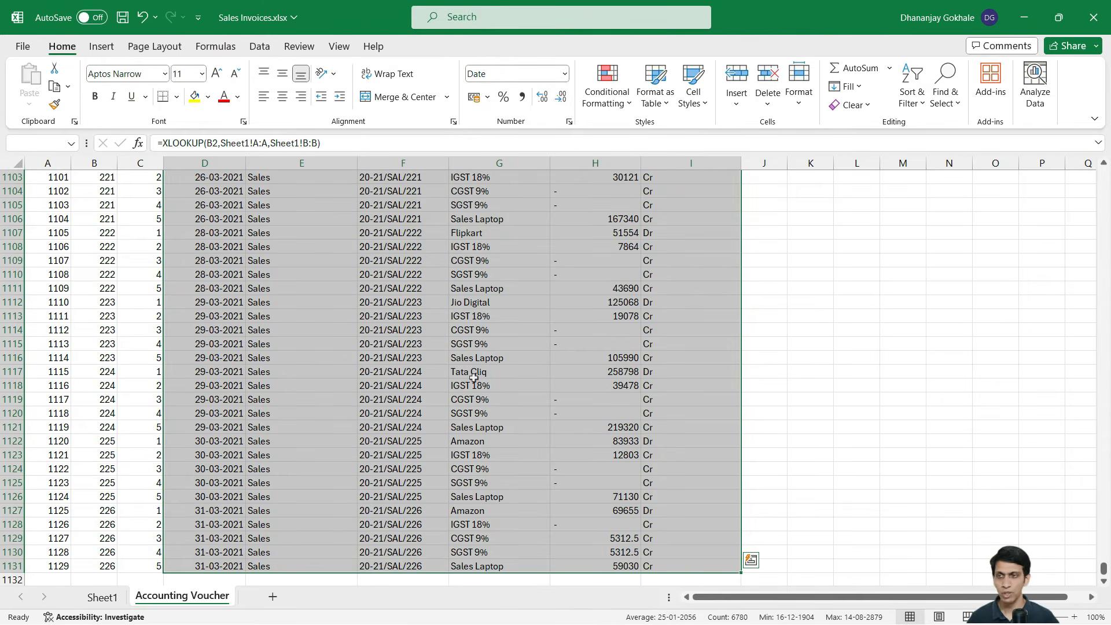
key(ctrl+c)
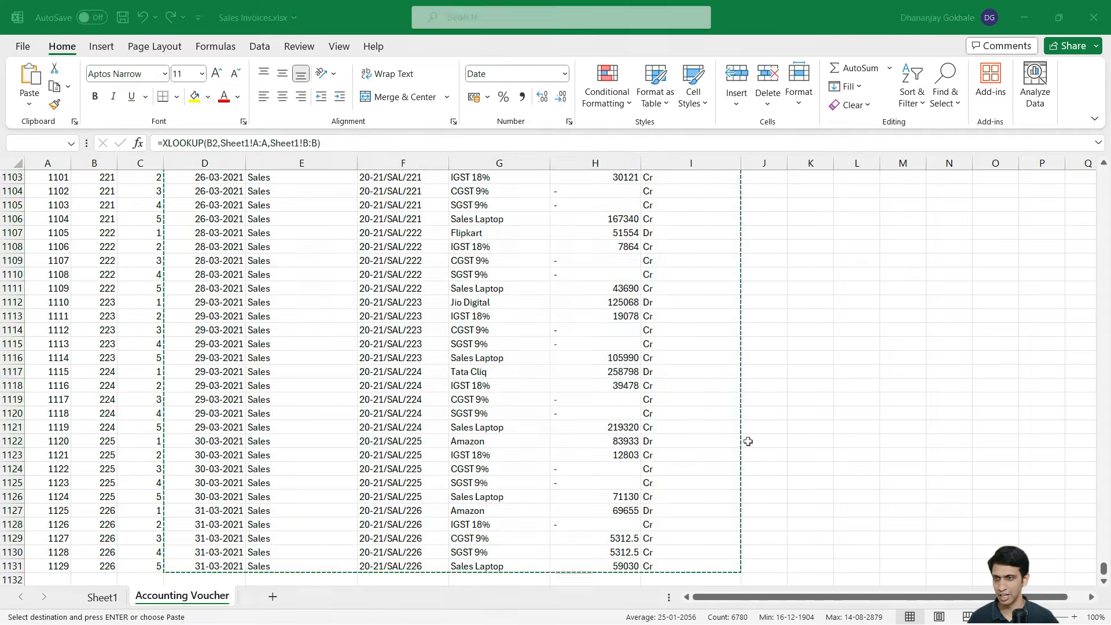
Switch to the AccountingVouchers workbook and paste the copied voucher data as values only, starting at A2
key(alt+Tab)
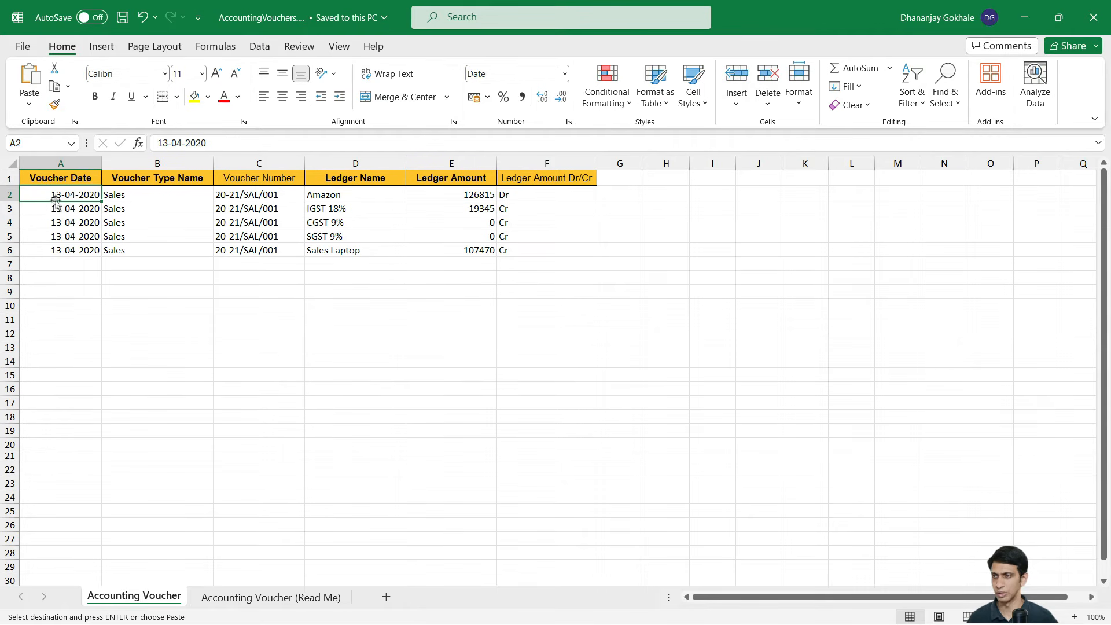
click(29, 104)
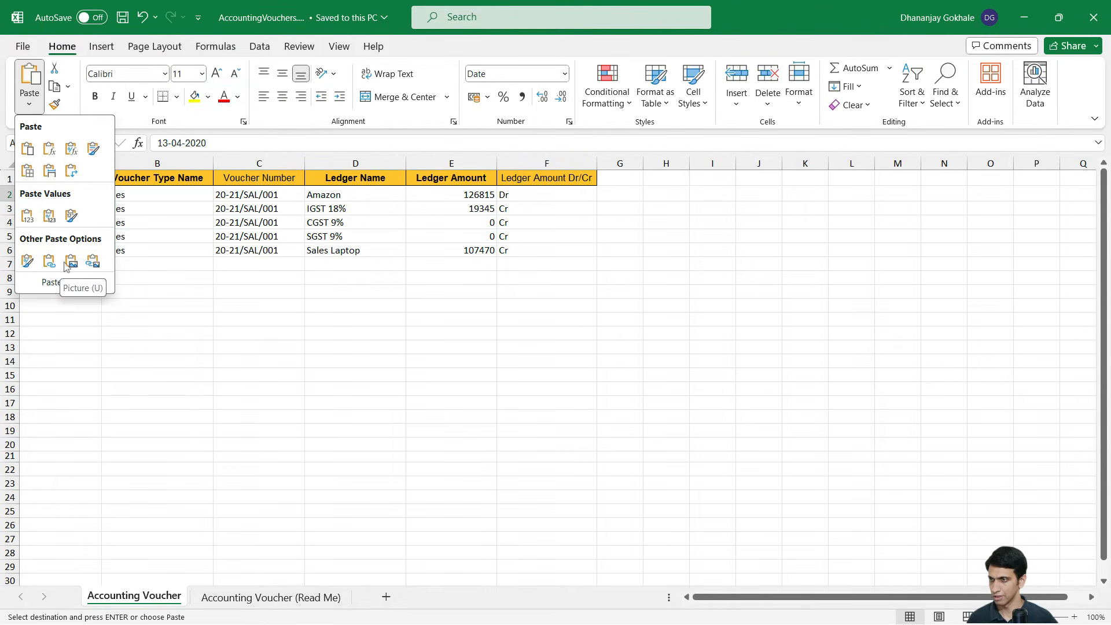
click(25, 218)
click(70, 264)
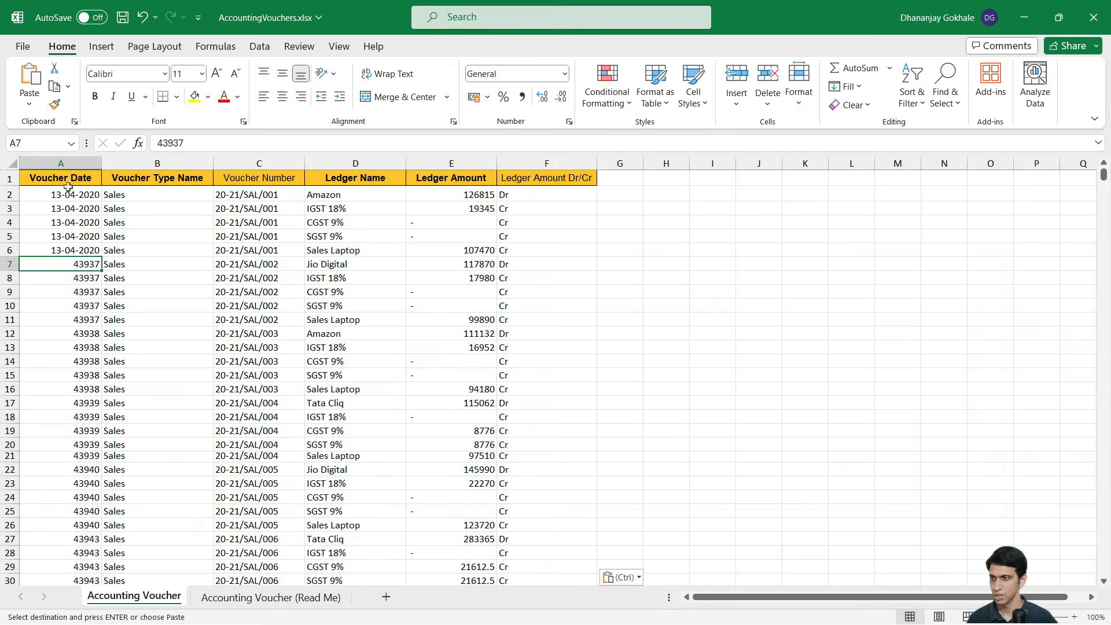
Format the whole Voucher Date column as Short Date and save the AccountingVouchers workbook
click(61, 164)
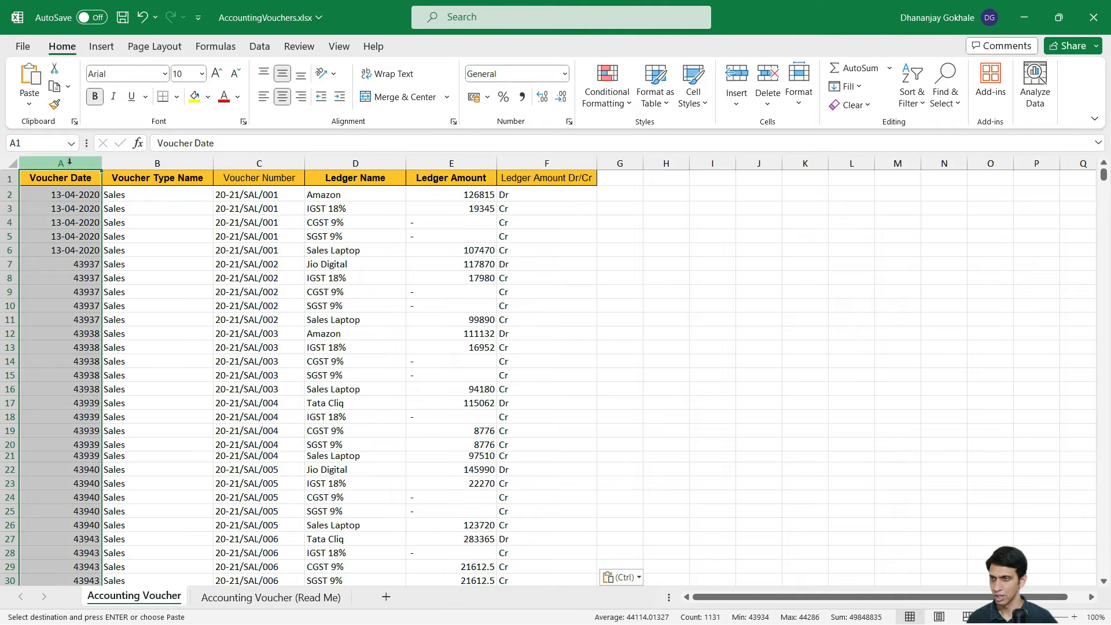
click(565, 73)
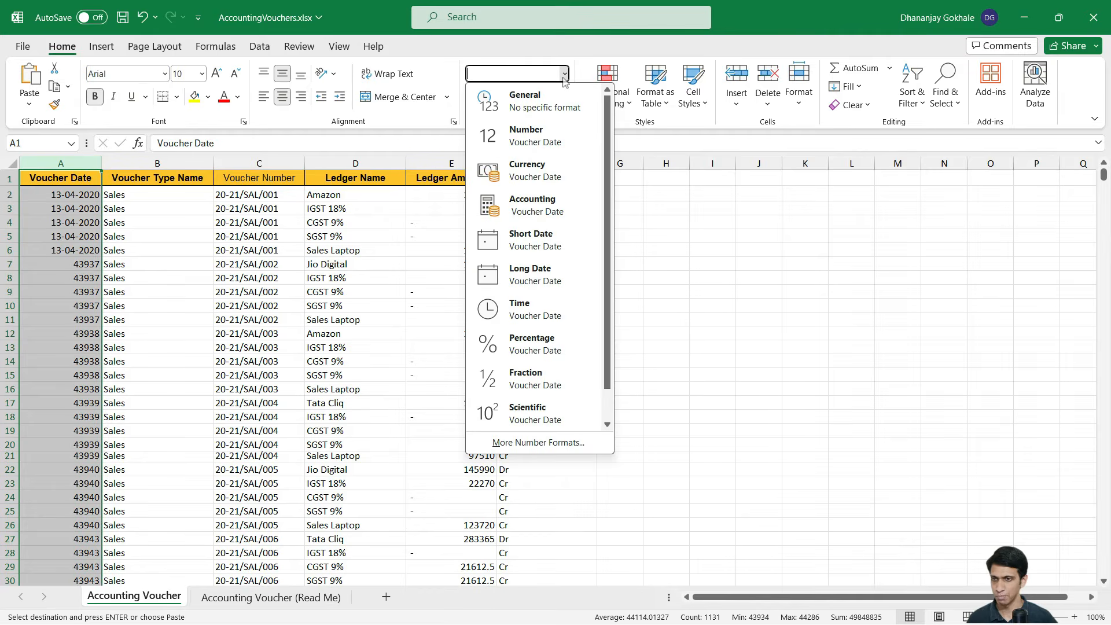
click(531, 240)
click(164, 297)
click(374, 261)
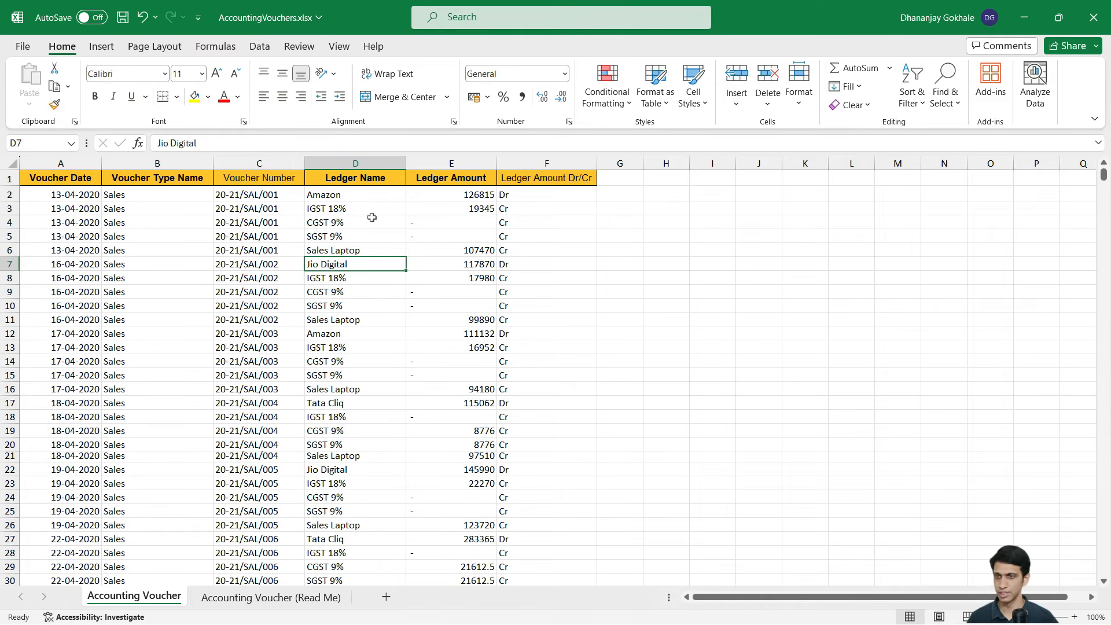
click(86, 184)
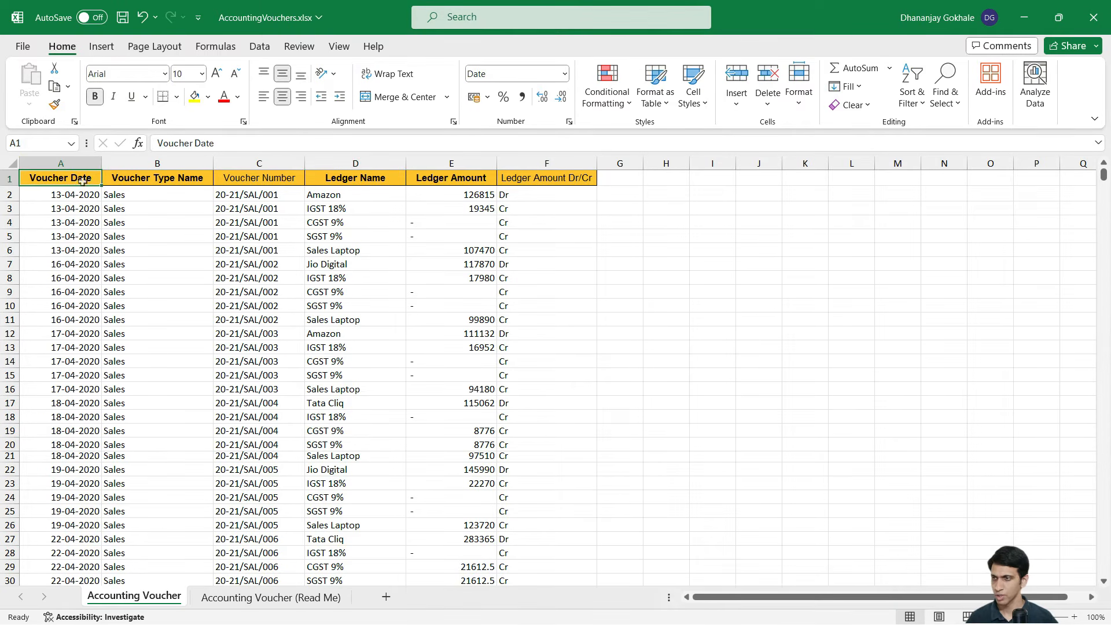
click(123, 19)
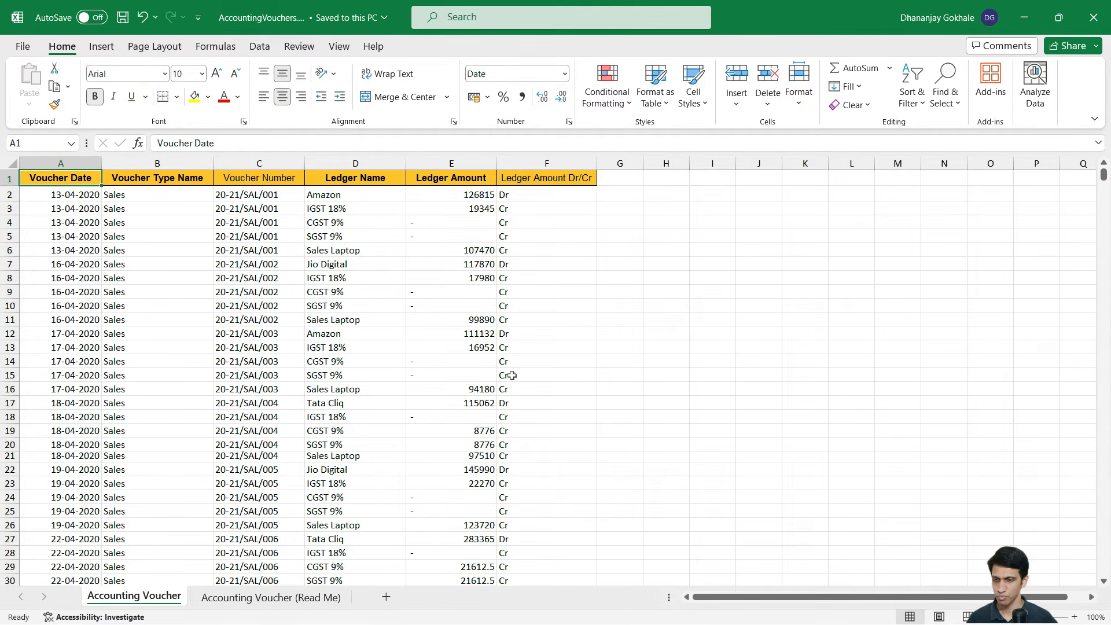
Switch to TallyPrime, leave the Chart of Accounts and open the Statistics report
key(alt+Tab)
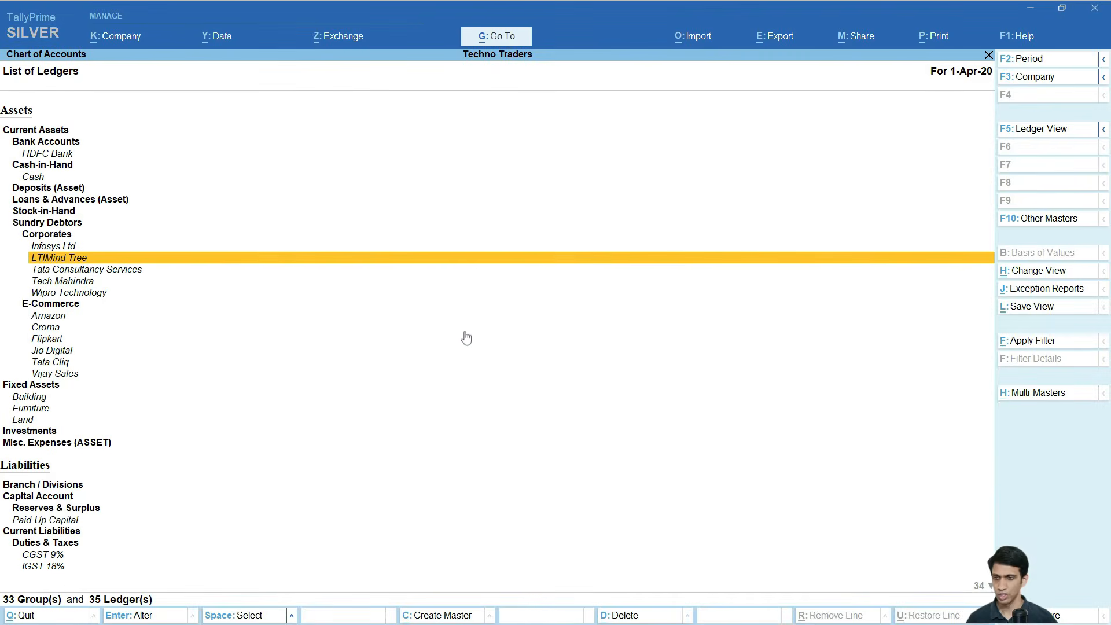
key(Escape)
key(Escape)
key(Escape)
key(Escape)
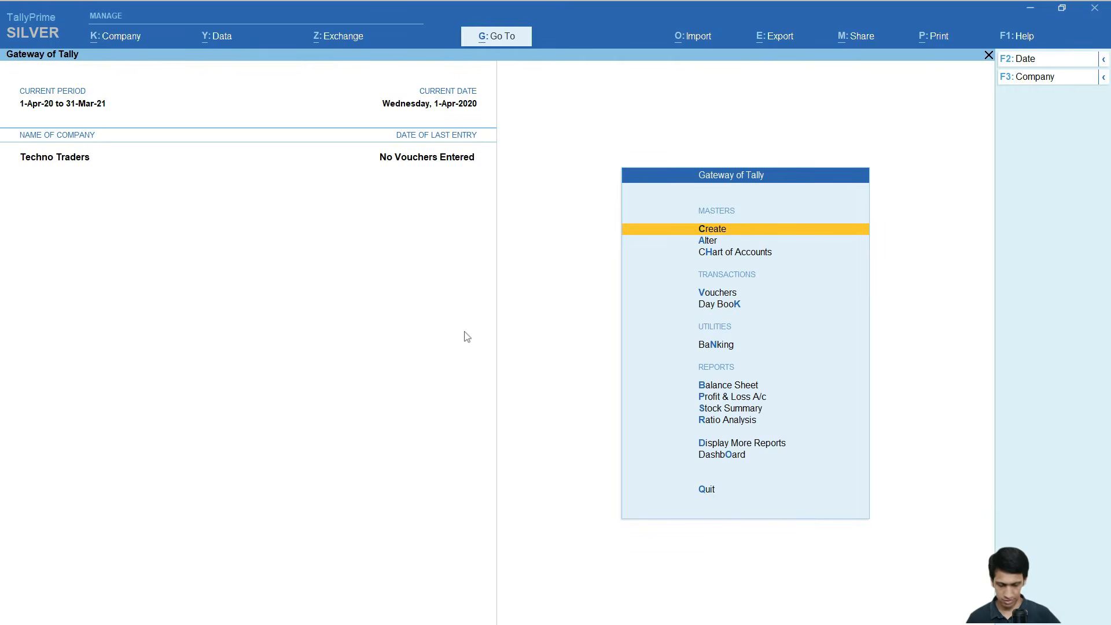
key(alt+g)
text(STATI)
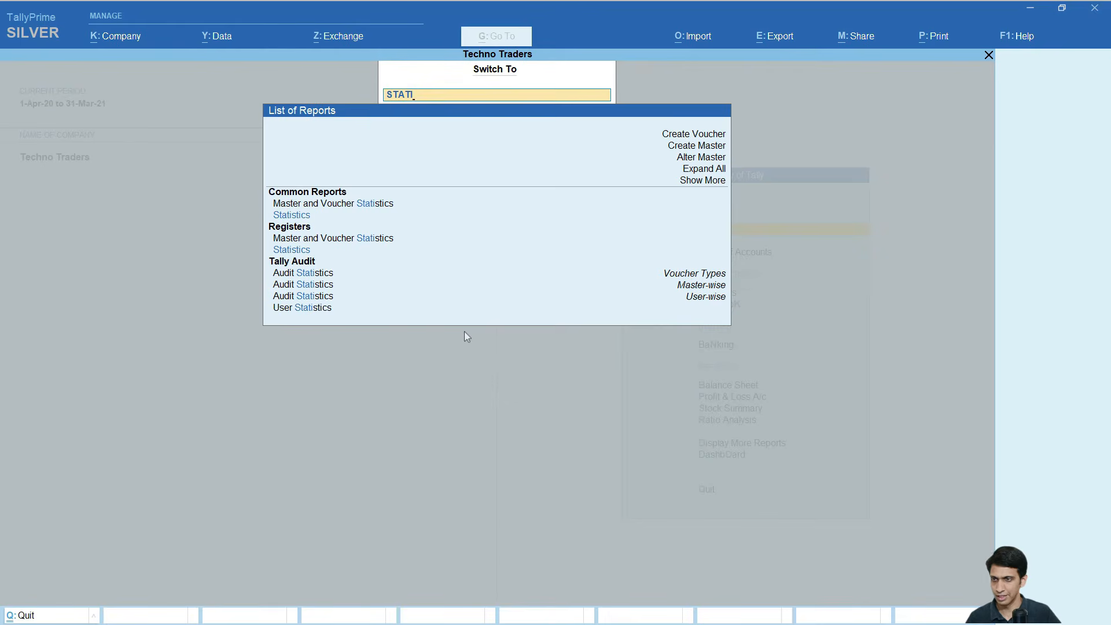
key(Return)
Go to the Sales entry under Types of Vouchers and check its voucher count before importing
key(Down)
key(Down)
key(Down)
key(Down)
key(Down)
key(Down)
key(Down)
key(Down)
key(Down)
key(Down)
key(Down)
key(Down)
key(Down)
key(Down)
key(Down)
key(Down)
key(Down)
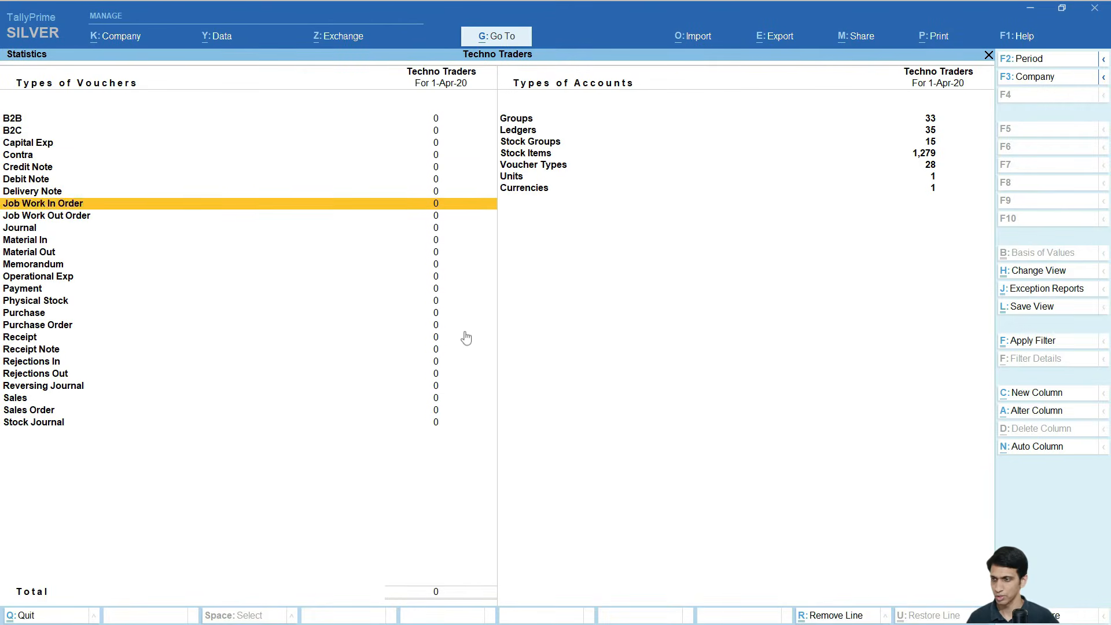
key(Down)
key(Down)
key(Down)
key(Down)
key(Down)
key(Down)
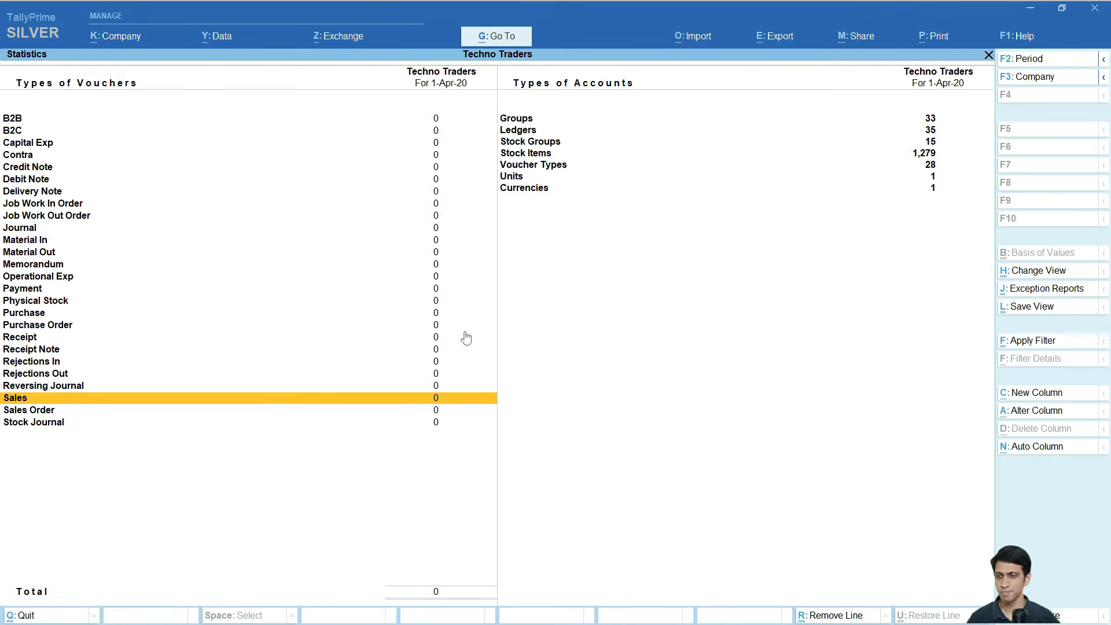
Close the AccountingVouchers workbook in Excel and return to TallyPrime
key(alt+Tab)
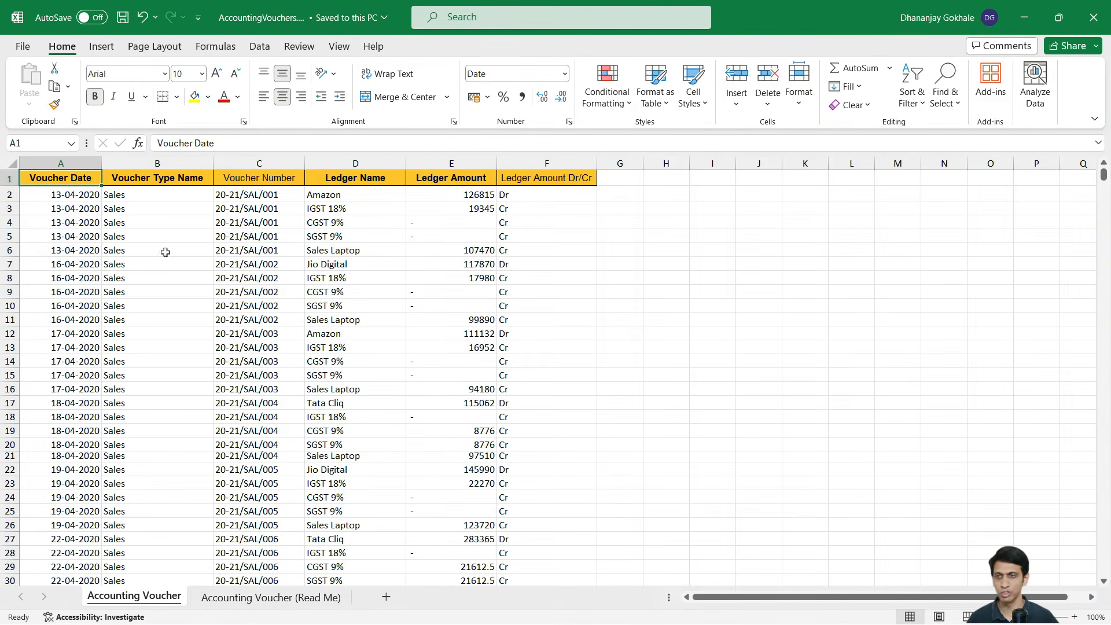
click(1091, 18)
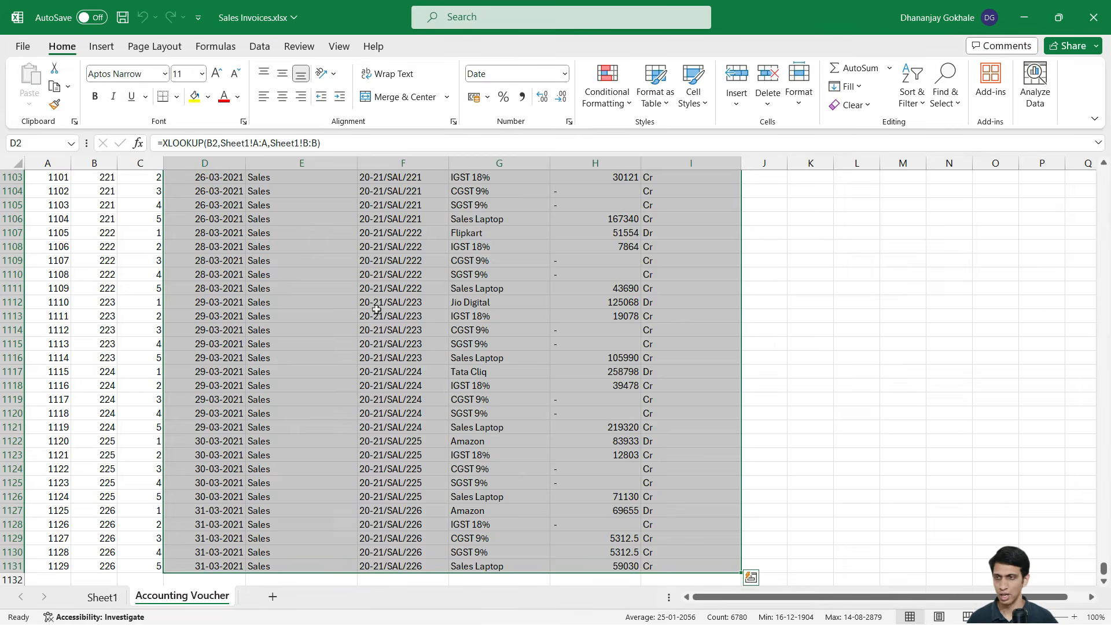
key(alt+Tab)
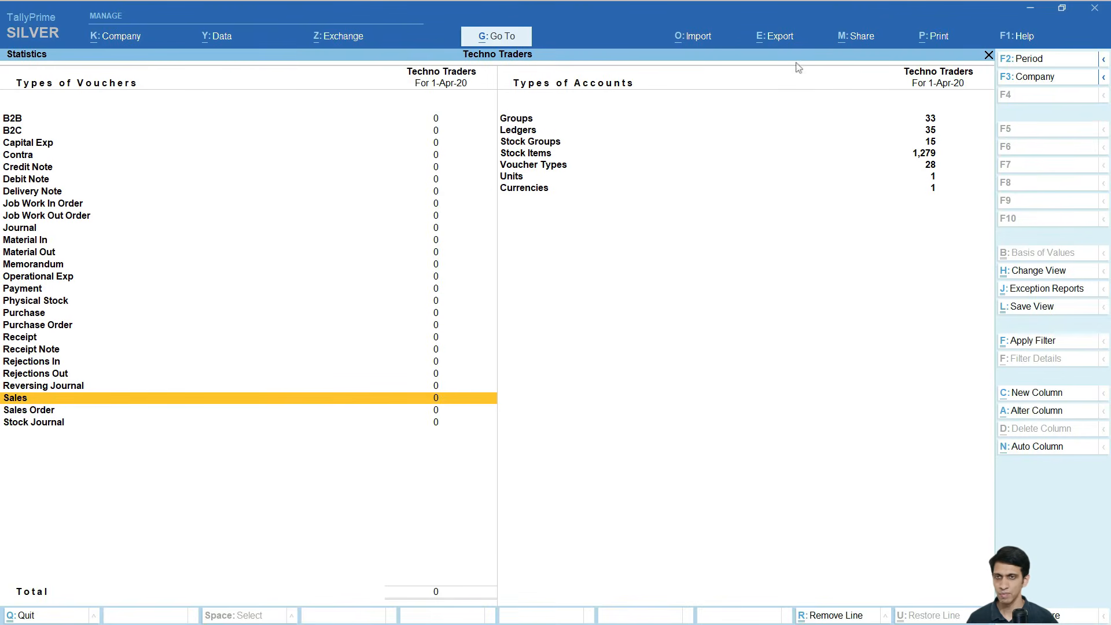
Import transactions from the Accounting Voucher worksheet of AccountingVouchers.xlsx in D:\TallyPrime, using the default template, with import preview and no company data backup
click(686, 38)
key(Down)
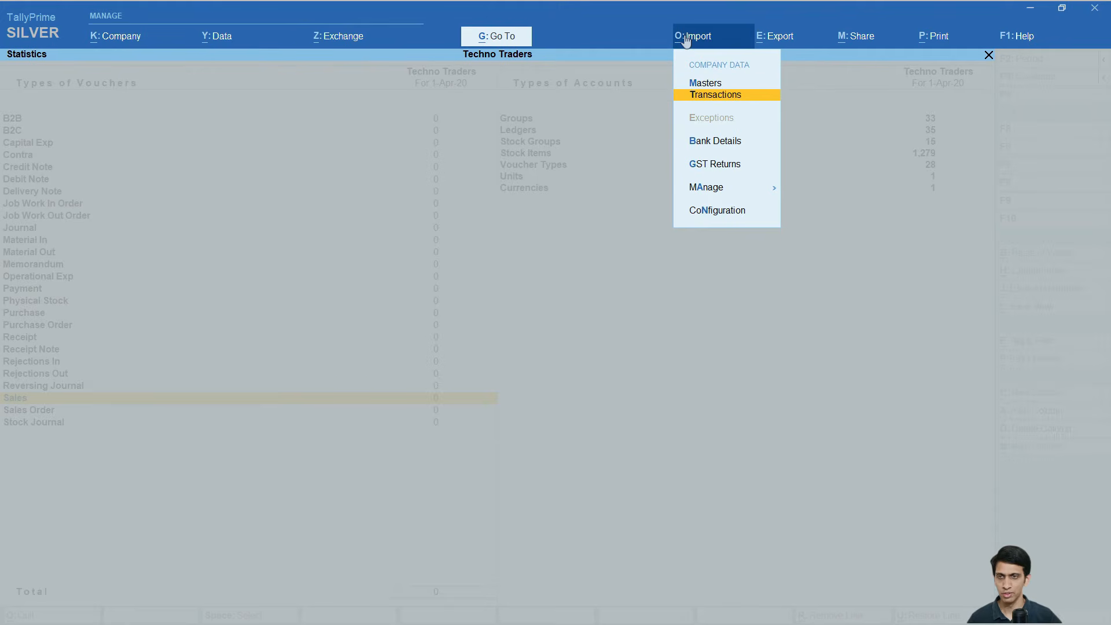
key(Return)
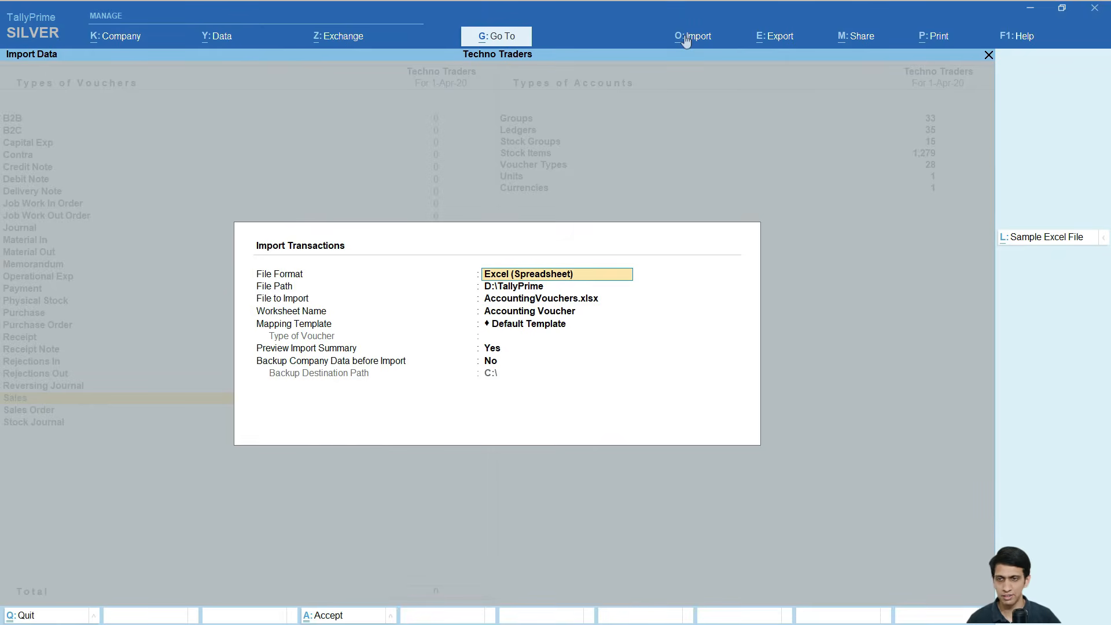
key(Return)
key(Return)
key(Return)
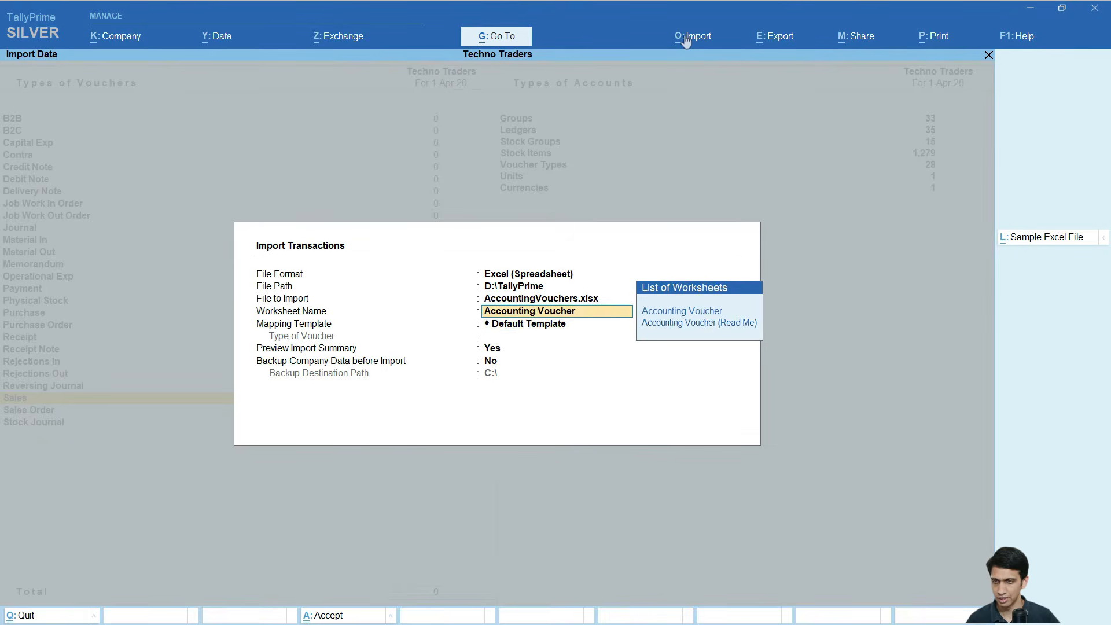
key(Return)
key(Return)
key(Return)
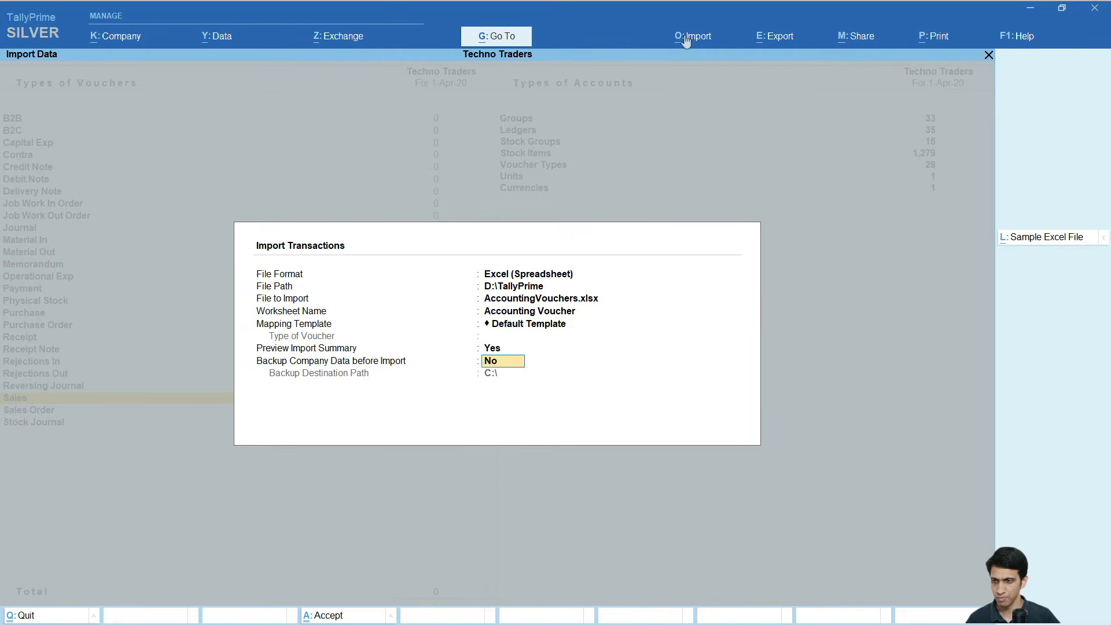
key(Return)
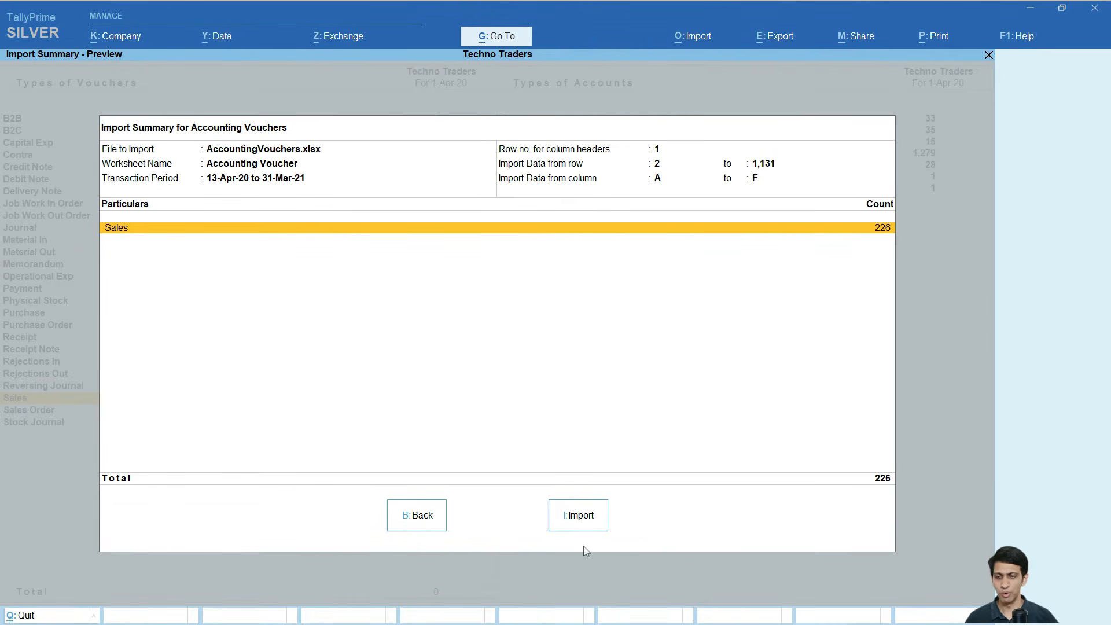
click(579, 516)
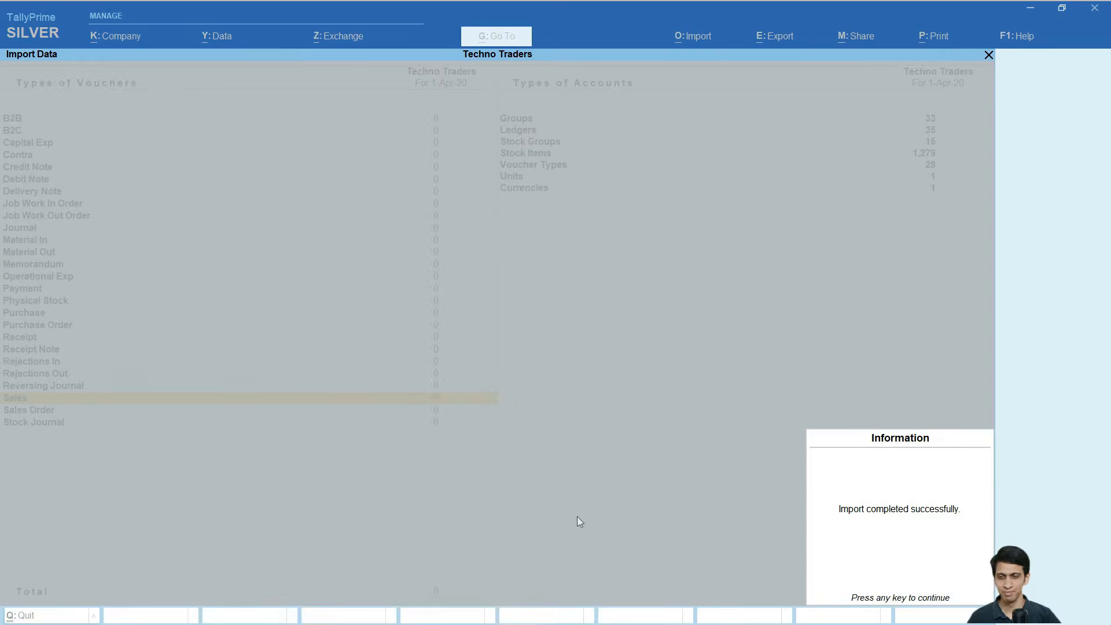
key(Return)
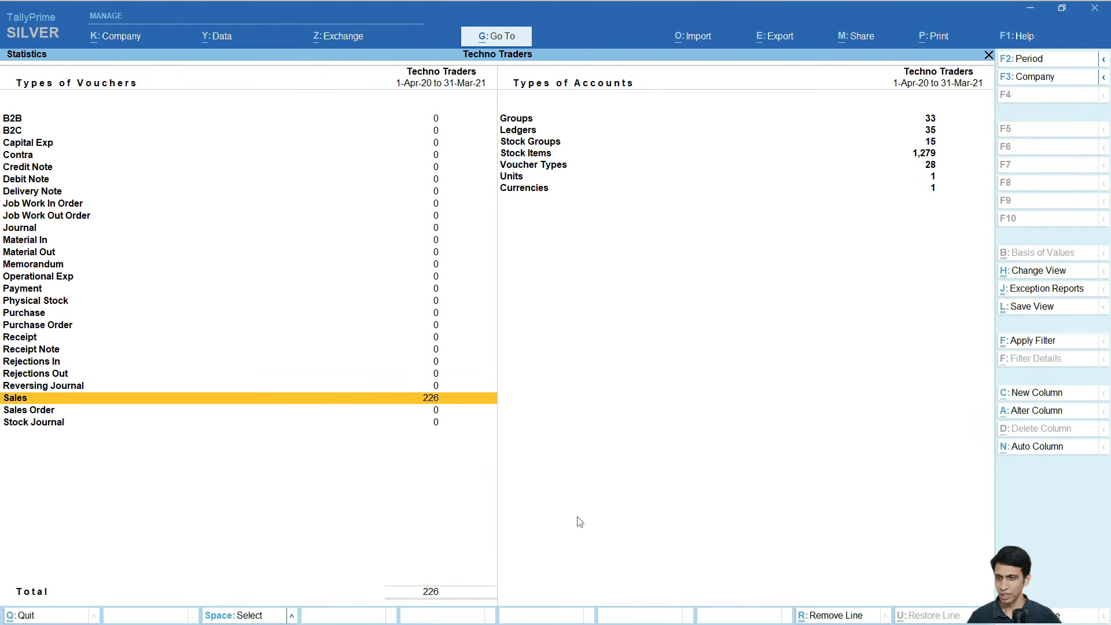
Open the monthly register for Sales vouchers from the Statistics report and display the April voucher list
key(Return)
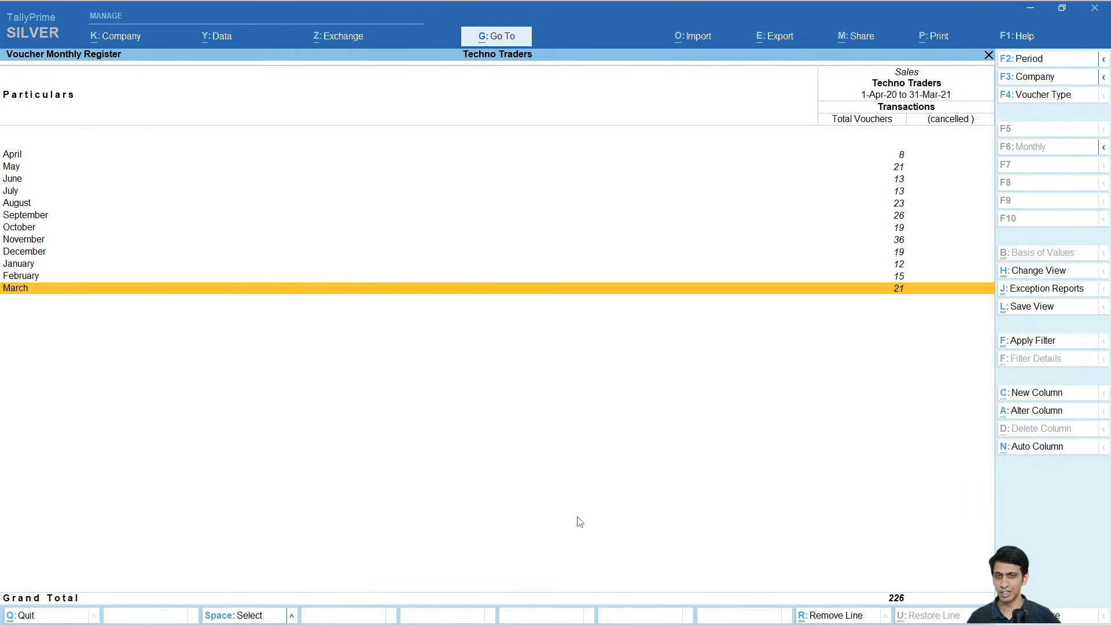
key(Up)
key(Up)
key(Up)
key(Up)
key(Up)
key(Up)
key(Up)
key(Up)
key(Up)
key(Up)
key(Up)
key(Return)
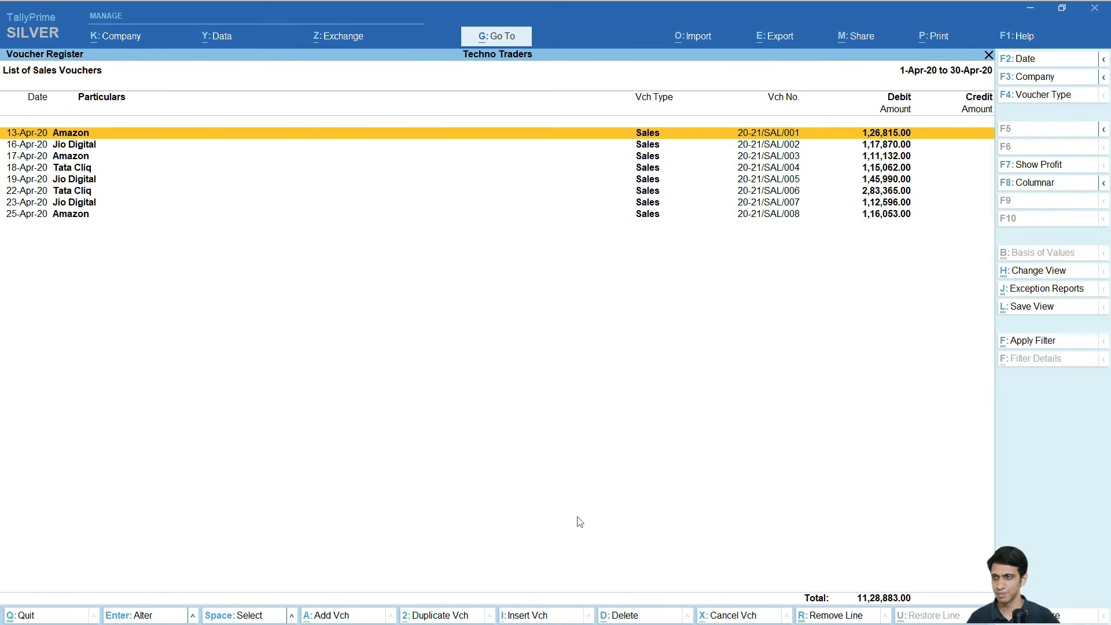
Open sales voucher 20-21/SAL/001 and review the entries through 20-21/SAL/004, checking ledgers and tax amounts
key(Down)
key(Up)
key(Return)
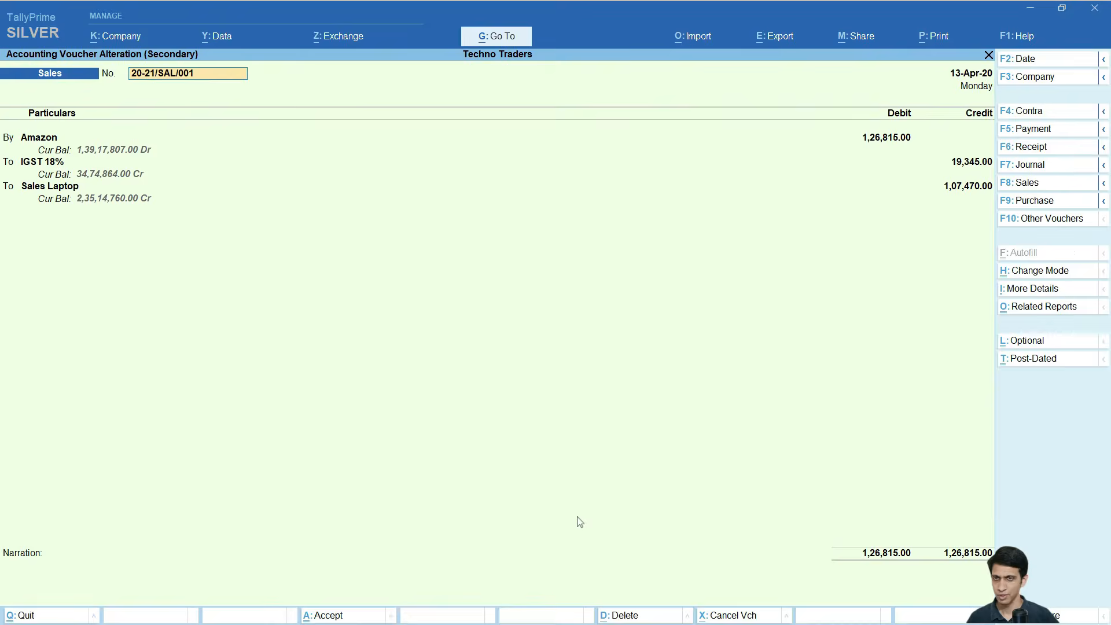
key(Page_Down)
key(Page_Down)
key(Page_Down)
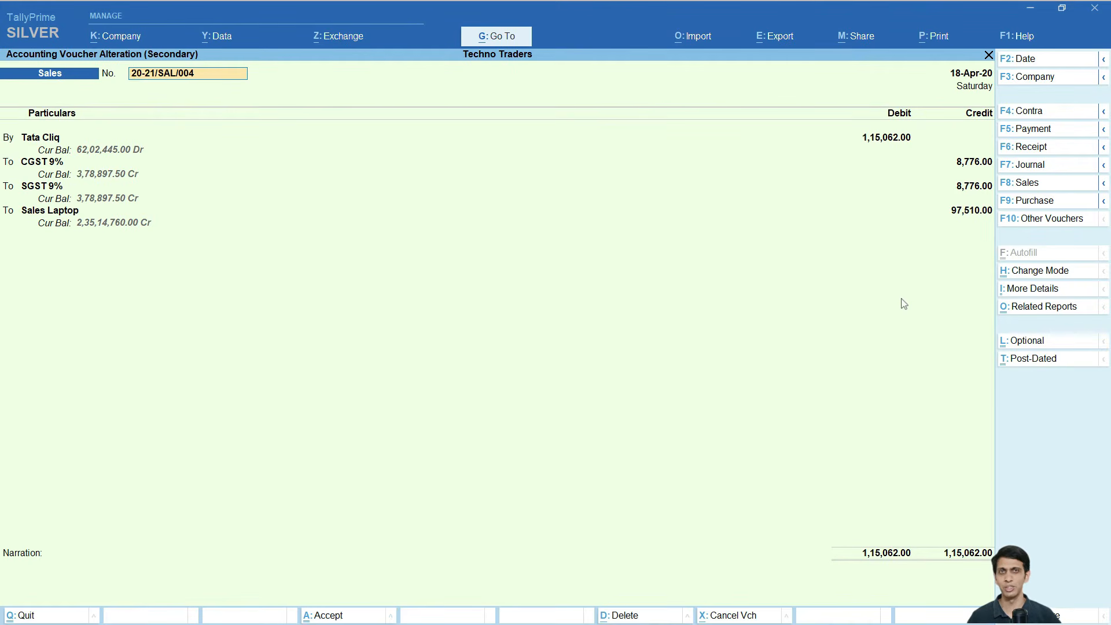
Leave the voucher for the monthly Sales register and reopen the April voucher list
key(Escape)
key(y)
key(Down)
key(Down)
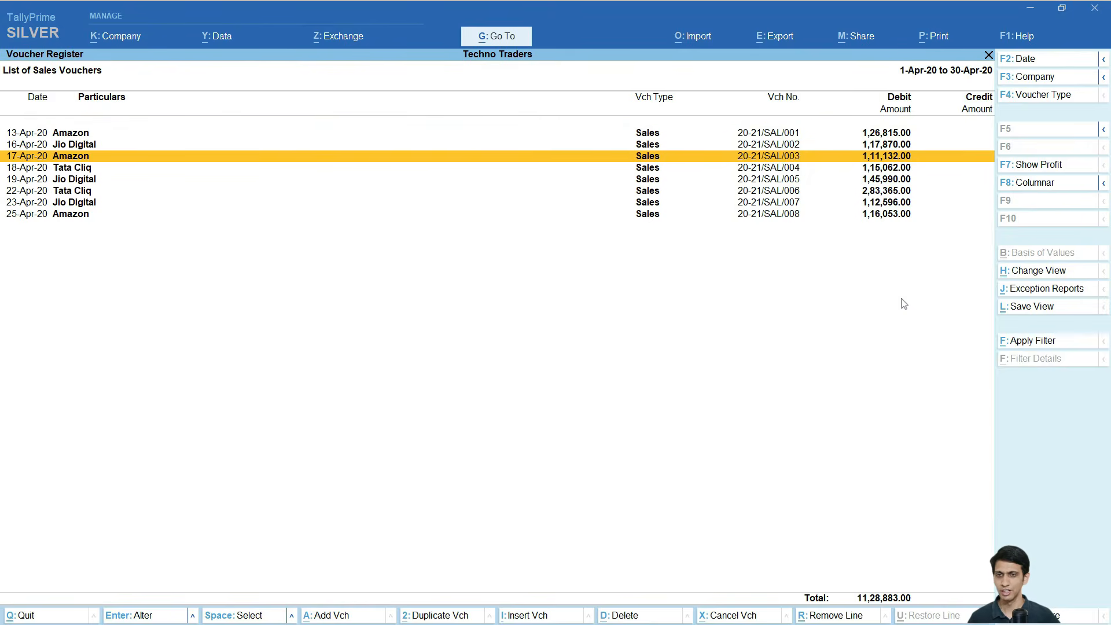
key(Return)
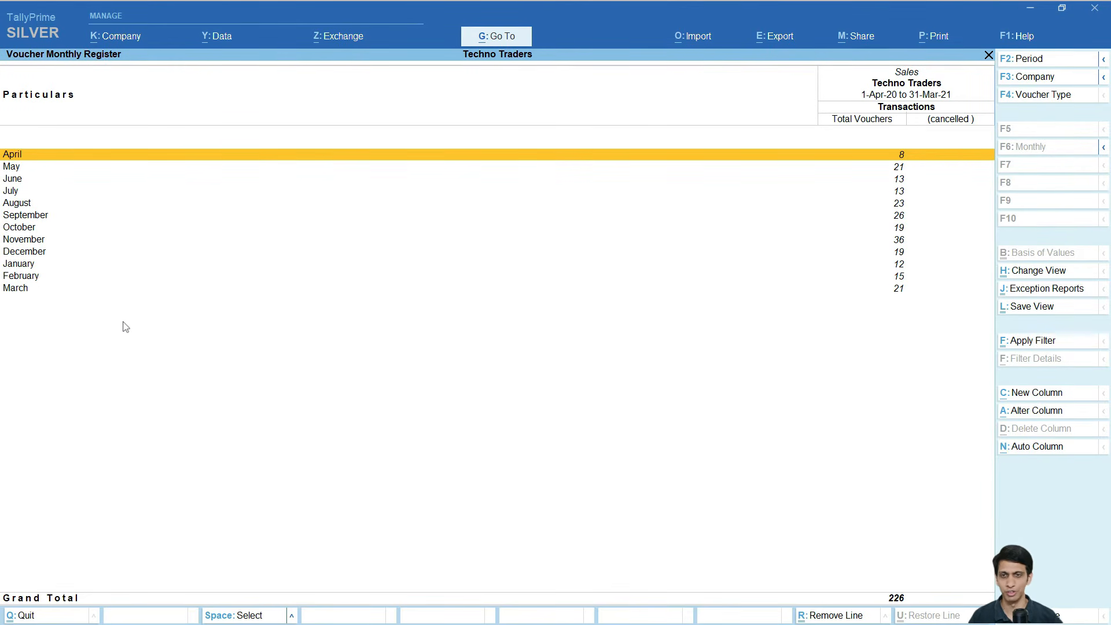
key(Down)
key(Up)
key(Return)
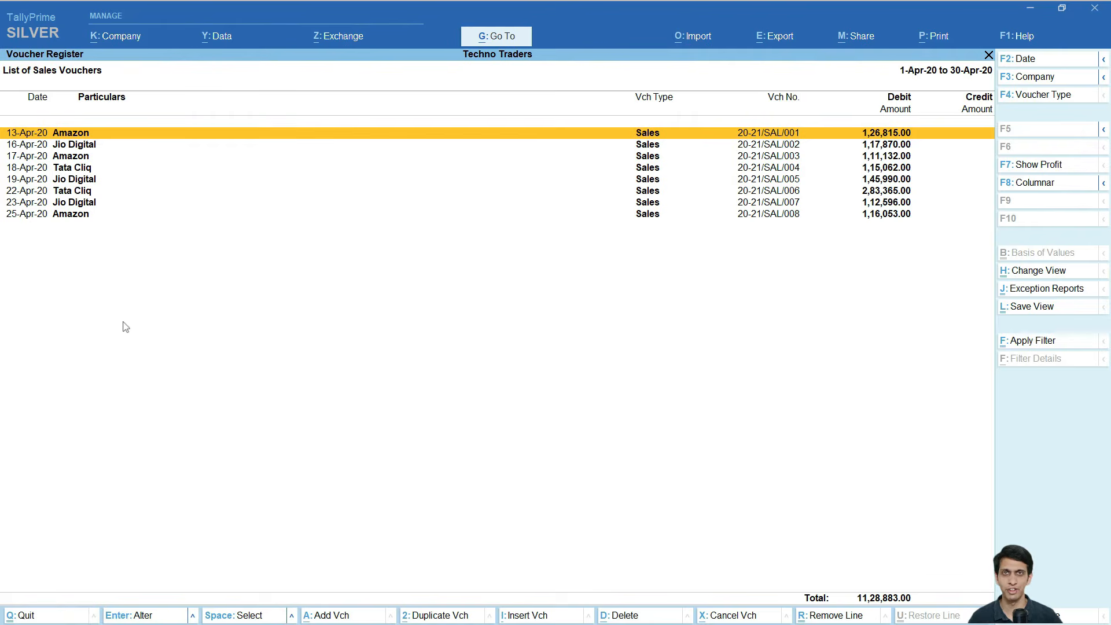
Extend the sales voucher list's period to 1-Apr-20 through 31-Mar-21
key(F2)
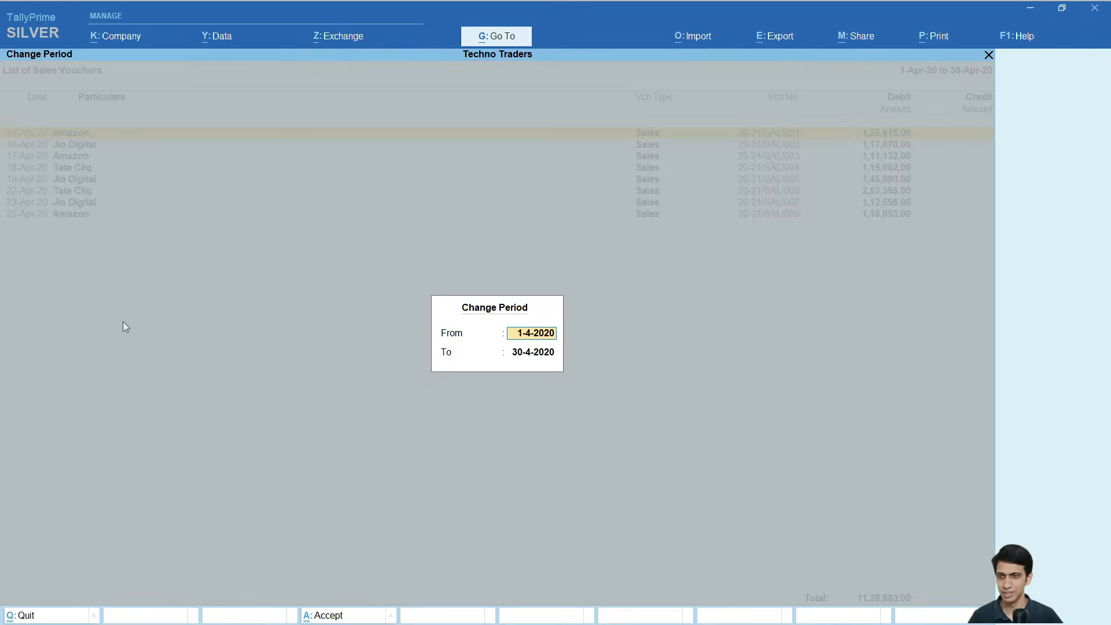
key(Return)
text(31 3)
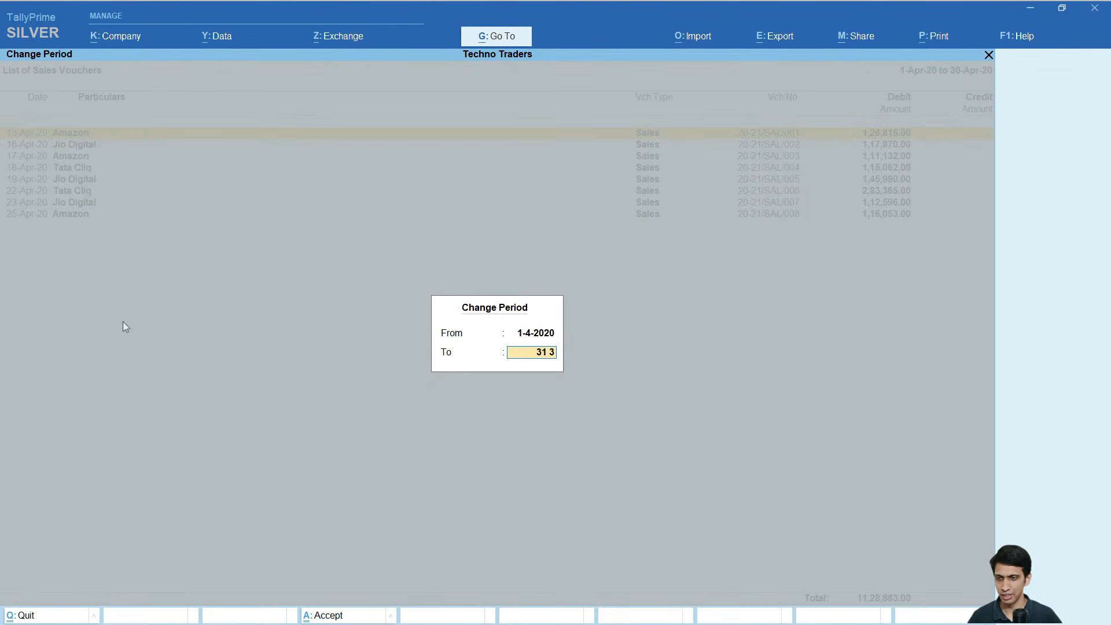
key(Return)
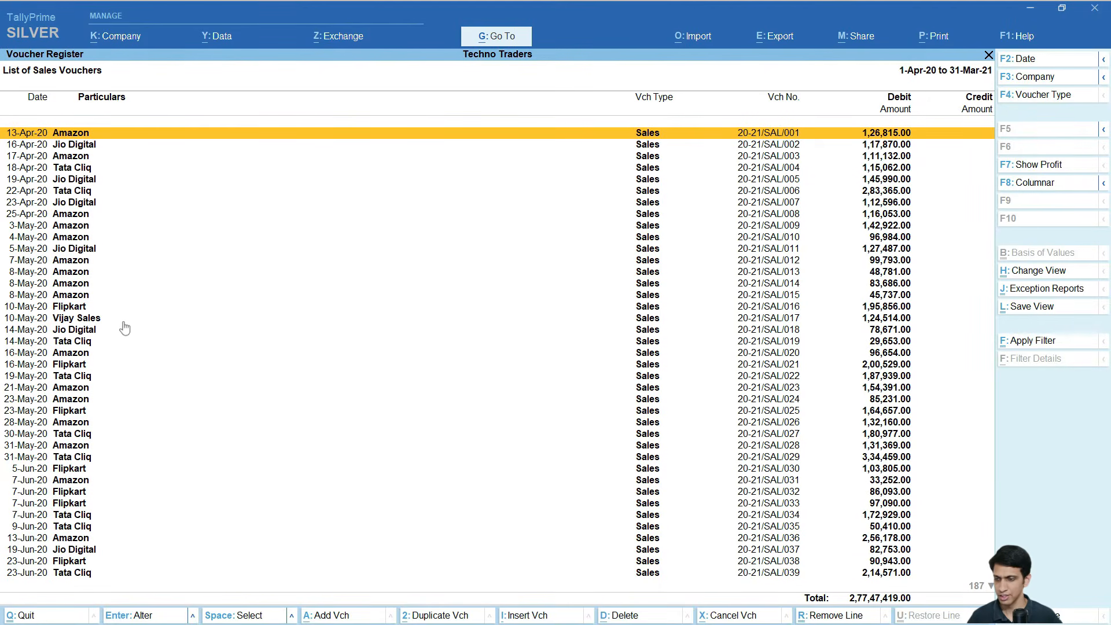
Delete all listed sales vouchers and return to the Statistics report
click(292, 615)
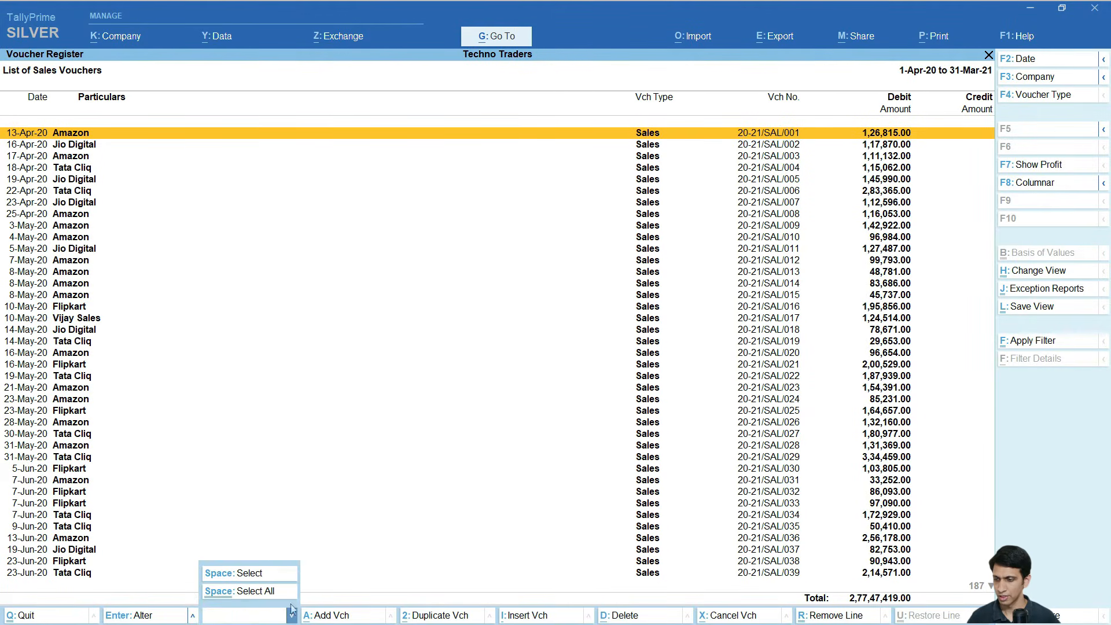
click(267, 592)
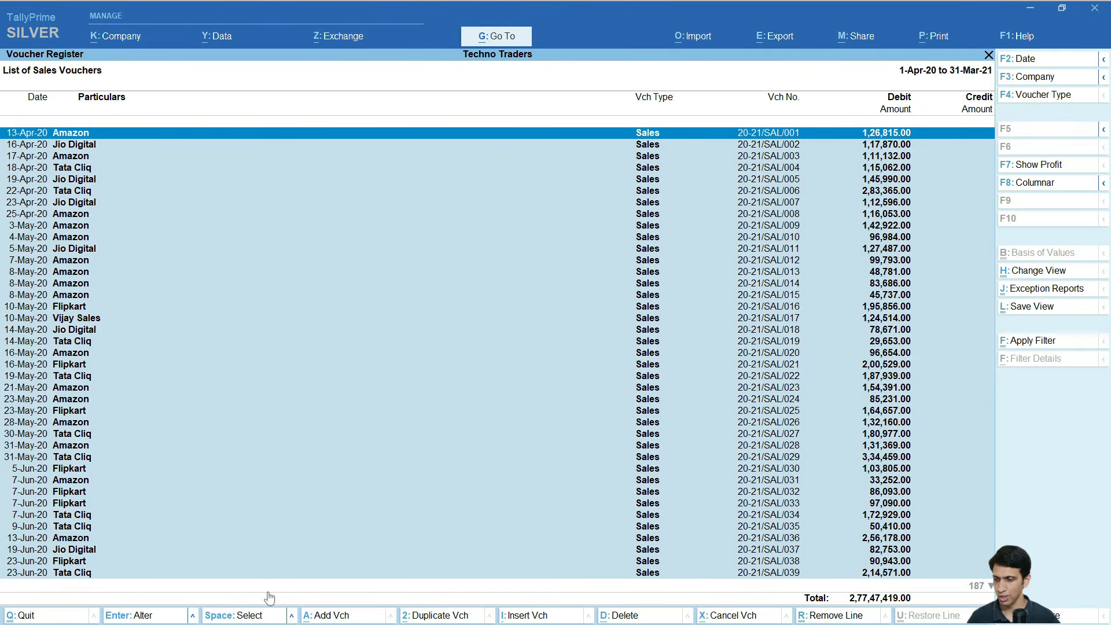
click(643, 619)
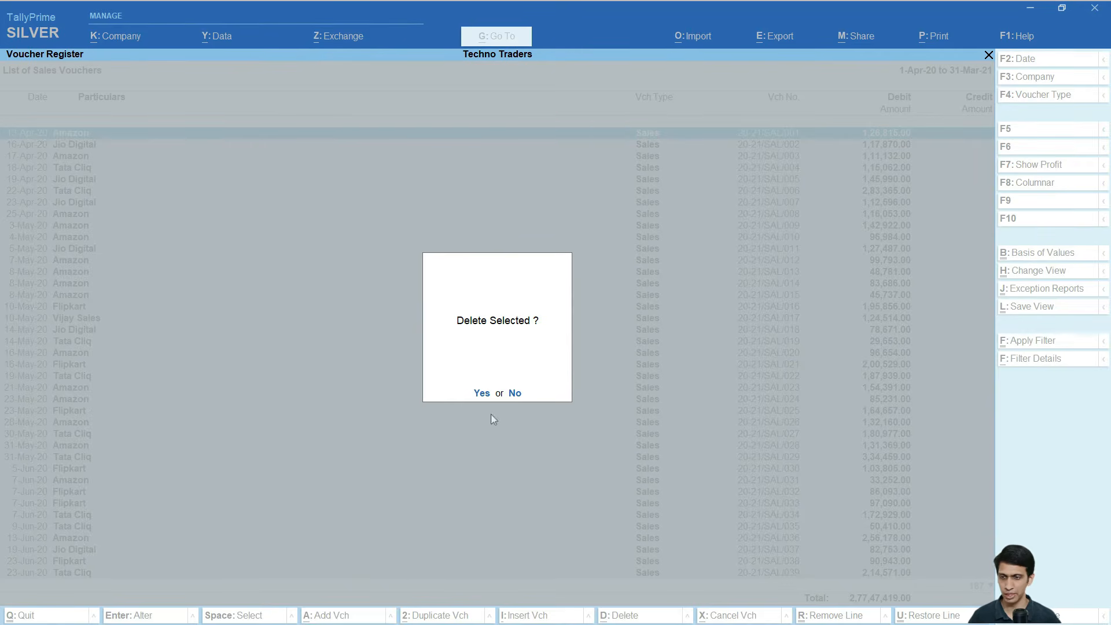
click(482, 393)
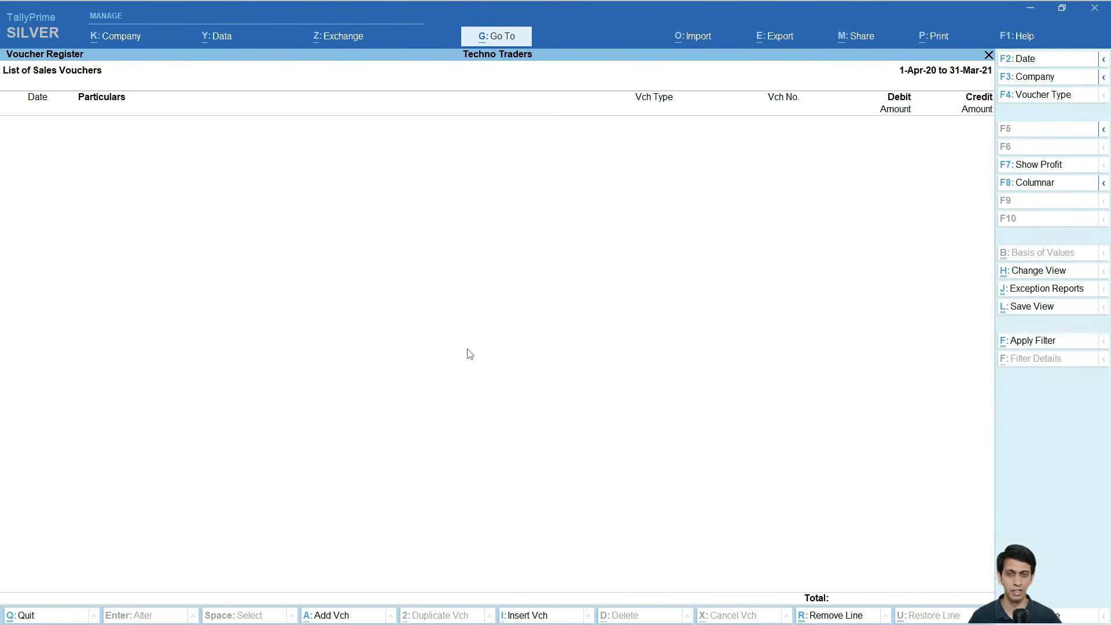
key(Escape)
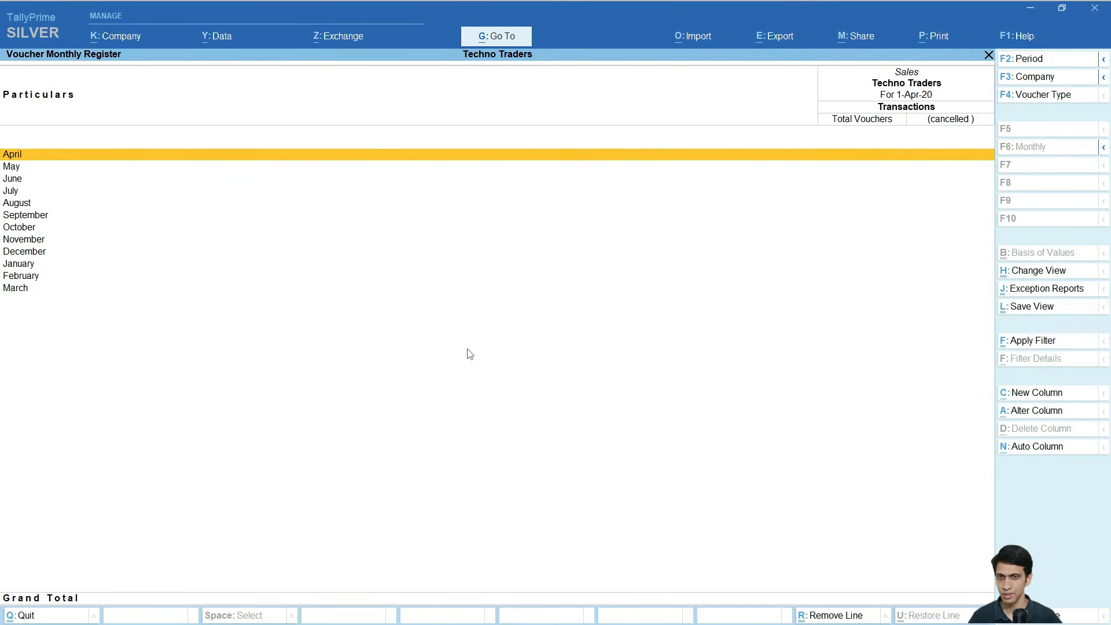
key(Escape)
Switch to Sales Invoices.xlsx in Excel and look over the voucher rows on the Accounting Voucher sheet
key(alt+Tab)
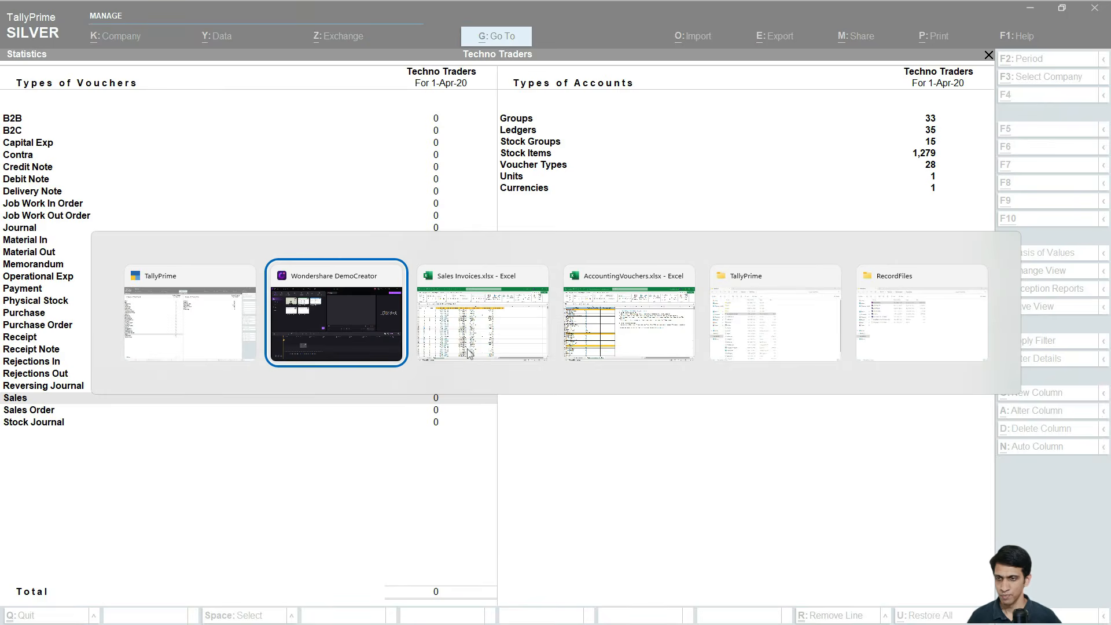
key(alt+Tab)
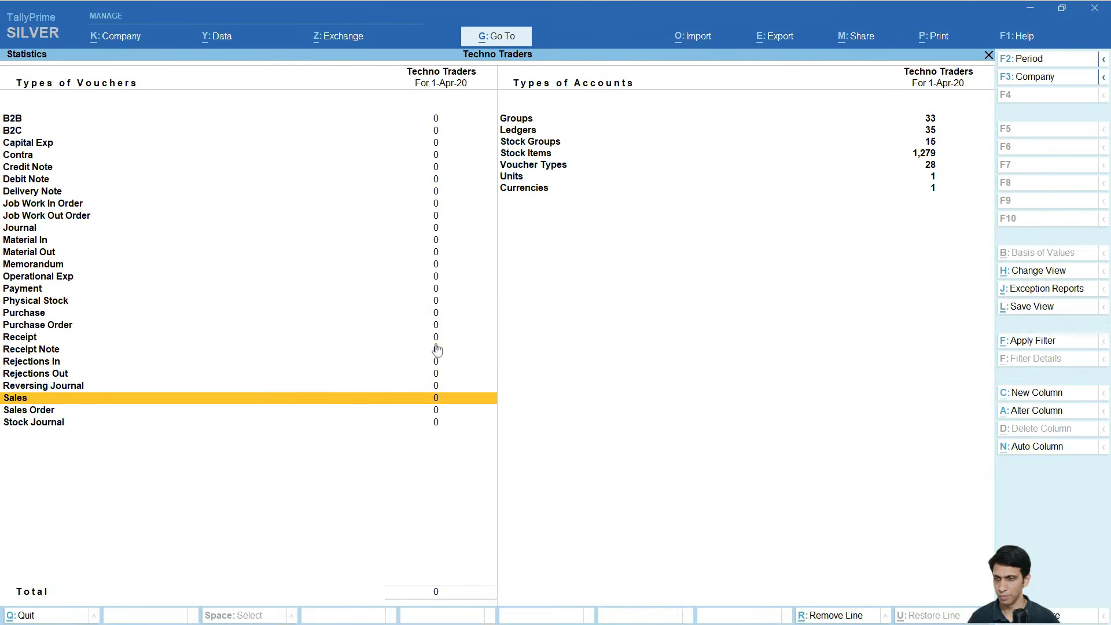
key(alt+Tab)
key(alt+Tab)
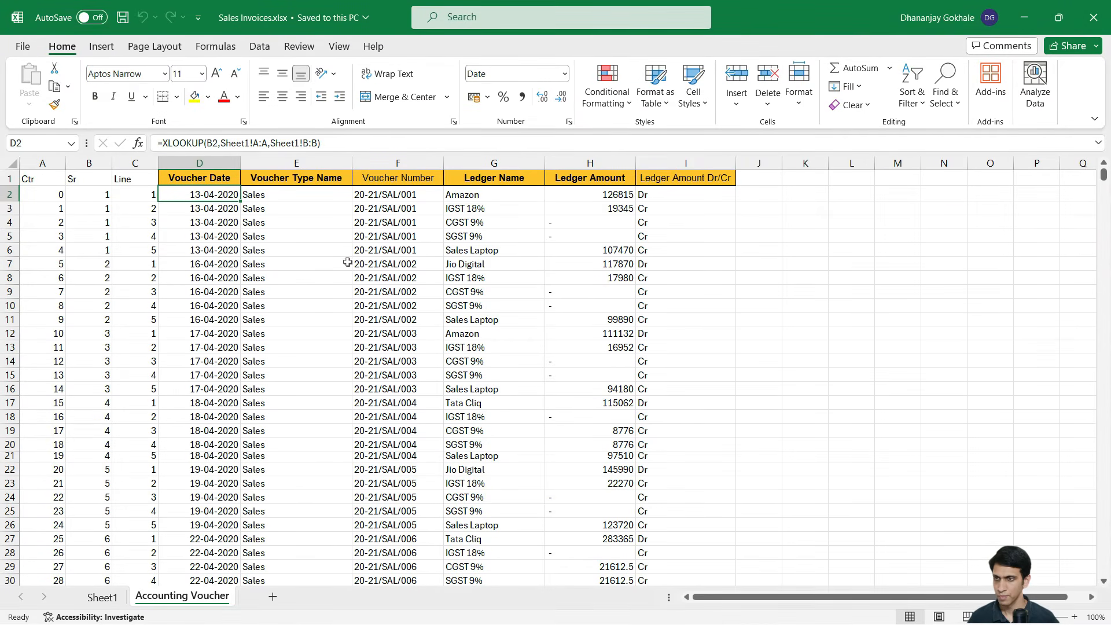
click(308, 261)
key(Up)
key(Up)
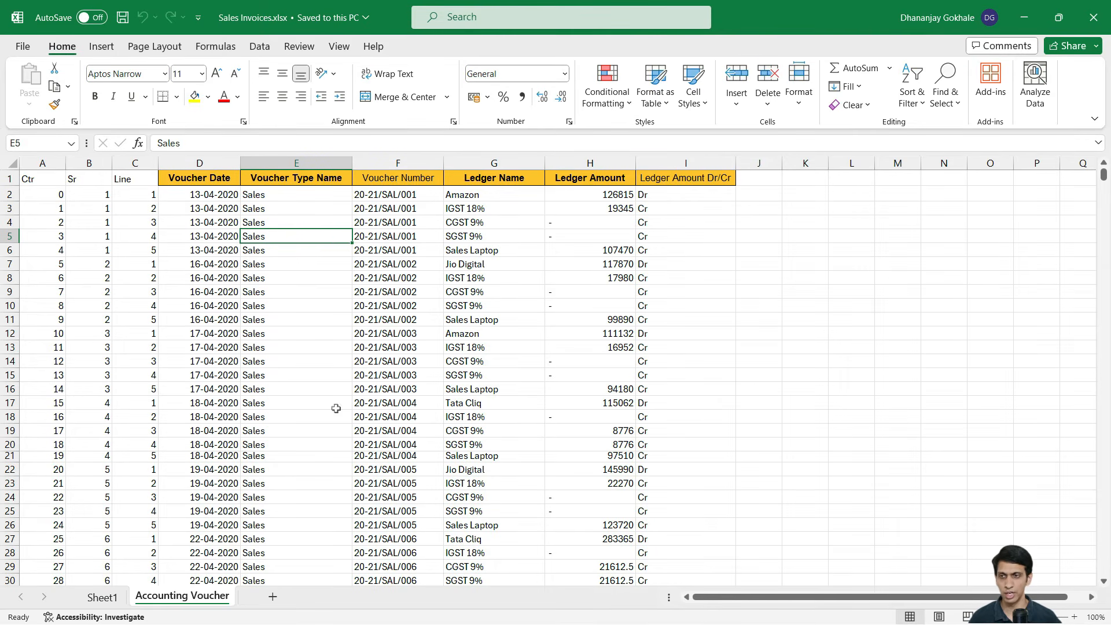
Switch to AccountingVouchers.xlsx and examine the voucher, ledger and item fields listed on the Accounting Voucher (Read Me) sheet
key(alt+Tab)
key(alt+Tab)
key(alt+Tab)
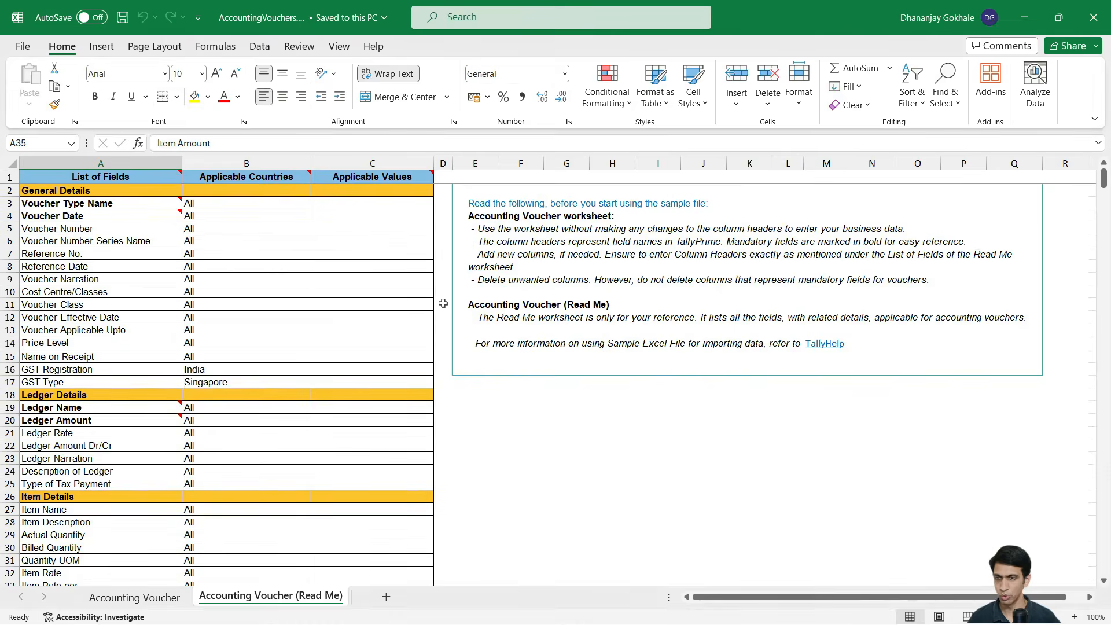
click(162, 600)
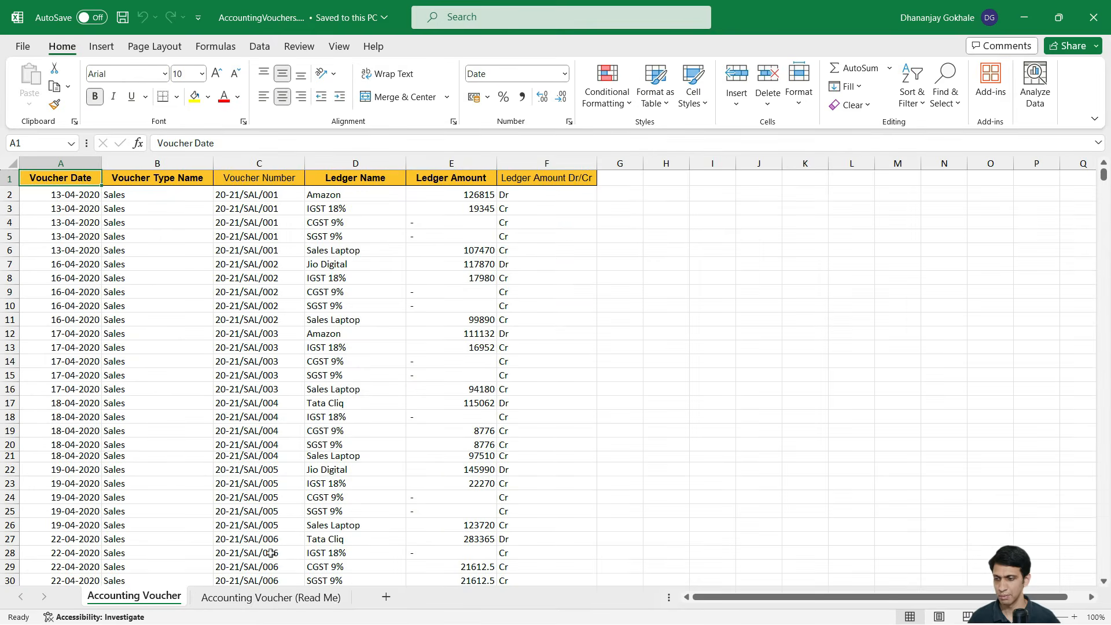
click(258, 598)
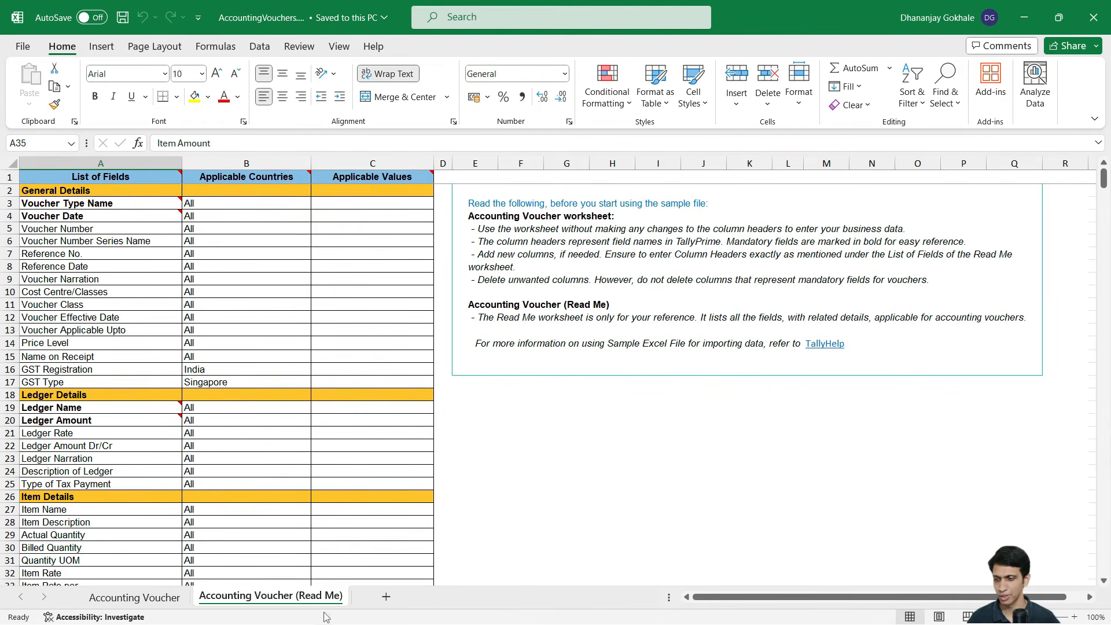
click(60, 219)
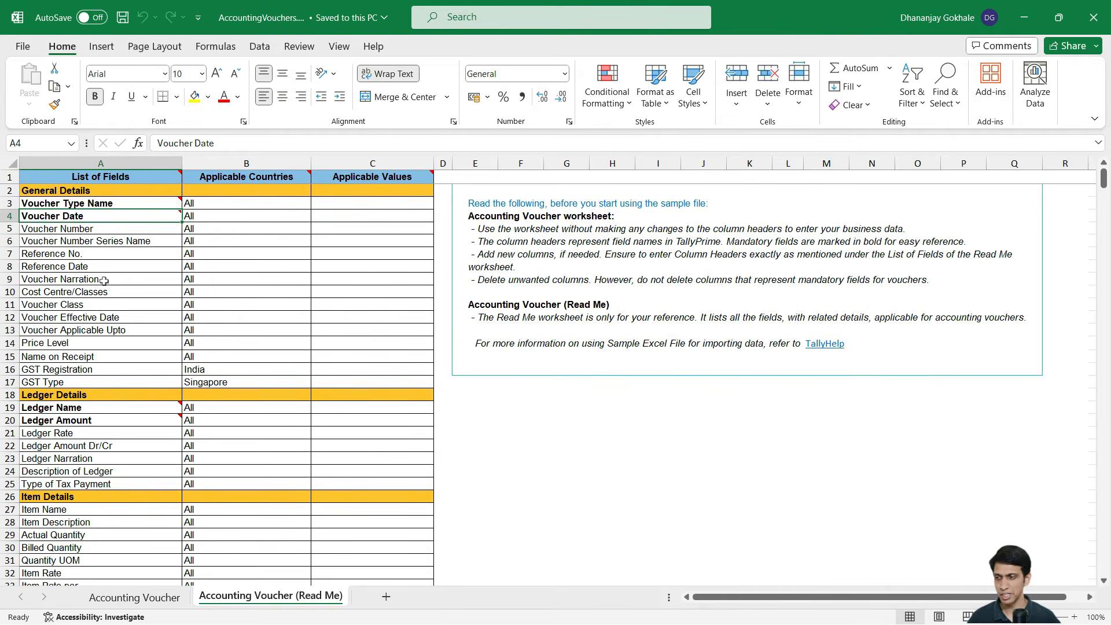
scroll(105, 281, down, 3)
click(69, 407)
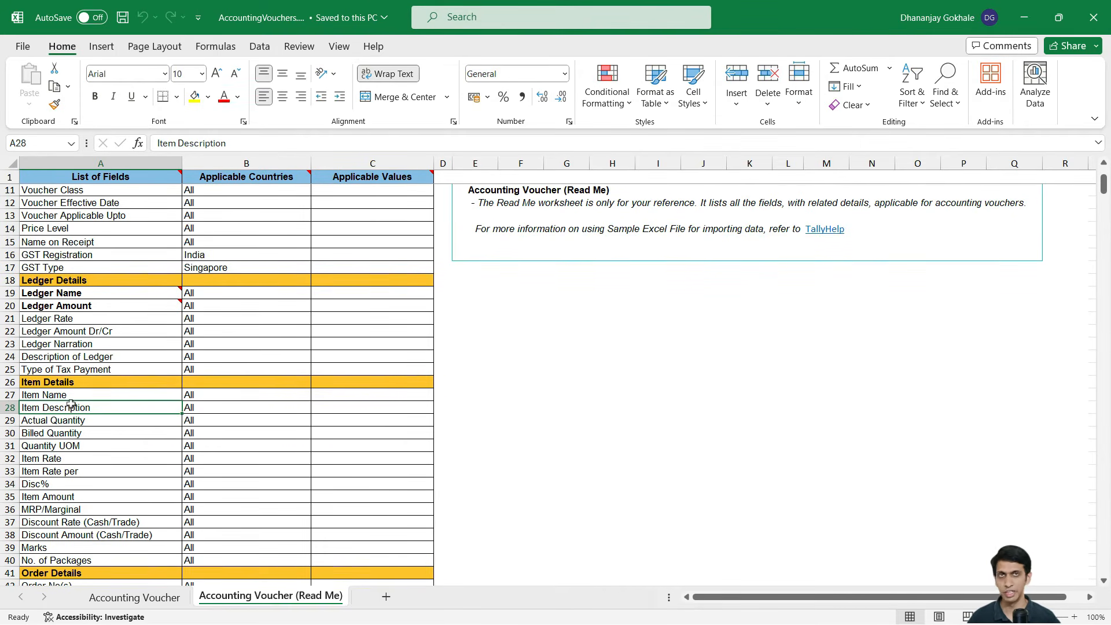
scroll(62, 416, up, 3)
scroll(110, 431, down, 5)
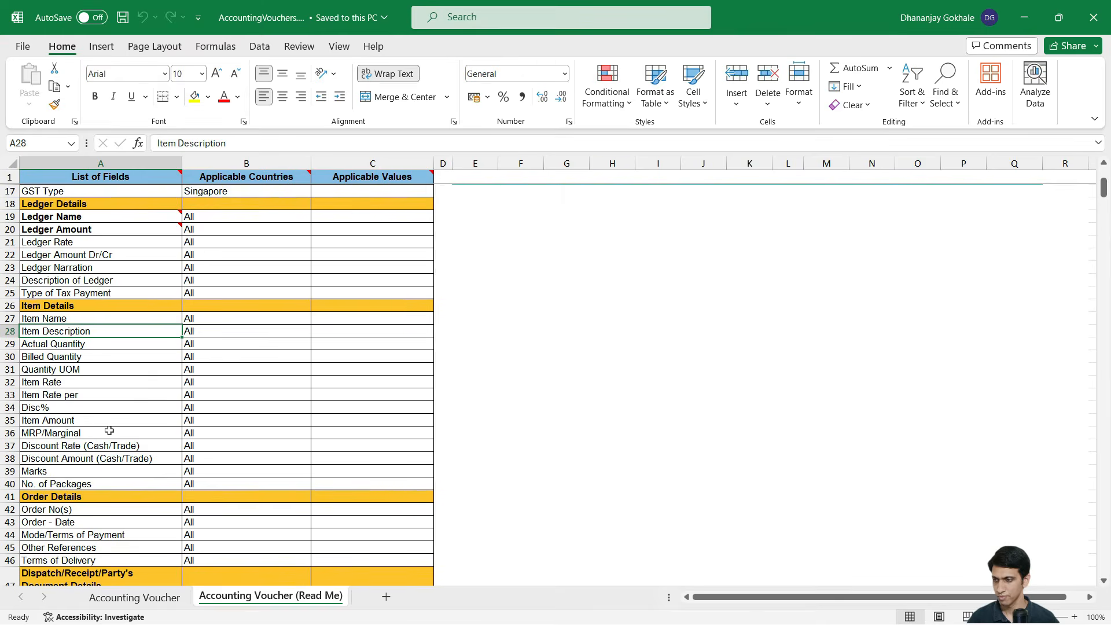
Copy the Item Name field from the Read Me sheet into cell G1 of the Accounting Voucher sheet
click(54, 319)
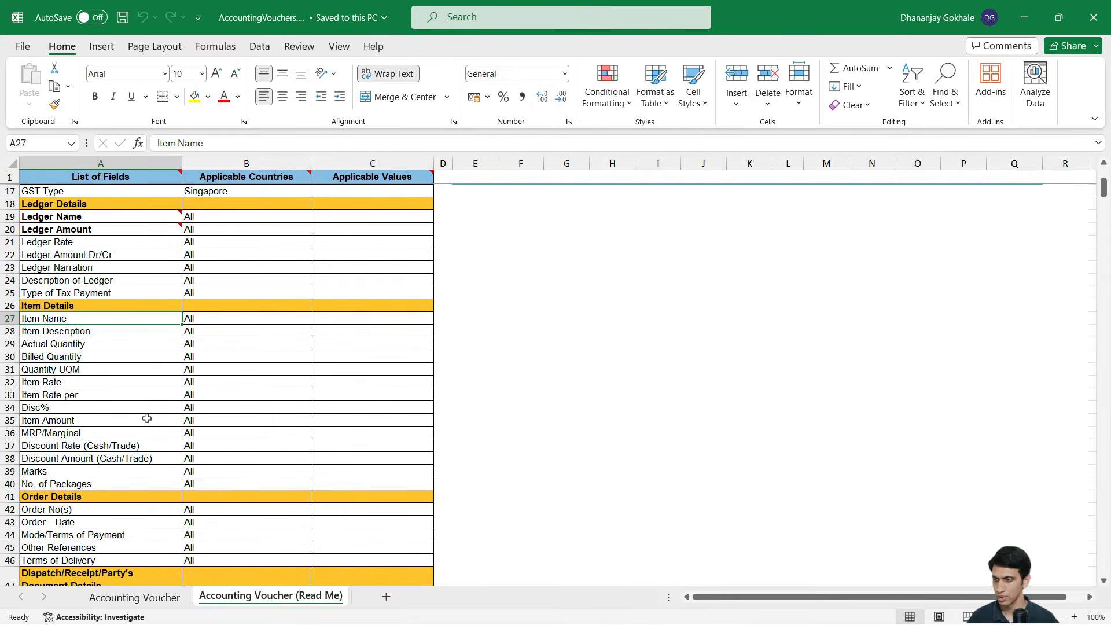
key(ctrl+c)
click(160, 605)
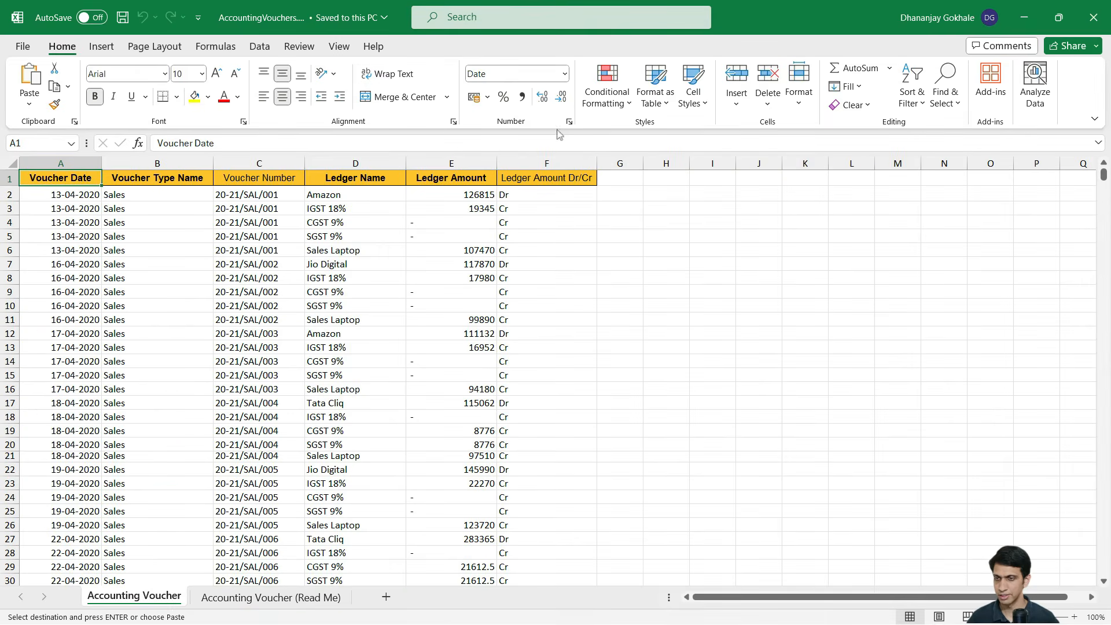
click(619, 178)
key(ctrl+v)
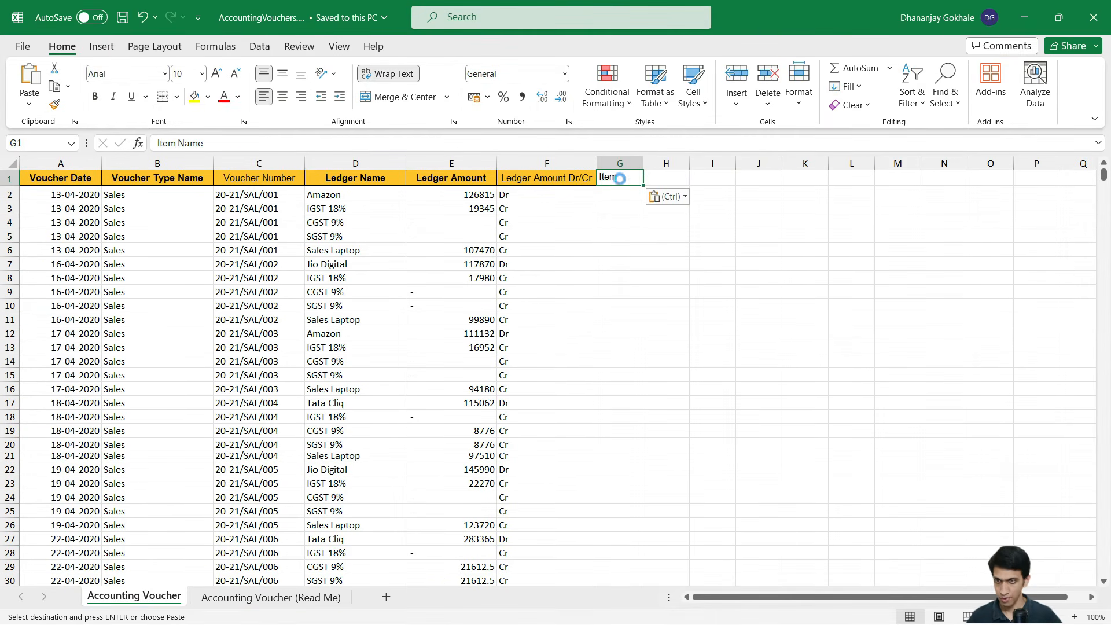
Copy the Billed Quantity field from the Read Me sheet into cell H1 of the Accounting Voucher sheet
key(ctrl+Page_Down)
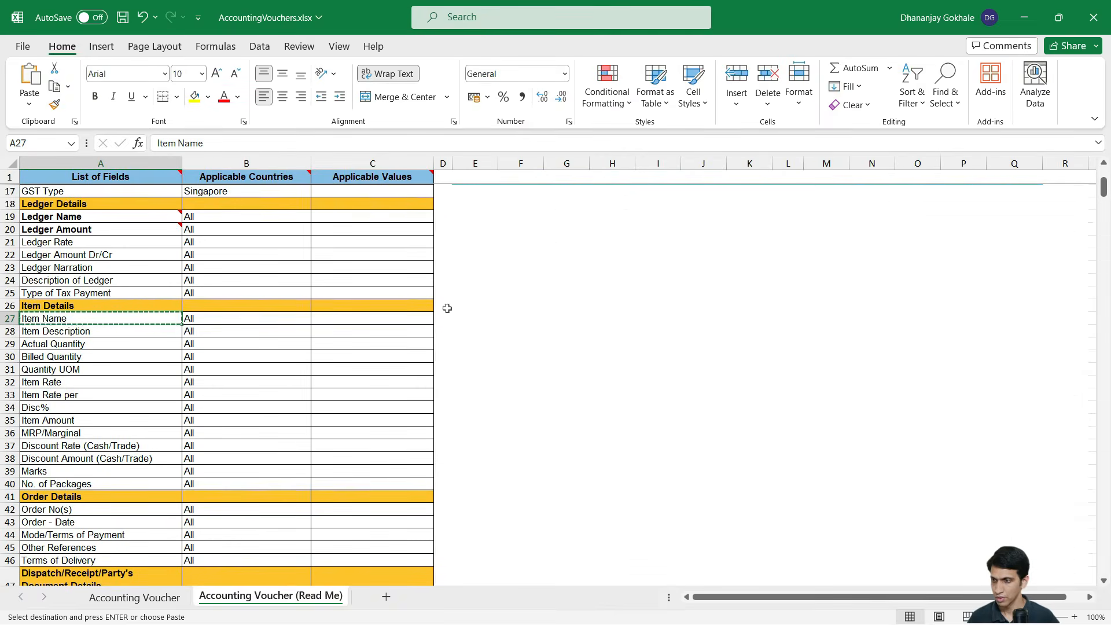
key(Escape)
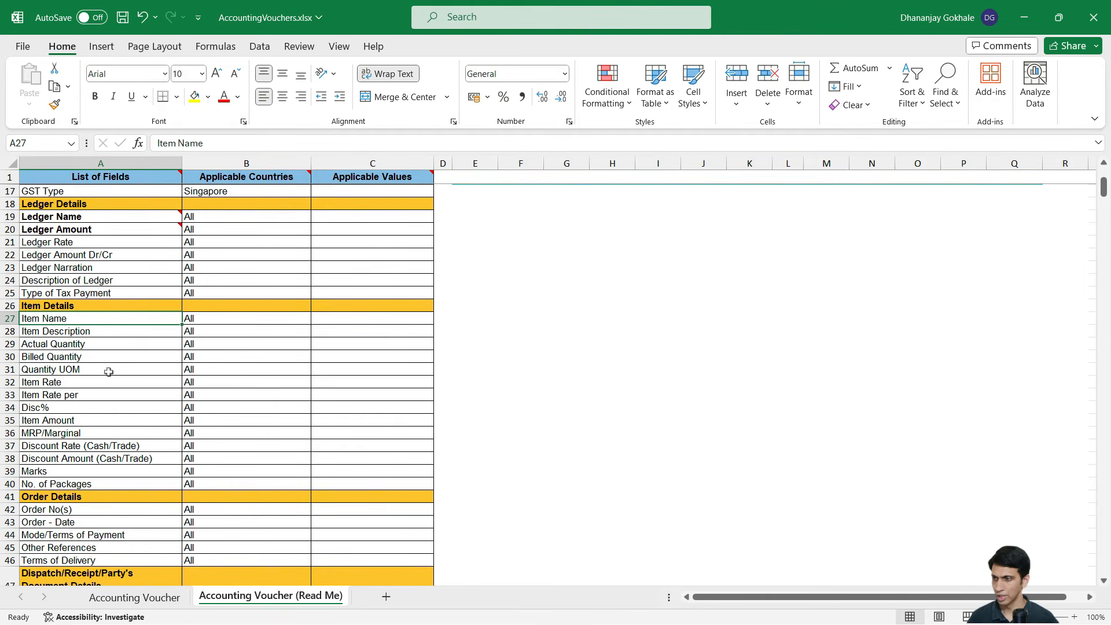
click(75, 356)
key(ctrl+c)
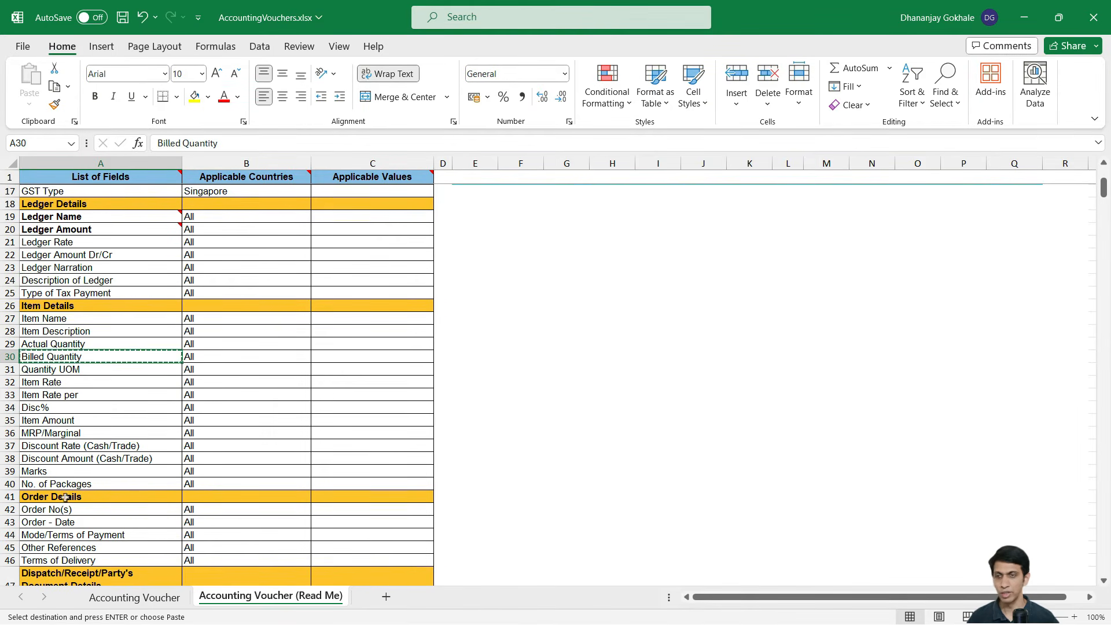
key(ctrl+Page_Up)
key(Right)
key(ctrl+v)
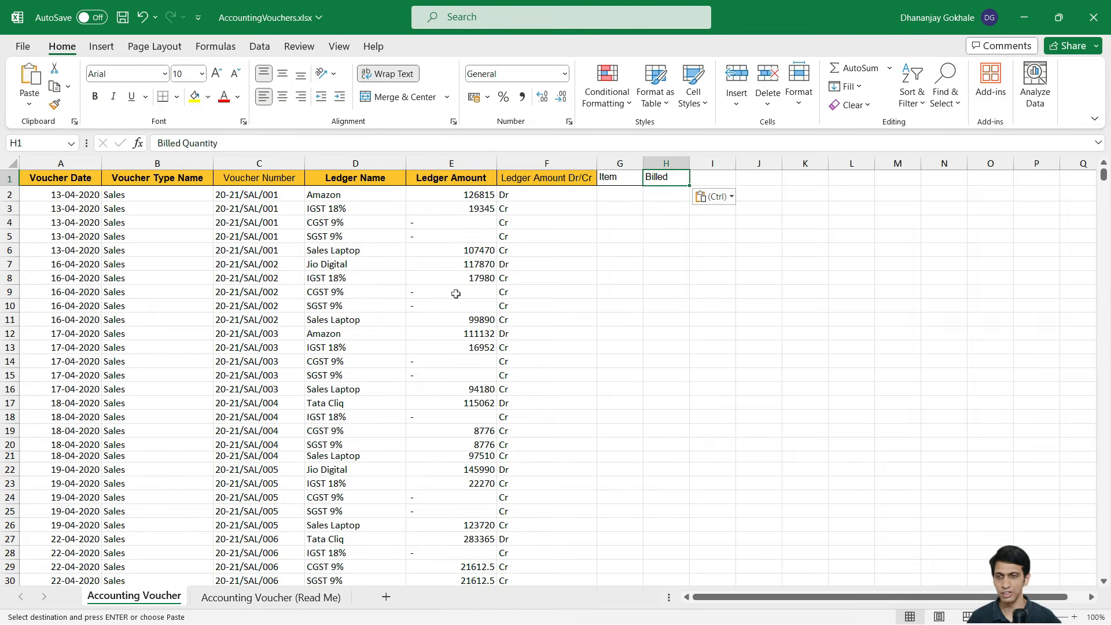
Copy the Item Rate field from the Read Me sheet into cell I1 of the Accounting Voucher sheet
click(249, 598)
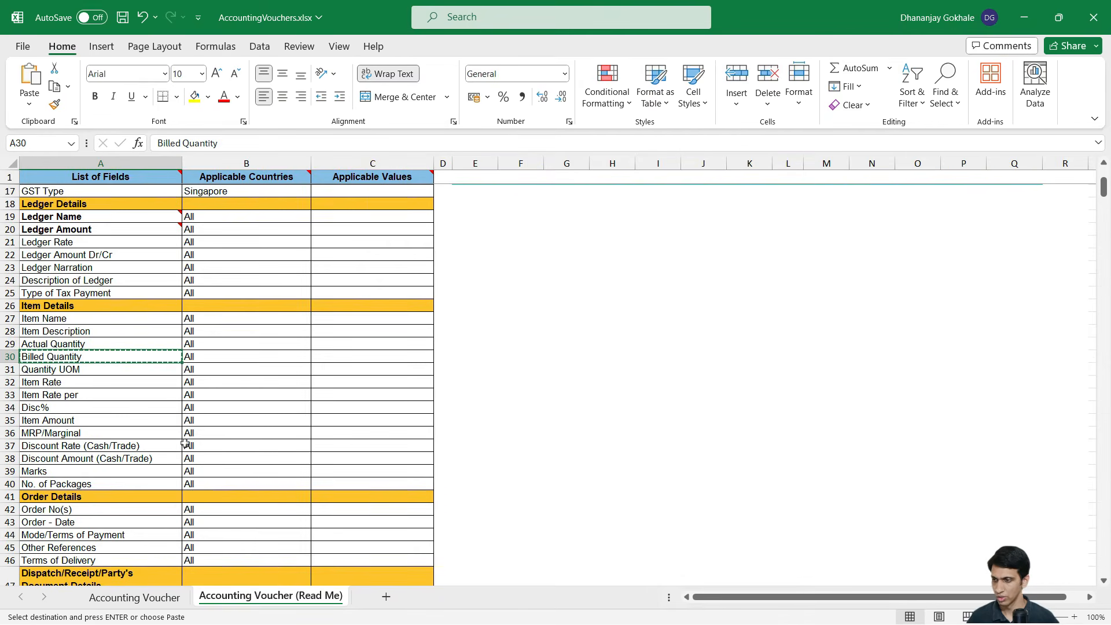
key(Escape)
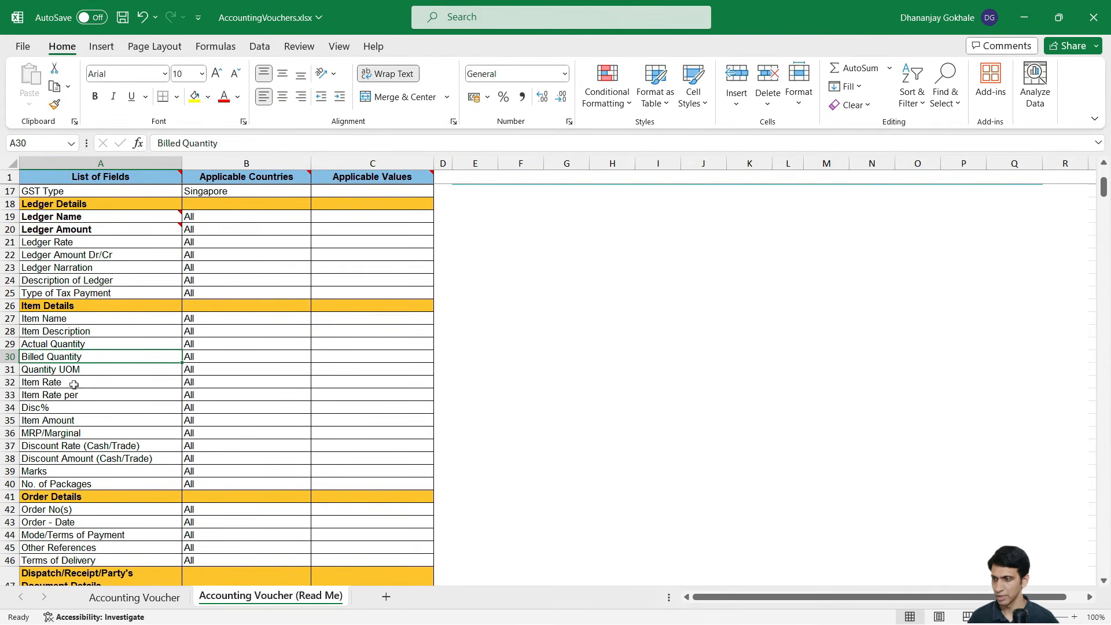
click(74, 382)
key(ctrl+c)
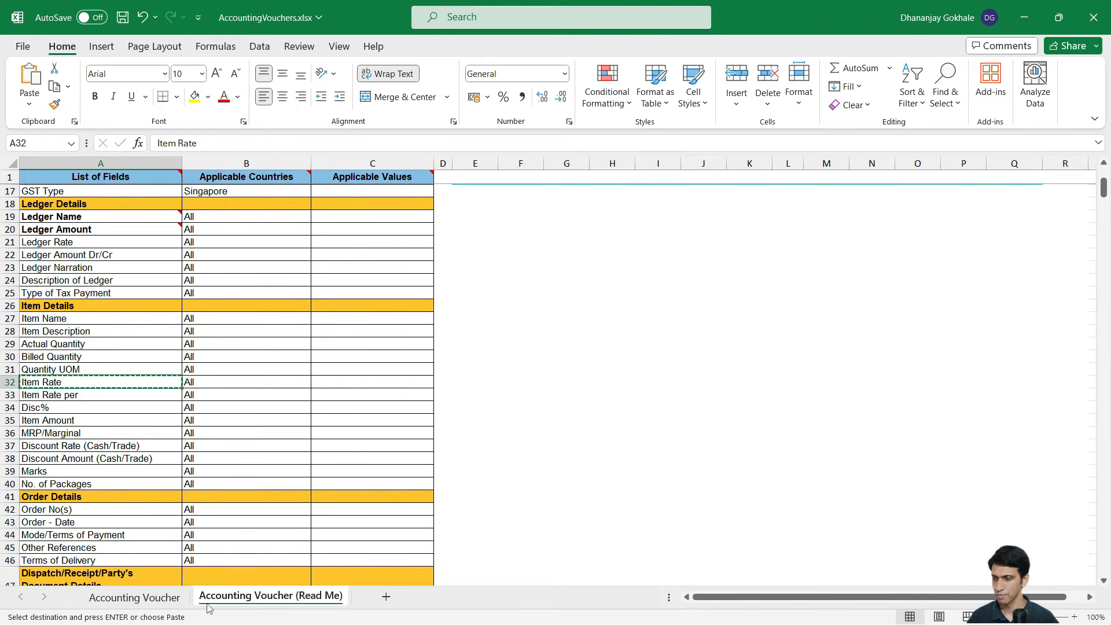
click(134, 598)
click(700, 178)
key(ctrl+v)
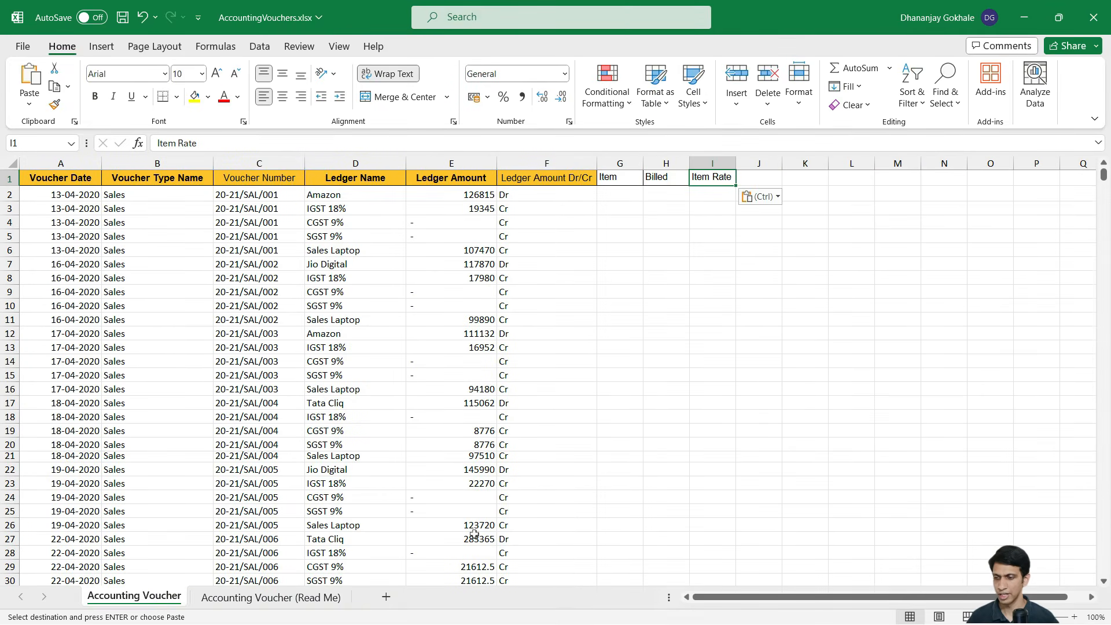
Copy the Item Amount field from the Read Me sheet into cell J1 of the Accounting Voucher sheet
click(286, 599)
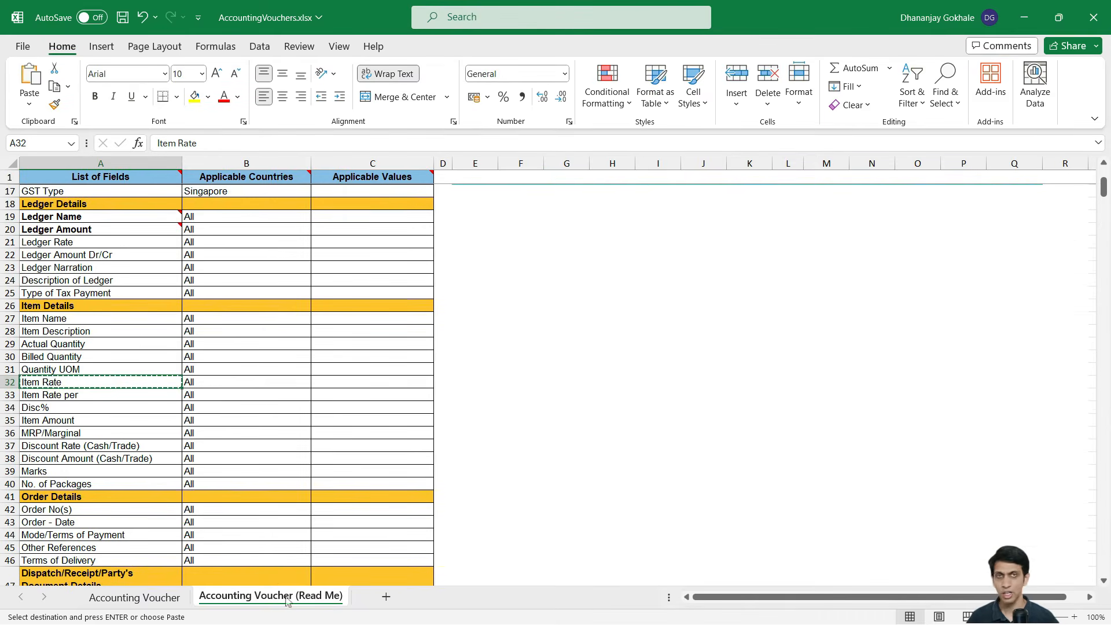
click(75, 421)
key(ctrl+c)
click(134, 598)
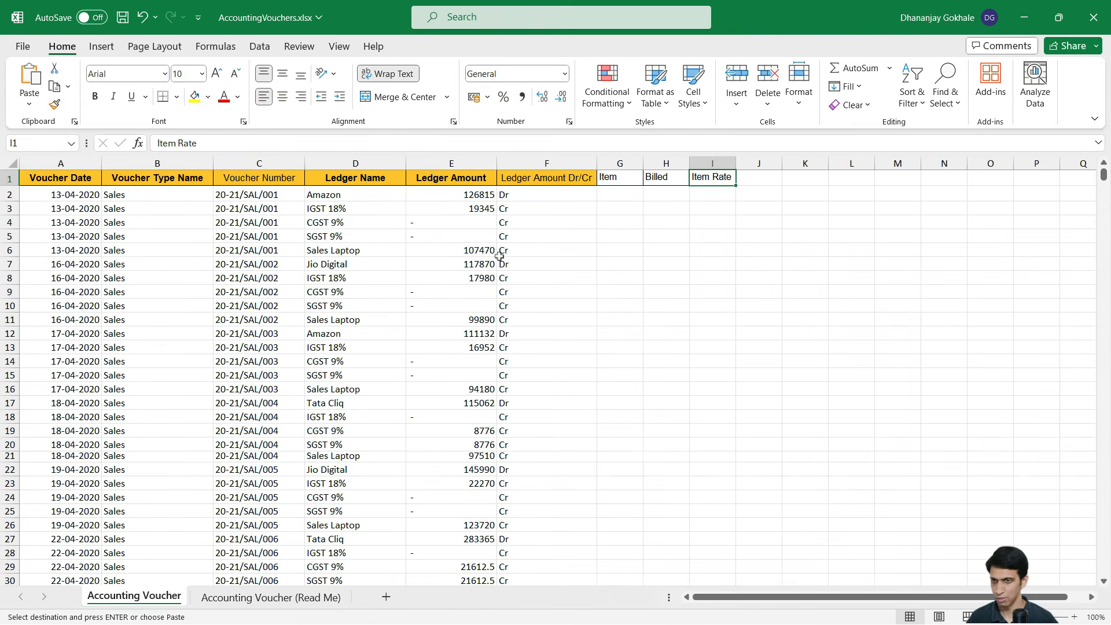
click(752, 179)
key(ctrl+v)
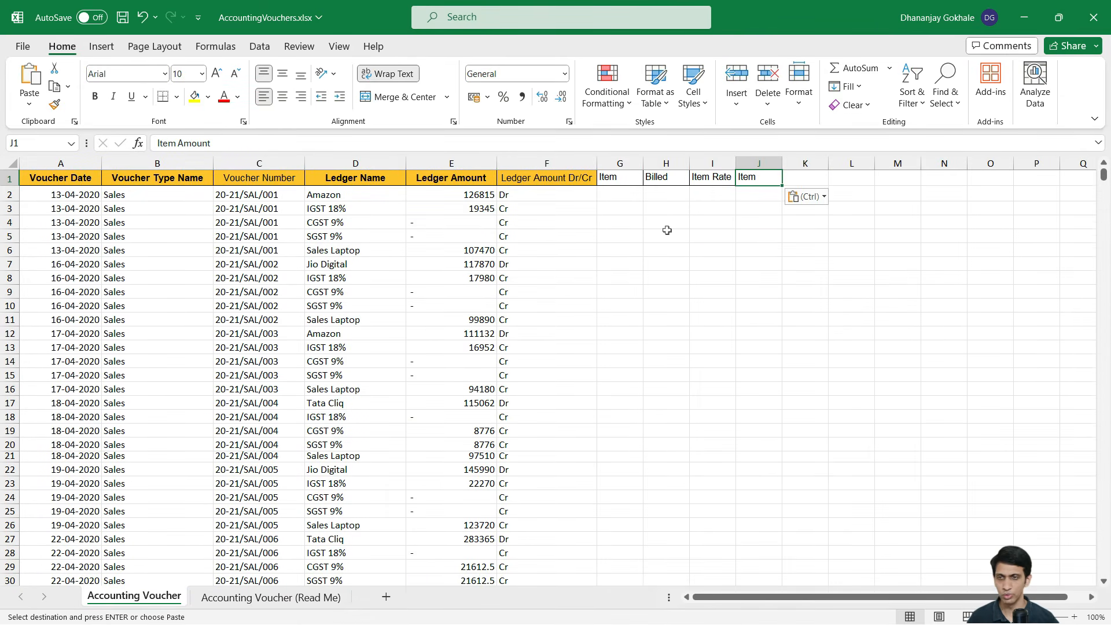
key(Escape)
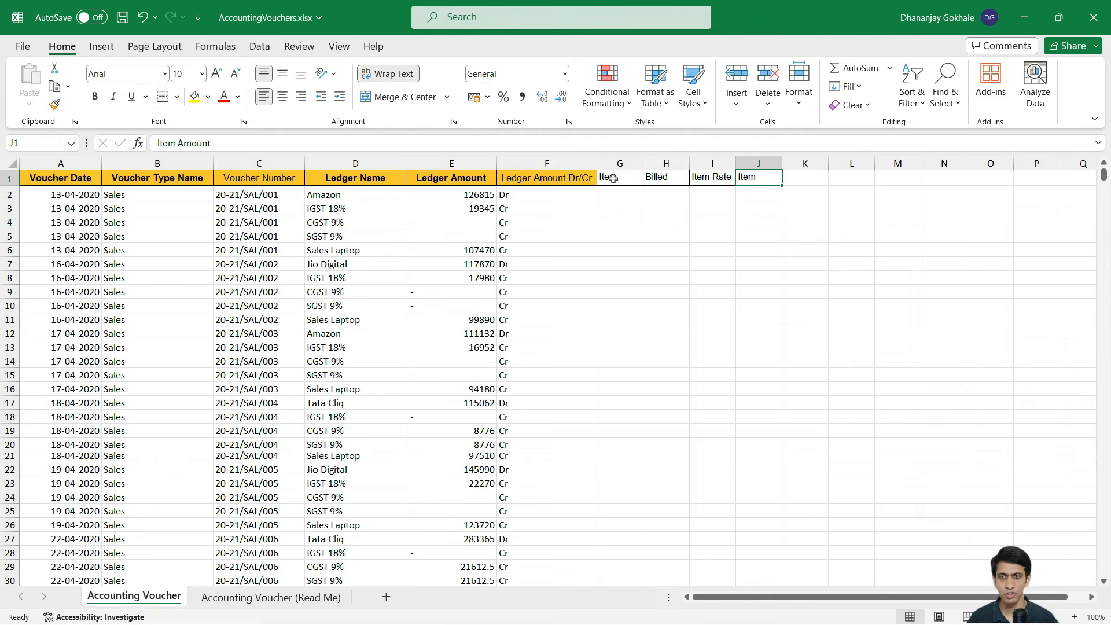
Copy the item headers in G1:J1 of AccountingVouchers.xlsx to J1 of the Accounting Voucher sheet in Sales Invoices.xlsx, and widen column J
drag(613, 178, 751, 178)
key(ctrl+c)
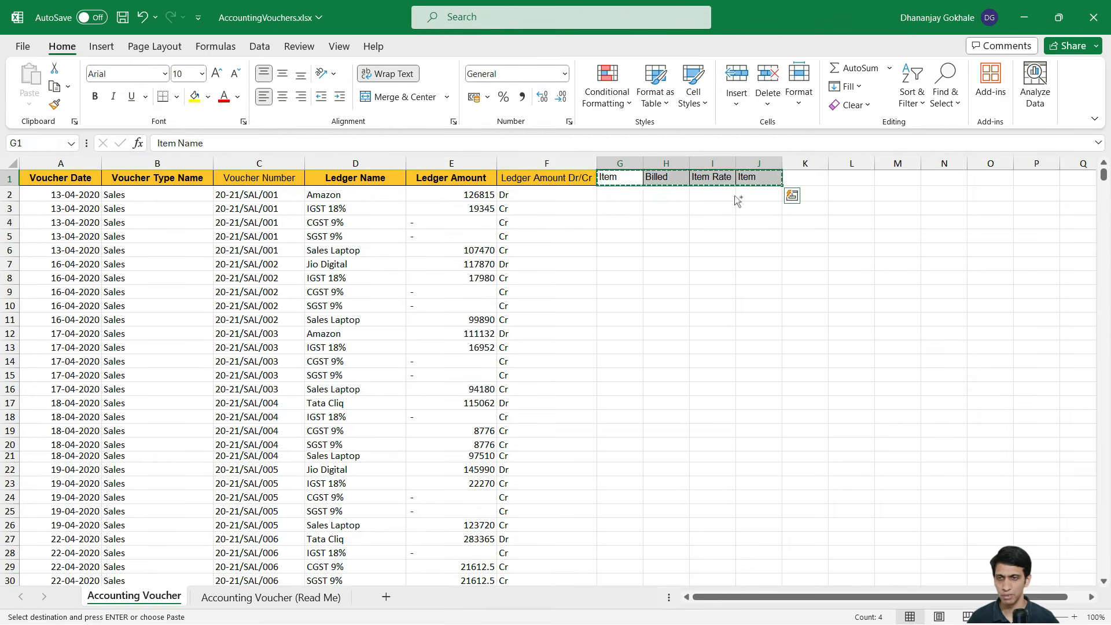
key(alt+Tab)
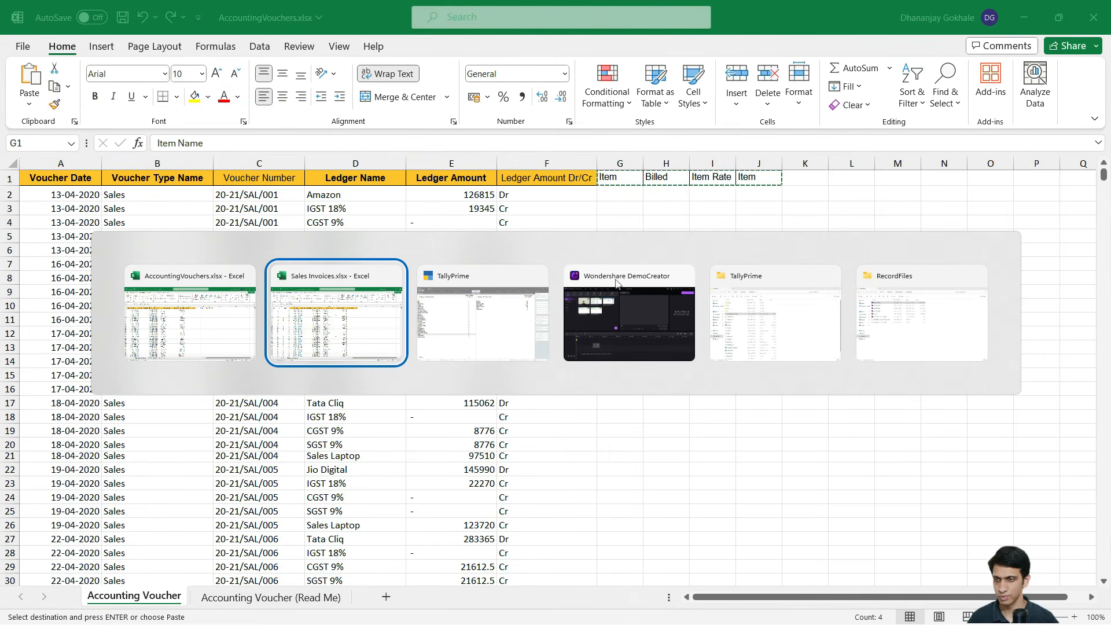
key(alt+Tab)
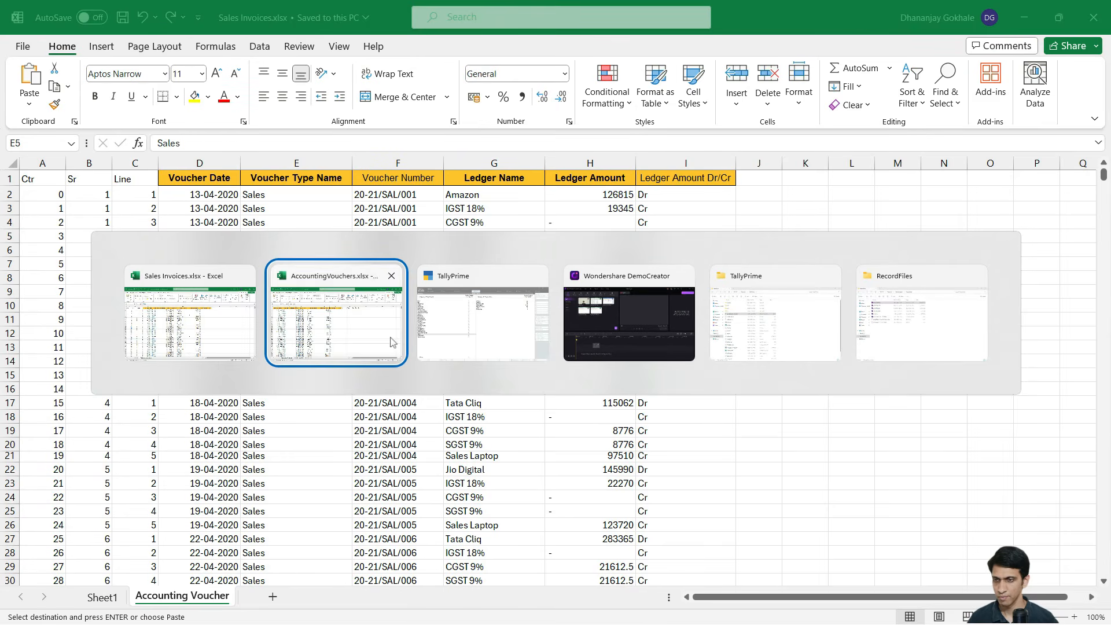
click(242, 347)
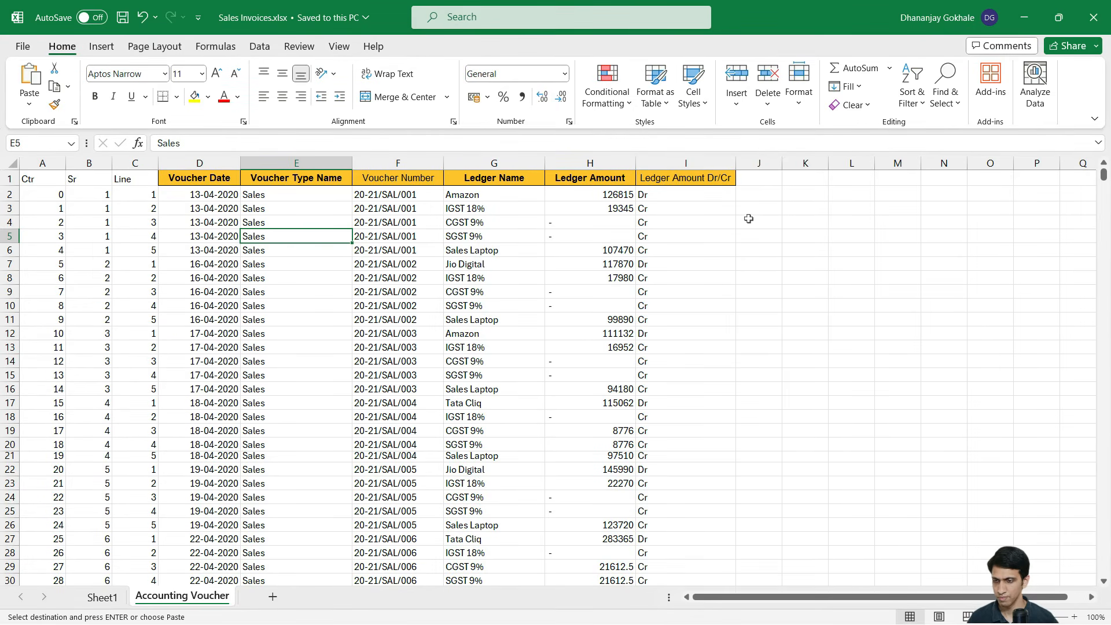
click(763, 181)
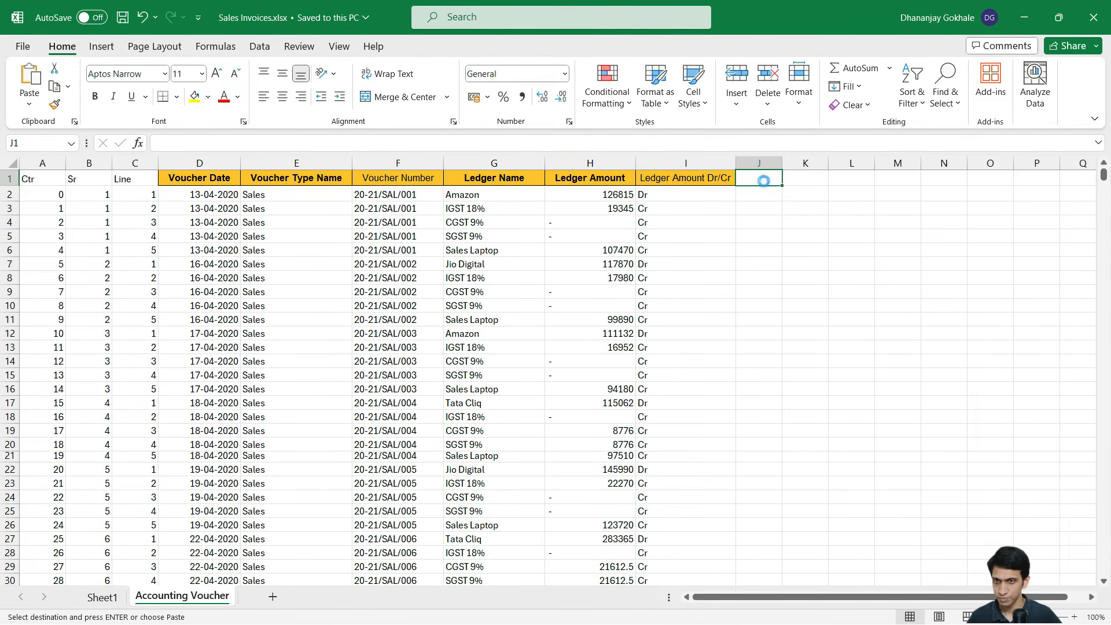
key(ctrl+v)
key(Down)
key(Down)
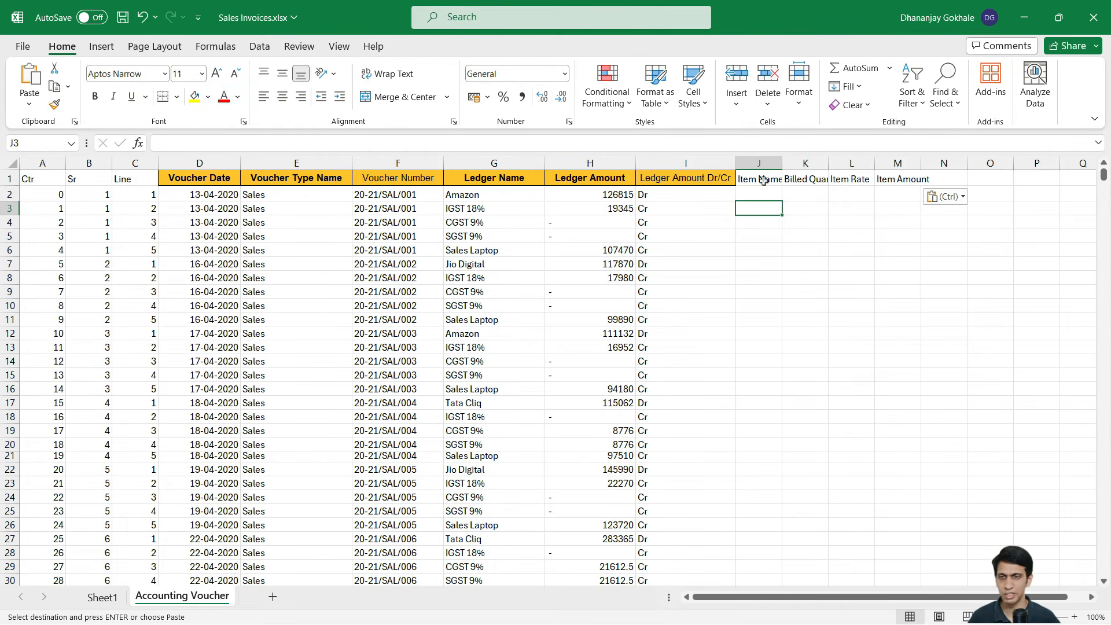
click(771, 193)
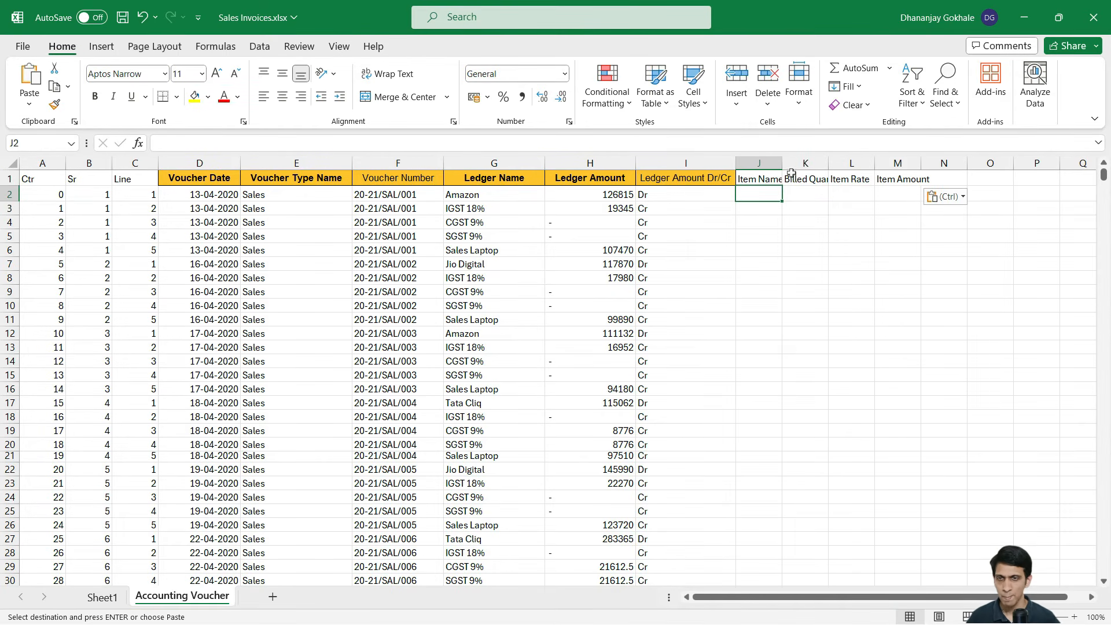
drag(782, 162, 806, 162)
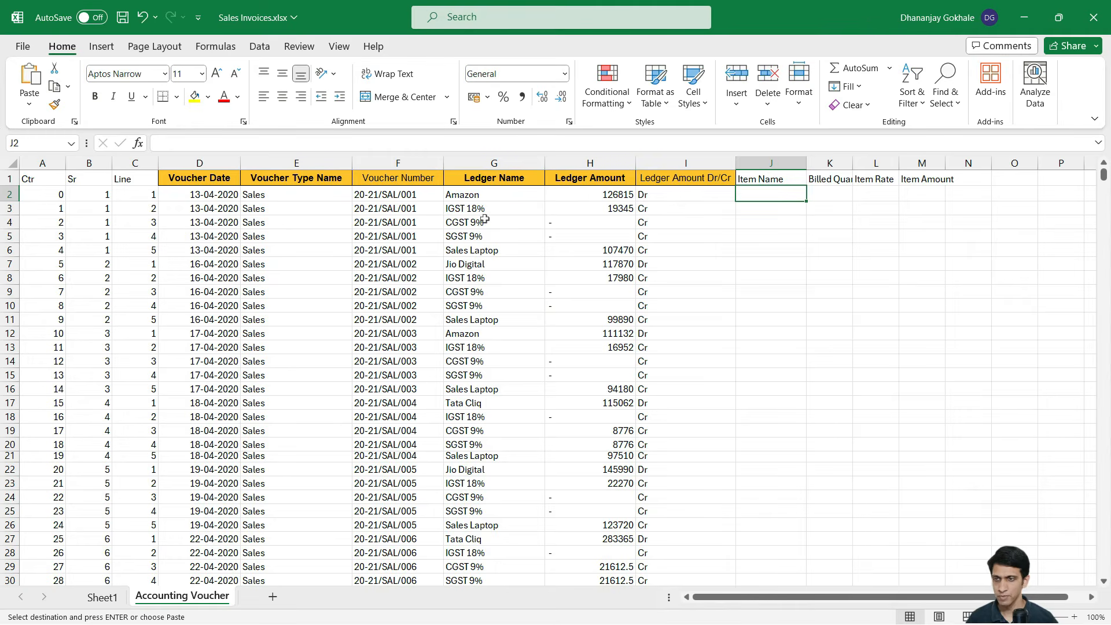
Examine the first voucher's Sales Laptop row, from its serial and line numbers across to the empty Item Name cell
click(497, 233)
click(468, 250)
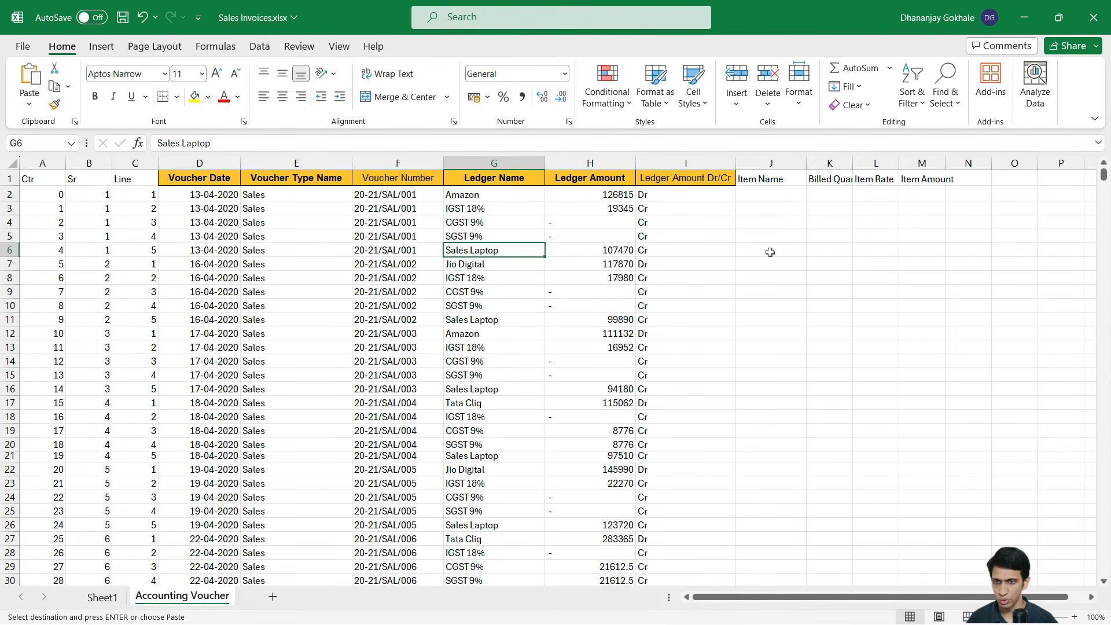
click(772, 251)
key(shift+space)
click(759, 288)
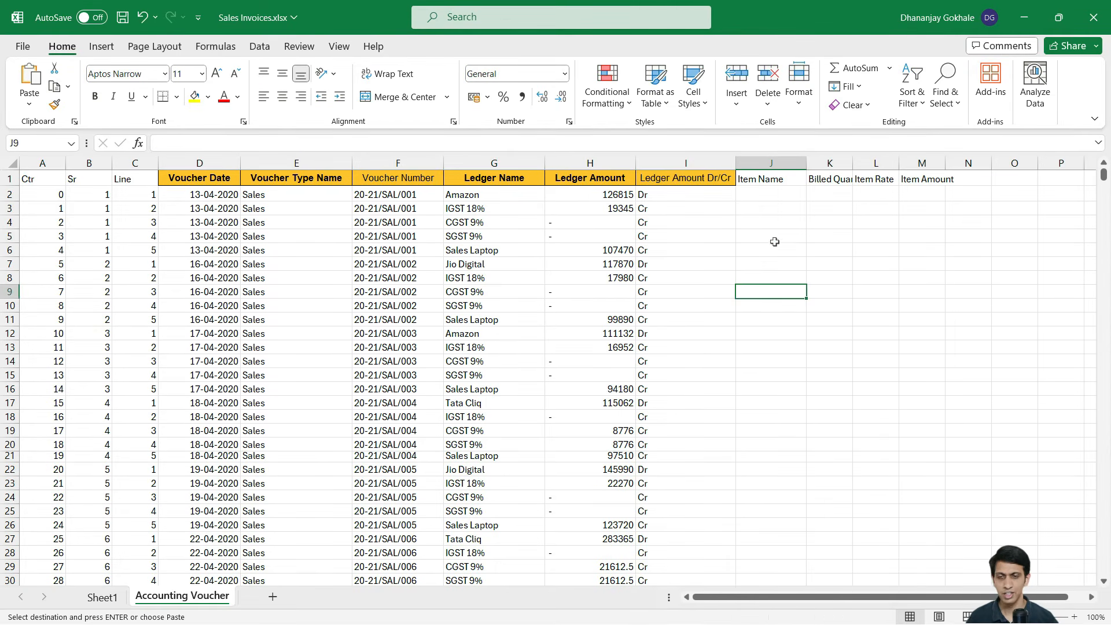
click(774, 240)
key(shift+space)
key(Down)
key(Left)
key(Left)
key(Left)
key(Left)
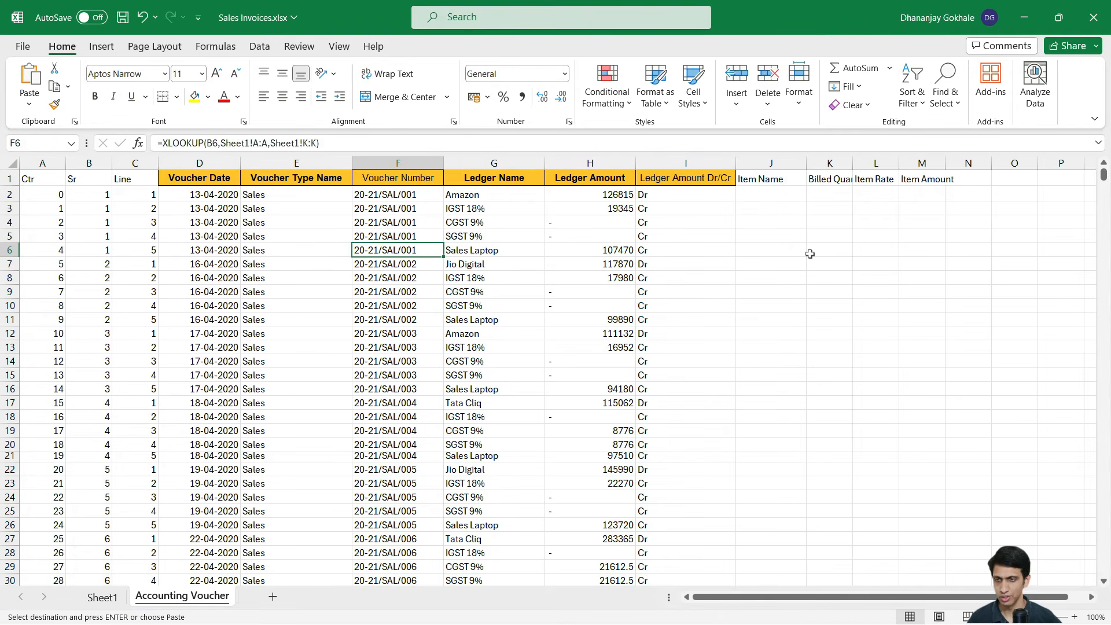
key(Right)
key(Right)
key(Right)
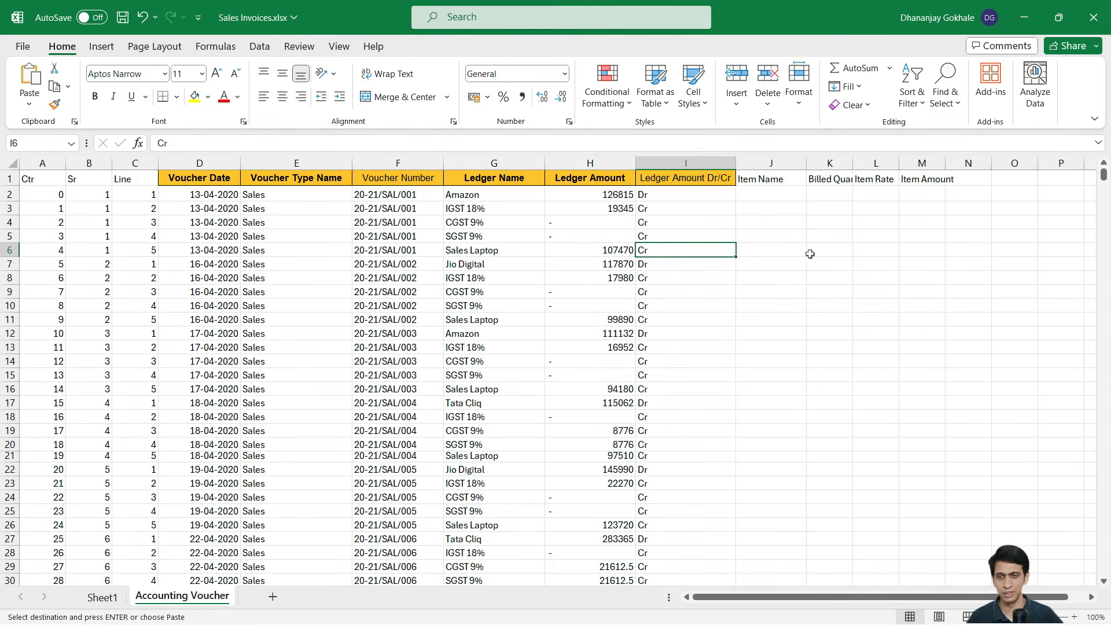
key(Left)
key(Left)
key(Left)
key(Left)
key(Left)
key(Left)
key(Left)
key(Left)
key(Right)
key(Right)
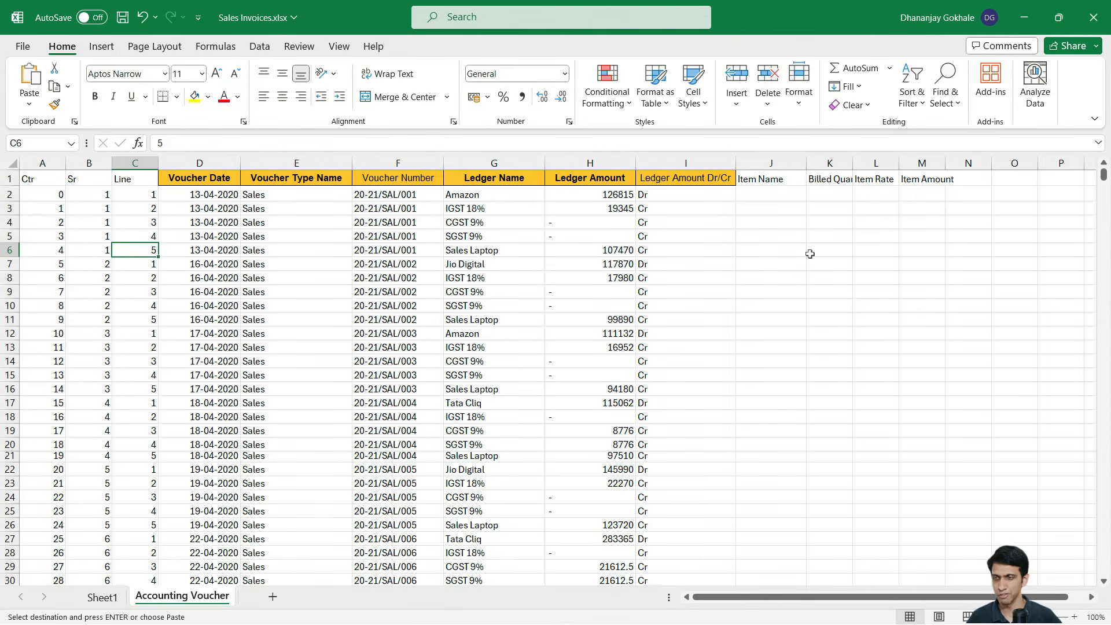
key(Right)
key(Right)
key(Right)
key(Right)
key(Right)
key(Right)
key(Right)
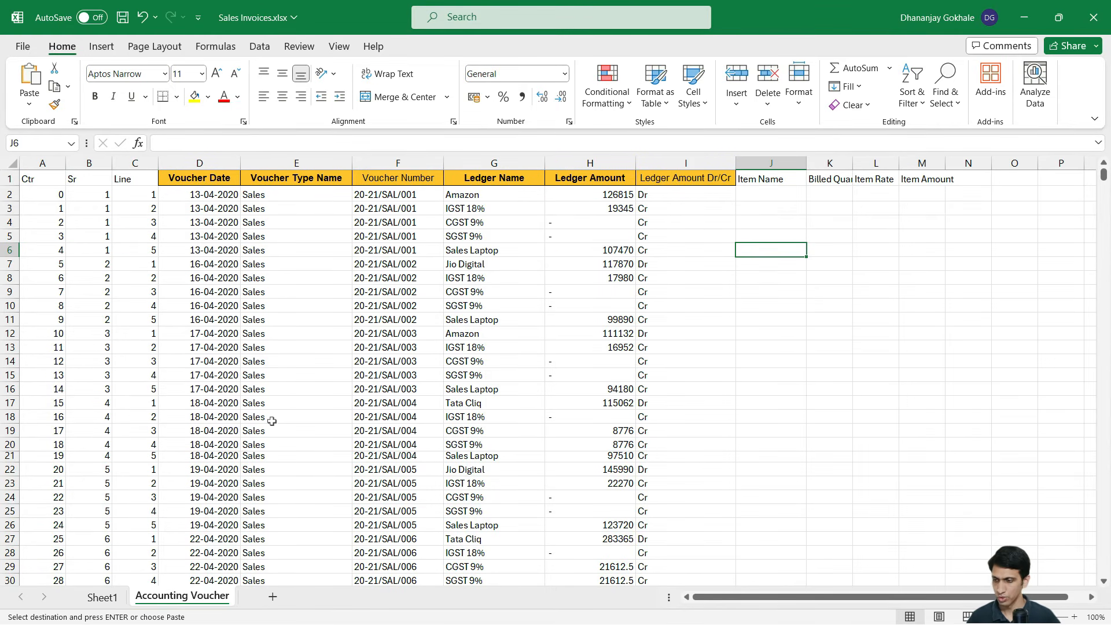
Examine the invoice product codes in the Product_Code column of Sheet1
click(107, 597)
click(176, 193)
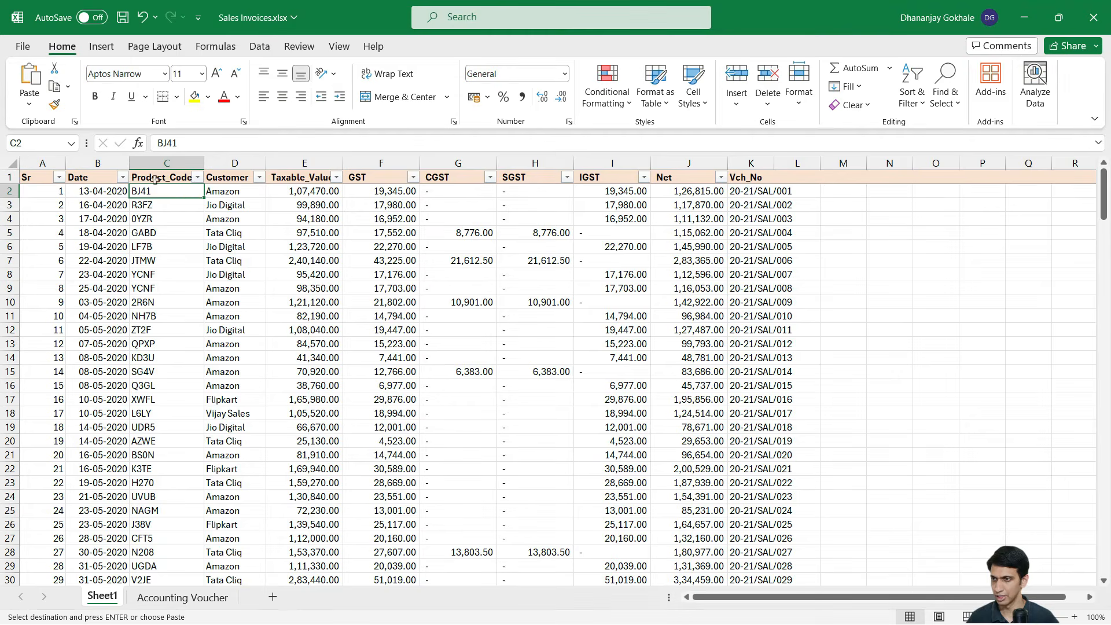
click(165, 219)
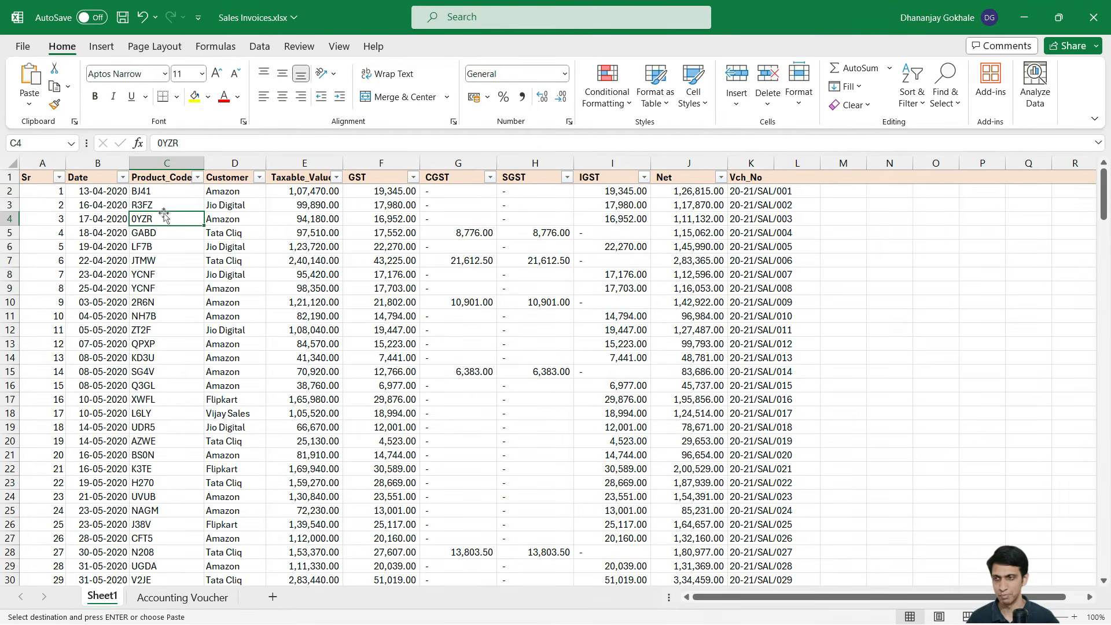
Switch to TallyPrime and examine the list of stock items from the Statistics report
key(alt+Tab)
key(alt+Tab)
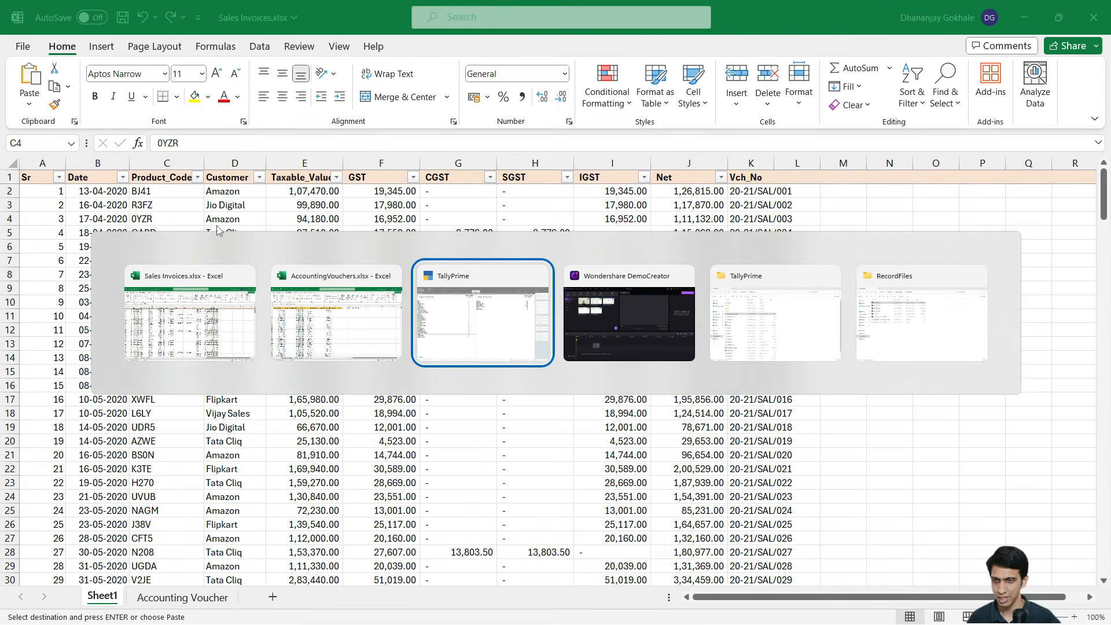
key(Up)
key(Up)
key(Up)
key(Up)
key(Up)
key(Up)
key(Up)
key(Up)
key(Up)
key(Up)
key(Up)
key(Up)
key(Up)
key(Up)
key(Up)
key(Up)
key(Up)
key(Up)
key(Up)
key(Up)
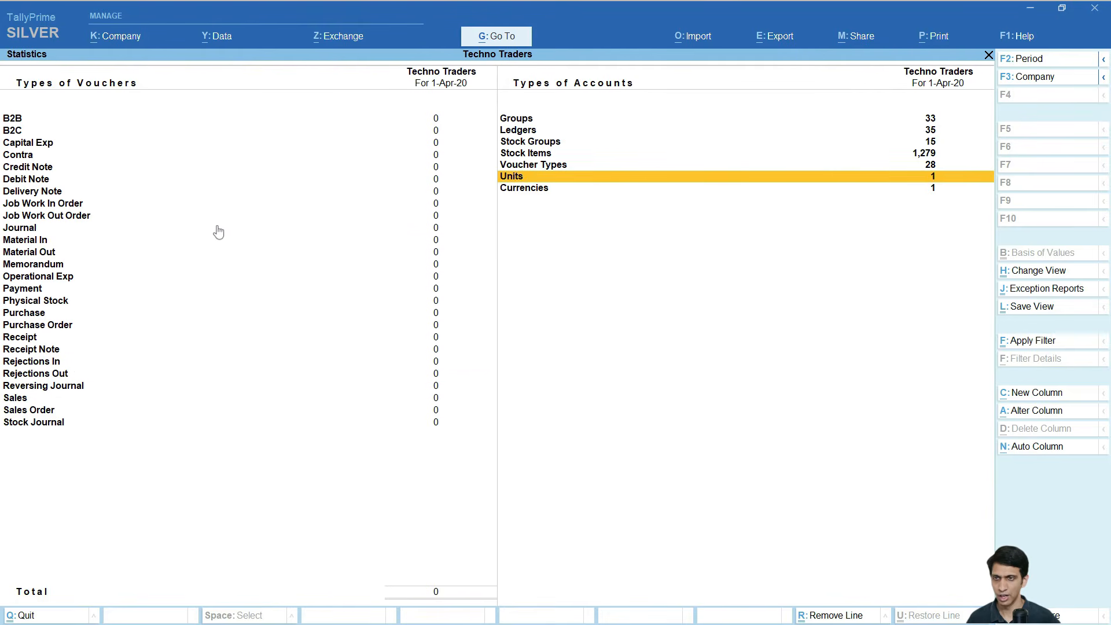
key(Up)
key(Up)
key(Return)
key(Down)
key(Down)
key(Down)
key(Down)
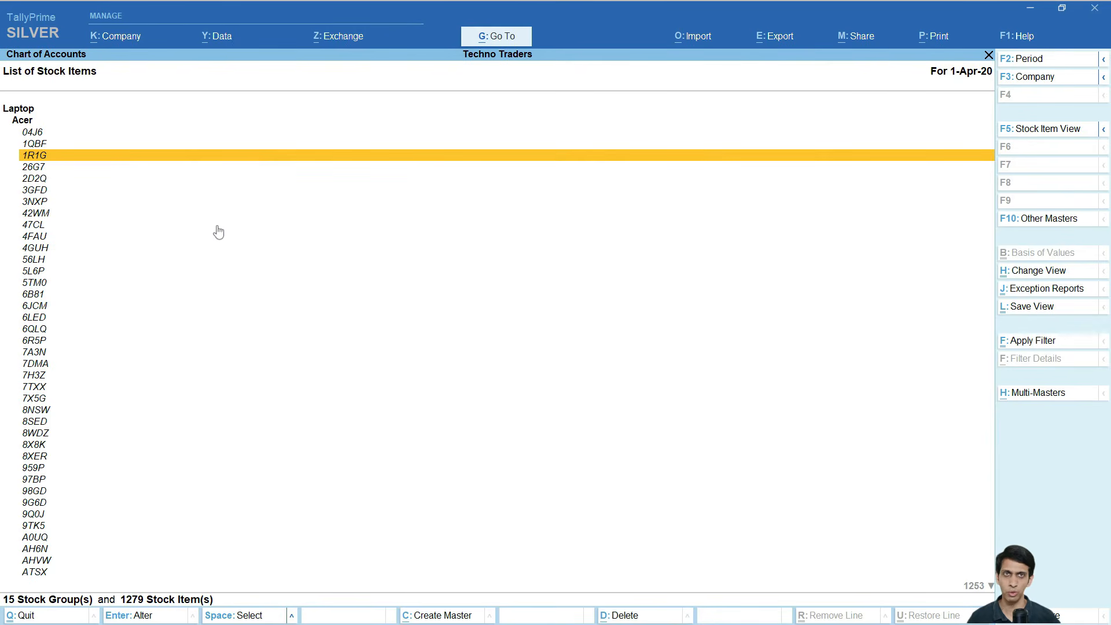
key(Escape)
Switch to Excel and enter =XLOOKUP(B6,Sheet1!A:A,Sheet1!C:C) as the Item Name in cell J6 of the Accounting Voucher sheet
key(alt+Tab)
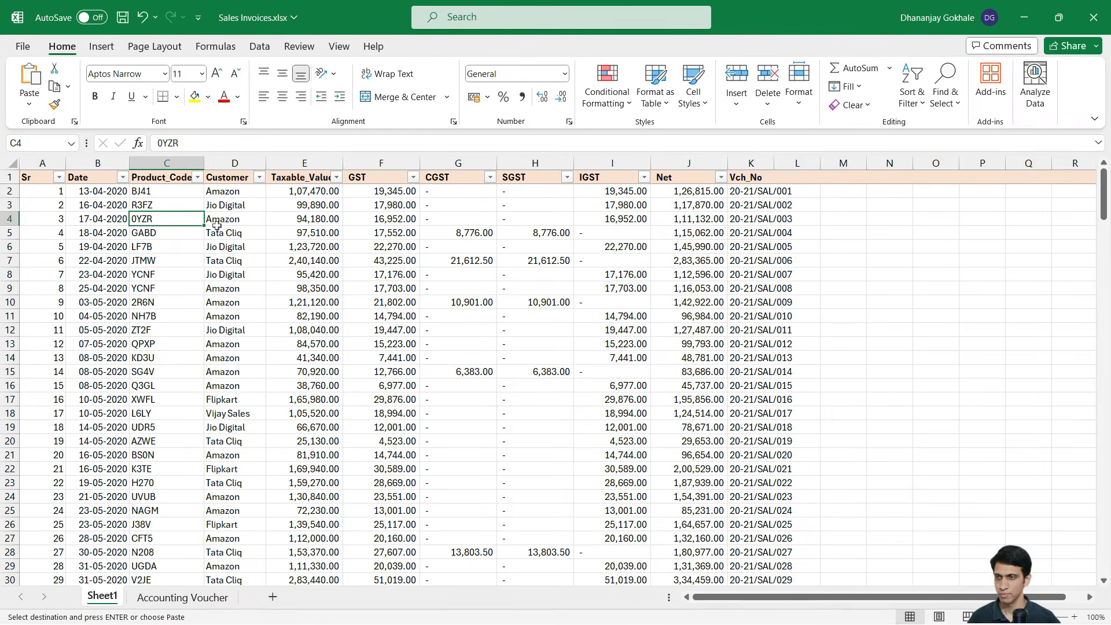
key(ctrl+Page_Down)
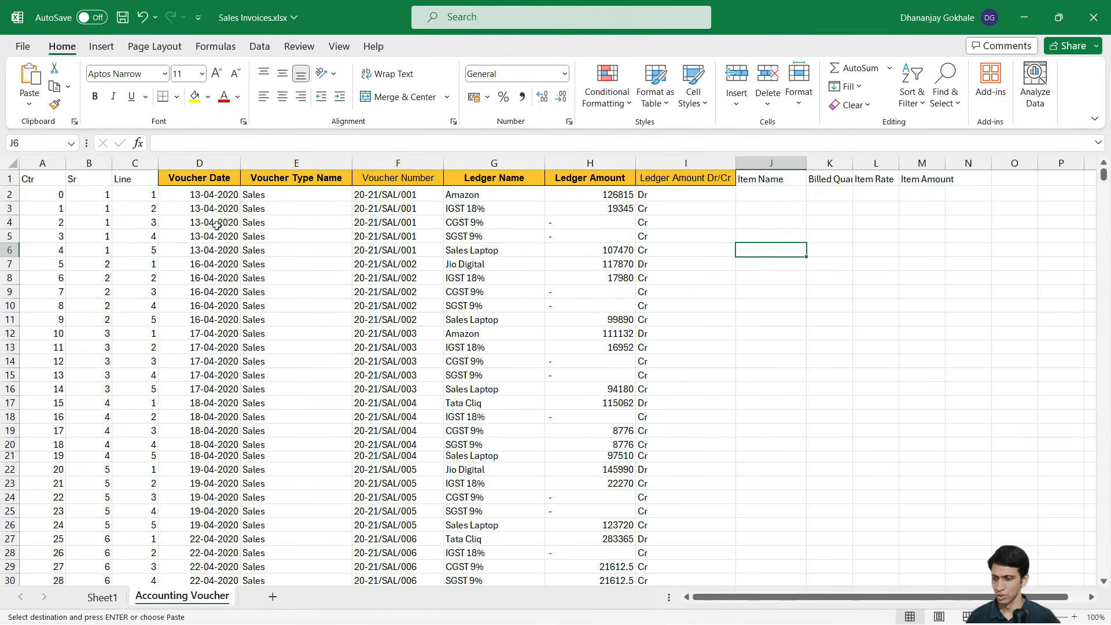
key(Up)
key(Left)
key(Left)
key(Left)
key(Down)
key(Right)
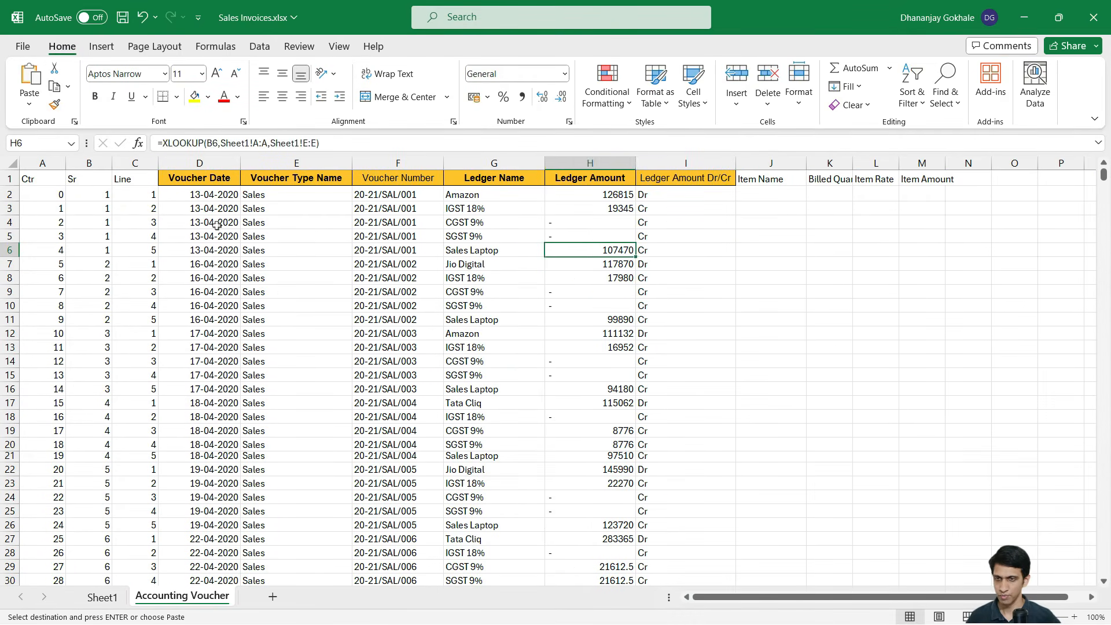
key(Right)
key(Right)
text(=XLOOKUP()
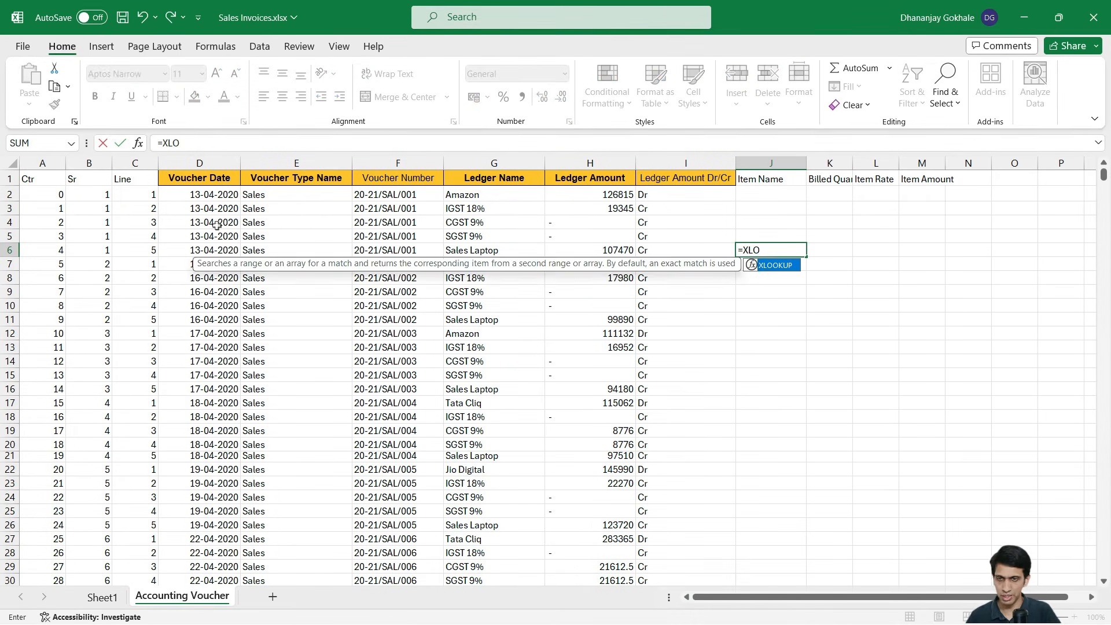
key(Left)
key(Left)
key(Left)
key(Left)
key(Left)
key(Left)
key(Left)
key(Left)
key(Left)
key(Right)
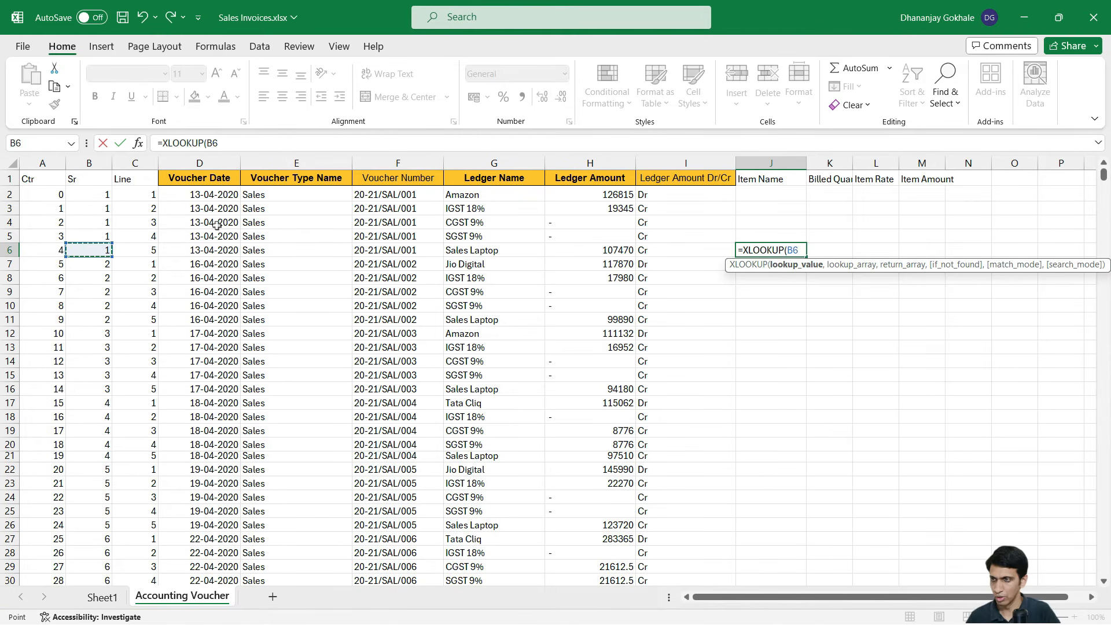
text(,)
key(ctrl+Page_Up)
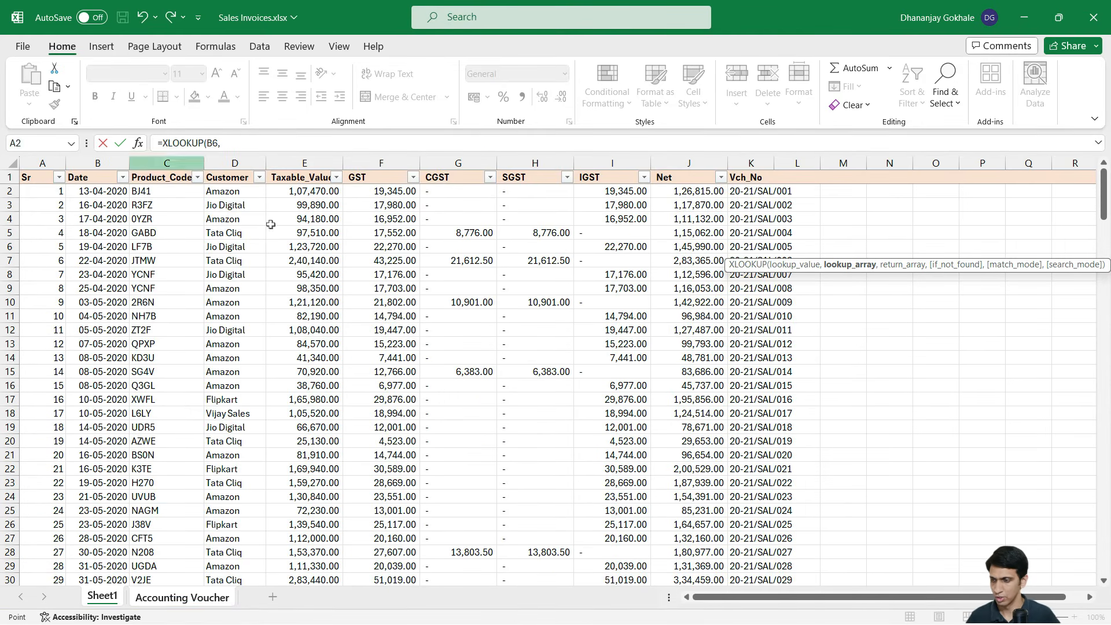
click(49, 162)
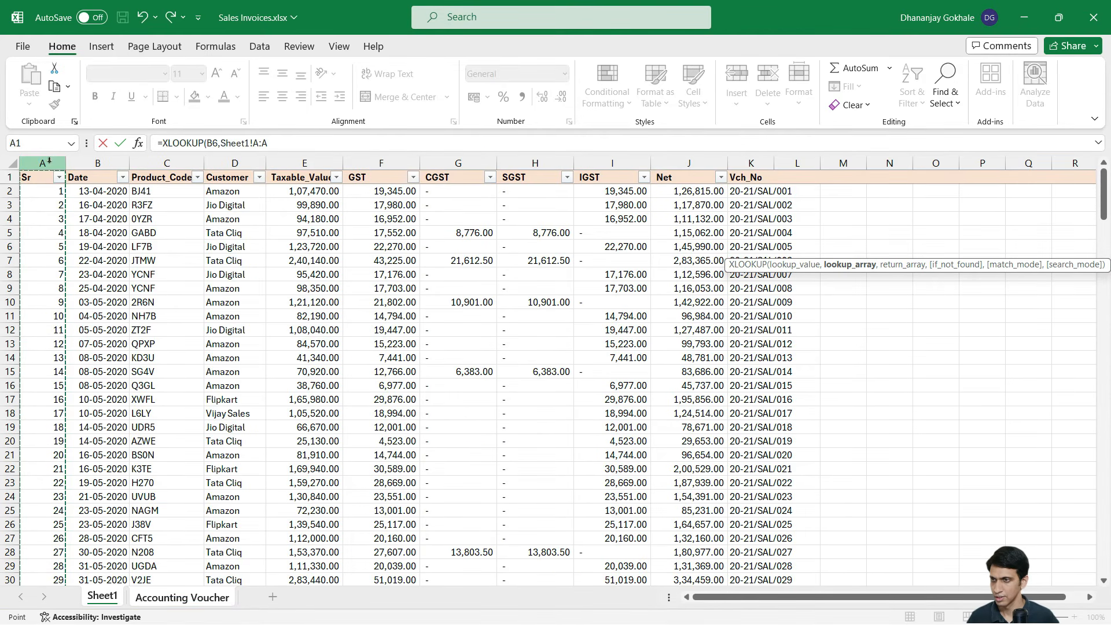
text(,)
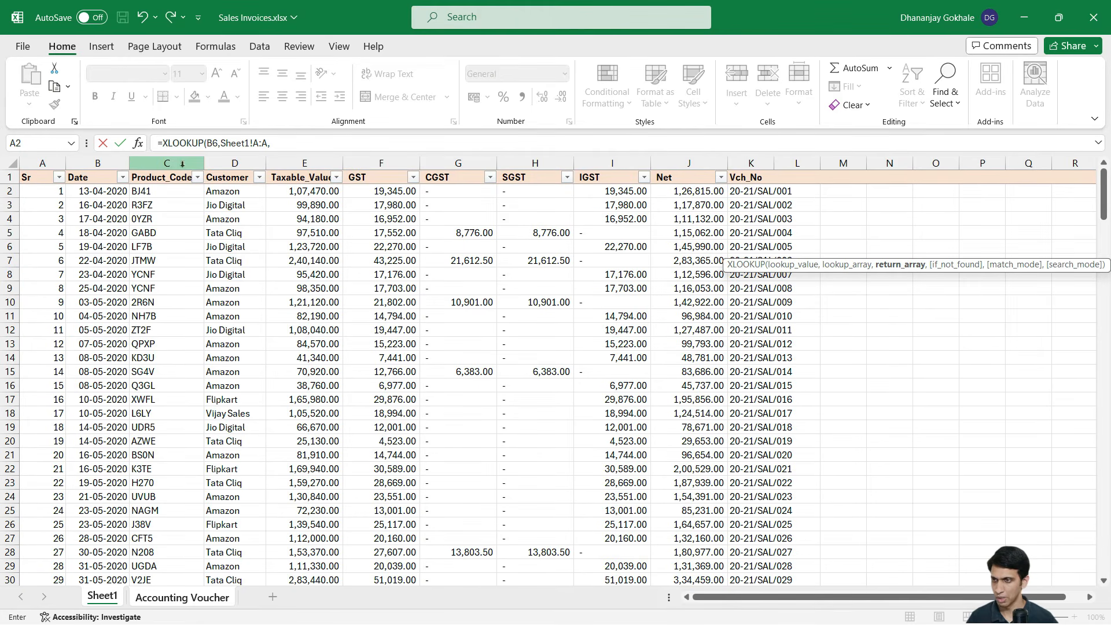
click(169, 164)
text())
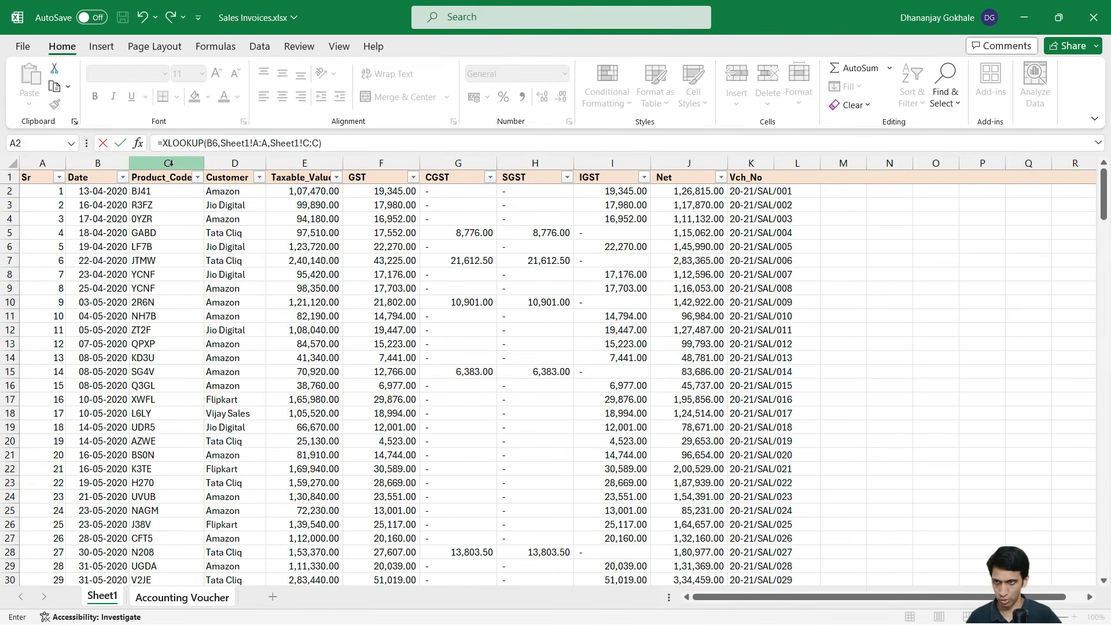
key(Return)
Enter a Billed Quantity of 1 in cell K6 and set the Item Rate in L6 to =H6
key(Up)
key(Right)
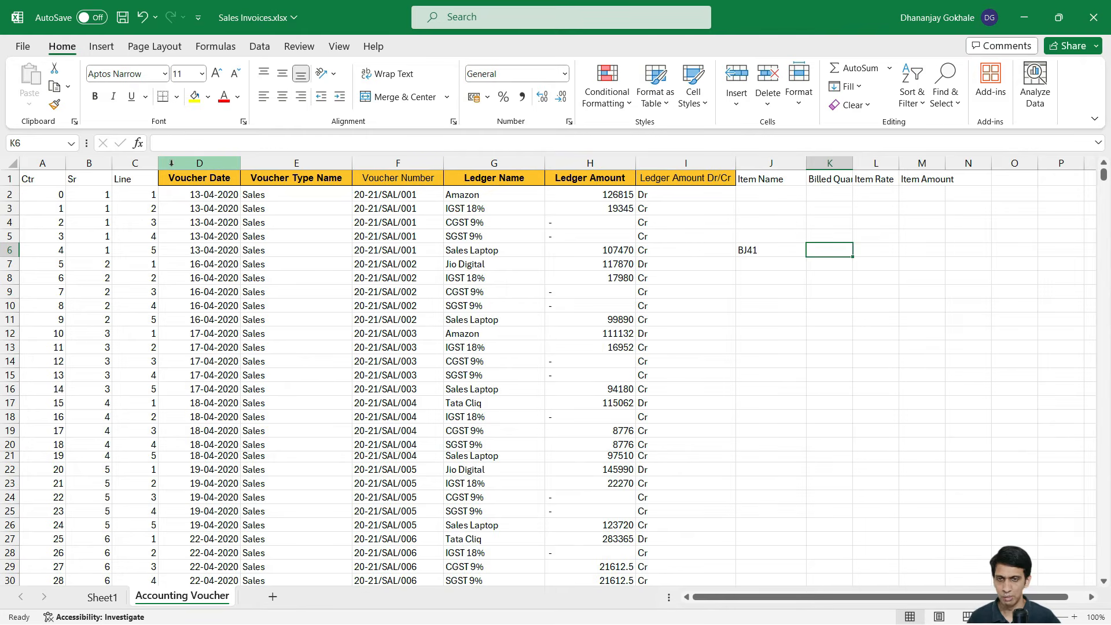
text(1)
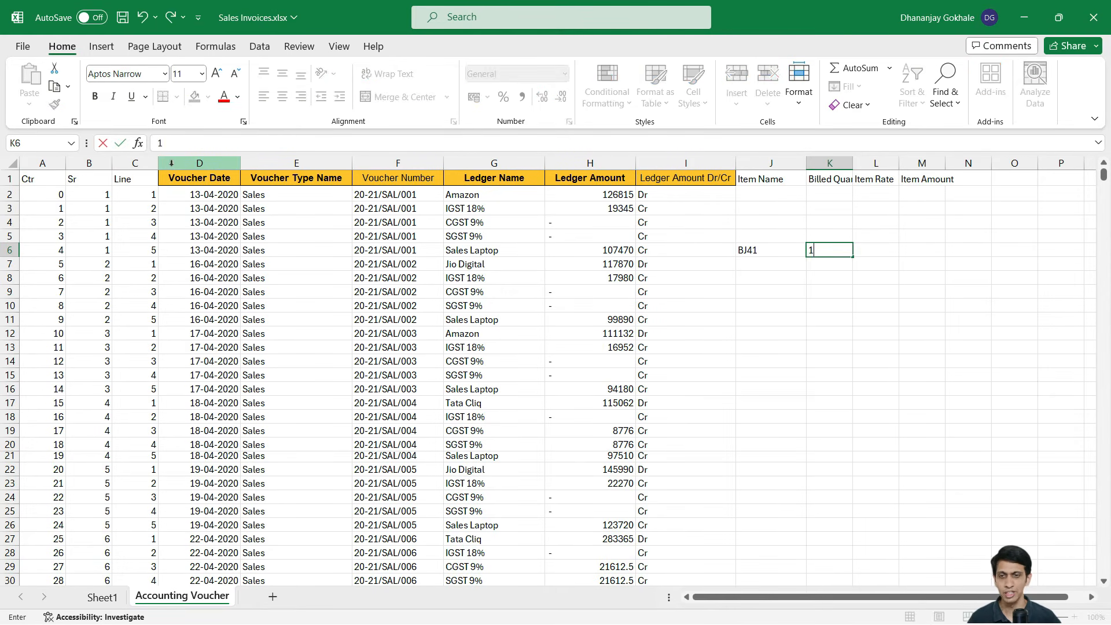
key(Tab)
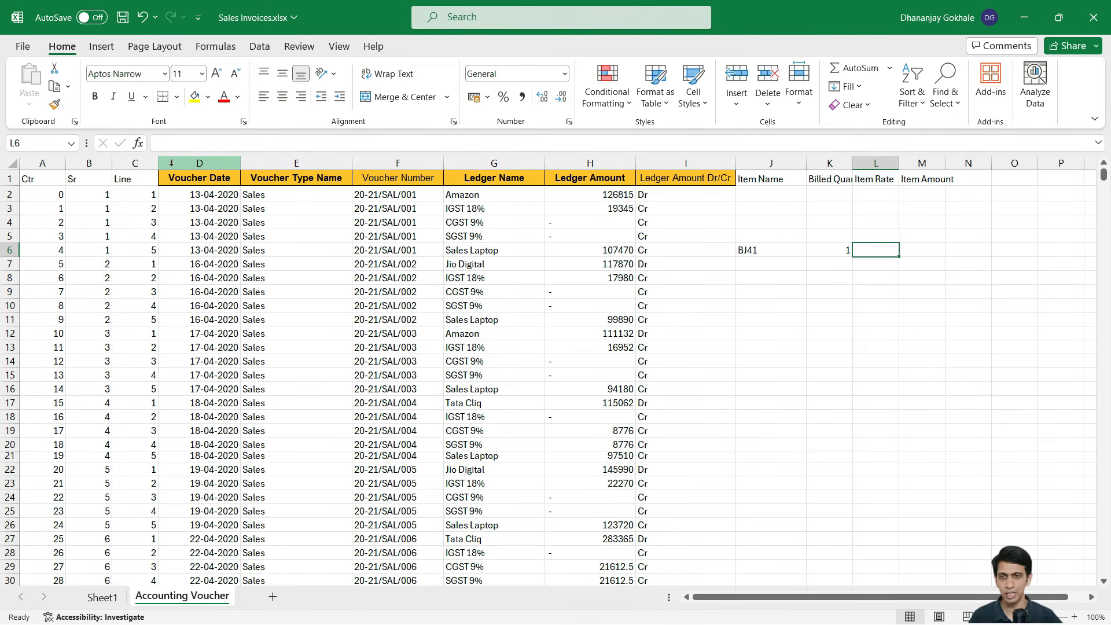
text(=)
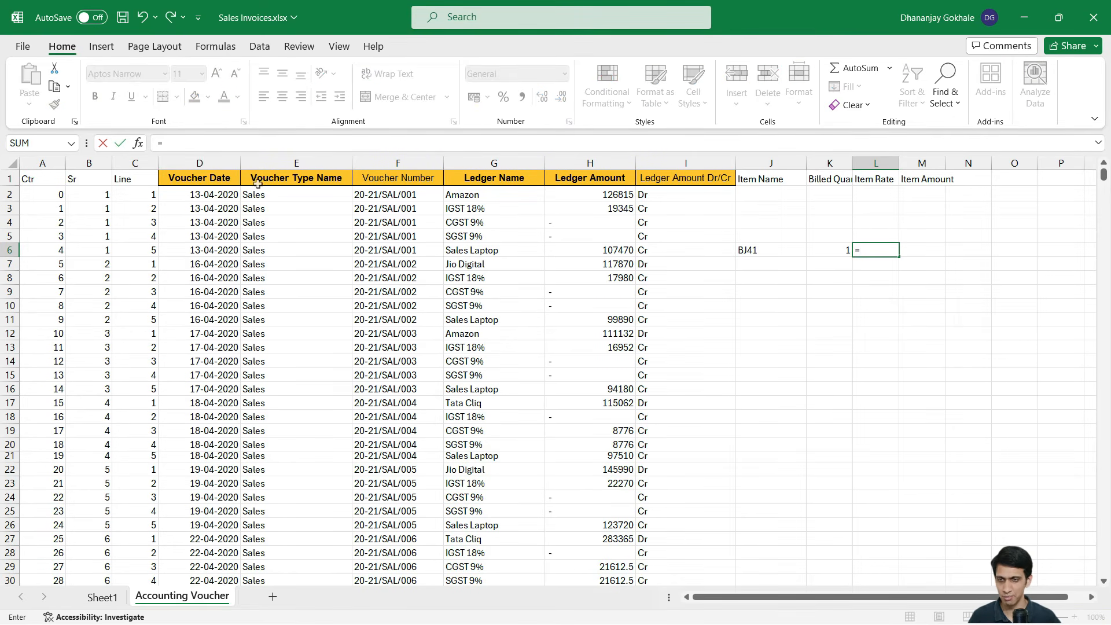
click(609, 250)
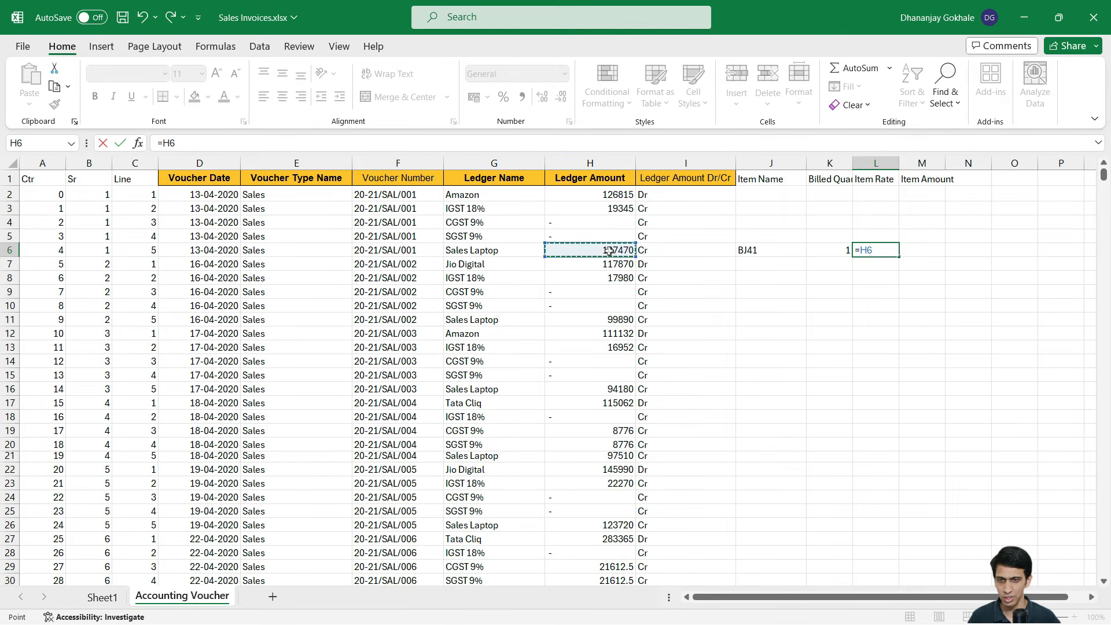
key(Return)
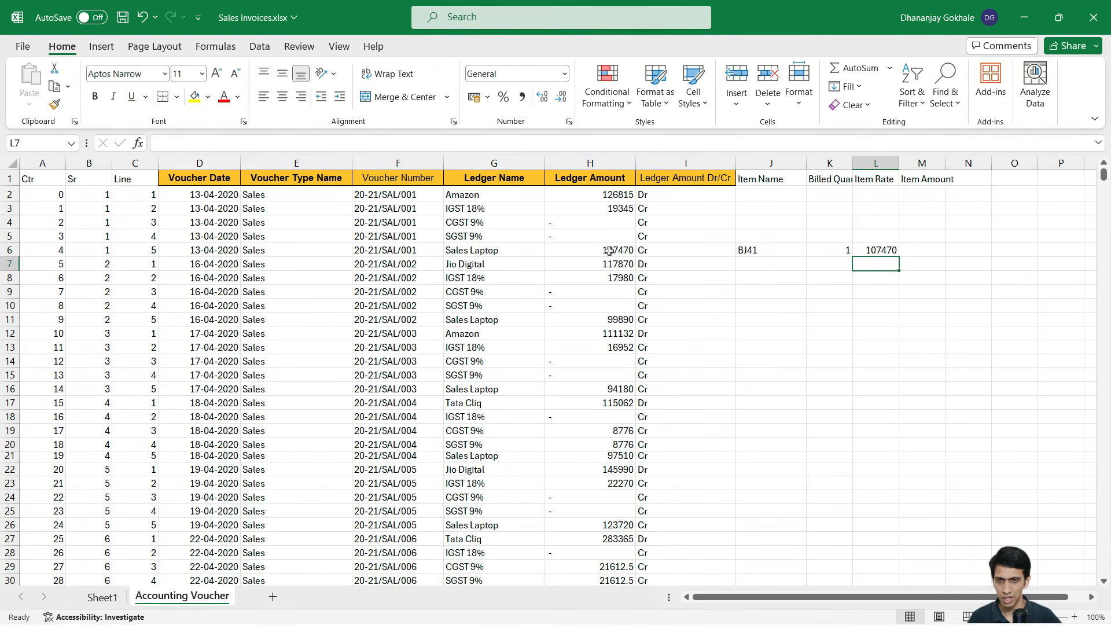
Enter =K6*L6 as the Item Amount in cell M6
key(Up)
key(Right)
text(=)
key(Left)
key(Left)
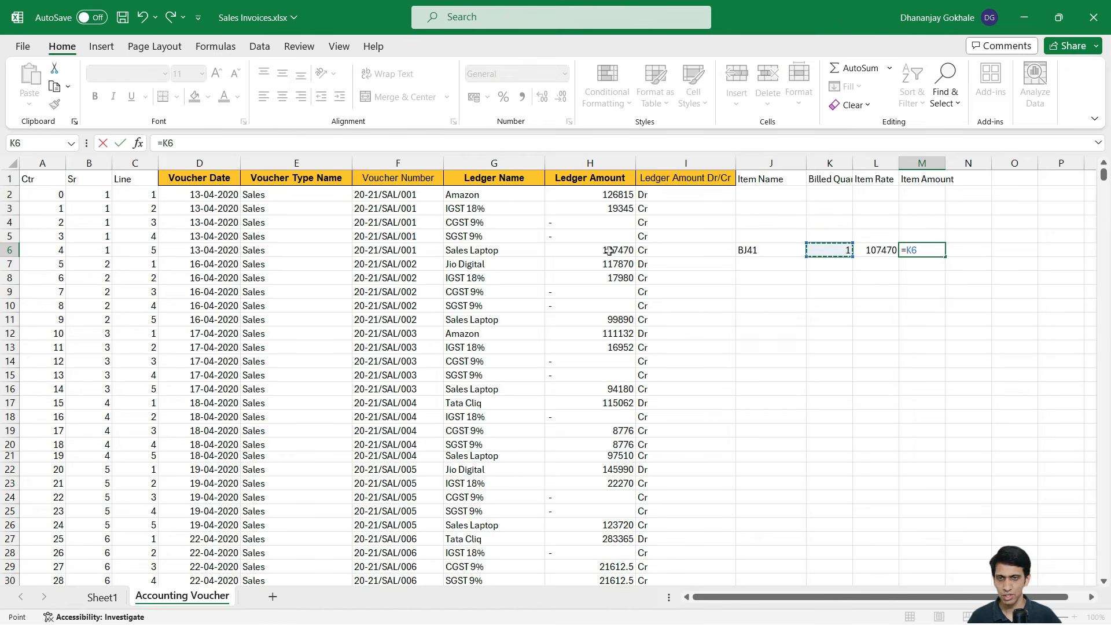
text(*)
key(Left)
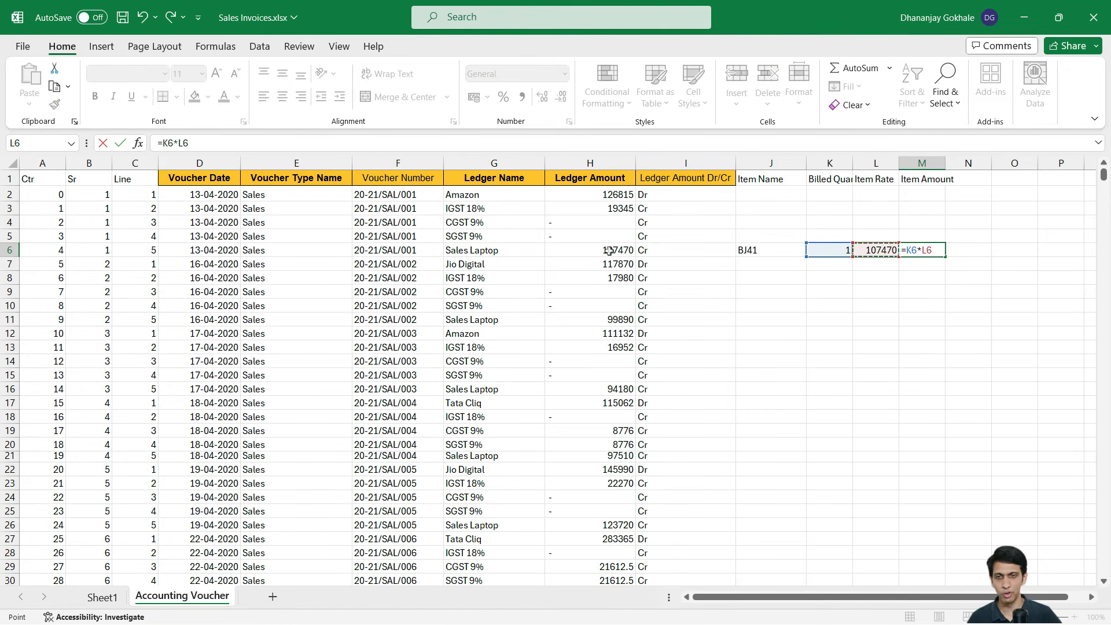
key(Return)
key(Up)
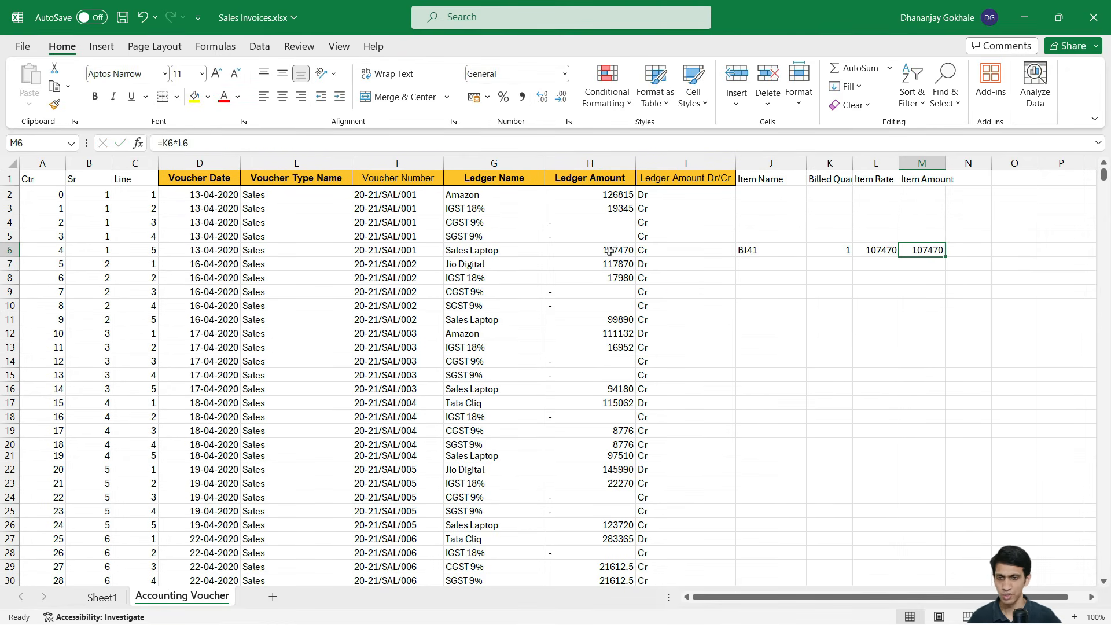
Examine the Sales Laptop line in row 6, covering its item cells, ledger name, voucher date and line number
key(Left)
key(Left)
key(Left)
key(Left)
key(Right)
key(Right)
key(Left)
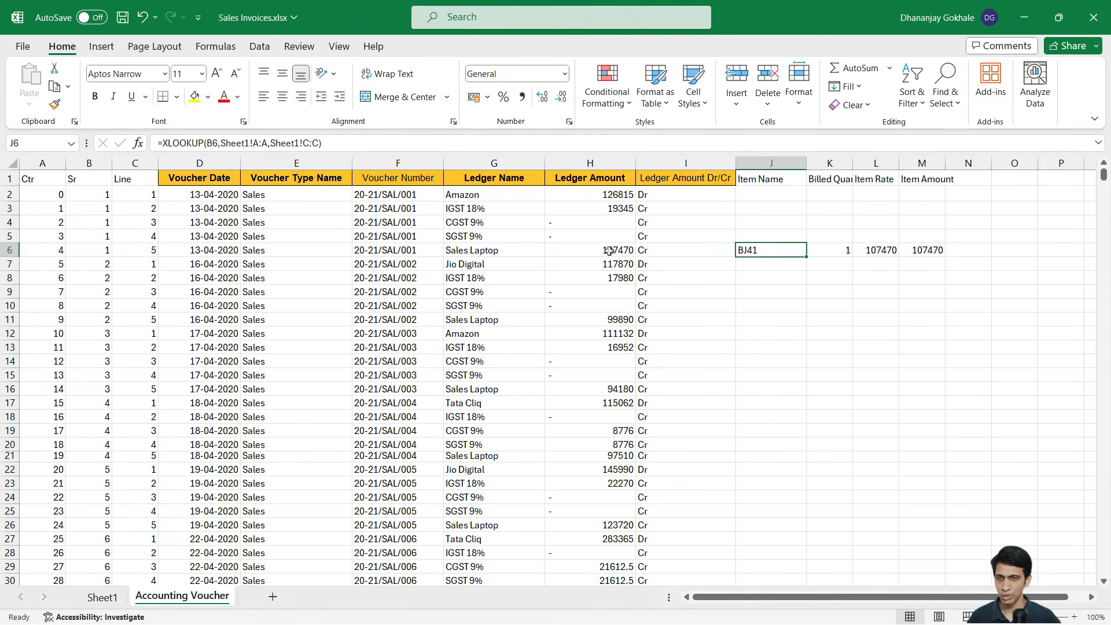
key(shift+Right)
key(shift+Right)
key(shift+Right)
key(Left)
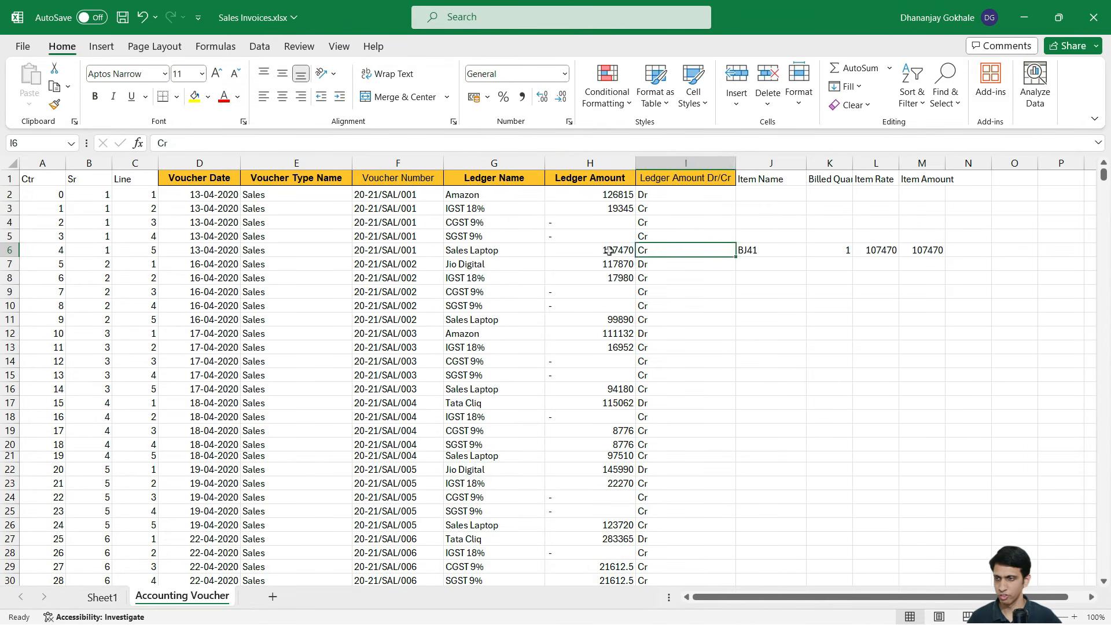
key(Left)
key(Left)
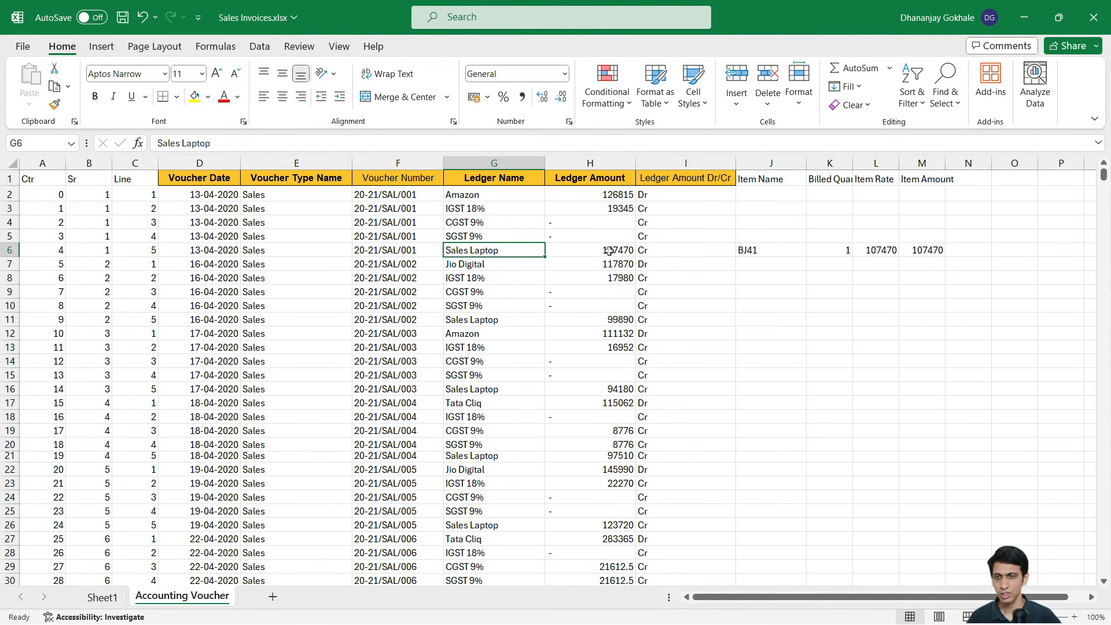
key(Right)
key(Right)
click(479, 253)
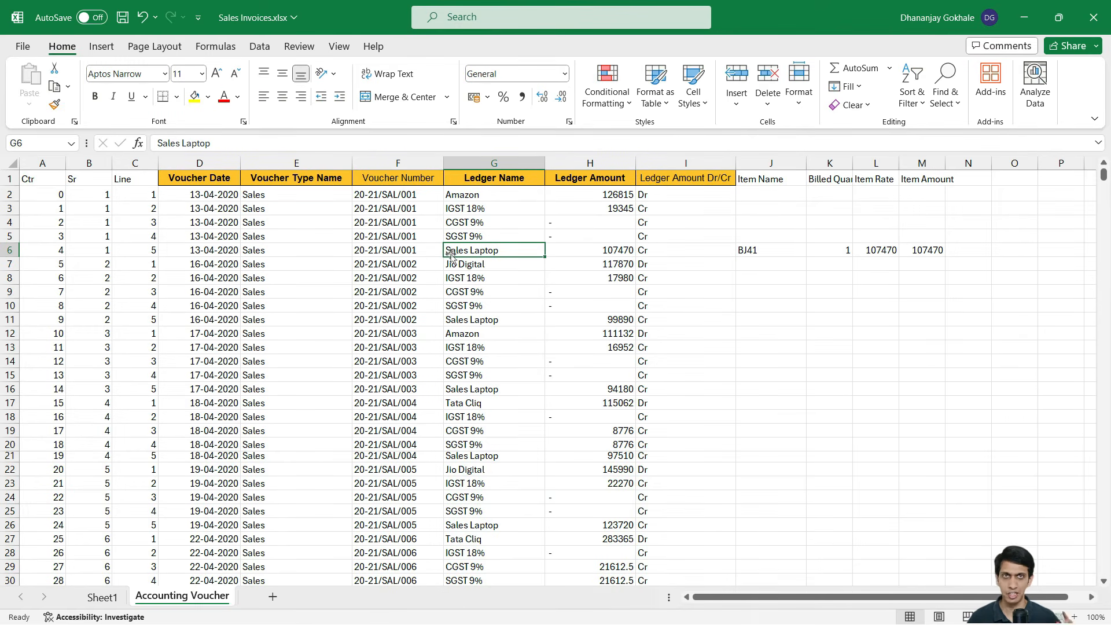
key(Left)
key(Left)
key(Left)
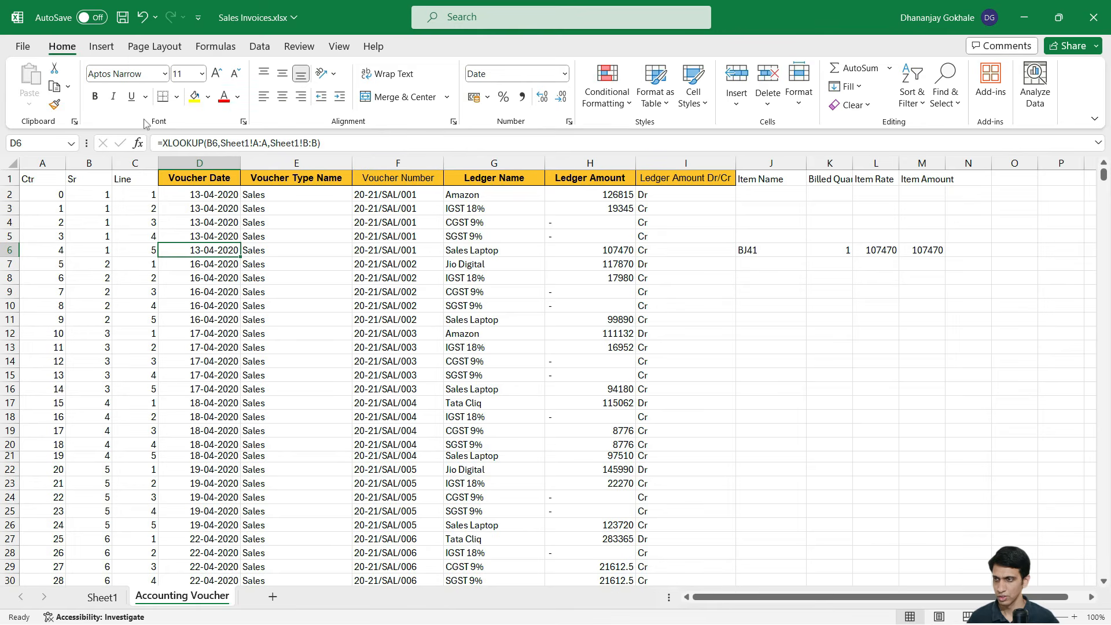
click(138, 253)
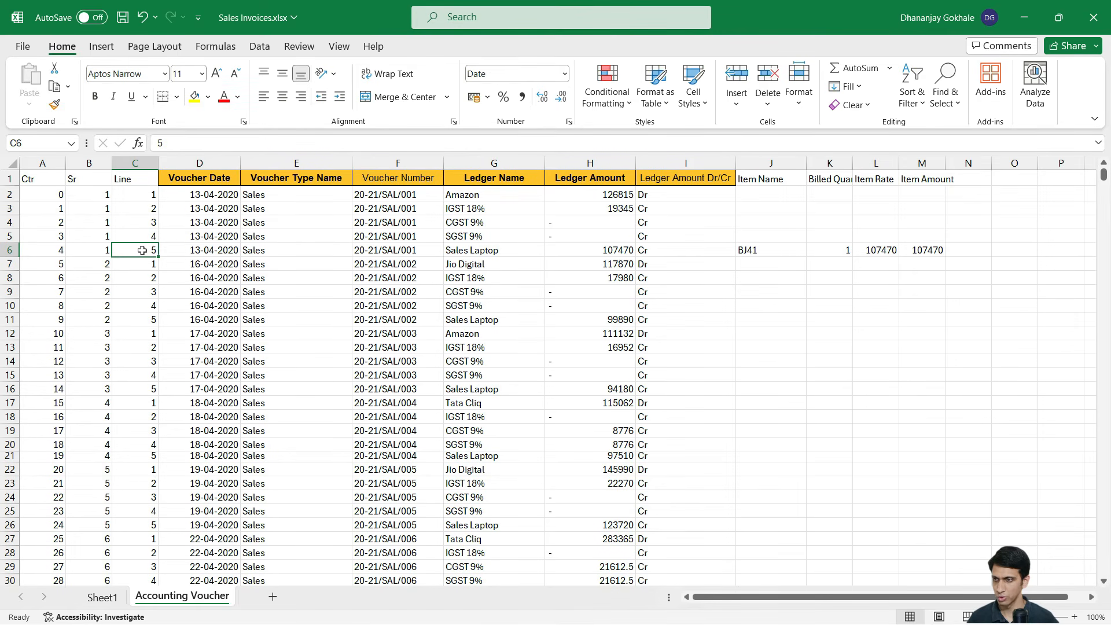
click(181, 247)
drag(145, 249, 194, 255)
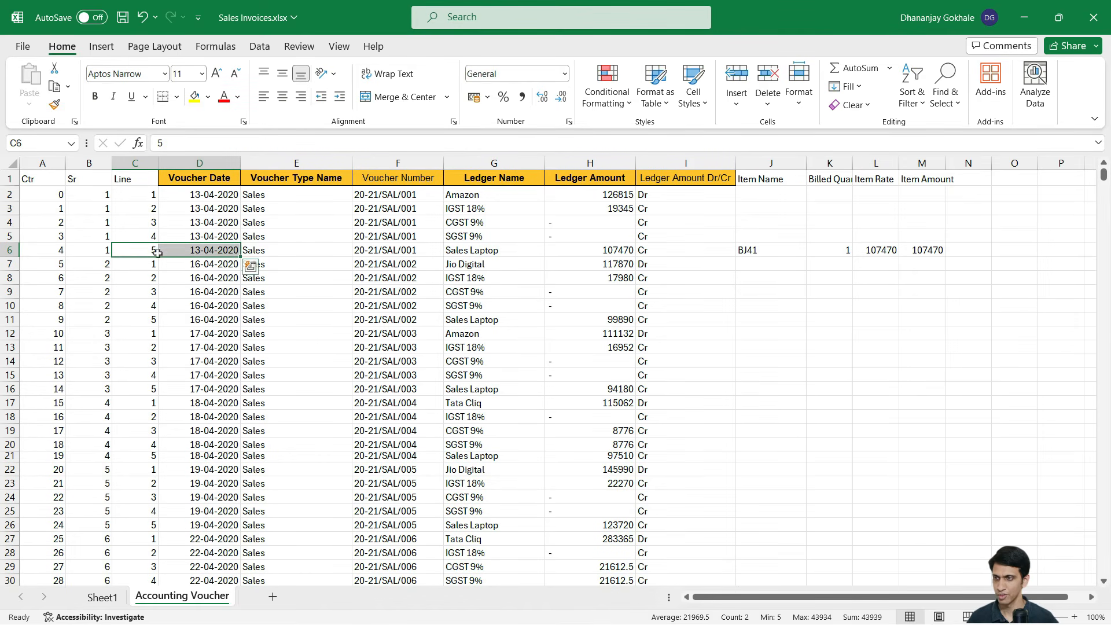
click(151, 252)
Turn on filtering for the header row and filter the Line column to show only value 5
click(77, 179)
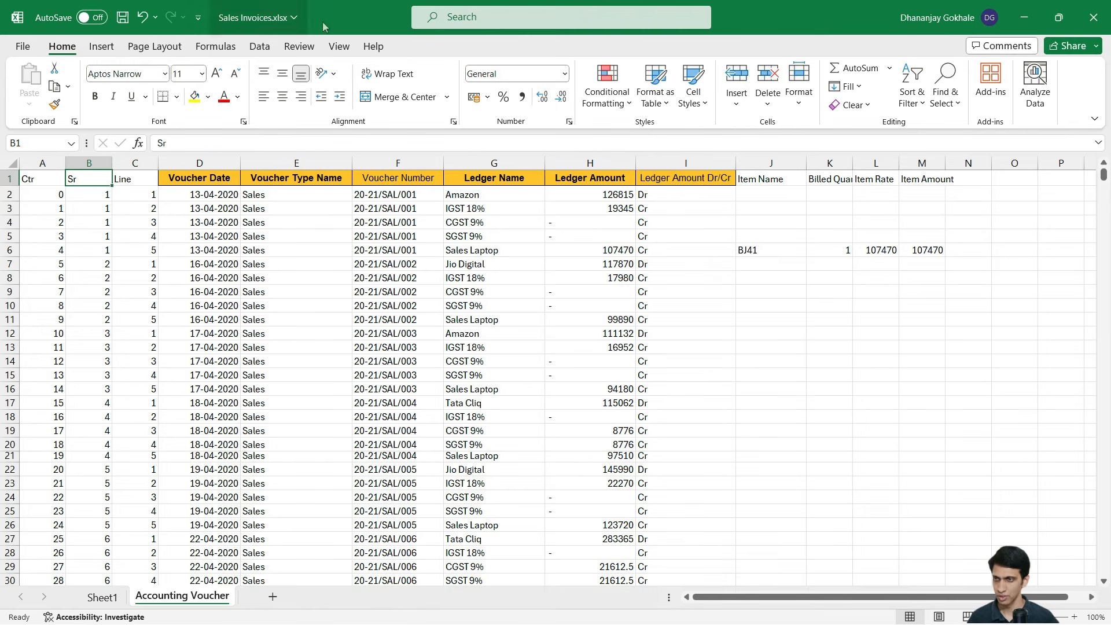
click(259, 46)
click(623, 81)
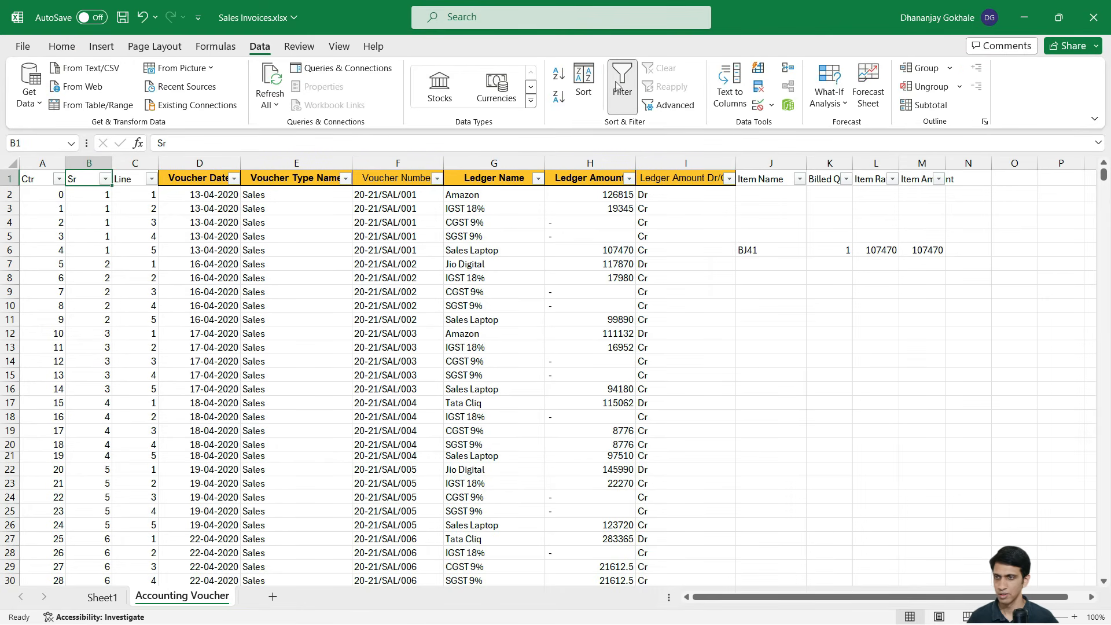
click(105, 179)
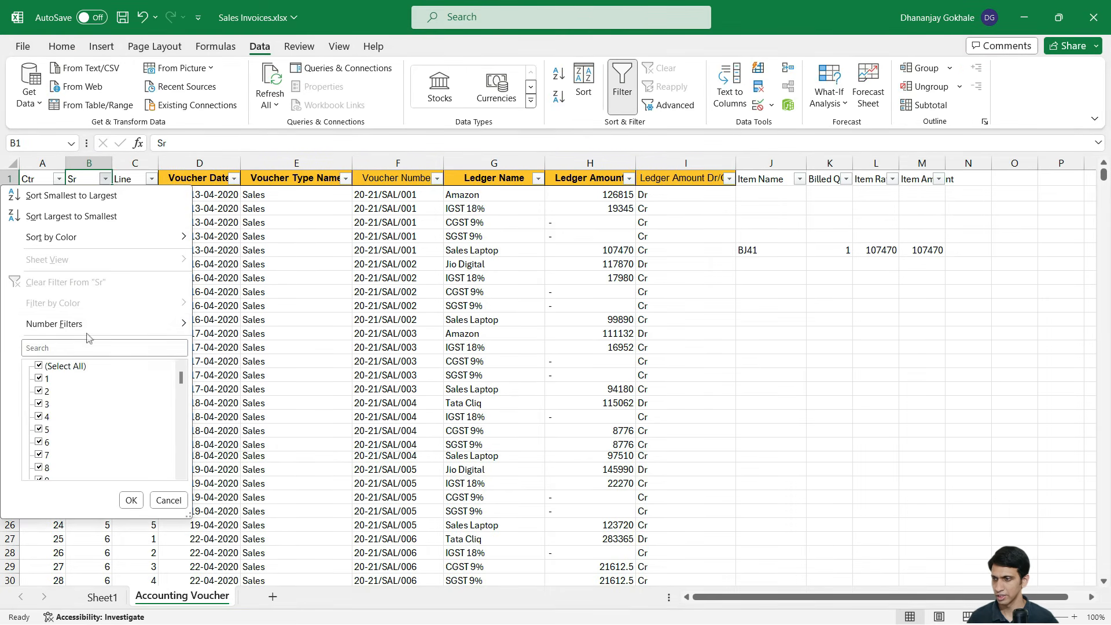
click(145, 183)
click(149, 184)
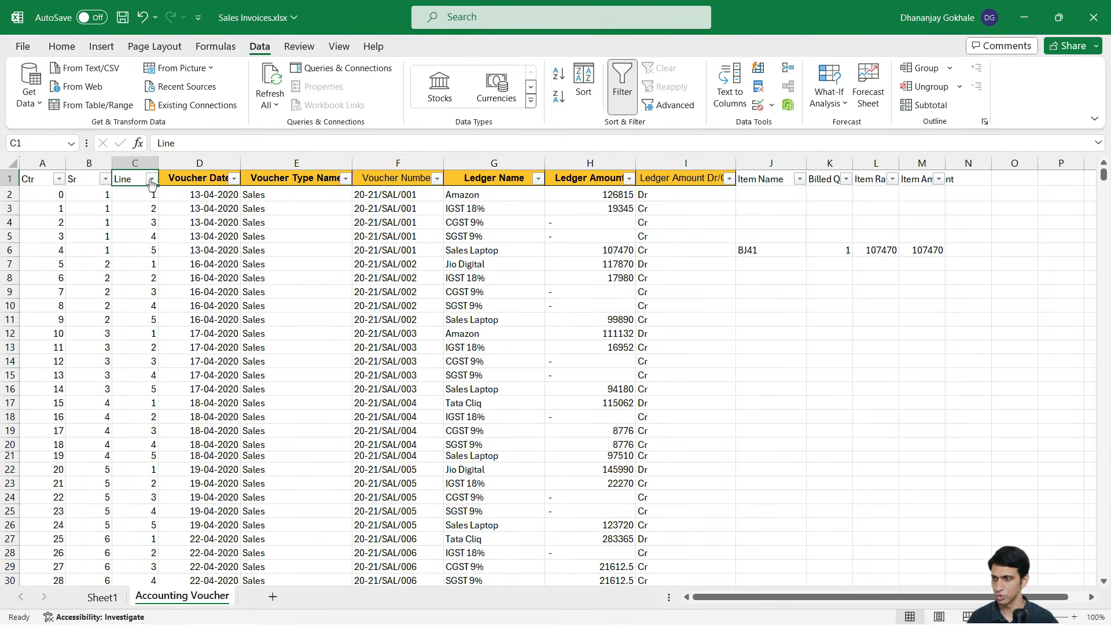
click(152, 184)
click(61, 366)
click(48, 431)
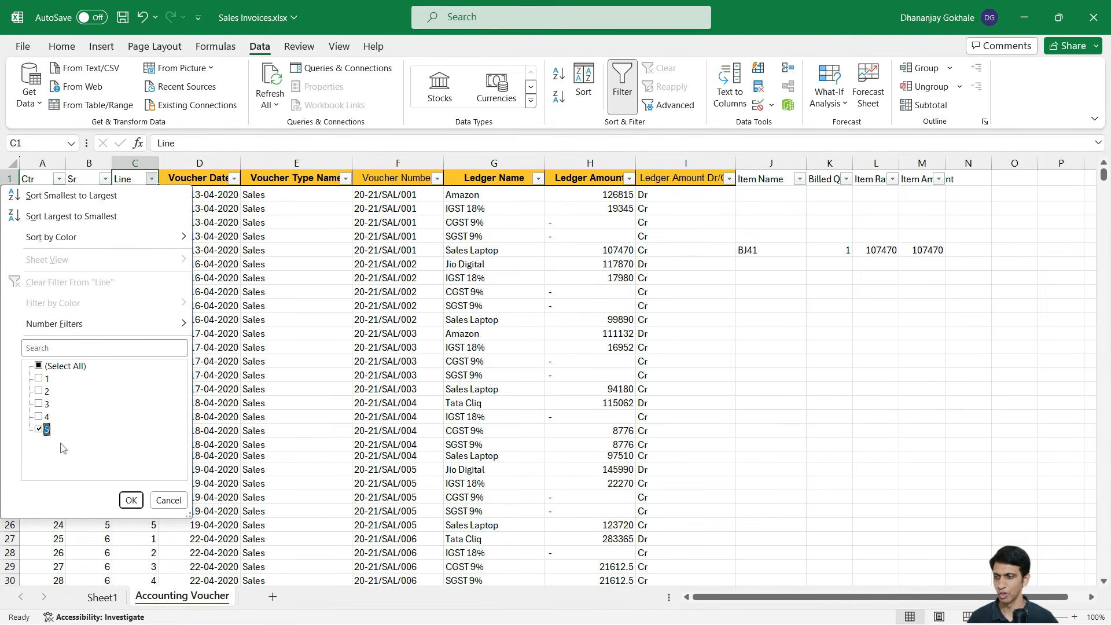
click(131, 500)
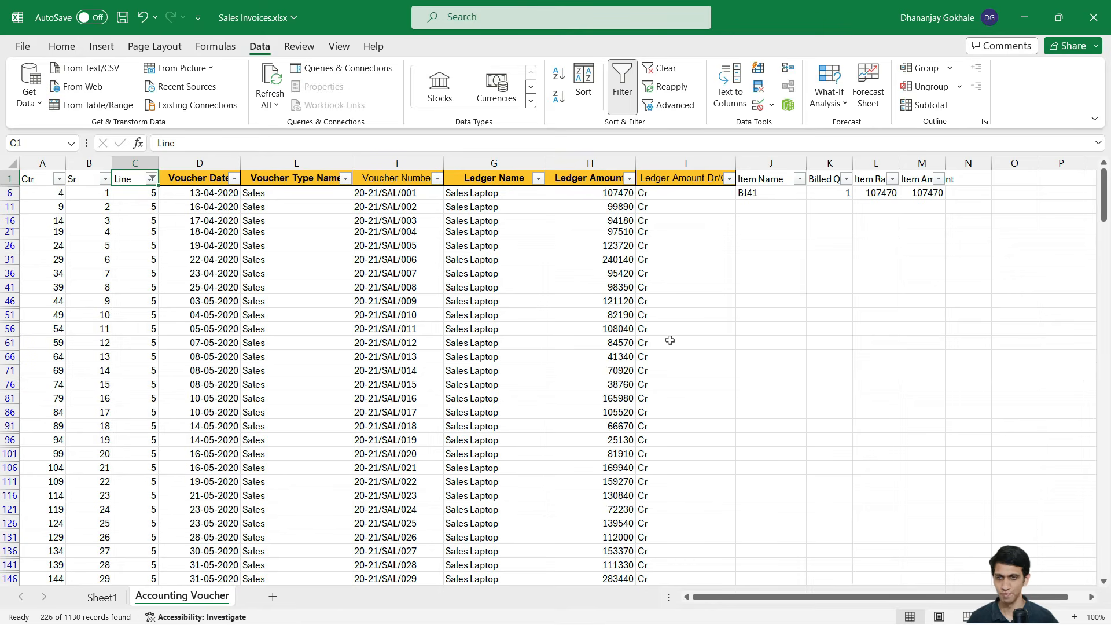
Copy the item cells J6:M6 into only the visible filtered rows below, down to row 1131
click(740, 287)
drag(750, 193, 907, 191)
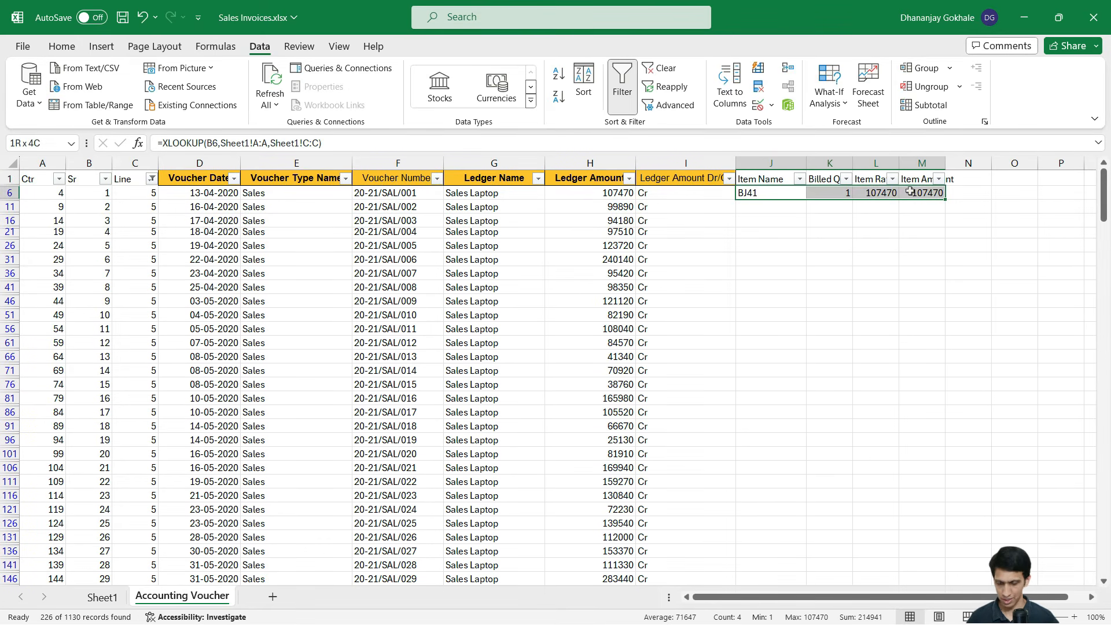
key(ctrl+c)
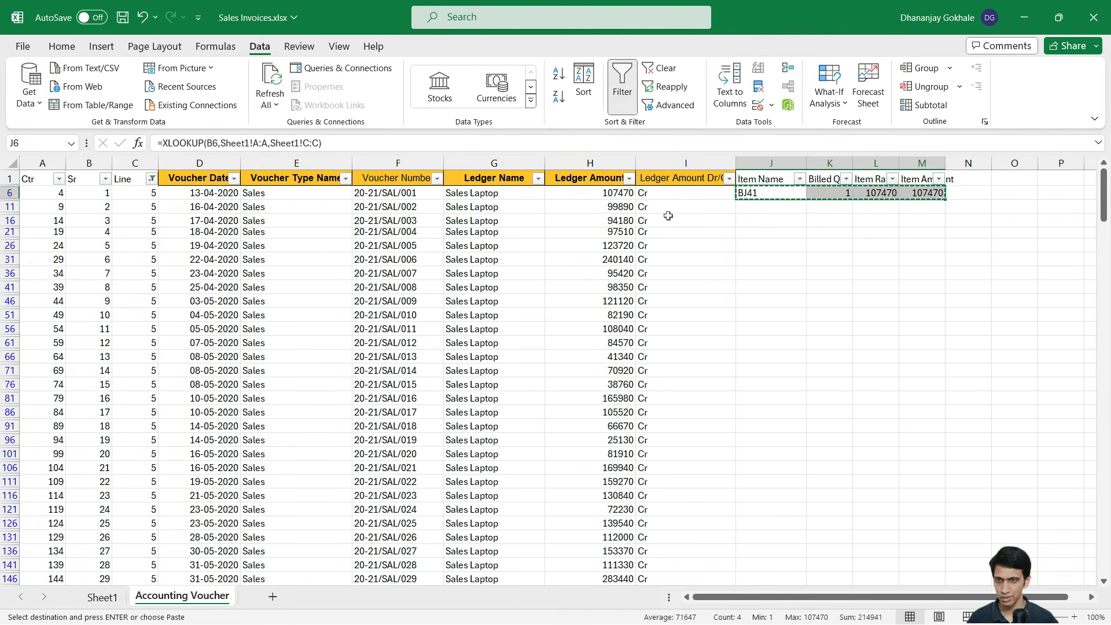
click(669, 216)
key(ctrl+Down)
key(Right)
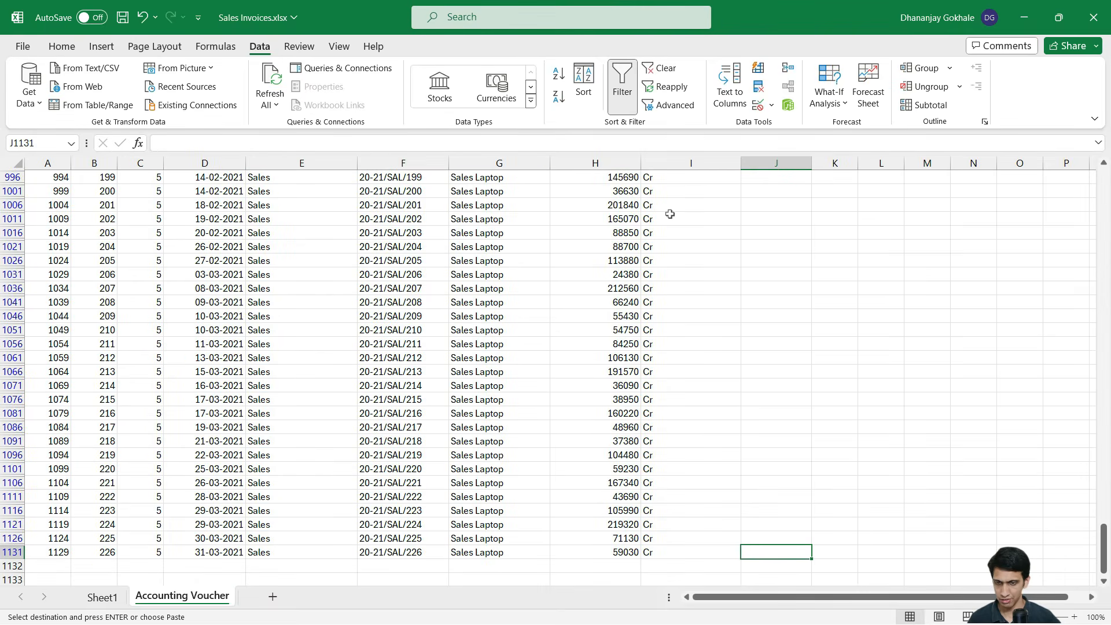
key(ctrl+shift+Up)
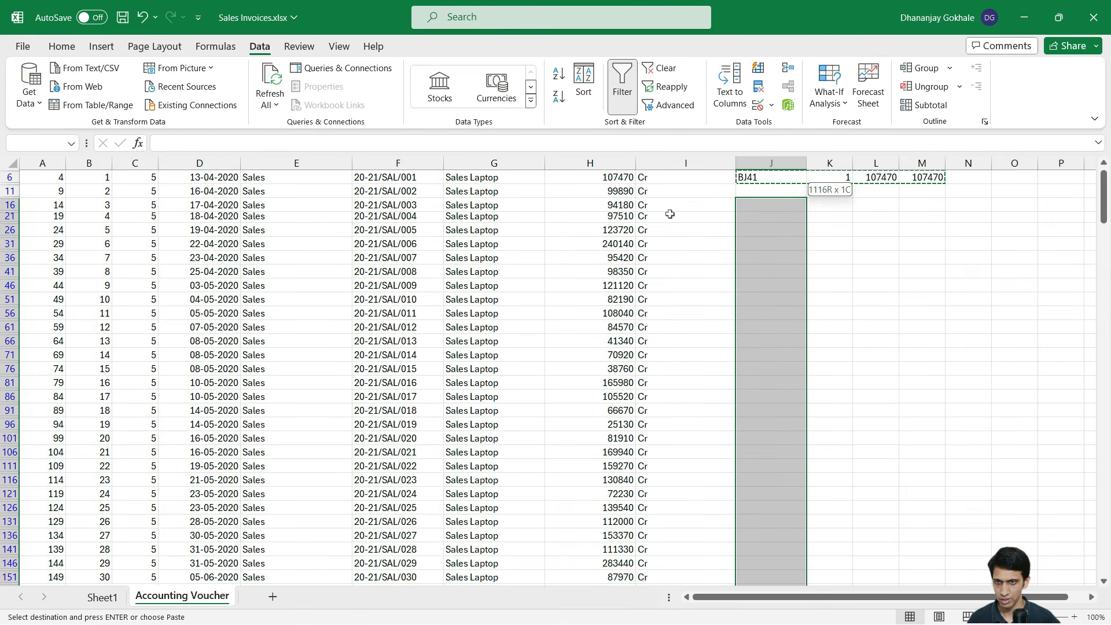
key(shift+Up)
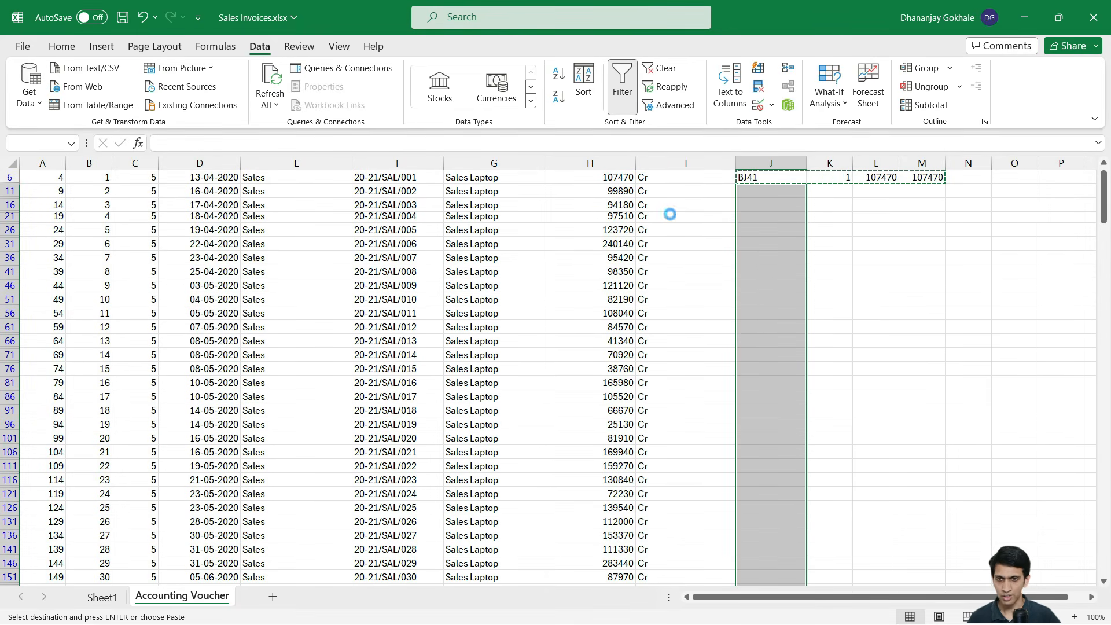
key(alt+semicolon)
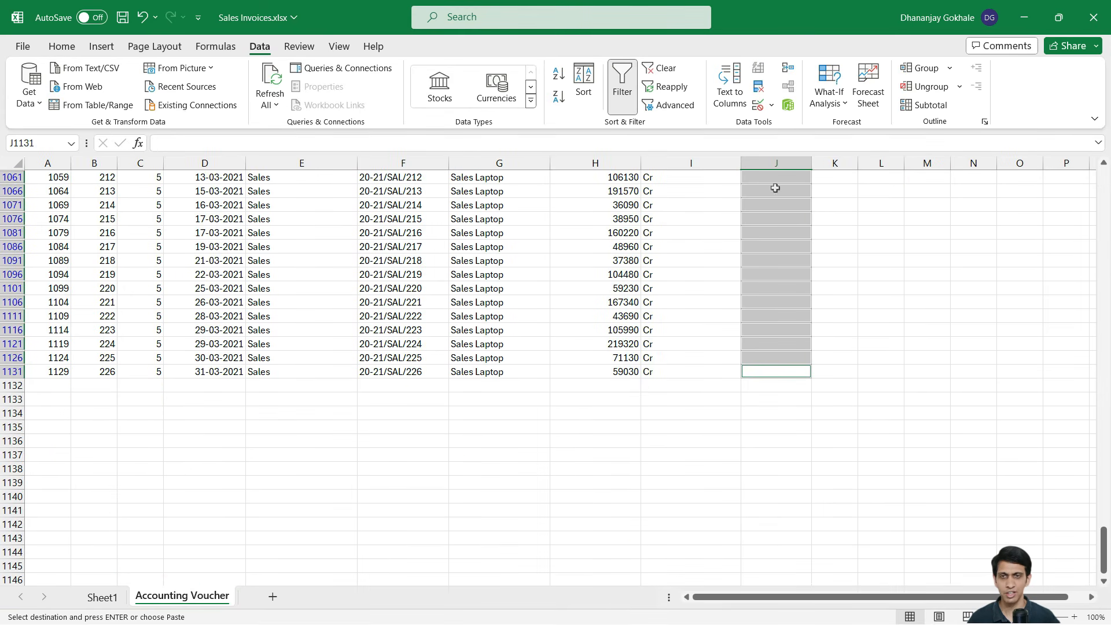
scroll(809, 249, up, 11)
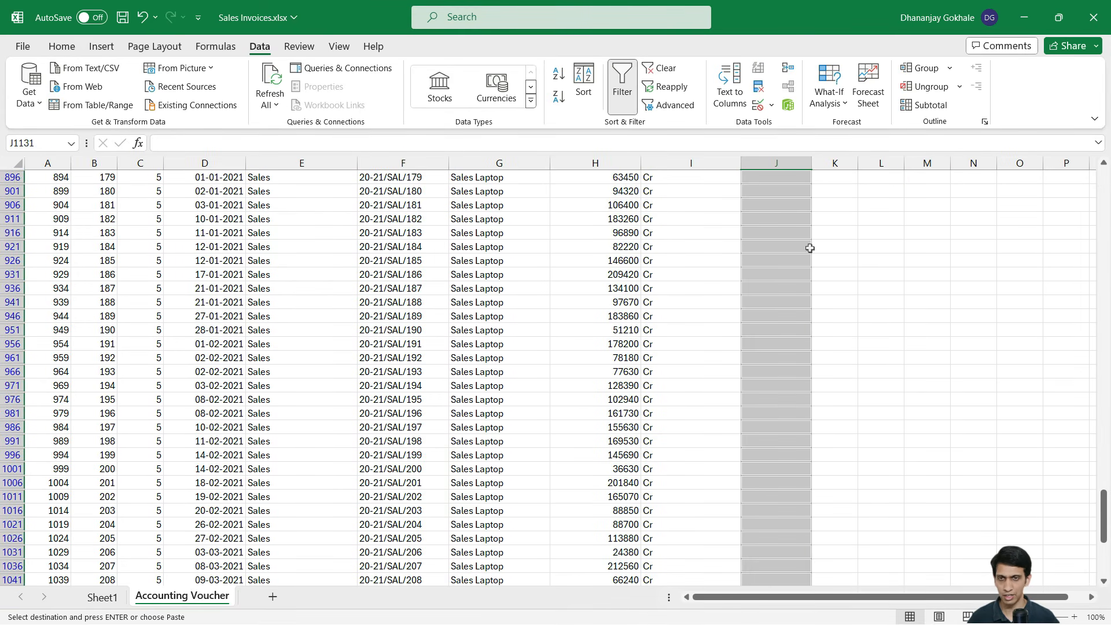
key(ctrl+v)
key(Up)
key(Up)
key(Up)
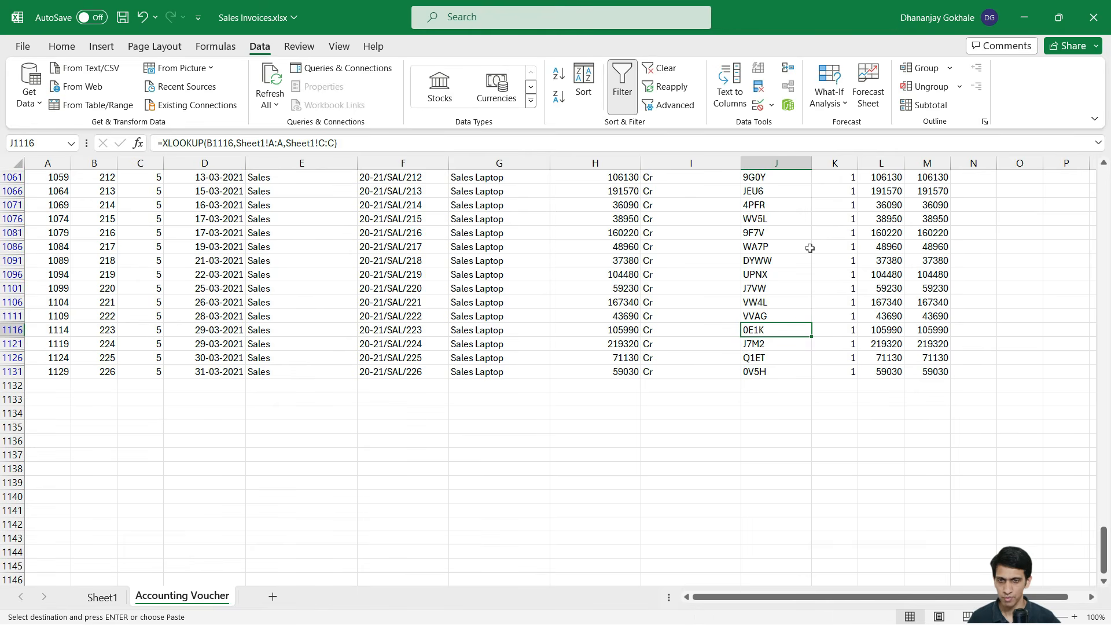
key(ctrl+Up)
key(Escape)
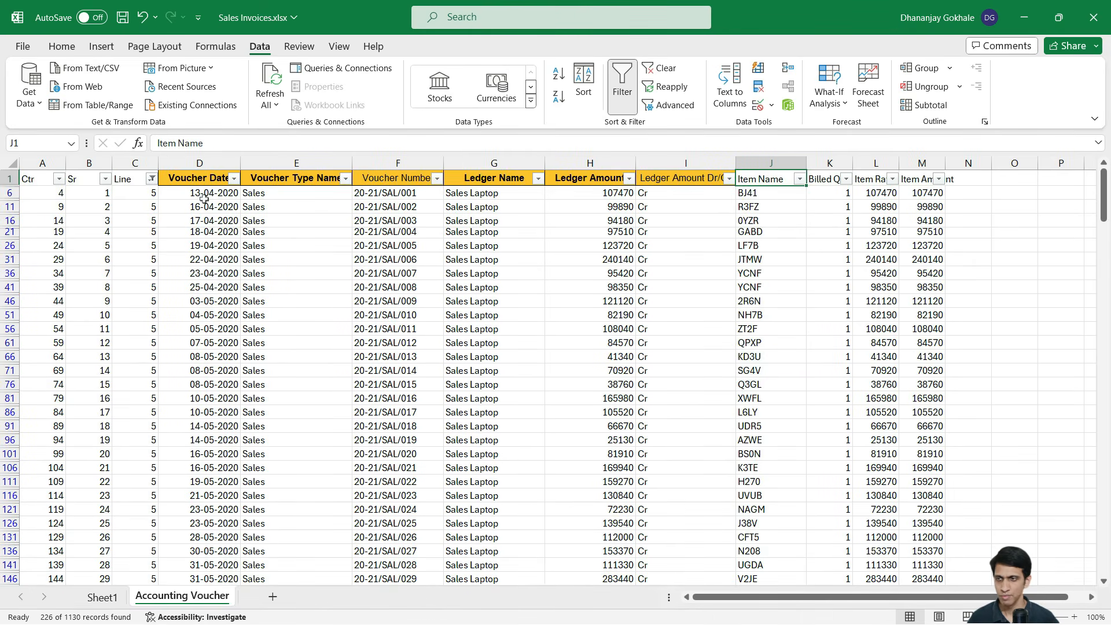
Clear the filter from the Line column
click(151, 178)
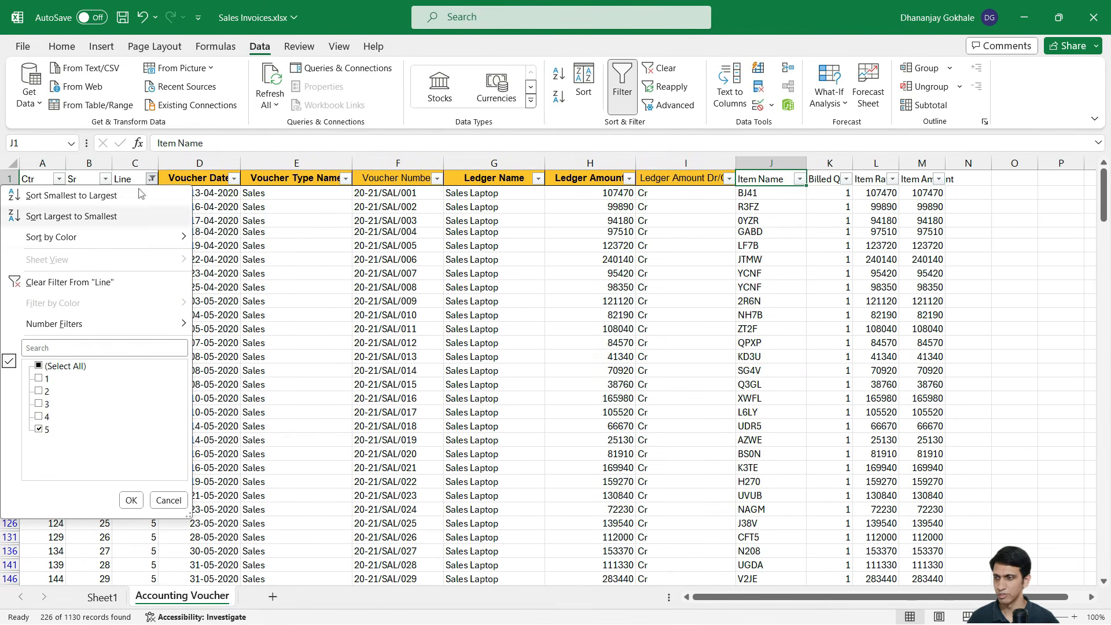
click(62, 283)
key(Down)
key(Down)
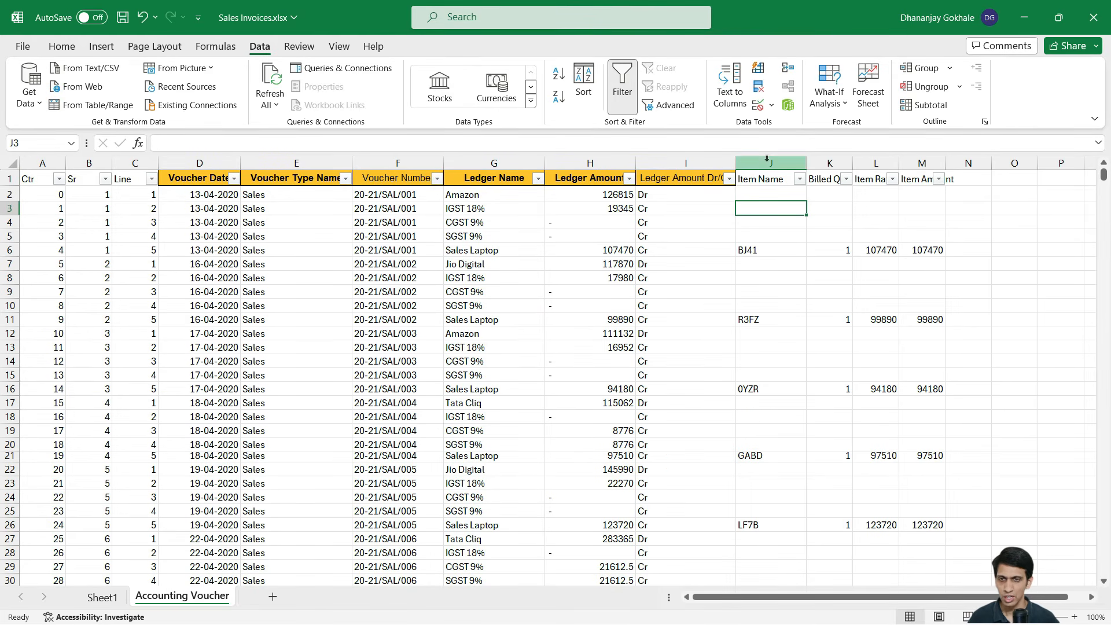
Copy columns J to M, paste them as values at G1 of the Accounting Voucher sheet in AccountingVouchers.xlsx, and save that workbook
mouse_move(766, 162)
mouse_down()
mouse_move(1012, 163)
mouse_move(923, 163)
mouse_up()
key(ctrl+c)
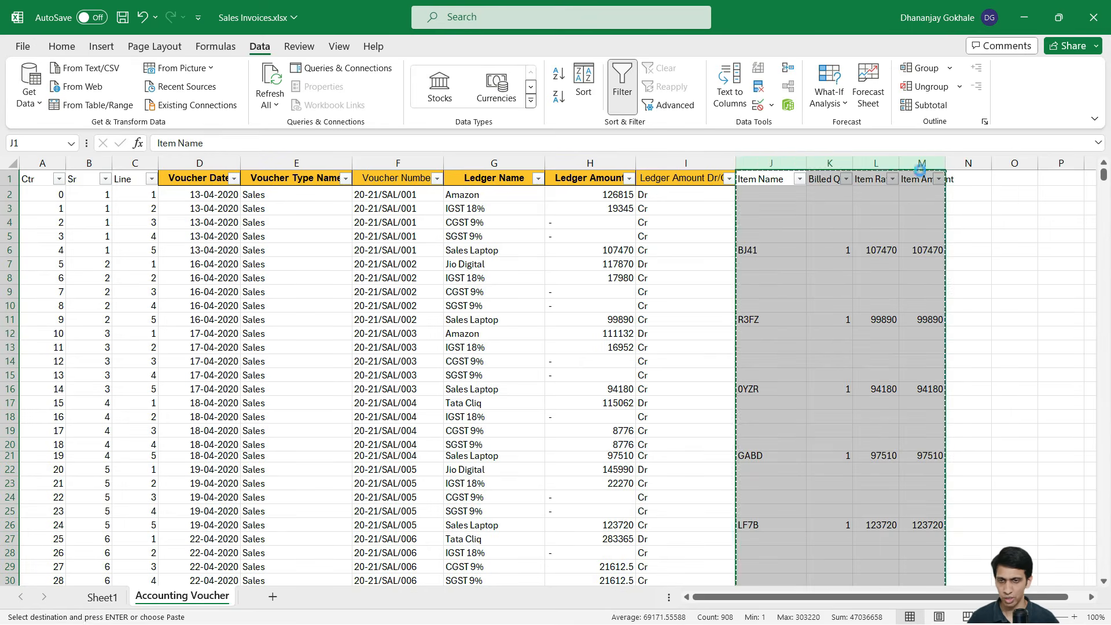
key(alt+Tab)
key(ctrl+v)
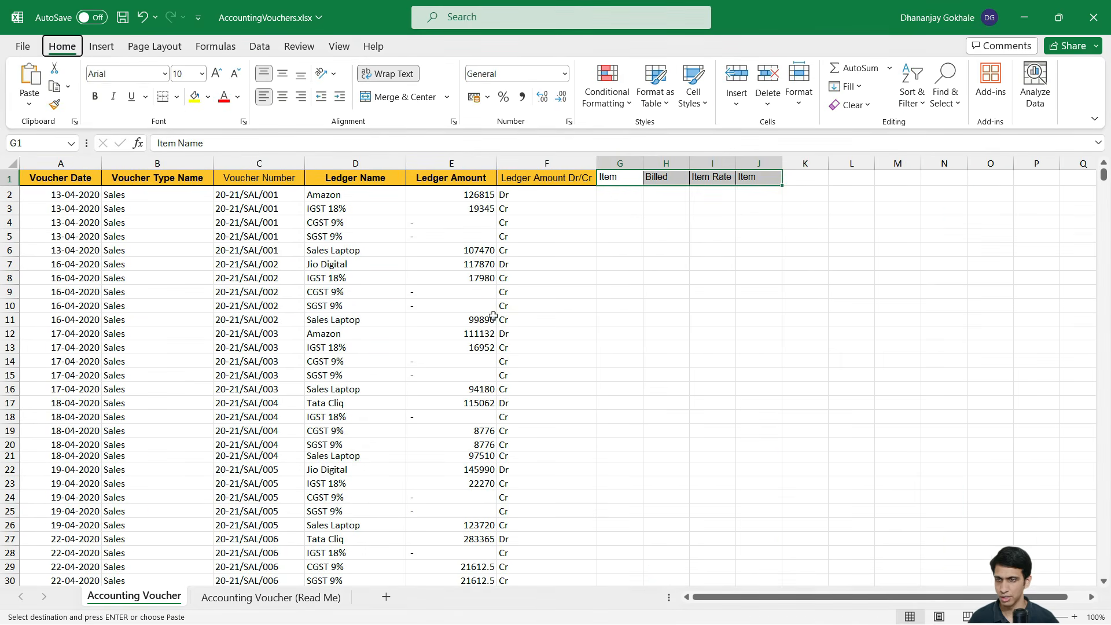
click(618, 176)
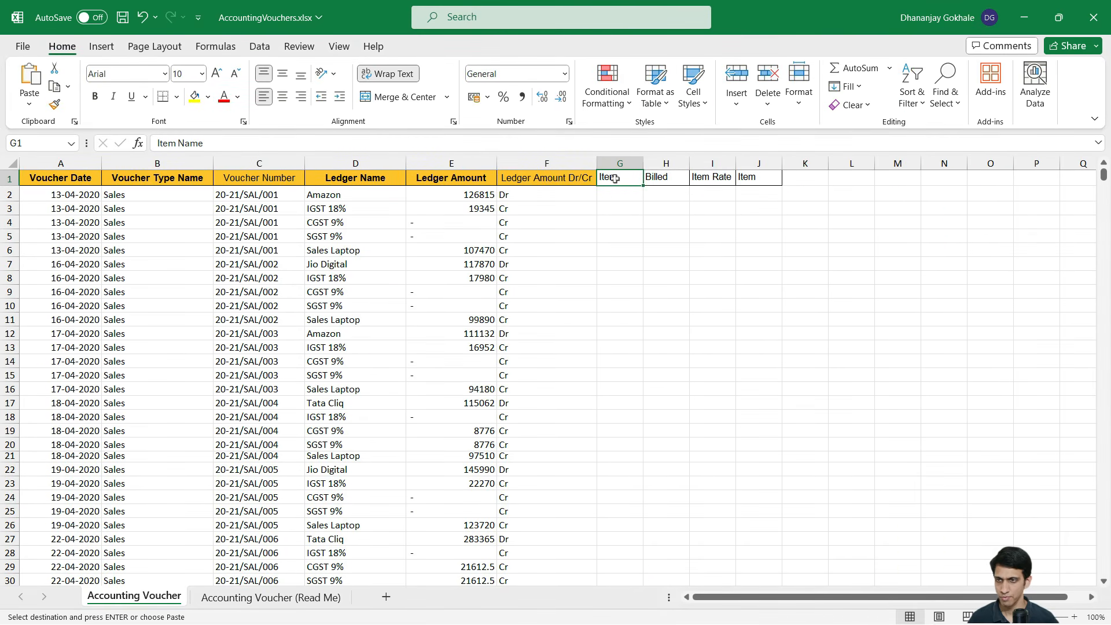
click(29, 104)
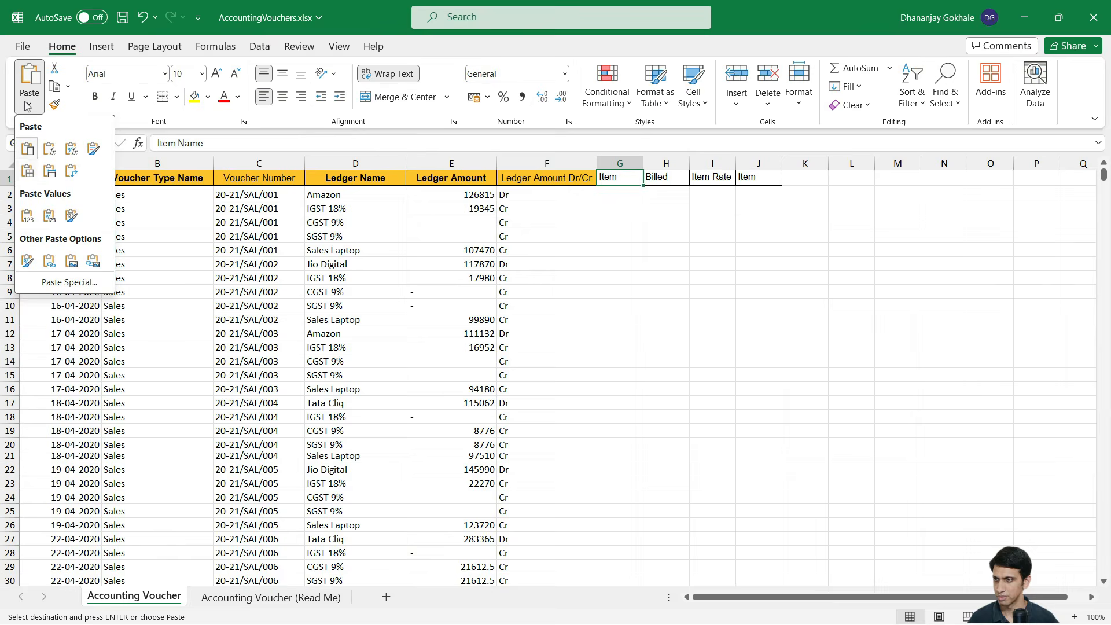
click(26, 217)
click(634, 255)
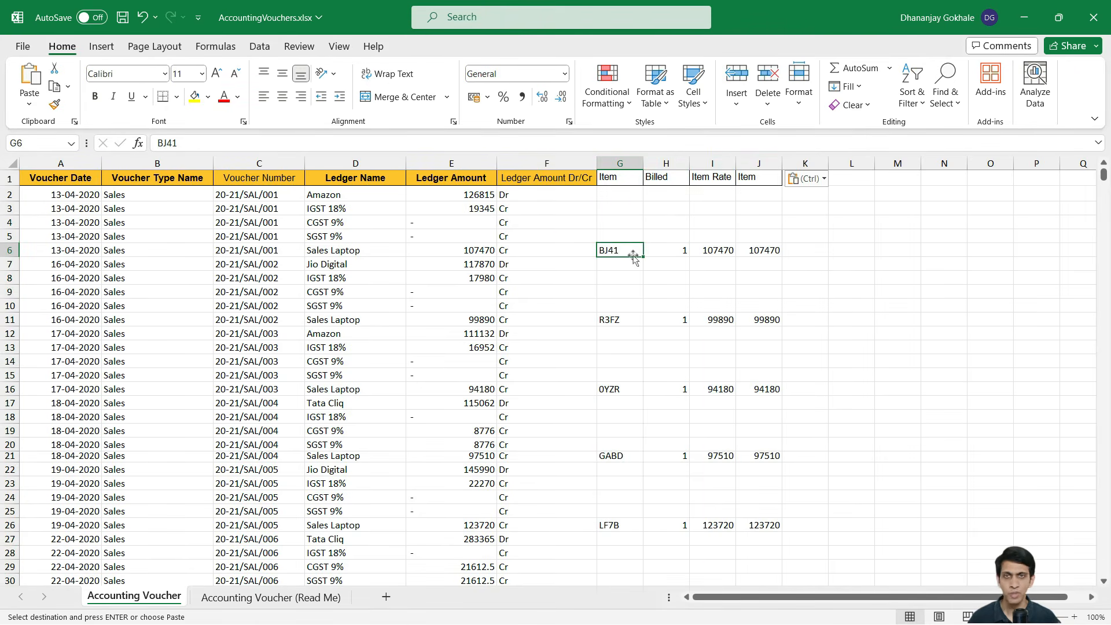
click(123, 18)
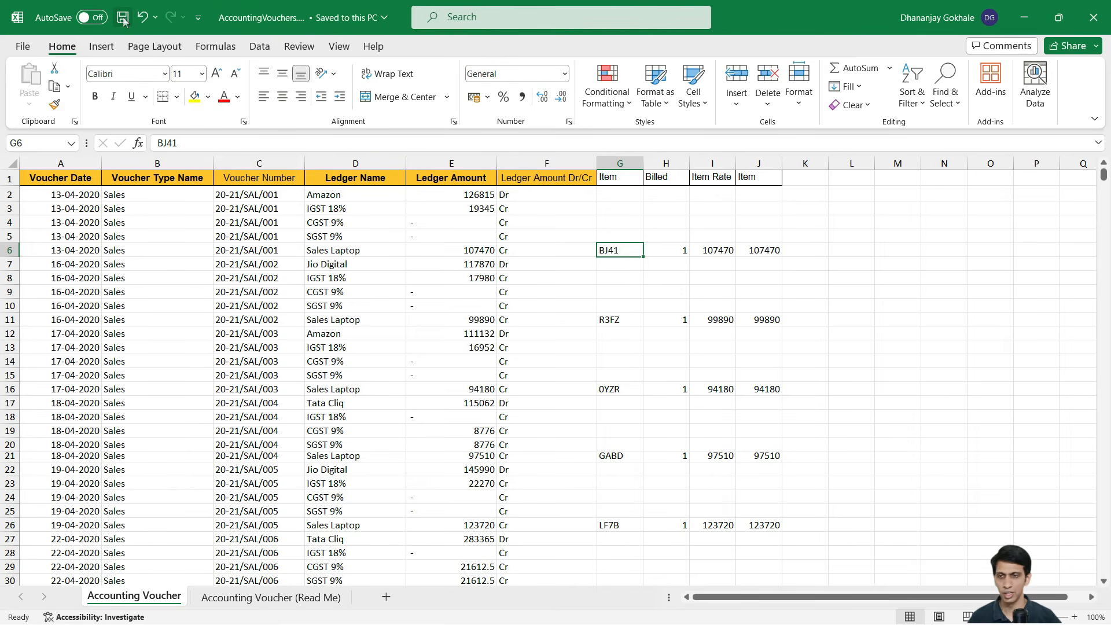
Open the Accounting Voucher (Read Me) sheet to view the list of supported fields
key(Left)
key(Left)
key(Left)
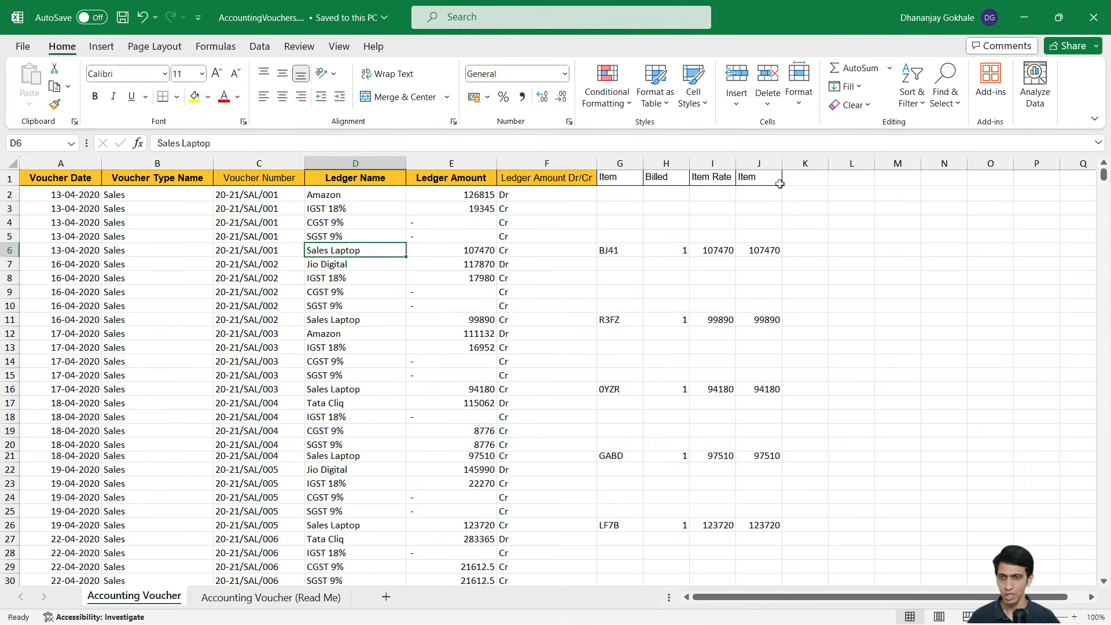
click(272, 598)
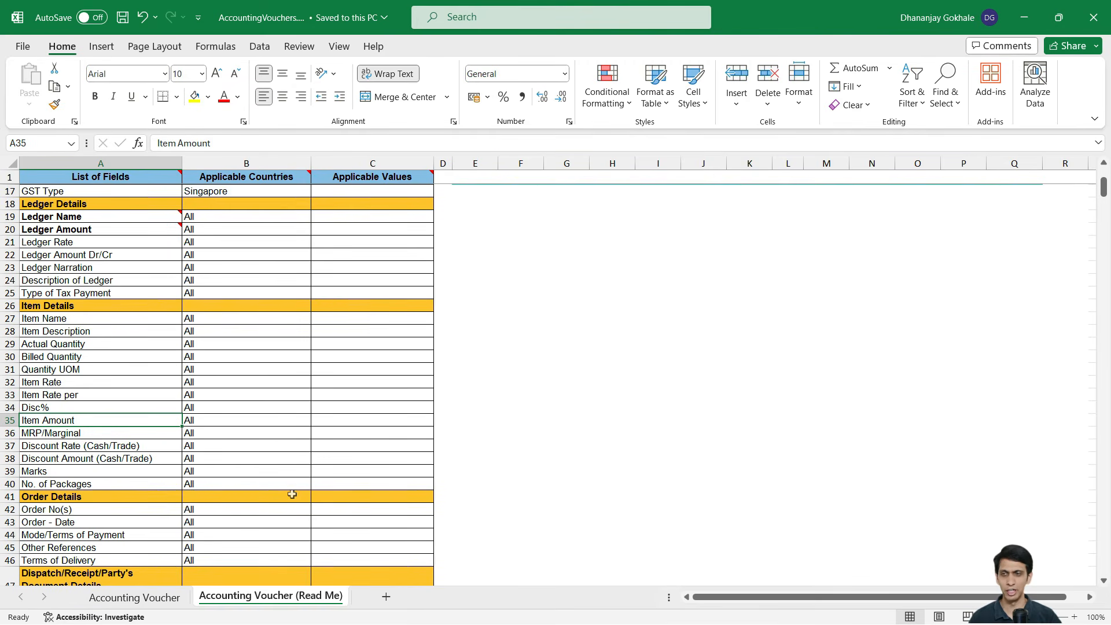
Search the Applicable Values column of the Accounting Voucher (Read Me) sheet for INVOICE
scroll(113, 405, down, 8)
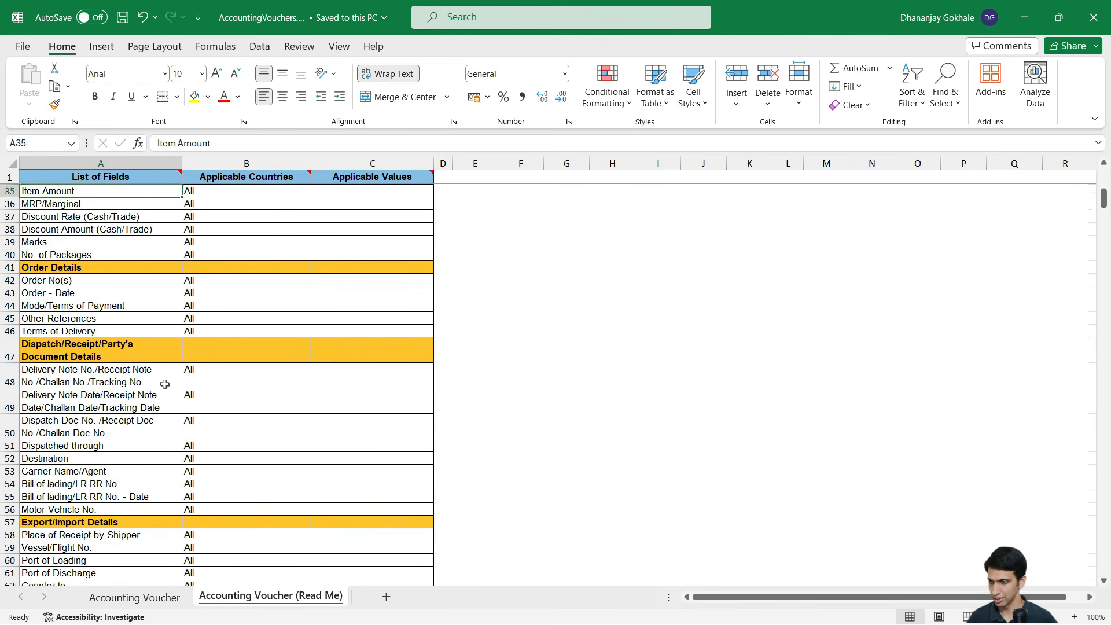
scroll(133, 382, down, 5)
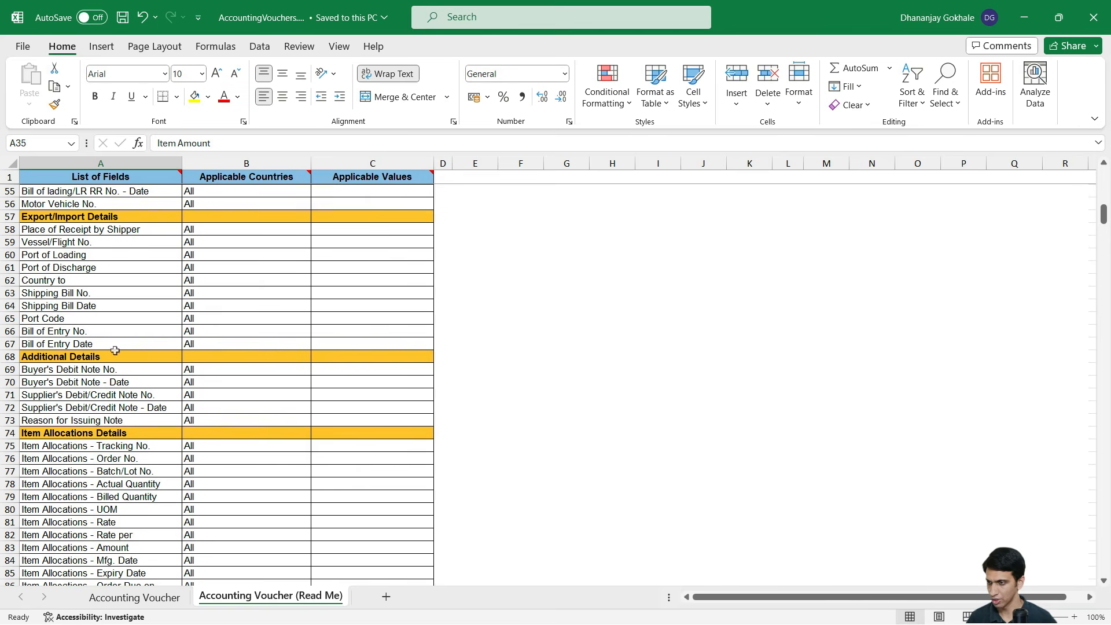
scroll(125, 330, up, 6)
scroll(130, 306, up, 12)
click(130, 305)
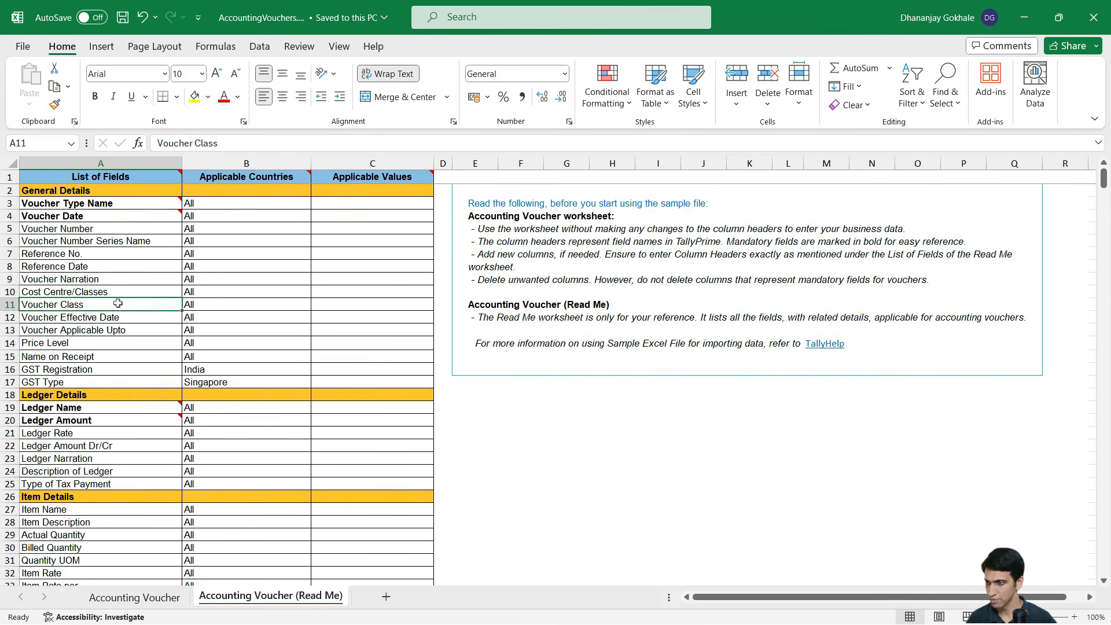
click(377, 315)
key(ctrl+space)
key(ctrl+f)
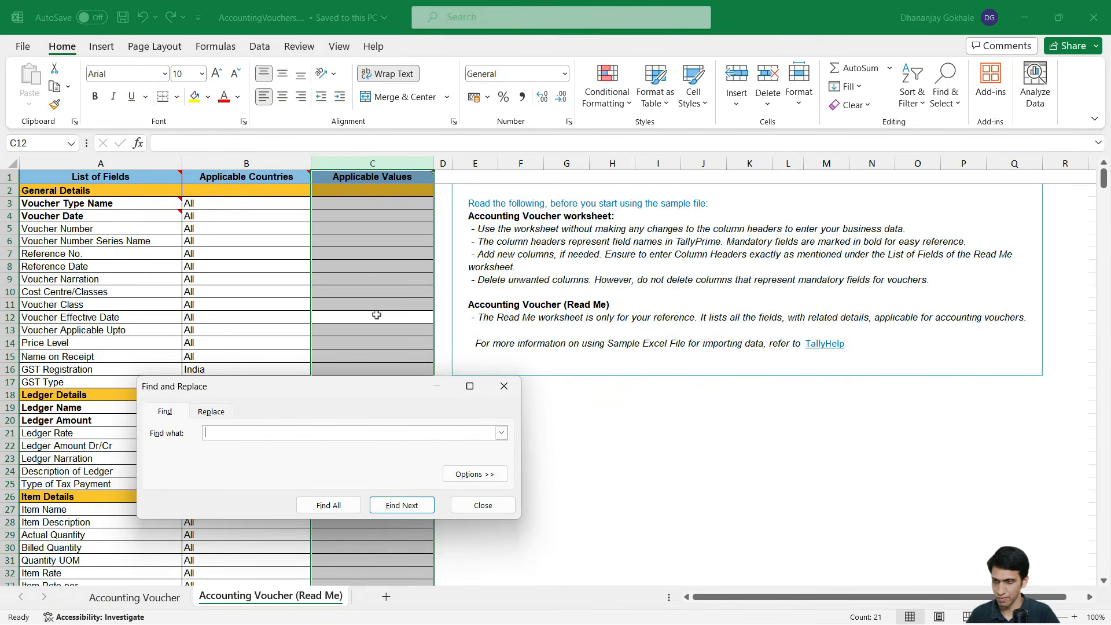
key(Return)
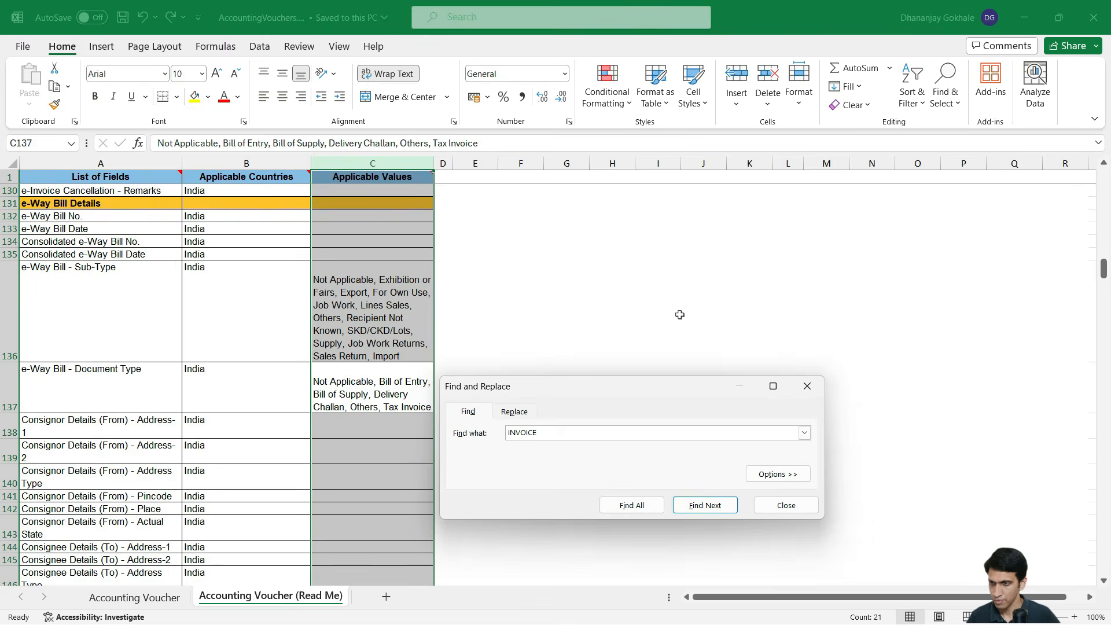
Repeat the INVOICE search in the Applicable Values column to reach the Change Mode field in row 280
key(Escape)
key(Home)
key(Right)
key(Right)
key(ctrl+space)
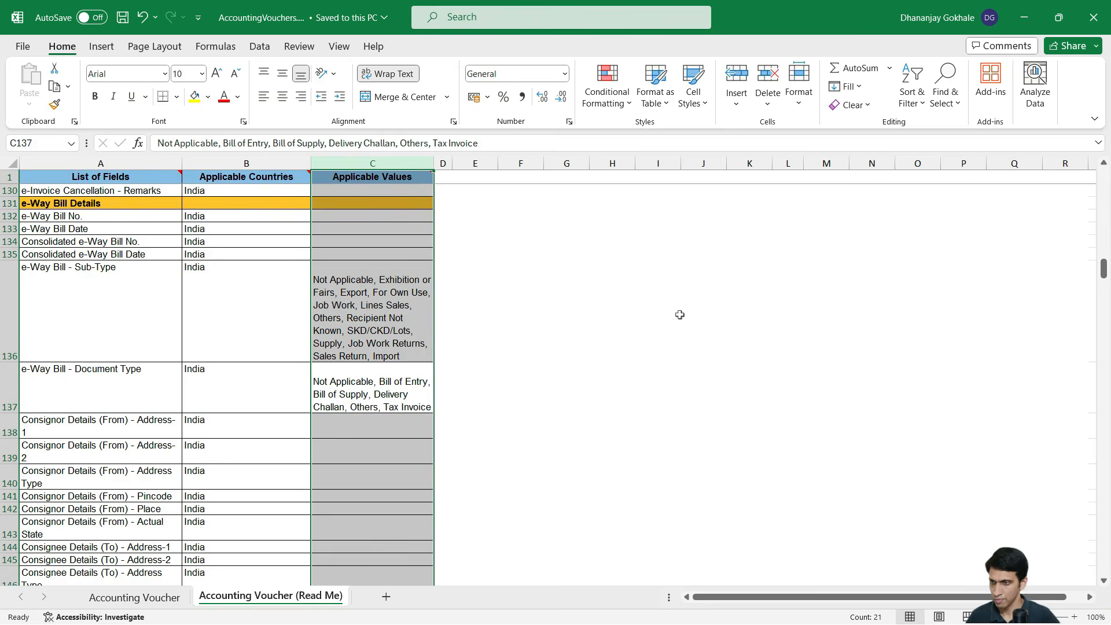
key(ctrl+f)
key(Return)
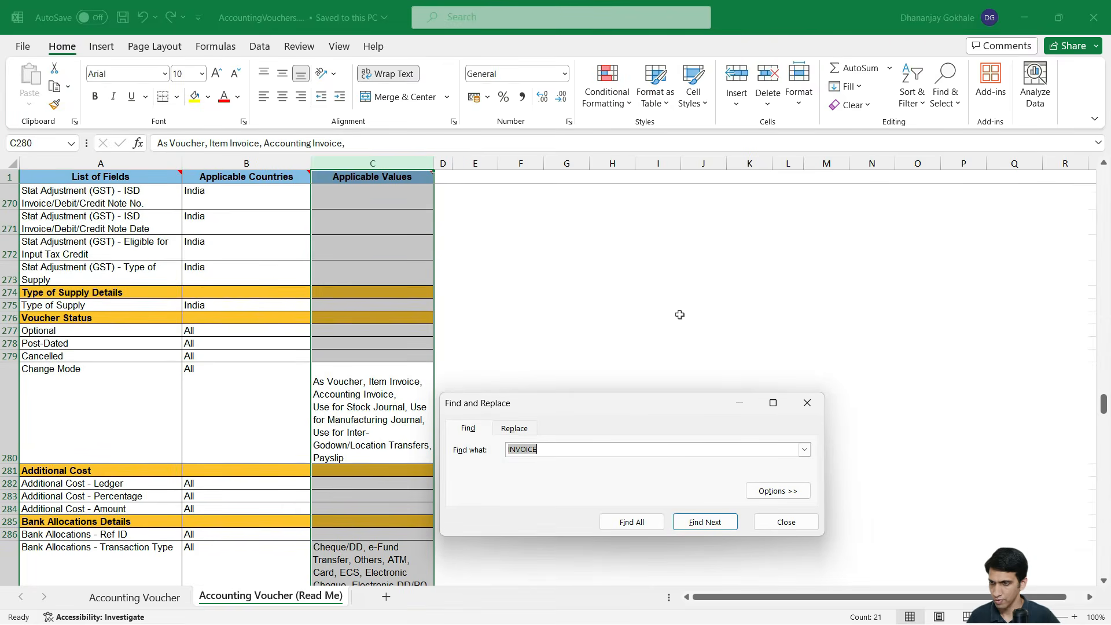
Copy the Change Mode field name and paste it into N1 of the Accounting Voucher sheet in Sales Invoices.xlsx
key(Escape)
key(Home)
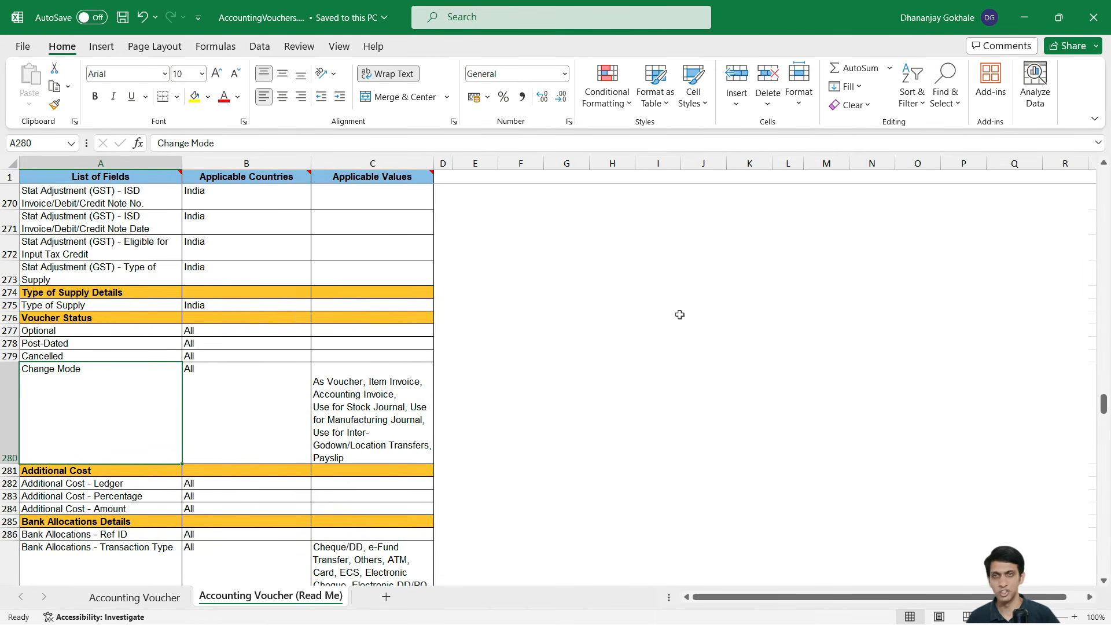
key(ctrl+c)
key(alt+Tab)
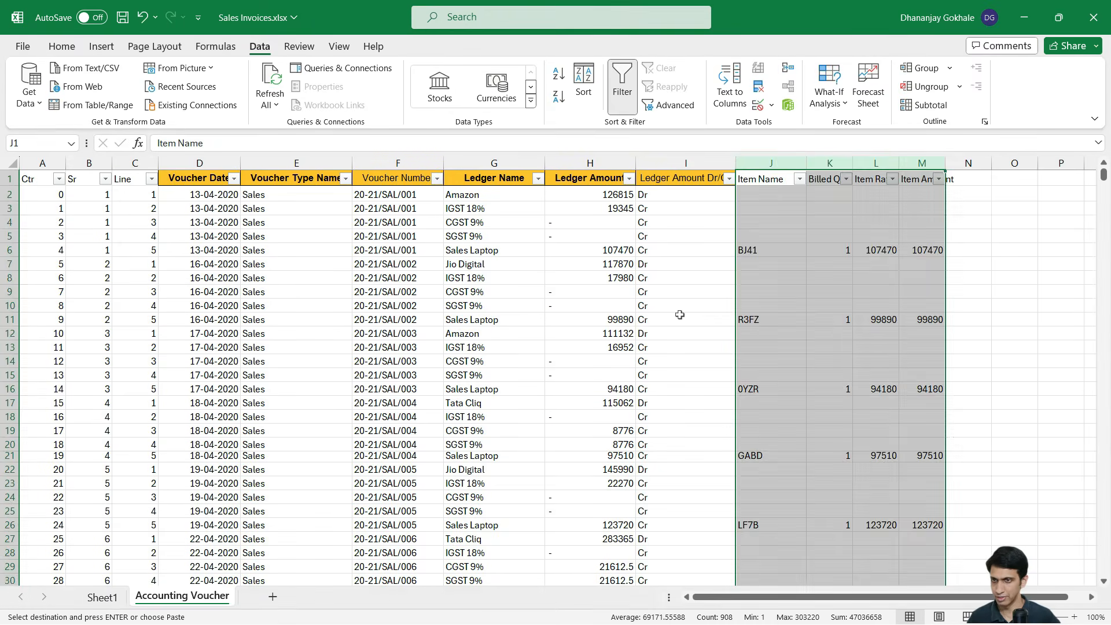
key(Right)
key(Right)
key(Right)
key(Right)
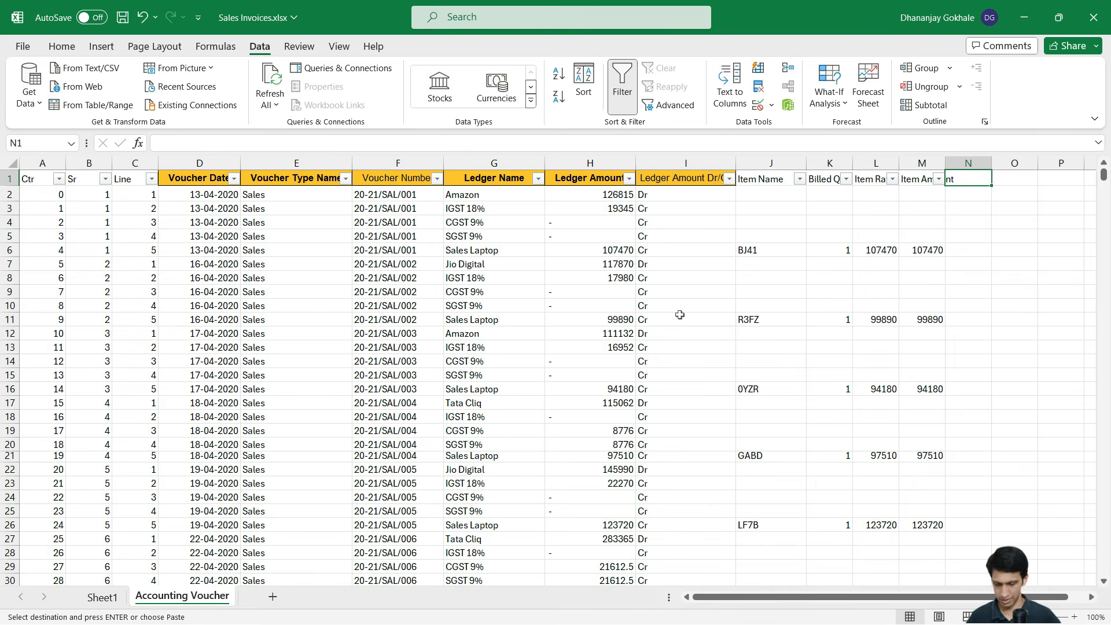
key(ctrl+v)
key(Down)
key(Down)
key(Down)
key(Down)
key(Down)
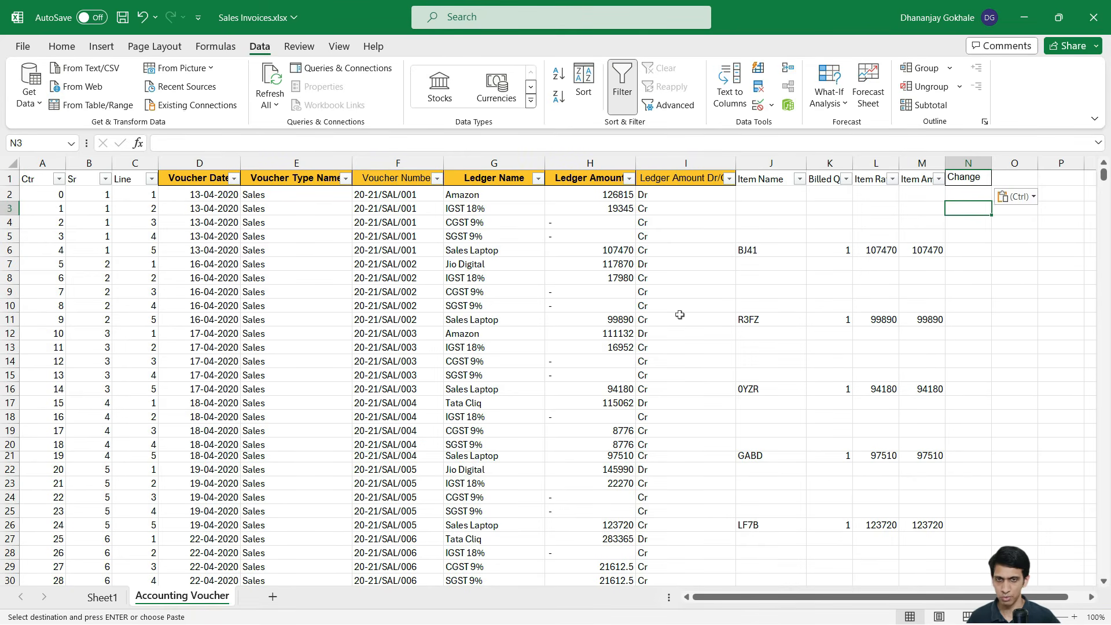
key(Up)
key(Up)
key(Up)
key(Up)
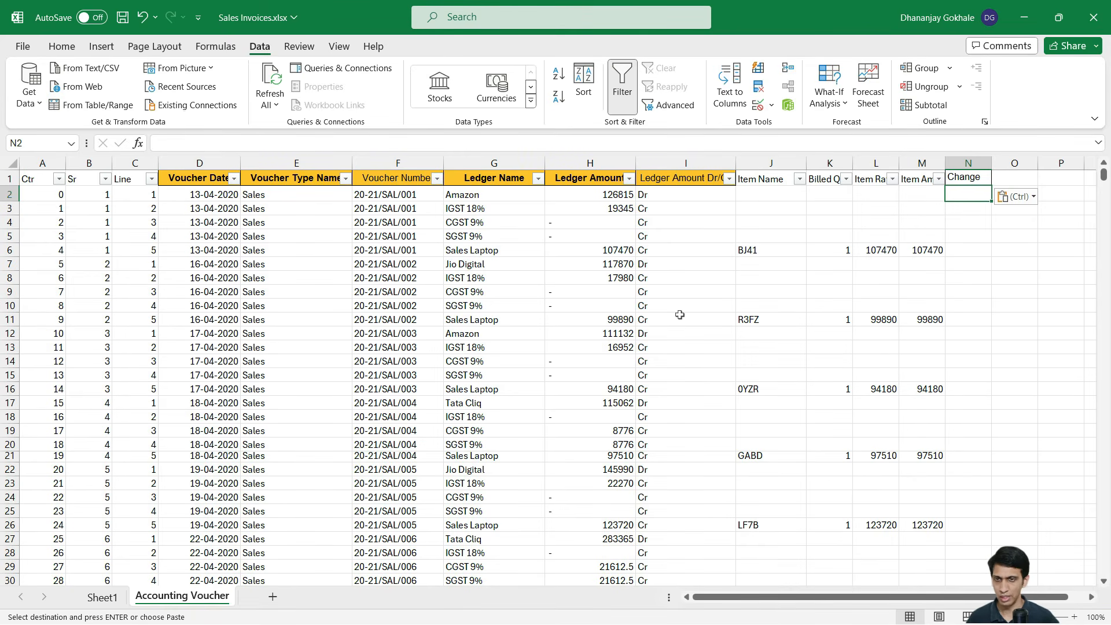
key(ctrl+Page_Up)
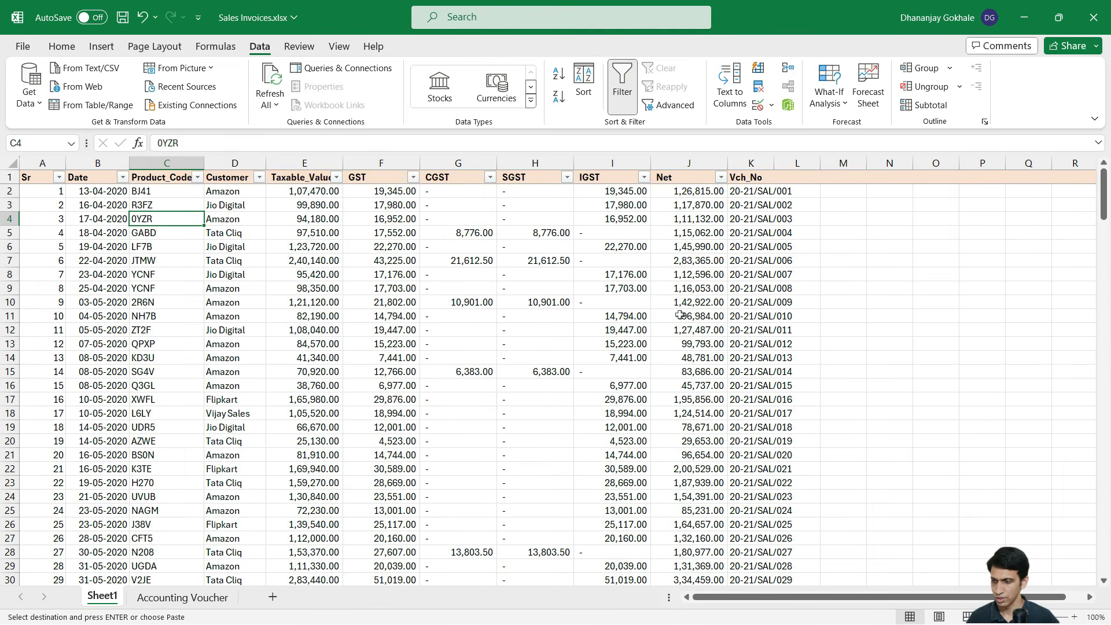
key(ctrl+Page_Down)
Add the copied Change Mode header at K1 of the Accounting Voucher sheet in the AccountingVouchers.xlsx workbook
key(Up)
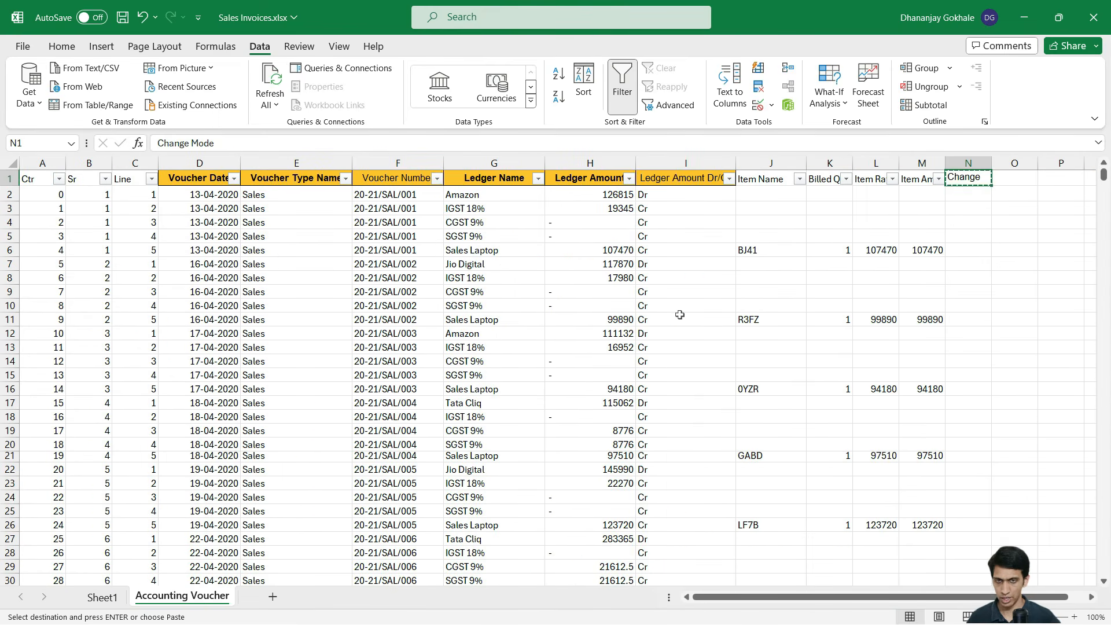
key(alt+Tab)
key(ctrl+Page_Up)
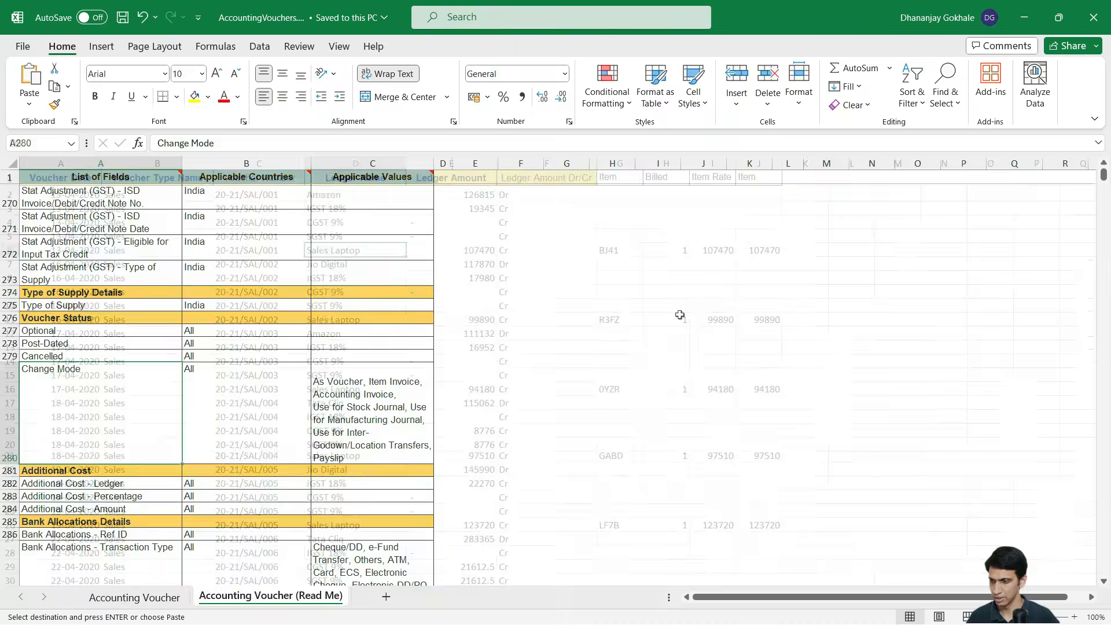
key(Right)
key(Right)
key(Up)
key(Up)
key(Up)
key(Up)
key(Up)
key(Right)
key(Right)
key(Right)
key(Right)
key(Right)
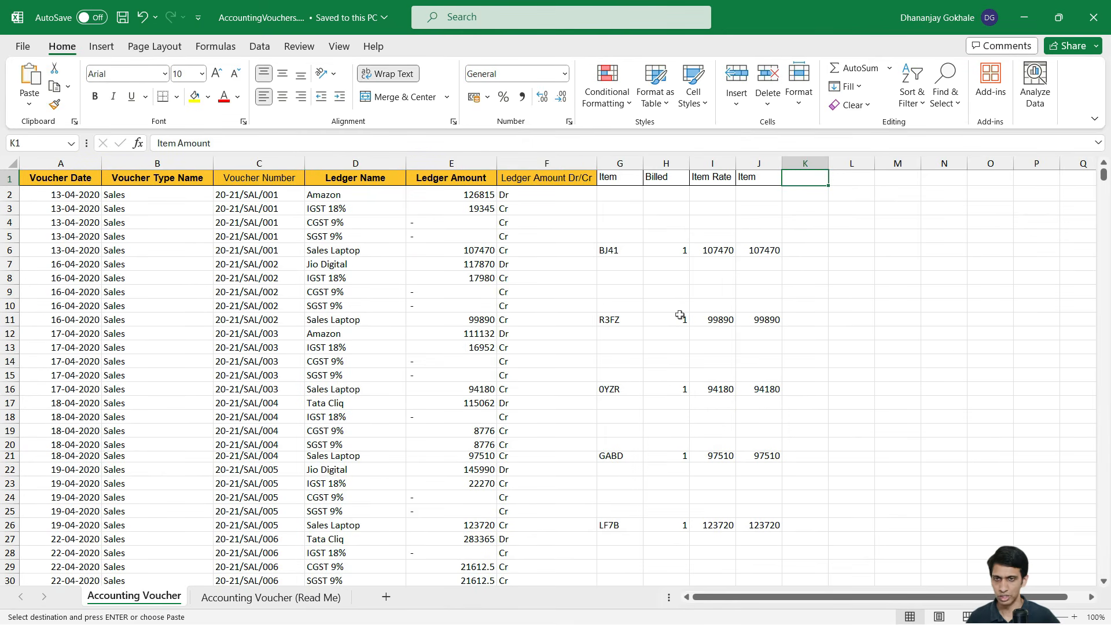
key(ctrl+v)
key(Escape)
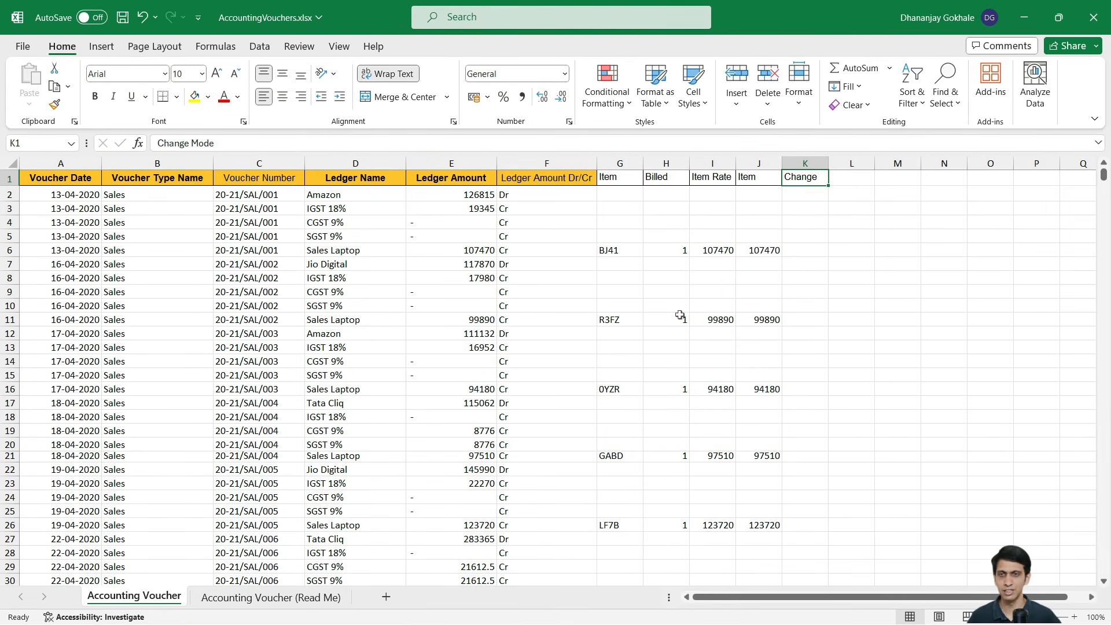
Copy the text "Item Invoice" from Change Mode's applicable values in C280 and paste it into K2 of the Accounting Voucher sheet
click(297, 596)
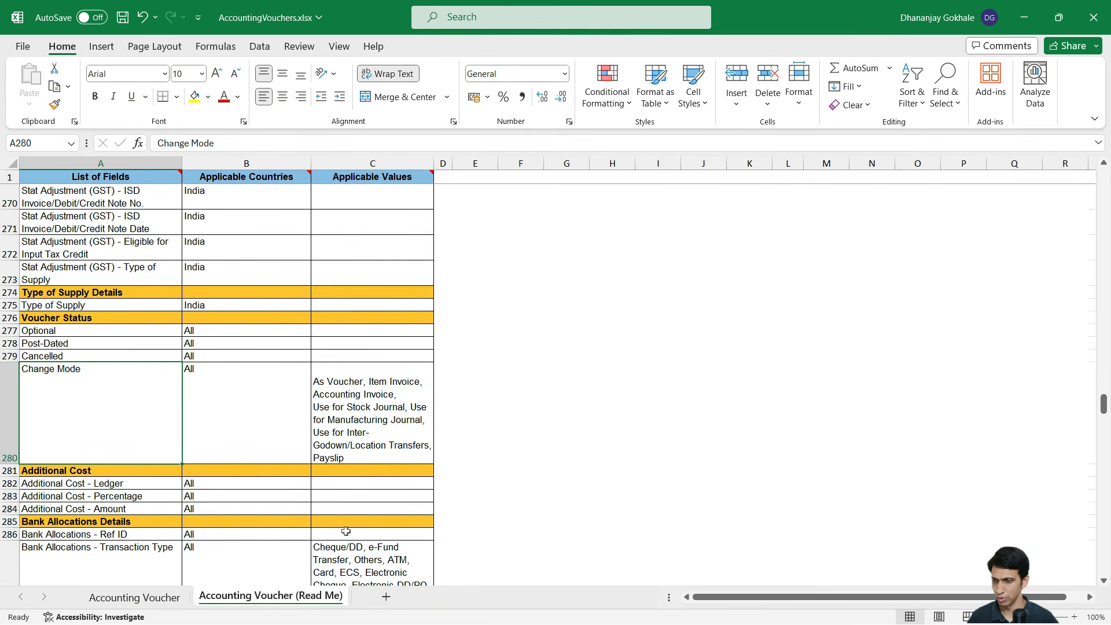
click(365, 448)
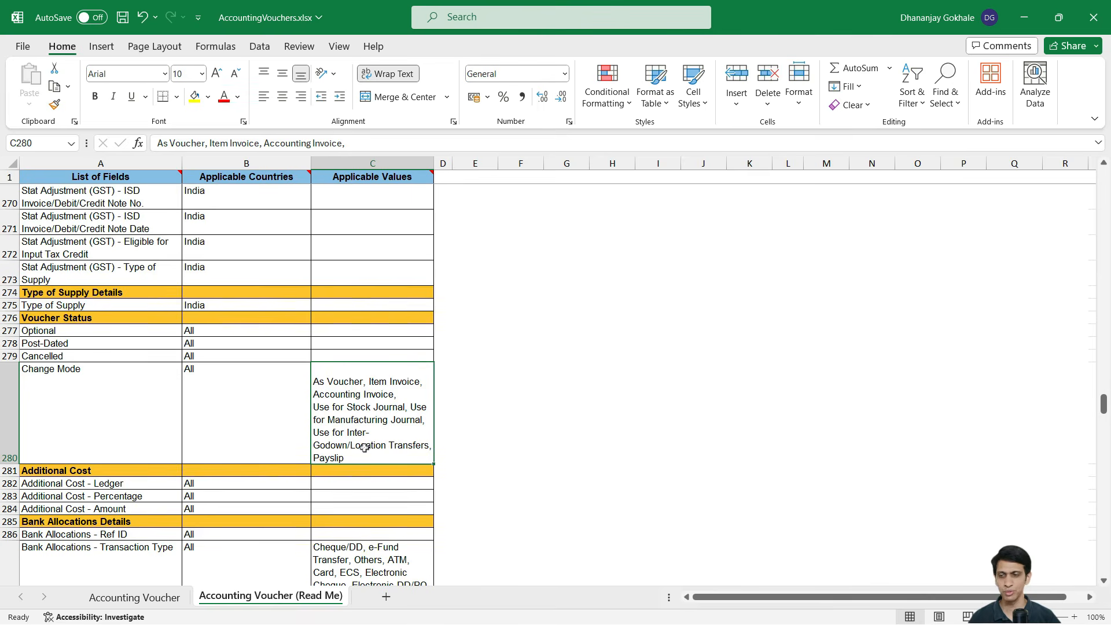
double_click(374, 393)
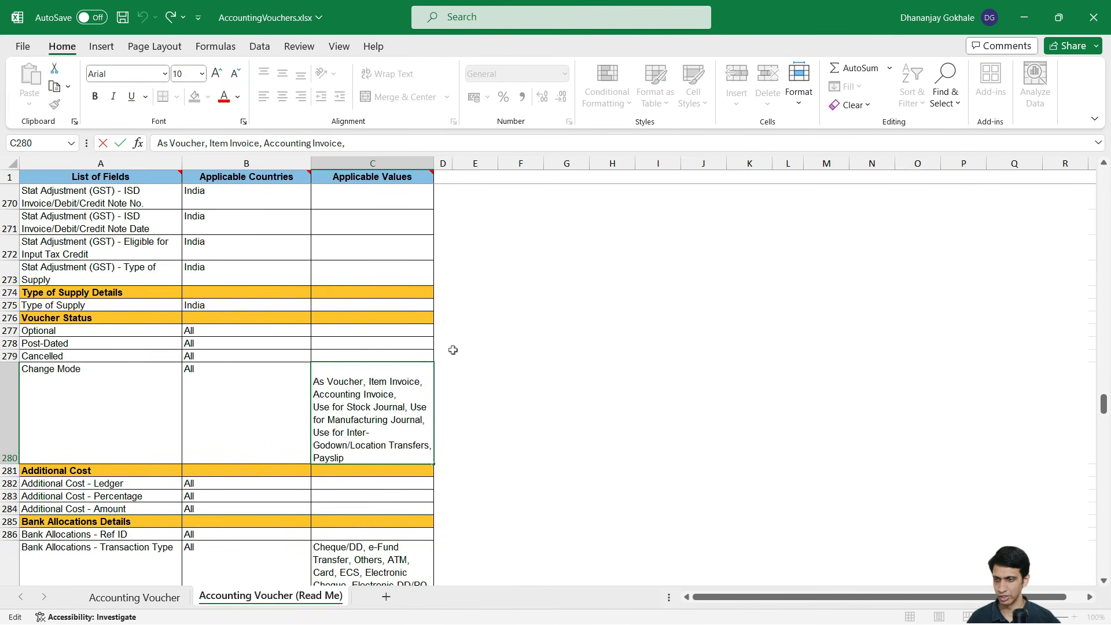
key(shift+Right)
key(shift+Right)
key(shift+Right)
key(shift+Right)
key(shift+Right)
key(shift+Right)
key(shift+Right)
key(shift+Right)
key(shift+Right)
key(shift+Right)
key(shift+Right)
key(shift+Right)
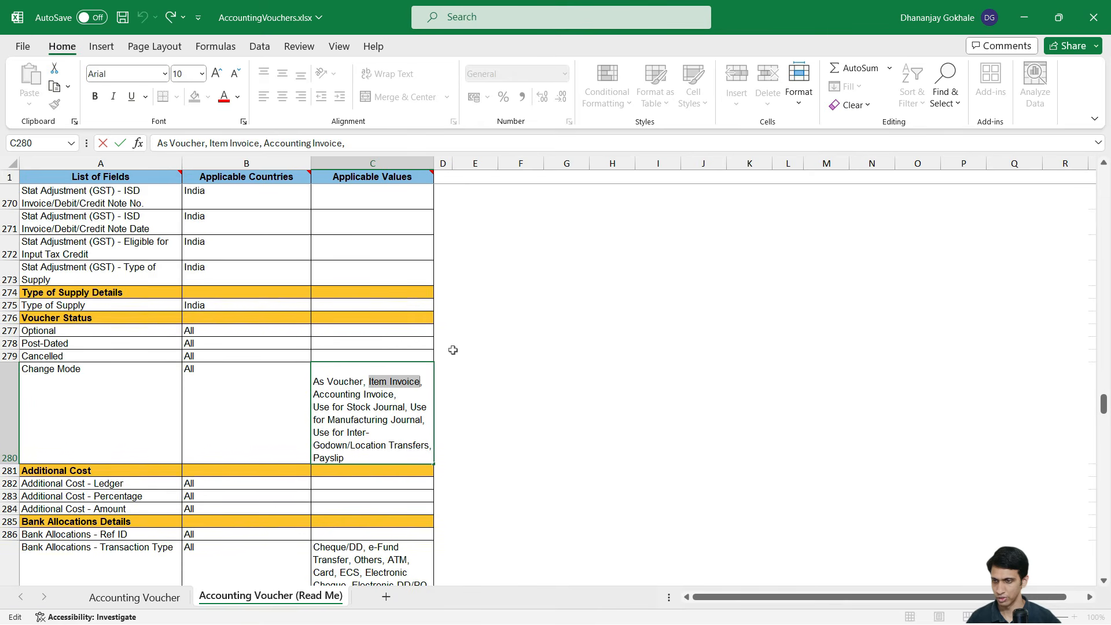
key(ctrl+c)
key(Escape)
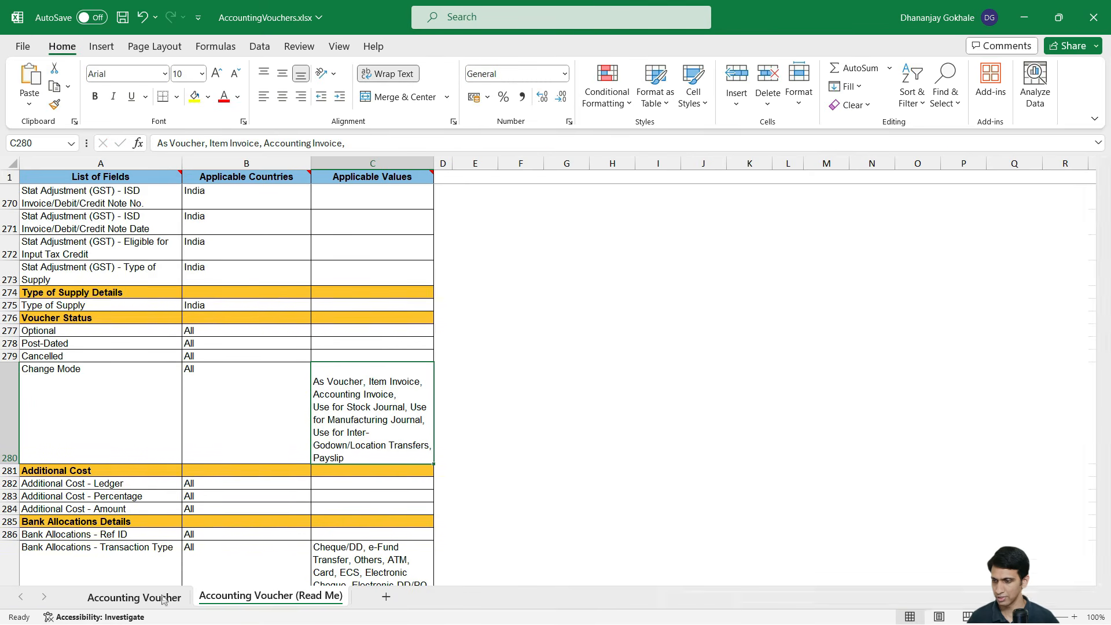
click(135, 597)
click(806, 191)
key(ctrl+v)
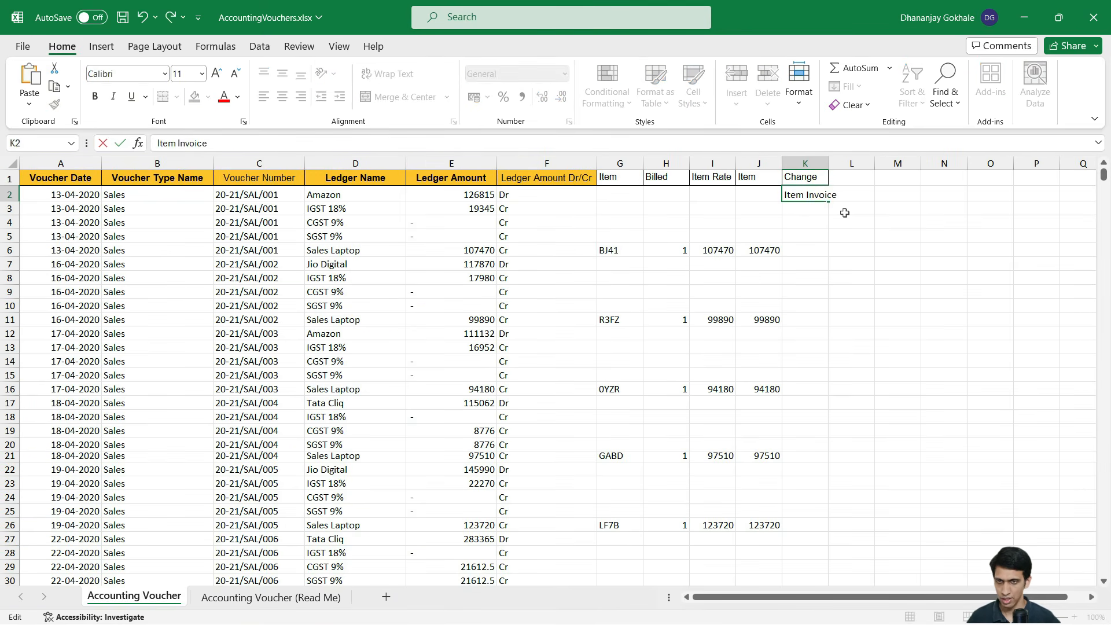
key(Return)
Fill Item Invoice down column K from K2 to the last voucher row, K1131, and save the workbook
click(796, 195)
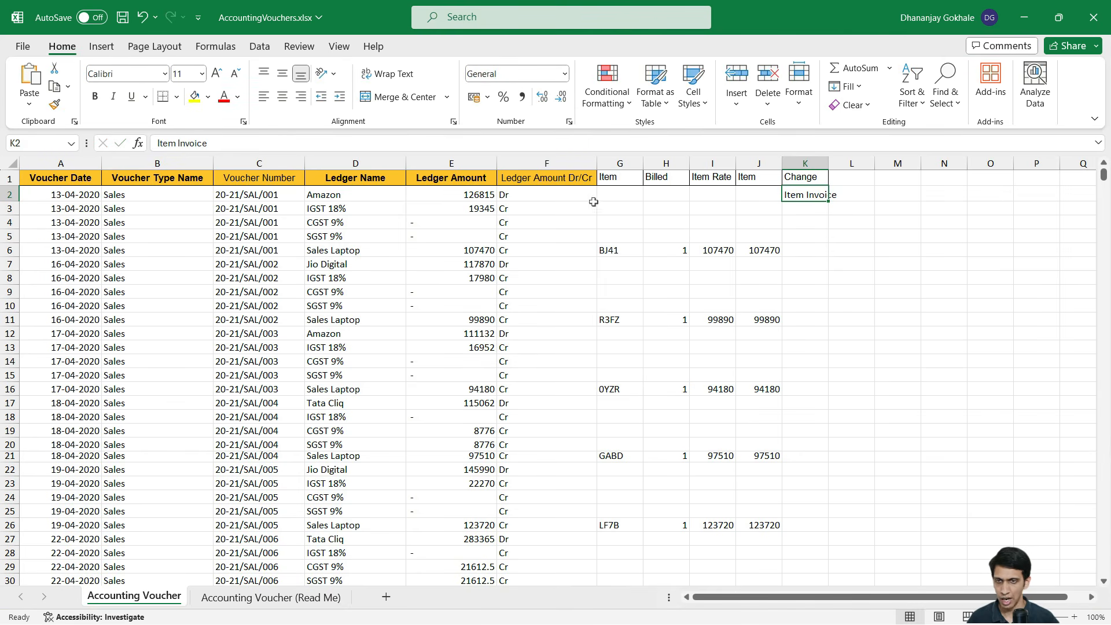
click(516, 197)
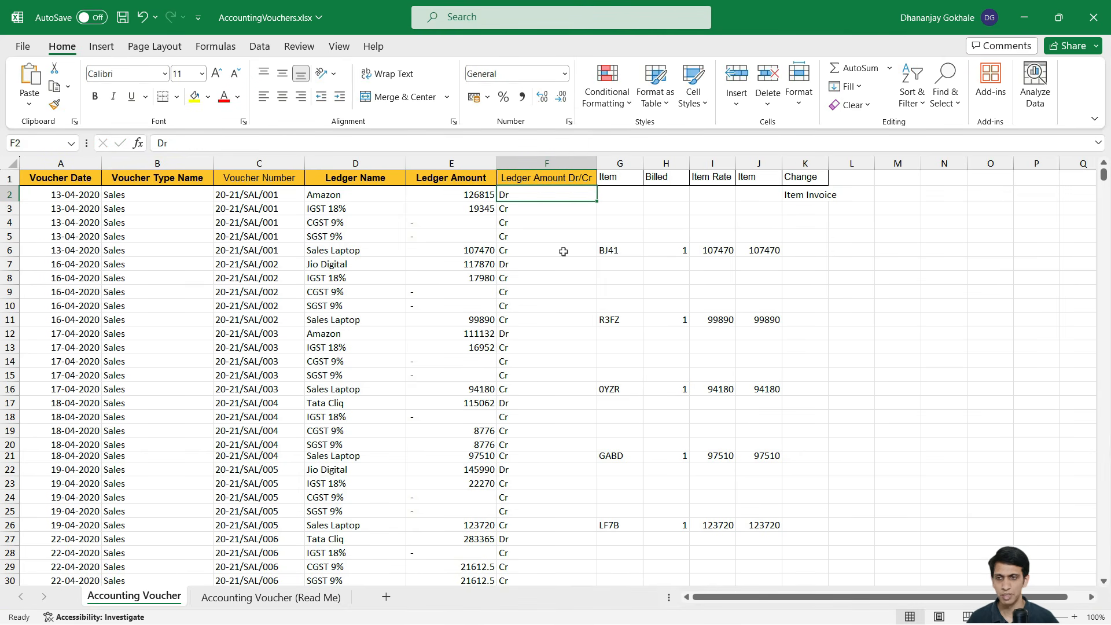
key(ctrl+Down)
key(Right)
key(Right)
key(Right)
key(Right)
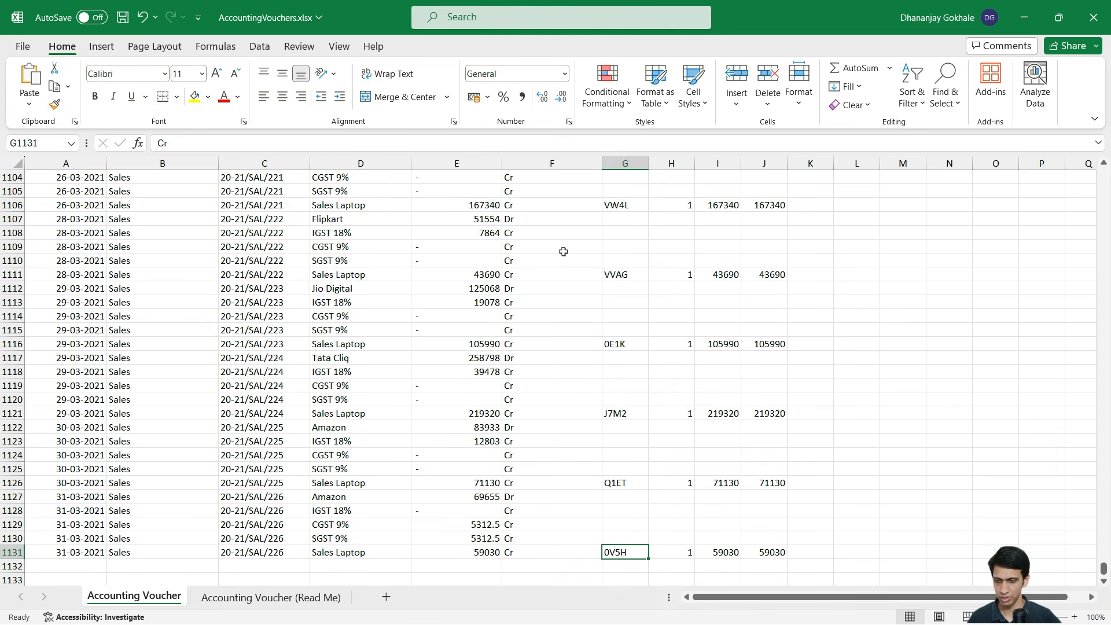
key(Right)
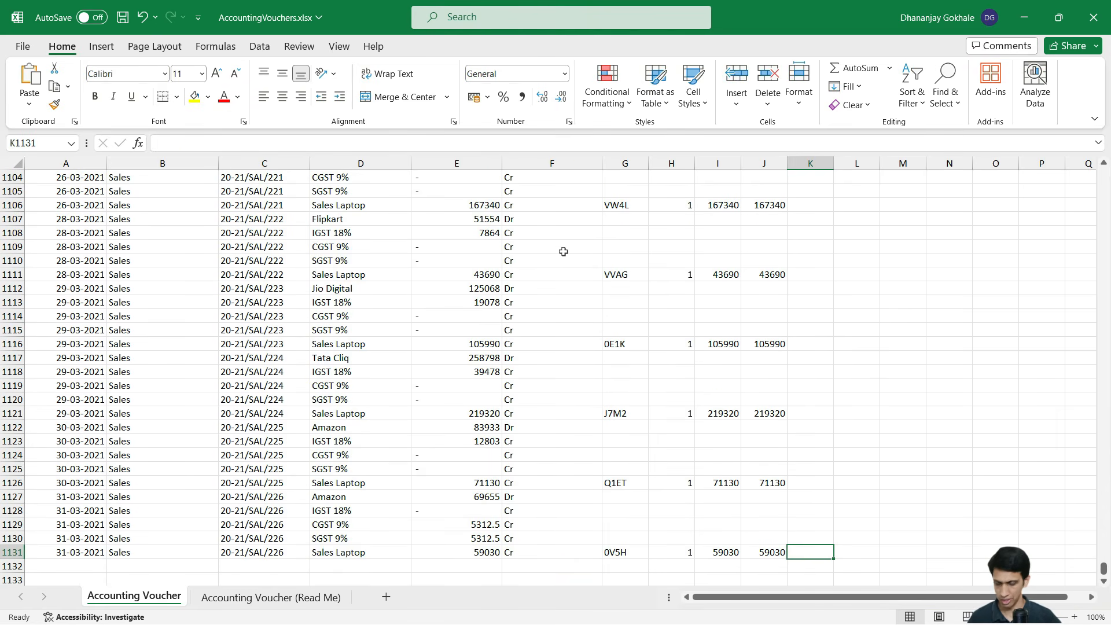
key(ctrl+shift+Up)
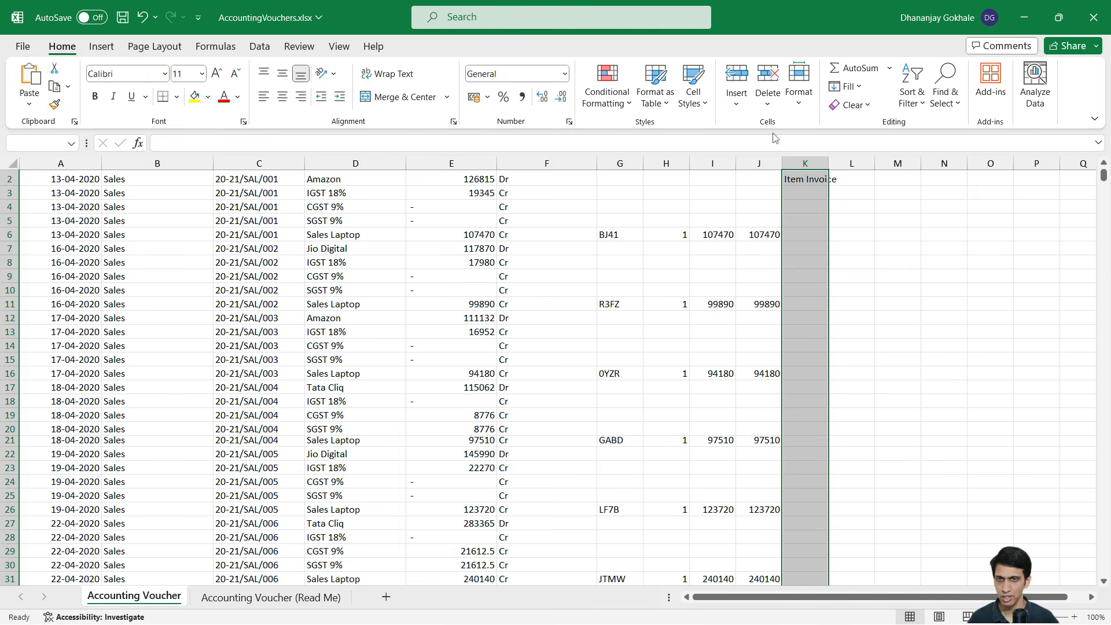
click(849, 87)
click(858, 105)
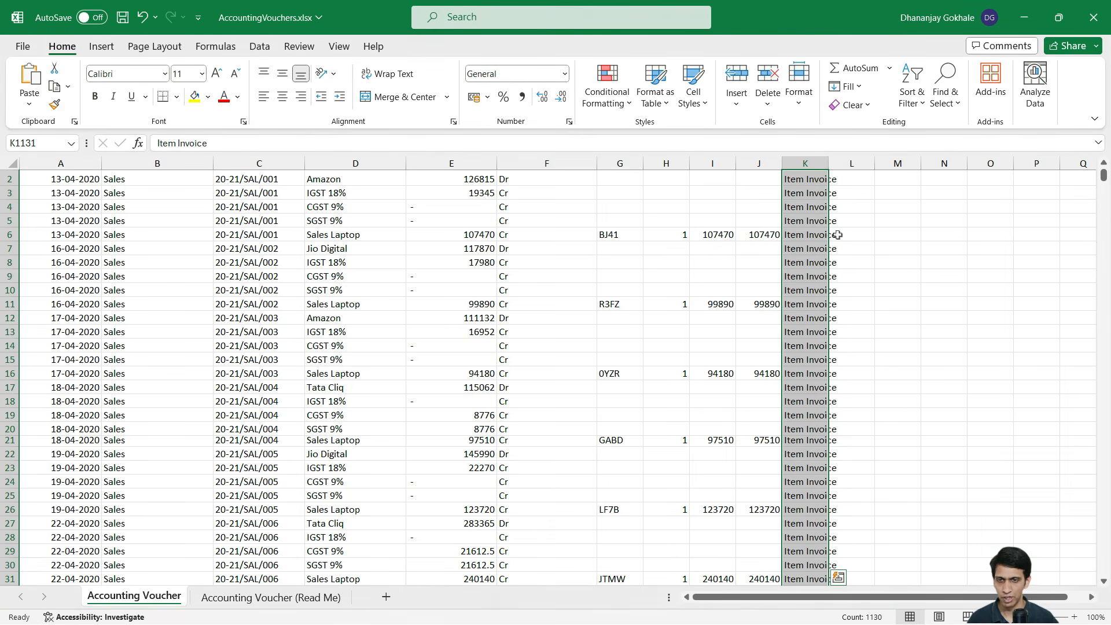
click(805, 301)
key(ctrl+Up)
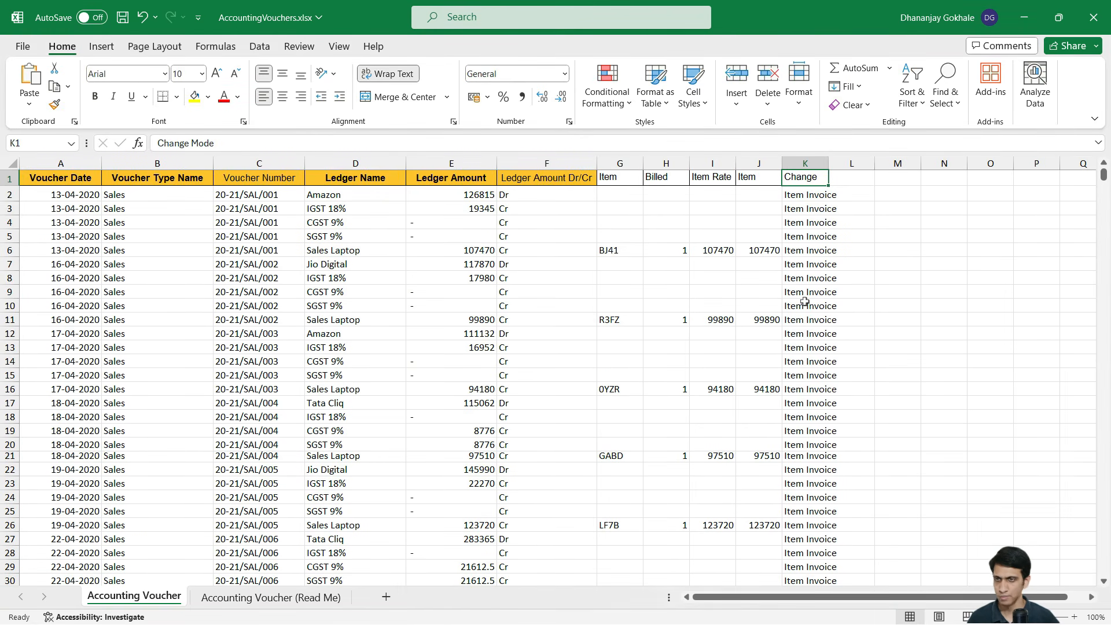
click(122, 18)
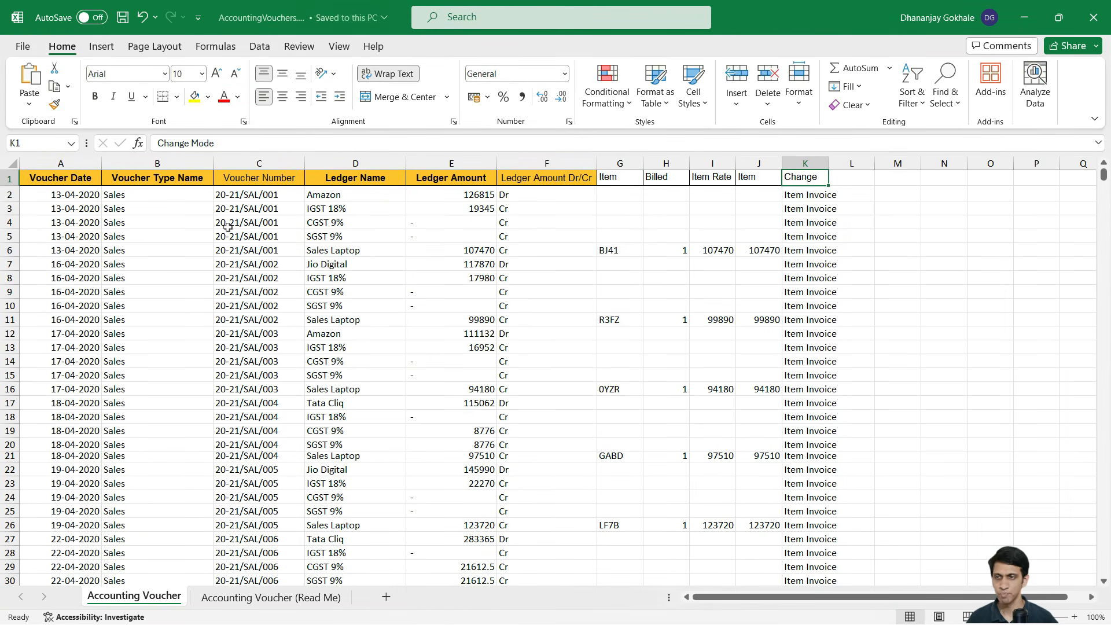
Close the AccountingVouchers workbook and switch to TallyPrime's Statistics report, moving to the Types of Vouchers list
click(808, 250)
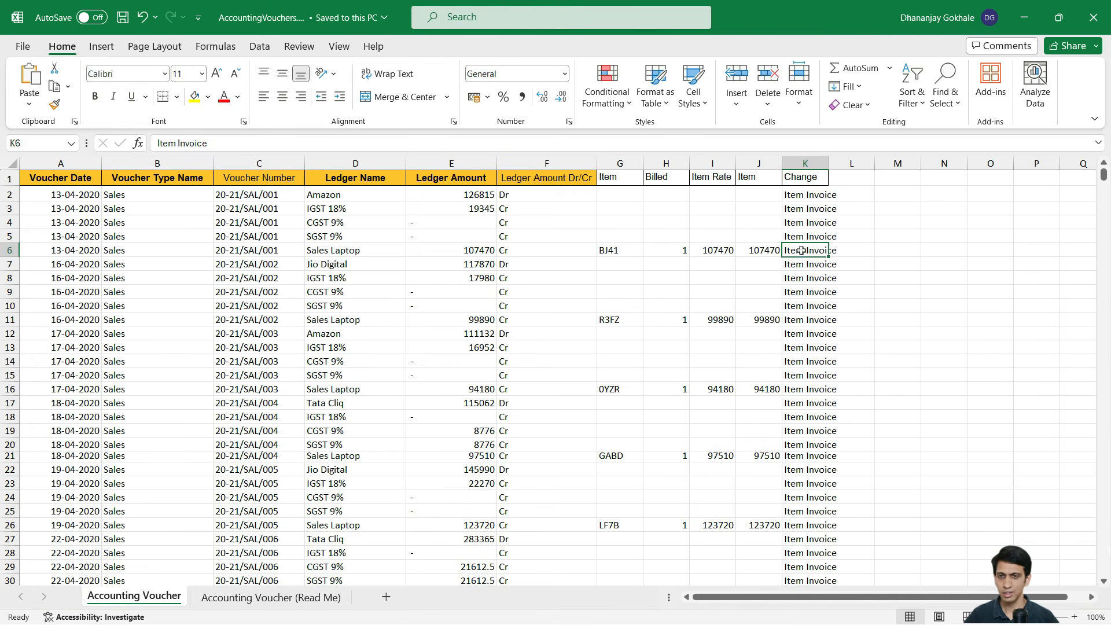
click(78, 201)
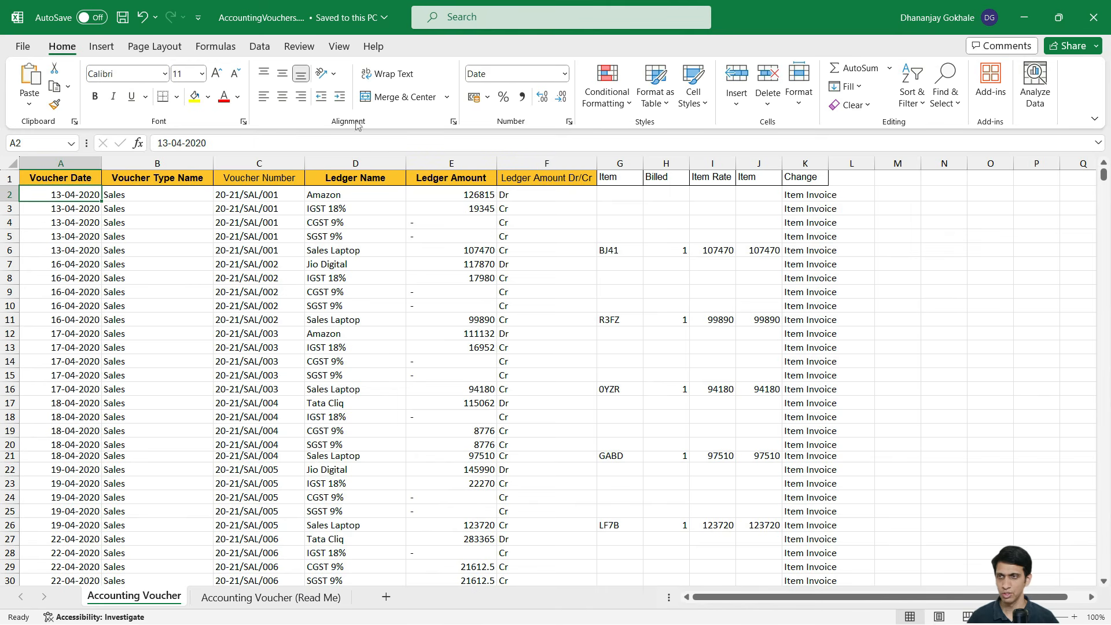
click(1091, 23)
key(alt+Tab)
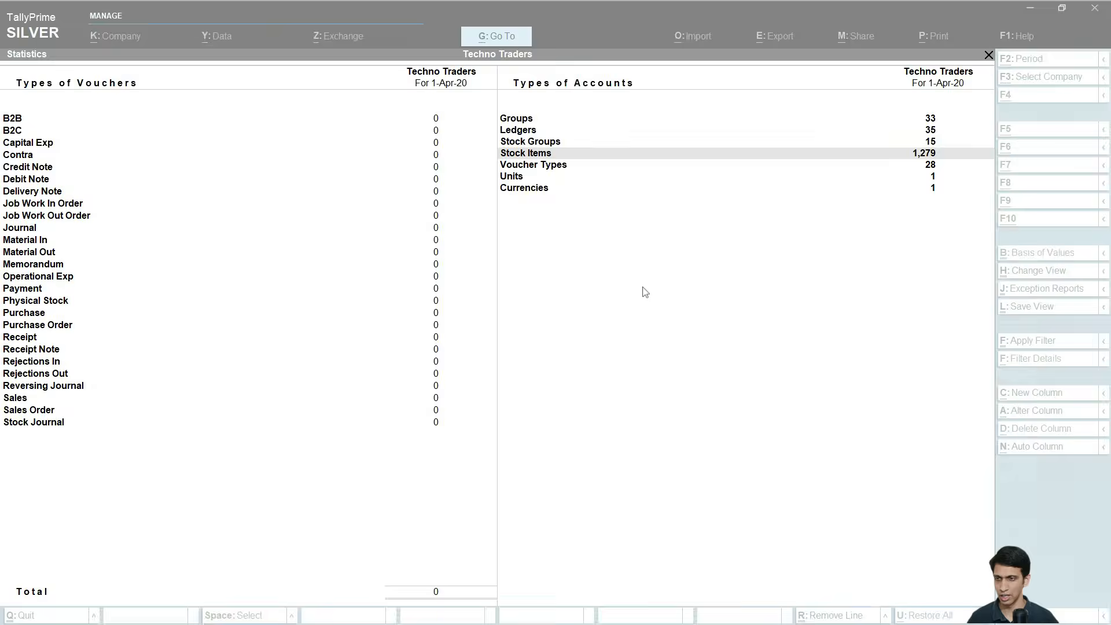
key(Left)
key(Down)
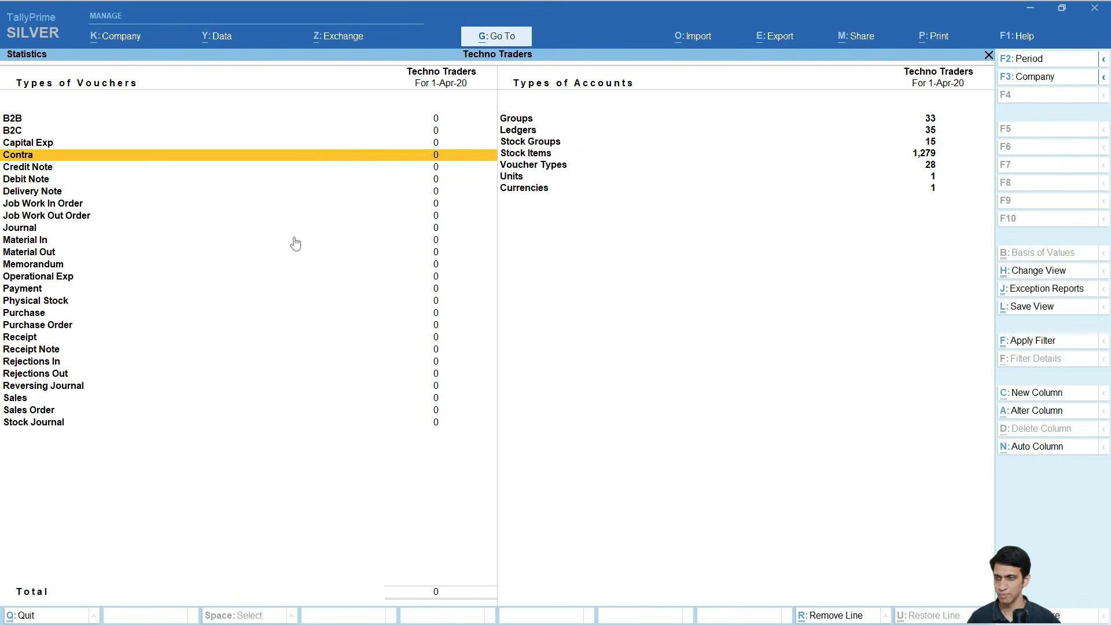
Start a transactions import in Excel (Spreadsheet) format from the D:\TallyPrime folder
click(255, 398)
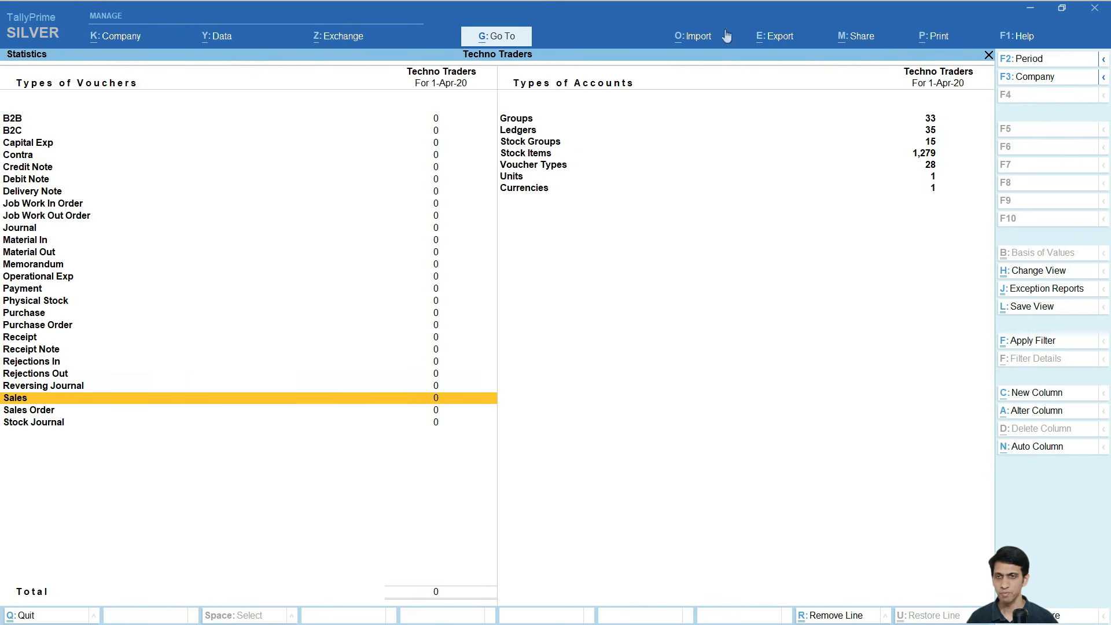
click(699, 37)
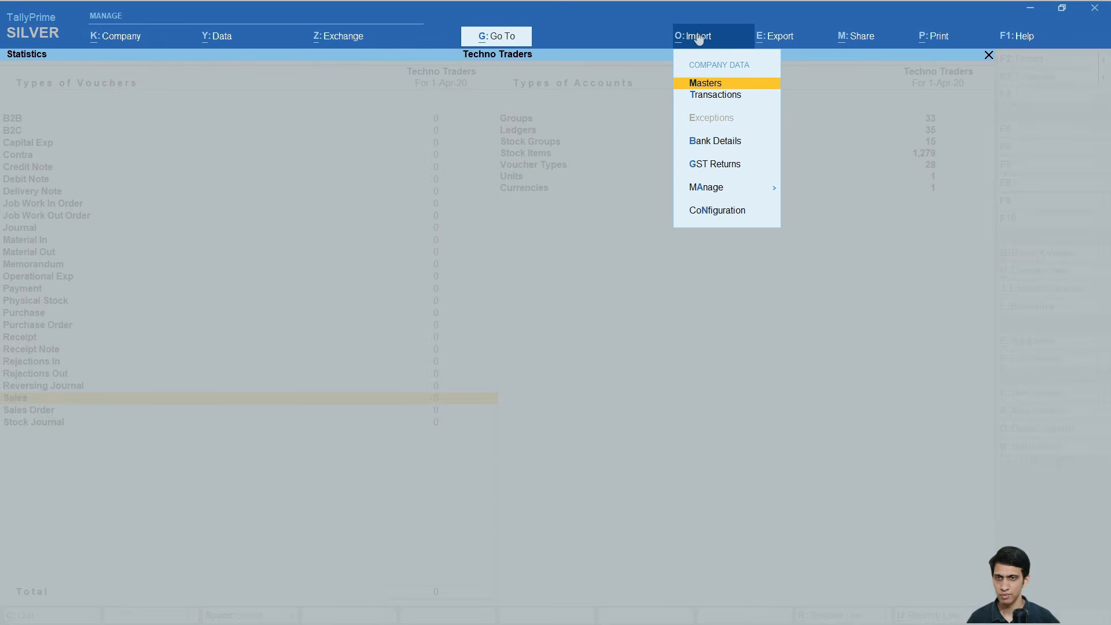
key(Down)
key(Return)
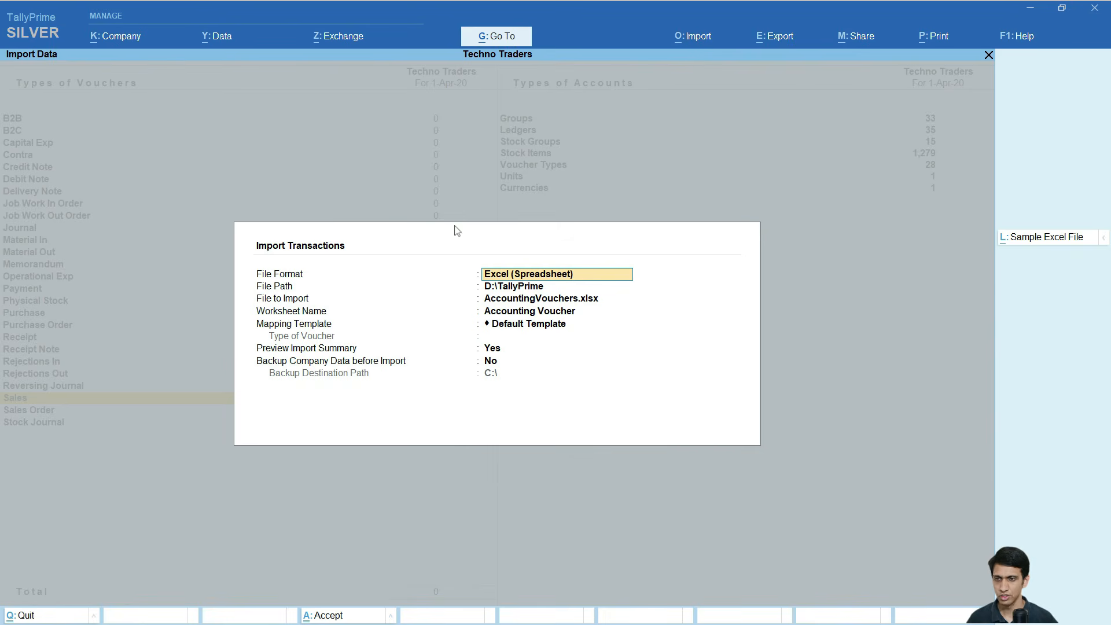
key(Return)
key(Return)
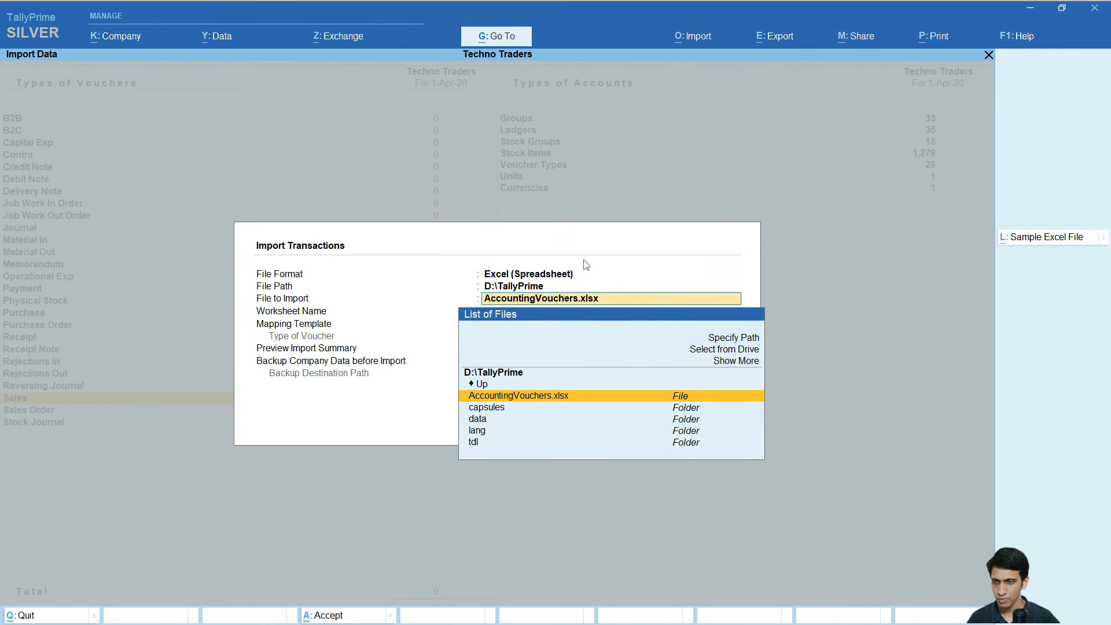
Import the Accounting Voucher worksheet of AccountingVouchers.xlsx with the Default Template, an import summary preview and no company backup
key(Return)
key(Return)
key(Return)
key(Return)
key(Return)
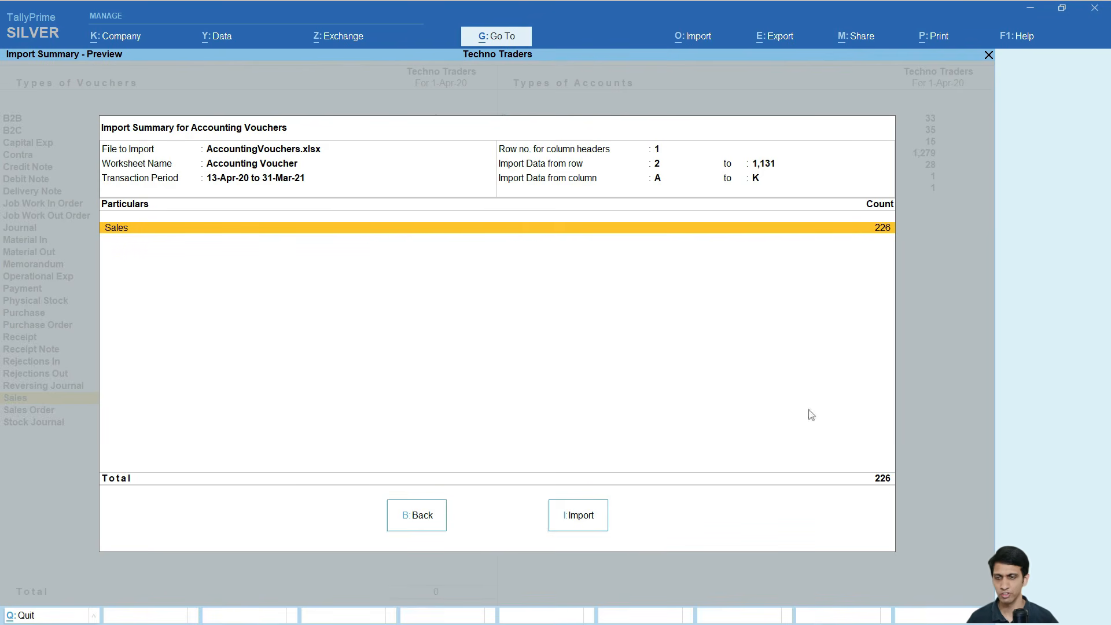
click(583, 522)
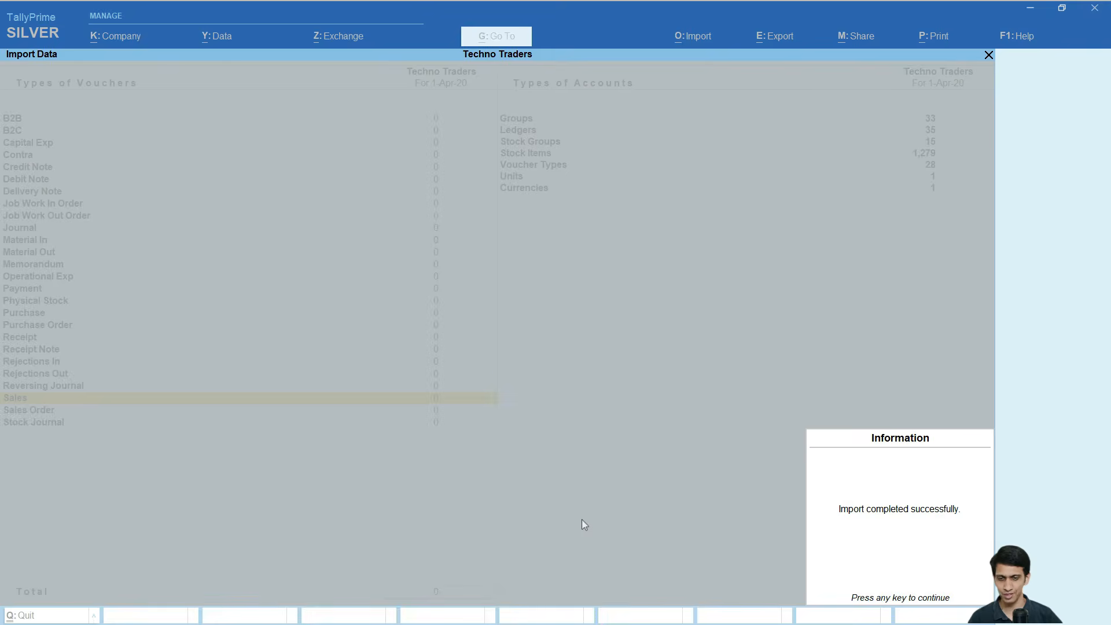
key(Return)
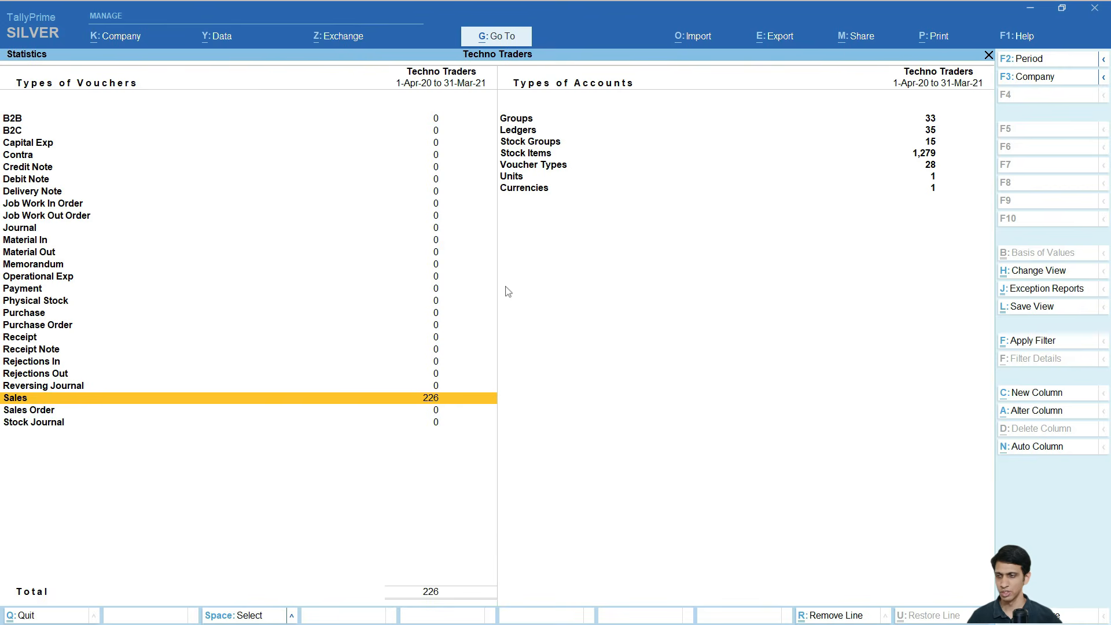
Drill down from the Sales voucher type through April to the first imported sales voucher
key(Return)
key(Up)
key(Up)
key(Up)
key(Up)
key(Up)
key(Up)
key(Up)
key(Up)
key(Up)
key(Up)
key(Up)
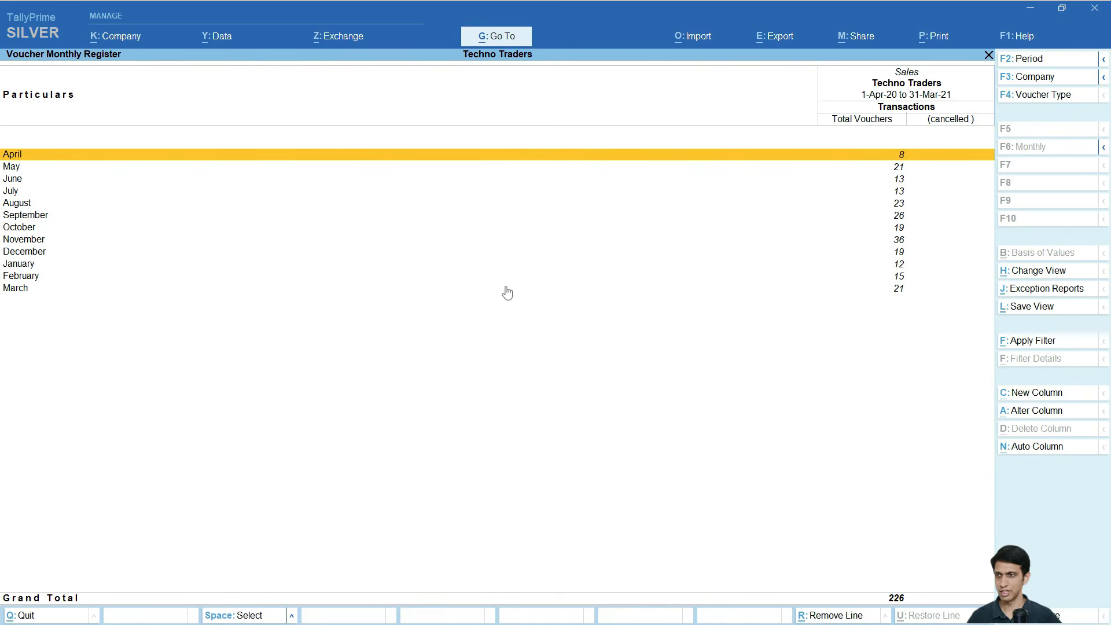
key(Return)
key(Return)
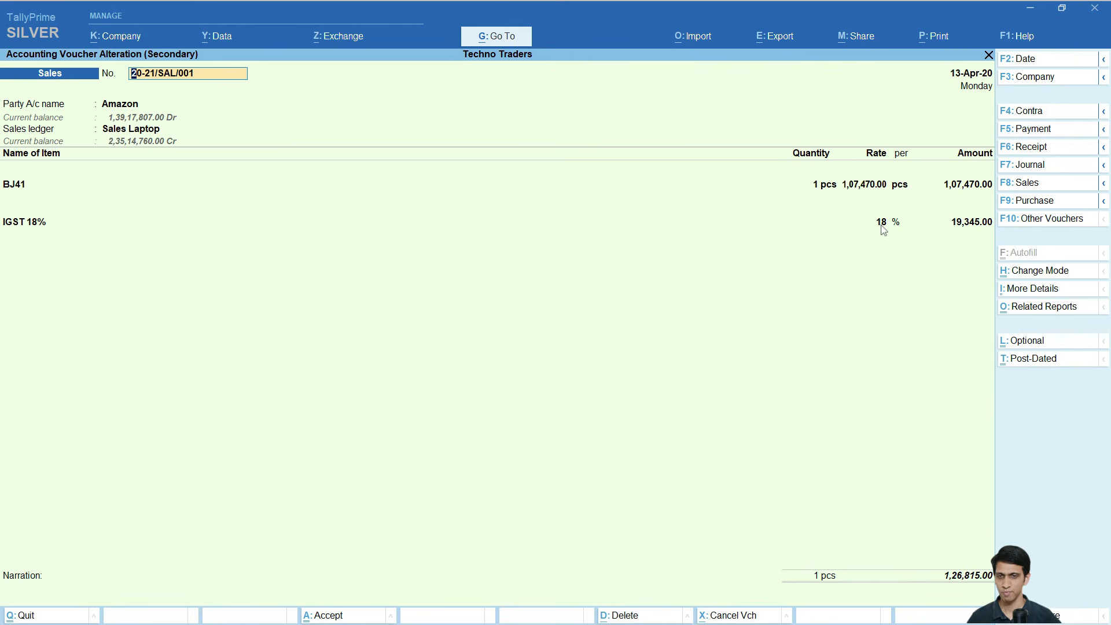
Page forward three vouchers to check the item, quantity, rate and GST lines in the imported sales invoices
key(Page_Down)
key(Page_Down)
key(Page_Down)
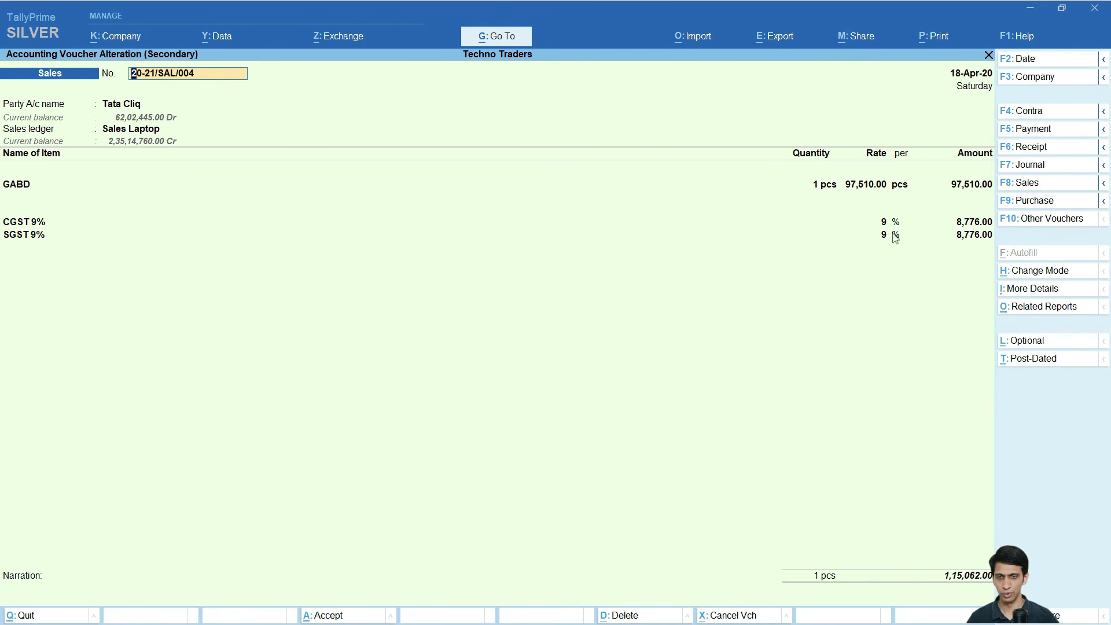